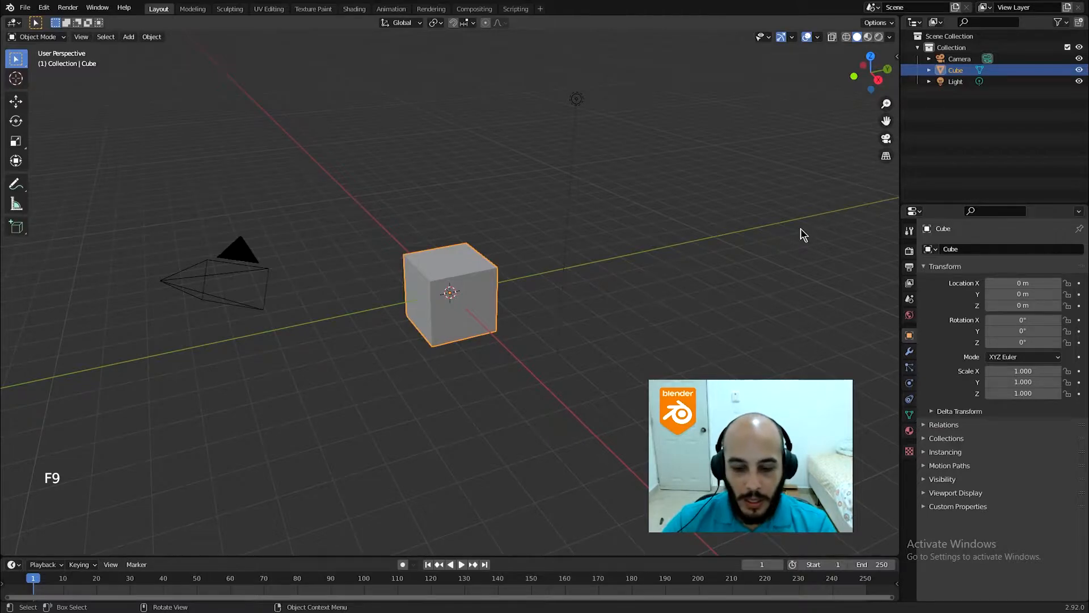
# Show the default cube's transform values and dimensions in the viewport.
pyautogui.press('n')
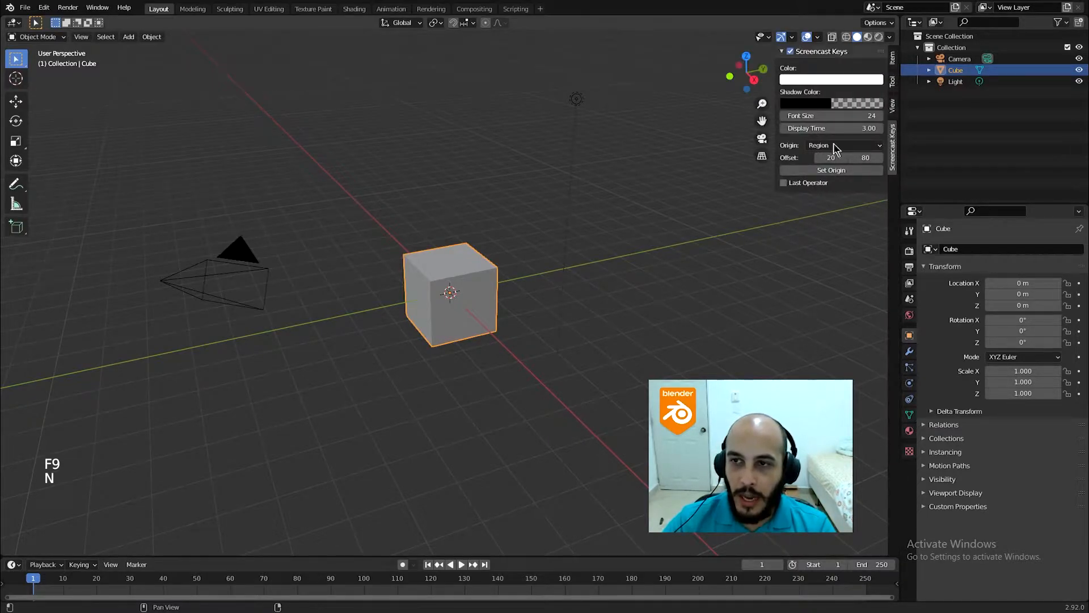
pyautogui.click(892, 58)
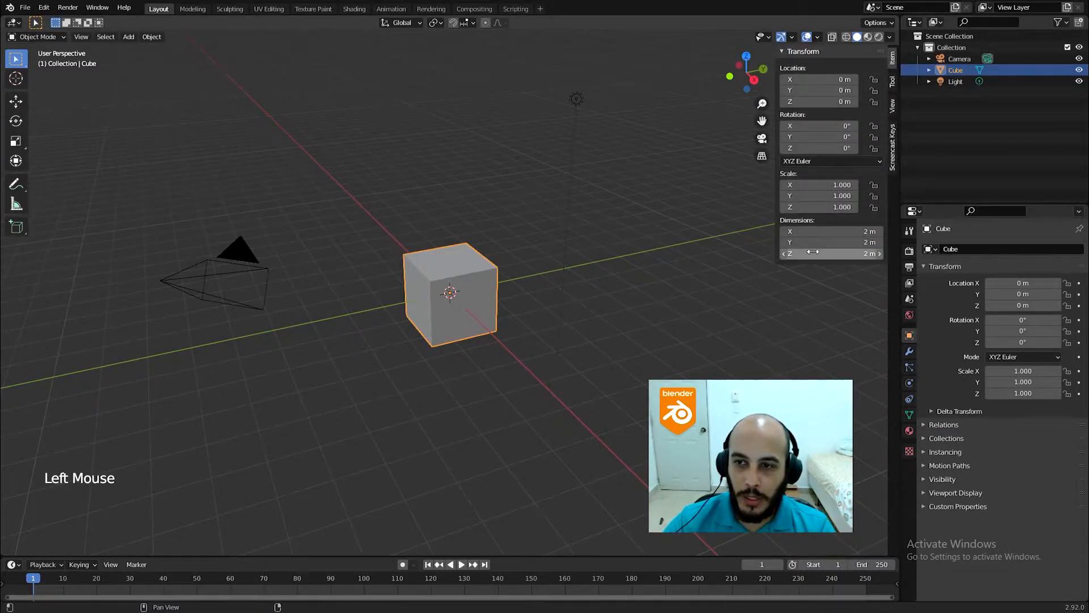
pyautogui.click(451, 294)
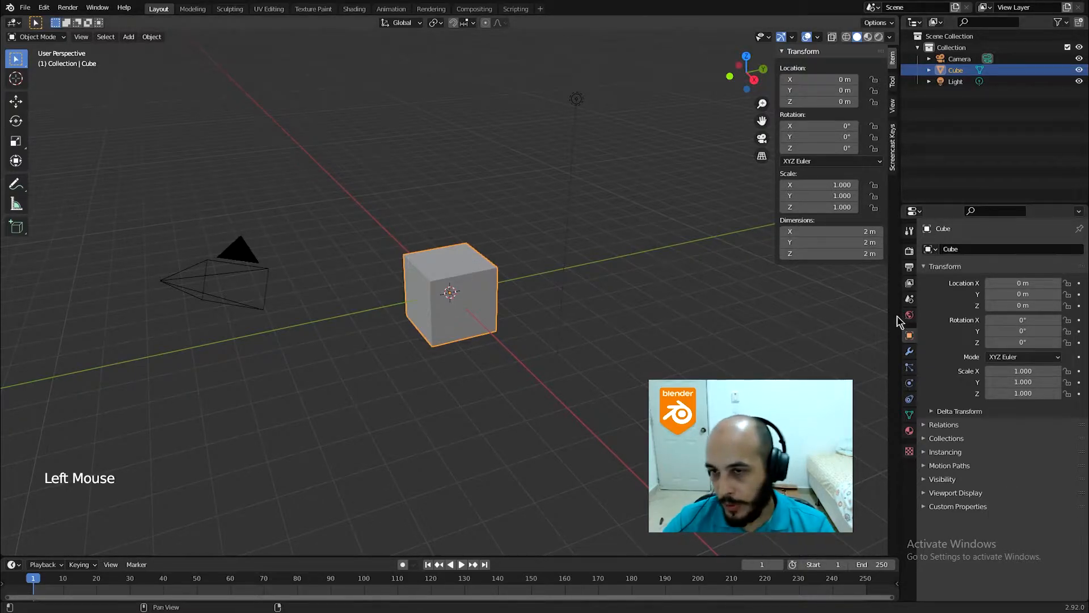
# Display the scene's unit settings, including the unit system and length unit.
pyautogui.click(909, 299)
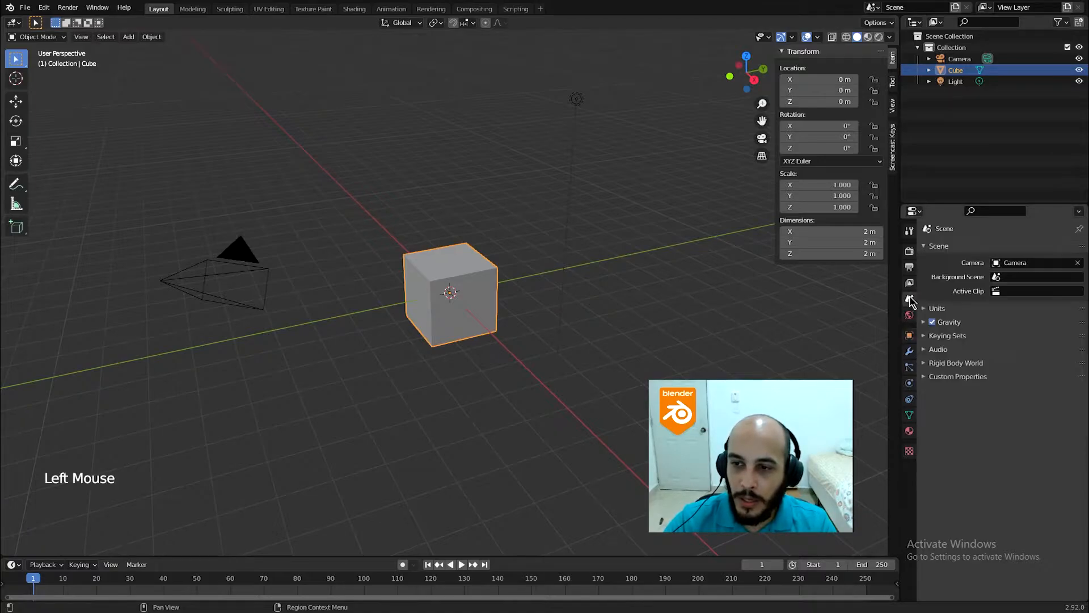
pyautogui.click(952, 309)
pyautogui.click(1047, 325)
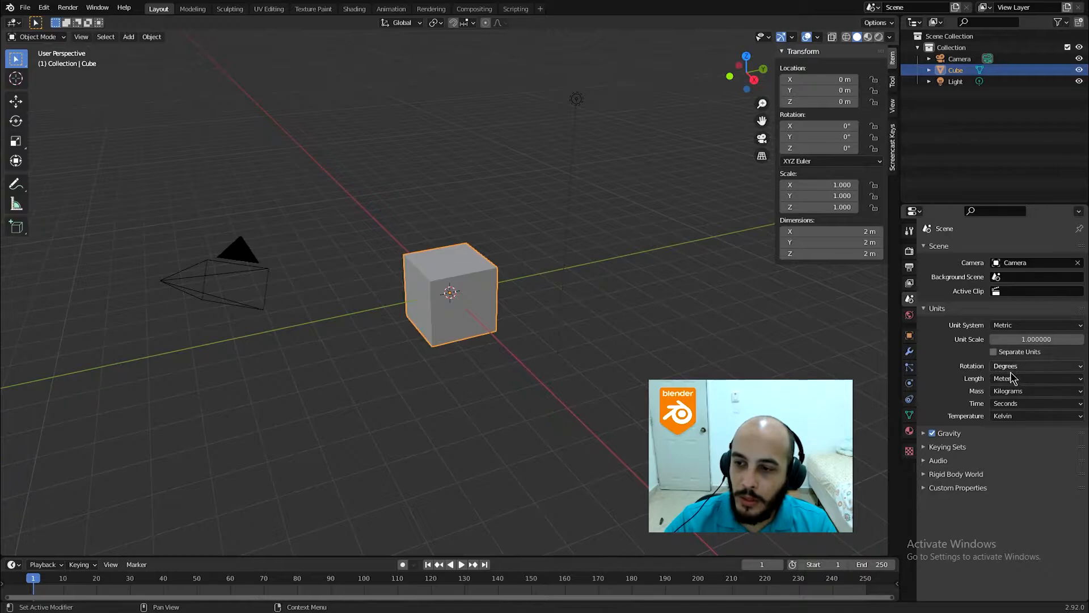
pyautogui.click(1013, 379)
# Try the Imperial unit system and its length unit choices, and switch back to Metric.
pyautogui.click(1019, 326)
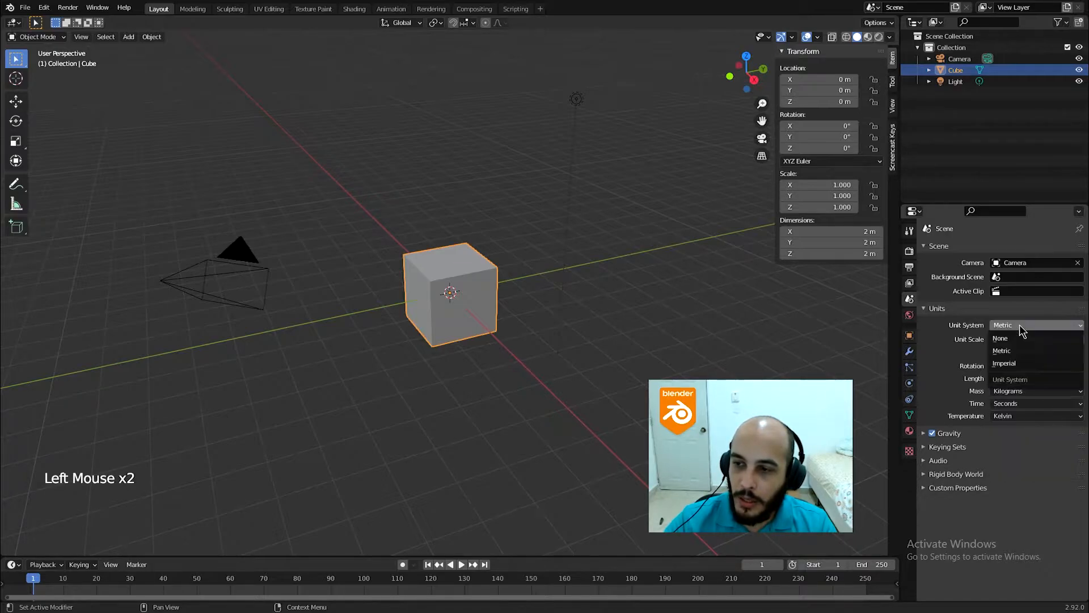
pyautogui.click(1019, 365)
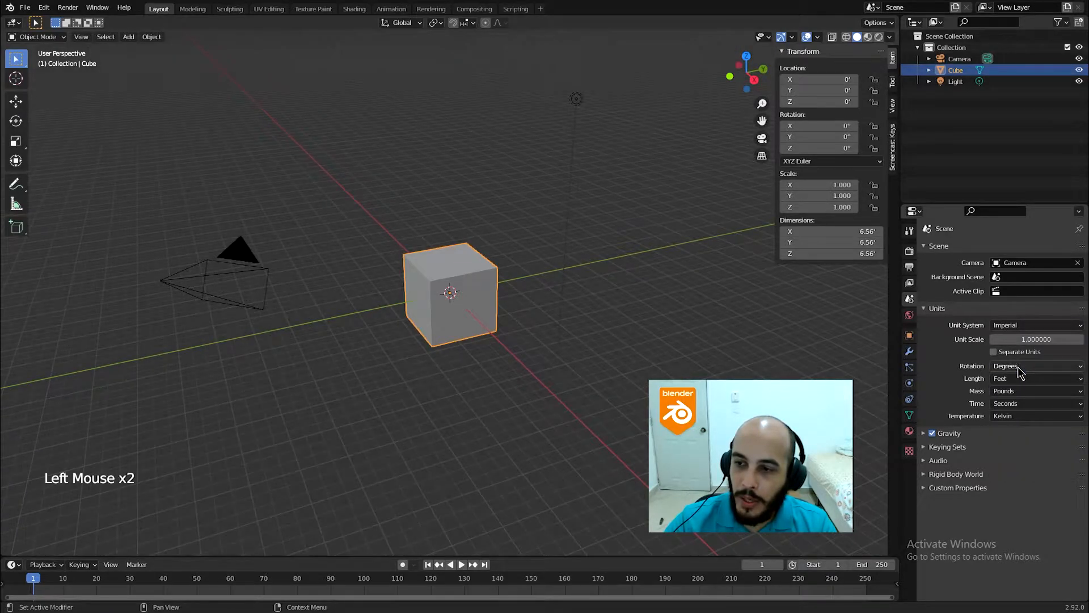
pyautogui.click(1015, 378)
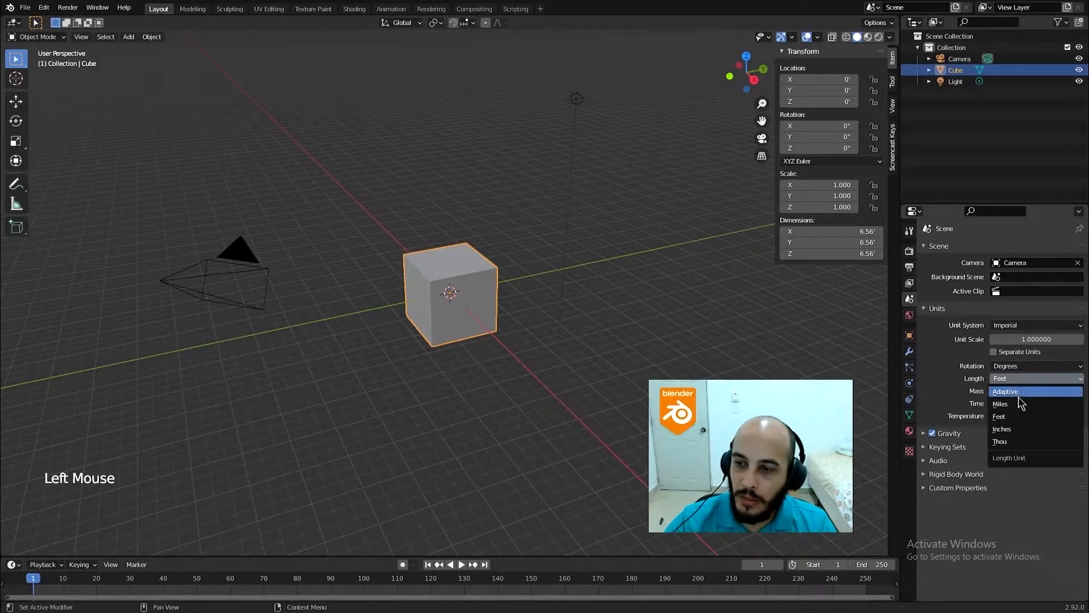
pyautogui.click(1021, 326)
pyautogui.click(1021, 353)
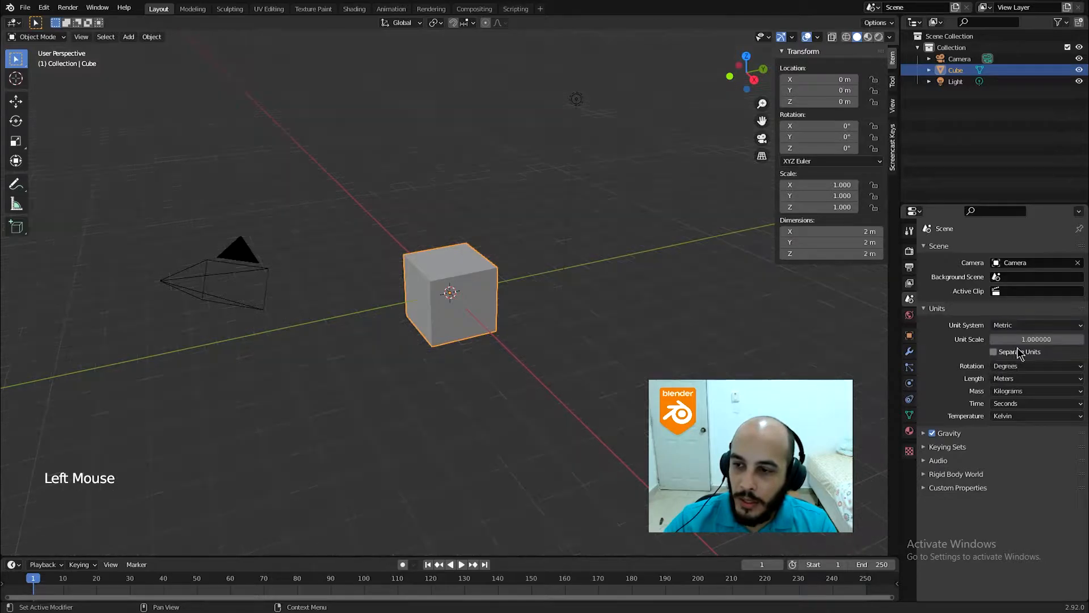
# Move the default cube down along the Z axis to -1 m.
pyautogui.scroll(3, 494, 331)
pyautogui.keyDown('shift'); pyautogui.moveTo(486, 323); pyautogui.dragTo(555, 277, button='middle'); pyautogui.keyUp('shift')
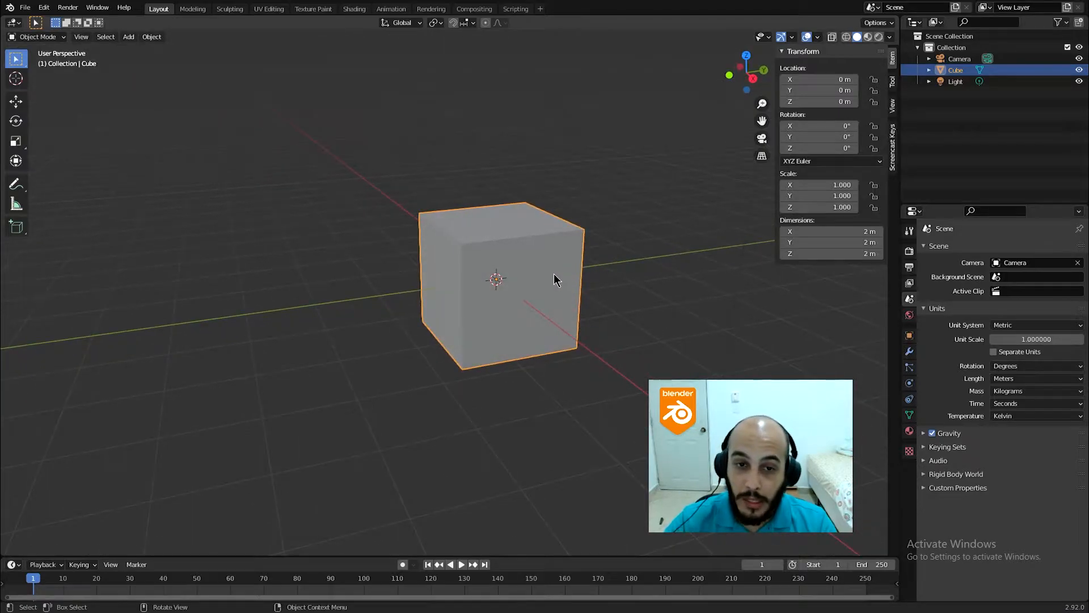
pyautogui.click(16, 101)
pyautogui.moveTo(497, 234); pyautogui.dragTo(503, 275)
# Examine the lowered cube and its top face against the floor grid from several angles and distances.
pyautogui.scroll(2, 453, 331)
pyautogui.moveTo(454, 331); pyautogui.dragTo(554, 376, button='middle')
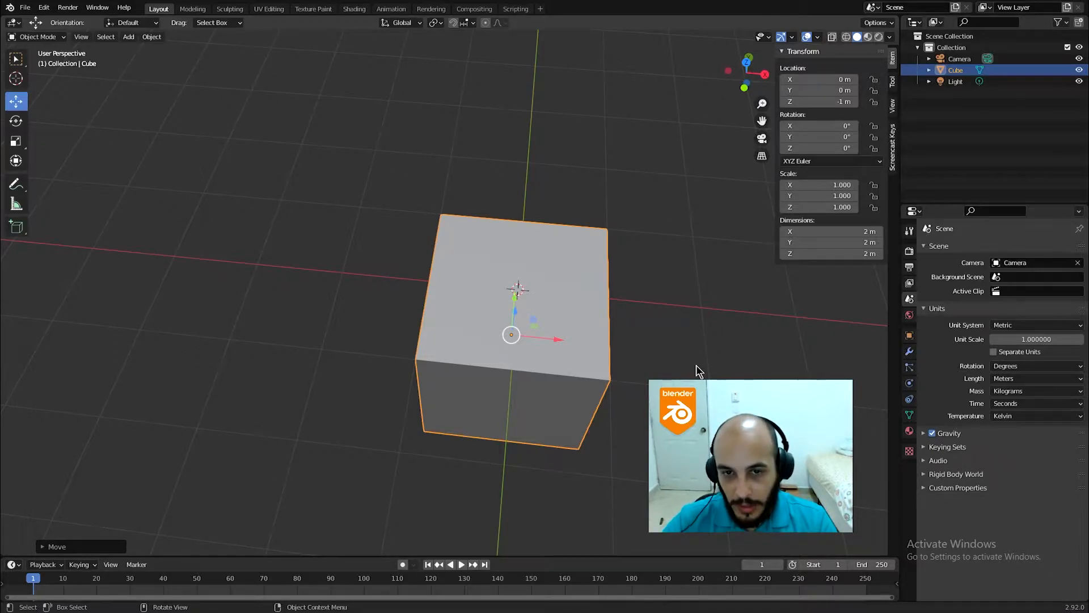
pyautogui.moveTo(754, 362); pyautogui.dragTo(599, 267, button='middle')
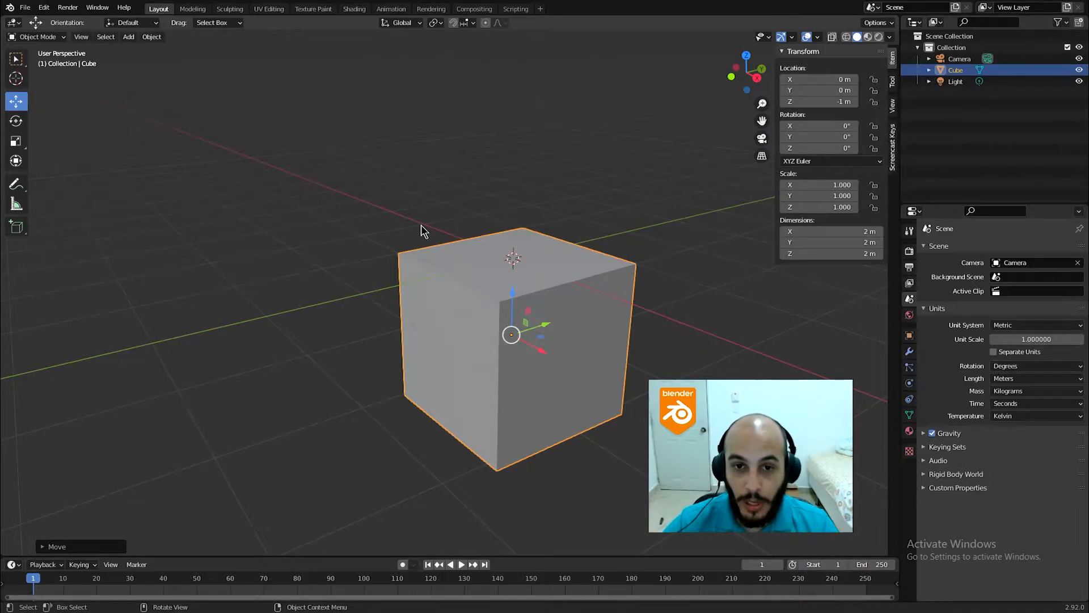
pyautogui.scroll(-1, 523, 252)
pyautogui.moveTo(523, 252); pyautogui.dragTo(478, 267, button='middle')
pyautogui.scroll(-13, 491, 269)
pyautogui.scroll(19, 493, 270)
pyautogui.keyDown('shift'); pyautogui.moveTo(573, 375); pyautogui.dragTo(479, 287, button='middle'); pyautogui.keyUp('shift')
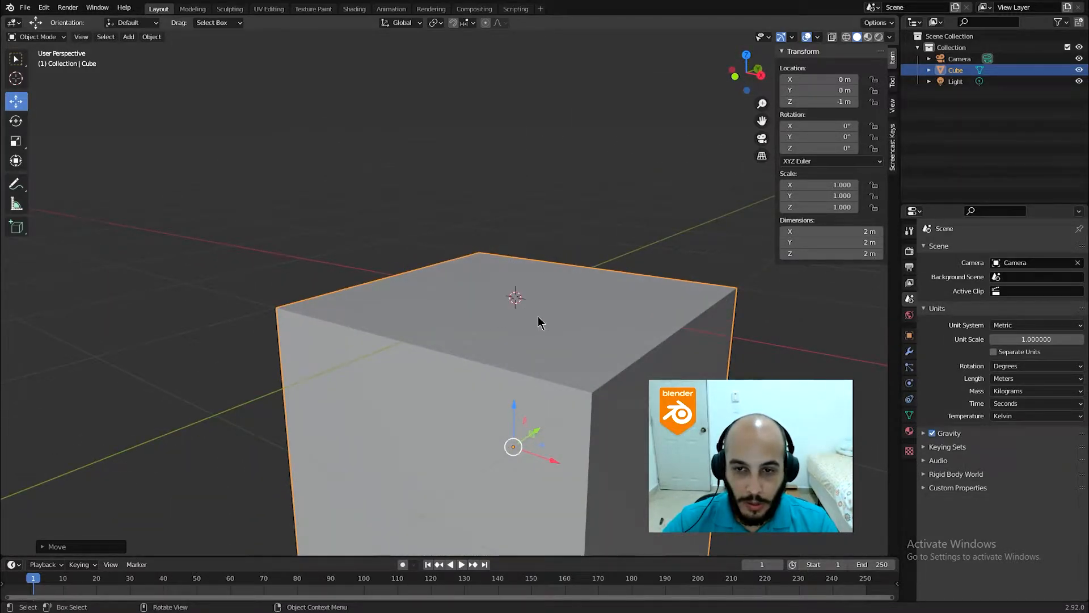
pyautogui.scroll(-3, 534, 353)
pyautogui.keyDown('shift'); pyautogui.moveTo(530, 341); pyautogui.dragTo(557, 355, button='middle'); pyautogui.keyUp('shift')
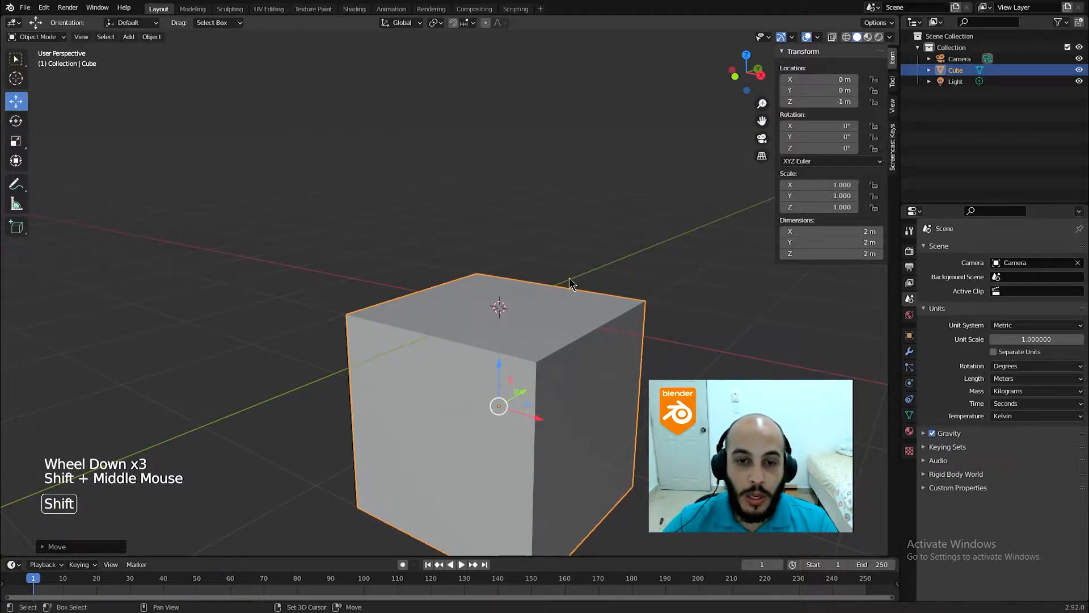
# Add a second cube mesh to the scene.
pyautogui.hotkey('shift', 'a')
pyautogui.moveTo(569, 270)
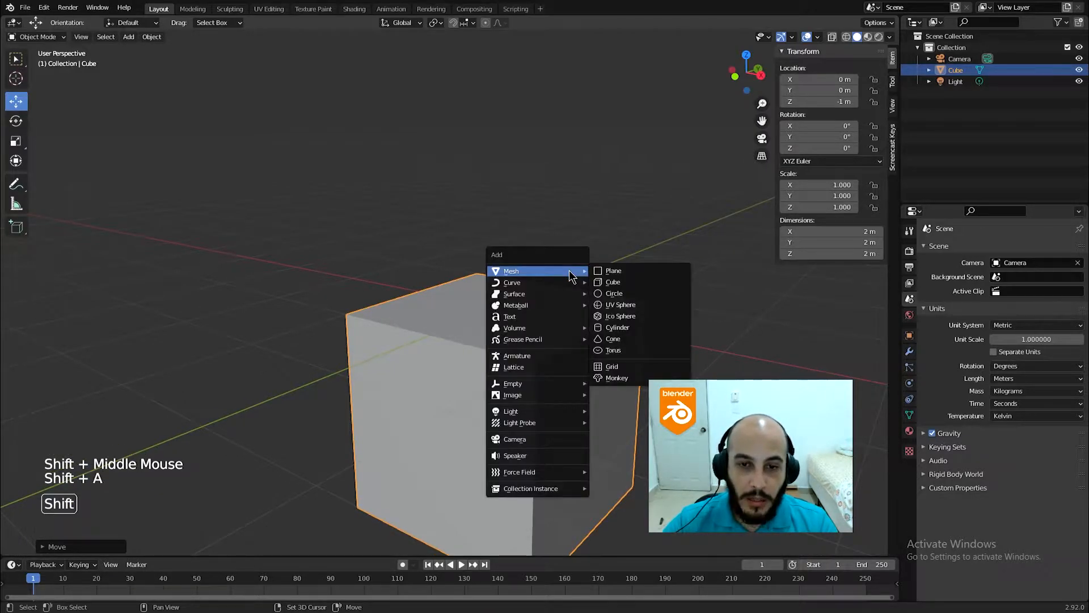
pyautogui.click(614, 283)
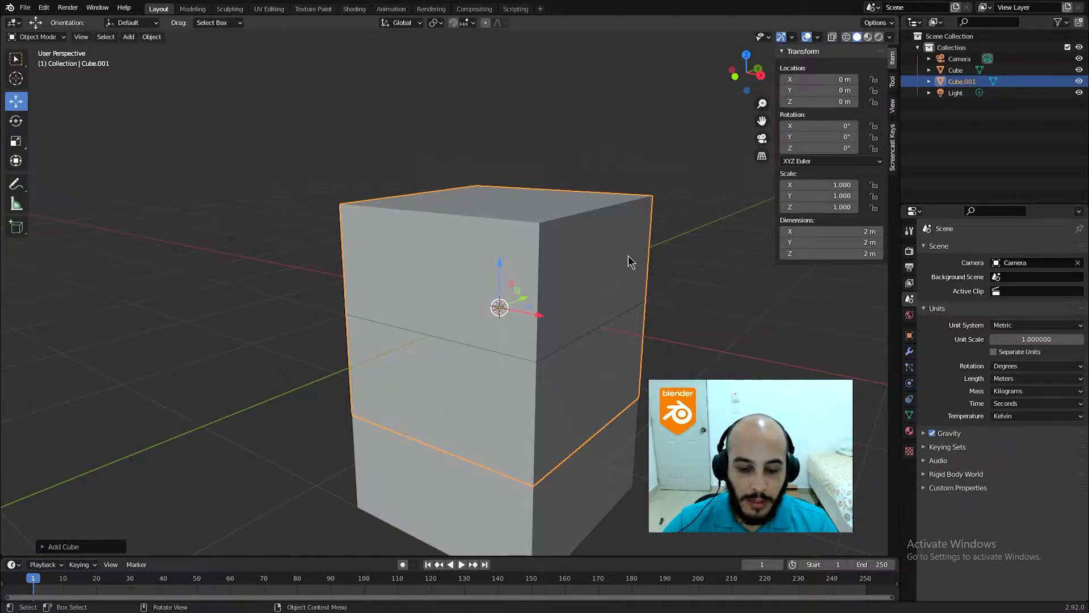
pyautogui.press('s')
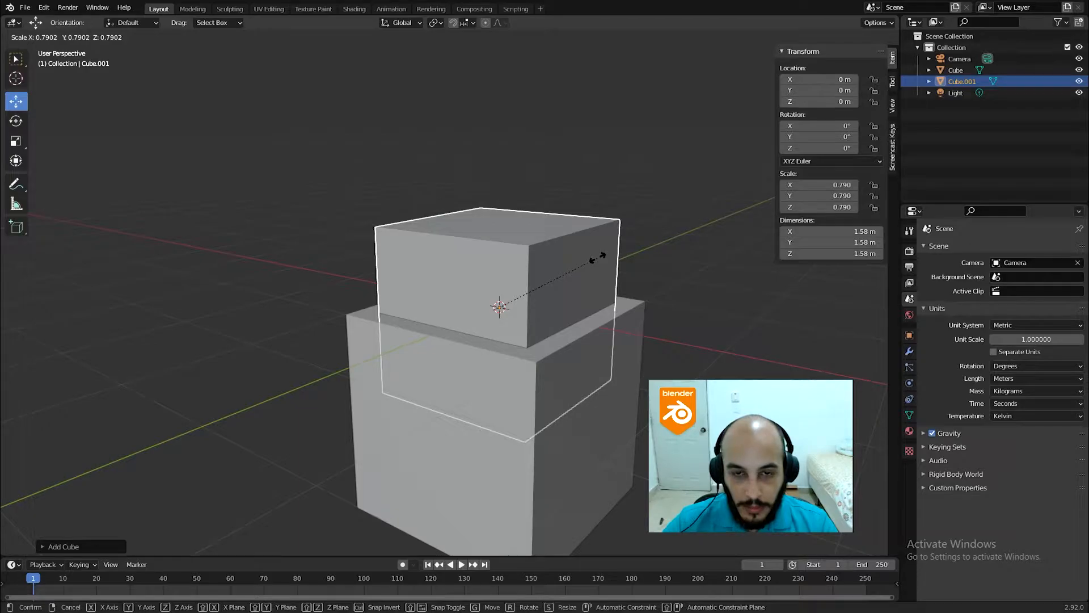
pyautogui.press('z')
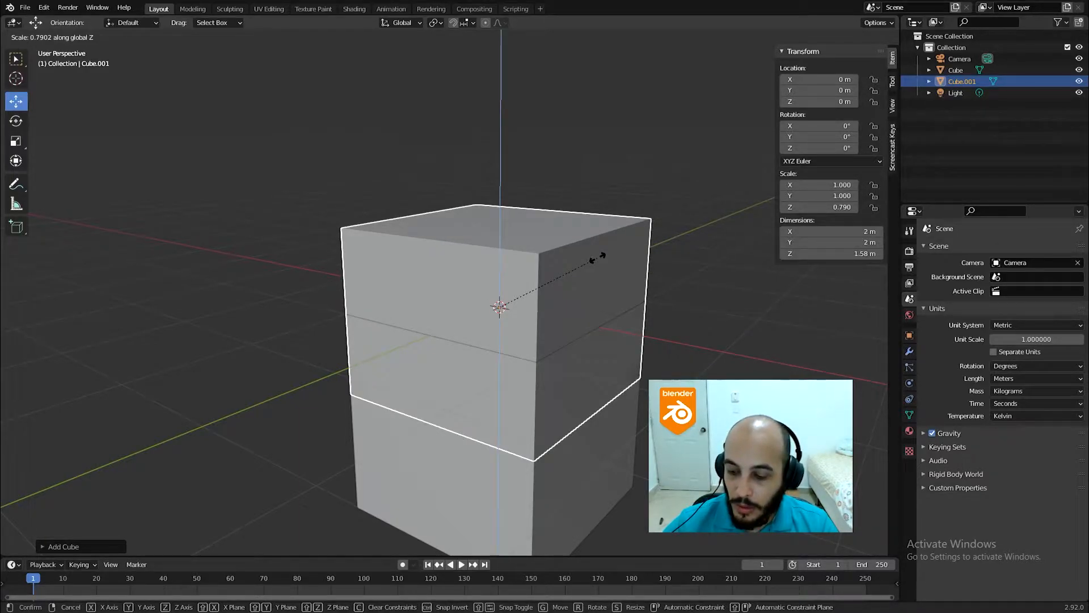
pyautogui.press('5')
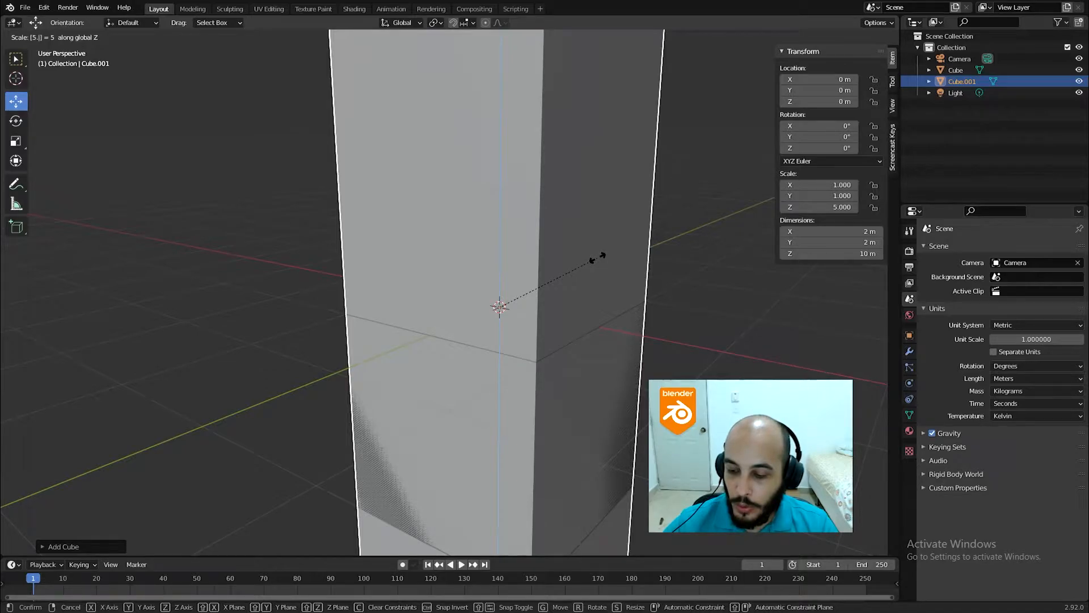
pyautogui.press('.')
pyautogui.press('9')
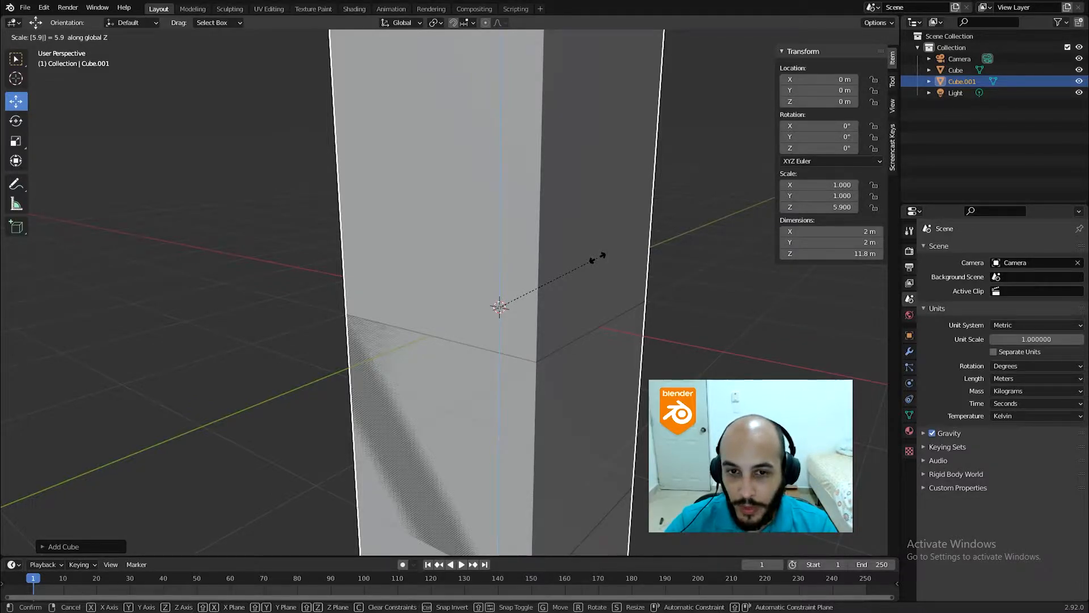
pyautogui.press('Escape')
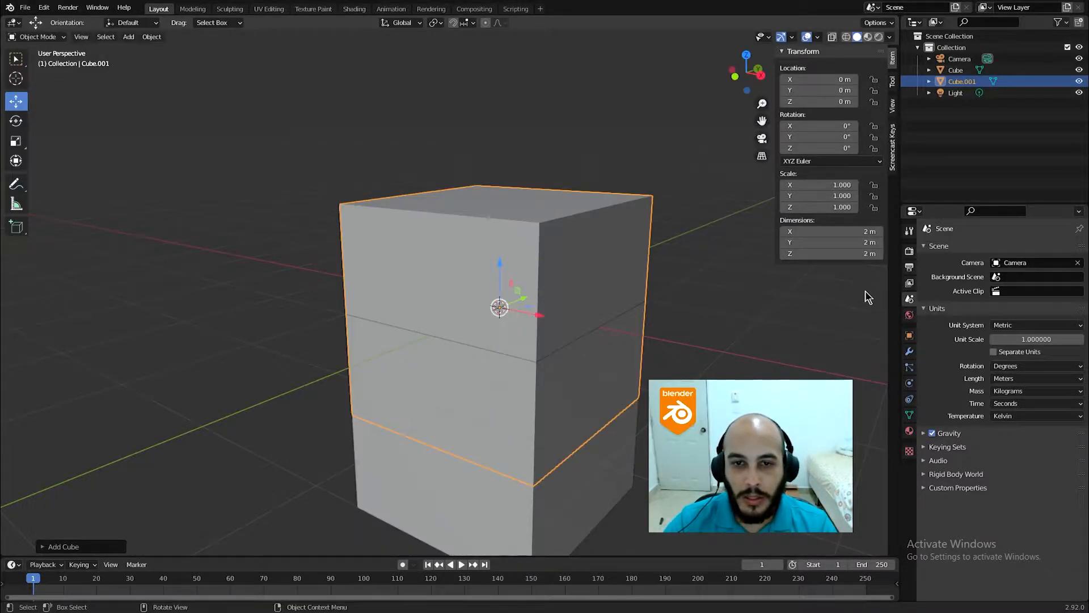
# Set the second cube's Z dimension to 5.9 ft.
pyautogui.click(813, 255)
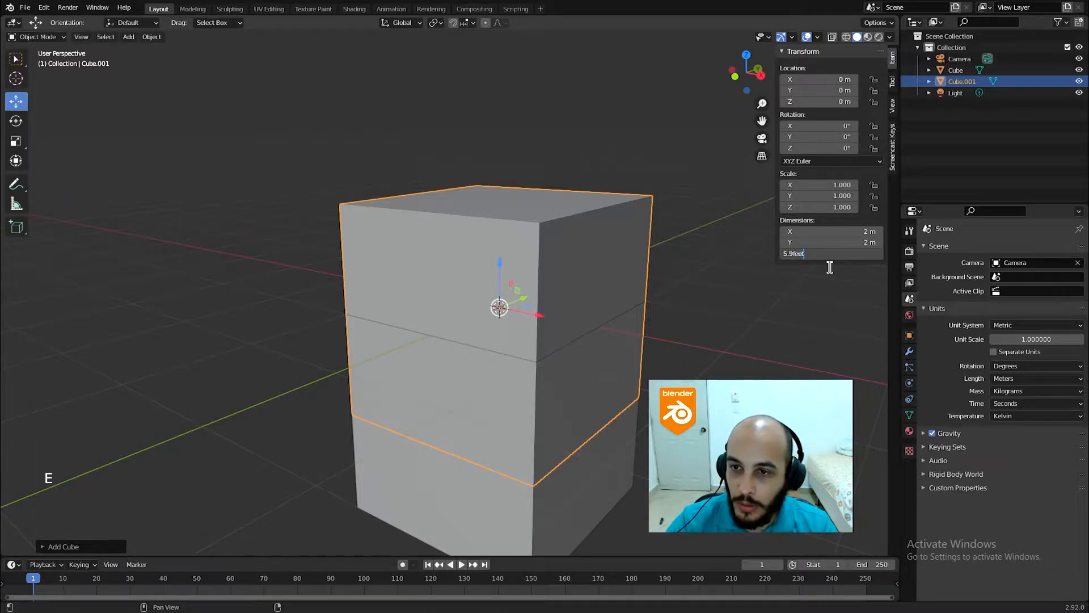
pyautogui.press('BackSpace')
pyautogui.press('BackSpace')
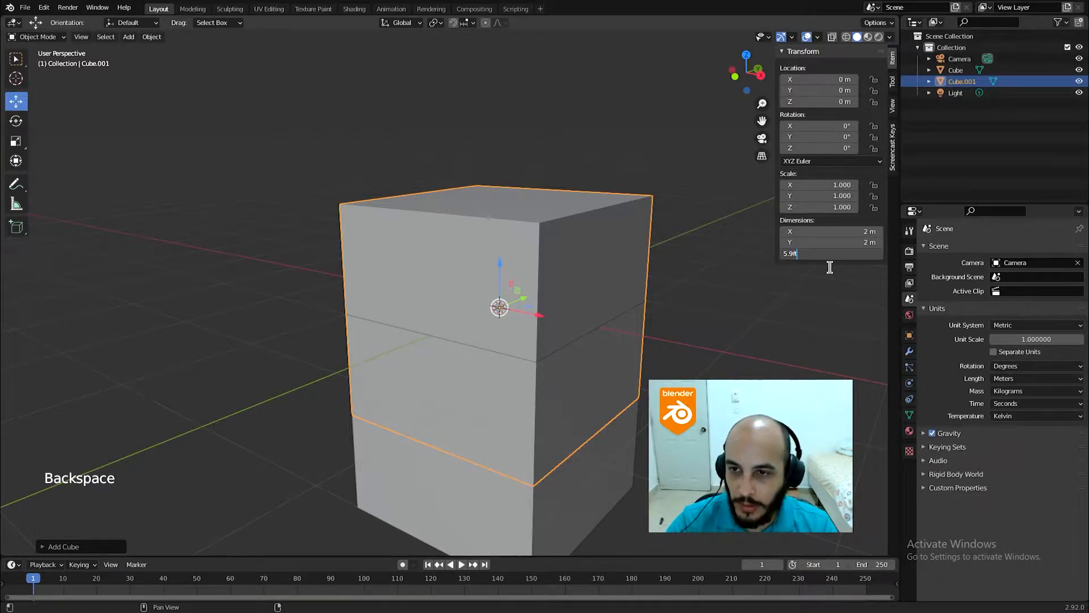
pyautogui.press('Return')
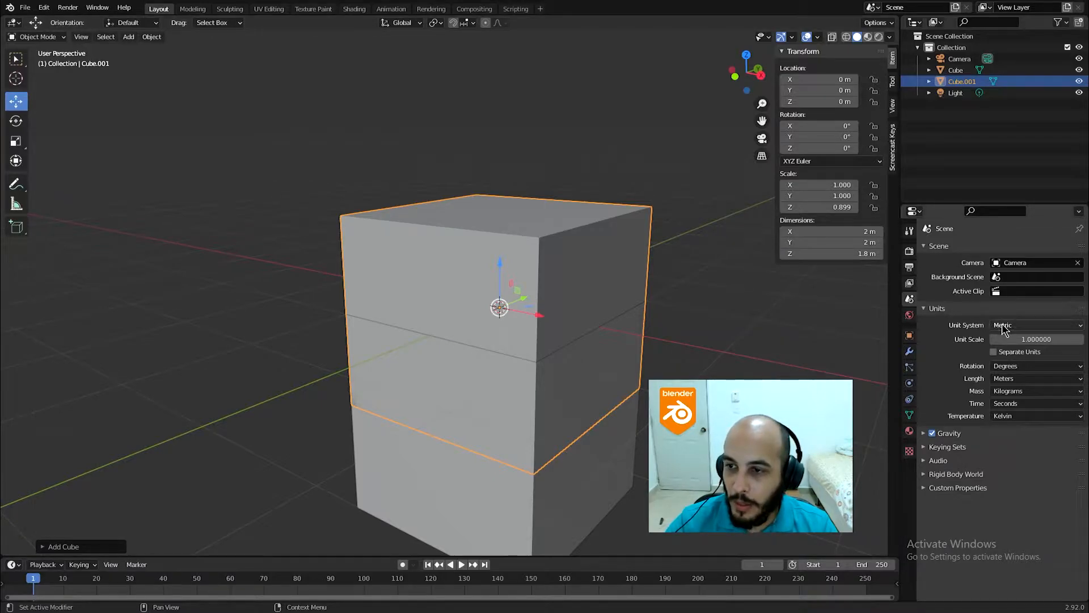
# Check the second cube's dimensions in feet with the Imperial unit system, and return to Metric.
pyautogui.click(1021, 325)
pyautogui.click(1019, 362)
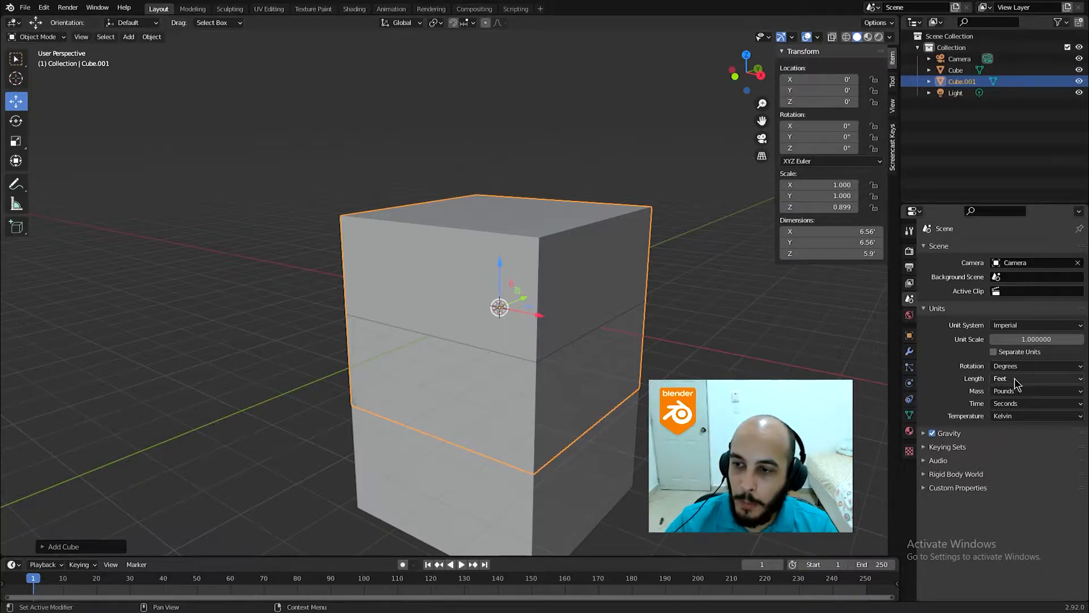
pyautogui.click(1021, 325)
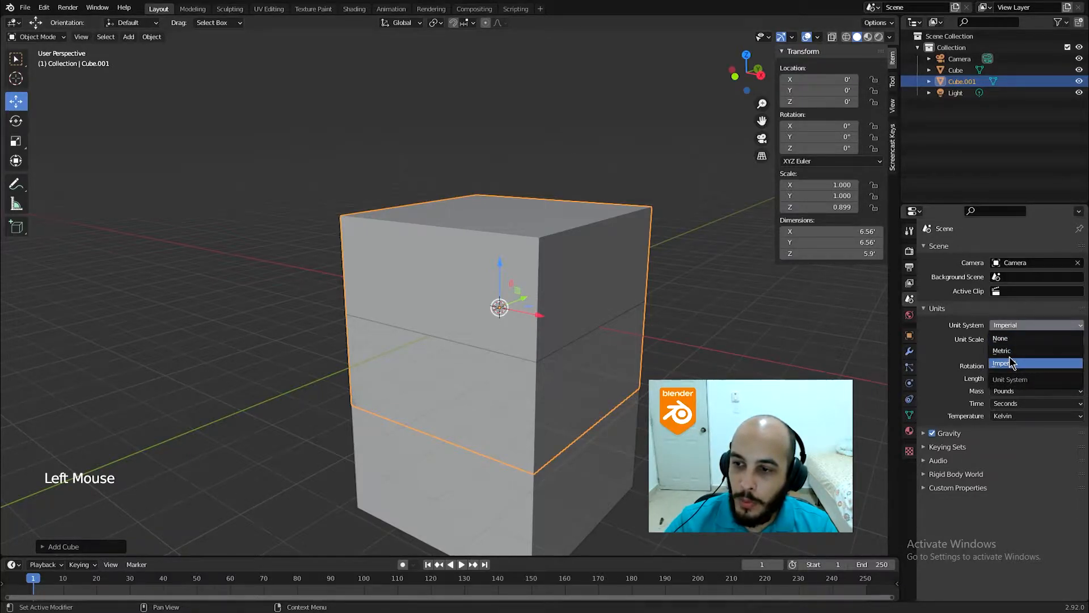
pyautogui.click(1007, 350)
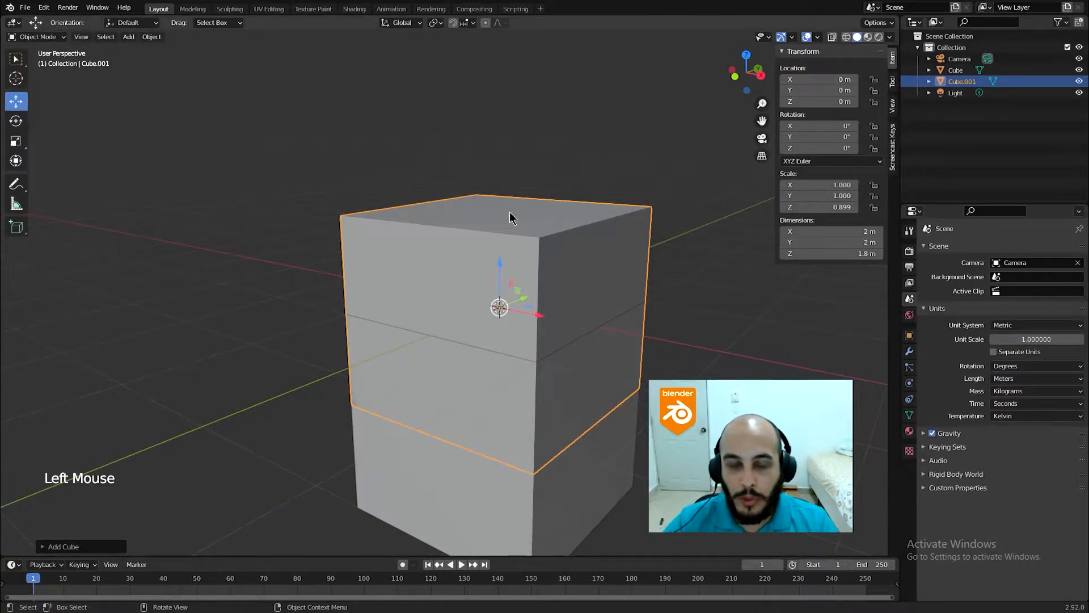
# Raise the second cube to about 0.9 m on Z and set its X and Y dimensions to 0.5 m.
pyautogui.moveTo(500, 271); pyautogui.dragTo(574, 166)
pyautogui.click(833, 231)
pyautogui.write('2.3')
pyautogui.press('Return')
pyautogui.moveTo(833, 231); pyautogui.dragTo(789, 242)
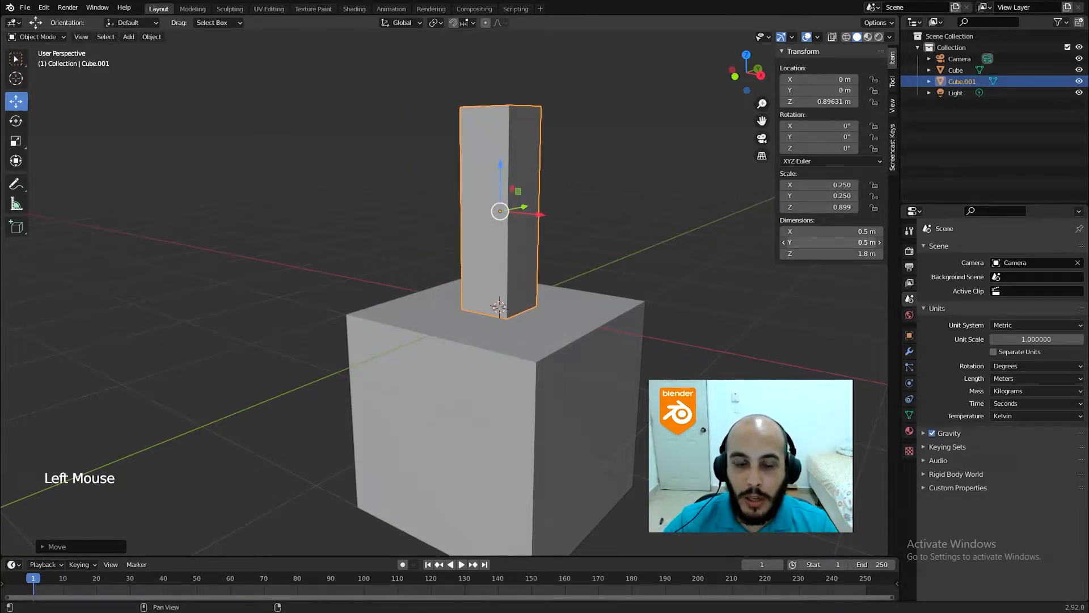
# Set the narrow upper block's Z dimension to 5.6 ft.
pyautogui.moveTo(646, 234); pyautogui.dragTo(584, 330, button='middle')
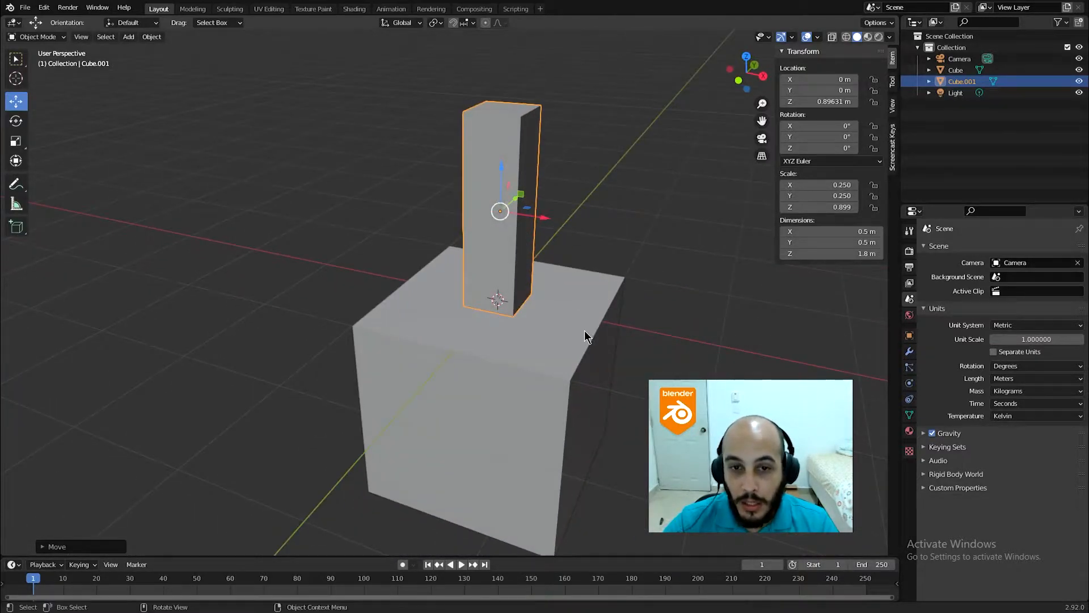
pyautogui.click(815, 254)
pyautogui.write('5.6')
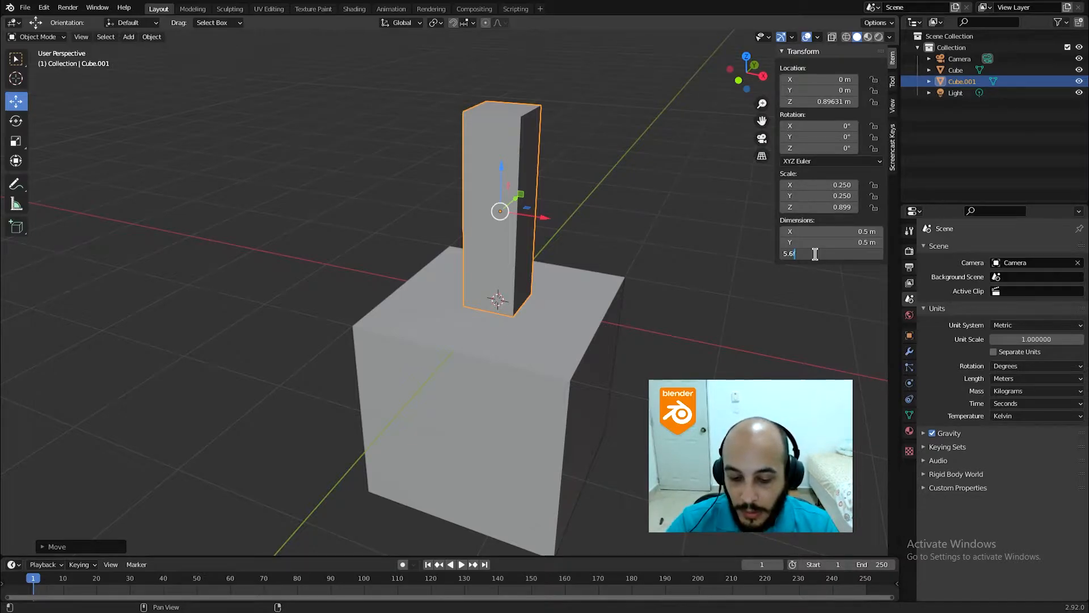
pyautogui.press('Return')
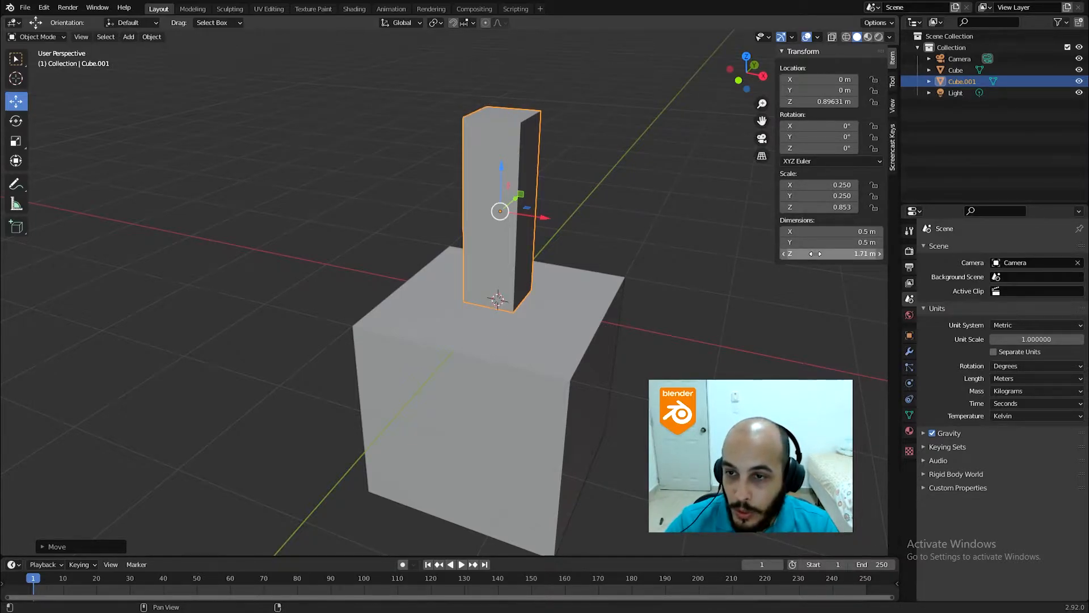
# Try a Z dimension of 5 m for the narrow upper block, and undo it.
pyautogui.click(815, 253)
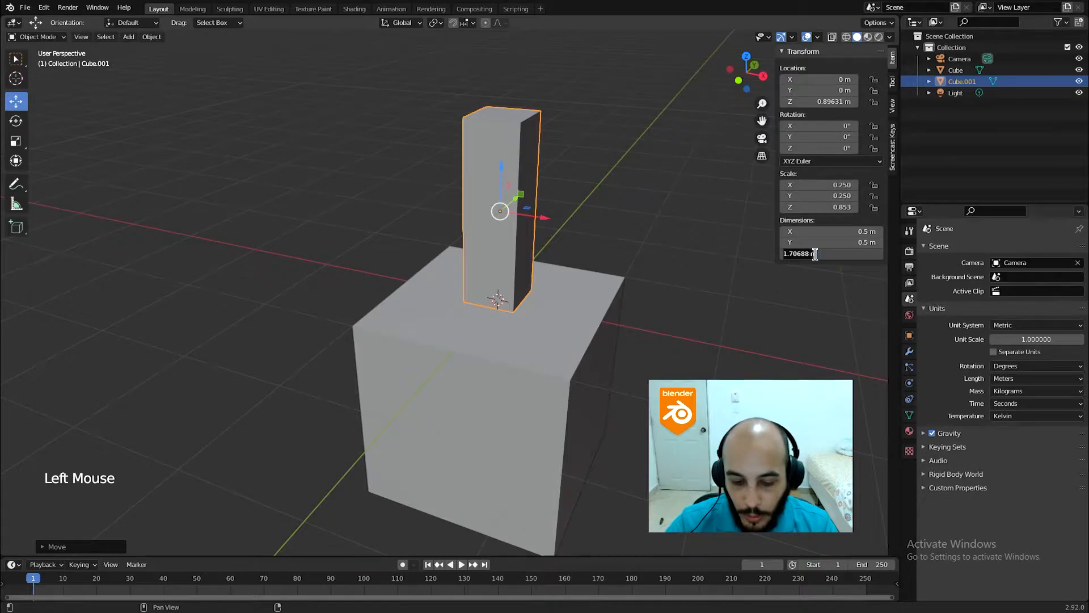
pyautogui.write('500')
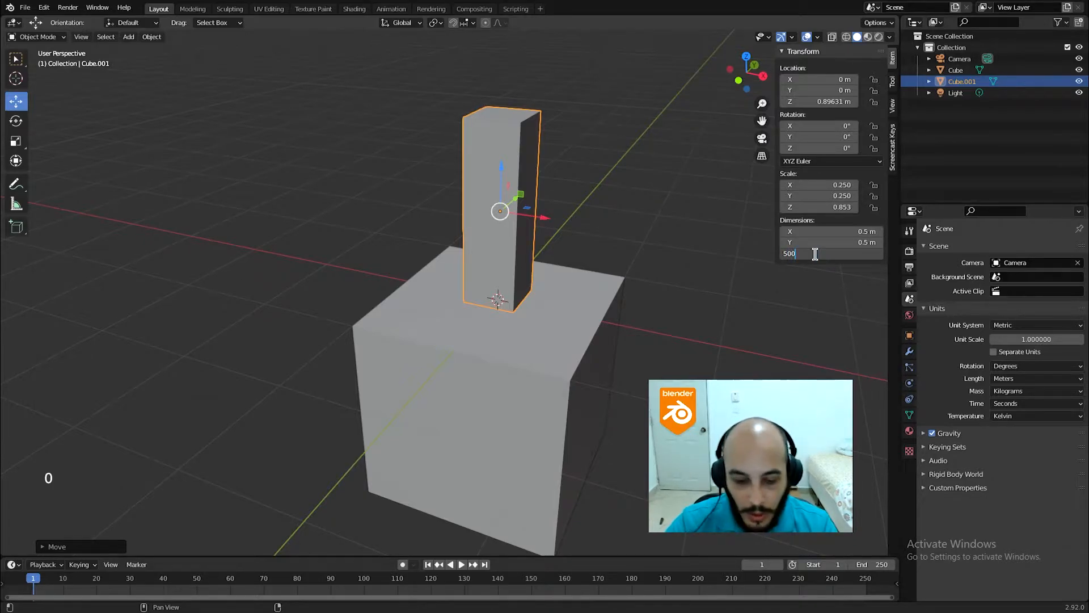
pyautogui.press('Return')
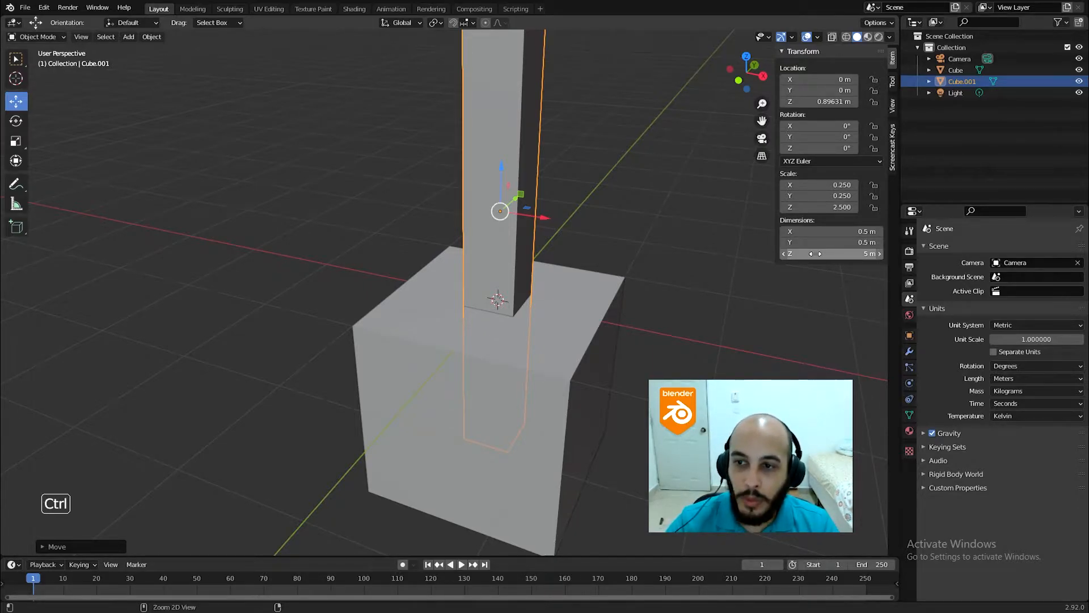
pyautogui.hotkey('ctrl', 'z')
pyautogui.moveTo(544, 376); pyautogui.dragTo(372, 495, button='middle')
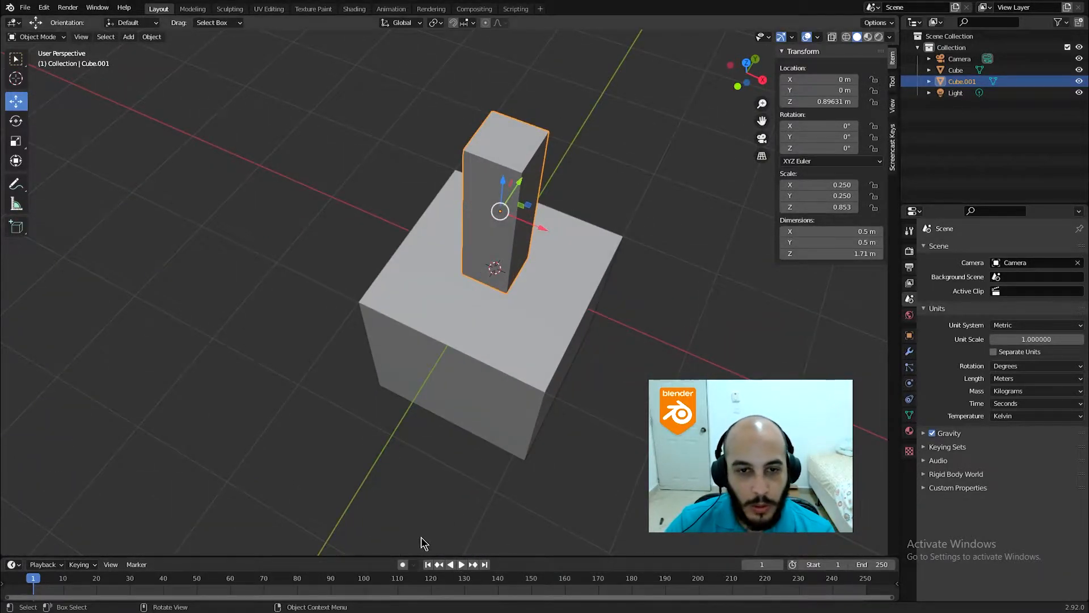
# Switch to WhatsApp and the general text channel in Discord to check for messages, and return to Blender.
pyautogui.press('F9')
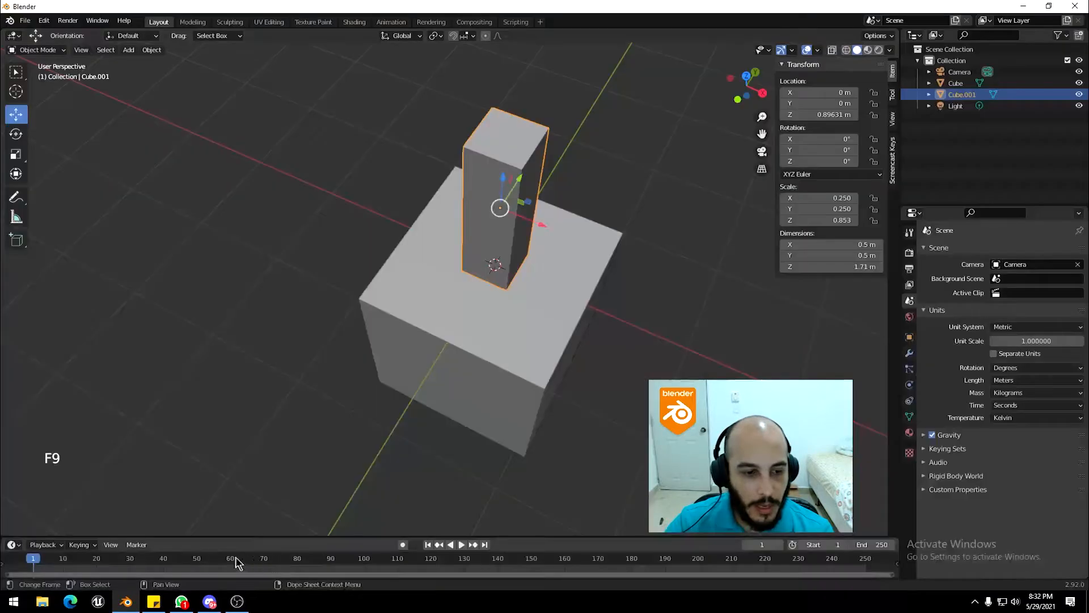
pyautogui.click(181, 602)
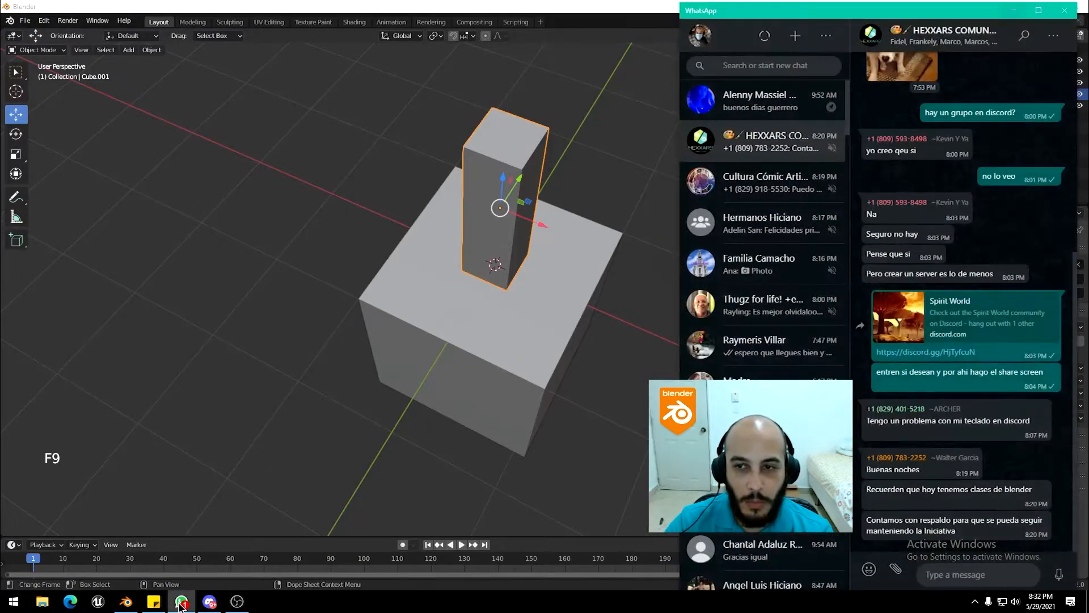
pyautogui.click(211, 603)
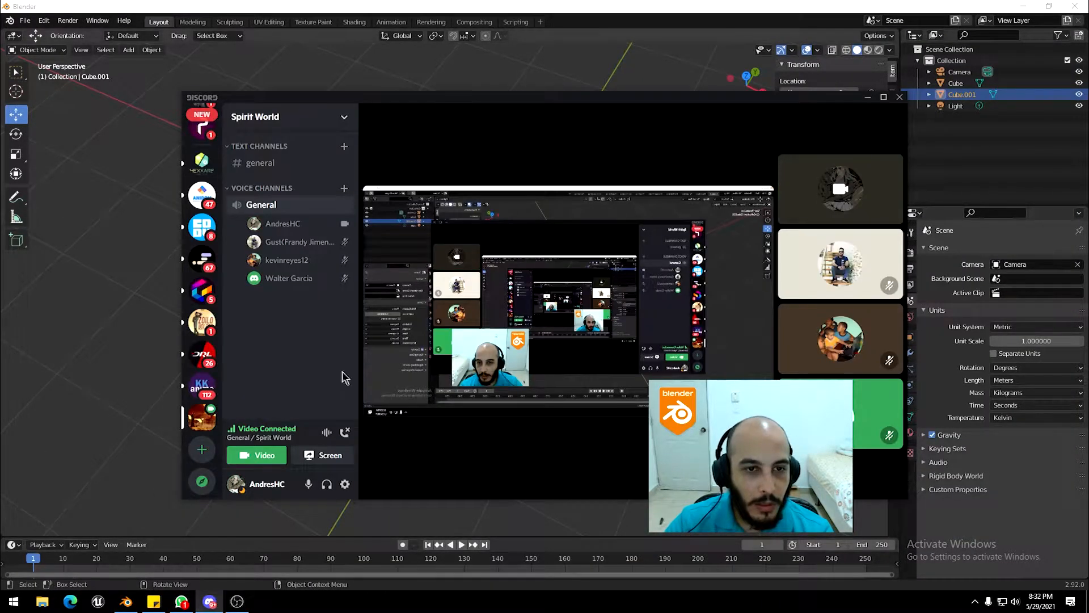
pyautogui.click(270, 165)
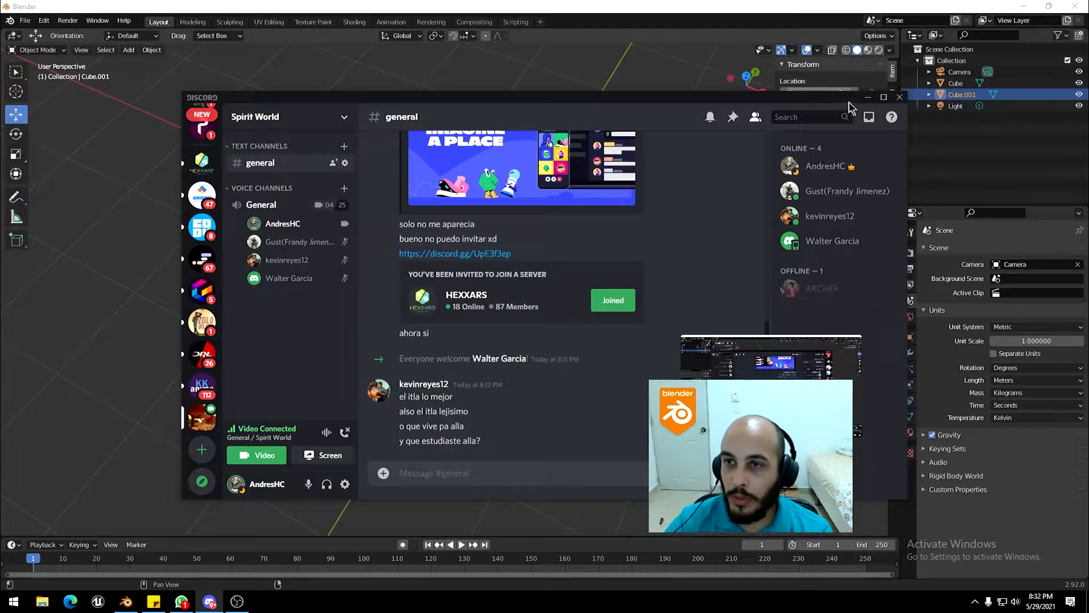
pyautogui.click(867, 97)
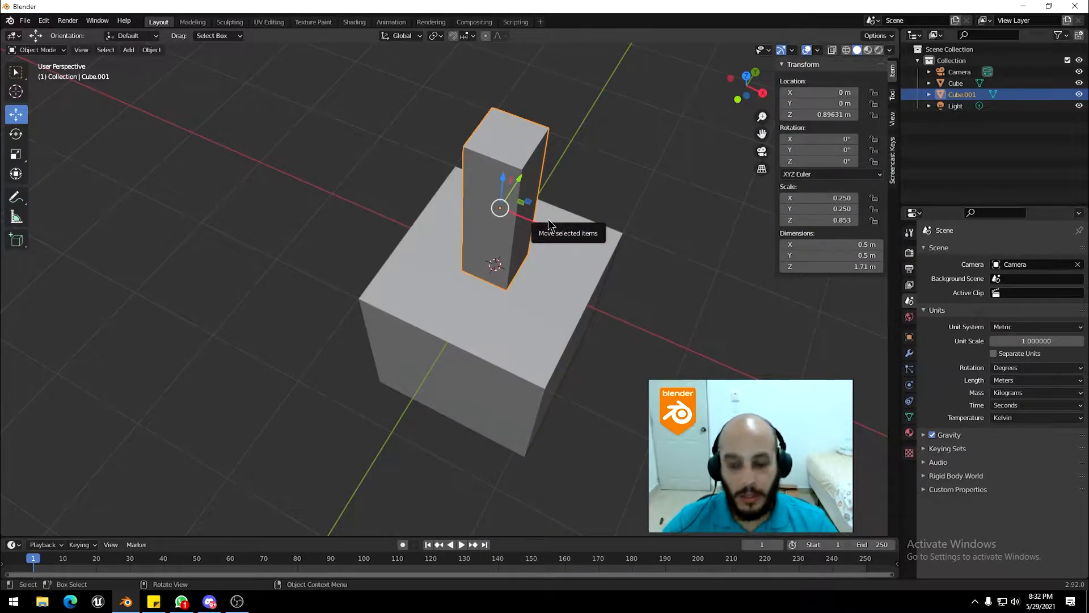
pyautogui.press('F9')
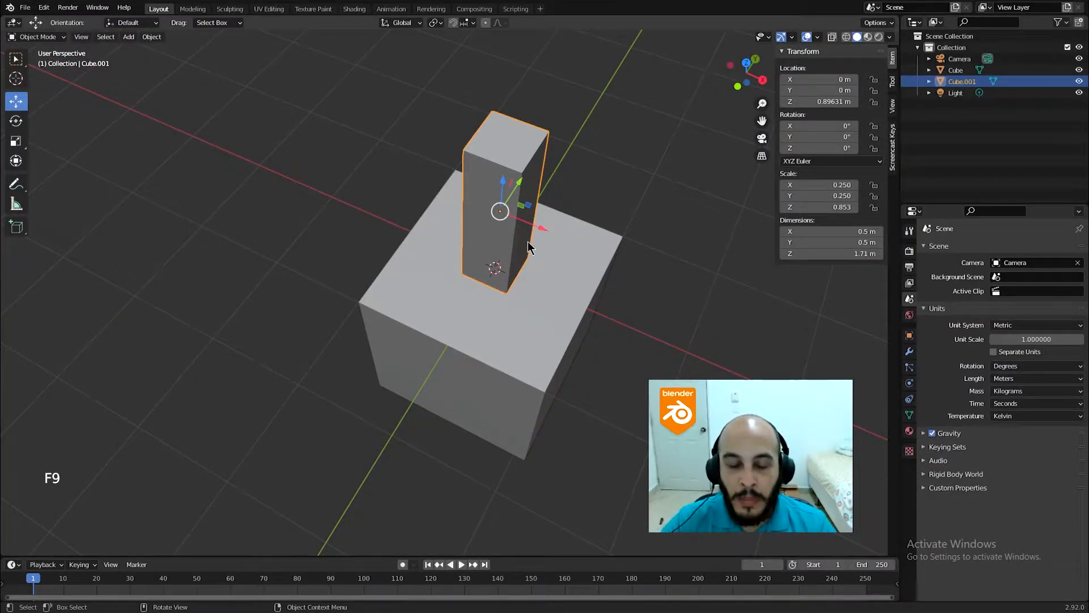
# Enter Edit Mode on the lower 2 m cube and select the vertices of its side facing negative X.
pyautogui.click(494, 362)
pyautogui.moveTo(495, 362); pyautogui.dragTo(621, 304, button='middle')
pyautogui.keyDown('shift'); pyautogui.scroll(-2, 482, 313); pyautogui.keyUp('shift')
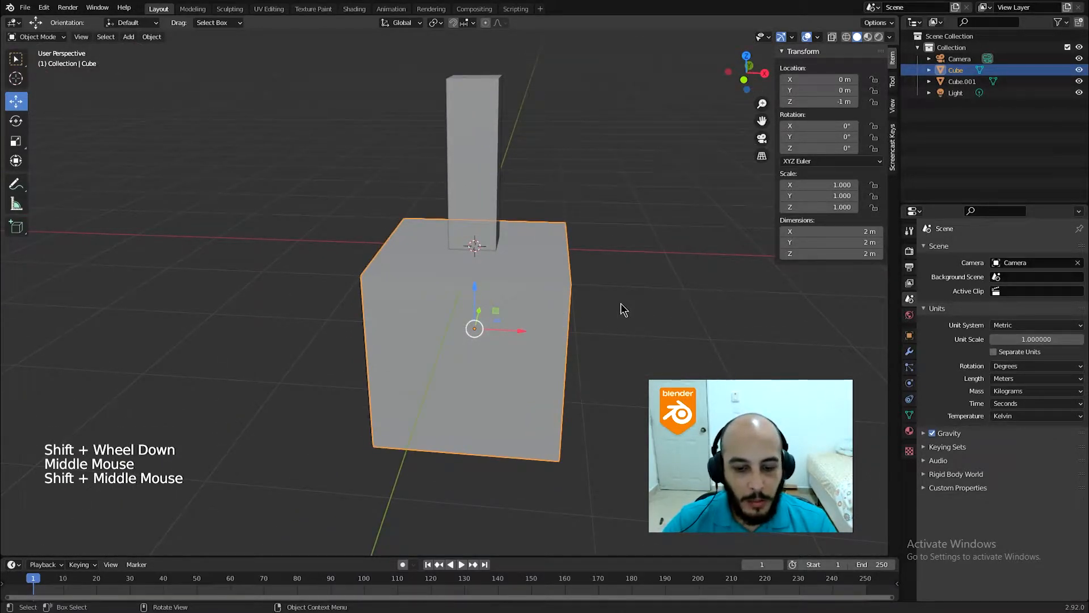
pyautogui.press('Tab')
pyautogui.moveTo(619, 354); pyautogui.dragTo(343, 409, button='middle')
pyautogui.keyDown('alt'); pyautogui.click(476, 383); pyautogui.keyUp('alt')
pyautogui.keyDown('alt'); pyautogui.keyDown('shift'); pyautogui.click(475, 384); pyautogui.keyUp('shift'); pyautogui.keyUp('alt')
pyautogui.moveTo(476, 383); pyautogui.dragTo(429, 364, button='middle')
pyautogui.moveTo(459, 297); pyautogui.dragTo(445, 365, button='middle')
pyautogui.scroll(-3, 369, 306)
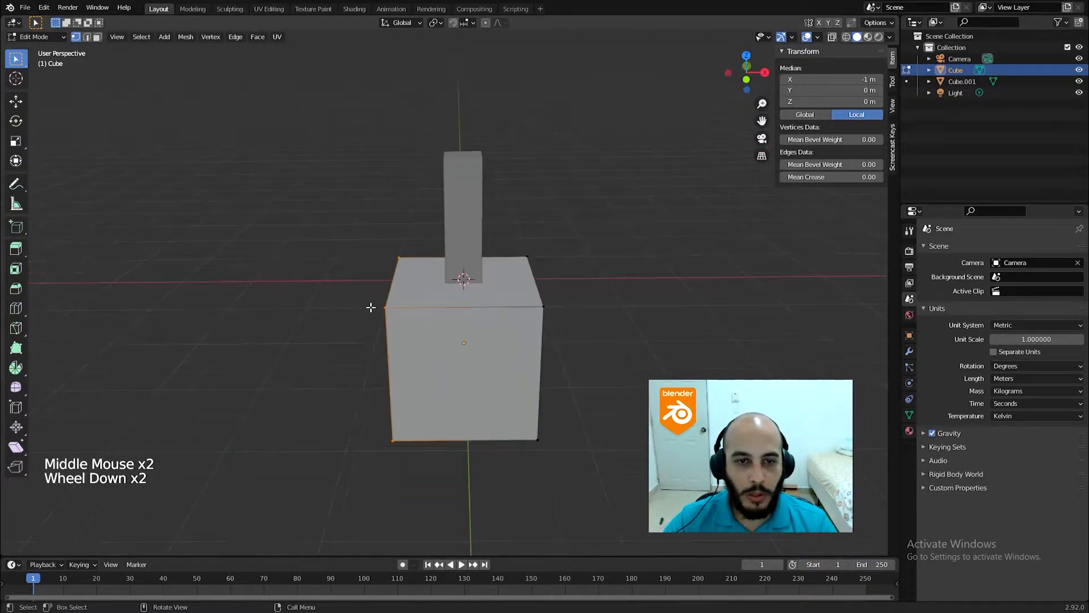
pyautogui.keyDown('shift'); pyautogui.moveTo(394, 286); pyautogui.dragTo(488, 170, button='middle'); pyautogui.keyUp('shift')
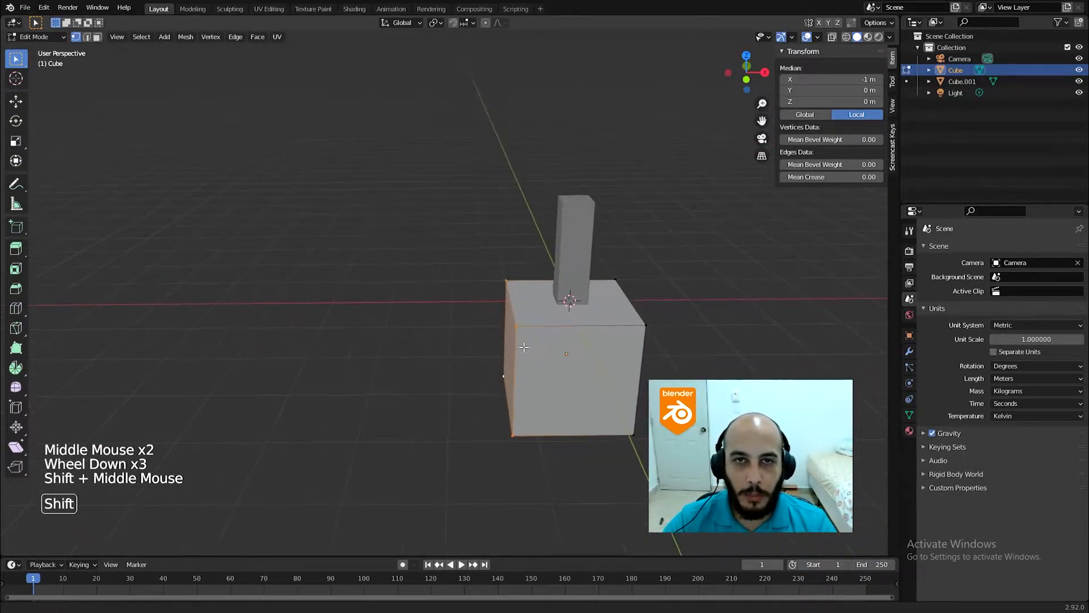
# Try moving the selected cube side 2 m along negative X with increment snapping, and undo the move.
pyautogui.click(453, 22)
pyautogui.click(453, 22)
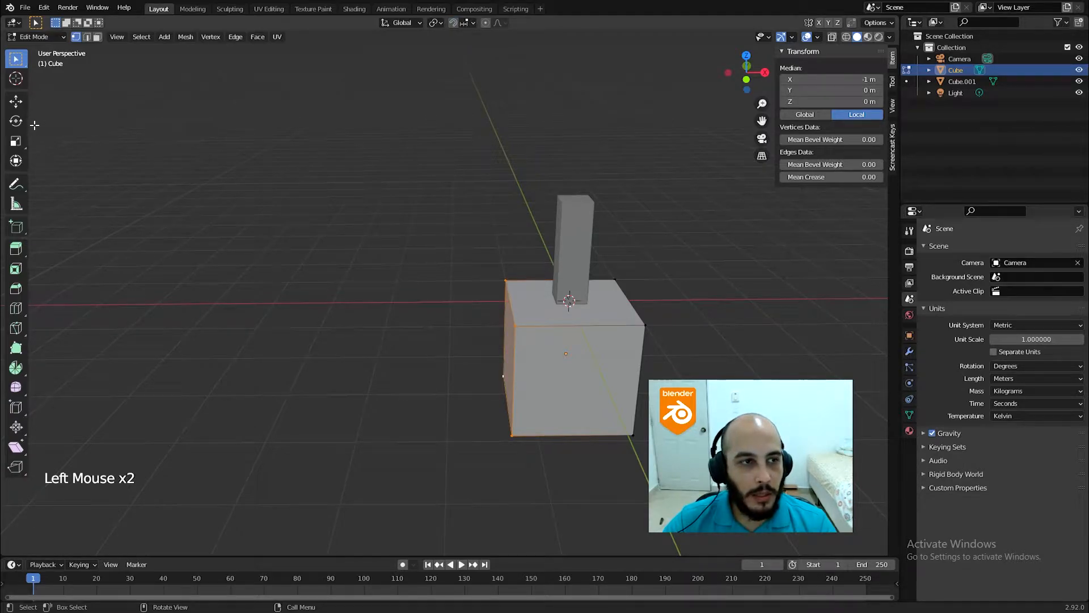
pyautogui.click(21, 105)
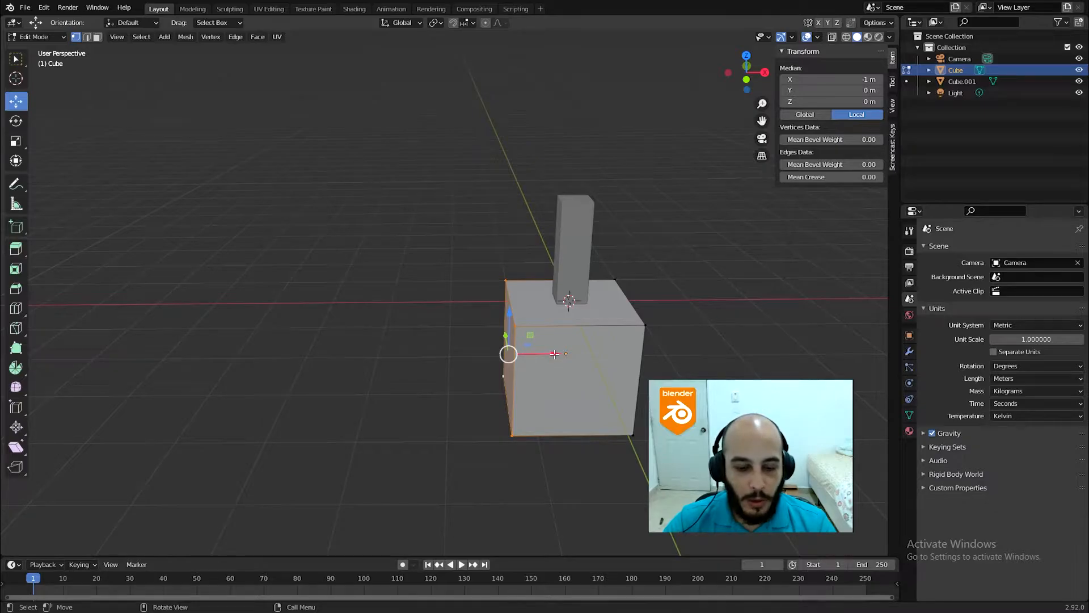
pyautogui.press('ctrl')
pyautogui.keyDown('ctrl'); pyautogui.moveTo(548, 356); pyautogui.dragTo(451, 346); pyautogui.keyUp('ctrl')
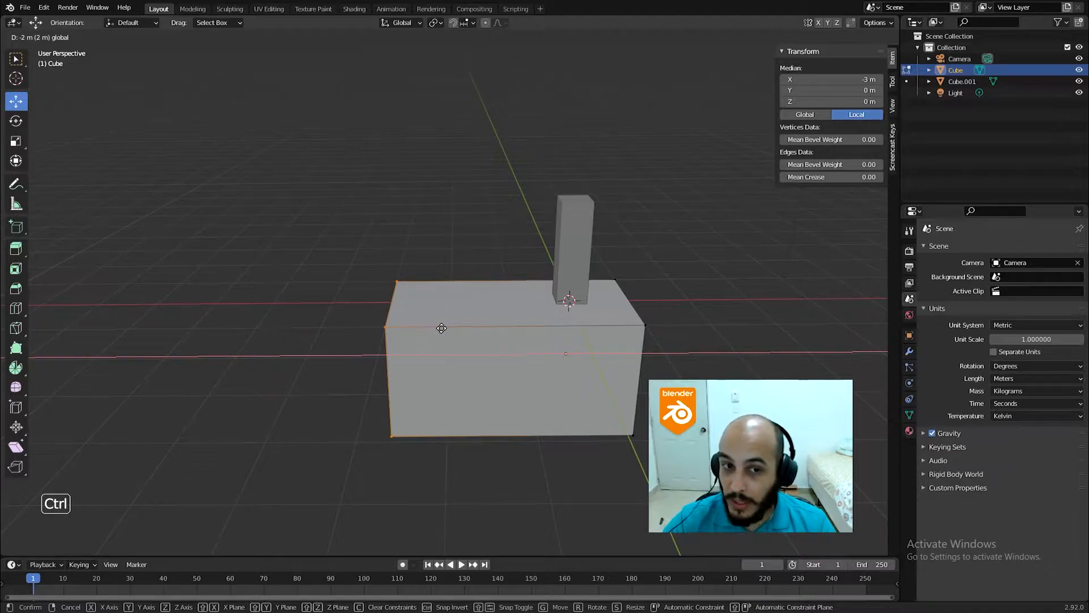
pyautogui.keyDown('ctrl'); pyautogui.moveTo(432, 332); pyautogui.dragTo(423, 358); pyautogui.keyUp('ctrl')
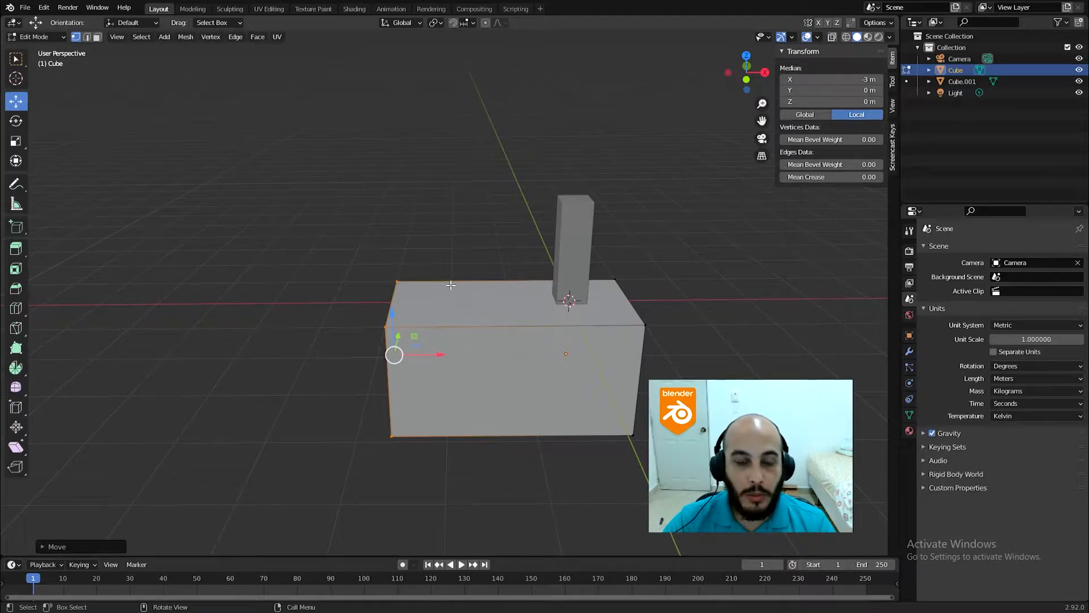
pyautogui.moveTo(396, 357)
pyautogui.keyDown('ctrl'); pyautogui.mouseDown()
pyautogui.moveTo(537, 363)
pyautogui.moveTo(412, 368)
pyautogui.mouseUp(); pyautogui.keyUp('ctrl')
pyautogui.scroll(-2, 408, 356)
pyautogui.keyDown('shift'); pyautogui.moveTo(409, 357); pyautogui.dragTo(471, 357, button='middle'); pyautogui.keyUp('shift')
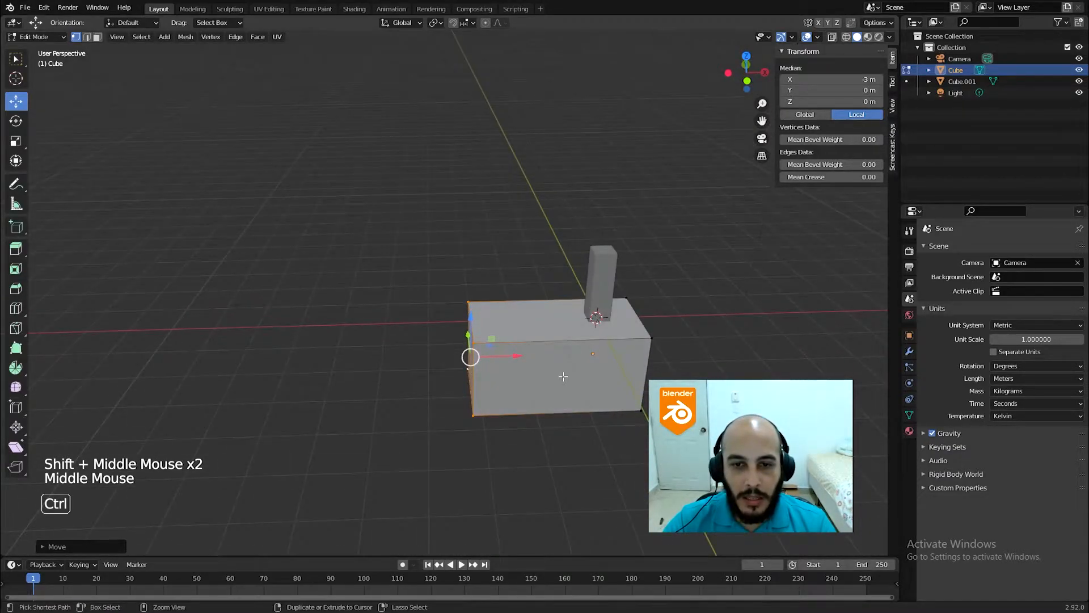
pyautogui.hotkey('ctrl', 'z')
pyautogui.hotkey('ctrl', 'z')
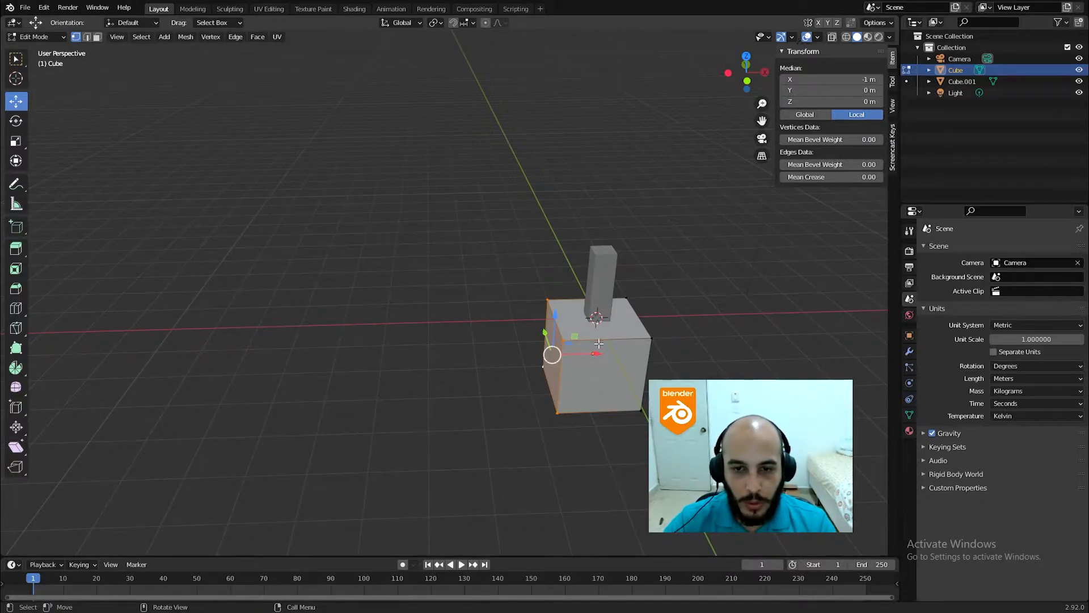
# Extrude the selected side of the lower cube 2 m along negative X with increment snapping.
pyautogui.moveTo(599, 356)
pyautogui.mouseDown()
pyautogui.moveTo(519, 357)
pyautogui.moveTo(615, 359)
pyautogui.mouseUp()
pyautogui.press('e')
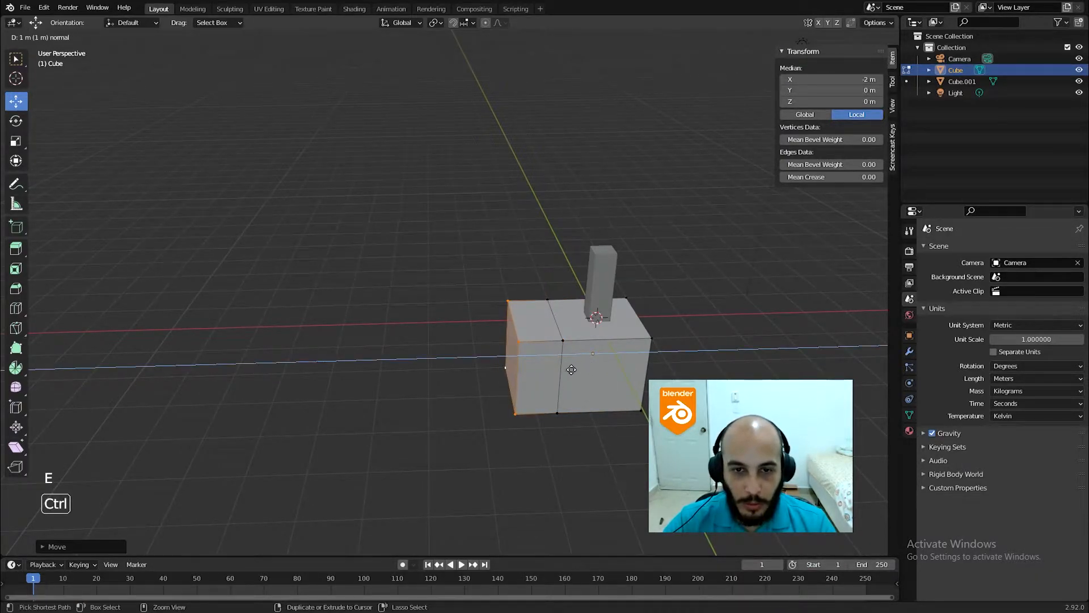
pyautogui.keyDown('ctrl'); pyautogui.click(537, 361); pyautogui.keyUp('ctrl')
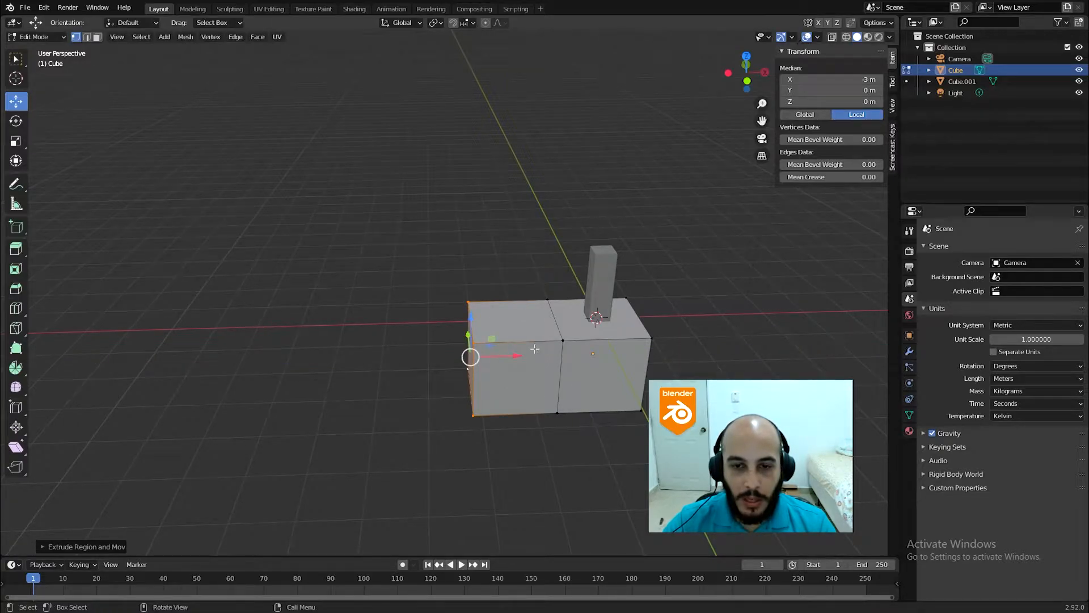
# Extrude the end of the lengthened block another 2 m along negative X, to X -5 m.
pyautogui.scroll(4, 532, 349)
pyautogui.moveTo(589, 394); pyautogui.dragTo(661, 327, button='middle')
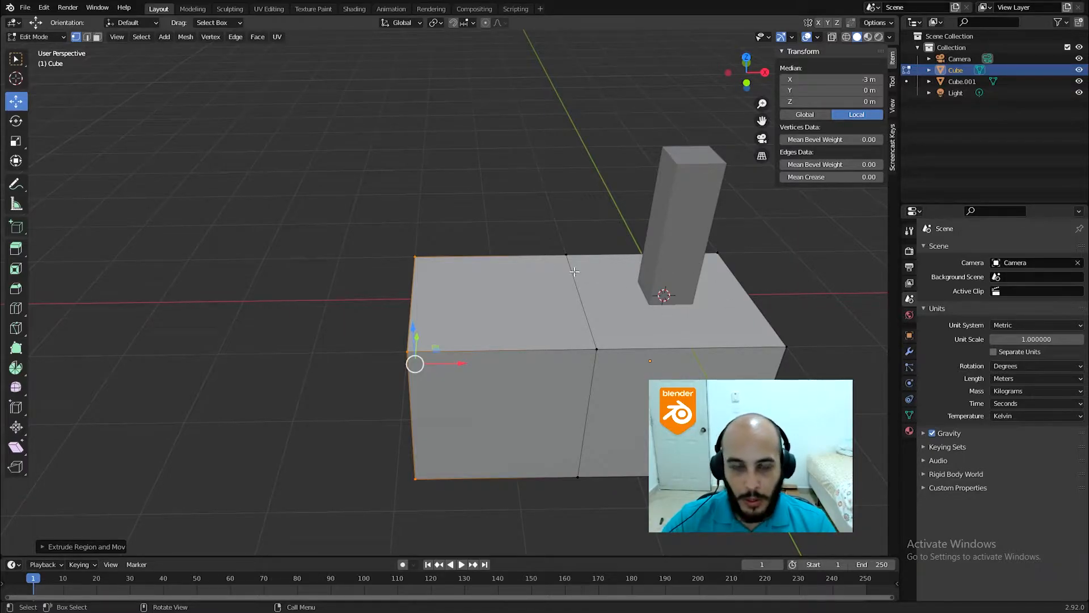
pyautogui.moveTo(487, 317); pyautogui.dragTo(476, 295, button='middle')
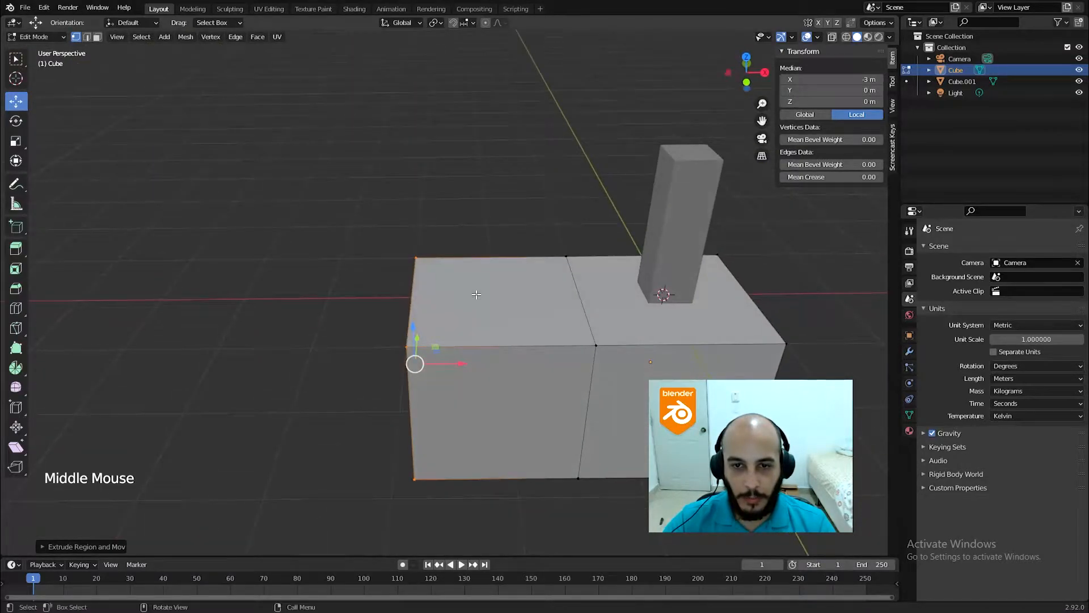
pyautogui.scroll(-3, 476, 295)
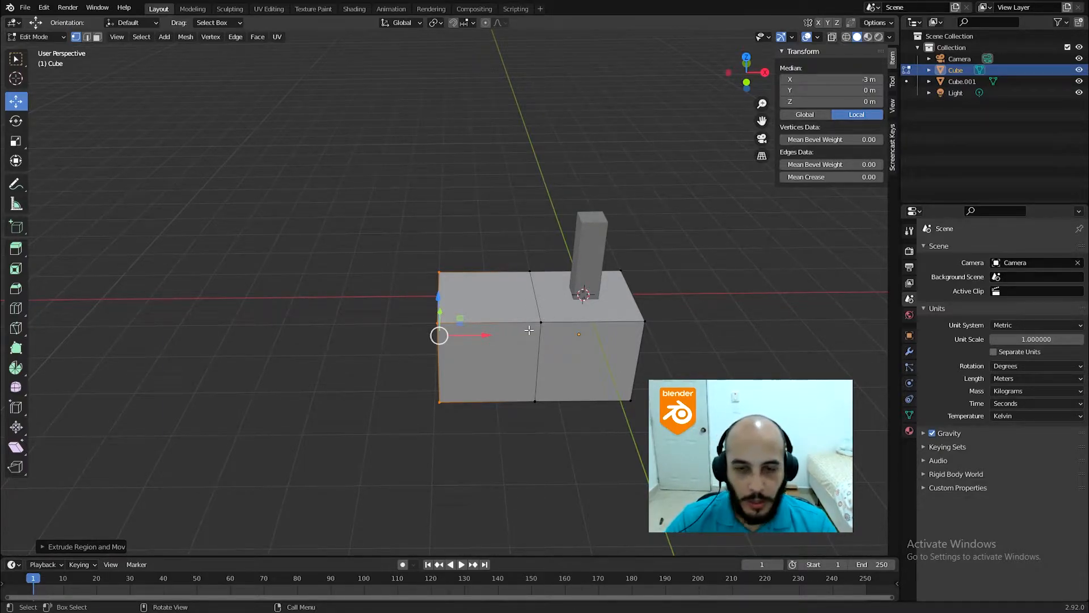
pyautogui.moveTo(521, 332); pyautogui.dragTo(609, 293, button='middle')
pyautogui.scroll(-1, 645, 326)
pyautogui.scroll(-2, 497, 277)
pyautogui.keyDown('shift'); pyautogui.moveTo(497, 277); pyautogui.dragTo(573, 327, button='middle'); pyautogui.keyUp('shift')
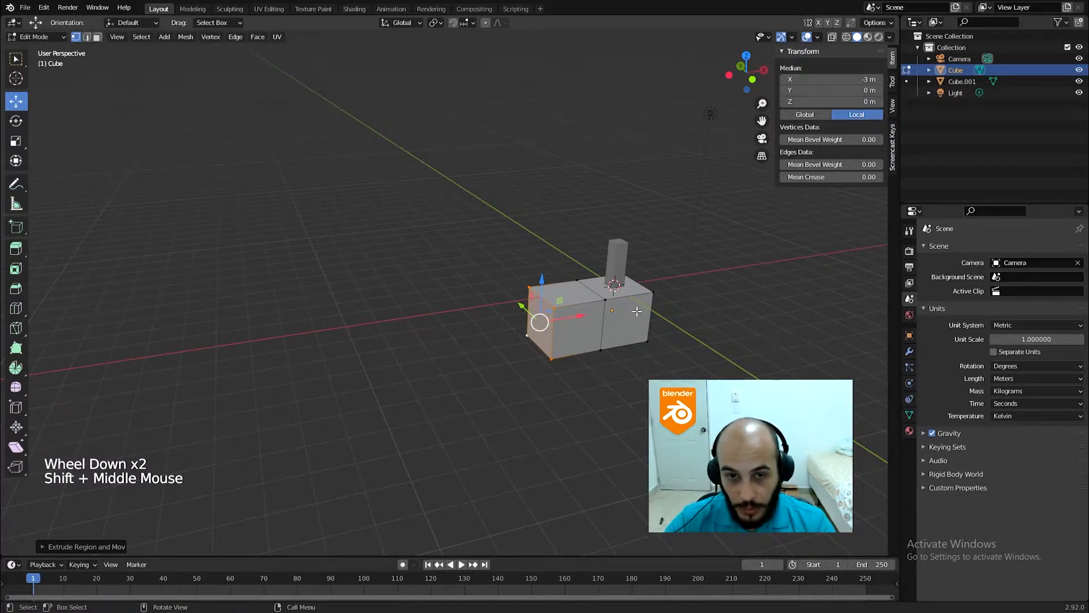
pyautogui.press('e')
pyautogui.click(544, 323)
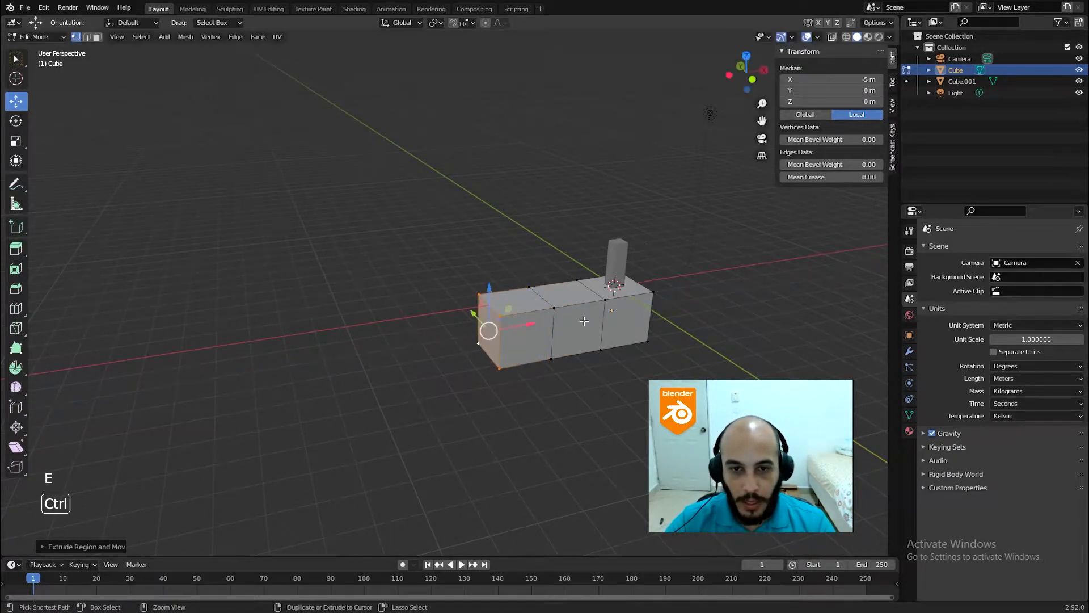
# In face select mode, extrude the negative-Y side face of the end block outward by 2 m.
pyautogui.moveTo(545, 323); pyautogui.dragTo(521, 346, button='middle')
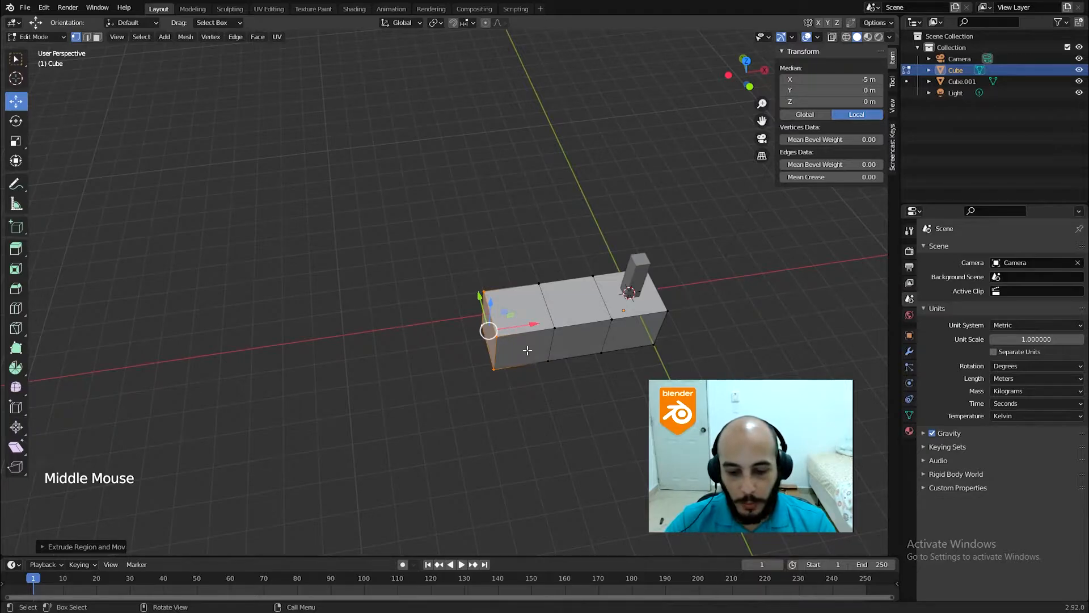
pyautogui.press('3')
pyautogui.click(528, 350)
pyautogui.moveTo(528, 351); pyautogui.dragTo(576, 364, button='middle')
pyautogui.press('e')
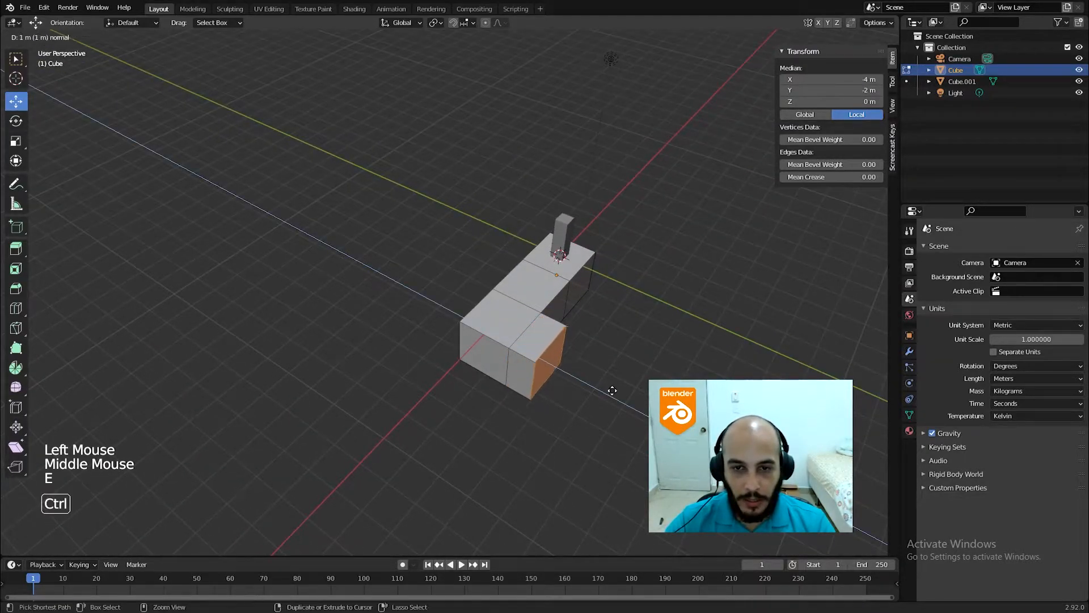
pyautogui.click(624, 391)
# Extrude the positive-Y side face of the same end block outward by 2 m.
pyautogui.moveTo(624, 391); pyautogui.dragTo(513, 430, button='middle')
pyautogui.click(512, 429)
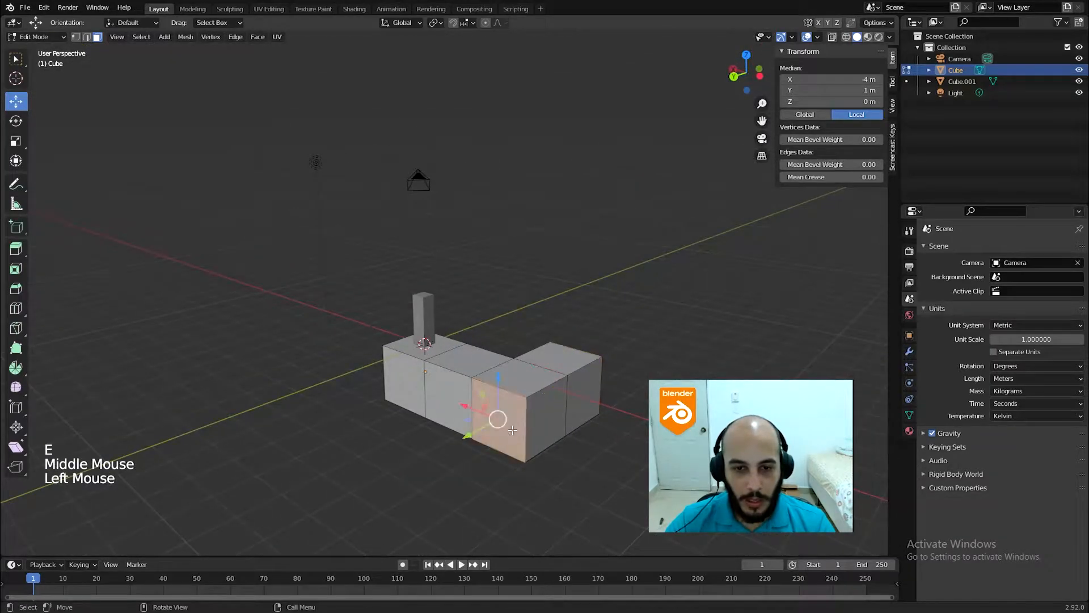
pyautogui.press('e')
pyautogui.click(575, 446)
# Select the three outer faces of the crosswise row and extrude them 2 m along negative X.
pyautogui.keyDown('shift'); pyautogui.moveTo(575, 446); pyautogui.dragTo(556, 392, button='middle'); pyautogui.keyUp('shift')
pyautogui.click(493, 356)
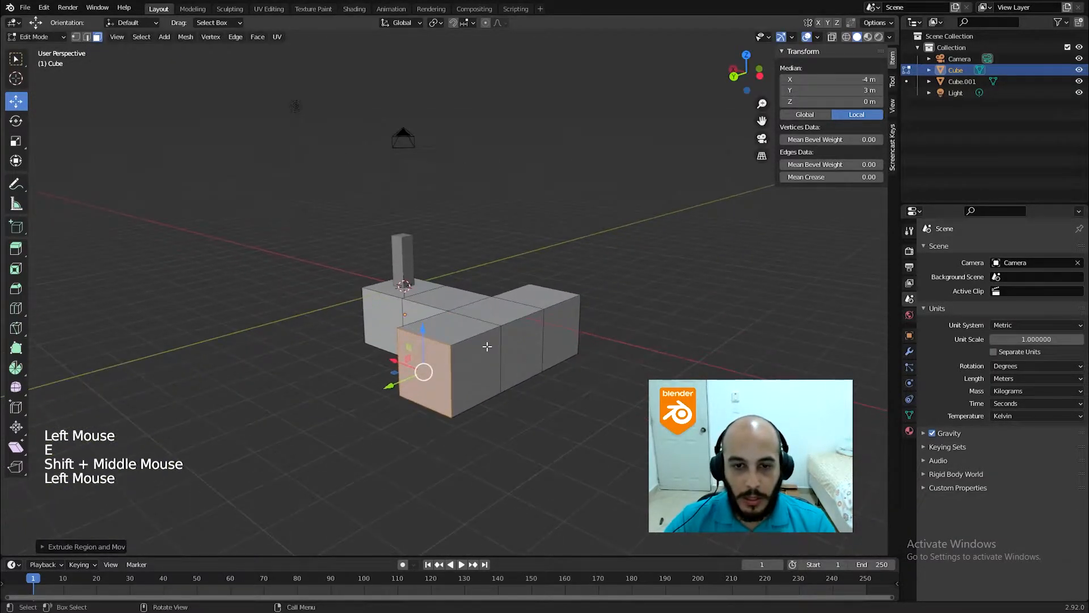
pyautogui.keyDown('ctrl'); pyautogui.keyDown('shift'); pyautogui.click(522, 354); pyautogui.keyUp('shift'); pyautogui.keyUp('ctrl')
pyautogui.keyDown('ctrl'); pyautogui.keyDown('shift'); pyautogui.click(541, 344); pyautogui.keyUp('shift'); pyautogui.keyUp('ctrl')
pyautogui.moveTo(553, 340); pyautogui.dragTo(606, 415, button='middle')
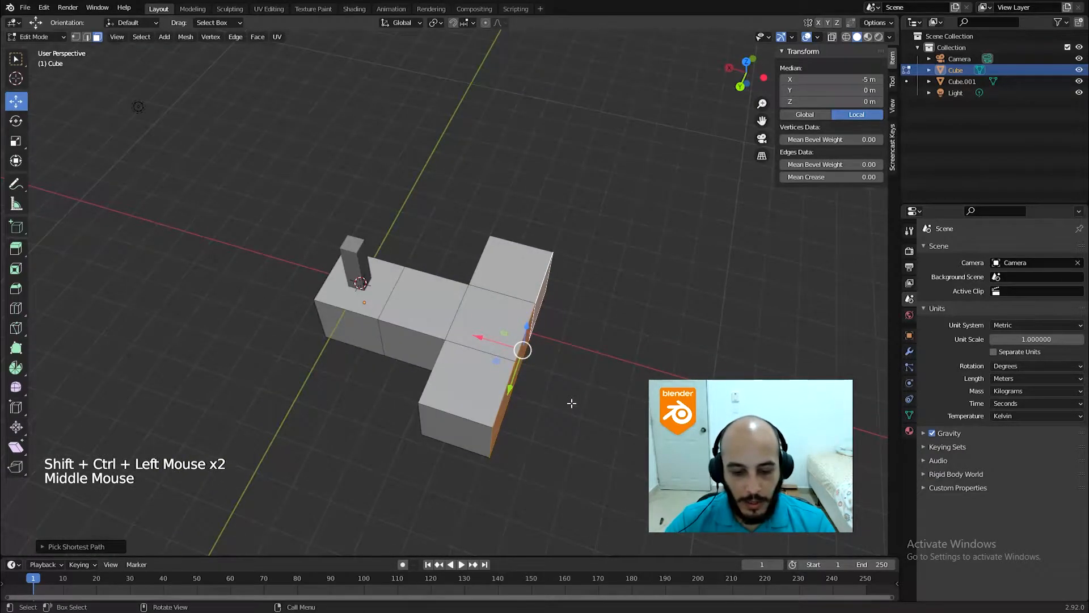
pyautogui.press('e')
pyautogui.keyDown('ctrl'); pyautogui.click(615, 419); pyautogui.keyUp('ctrl')
# Extrude the positive-Y end face of the new outer row by 2 m, to Y 5 m.
pyautogui.keyDown('shift'); pyautogui.moveTo(614, 420); pyautogui.dragTo(528, 320, button='middle'); pyautogui.keyUp('shift')
pyautogui.click(451, 369)
pyautogui.moveTo(451, 369); pyautogui.dragTo(544, 394, button='middle')
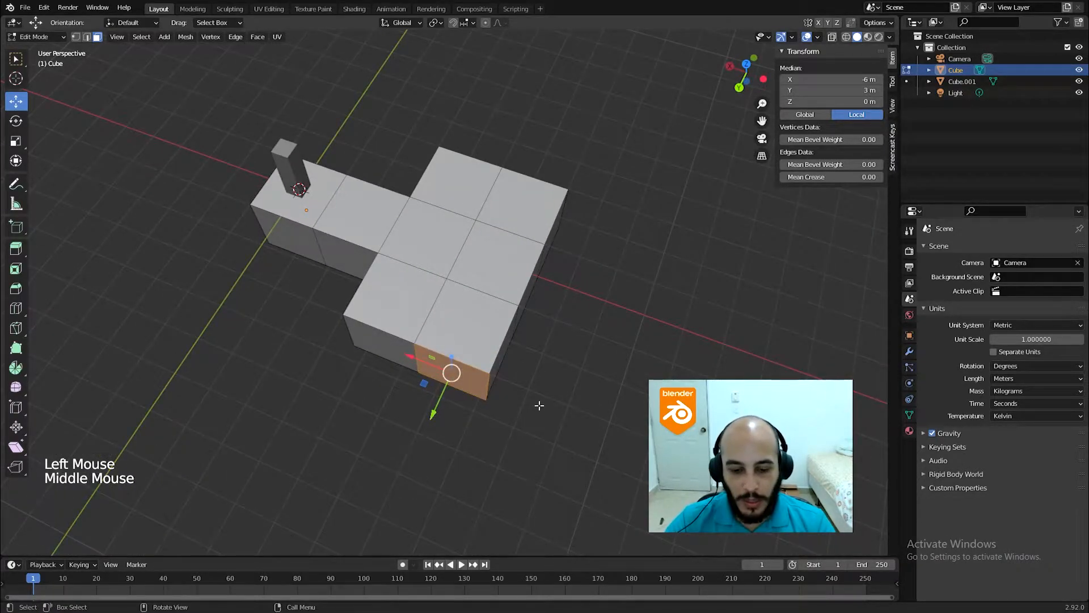
pyautogui.press('e')
pyautogui.click(488, 451)
# Extrude the negative-Y end face of the same outer row by 2 m, to Y -5 m.
pyautogui.moveTo(488, 451); pyautogui.dragTo(595, 454, button='middle')
pyautogui.click(521, 429)
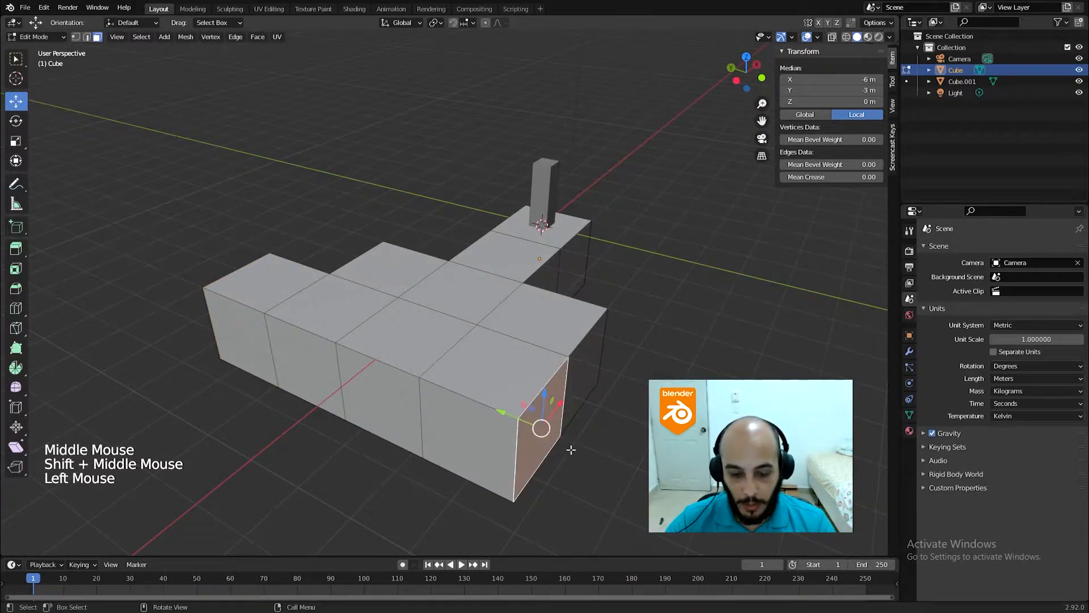
pyautogui.press('e')
pyautogui.click(554, 402)
# Select all five outer faces at X -7 m and extrude them 2 m along negative X.
pyautogui.keyDown('shift'); pyautogui.moveTo(554, 402); pyautogui.dragTo(581, 382, button='middle'); pyautogui.keyUp('shift')
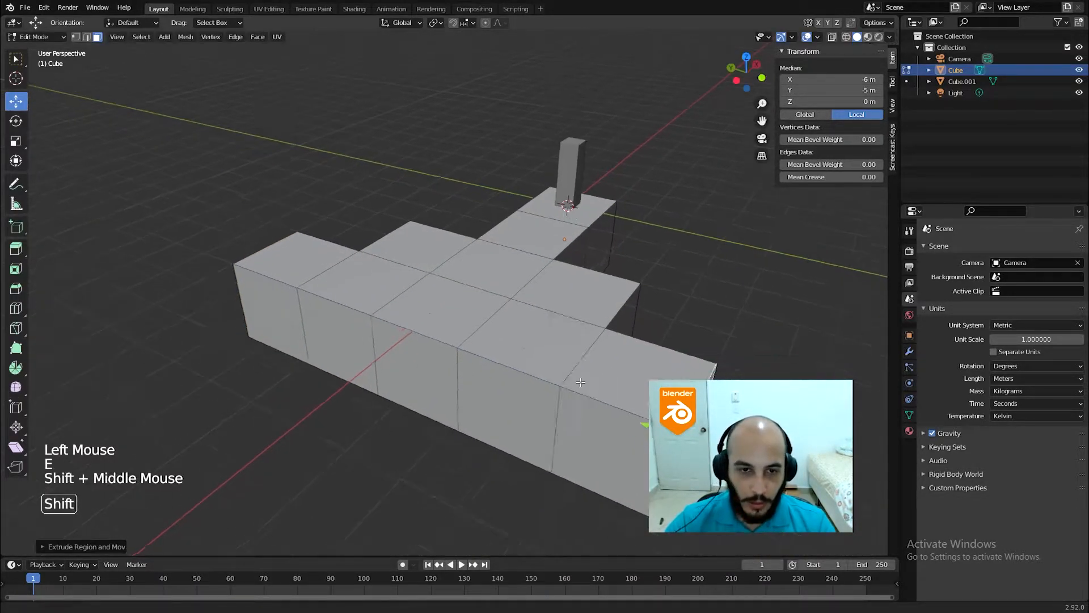
pyautogui.scroll(-3, 637, 199)
pyautogui.moveTo(618, 197); pyautogui.dragTo(638, 240, button='middle')
pyautogui.scroll(1, 638, 241)
pyautogui.click(654, 345)
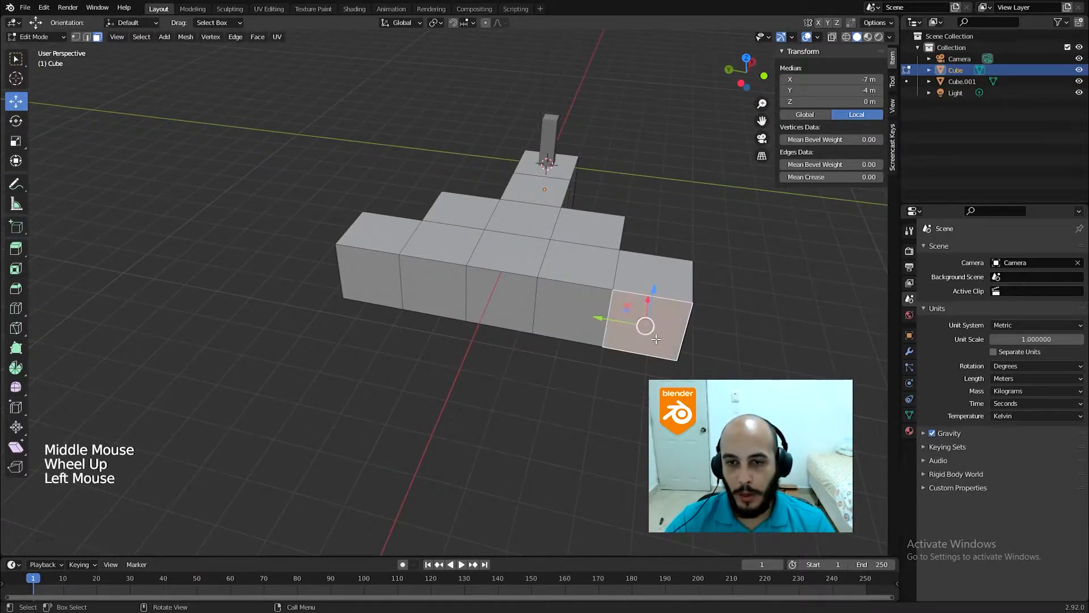
pyautogui.keyDown('ctrl'); pyautogui.click(363, 295); pyautogui.keyUp('ctrl')
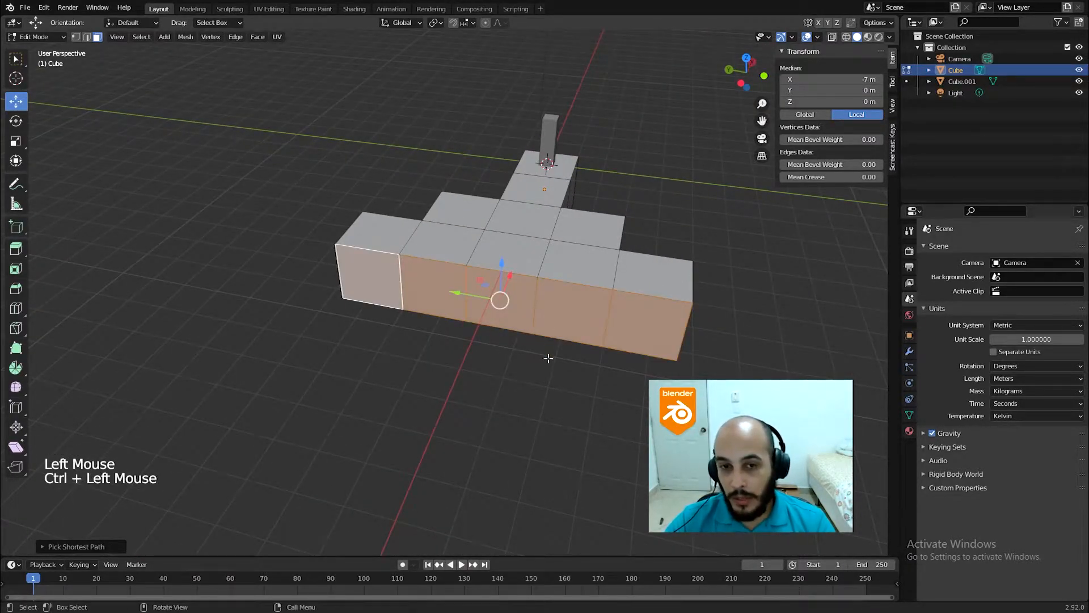
pyautogui.moveTo(691, 342); pyautogui.dragTo(838, 319, button='middle')
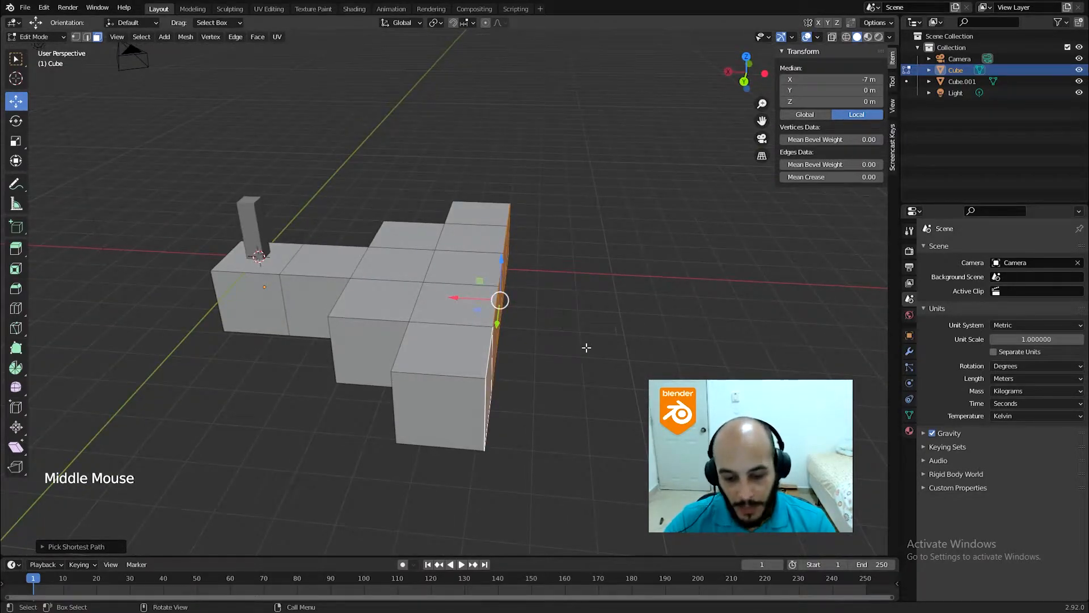
pyautogui.press('e')
pyautogui.click(644, 390)
# Extrude the positive-Y end face of the outermost five-block row outward with increment snapping.
pyautogui.moveTo(641, 391); pyautogui.dragTo(482, 397, button='middle')
pyautogui.click(514, 377)
pyautogui.press('e')
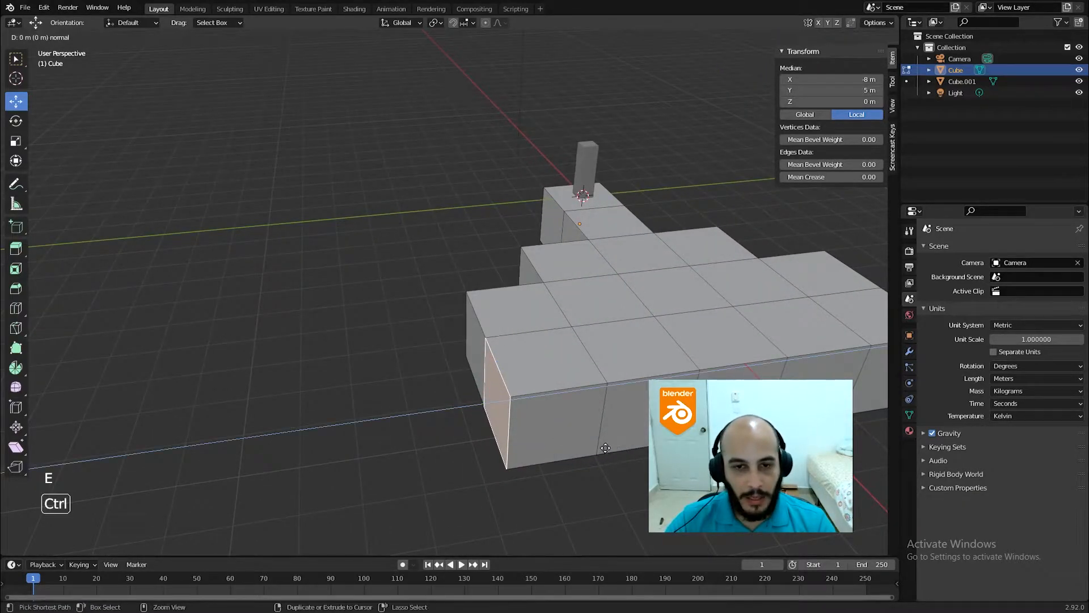
pyautogui.click(536, 442)
# Extrude the negative-Y end face of the outermost row by 2 m, to Y -7 m.
pyautogui.keyDown('shift'); pyautogui.moveTo(536, 442); pyautogui.dragTo(588, 457, button='middle'); pyautogui.keyUp('shift')
pyautogui.click(601, 499)
pyautogui.keyDown('shift'); pyautogui.moveTo(601, 499); pyautogui.dragTo(535, 426, button='middle'); pyautogui.keyUp('shift')
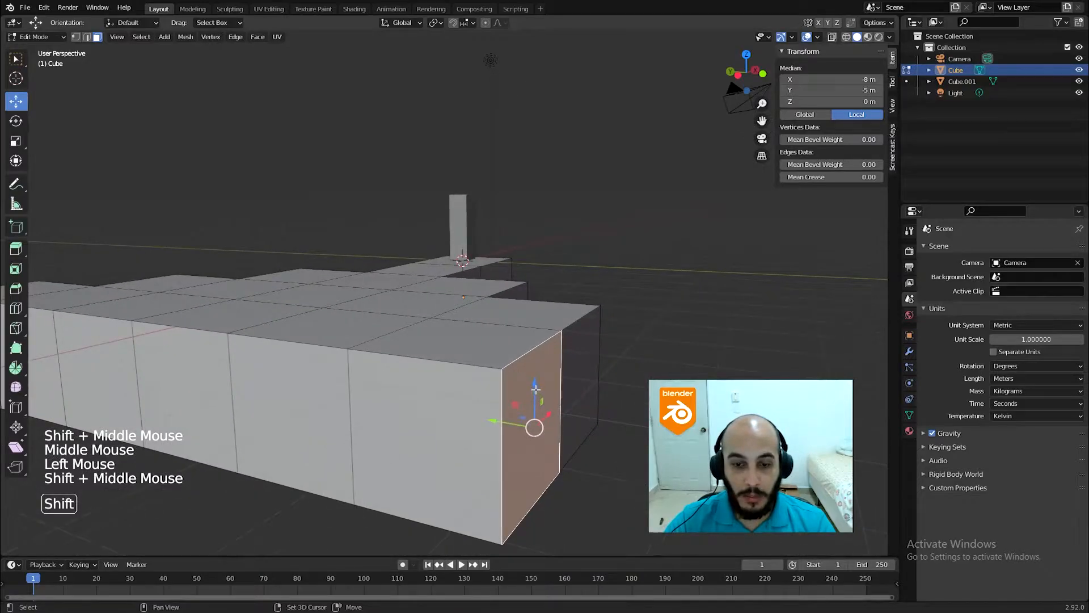
pyautogui.press('e')
pyautogui.click(645, 448)
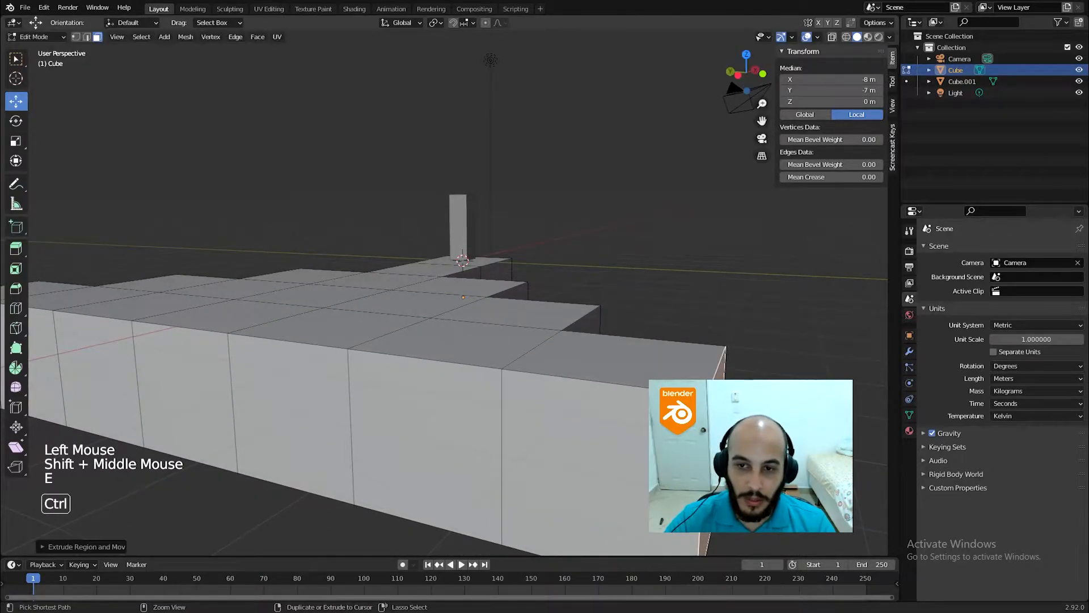
pyautogui.scroll(-2, 645, 448)
pyautogui.moveTo(646, 448); pyautogui.dragTo(706, 373, button='middle')
pyautogui.scroll(-1, 669, 420)
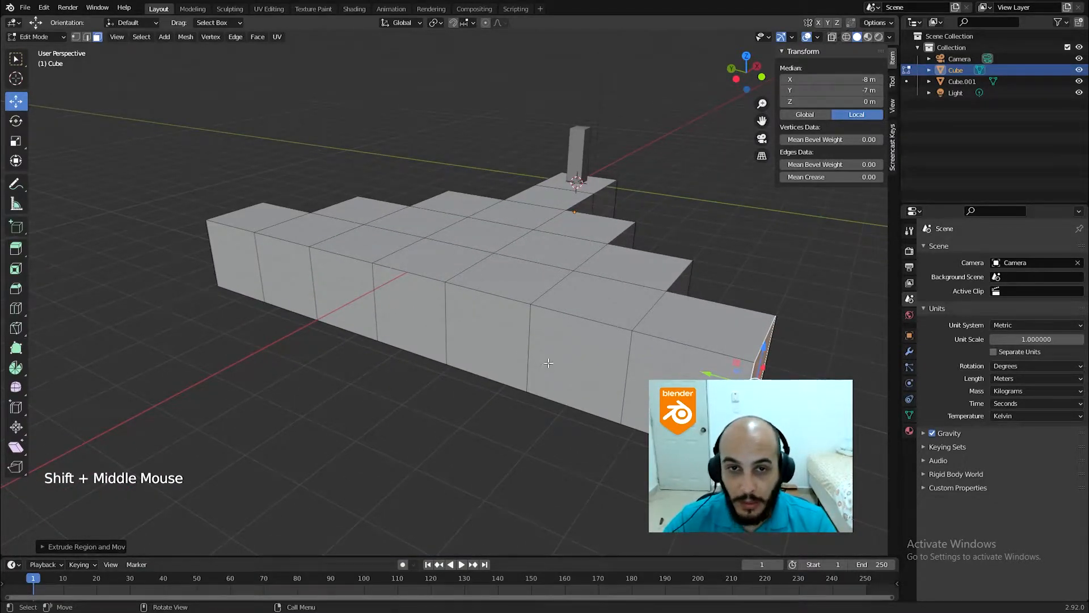
# Return to Object Mode, duplicate the whole stepped platform and move the copy along negative X to X -14 m.
pyautogui.scroll(-3, 553, 381)
pyautogui.moveTo(553, 381); pyautogui.dragTo(457, 382, button='middle')
pyautogui.press('Tab')
pyautogui.press('shift')
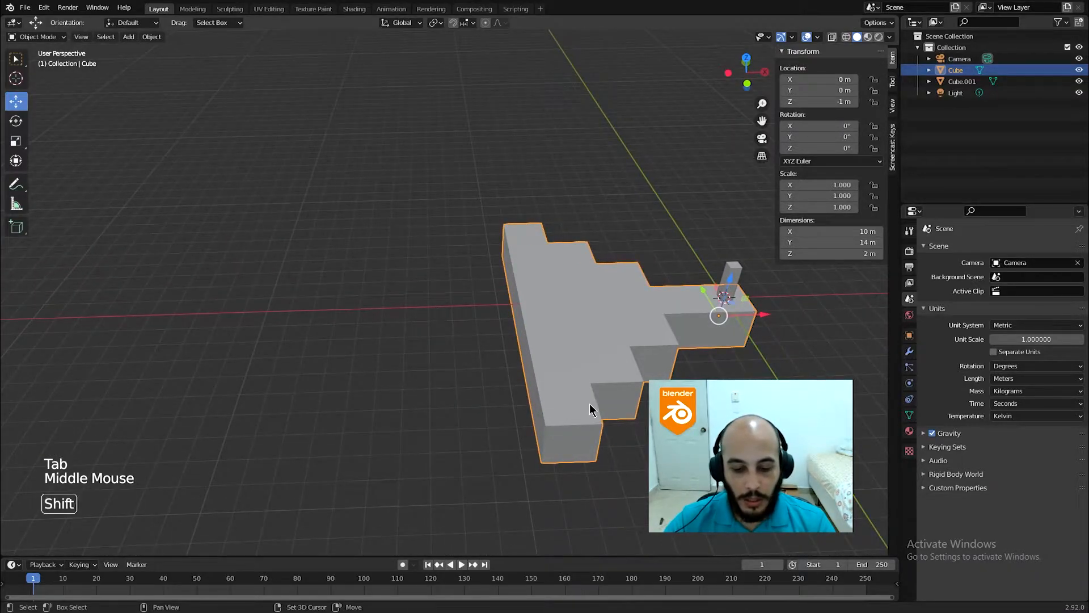
pyautogui.hotkey('shift', 'd')
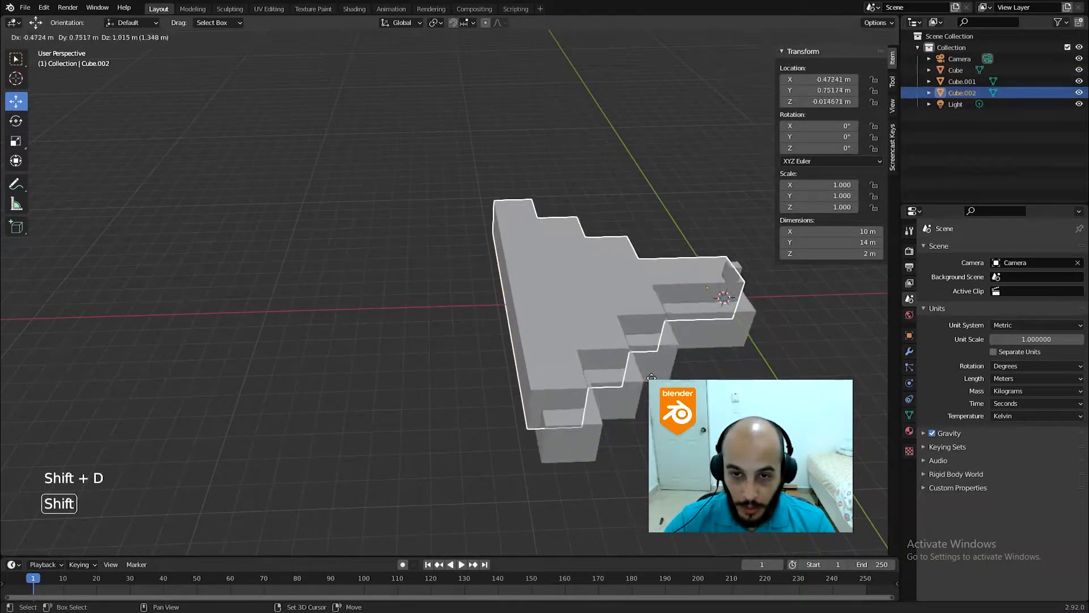
pyautogui.press('Escape')
pyautogui.keyDown('ctrl'); pyautogui.moveTo(771, 324); pyautogui.dragTo(440, 353); pyautogui.keyUp('ctrl')
pyautogui.scroll(4, 439, 335)
pyautogui.keyDown('shift'); pyautogui.moveTo(438, 331); pyautogui.dragTo(382, 302, button='middle'); pyautogui.keyUp('shift')
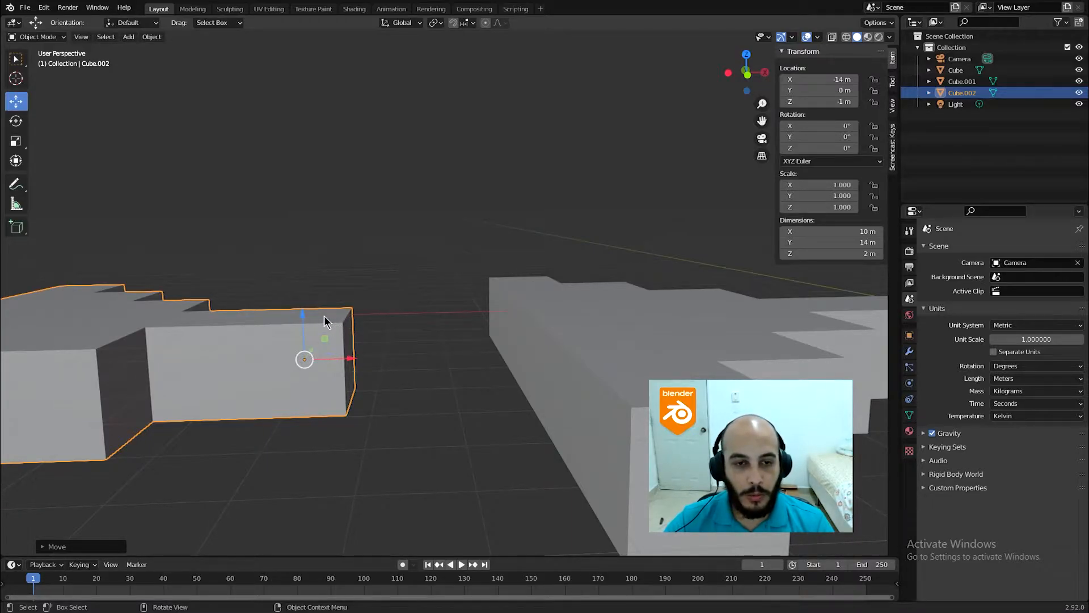
# Examine the gap between the original platform and its copy from several angles.
pyautogui.keyDown('shift'); pyautogui.moveTo(332, 321); pyautogui.dragTo(479, 384, button='middle'); pyautogui.keyUp('shift')
pyautogui.moveTo(428, 360); pyautogui.dragTo(600, 409, button='middle')
pyautogui.moveTo(461, 370); pyautogui.dragTo(471, 338, button='middle')
pyautogui.scroll(-2, 514, 361)
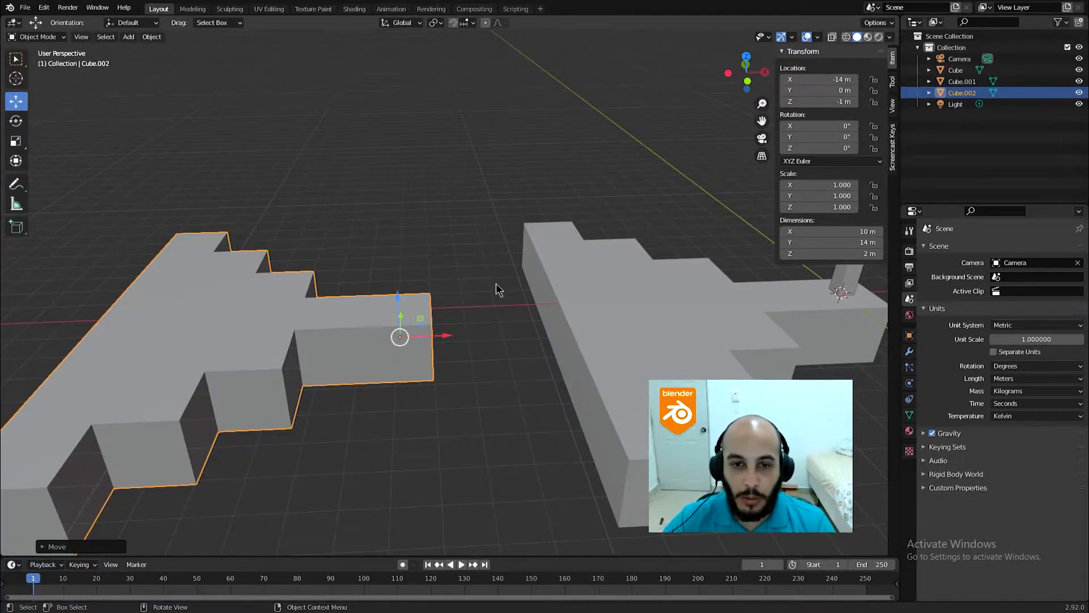
pyautogui.moveTo(591, 312); pyautogui.dragTo(588, 306, button='middle')
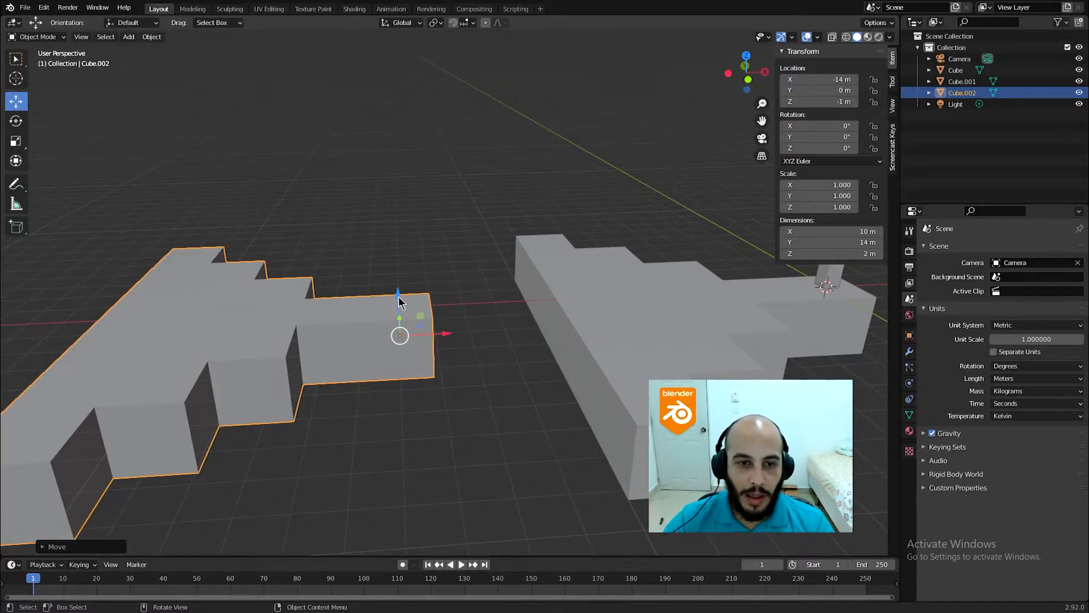
pyautogui.scroll(2, 499, 351)
pyautogui.moveTo(498, 352); pyautogui.dragTo(415, 344, button='middle')
pyautogui.scroll(-3, 482, 301)
pyautogui.moveTo(499, 324); pyautogui.dragTo(551, 327, button='middle')
pyautogui.keyDown('shift'); pyautogui.click(535, 320); pyautogui.keyUp('shift')
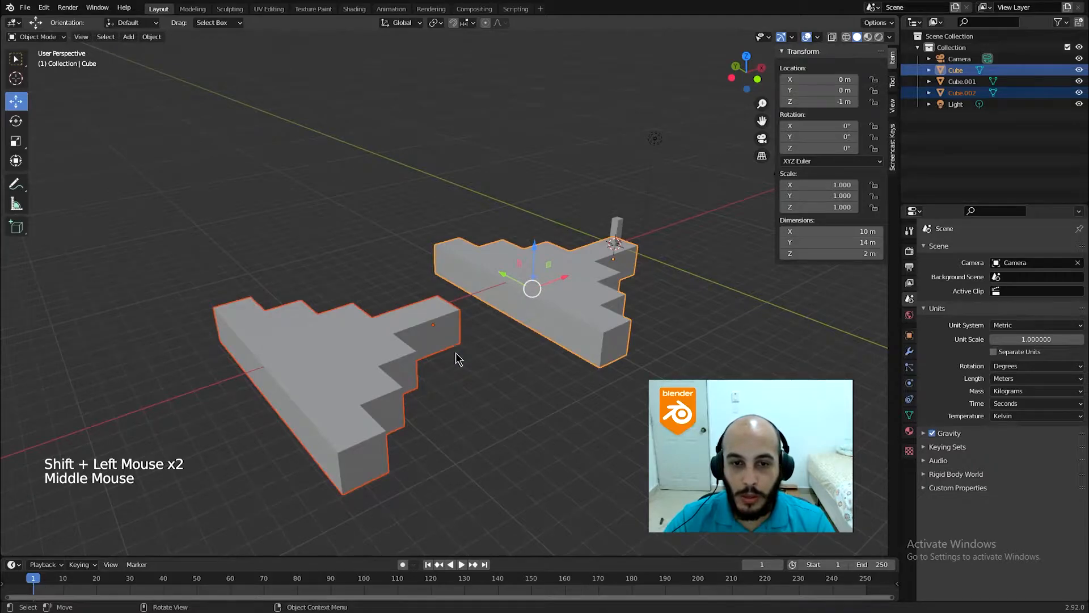
pyautogui.moveTo(473, 300); pyautogui.dragTo(365, 287, button='middle')
pyautogui.scroll(3, 437, 305)
pyautogui.keyDown('shift'); pyautogui.moveTo(437, 304); pyautogui.dragTo(627, 238, button='middle'); pyautogui.keyUp('shift')
pyautogui.click(376, 290)
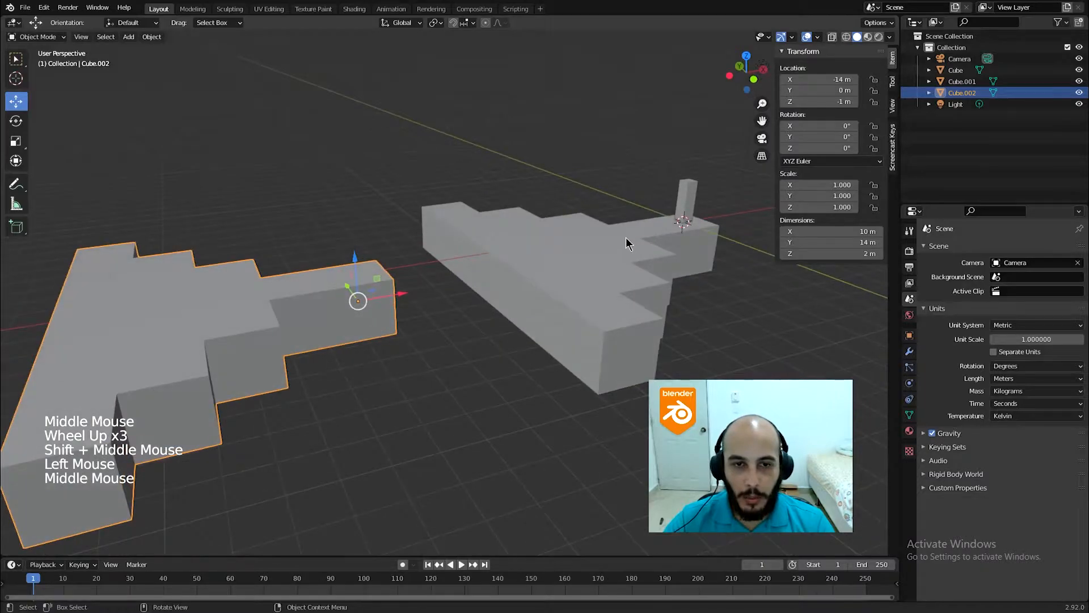
# Move the platform copy farther along negative X to X -19 m with increment snapping.
pyautogui.moveTo(469, 259); pyautogui.dragTo(479, 310, button='middle')
pyautogui.scroll(-3, 570, 318)
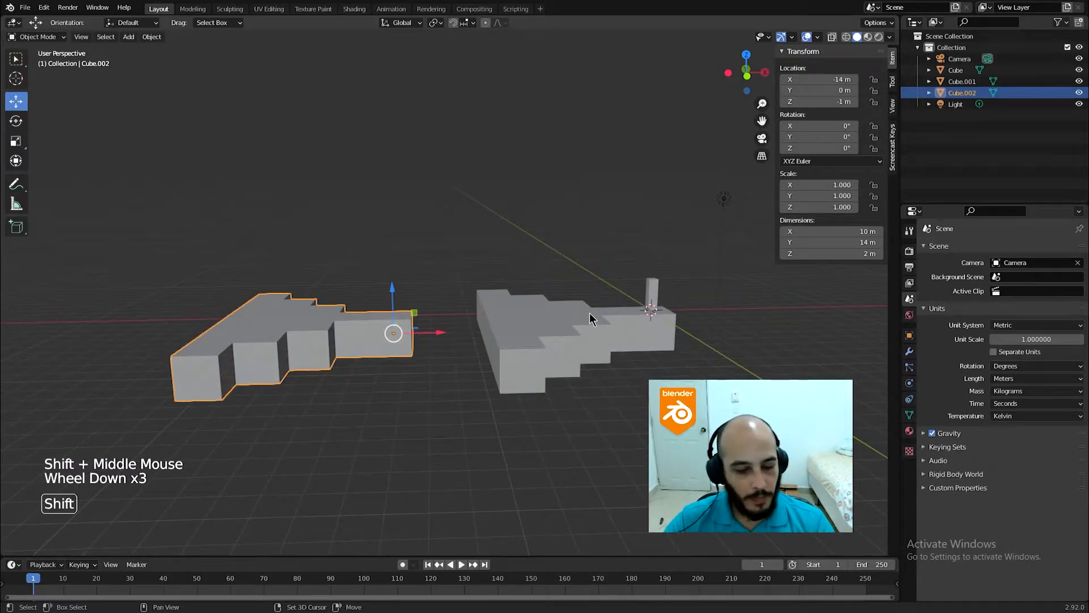
pyautogui.scroll(2, 586, 312)
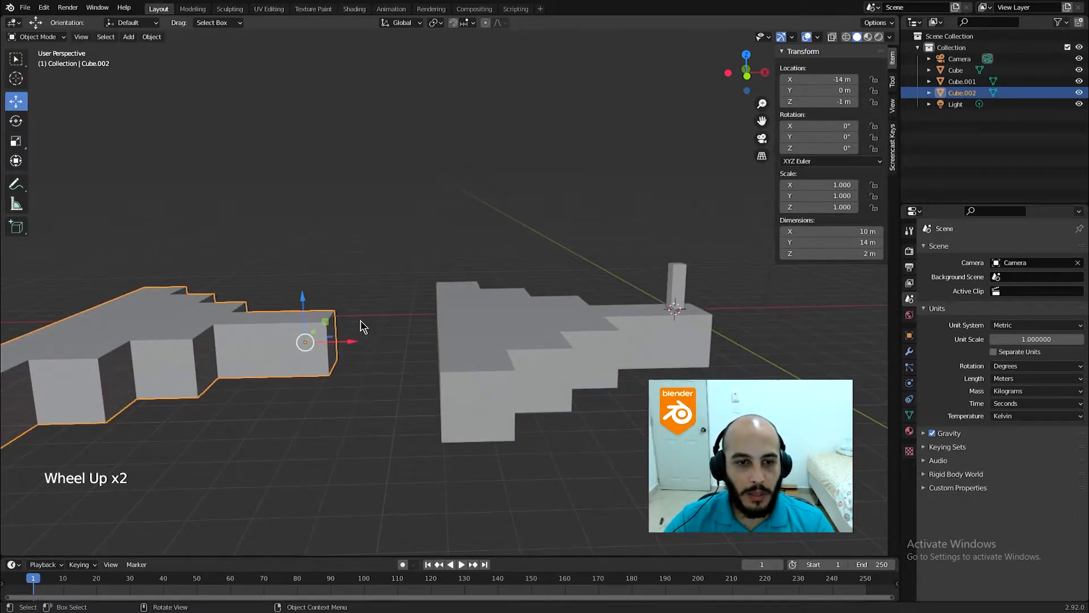
pyautogui.keyDown('ctrl'); pyautogui.moveTo(354, 341); pyautogui.dragTo(199, 343); pyautogui.keyUp('ctrl')
pyautogui.keyDown('shift'); pyautogui.moveTo(318, 349); pyautogui.dragTo(448, 370, button='middle'); pyautogui.keyUp('shift')
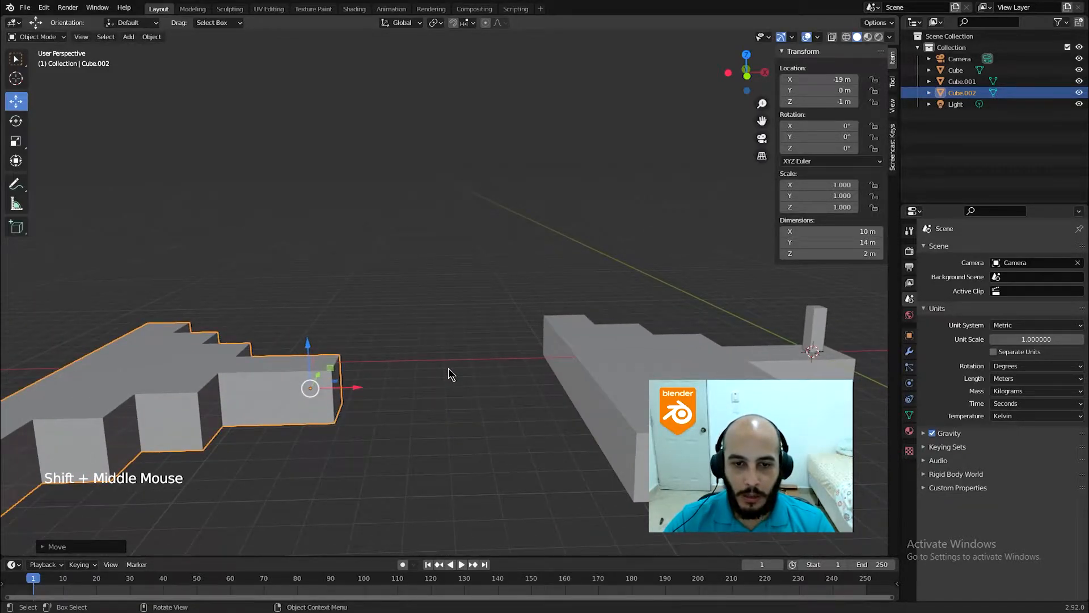
pyautogui.keyDown('shift'); pyautogui.moveTo(516, 391); pyautogui.dragTo(475, 396, button='middle'); pyautogui.keyUp('shift')
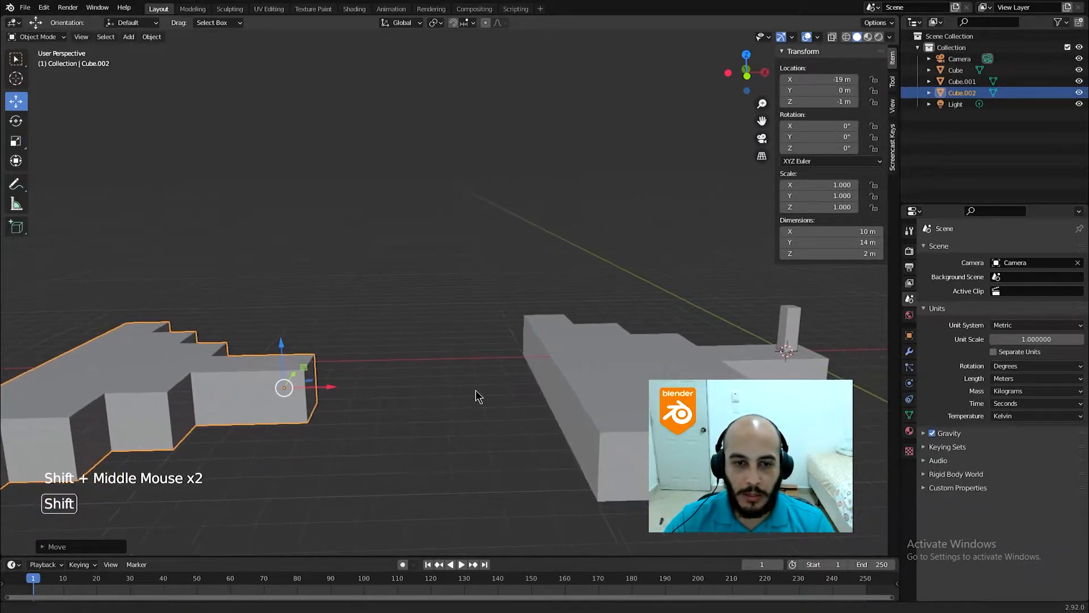
# Add a new 2 m cube and move it along X to X -14 m, between the two platforms.
pyautogui.click(758, 368)
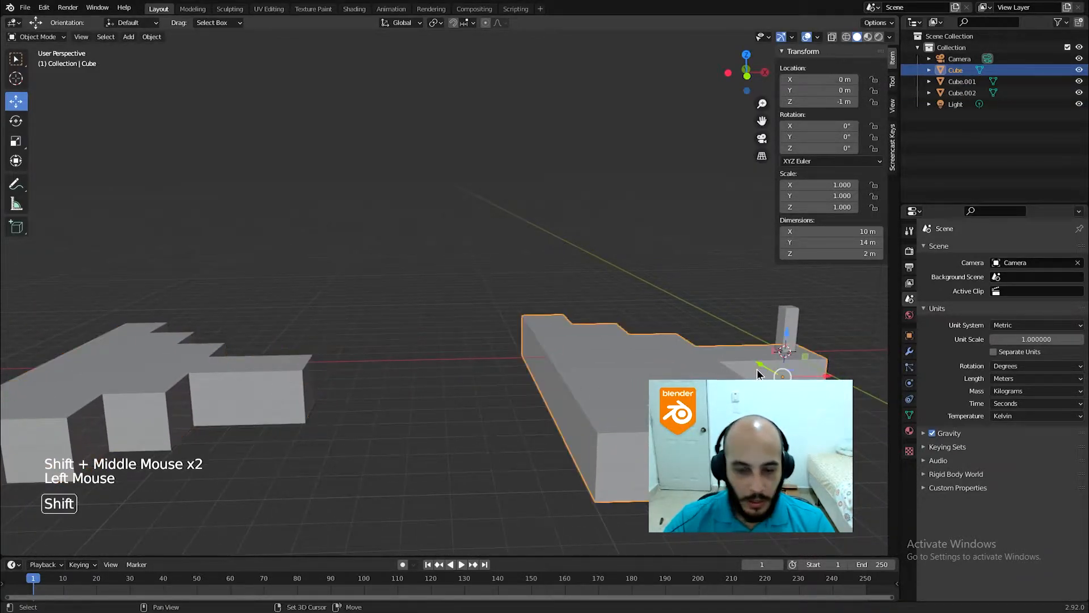
pyautogui.click(789, 349)
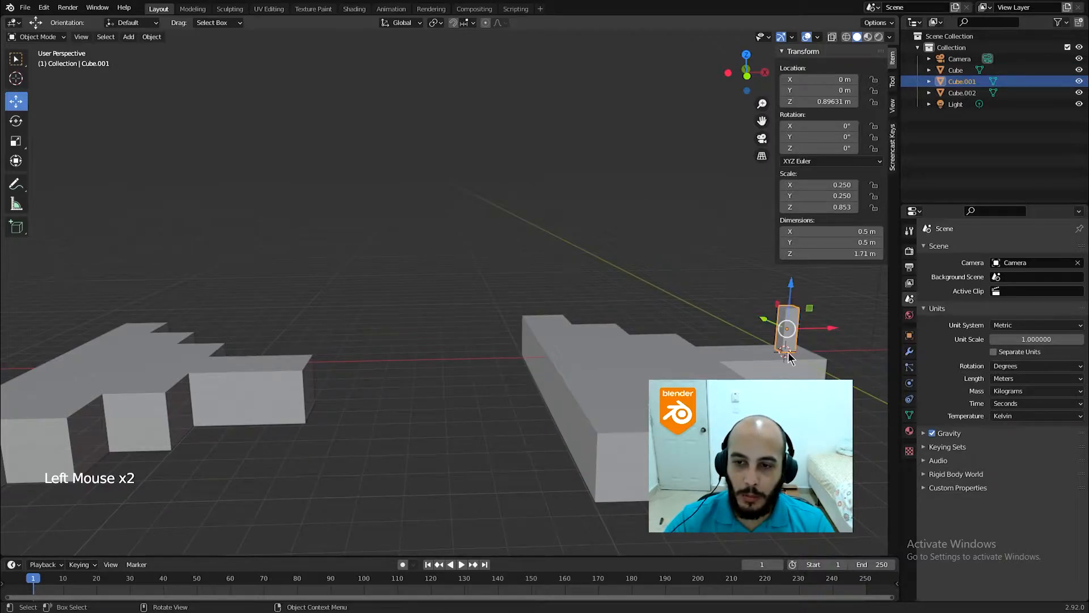
pyautogui.hotkey('shift', 'a')
pyautogui.click(832, 374)
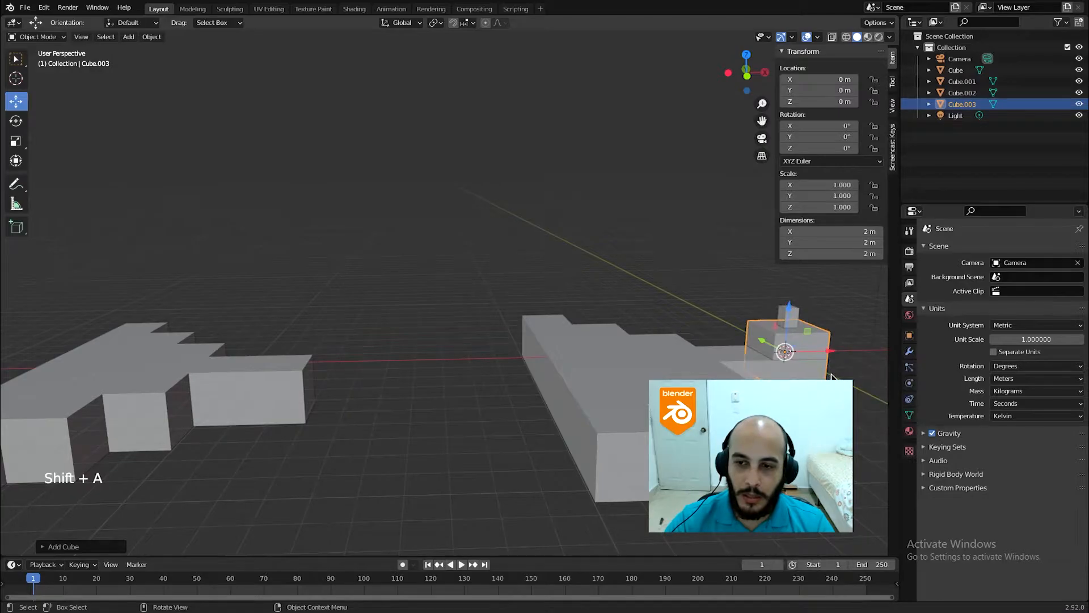
pyautogui.moveTo(816, 356); pyautogui.dragTo(458, 364)
pyautogui.keyDown('shift'); pyautogui.moveTo(459, 364); pyautogui.dragTo(546, 368, button='middle'); pyautogui.keyUp('shift')
# Scale the new cube along Z to 0.5, making it 1 m high.
pyautogui.press('s')
pyautogui.press('z')
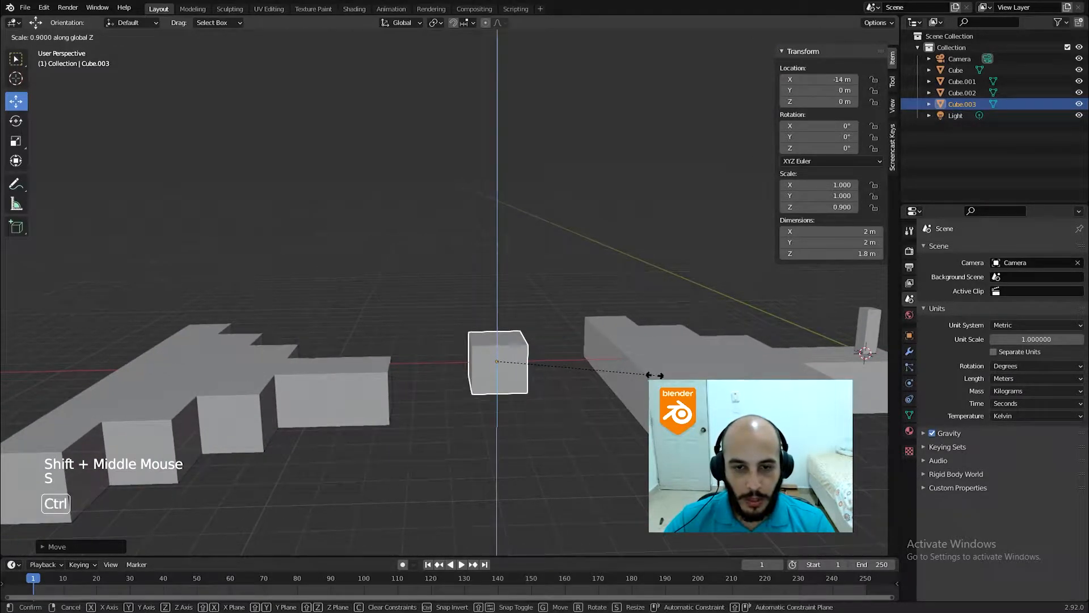
pyautogui.click(578, 351)
pyautogui.moveTo(505, 359); pyautogui.dragTo(517, 309, button='middle')
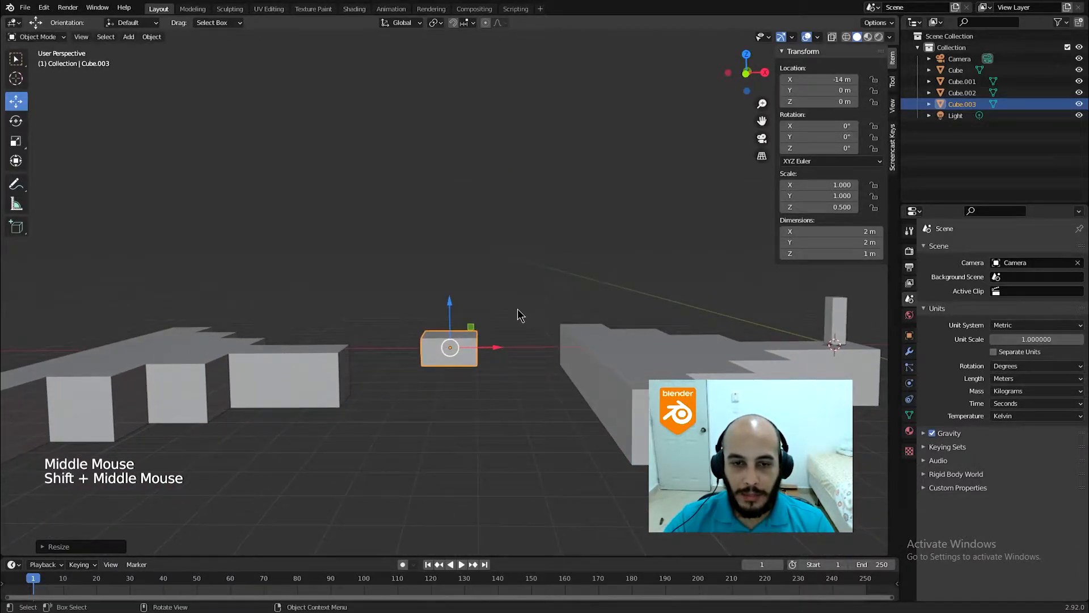
pyautogui.moveTo(570, 345); pyautogui.dragTo(578, 348, button='middle')
# Lower the 1 m high block to Z -0.5 m in front view so its top is level with the platforms.
pyautogui.moveTo(454, 305); pyautogui.dragTo(474, 316)
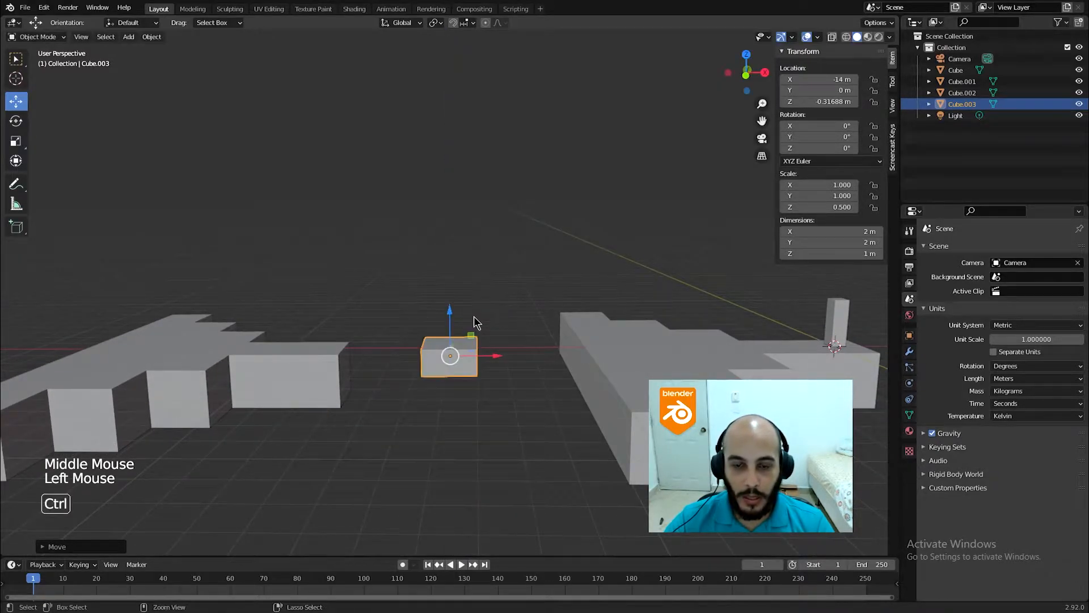
pyautogui.hotkey('ctrl', 'z')
pyautogui.moveTo(471, 314); pyautogui.dragTo(460, 300, button='middle')
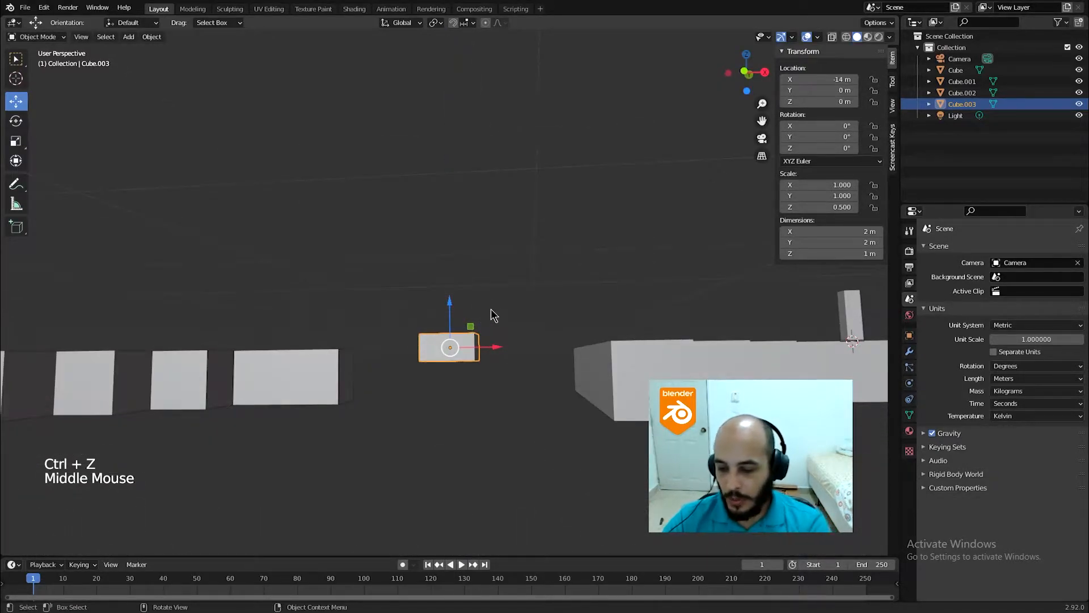
pyautogui.press('KP_1')
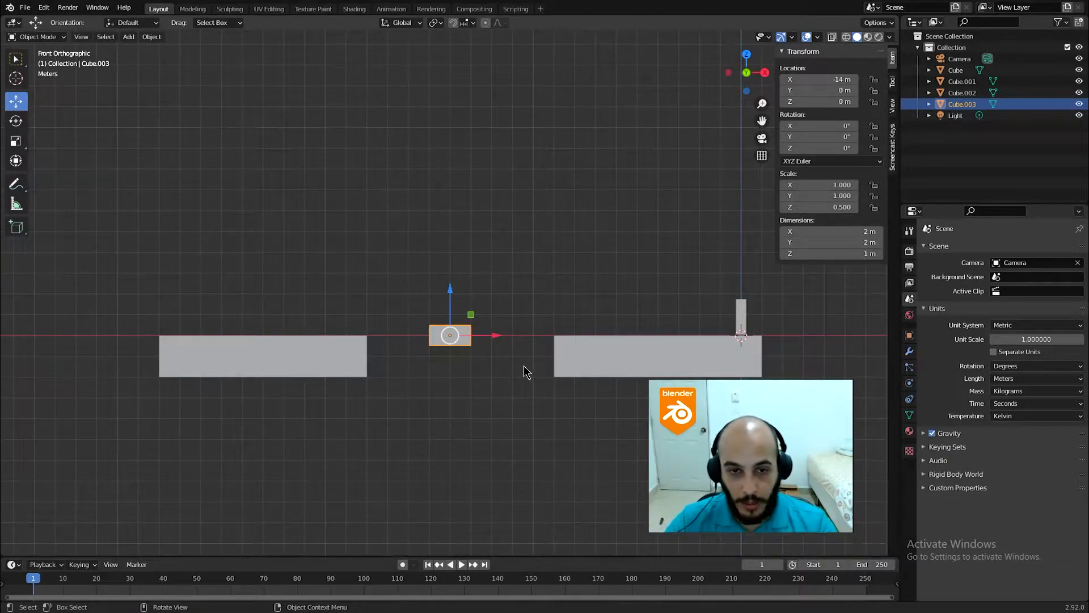
pyautogui.scroll(6, 499, 357)
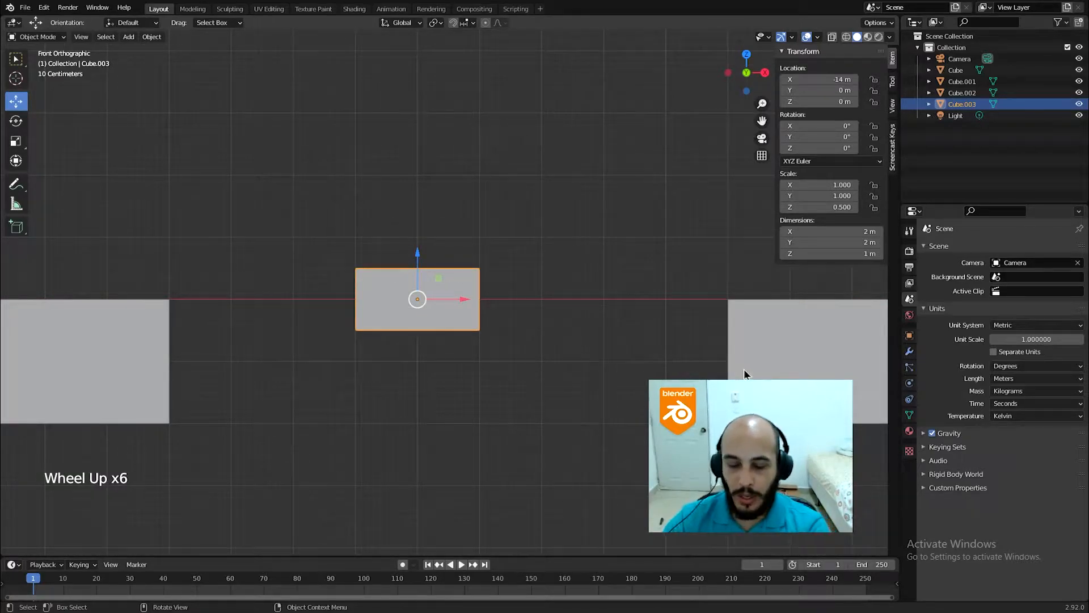
pyautogui.scroll(2, 457, 369)
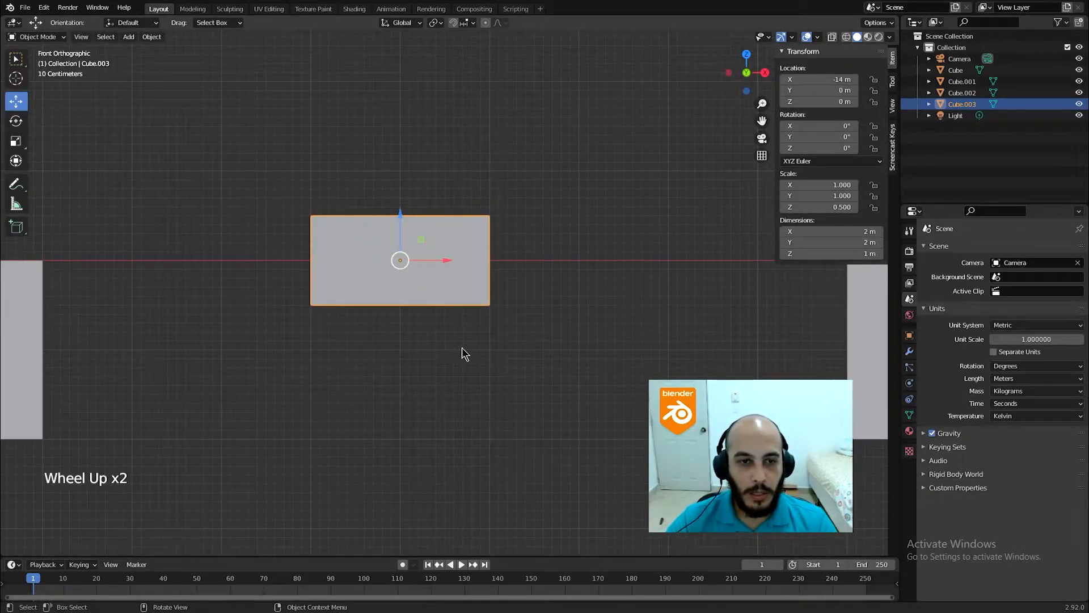
pyautogui.keyDown('shift'); pyautogui.scroll(1, 365, 328); pyautogui.keyUp('shift')
pyautogui.keyDown('shift'); pyautogui.moveTo(373, 338); pyautogui.dragTo(408, 355, button='middle'); pyautogui.keyUp('shift')
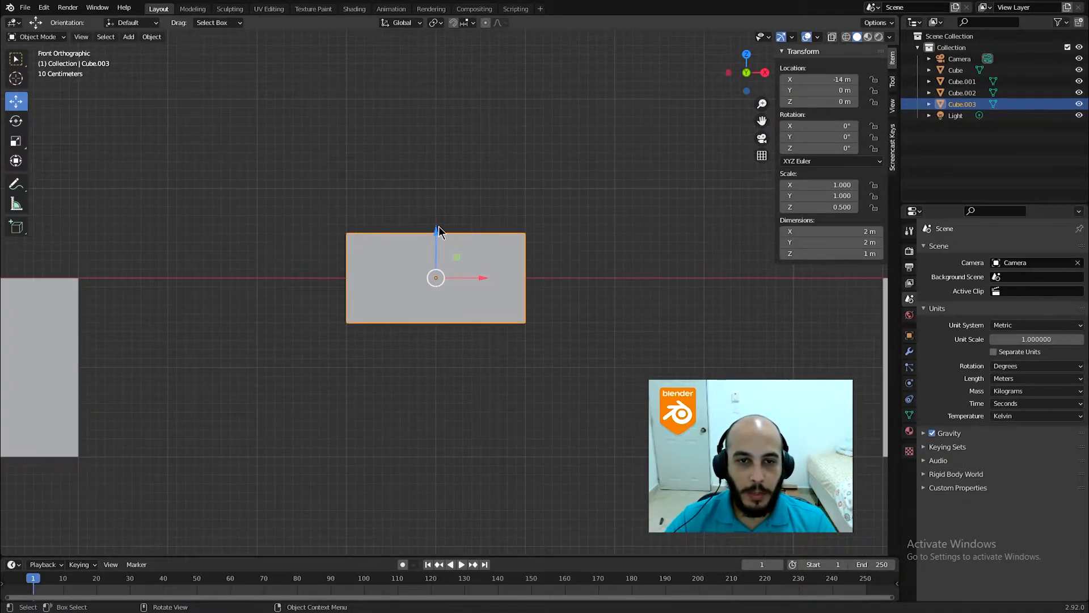
pyautogui.moveTo(441, 233); pyautogui.dragTo(479, 280)
pyautogui.scroll(2, 482, 277)
pyautogui.scroll(3, 476, 271)
pyautogui.scroll(-8, 461, 278)
pyautogui.moveTo(462, 278); pyautogui.dragTo(542, 350, button='middle')
pyautogui.scroll(-2, 484, 324)
pyautogui.scroll(-6, 480, 321)
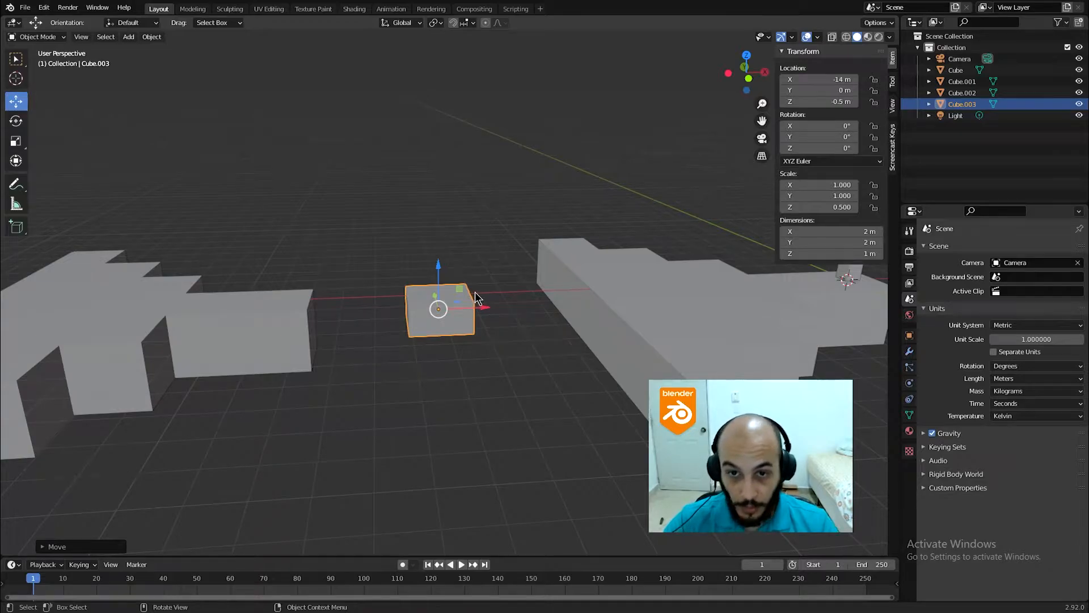
pyautogui.scroll(-4, 479, 318)
pyautogui.keyDown('shift'); pyautogui.moveTo(486, 335); pyautogui.dragTo(512, 339, button='middle'); pyautogui.keyUp('shift')
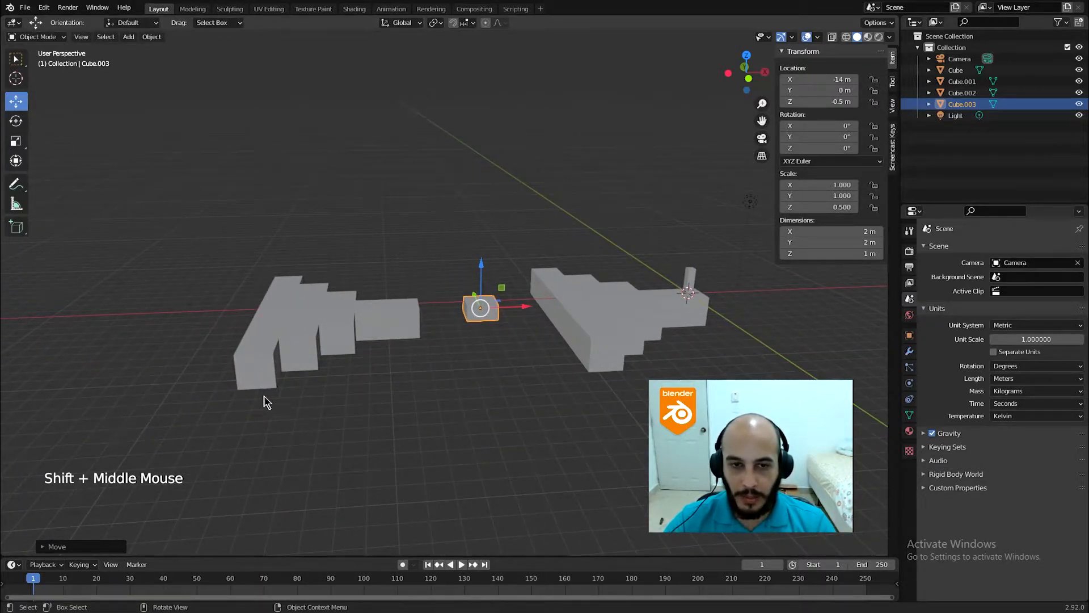
# In Edit Mode, extrude the three middle top faces of the original platform's outermost row upward by 2 m.
pyautogui.moveTo(292, 364); pyautogui.dragTo(380, 428, button='middle')
pyautogui.scroll(-1, 379, 427)
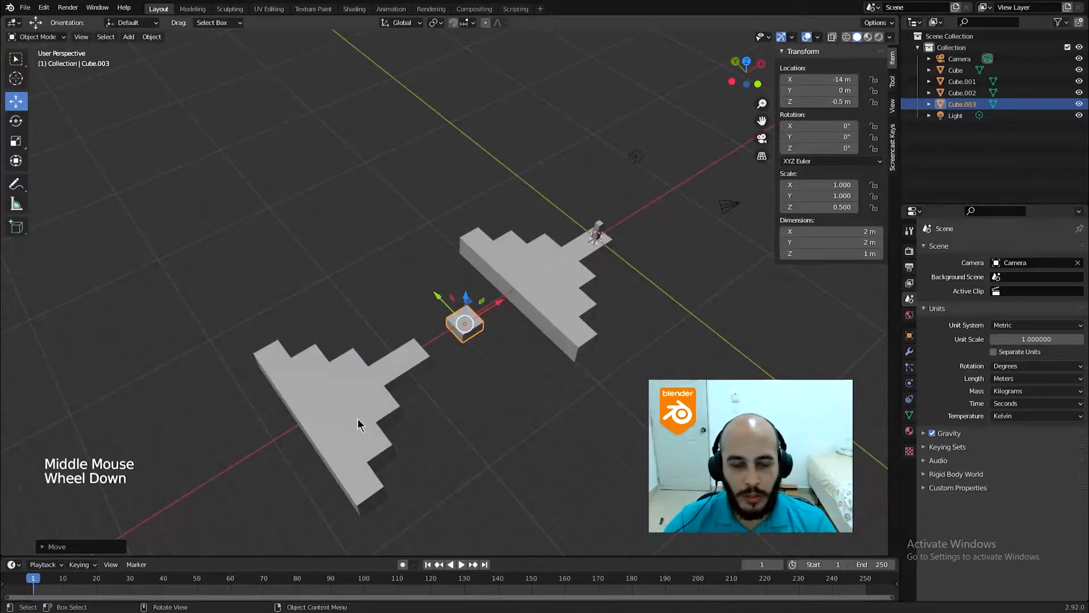
pyautogui.click(559, 304)
pyautogui.moveTo(559, 299); pyautogui.dragTo(493, 289, button='middle')
pyautogui.scroll(3, 518, 267)
pyautogui.press('Tab')
pyautogui.click(556, 289)
pyautogui.keyDown('ctrl'); pyautogui.click(508, 307); pyautogui.keyUp('ctrl')
pyautogui.keyDown('ctrl'); pyautogui.click(476, 264); pyautogui.keyUp('ctrl')
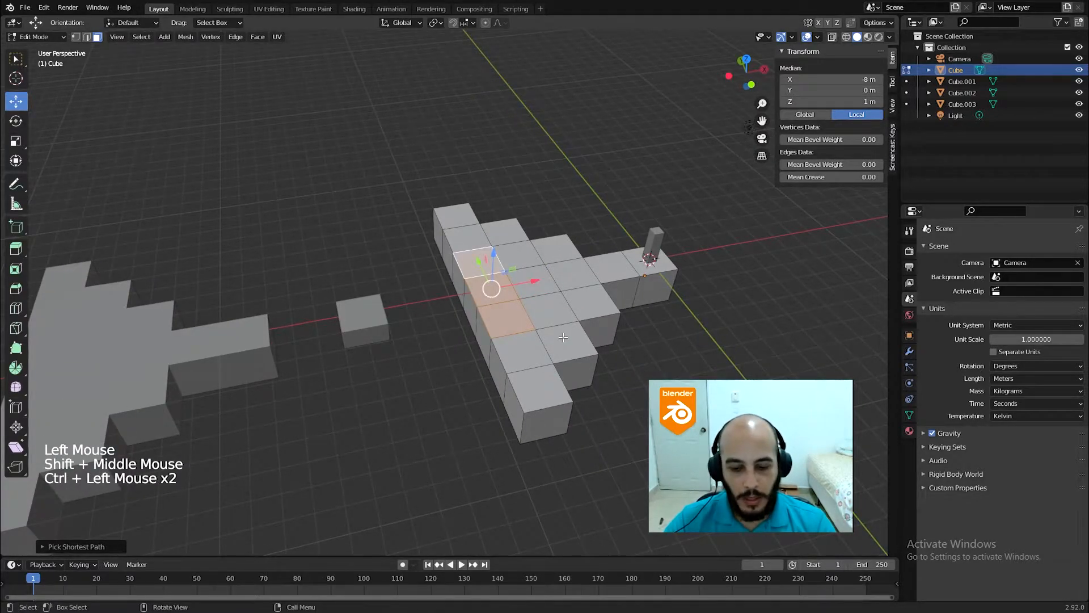
pyautogui.press('e')
pyautogui.click(562, 295)
pyautogui.moveTo(562, 295)
pyautogui.mouseDown(button='middle')
pyautogui.moveTo(493, 235)
pyautogui.moveTo(559, 279)
pyautogui.mouseUp(button='middle')
pyautogui.scroll(2, 493, 235)
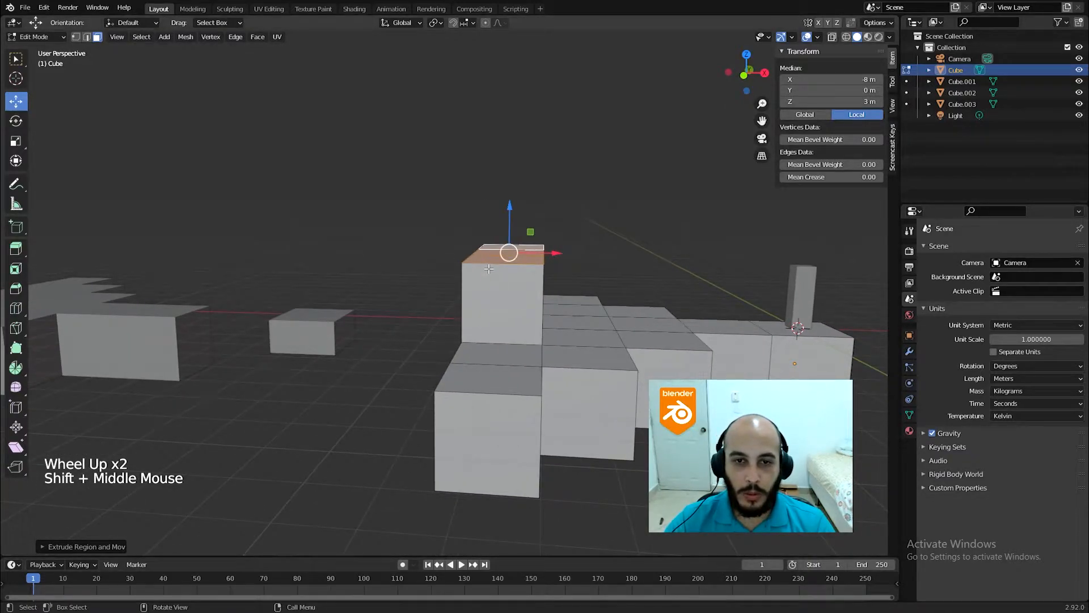
# Select the six outward faces at X -9 m, on the raised blocks and those beneath, and extrude them 2 m along negative X.
pyautogui.moveTo(436, 325); pyautogui.dragTo(527, 334, button='middle')
pyautogui.click(527, 333)
pyautogui.keyDown('ctrl'); pyautogui.click(461, 298); pyautogui.keyUp('ctrl')
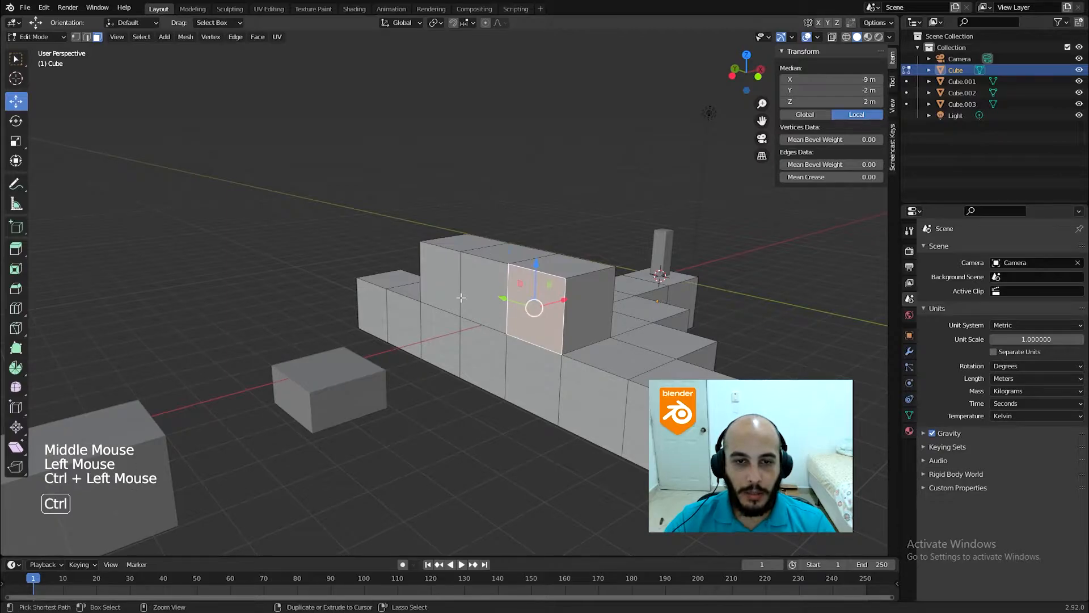
pyautogui.keyDown('ctrl'); pyautogui.click(443, 255); pyautogui.keyUp('ctrl')
pyautogui.keyDown('ctrl'); pyautogui.click(480, 354); pyautogui.keyUp('ctrl')
pyautogui.keyDown('ctrl'); pyautogui.click(512, 370); pyautogui.keyUp('ctrl')
pyautogui.moveTo(562, 381)
pyautogui.mouseDown(button='middle')
pyautogui.moveTo(510, 386)
pyautogui.moveTo(572, 392)
pyautogui.mouseUp(button='middle')
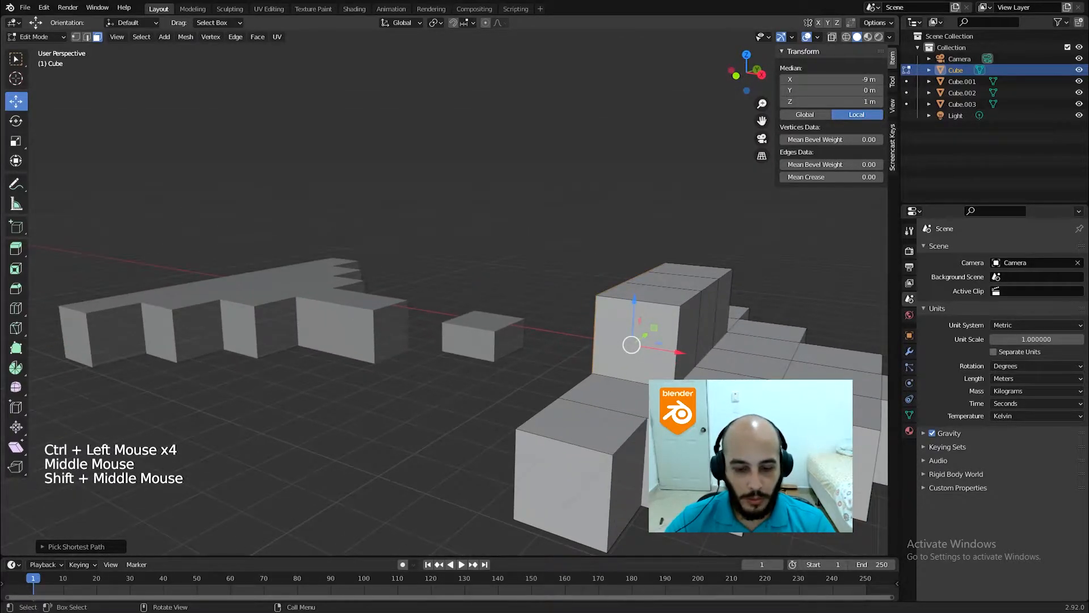
pyautogui.press('e')
pyautogui.click(518, 367)
pyautogui.moveTo(518, 368); pyautogui.dragTo(533, 376, button='middle')
pyautogui.moveTo(533, 376); pyautogui.dragTo(482, 363, button='middle')
# Return to Object Mode and move the small block and the platform copy together 2 m along negative X.
pyautogui.press('Tab')
pyautogui.scroll(-4, 425, 356)
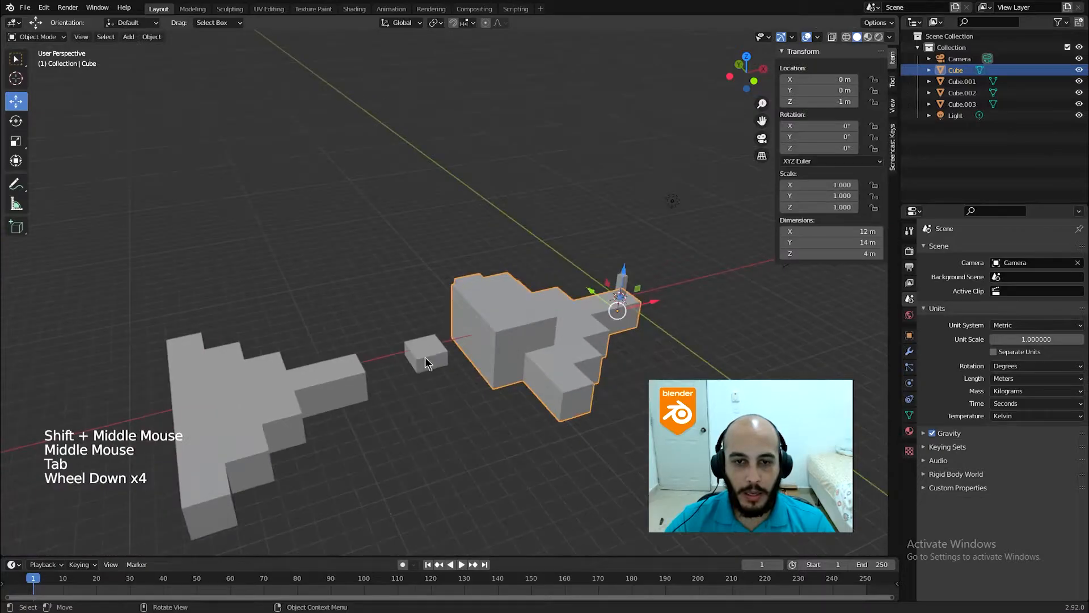
pyautogui.click(424, 356)
pyautogui.keyDown('shift'); pyautogui.click(353, 369); pyautogui.keyUp('shift')
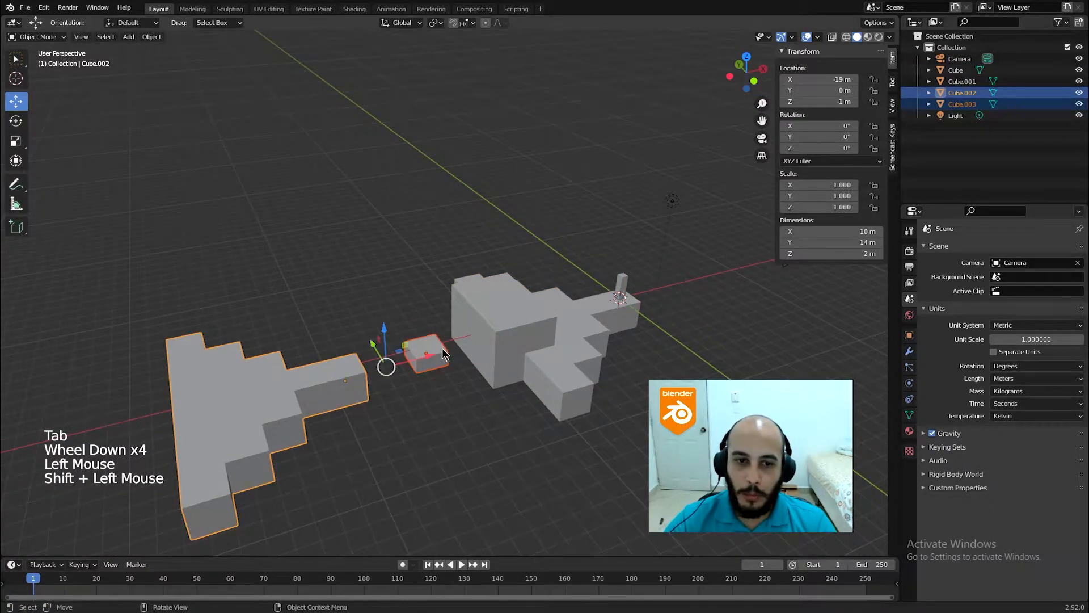
pyautogui.keyDown('ctrl'); pyautogui.moveTo(429, 364); pyautogui.dragTo(391, 375); pyautogui.keyUp('ctrl')
pyautogui.moveTo(390, 375); pyautogui.dragTo(522, 364, button='middle')
pyautogui.keyDown('shift'); pyautogui.moveTo(522, 364); pyautogui.dragTo(568, 365, button='middle'); pyautogui.keyUp('shift')
pyautogui.keyDown('shift'); pyautogui.moveTo(449, 393); pyautogui.dragTo(614, 443, button='middle'); pyautogui.keyUp('shift')
pyautogui.scroll(1, 614, 450)
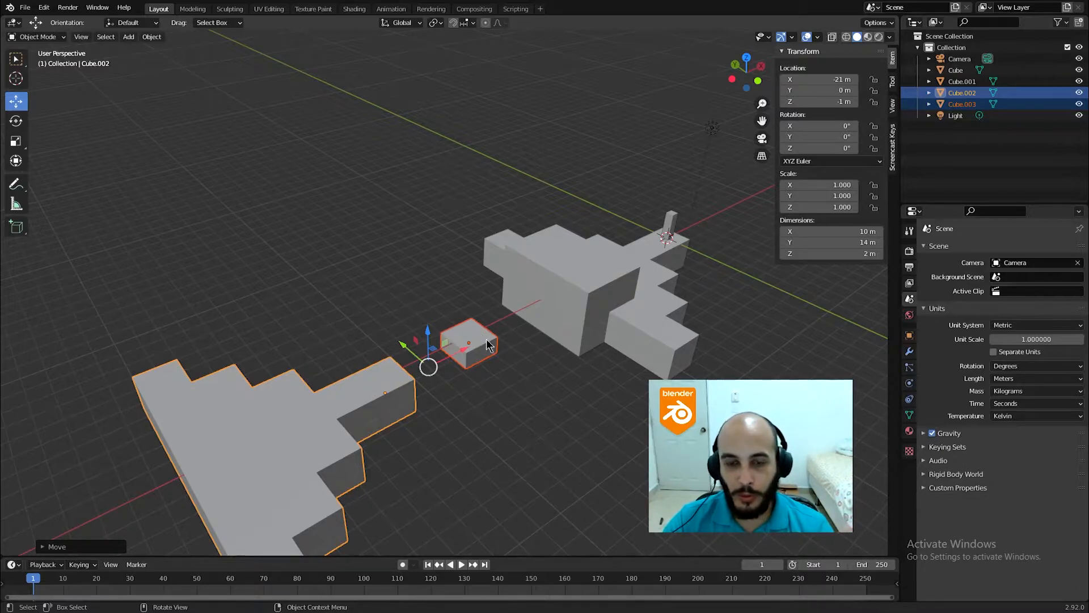
# In Edit Mode, extrude the lower middle outward face at X -11 m on the original platform 2 m along negative X.
pyautogui.moveTo(590, 300); pyautogui.dragTo(397, 345, button='middle')
pyautogui.click(553, 331)
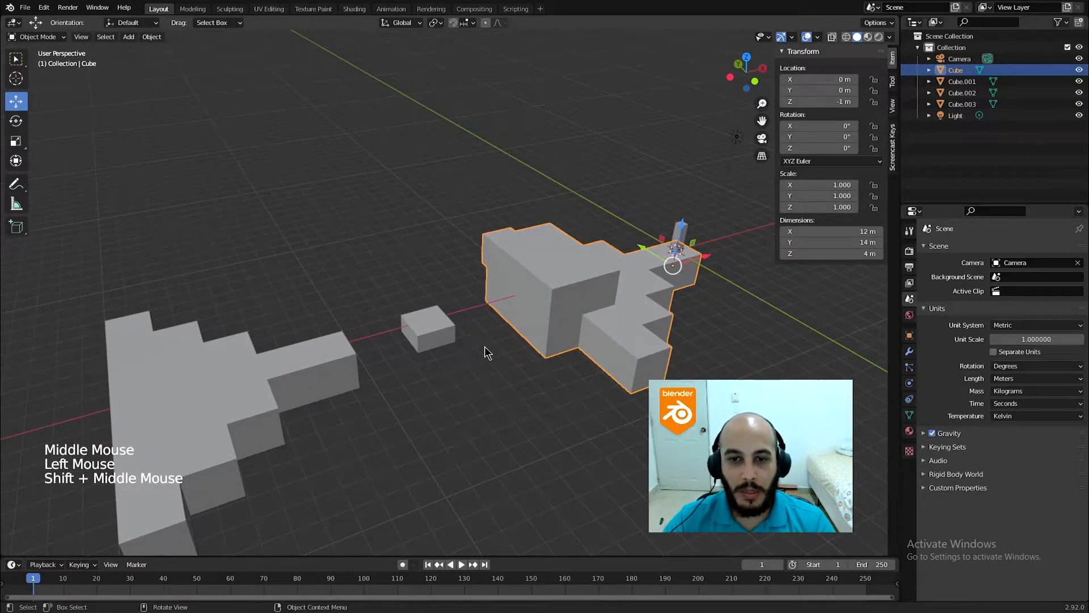
pyautogui.press('Tab')
pyautogui.click(531, 316)
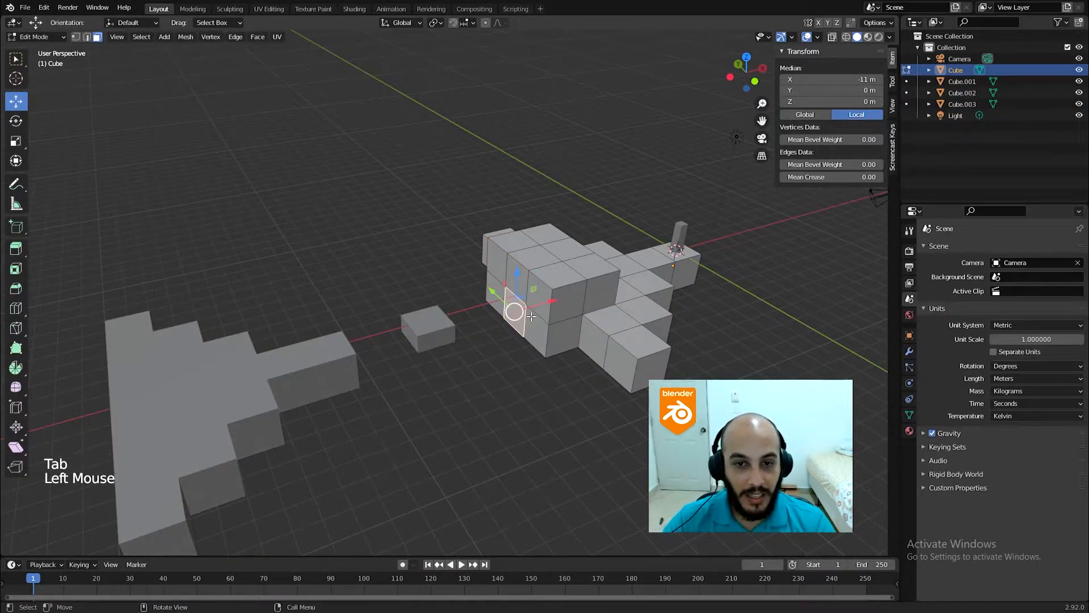
pyautogui.press('e')
pyautogui.click(549, 335)
pyautogui.moveTo(548, 334); pyautogui.dragTo(609, 361, button='middle')
# In Object Mode, select the small block and the platform copy and move them together 1 m along negative X.
pyautogui.click(489, 337)
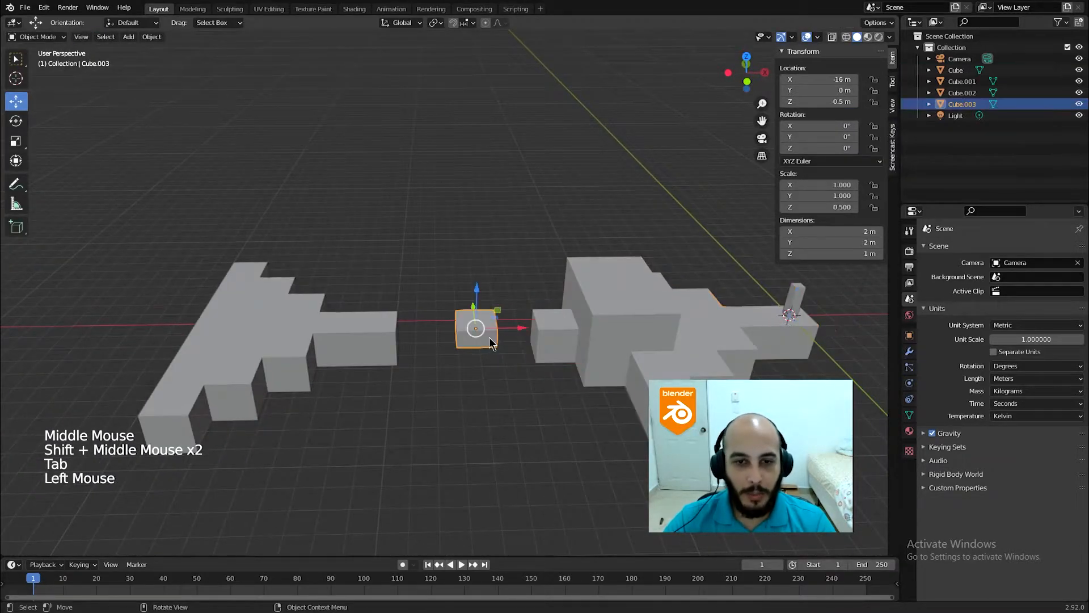
pyautogui.keyDown('shift'); pyautogui.click(393, 339); pyautogui.keyUp('shift')
pyautogui.keyDown('ctrl'); pyautogui.moveTo(482, 338); pyautogui.dragTo(454, 339); pyautogui.keyUp('ctrl')
pyautogui.moveTo(454, 339); pyautogui.dragTo(491, 389, button='middle')
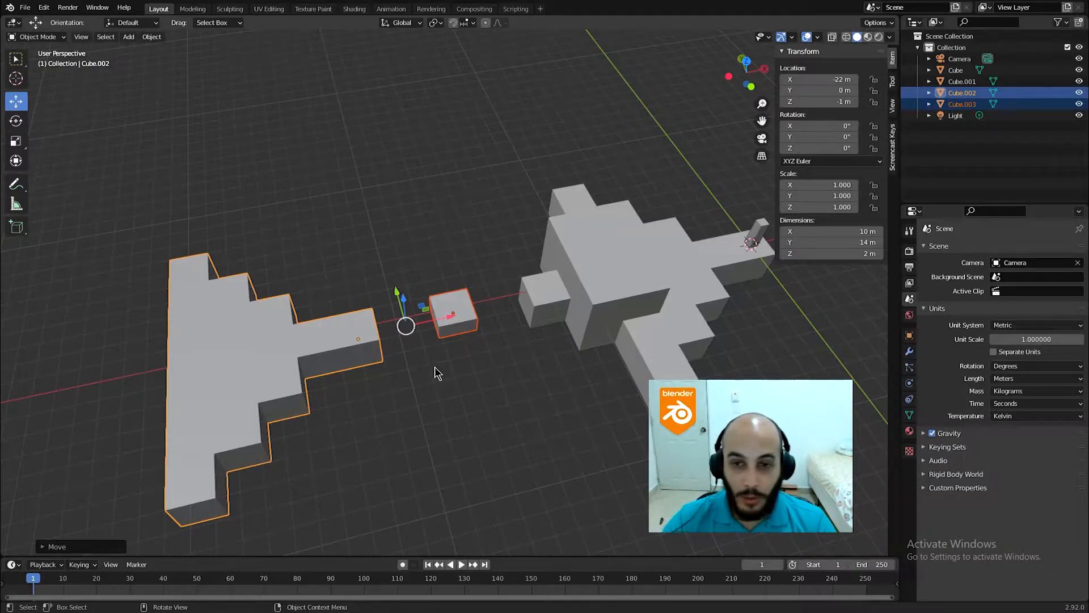
# In Edit Mode, extrude the three middle top faces of the platform copy's outermost row upward by 2 m.
pyautogui.keyDown('shift'); pyautogui.scroll(-1, 610, 355); pyautogui.keyUp('shift')
pyautogui.keyDown('shift'); pyautogui.moveTo(610, 356); pyautogui.dragTo(553, 324, button='middle'); pyautogui.keyUp('shift')
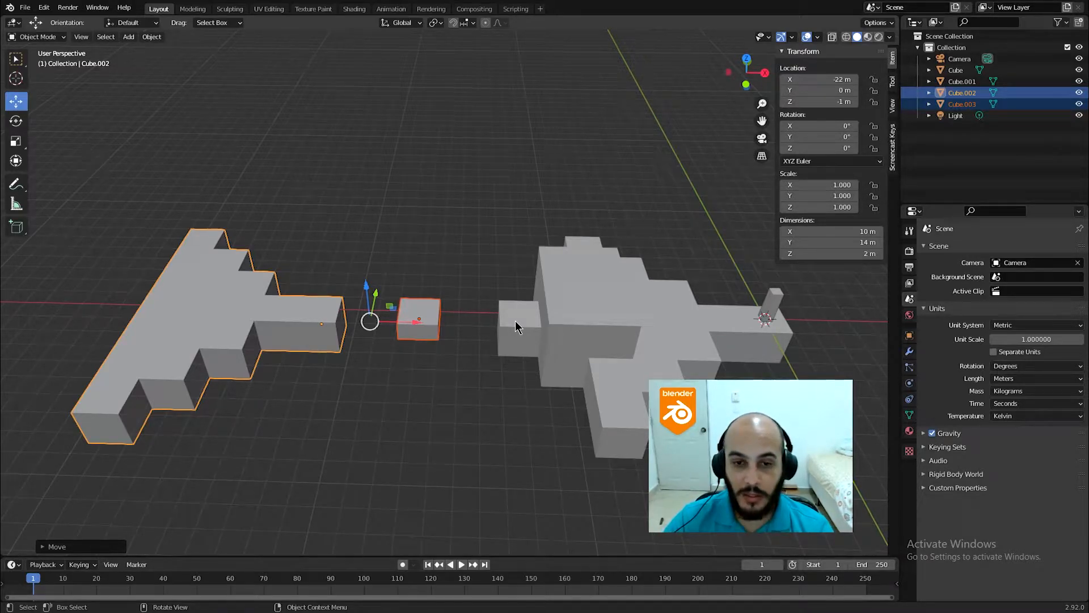
pyautogui.moveTo(515, 321); pyautogui.dragTo(554, 321, button='middle')
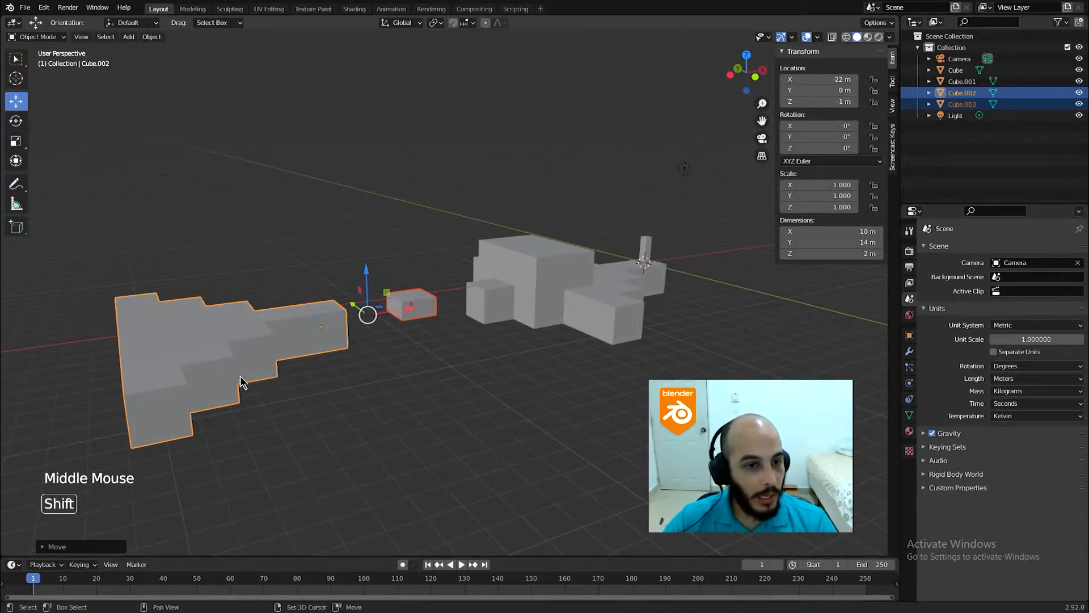
pyautogui.keyDown('shift'); pyautogui.moveTo(218, 366); pyautogui.dragTo(404, 379, button='middle'); pyautogui.keyUp('shift')
pyautogui.click(332, 370)
pyautogui.keyDown('shift'); pyautogui.moveTo(331, 370); pyautogui.dragTo(486, 328, button='middle'); pyautogui.keyUp('shift')
pyautogui.press('Tab')
pyautogui.click(448, 346)
pyautogui.keyDown('ctrl'); pyautogui.click(506, 374); pyautogui.keyUp('ctrl')
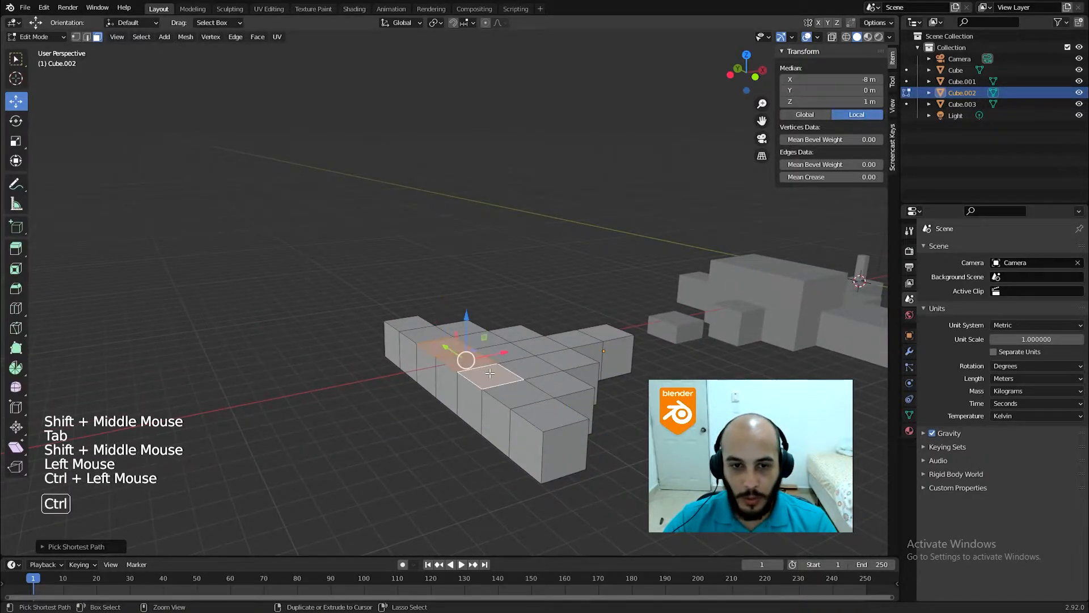
pyautogui.press('e')
pyautogui.click(511, 341)
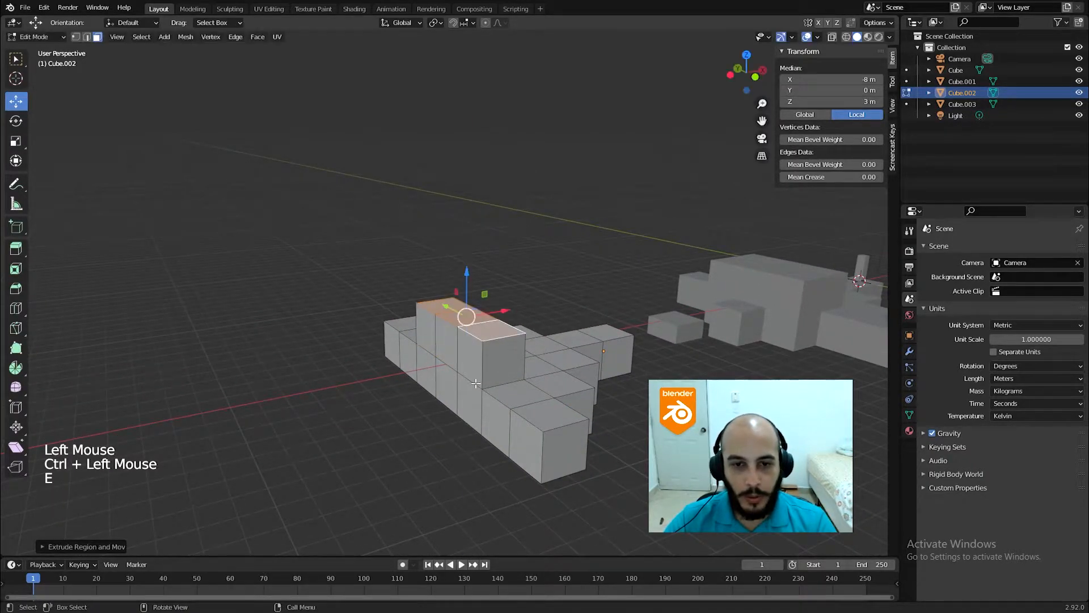
# Select the two stacked middle outward faces of the platform copy's raised row and extrude them 2 m along negative X.
pyautogui.click(447, 357)
pyautogui.keyDown('shift'); pyautogui.click(446, 383); pyautogui.keyUp('shift')
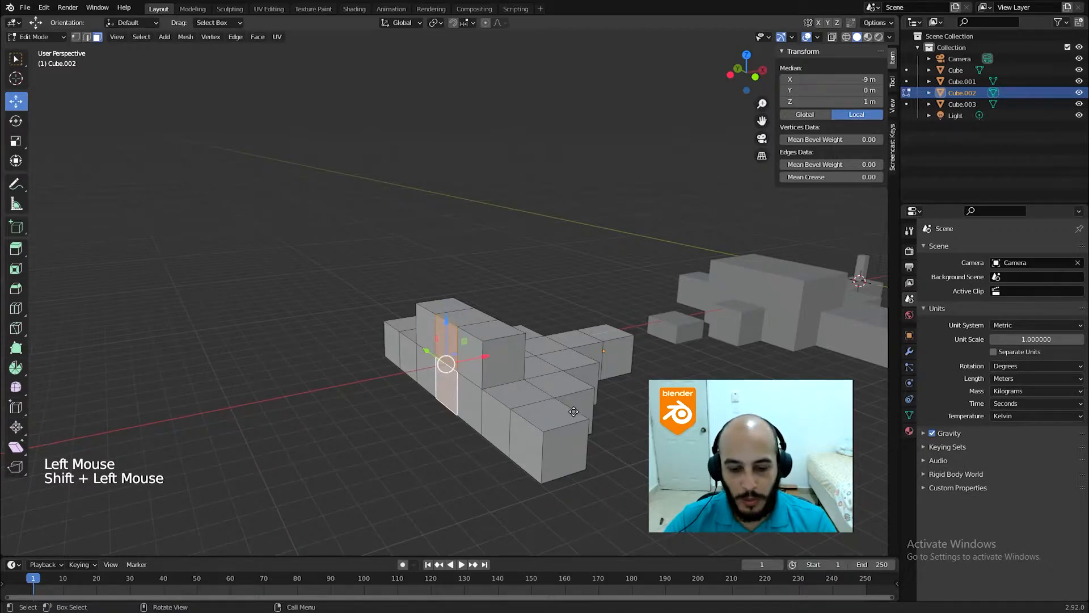
pyautogui.press('e')
pyautogui.click(528, 399)
pyautogui.keyDown('shift'); pyautogui.moveTo(528, 399); pyautogui.dragTo(601, 426, button='middle'); pyautogui.keyUp('shift')
pyautogui.moveTo(602, 425); pyautogui.dragTo(332, 352, button='middle')
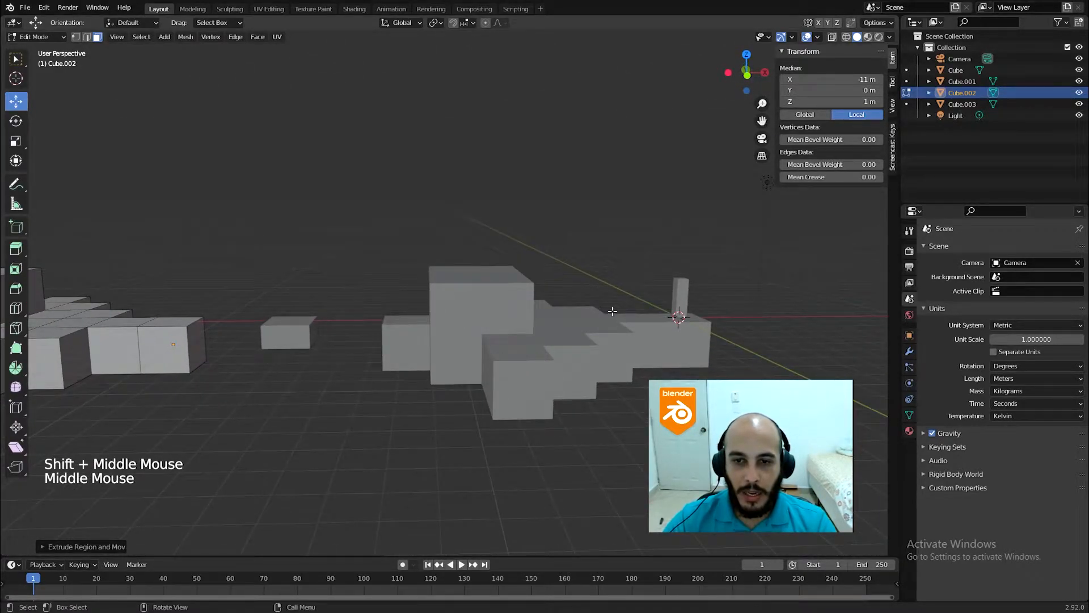
# Extrude the same two stacked faces another 2 m along negative X to X -13 m, and return to Object Mode.
pyautogui.keyDown('shift'); pyautogui.moveTo(557, 410); pyautogui.dragTo(697, 435, button='middle'); pyautogui.keyUp('shift')
pyautogui.keyDown('shift'); pyautogui.moveTo(384, 410); pyautogui.dragTo(645, 435, button='middle'); pyautogui.keyUp('shift')
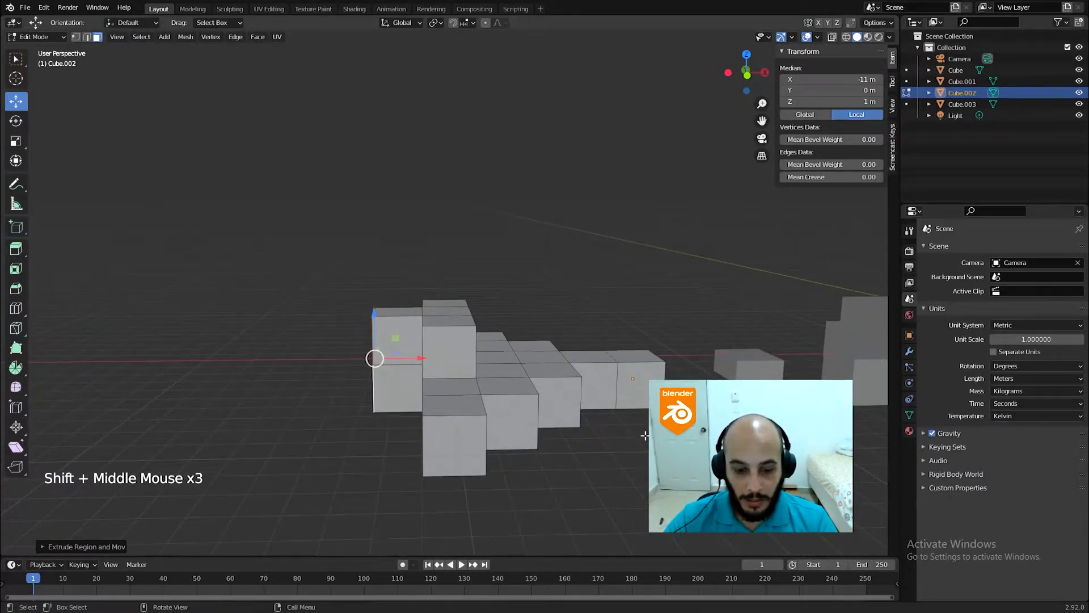
pyautogui.press('e')
pyautogui.click(574, 430)
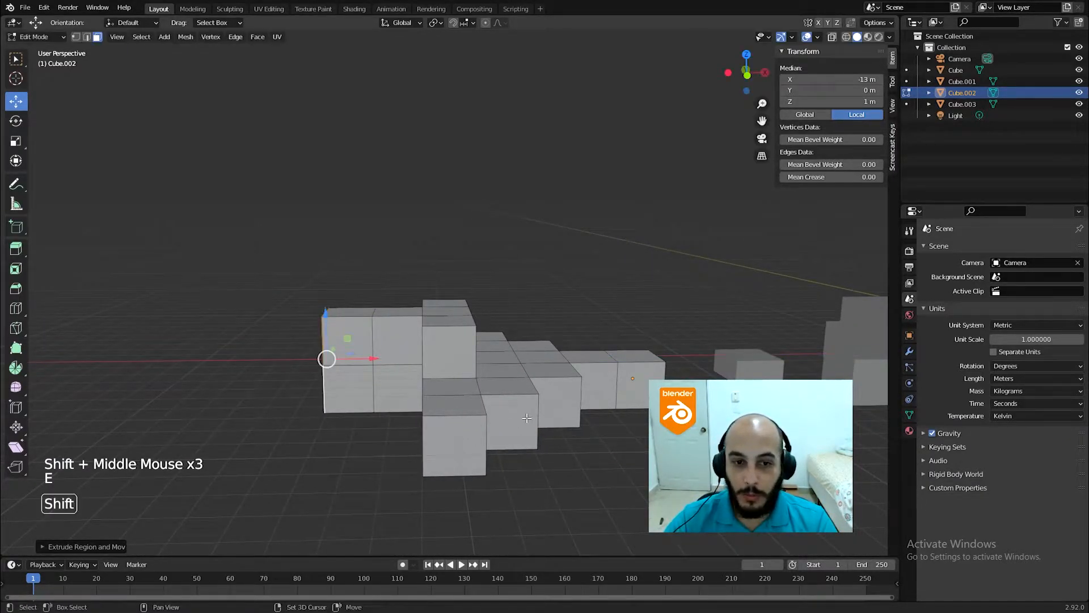
pyautogui.keyDown('shift'); pyautogui.moveTo(557, 424); pyautogui.dragTo(588, 427, button='middle'); pyautogui.keyUp('shift')
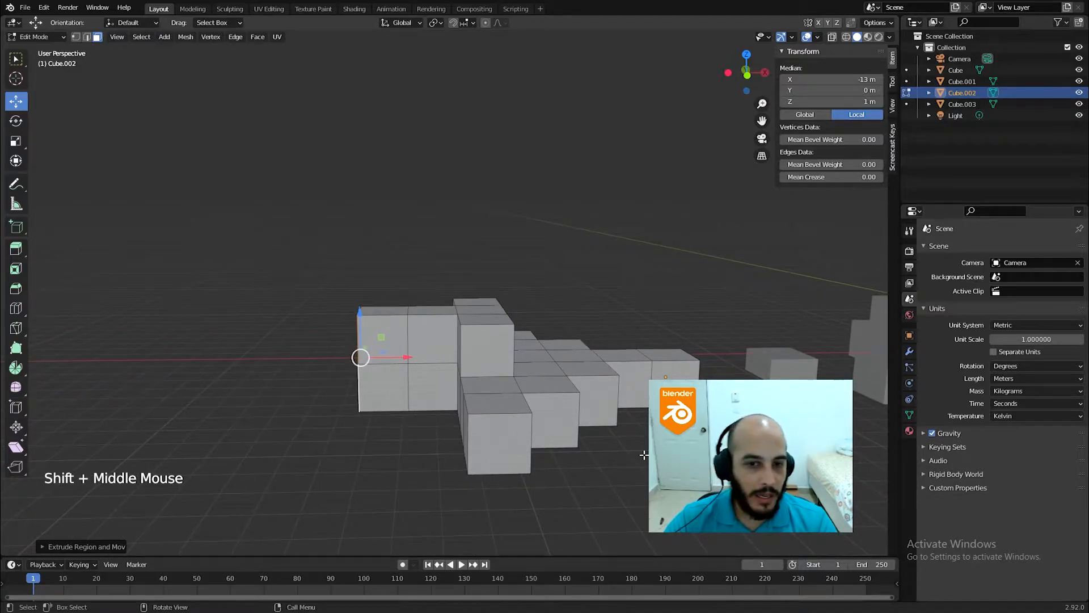
pyautogui.press('KP_Enter')
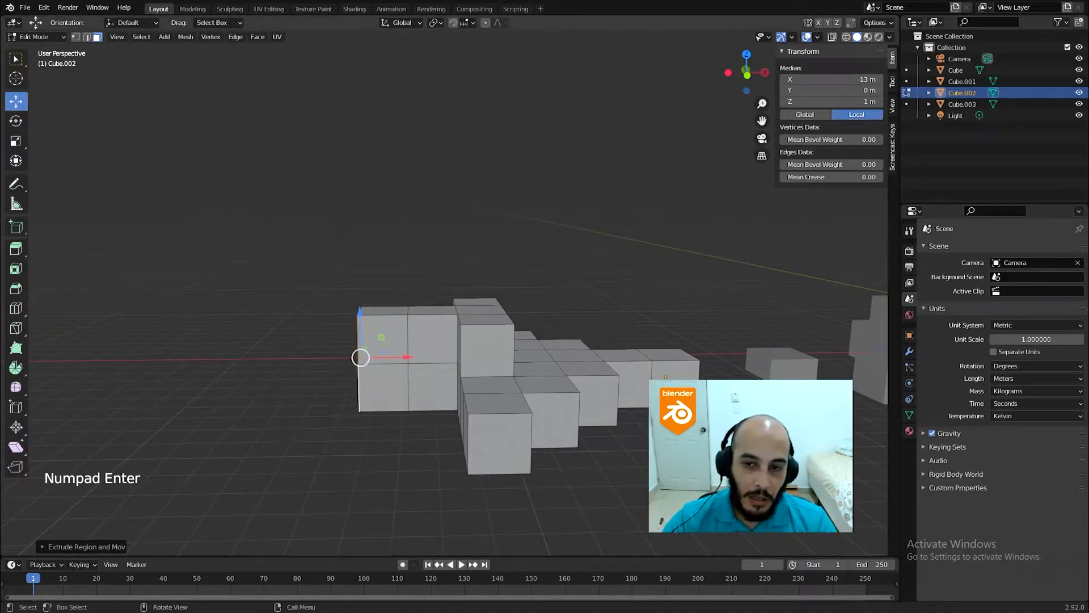
pyautogui.press('Tab')
pyautogui.keyDown('shift'); pyautogui.moveTo(570, 404); pyautogui.dragTo(525, 409, button='middle'); pyautogui.keyUp('shift')
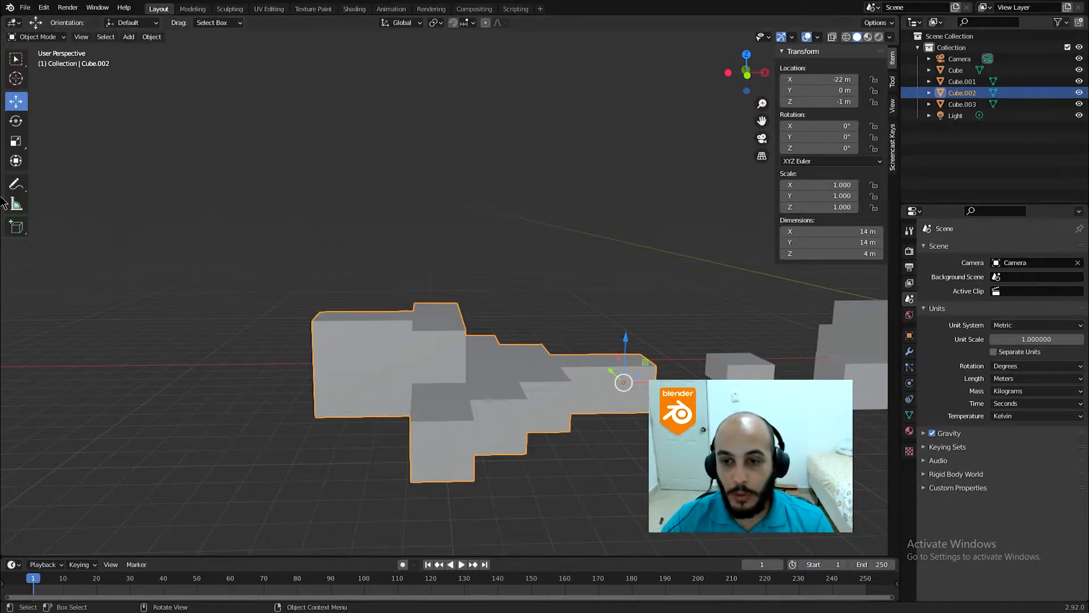
pyautogui.press('shift')
pyautogui.keyDown('shift'); pyautogui.moveTo(669, 410); pyautogui.dragTo(500, 426, button='middle'); pyautogui.keyUp('shift')
pyautogui.scroll(-2, 591, 406)
pyautogui.keyDown('shift'); pyautogui.moveTo(593, 408); pyautogui.dragTo(568, 423, button='middle'); pyautogui.keyUp('shift')
pyautogui.moveTo(567, 423); pyautogui.dragTo(550, 449, button='middle')
pyautogui.moveTo(458, 481); pyautogui.dragTo(476, 370, button='middle')
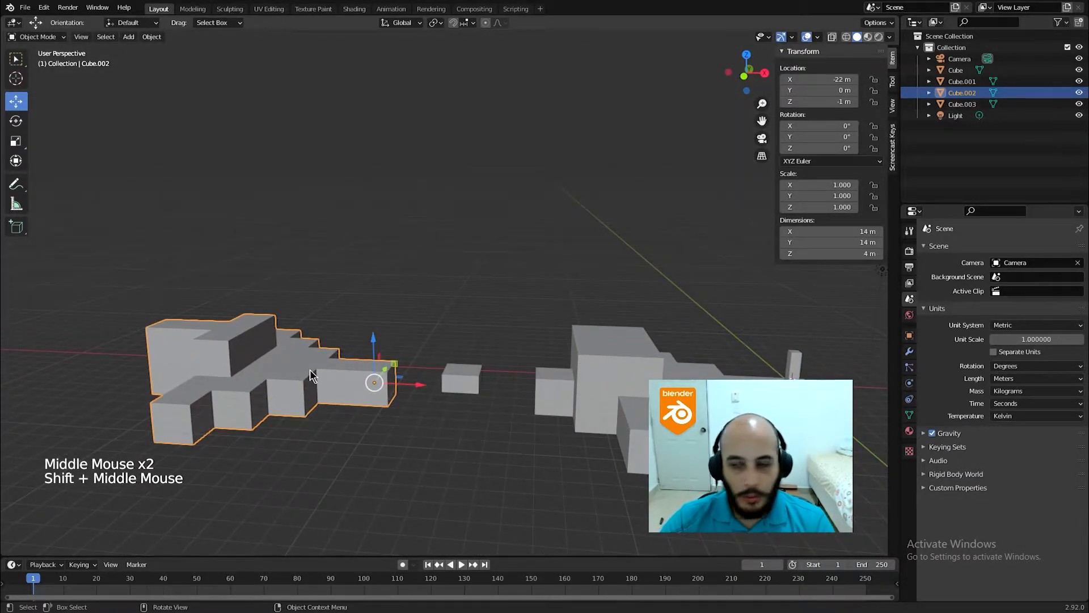
# Try to widen the lower end block of the platform copy's extension by extruding both side faces and scaling them along Y.
pyautogui.press('Tab')
pyautogui.keyDown('shift'); pyautogui.moveTo(303, 362); pyautogui.dragTo(493, 423, button='middle'); pyautogui.keyUp('shift')
pyautogui.click(499, 411)
pyautogui.click(520, 420)
pyautogui.keyDown('shift'); pyautogui.click(495, 423); pyautogui.keyUp('shift')
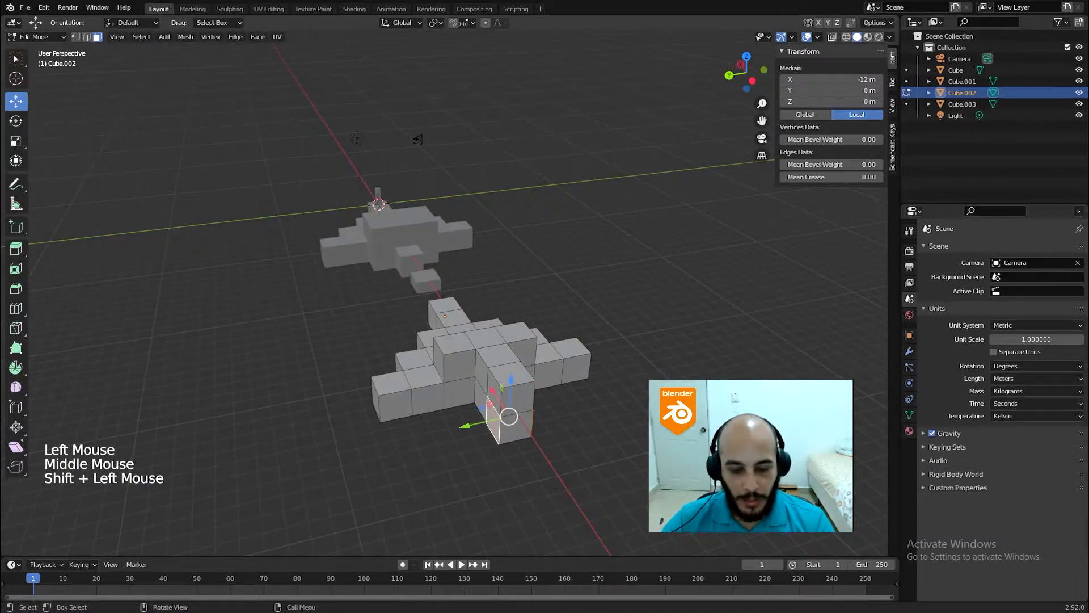
pyautogui.press('e')
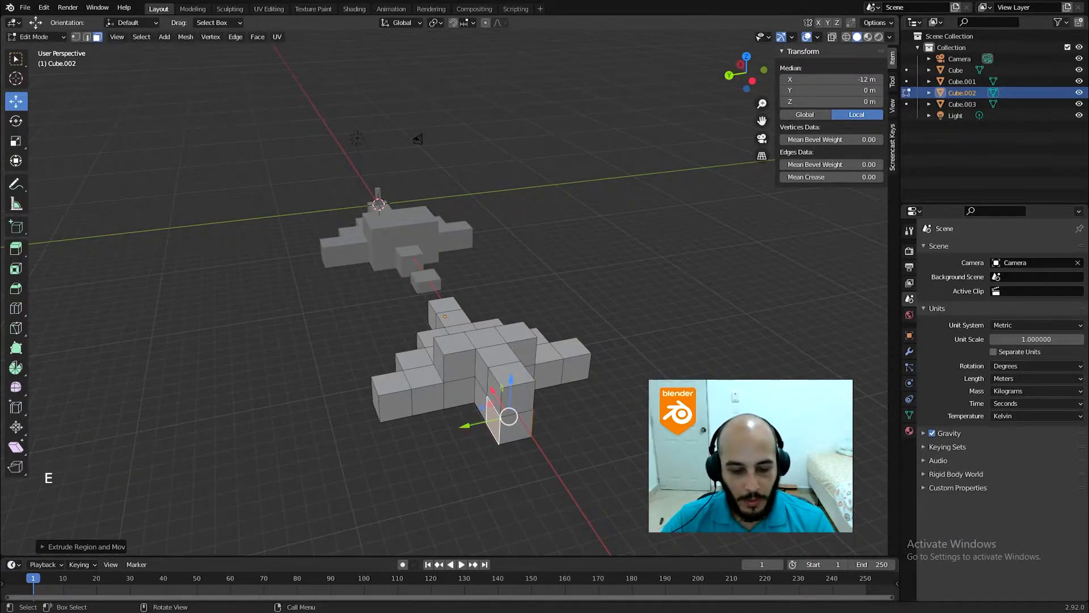
pyautogui.press('s')
pyautogui.press('z')
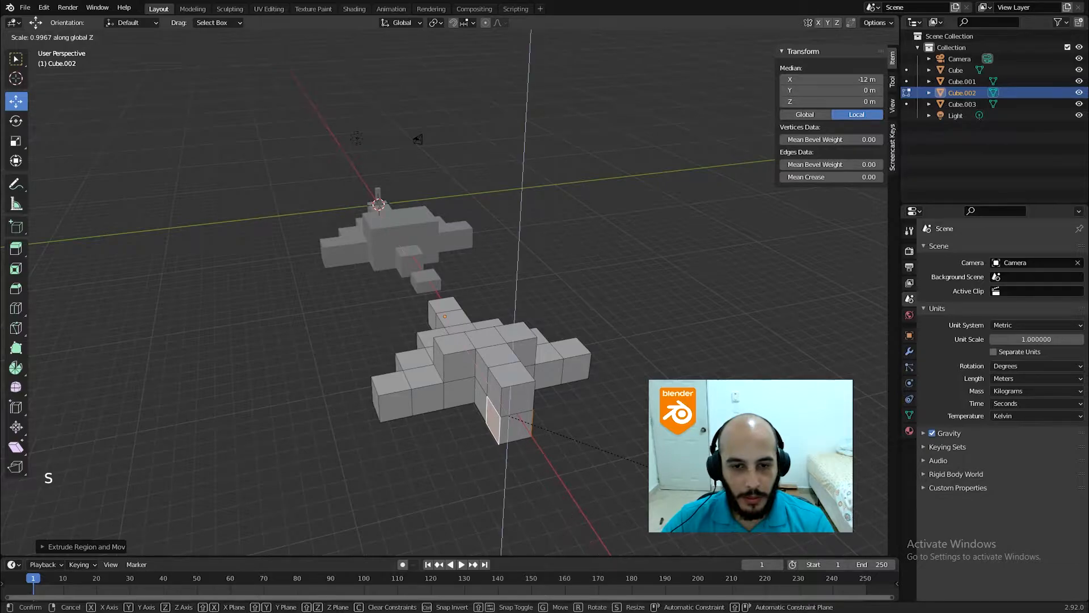
pyautogui.press('y')
pyautogui.press('ctrl')
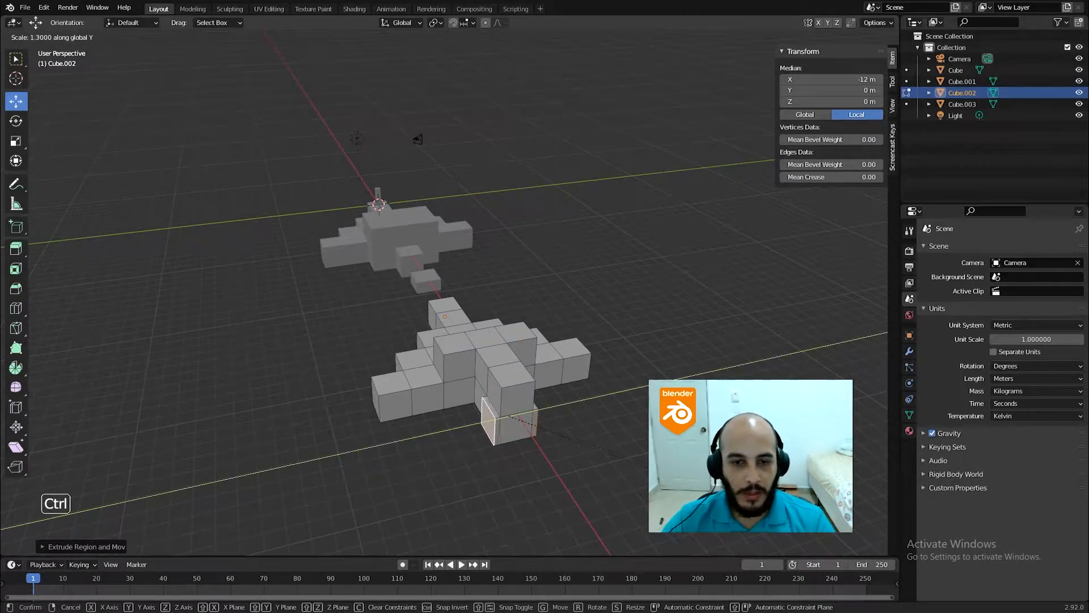
pyautogui.moveTo(573, 431); pyautogui.dragTo(389, 416, button='middle')
pyautogui.hotkey('ctrl', 'z')
pyautogui.hotkey('ctrl', 'z')
# Try to pull the lower end block's side face at Y -1 m outward along the Y axis.
pyautogui.click(536, 420)
pyautogui.click(505, 425)
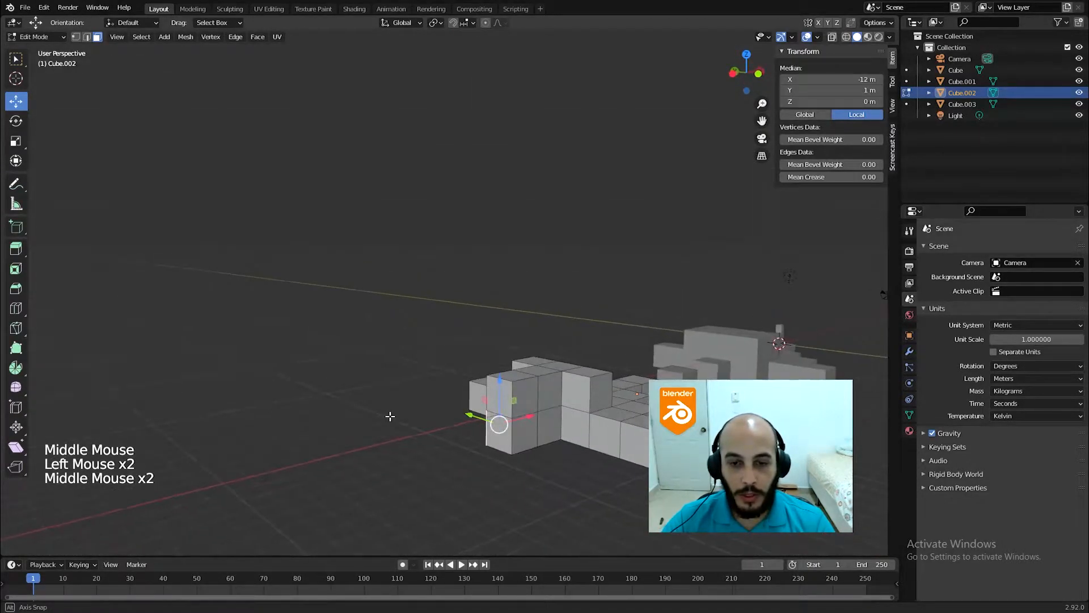
pyautogui.click(532, 446)
pyautogui.moveTo(533, 446); pyautogui.dragTo(578, 442, button='middle')
pyautogui.scroll(3, 541, 448)
pyautogui.moveTo(461, 425); pyautogui.dragTo(544, 446)
pyautogui.hotkey('ctrl', 'z')
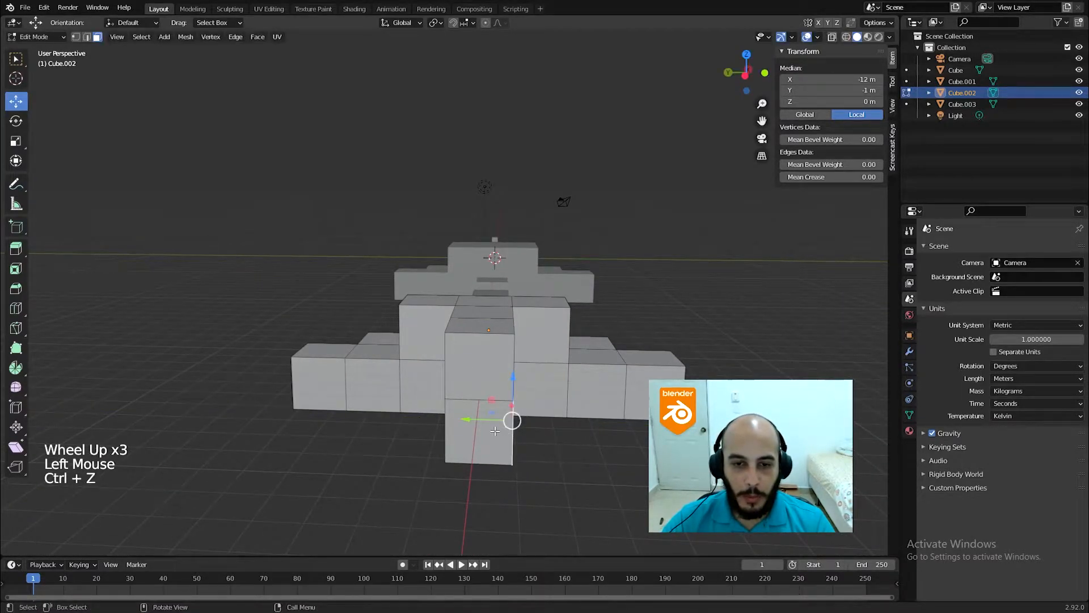
# In vertex selection, move the two vertices at the foot of the raised row's middle section 2 m along positive X, forming a ramp.
pyautogui.moveTo(471, 417); pyautogui.dragTo(469, 318, button='middle')
pyautogui.keyDown('shift'); pyautogui.click(559, 411); pyautogui.keyUp('shift')
pyautogui.click(479, 344)
pyautogui.keyDown('shift'); pyautogui.moveTo(555, 367); pyautogui.dragTo(426, 282, button='middle'); pyautogui.keyUp('shift')
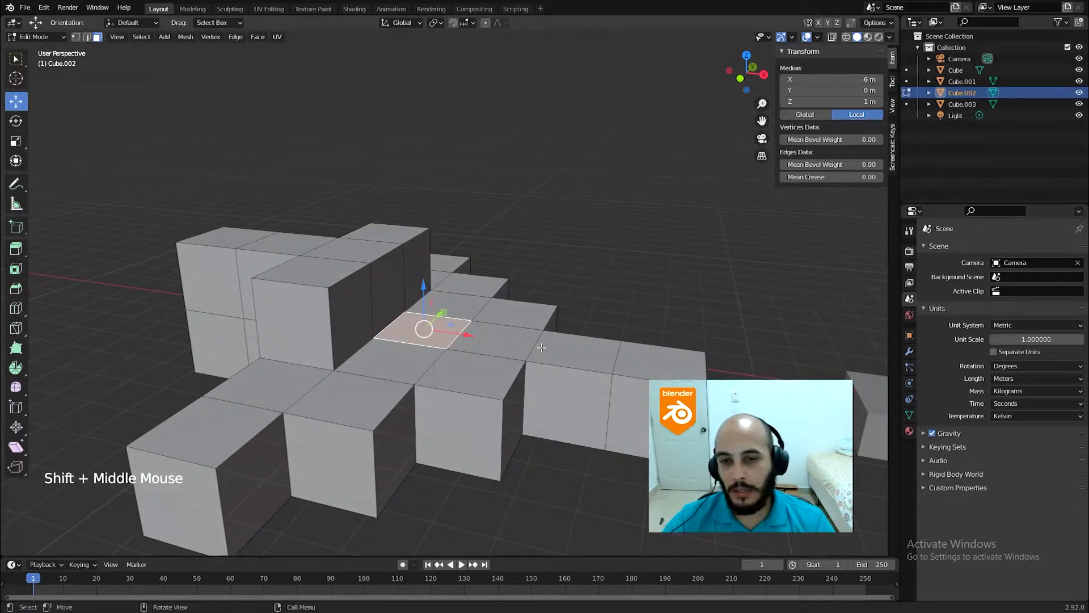
pyautogui.keyDown('shift'); pyautogui.moveTo(542, 347); pyautogui.dragTo(510, 342, button='middle'); pyautogui.keyUp('shift')
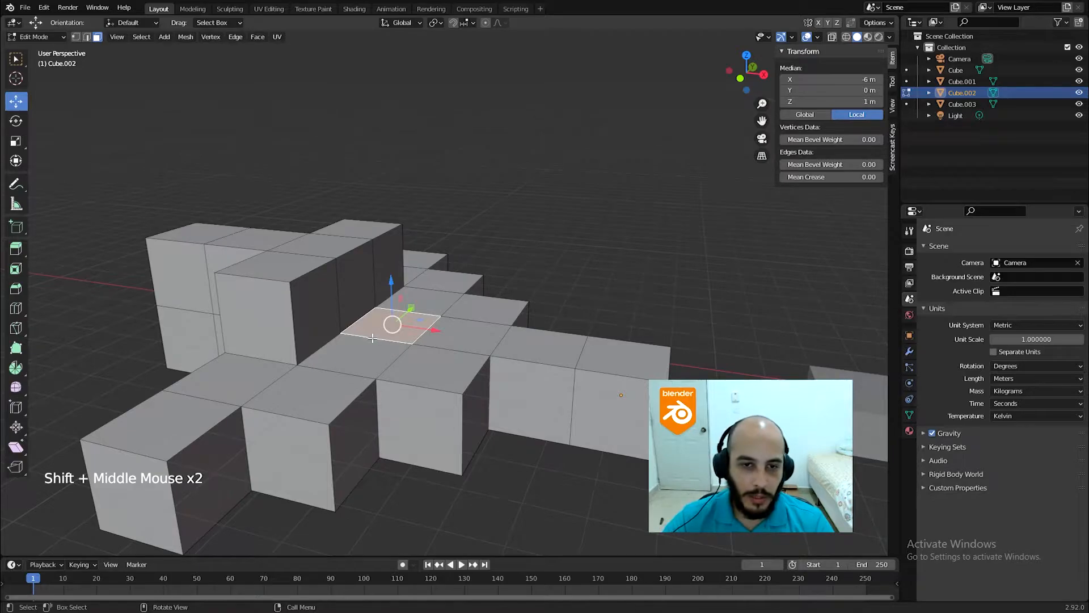
pyautogui.scroll(3, 372, 338)
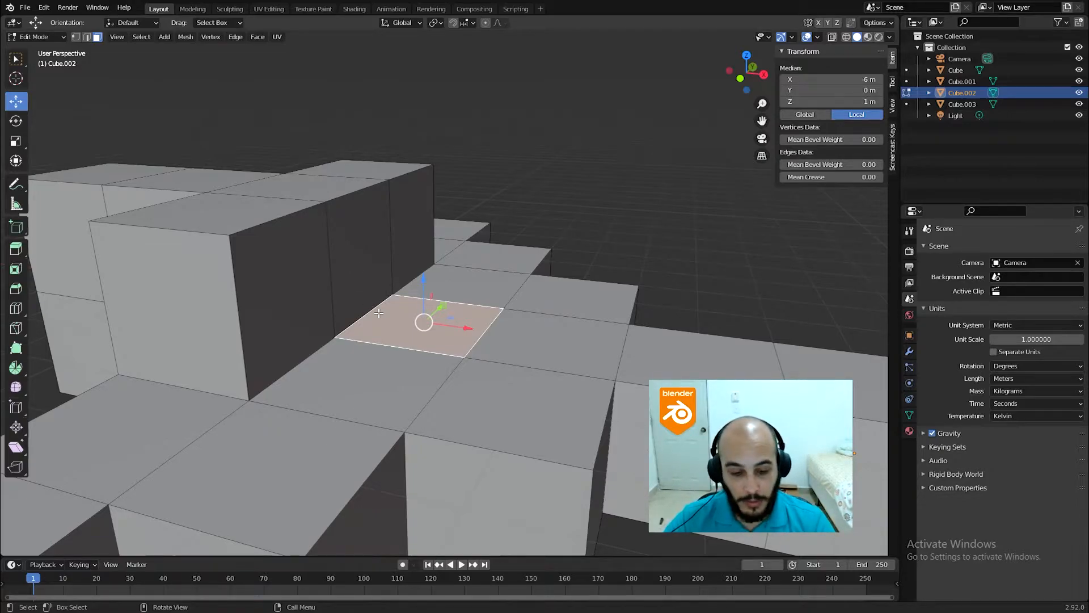
pyautogui.press('1')
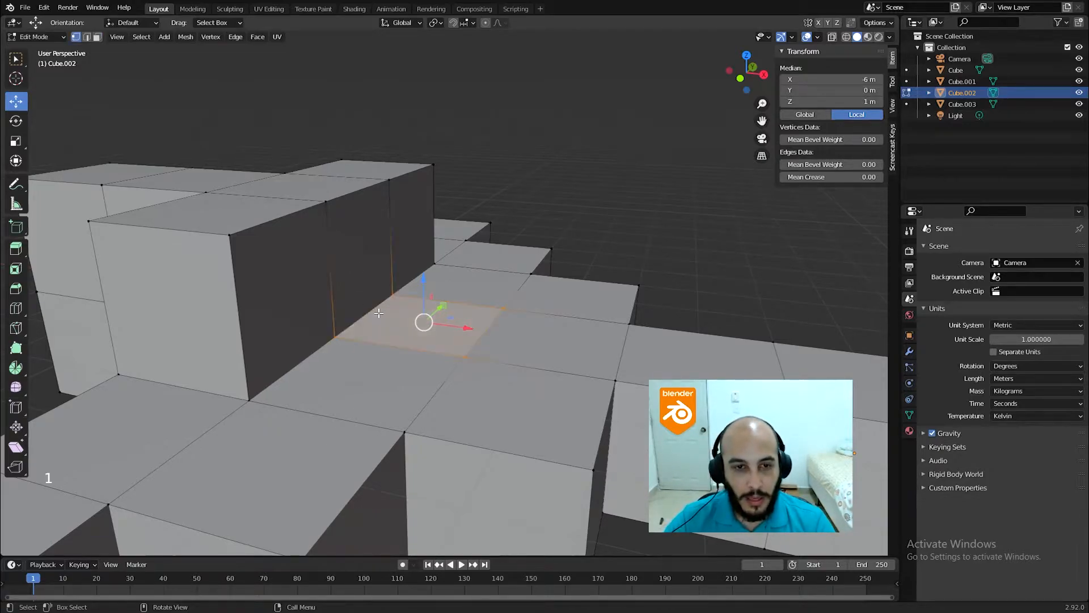
pyautogui.click(409, 294)
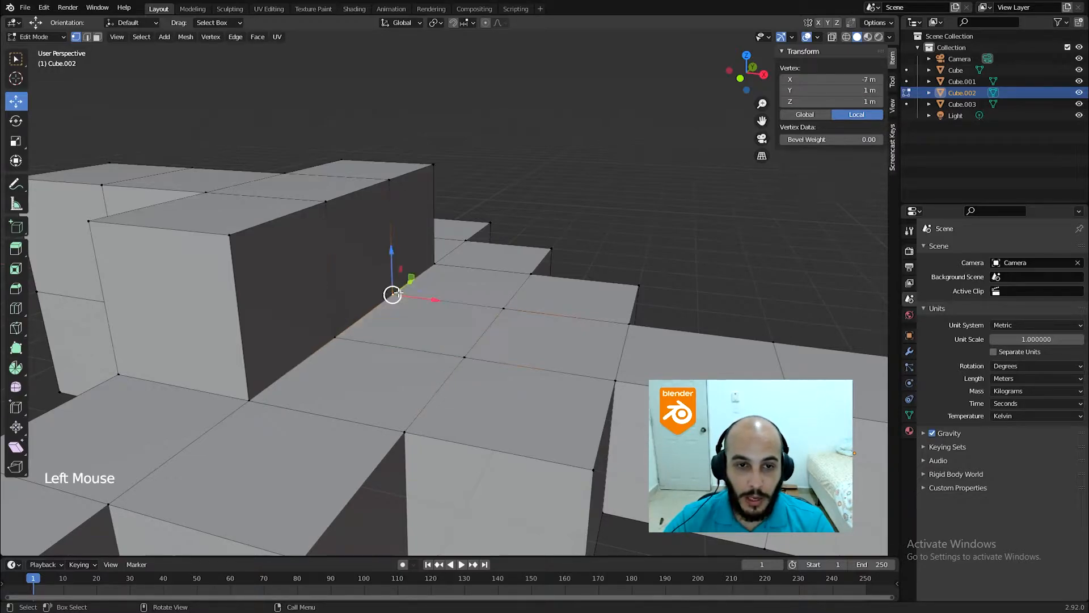
pyautogui.keyDown('ctrl'); pyautogui.click(336, 333); pyautogui.keyUp('ctrl')
pyautogui.moveTo(407, 319); pyautogui.dragTo(490, 412)
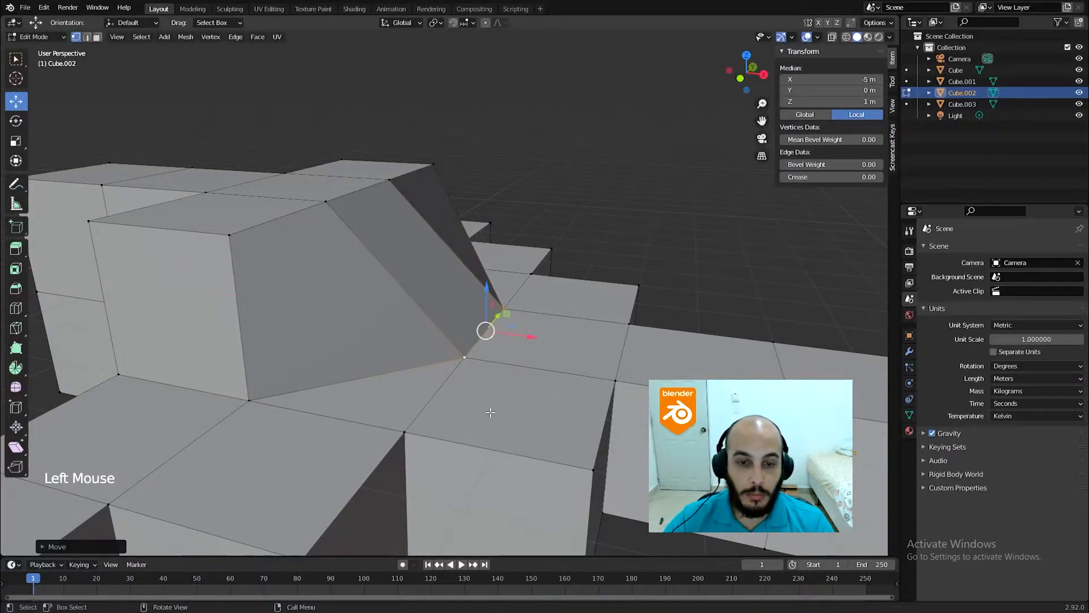
# Try nudging the ramp's foot vertex at Y -1 m off the grid to about X -5.08 m.
pyautogui.moveTo(490, 424); pyautogui.dragTo(488, 352, button='middle')
pyautogui.scroll(7, 488, 352)
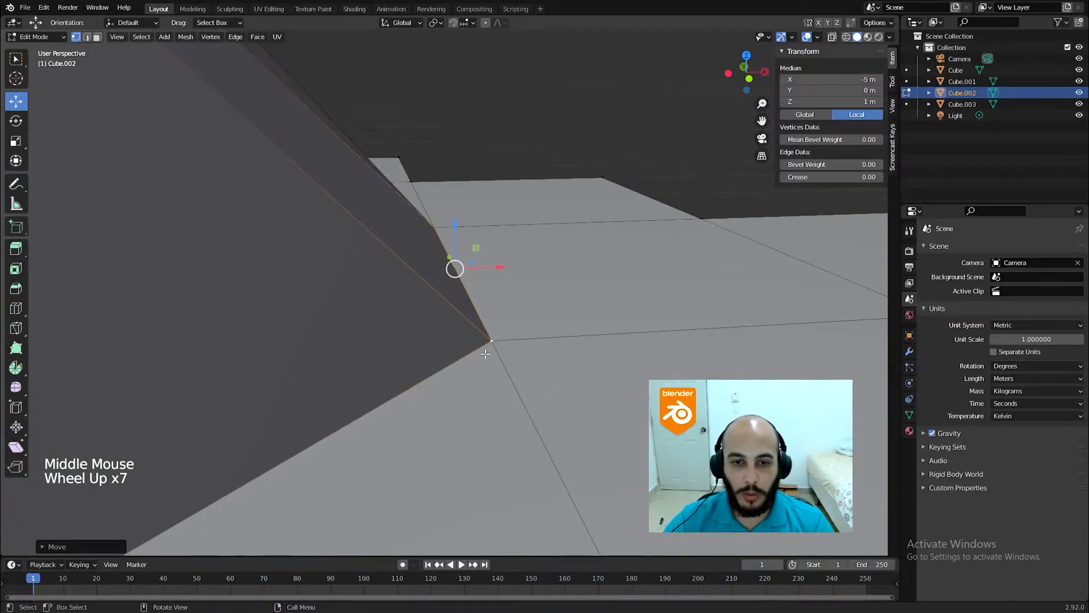
pyautogui.scroll(-3, 486, 353)
pyautogui.click(506, 361)
pyautogui.scroll(-1, 532, 361)
pyautogui.scroll(-2, 532, 362)
pyautogui.moveTo(532, 362); pyautogui.dragTo(472, 380, button='middle')
pyautogui.scroll(-4, 472, 380)
pyautogui.scroll(8, 471, 380)
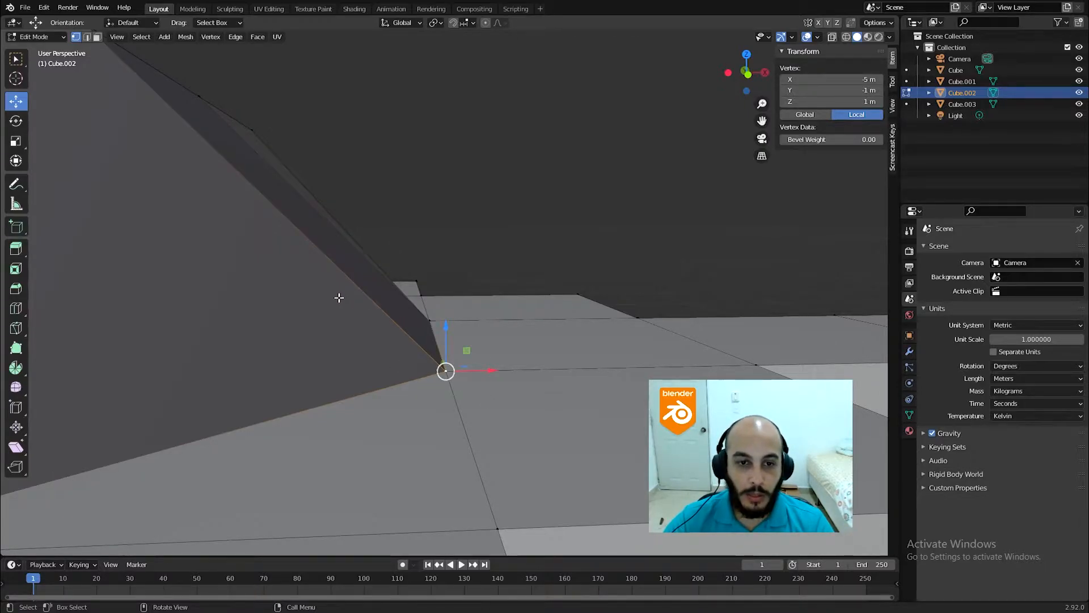
pyautogui.moveTo(482, 370)
pyautogui.mouseDown()
pyautogui.moveTo(411, 369)
pyautogui.moveTo(464, 371)
pyautogui.mouseUp()
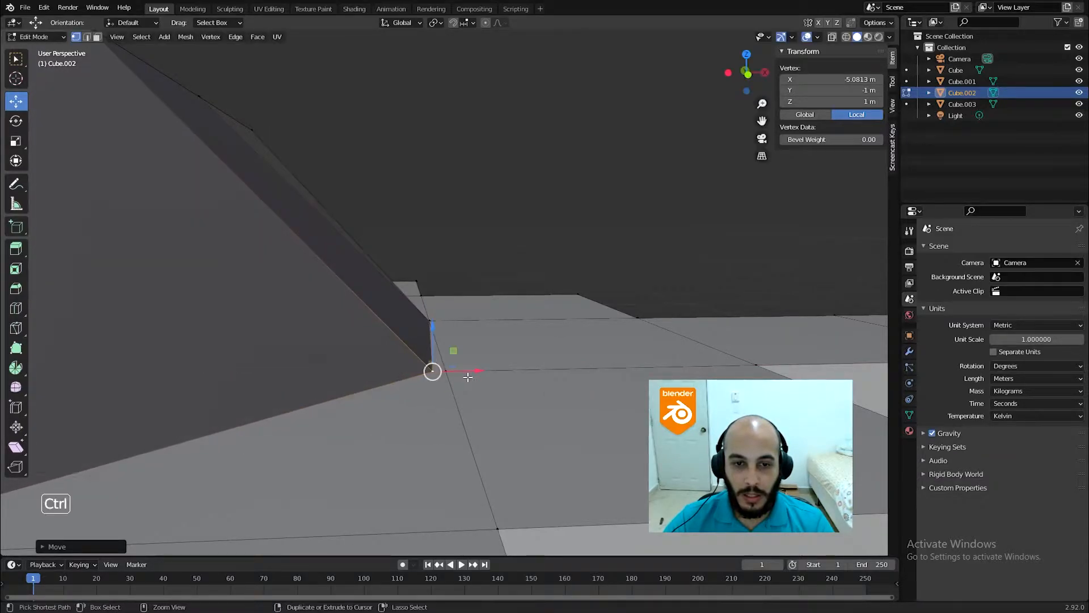
pyautogui.hotkey('ctrl', 'z')
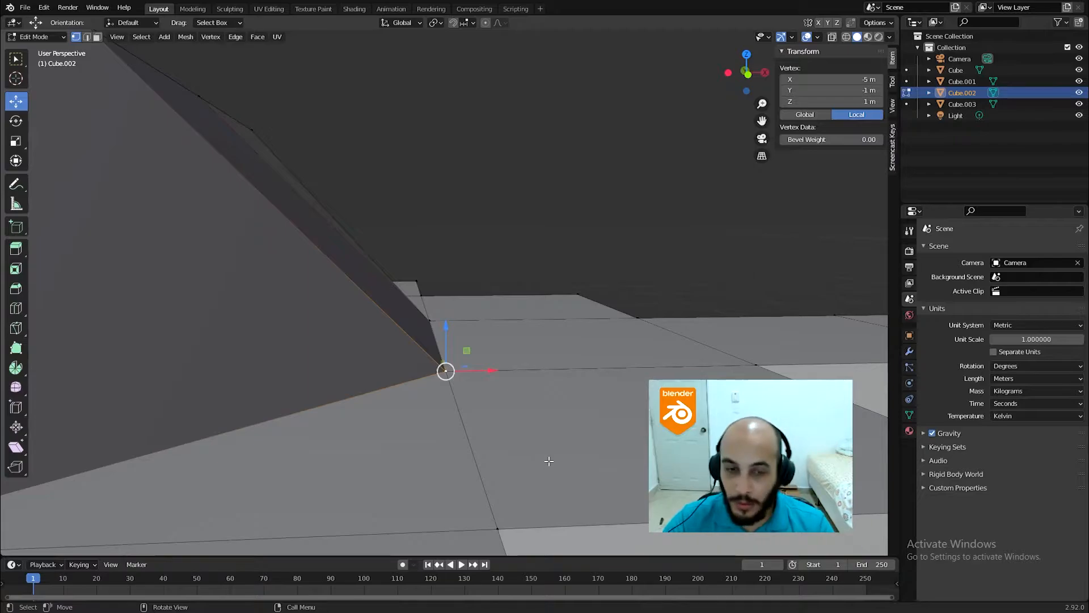
pyautogui.scroll(-2, 549, 460)
pyautogui.scroll(-4, 532, 445)
pyautogui.moveTo(534, 478); pyautogui.dragTo(457, 379, button='middle')
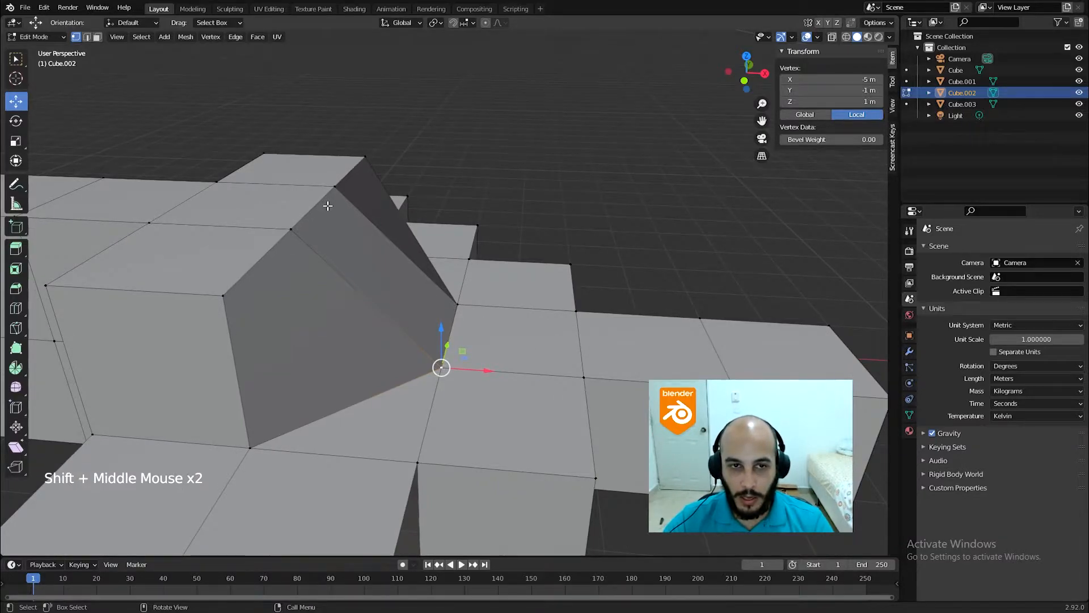
pyautogui.scroll(-3, 393, 243)
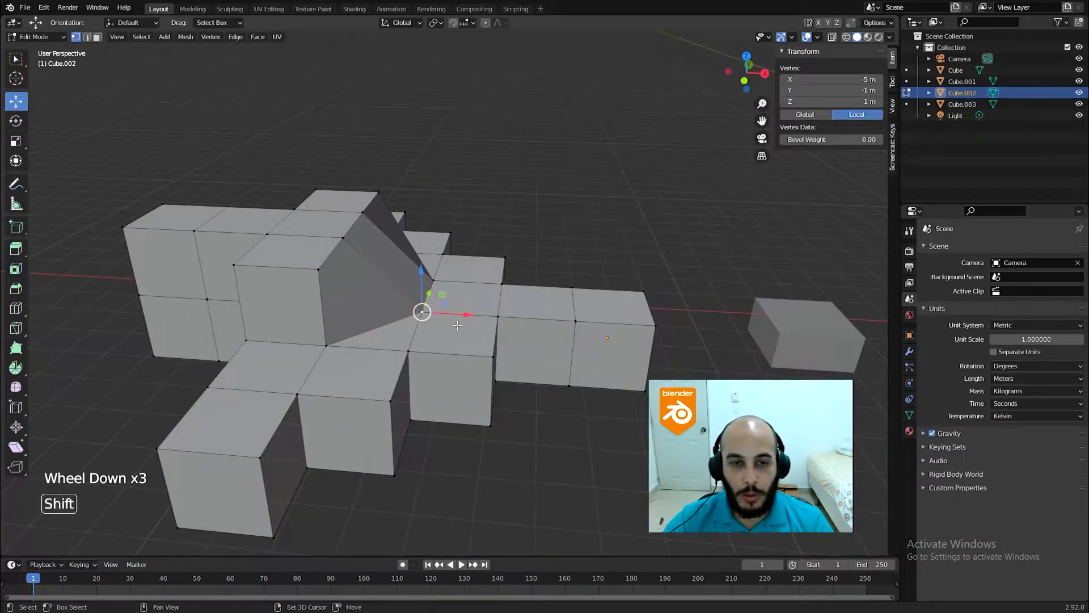
pyautogui.keyDown('shift'); pyautogui.moveTo(443, 310); pyautogui.dragTo(418, 289, button='middle'); pyautogui.keyUp('shift')
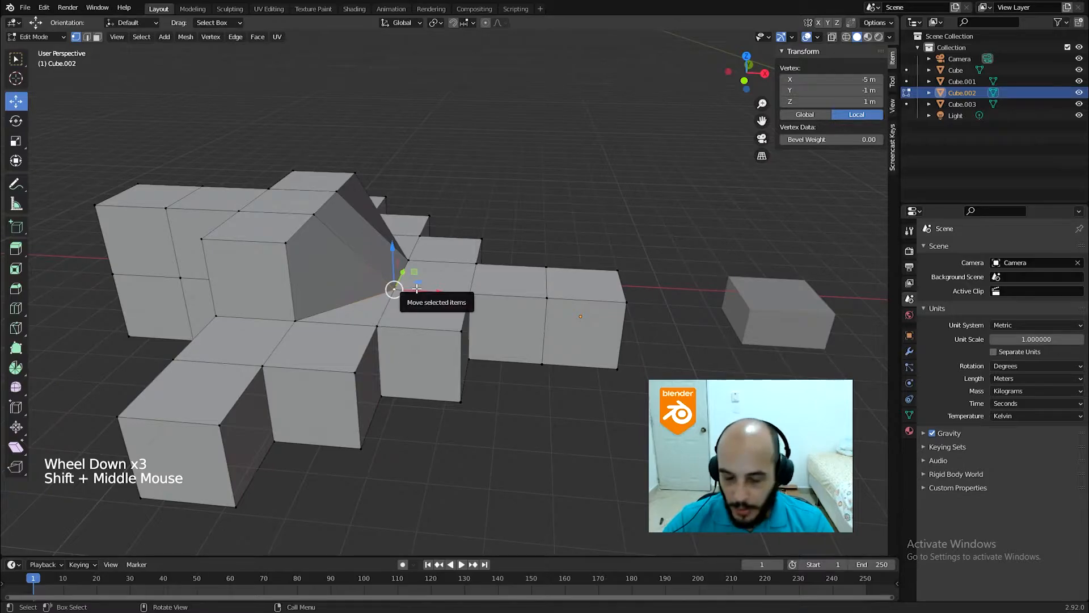
# Select all vertices of the platform copy and merge them by distance.
pyautogui.press('a')
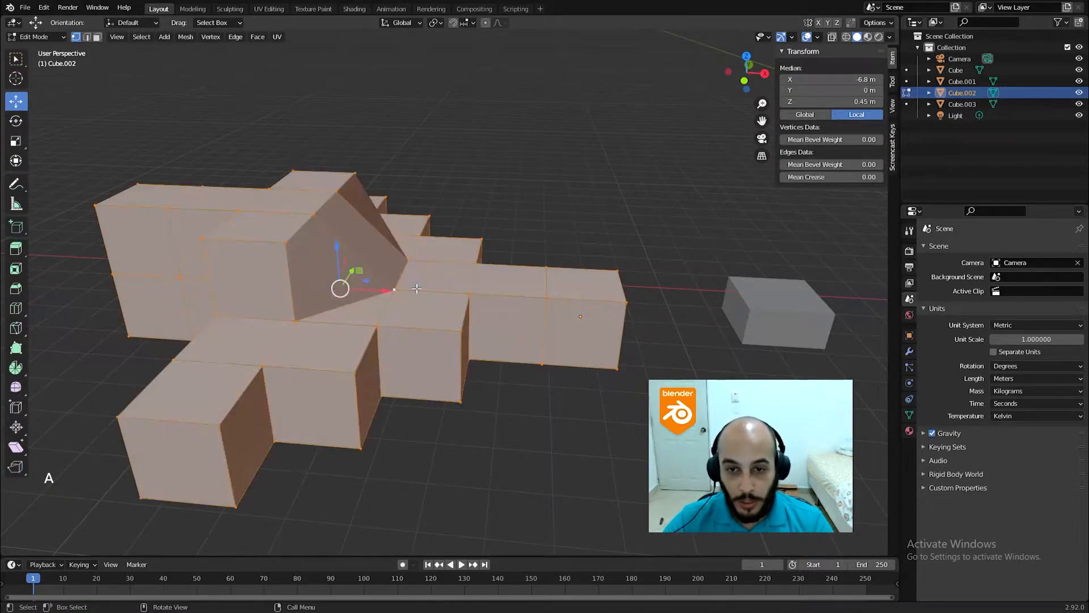
pyautogui.scroll(-3, 417, 289)
pyautogui.keyDown('shift'); pyautogui.moveTo(503, 291); pyautogui.dragTo(529, 329, button='middle'); pyautogui.keyUp('shift')
pyautogui.press('a')
pyautogui.press('a')
pyautogui.press('a')
pyautogui.press('a')
pyautogui.scroll(4, 462, 322)
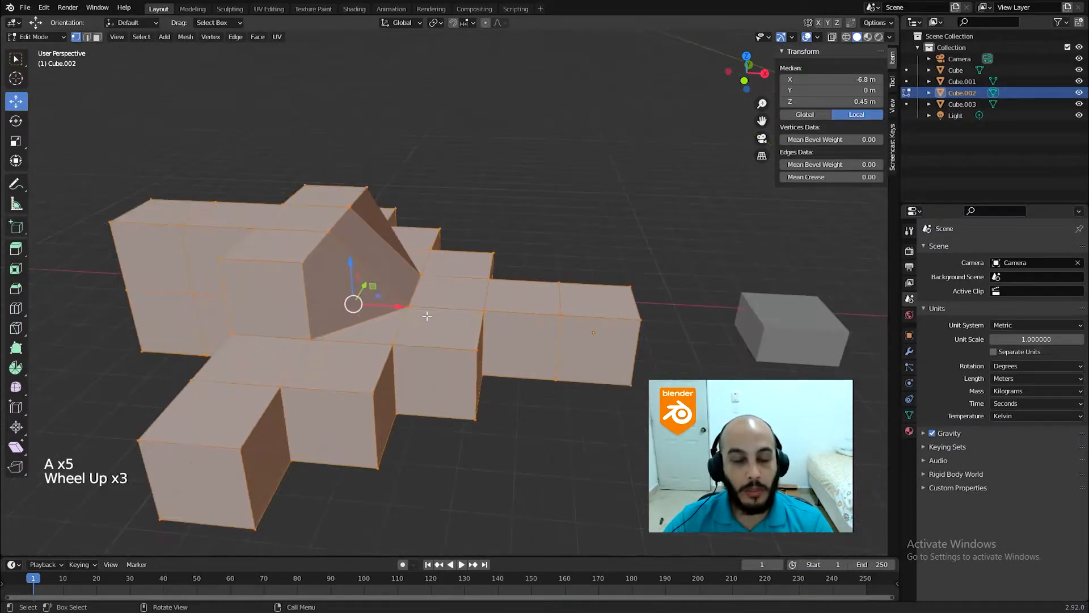
pyautogui.keyDown('shift'); pyautogui.moveTo(504, 321); pyautogui.dragTo(534, 317, button='middle'); pyautogui.keyUp('shift')
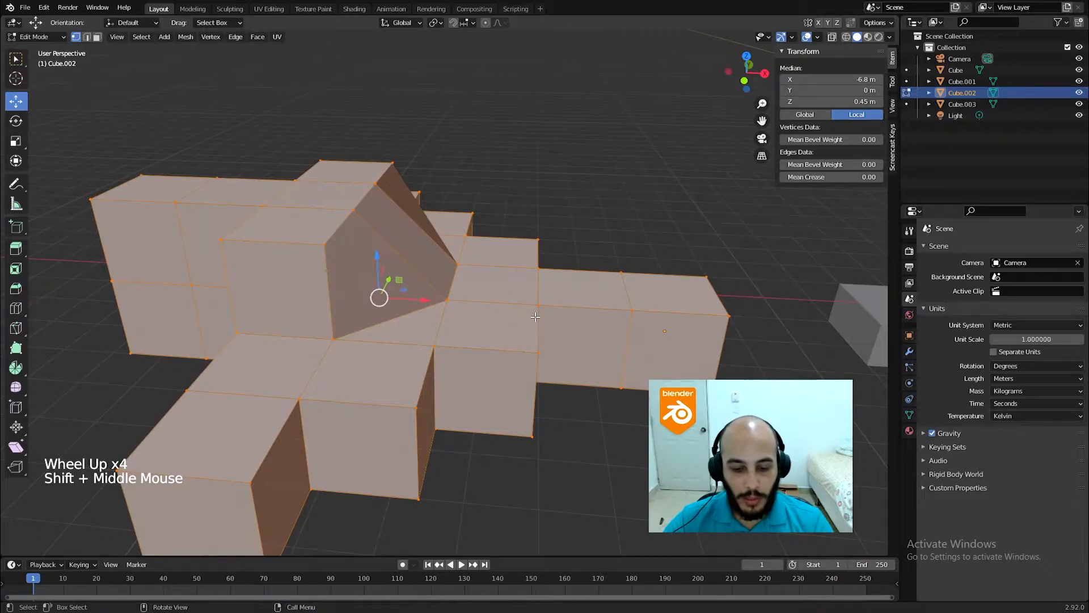
pyautogui.press('m')
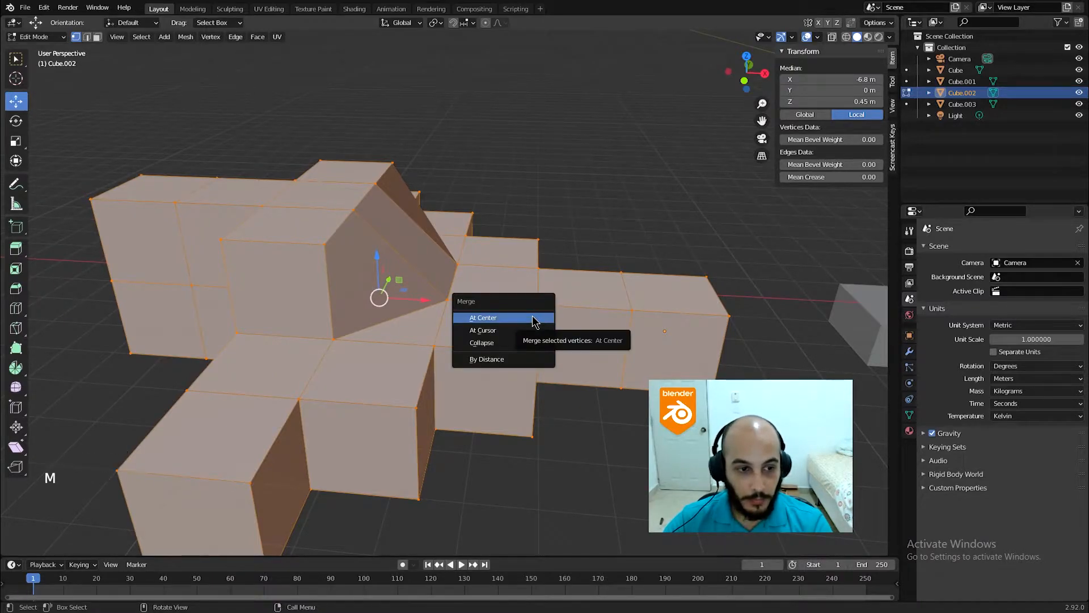
pyautogui.click(498, 361)
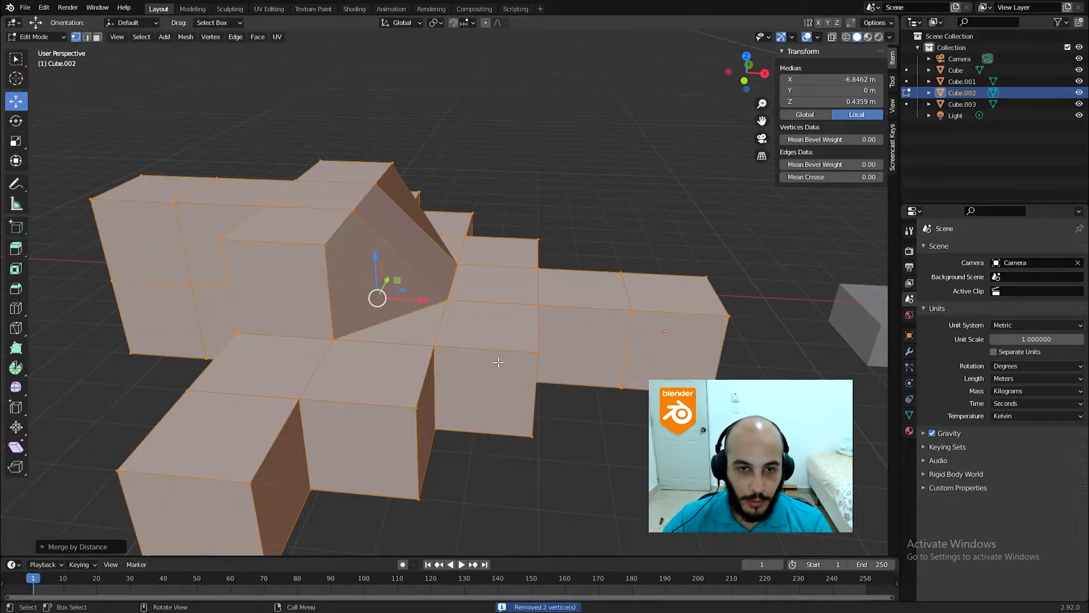
# Try pulling the ramp's foot vertex at Y -1 m along the X axis, and undo the move.
pyautogui.scroll(8, 445, 313)
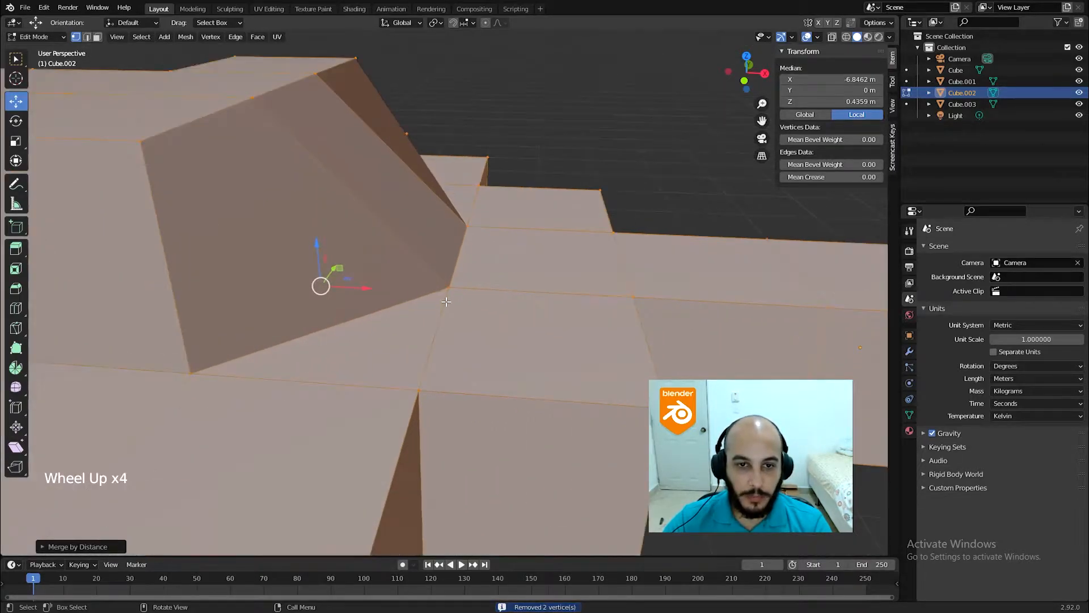
pyautogui.click(452, 273)
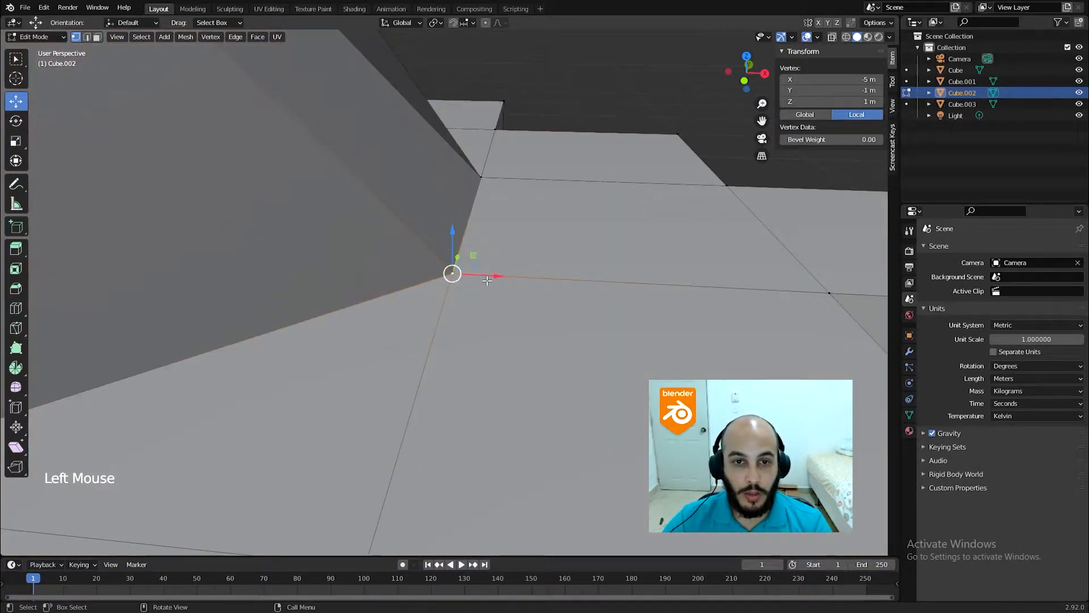
pyautogui.moveTo(497, 280); pyautogui.dragTo(408, 304)
pyautogui.hotkey('ctrl', 'z')
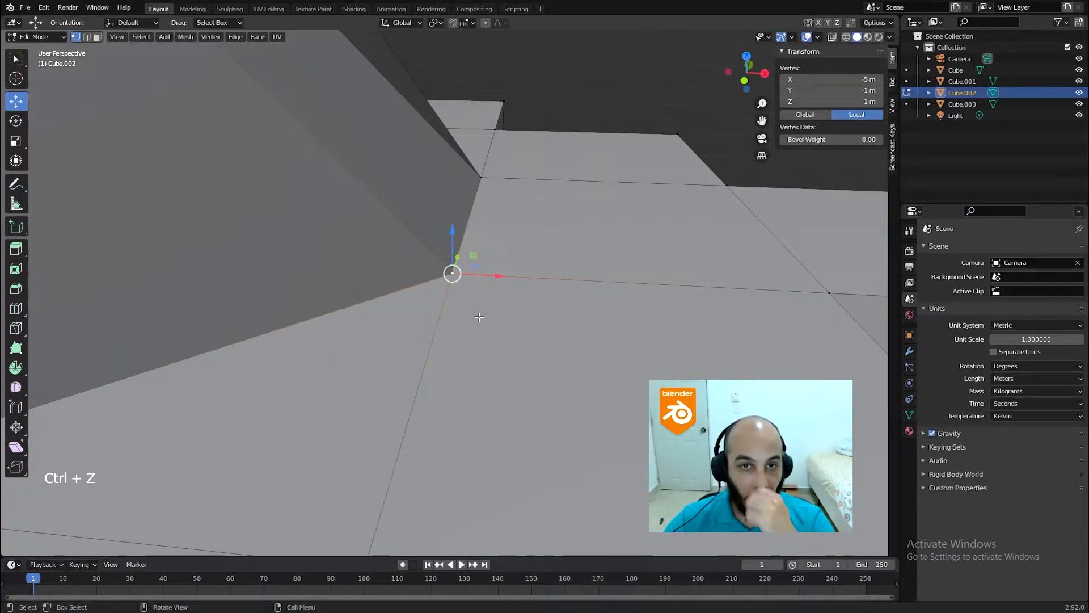
# Examine the ramp and the slanted faces beside it from above, from both sides and from below.
pyautogui.scroll(-9, 479, 317)
pyautogui.moveTo(485, 319); pyautogui.dragTo(494, 265, button='middle')
pyautogui.scroll(2, 498, 306)
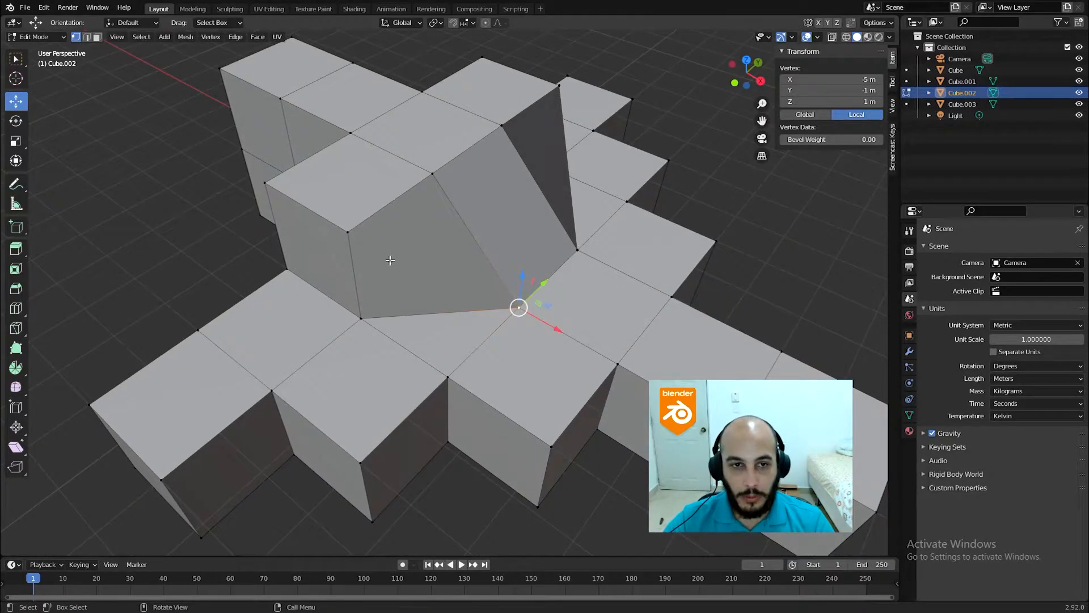
pyautogui.keyDown('shift'); pyautogui.moveTo(535, 311); pyautogui.dragTo(561, 279, button='middle'); pyautogui.keyUp('shift')
pyautogui.moveTo(561, 278); pyautogui.dragTo(384, 233, button='middle')
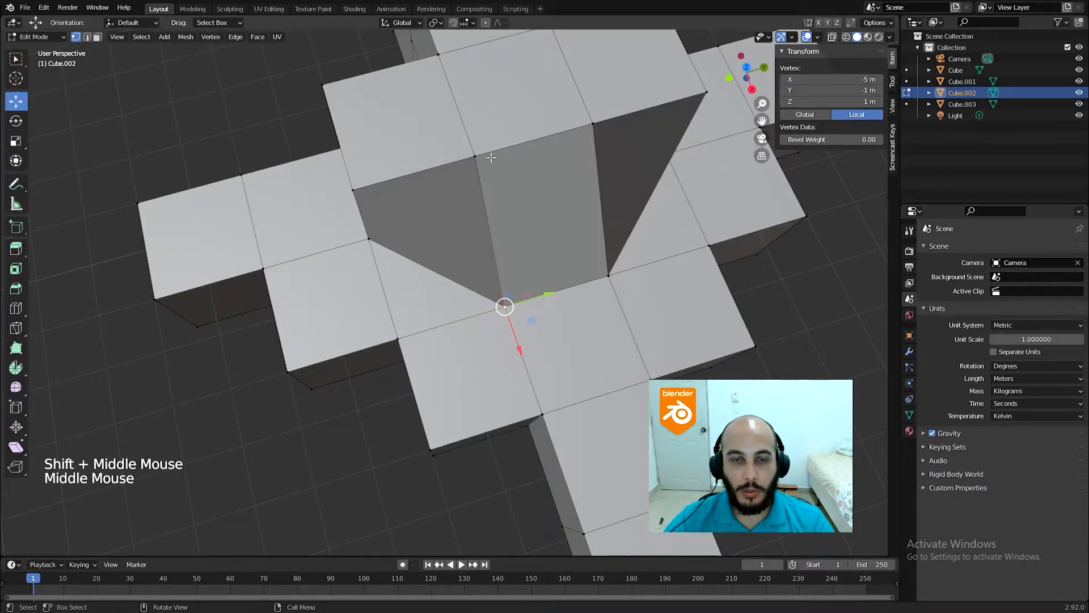
pyautogui.moveTo(464, 164)
pyautogui.mouseDown(button='middle')
pyautogui.moveTo(493, 108)
pyautogui.moveTo(446, 186)
pyautogui.moveTo(454, 165)
pyautogui.mouseUp(button='middle')
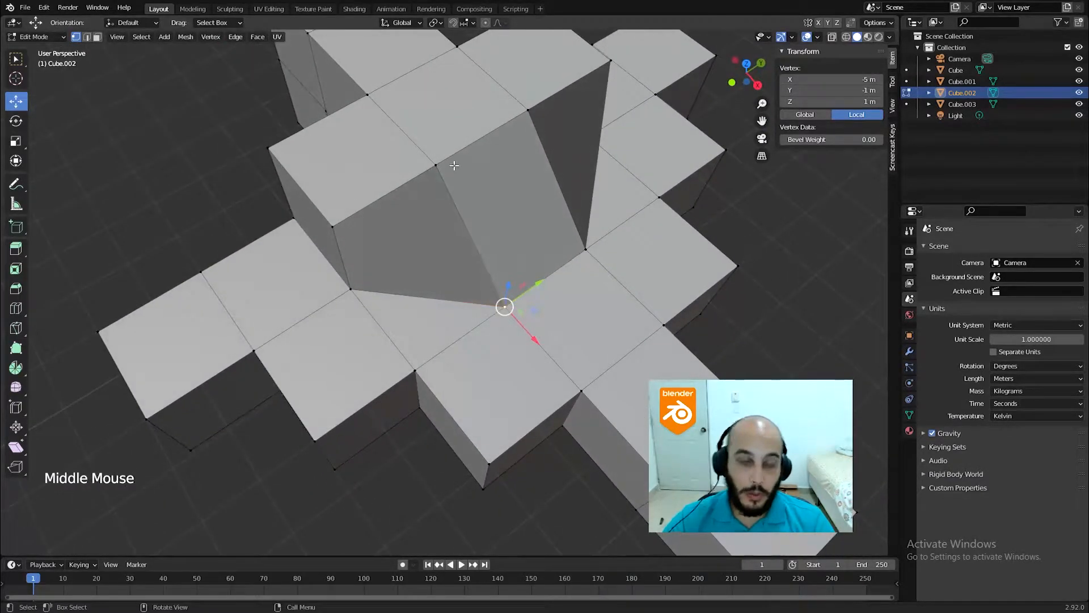
pyautogui.moveTo(355, 284); pyautogui.dragTo(152, 270, button='middle')
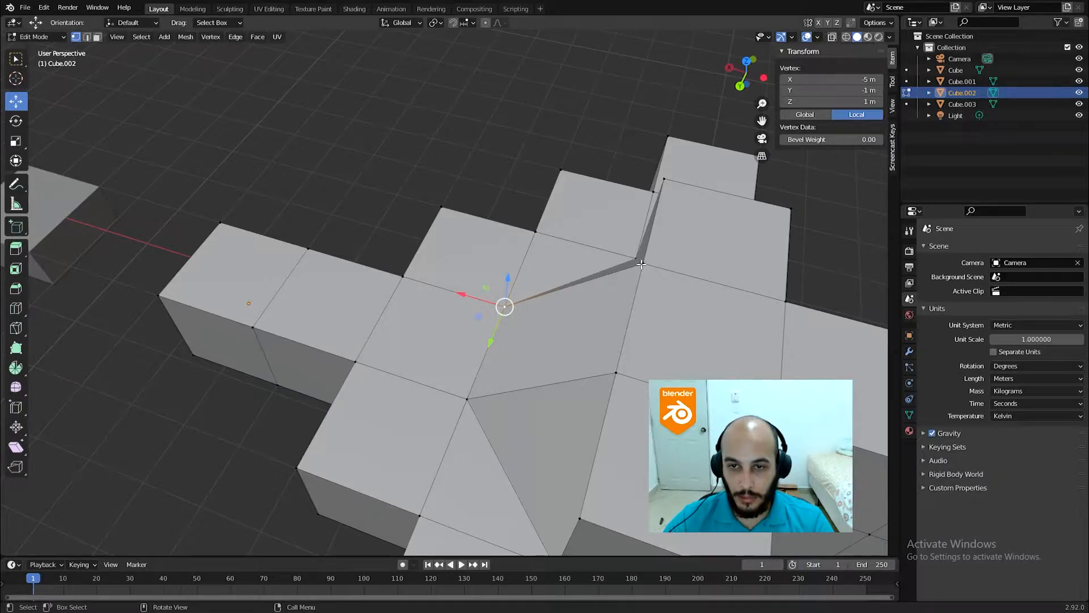
pyautogui.moveTo(624, 259); pyautogui.dragTo(521, 316, button='middle')
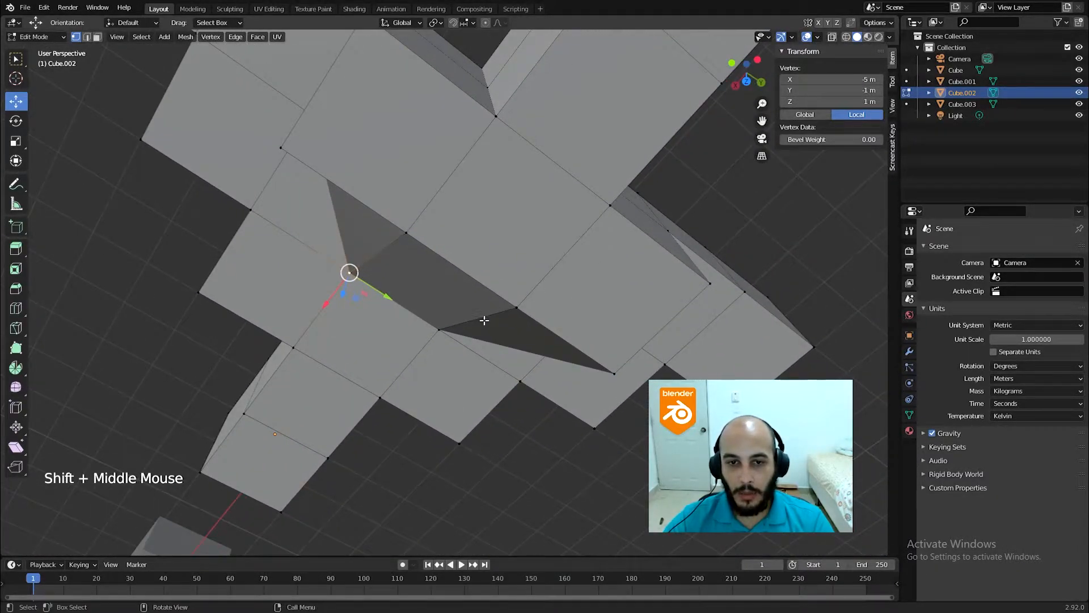
# Try a knife cut on the slanted face beside the ramp, from the raised row's Y 3 m top corner to the ramp's foot vertex.
pyautogui.click(441, 335)
pyautogui.keyDown('shift'); pyautogui.click(516, 306); pyautogui.keyUp('shift')
pyautogui.keyDown('shift'); pyautogui.click(614, 374); pyautogui.keyUp('shift')
pyautogui.moveTo(615, 373); pyautogui.dragTo(584, 253, button='middle')
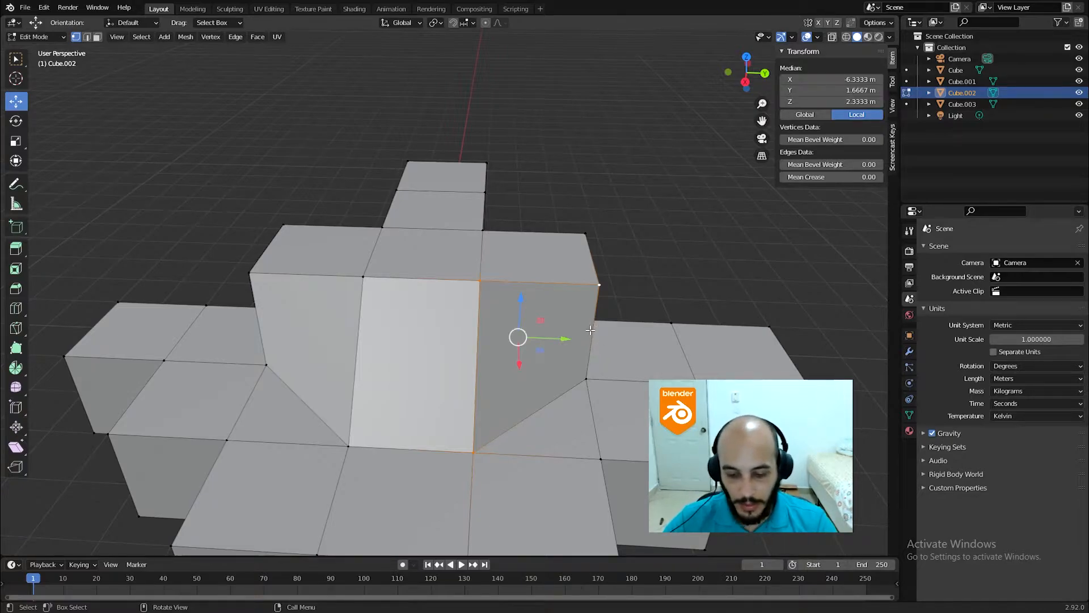
pyautogui.press('k')
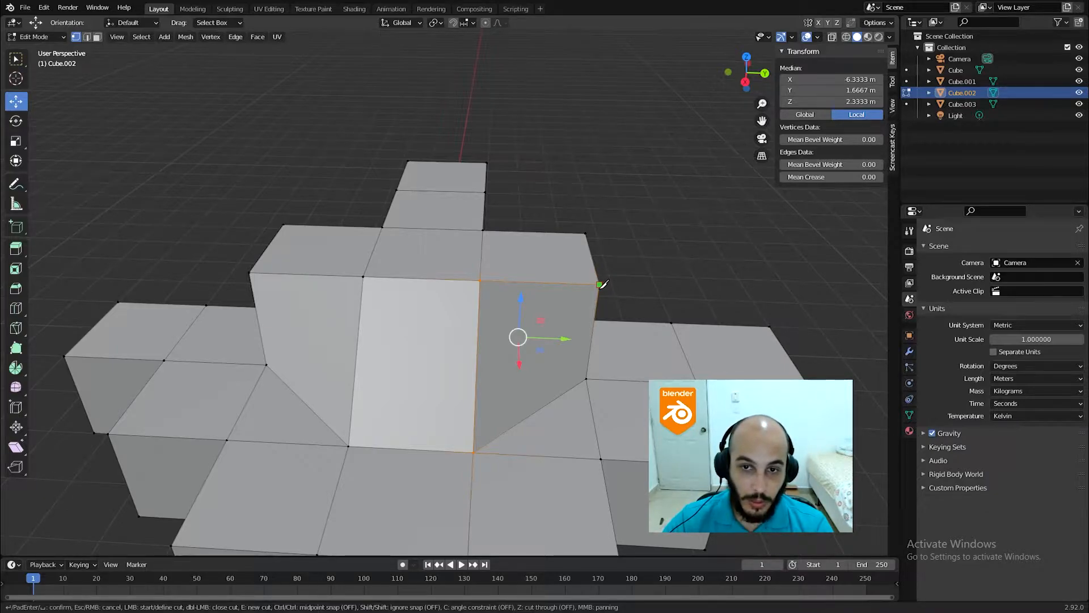
pyautogui.click(600, 284)
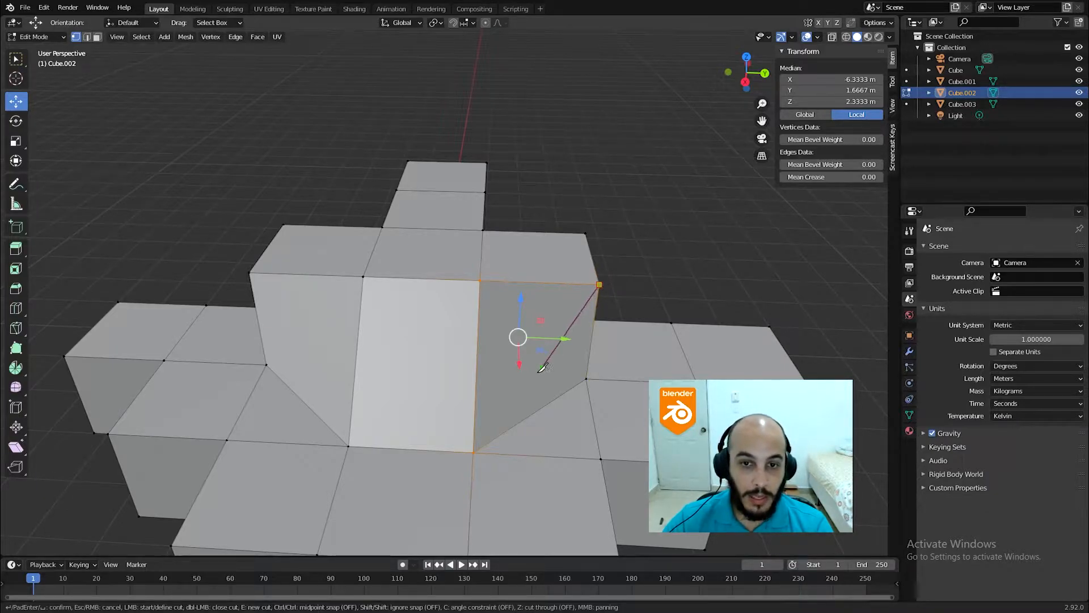
pyautogui.click(474, 451)
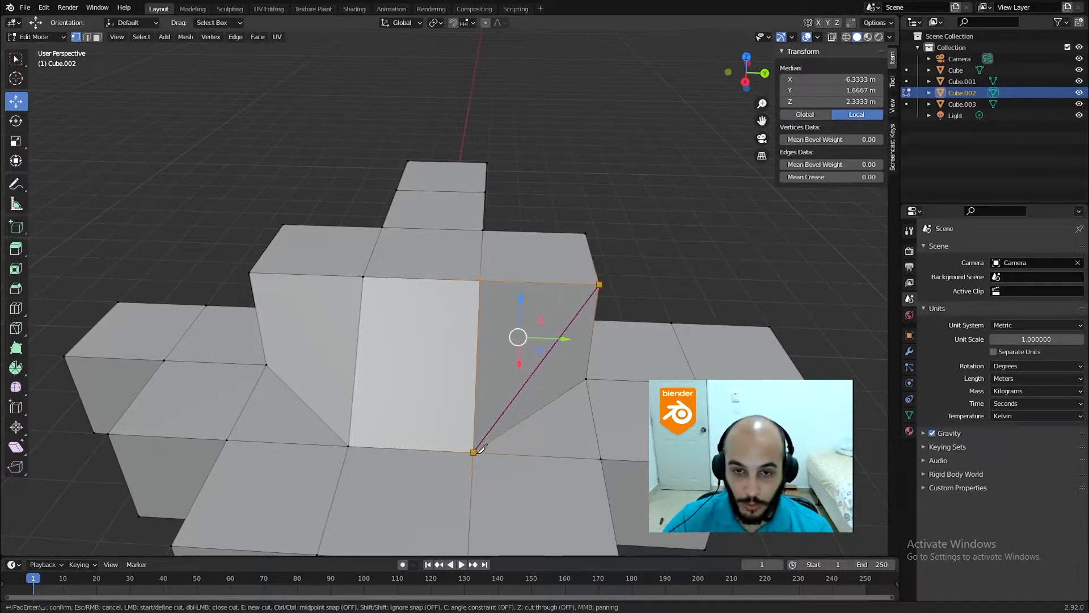
pyautogui.click(476, 451)
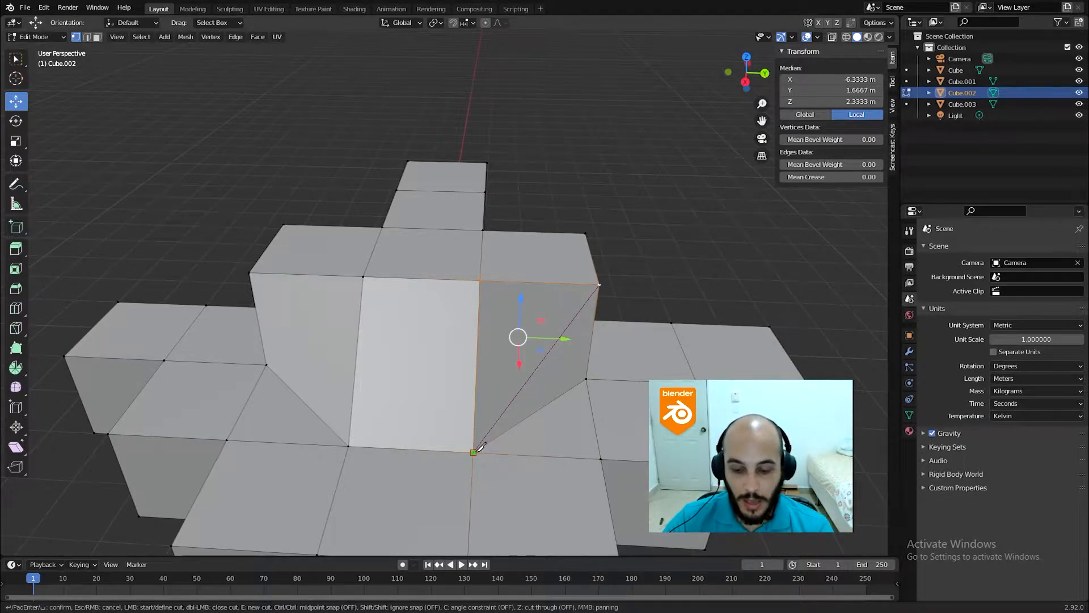
pyautogui.press('Return')
# Try the matching diagonal knife cut on the slanted face at the raised row's negative Y end, and undo both cuts.
pyautogui.moveTo(487, 445); pyautogui.dragTo(267, 301, button='middle')
pyautogui.press('k')
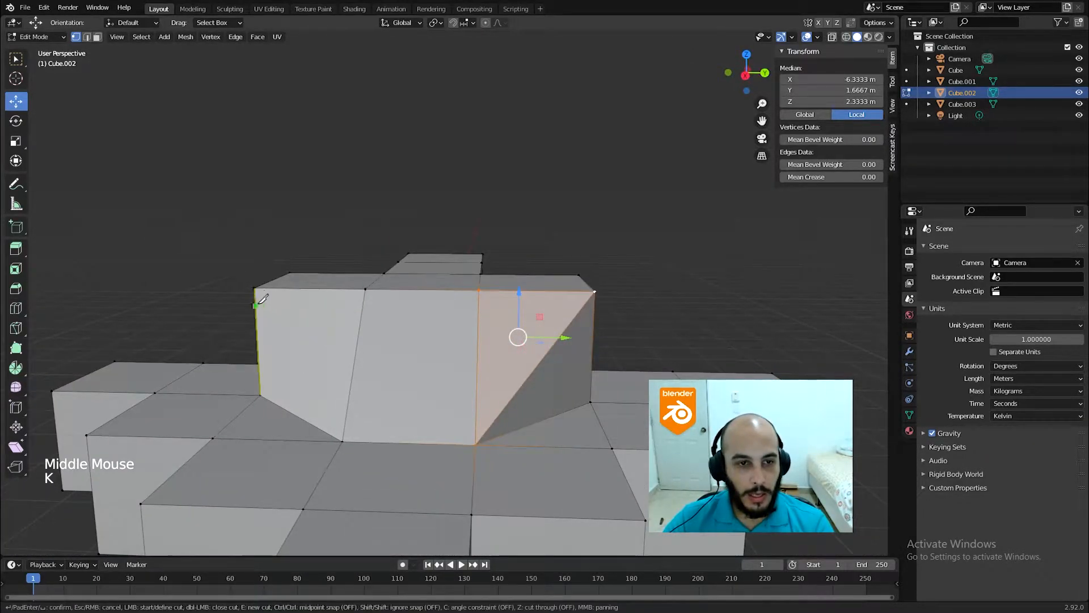
pyautogui.click(254, 288)
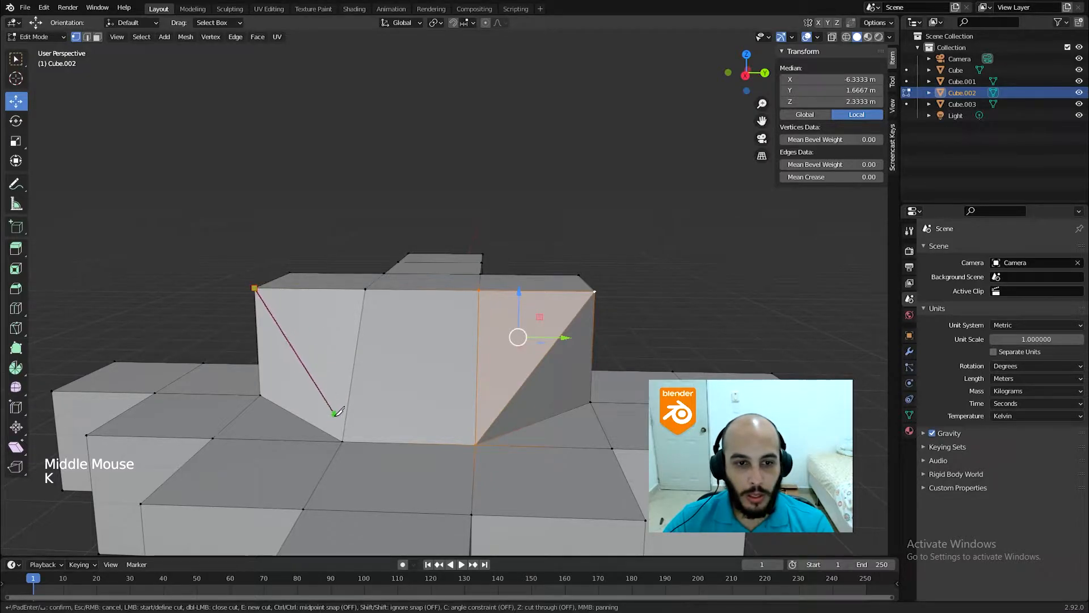
pyautogui.click(343, 438)
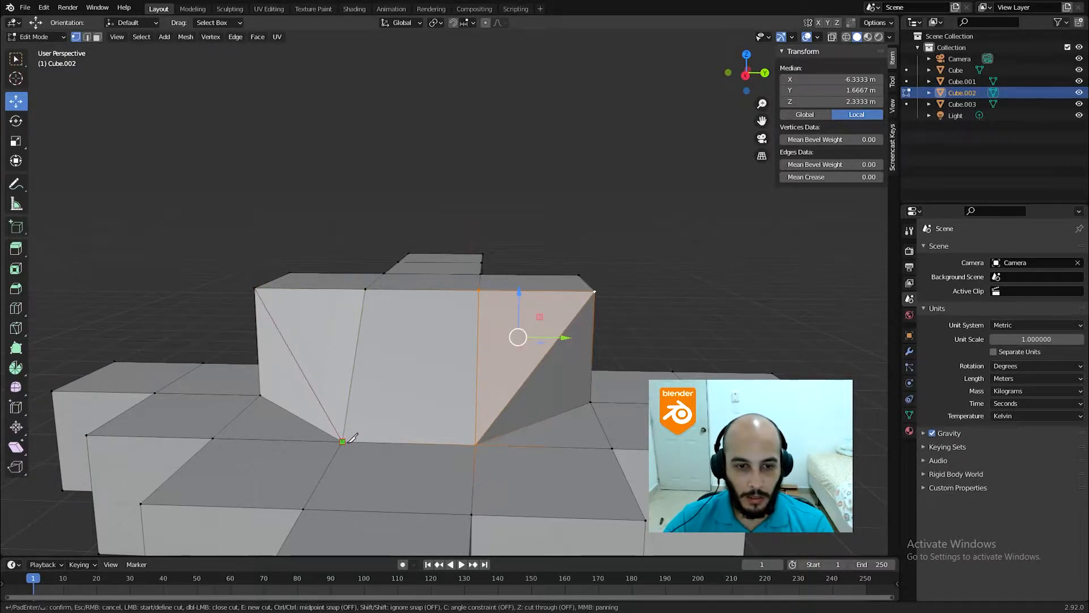
pyautogui.press('Return')
pyautogui.moveTo(368, 435); pyautogui.dragTo(458, 395, button='middle')
pyautogui.hotkey('ctrl', 'z')
pyautogui.hotkey('ctrl', 'z')
pyautogui.hotkey('ctrl', 'z')
# Knife-cut the slanted face at the raised row's positive Y end from its outer base corner to the ramp's top corner.
pyautogui.press('k')
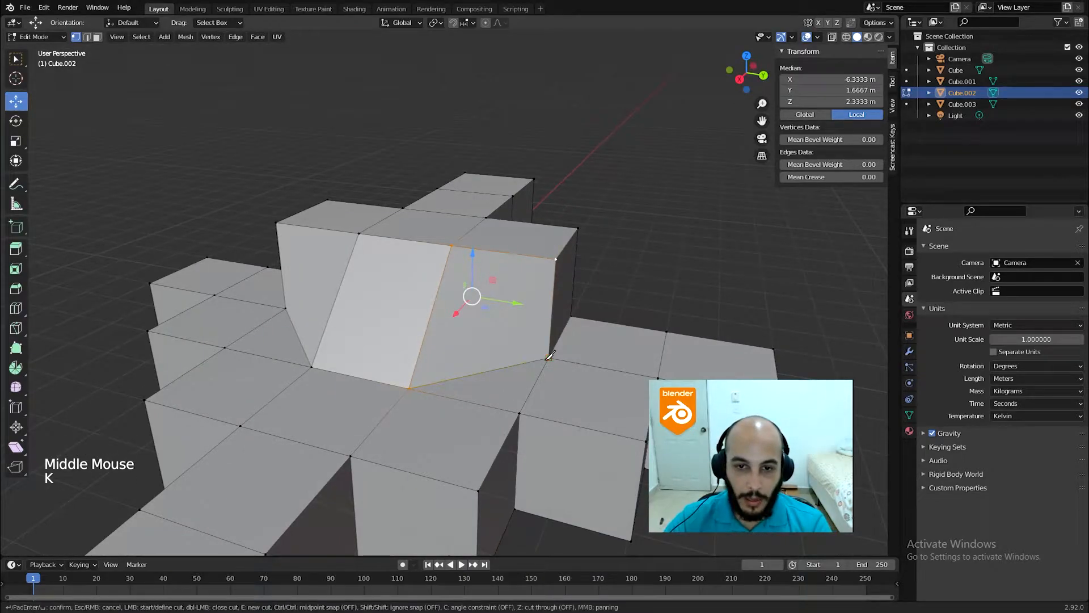
pyautogui.click(548, 357)
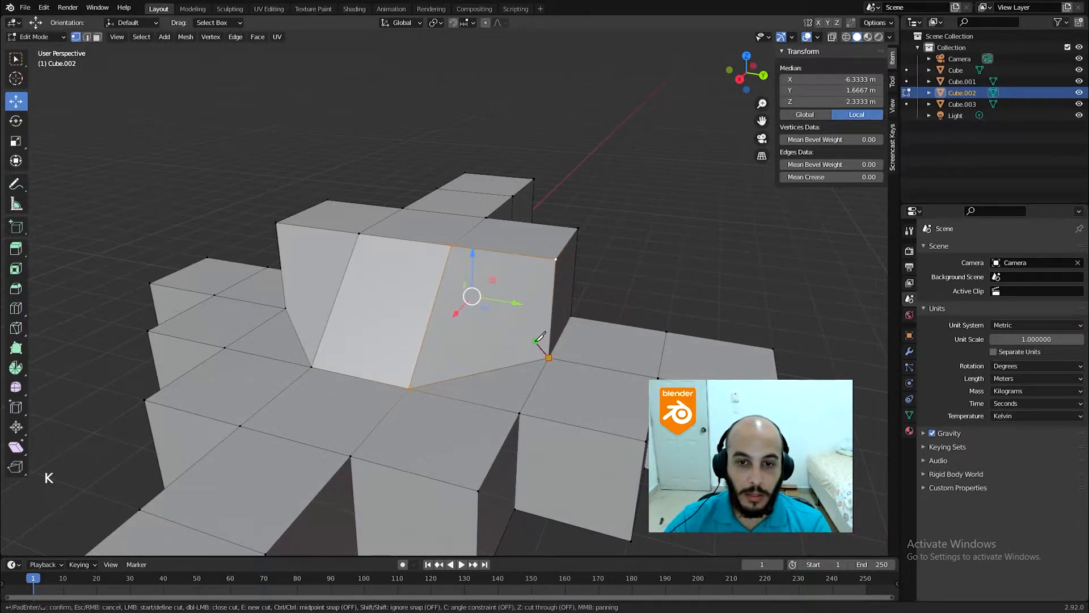
pyautogui.click(548, 357)
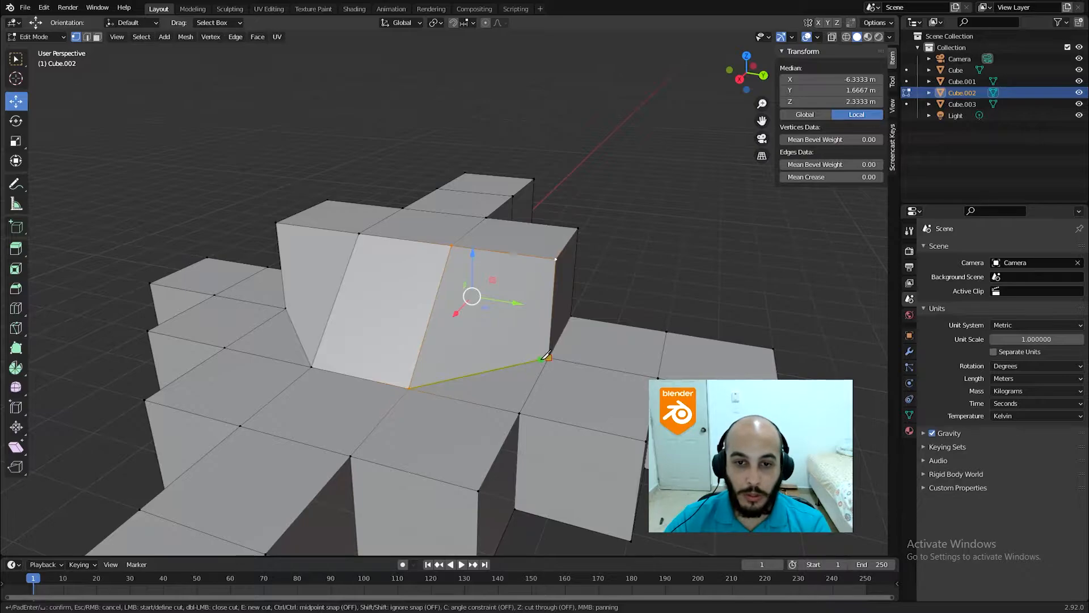
pyautogui.click(454, 246)
pyautogui.press('Return')
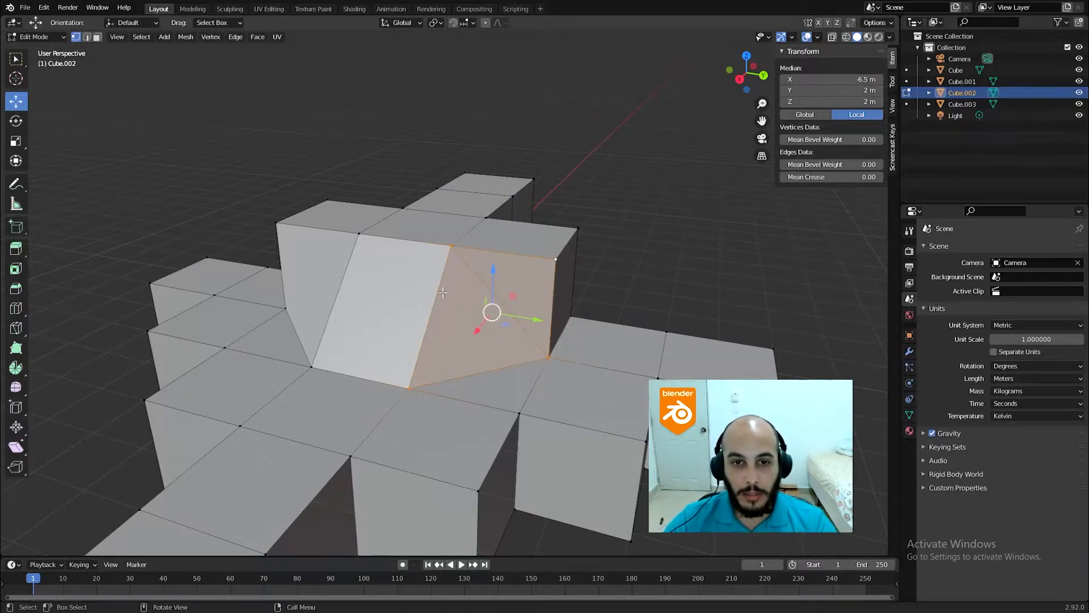
# Knife-cut the slanted face at the raised row's negative Y end from its outer base corner to the ramp's top corner.
pyautogui.moveTo(385, 322); pyautogui.dragTo(280, 443, button='middle')
pyautogui.press('k')
pyautogui.click(229, 355)
pyautogui.click(320, 268)
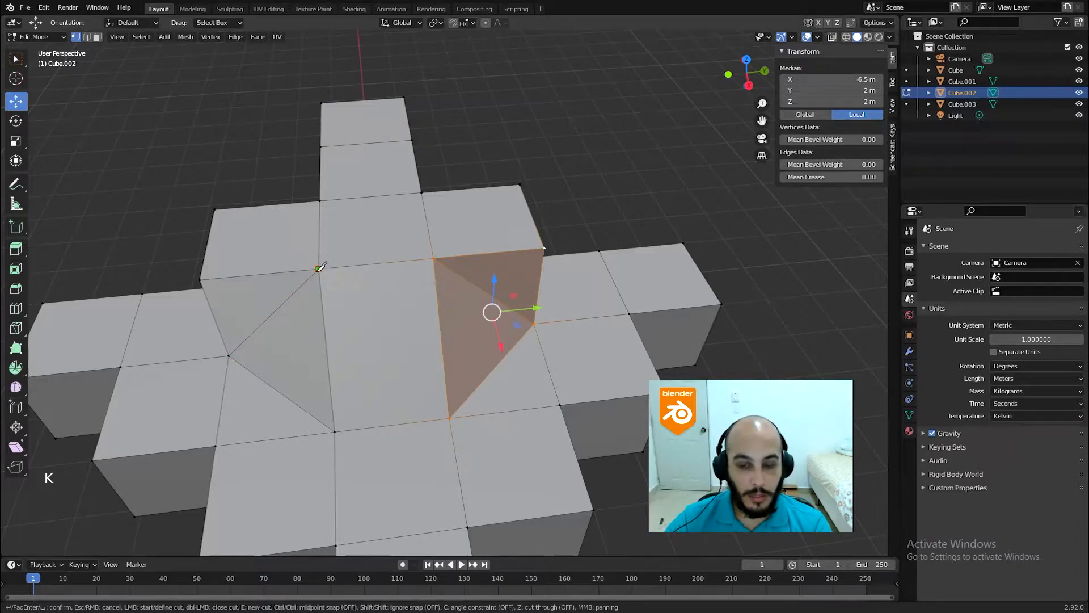
pyautogui.press('Return')
# Move the outer top vertex pairs at both ends of the raised row inward along Y to Y -1 m and Y 1 m, forming side ramps.
pyautogui.scroll(-2, 334, 337)
pyautogui.moveTo(335, 337); pyautogui.dragTo(492, 344, button='middle')
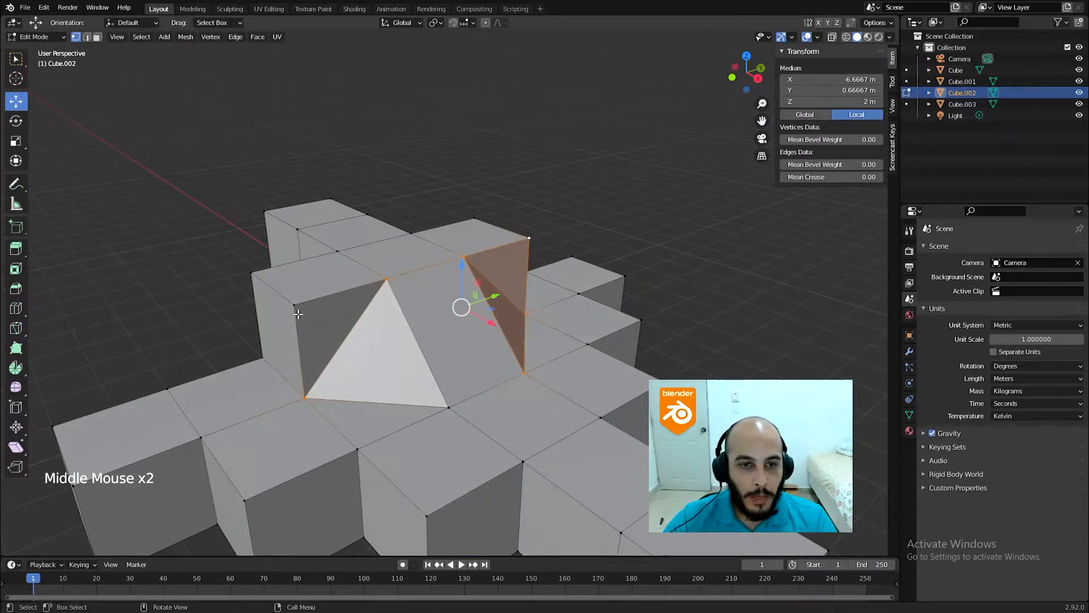
pyautogui.click(295, 305)
pyautogui.keyDown('shift'); pyautogui.click(252, 273); pyautogui.keyUp('shift')
pyautogui.moveTo(267, 281); pyautogui.dragTo(432, 271)
pyautogui.click(517, 242)
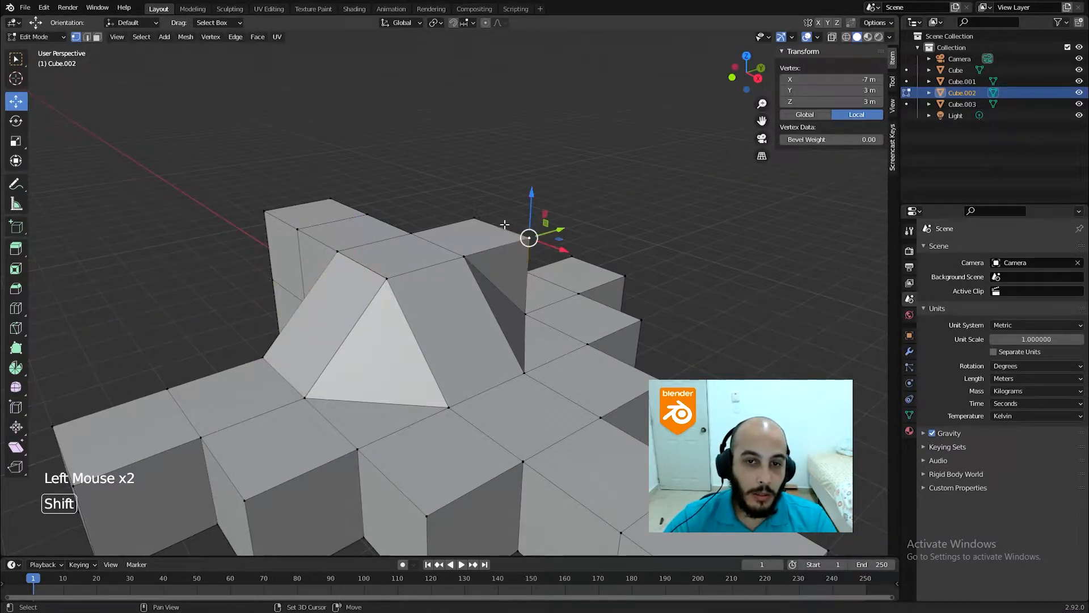
pyautogui.keyDown('shift'); pyautogui.click(483, 216); pyautogui.keyUp('shift')
pyautogui.keyDown('ctrl'); pyautogui.moveTo(530, 223); pyautogui.dragTo(465, 241); pyautogui.keyUp('ctrl')
# Merge the overlapping vertices at the new side ramps by applying a merge by distance to the whole mesh.
pyautogui.moveTo(466, 241); pyautogui.dragTo(470, 363, button='middle')
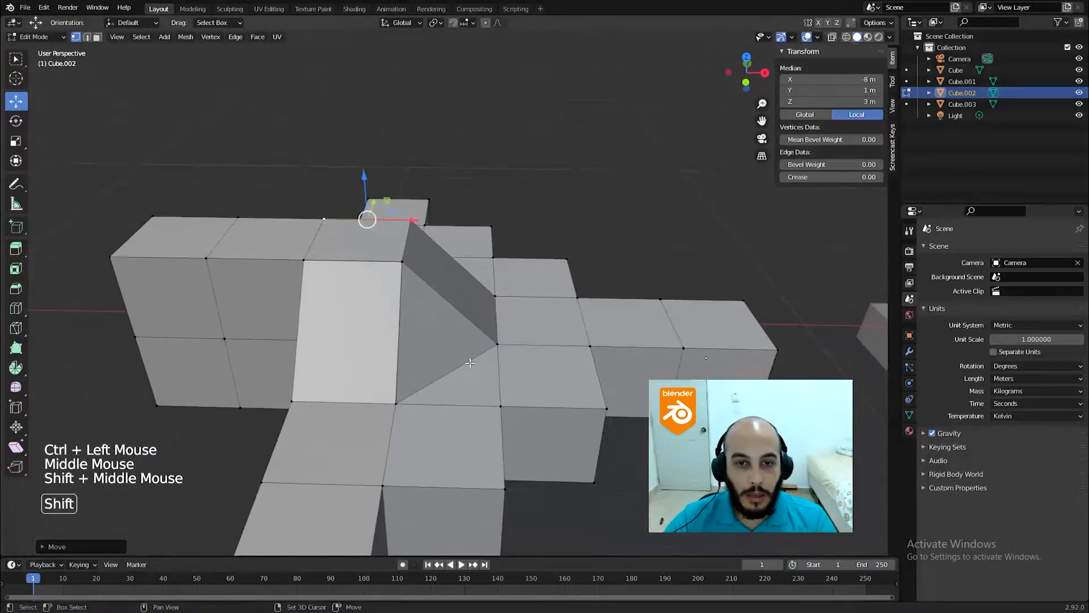
pyautogui.click(502, 337)
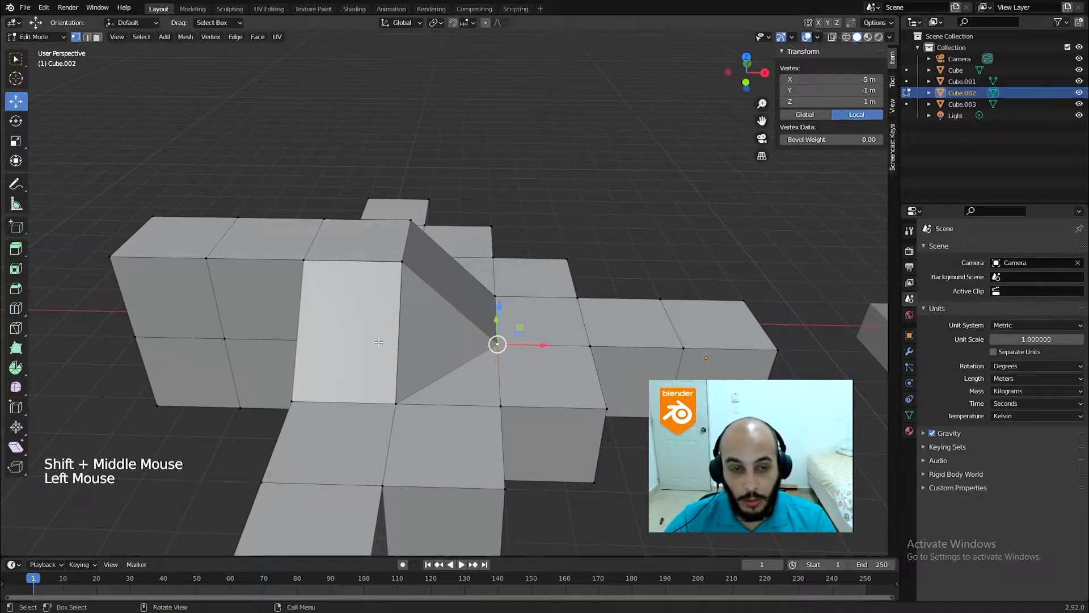
pyautogui.click(523, 405)
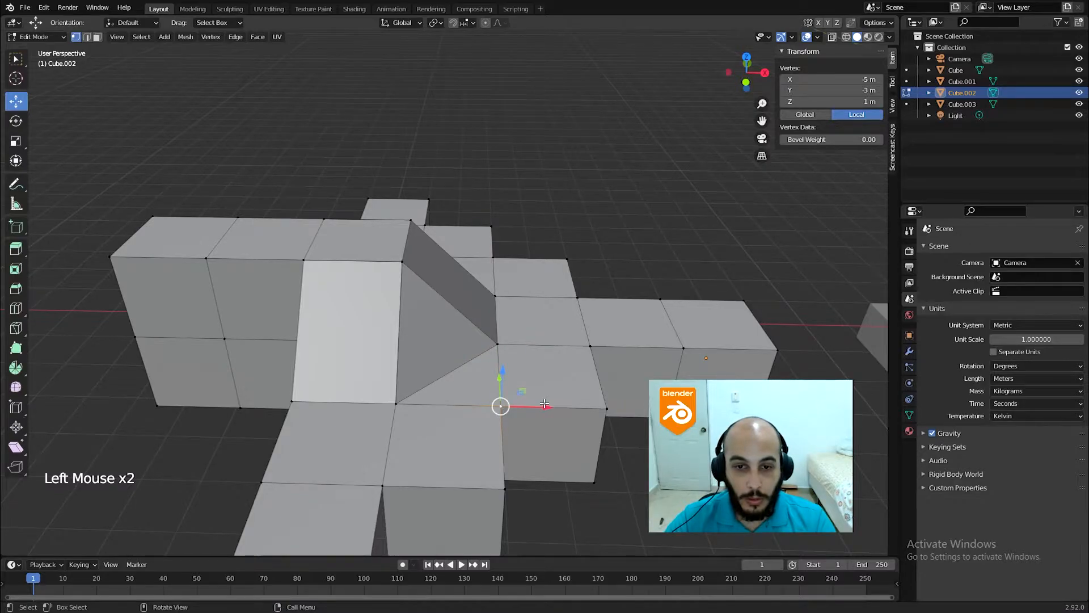
pyautogui.press('a')
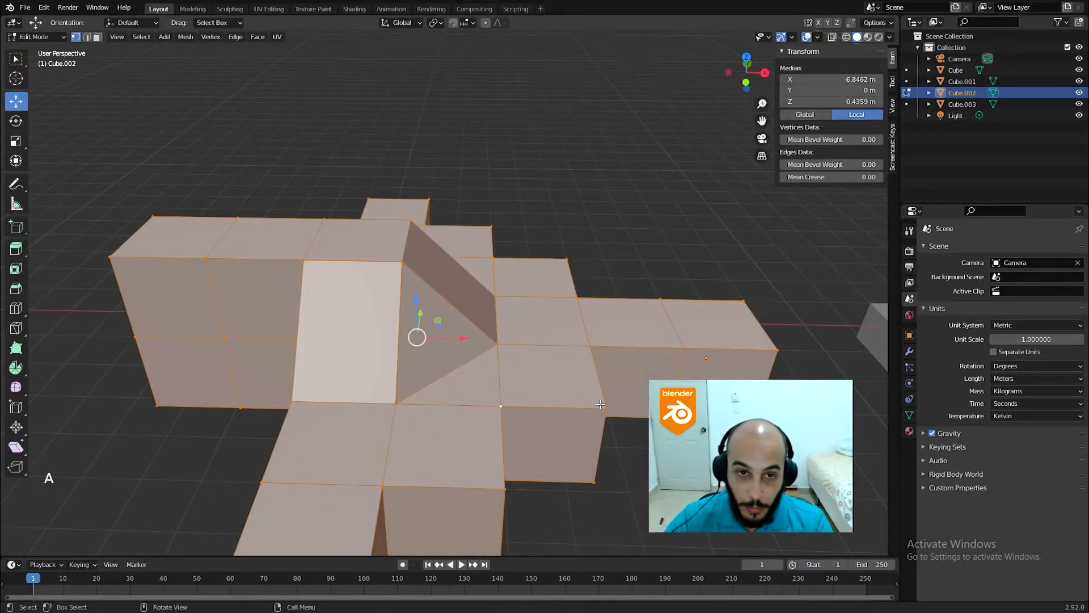
pyautogui.press('m')
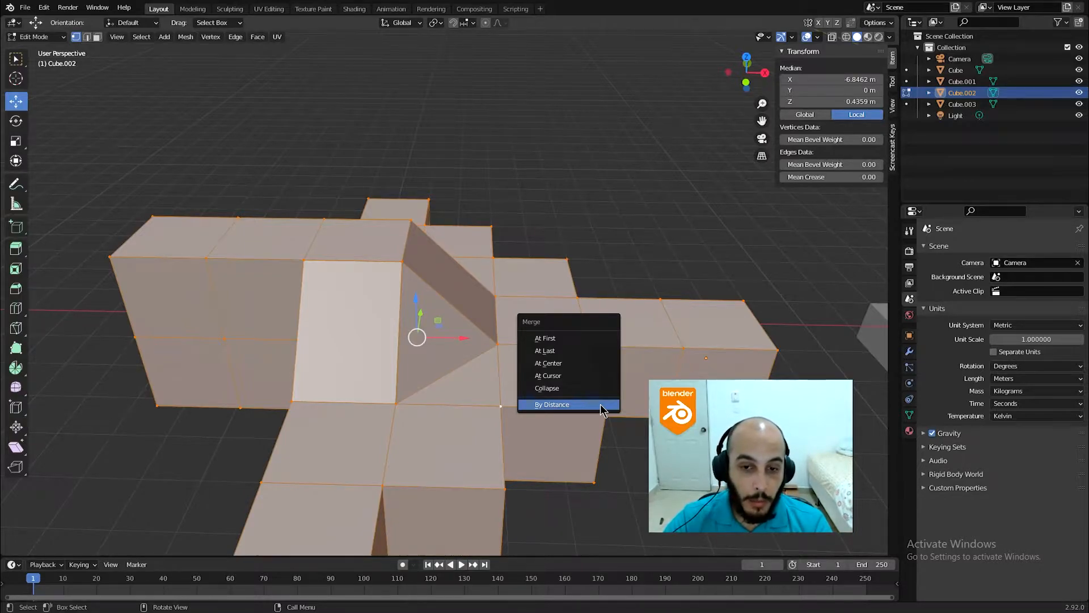
pyautogui.click(601, 409)
# Try moving the ramp's top corner vertex at X -7 m, Y -1 m with grid snapping.
pyautogui.moveTo(619, 357); pyautogui.dragTo(408, 271, button='middle')
pyautogui.click(407, 268)
pyautogui.keyDown('ctrl'); pyautogui.moveTo(414, 246); pyautogui.dragTo(447, 280); pyautogui.keyUp('ctrl')
pyautogui.moveTo(447, 281)
pyautogui.mouseDown(button='middle')
pyautogui.moveTo(398, 271)
pyautogui.moveTo(460, 290)
pyautogui.mouseUp(button='middle')
pyautogui.scroll(-2, 473, 294)
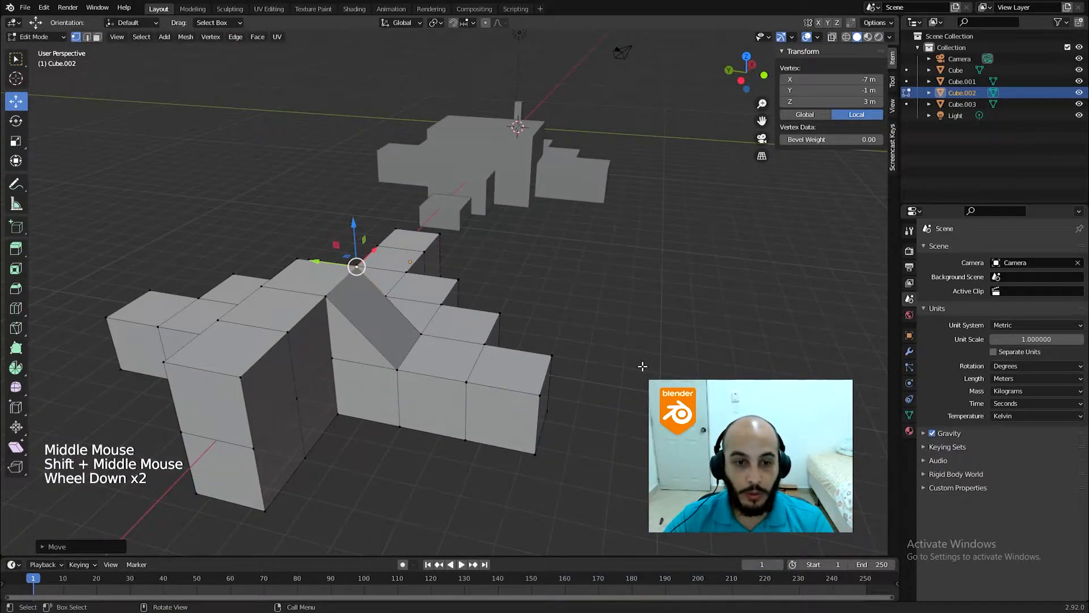
# Return to Object Mode and view the whole platform copy beside the other level pieces.
pyautogui.press('Tab')
pyautogui.moveTo(410, 352); pyautogui.dragTo(326, 351, button='middle')
pyautogui.scroll(-1, 326, 350)
pyautogui.moveTo(482, 381); pyautogui.dragTo(471, 359, button='middle')
pyautogui.scroll(-3, 577, 381)
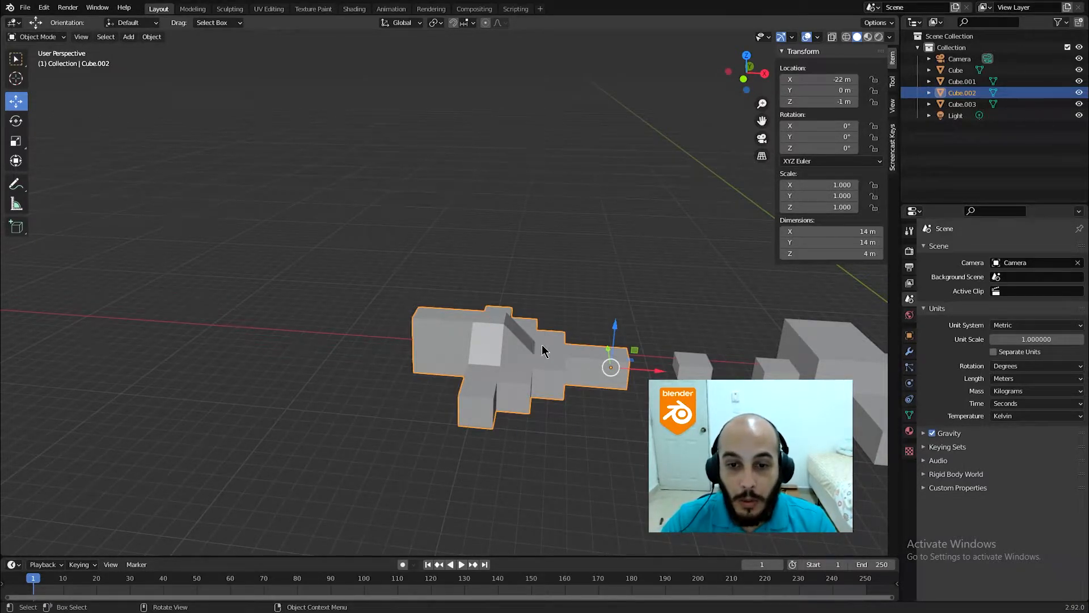
# Try moving the person-height reference block along X to -6 m across the first platform, and undo the move.
pyautogui.keyDown('shift'); pyautogui.moveTo(597, 367); pyautogui.dragTo(620, 340, button='middle'); pyautogui.keyUp('shift')
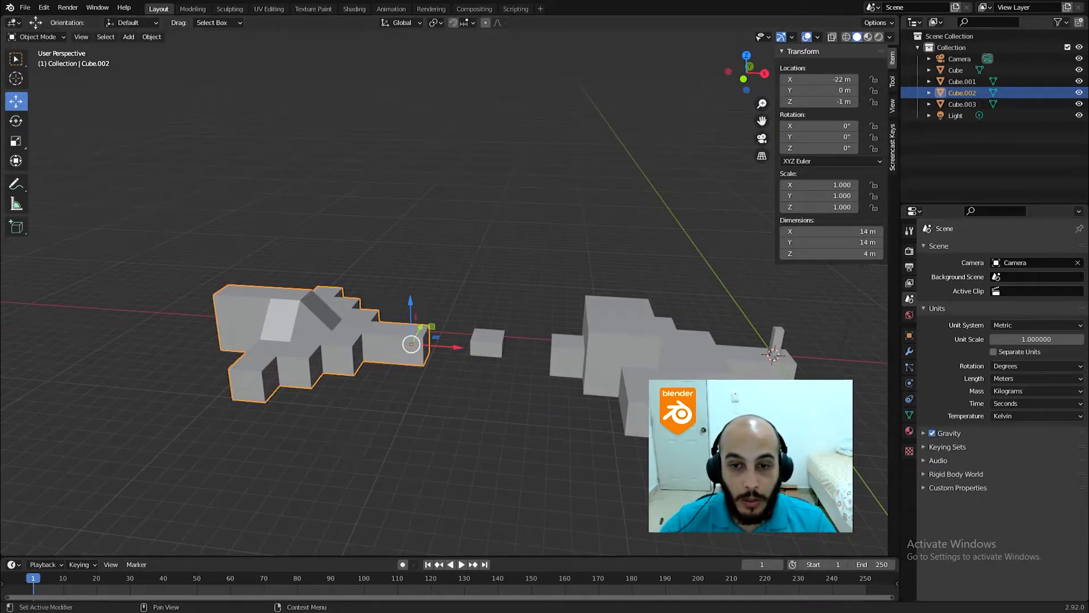
pyautogui.scroll(3, 757, 356)
pyautogui.keyDown('shift'); pyautogui.moveTo(757, 356); pyautogui.dragTo(660, 367, button='middle'); pyautogui.keyUp('shift')
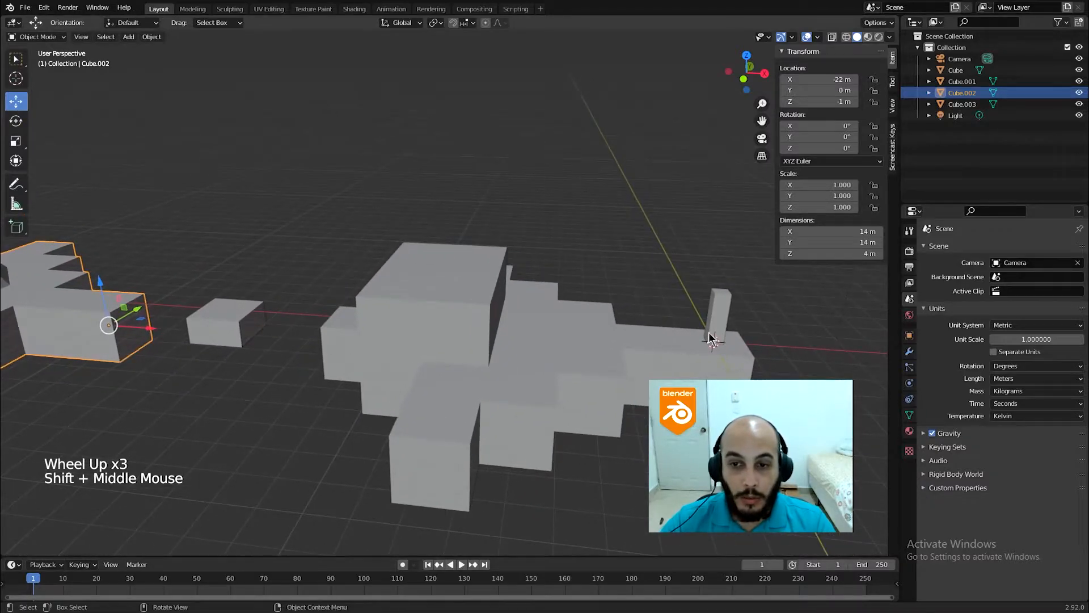
pyautogui.click(719, 309)
pyautogui.keyDown('ctrl'); pyautogui.moveTo(768, 325); pyautogui.dragTo(573, 353); pyautogui.keyUp('ctrl')
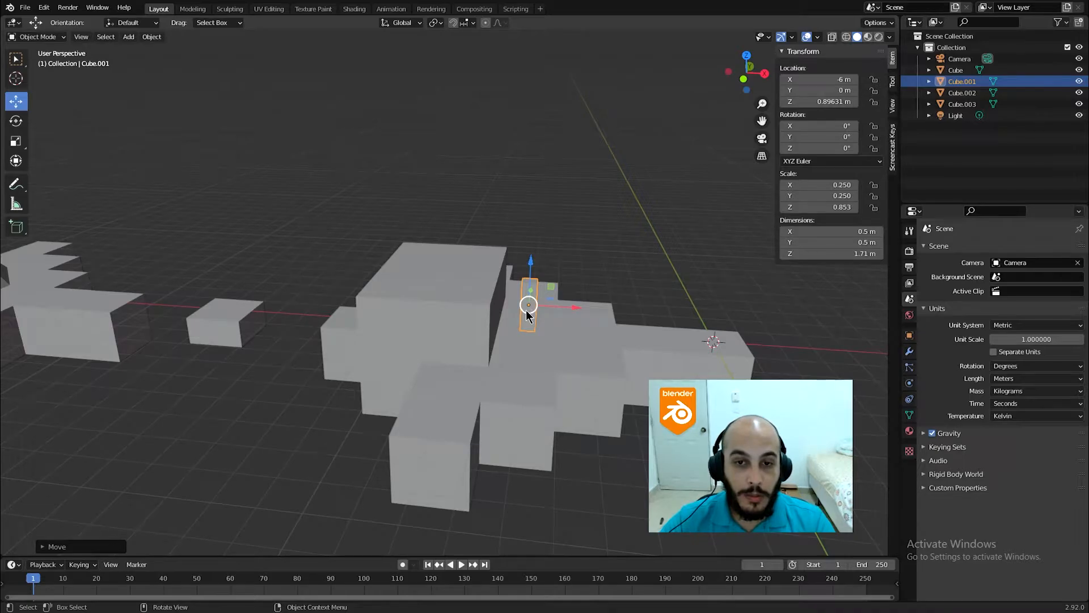
pyautogui.hotkey('ctrl', 'z')
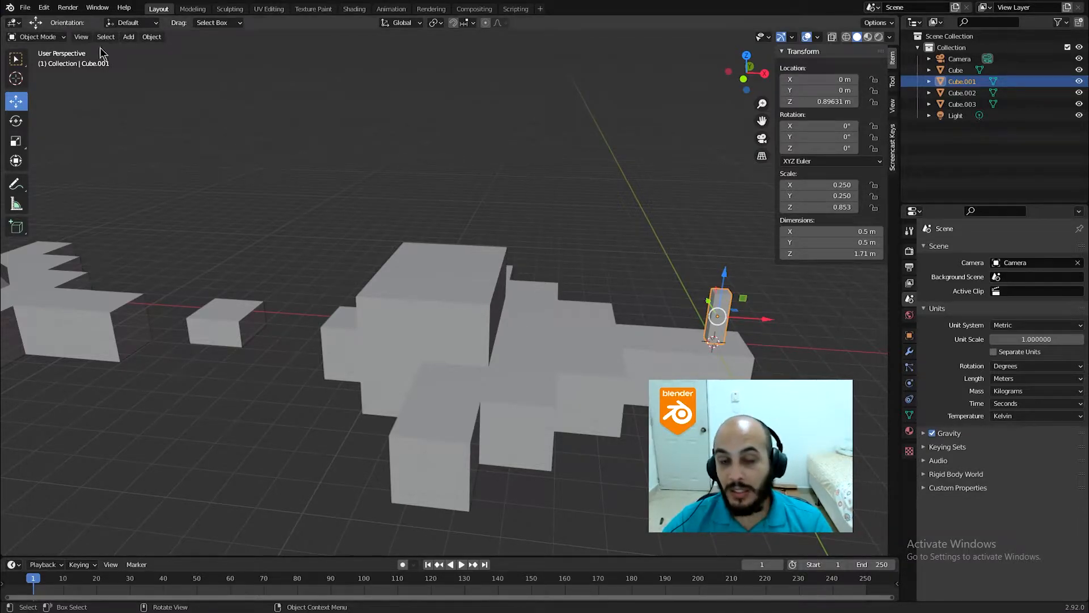
# On the first platform, move the raised block's top edge row at X -7 m along X to -9 m, forming a ramp.
pyautogui.click(464, 311)
pyautogui.press('Tab')
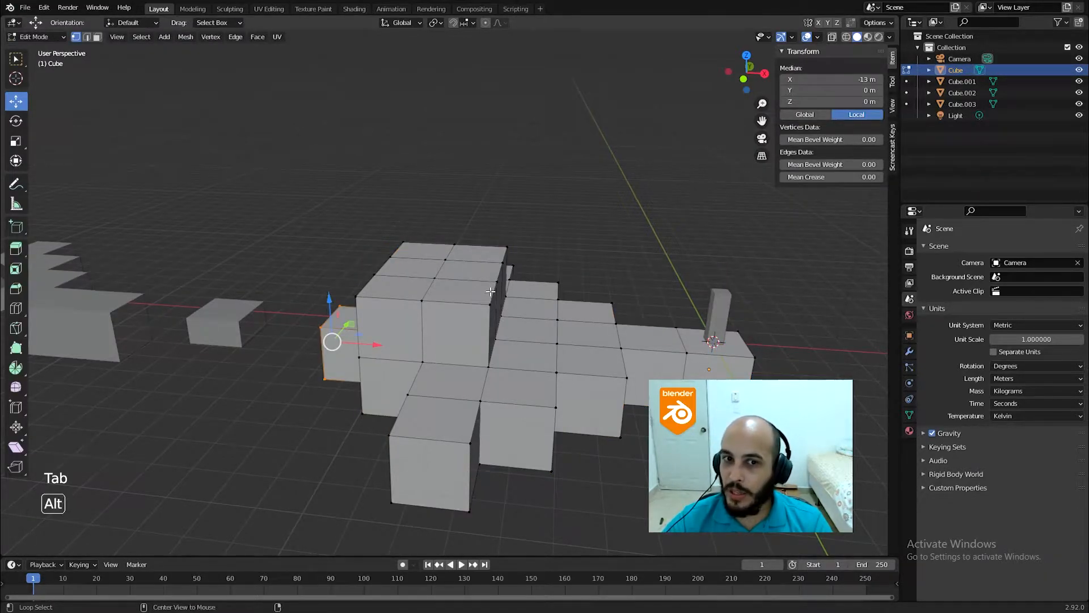
pyautogui.keyDown('alt'); pyautogui.click(496, 289); pyautogui.keyUp('alt')
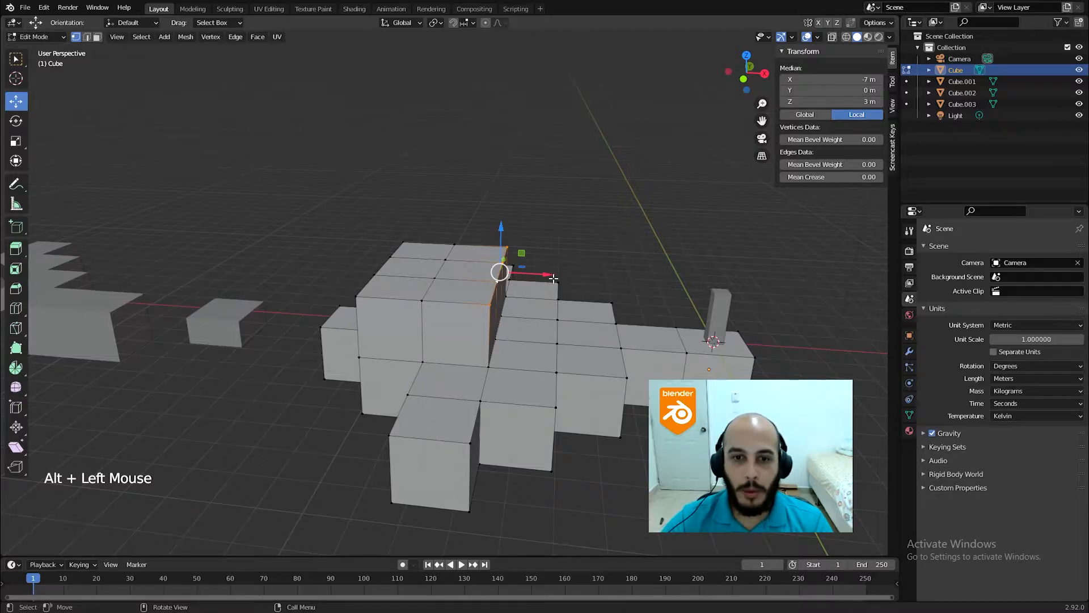
pyautogui.moveTo(544, 276); pyautogui.dragTo(477, 275)
pyautogui.keyDown('shift'); pyautogui.moveTo(477, 275); pyautogui.dragTo(571, 299, button='middle'); pyautogui.keyUp('shift')
pyautogui.scroll(2, 539, 301)
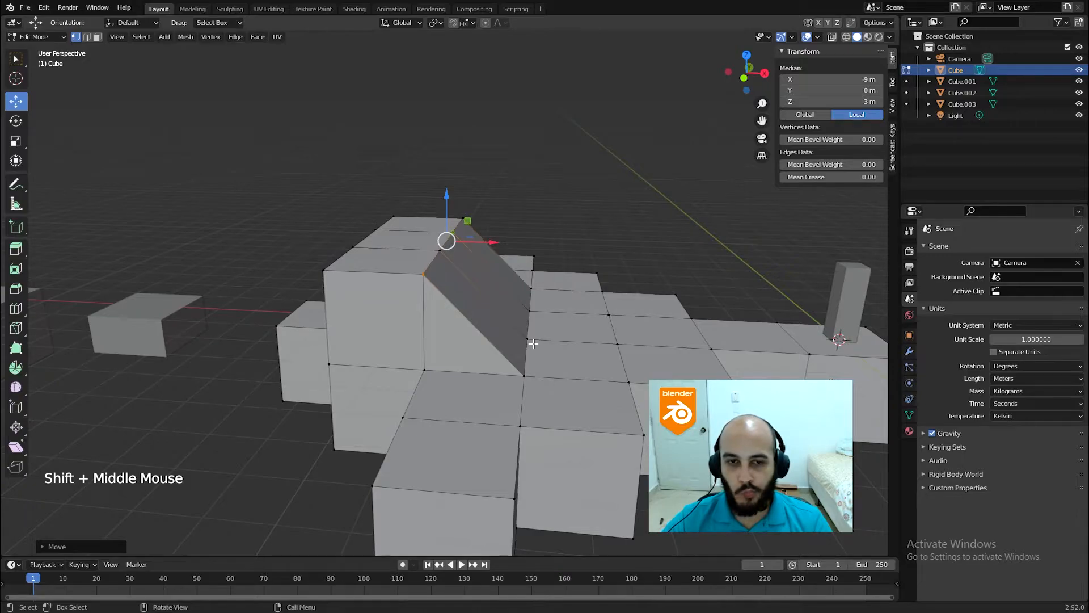
# Merge the first platform's overlapping vertices by distance across the whole mesh and return to Object Mode.
pyautogui.press('a')
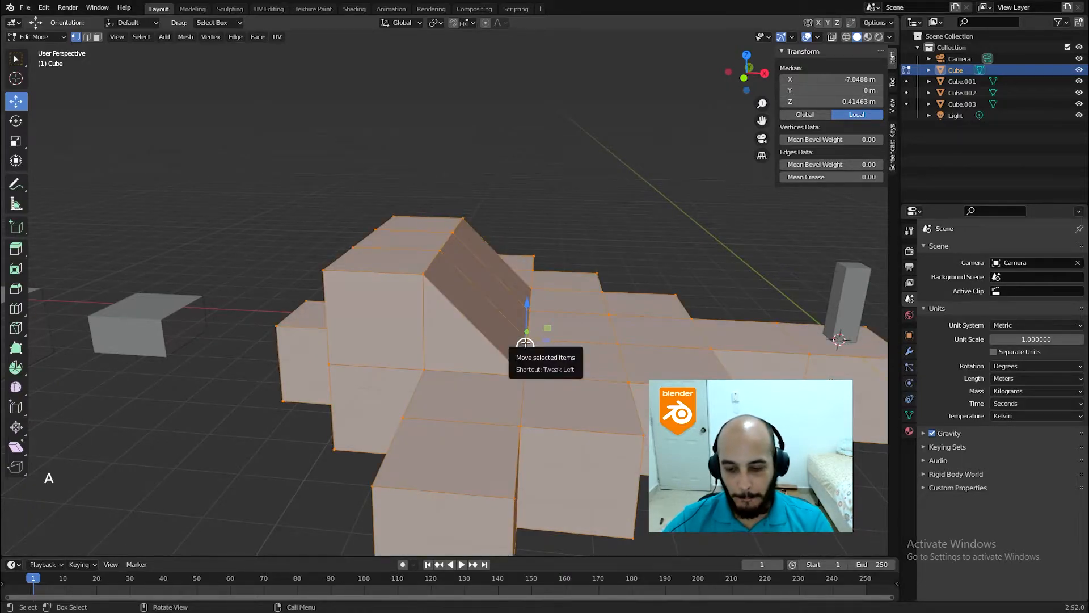
pyautogui.press('m')
pyautogui.click(522, 338)
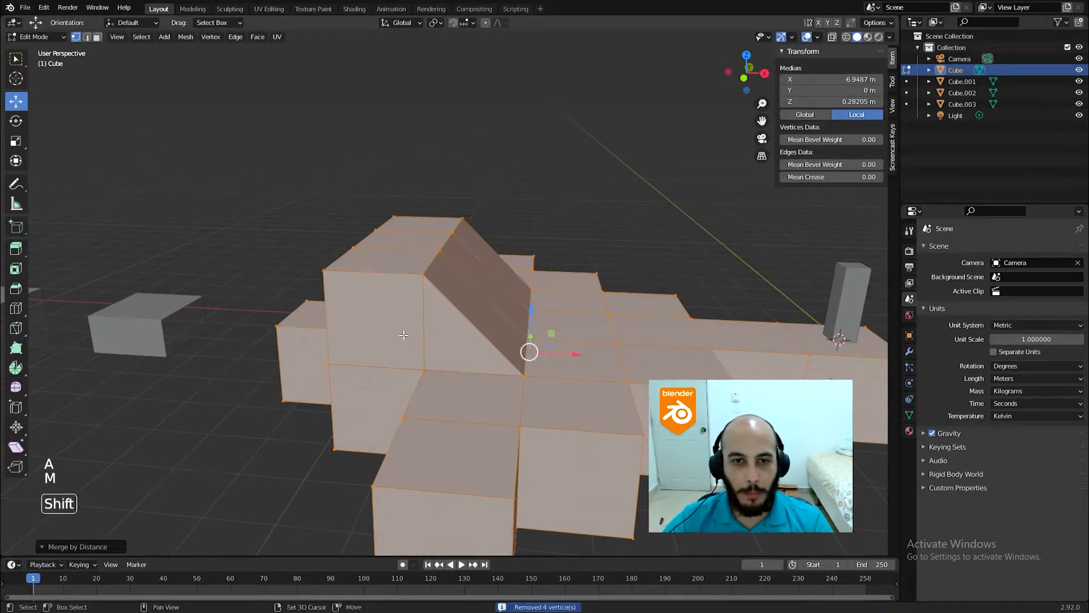
pyautogui.keyDown('shift'); pyautogui.moveTo(527, 352); pyautogui.dragTo(649, 363, button='middle'); pyautogui.keyUp('shift')
pyautogui.scroll(-4, 649, 363)
pyautogui.keyDown('shift'); pyautogui.moveTo(367, 341); pyautogui.dragTo(678, 376, button='middle'); pyautogui.keyUp('shift')
pyautogui.press('Tab')
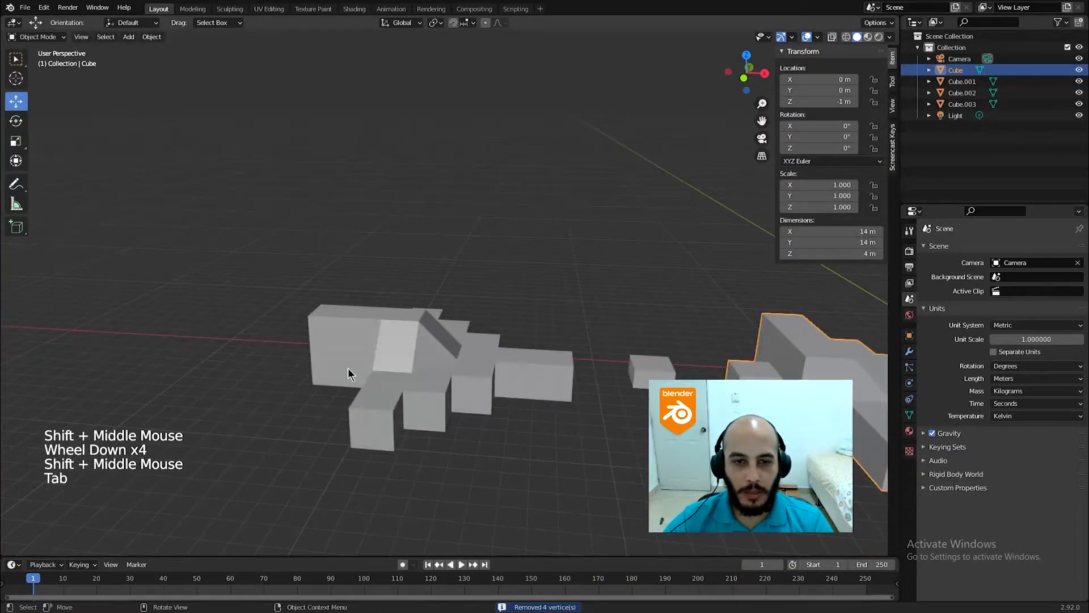
# Add a 2 m cube and move it along X to -41 m, beyond the far platform copy.
pyautogui.click(446, 350)
pyautogui.keyDown('shift'); pyautogui.moveTo(446, 350); pyautogui.dragTo(278, 374, button='middle'); pyautogui.keyUp('shift')
pyautogui.scroll(2, 532, 372)
pyautogui.scroll(1, 532, 372)
pyautogui.scroll(-3, 611, 388)
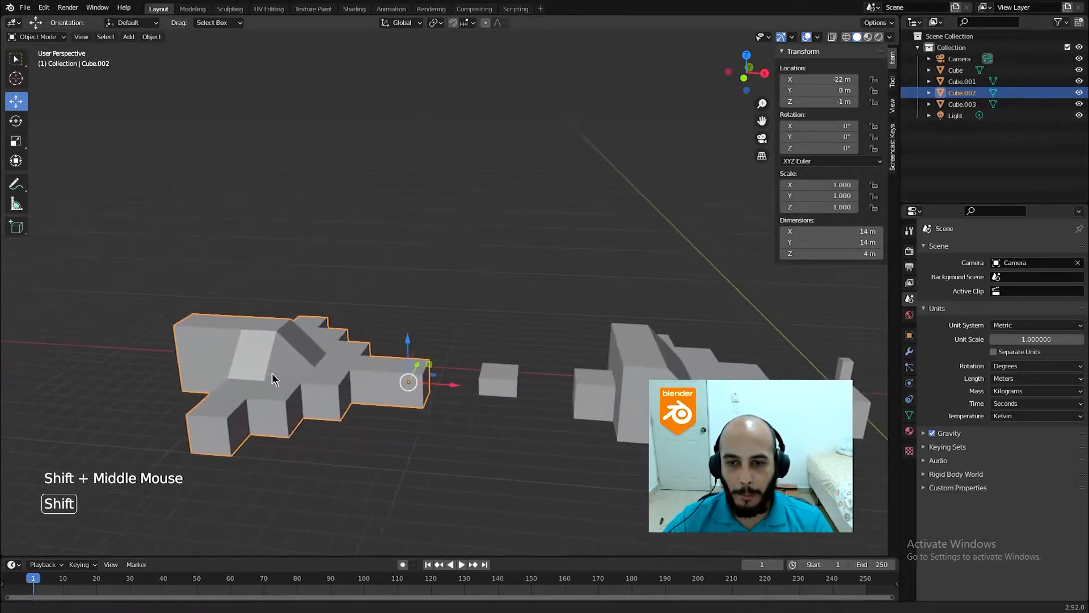
pyautogui.hotkey('shift', 'a')
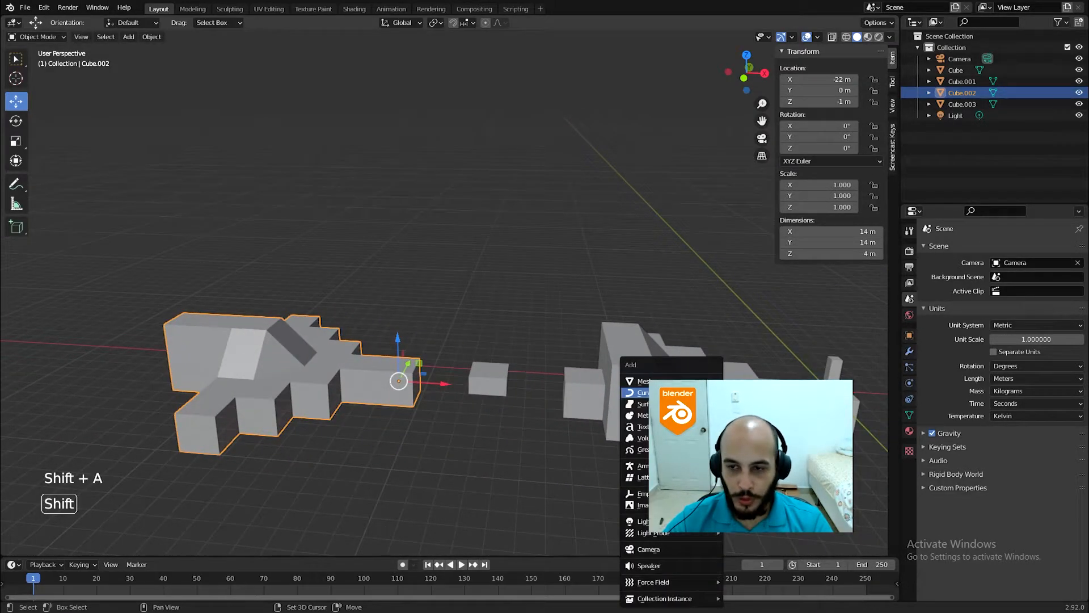
pyautogui.click(755, 392)
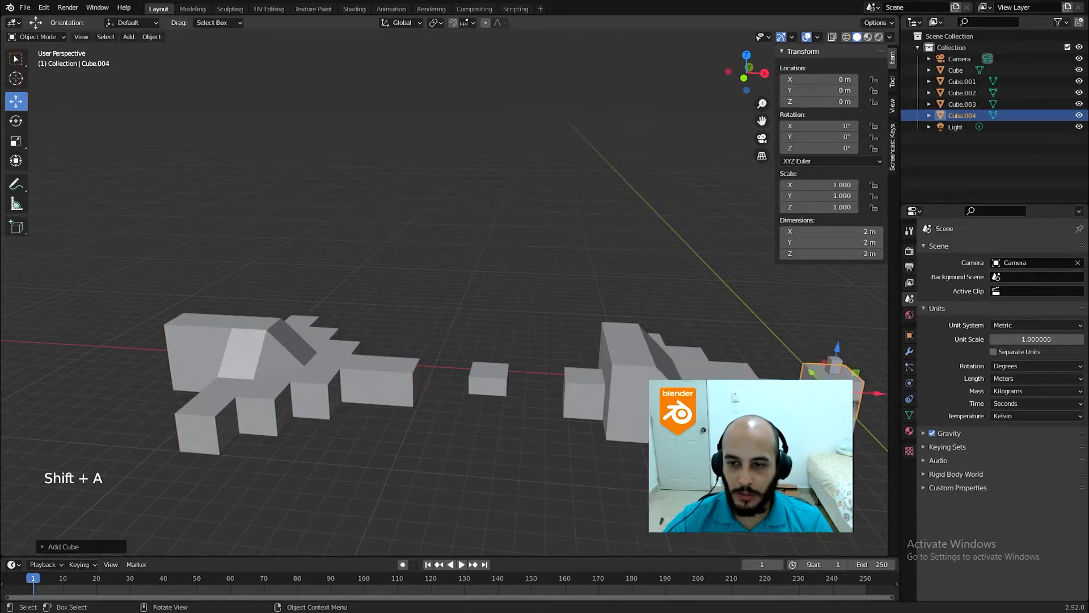
pyautogui.moveTo(865, 400); pyautogui.dragTo(175, 381)
pyautogui.keyDown('shift'); pyautogui.moveTo(175, 382); pyautogui.dragTo(618, 433, button='middle'); pyautogui.keyUp('shift')
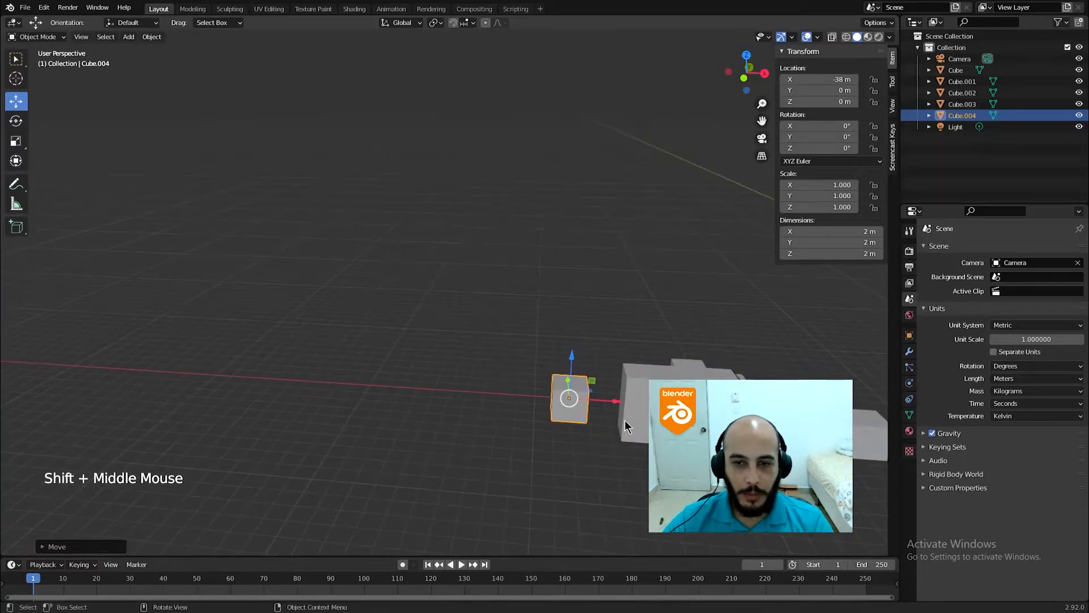
pyautogui.keyDown('ctrl'); pyautogui.moveTo(593, 406); pyautogui.dragTo(544, 404); pyautogui.keyUp('ctrl')
# Reposition the new cube at X -40 m and raise it to Z 1 m.
pyautogui.scroll(4, 544, 404)
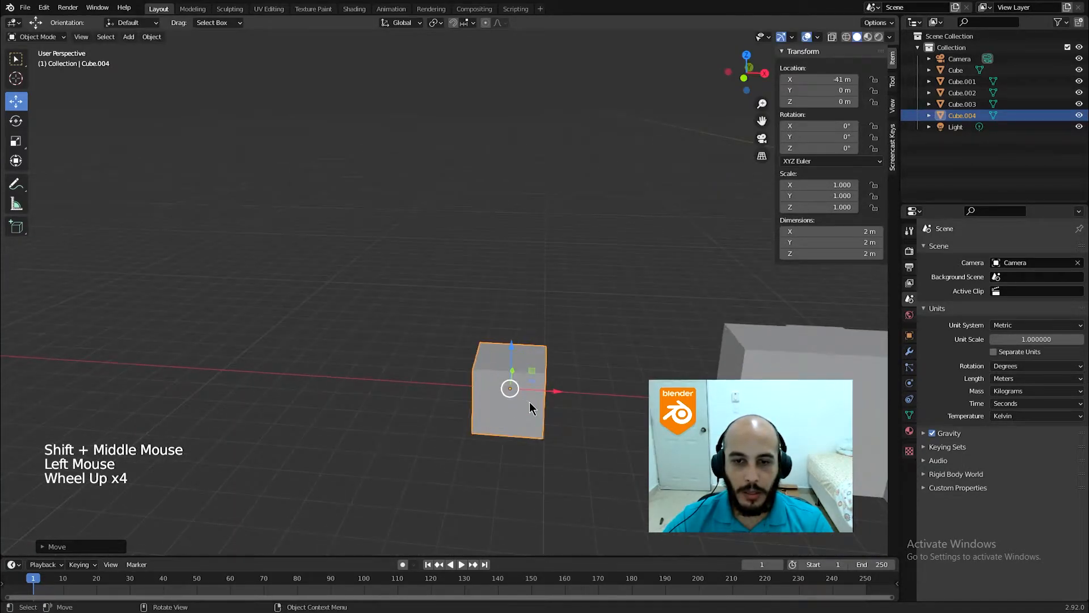
pyautogui.keyDown('shift'); pyautogui.moveTo(566, 409); pyautogui.dragTo(469, 395, button='middle'); pyautogui.keyUp('shift')
pyautogui.keyDown('ctrl'); pyautogui.moveTo(468, 395); pyautogui.dragTo(537, 404); pyautogui.keyUp('ctrl')
pyautogui.moveTo(537, 404); pyautogui.dragTo(558, 391, button='middle')
pyautogui.keyDown('ctrl'); pyautogui.moveTo(456, 352); pyautogui.dragTo(459, 316); pyautogui.keyUp('ctrl')
pyautogui.moveTo(459, 316); pyautogui.dragTo(629, 377, button='middle')
pyautogui.scroll(2, 584, 390)
pyautogui.scroll(1, 583, 391)
# In Edit Mode, extrude the cube's negative X face outward three times by 2 m each, forming a four-block row.
pyautogui.press('Tab')
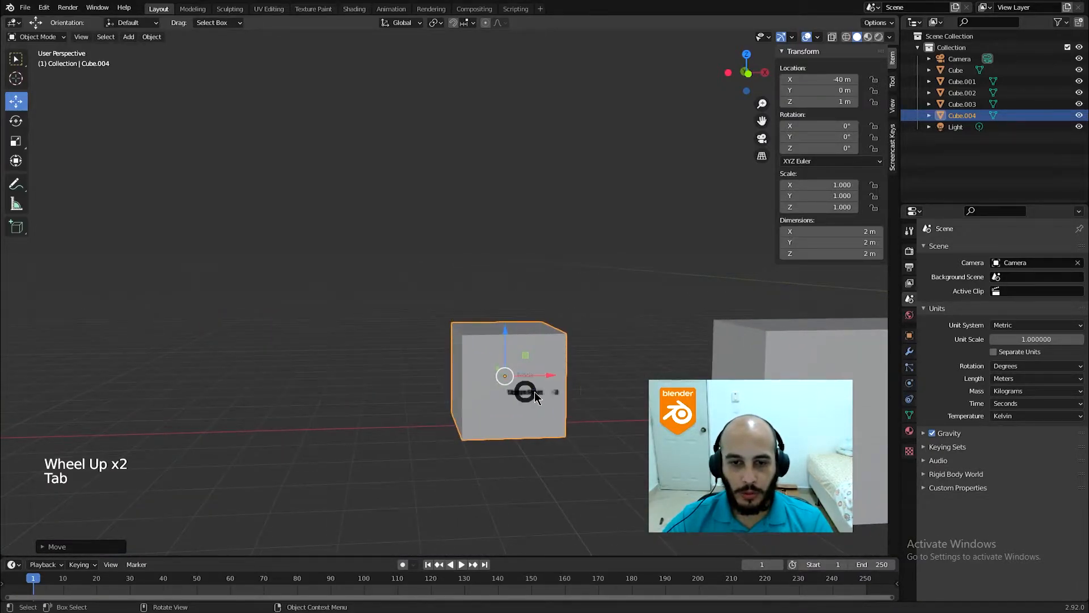
pyautogui.keyDown('shift'); pyautogui.moveTo(506, 357); pyautogui.dragTo(616, 424, button='middle'); pyautogui.keyUp('shift')
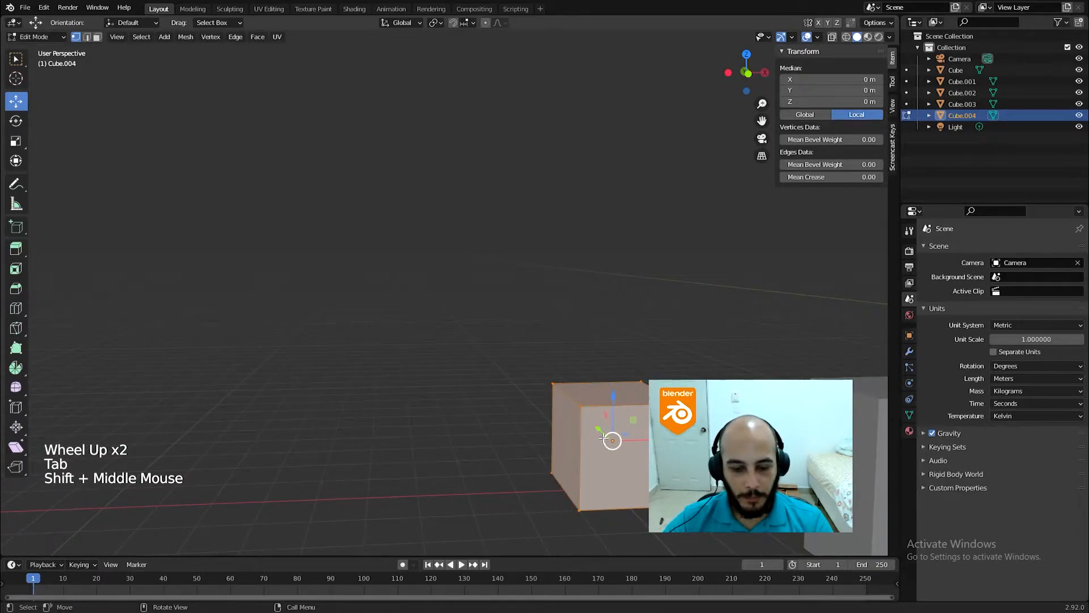
pyautogui.press('3')
pyautogui.click(565, 442)
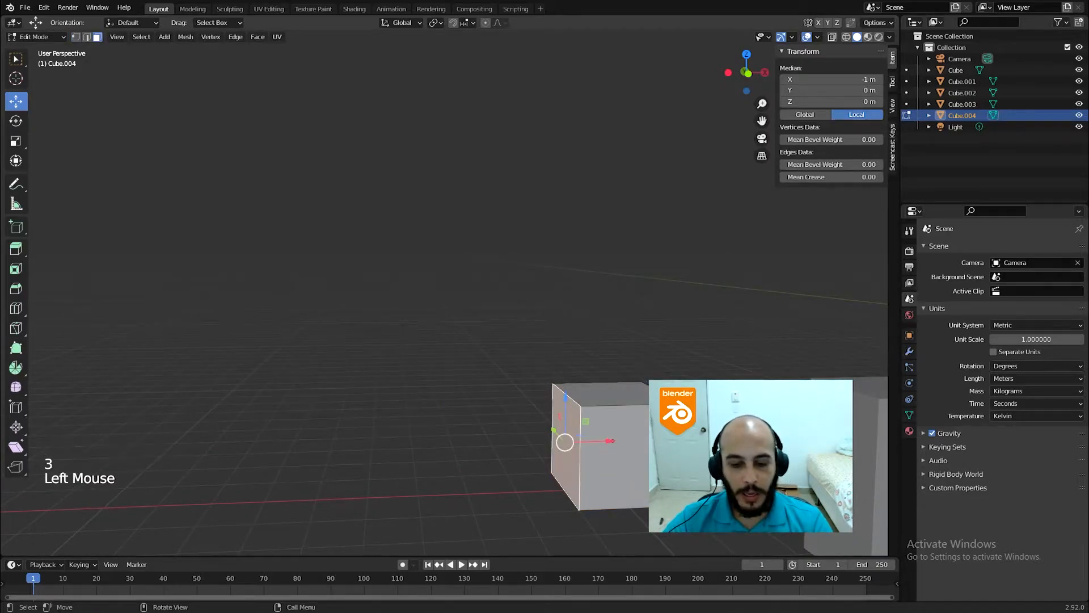
pyautogui.press('e')
pyautogui.click(479, 444)
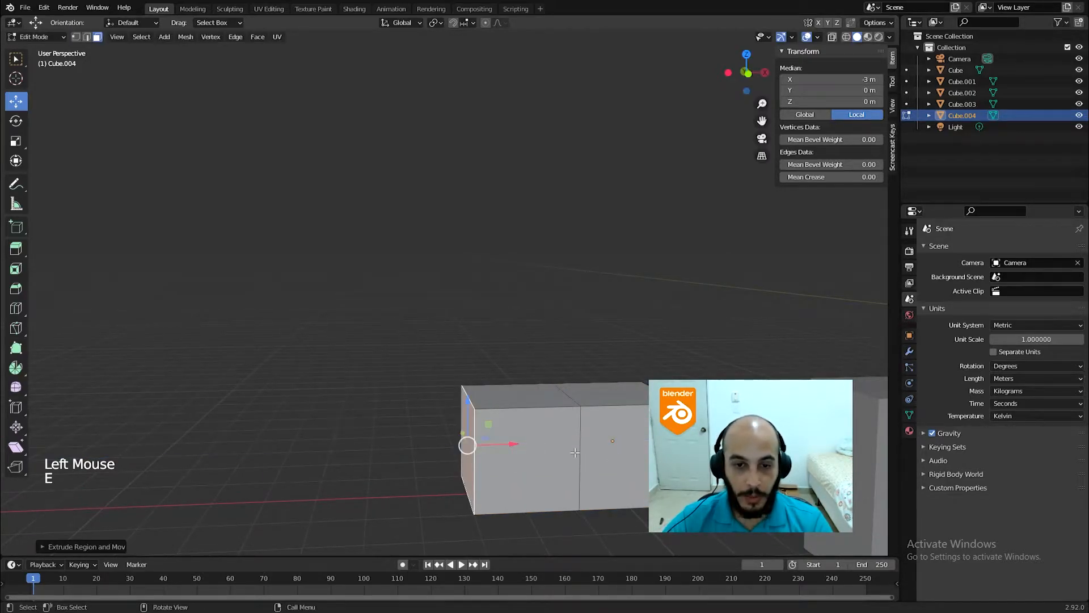
pyautogui.press('e')
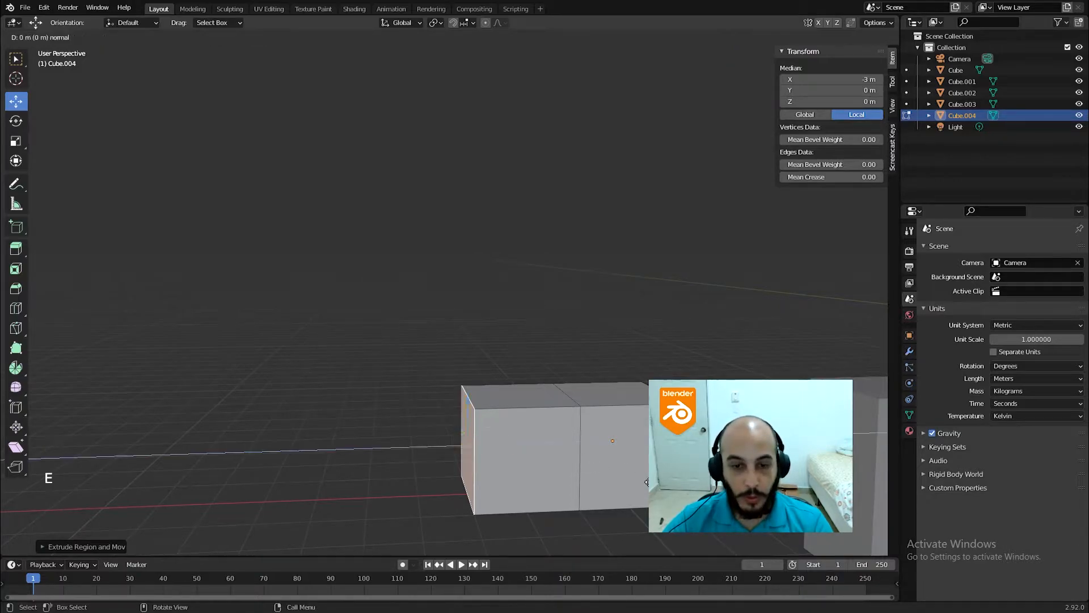
pyautogui.click(542, 464)
pyautogui.press('e')
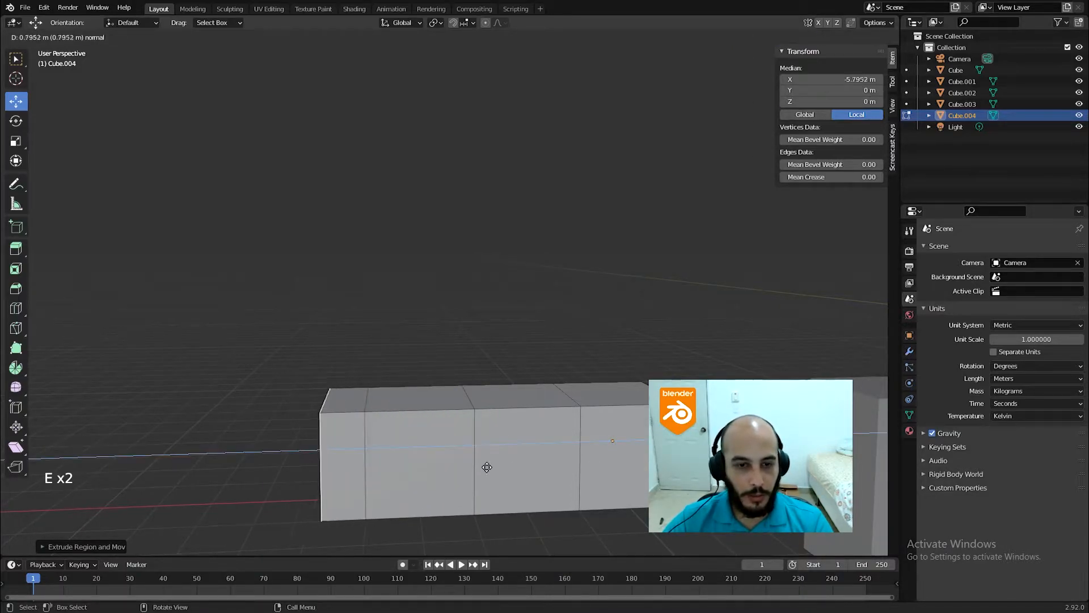
pyautogui.click(431, 462)
# Extrude the top face of the row's outermost block upward by 2 m.
pyautogui.keyDown('shift'); pyautogui.moveTo(295, 393); pyautogui.dragTo(416, 384, button='middle'); pyautogui.keyUp('shift')
pyautogui.click(416, 384)
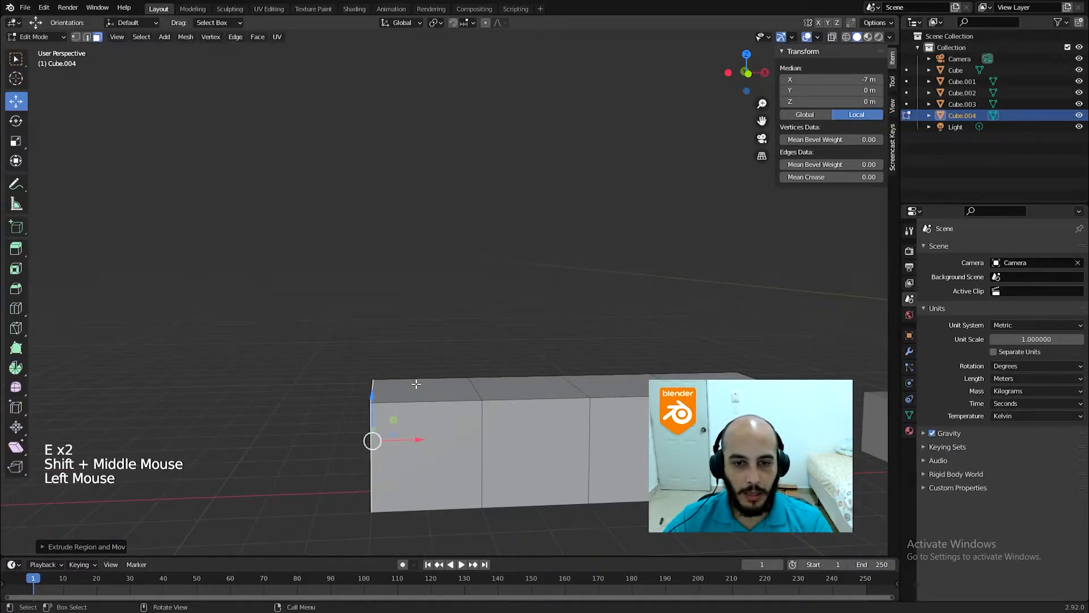
pyautogui.click(439, 393)
pyautogui.press('e')
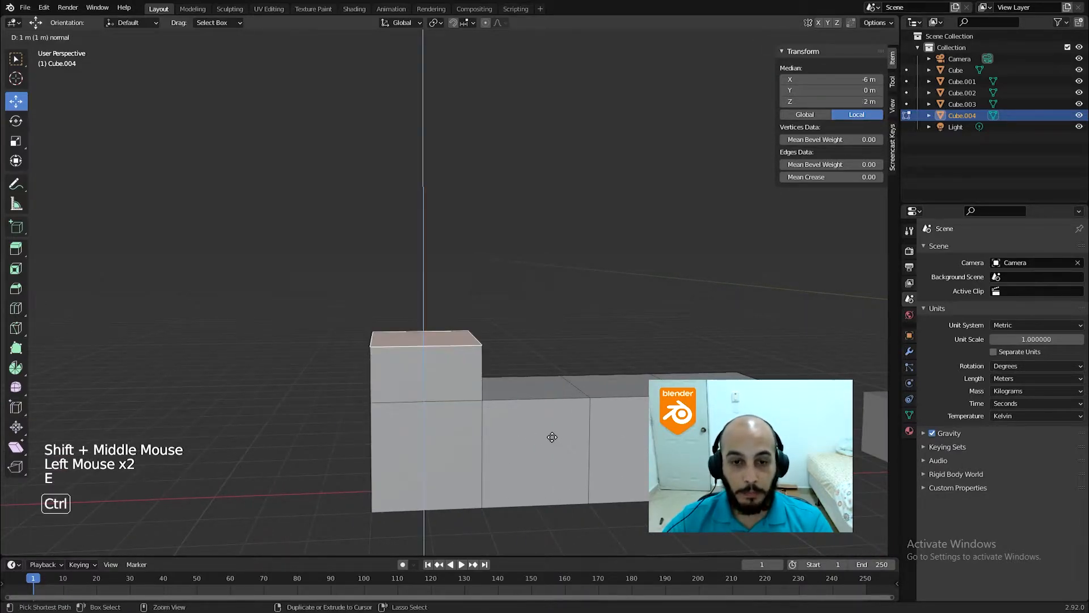
pyautogui.click(513, 392)
pyautogui.moveTo(513, 391); pyautogui.dragTo(493, 375, button='middle')
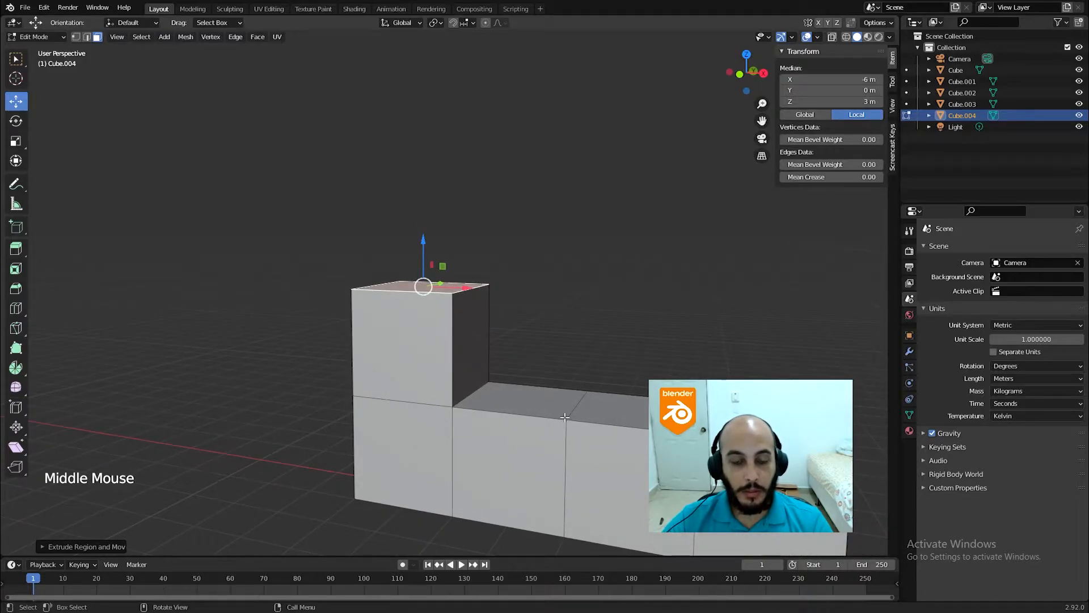
# Delete the raised block's inner side face together with the adjoining top face of the neighbouring block.
pyautogui.press('1')
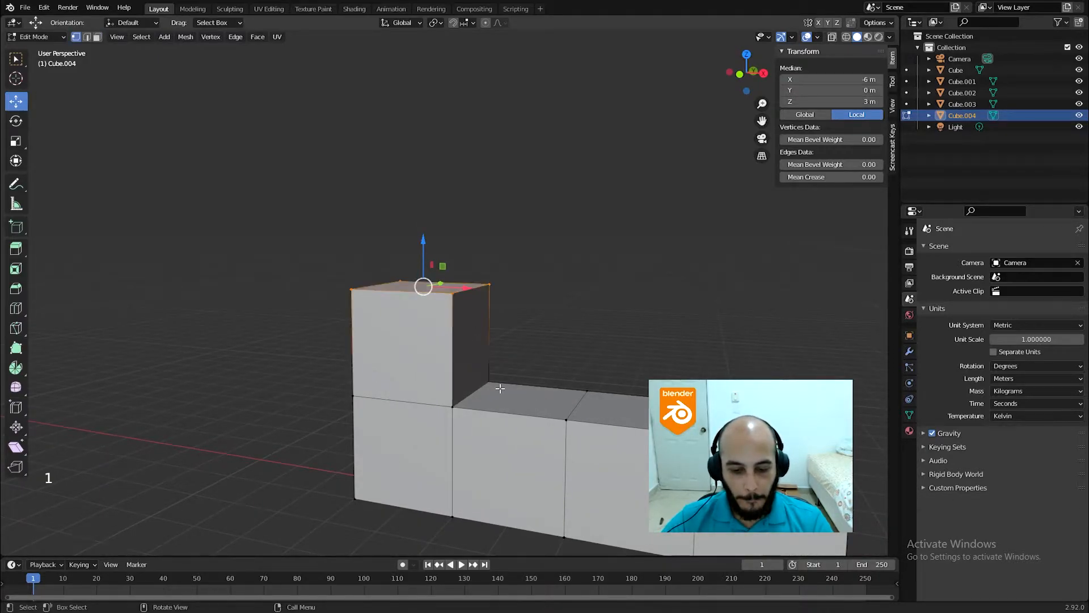
pyautogui.click(474, 398)
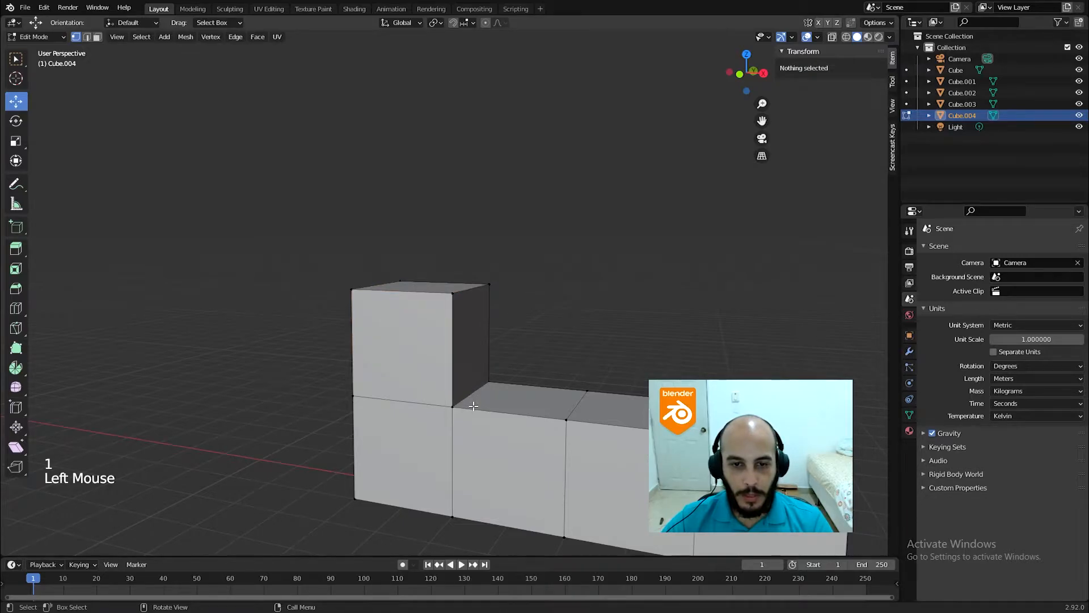
pyautogui.moveTo(522, 388); pyautogui.dragTo(472, 414, button='middle')
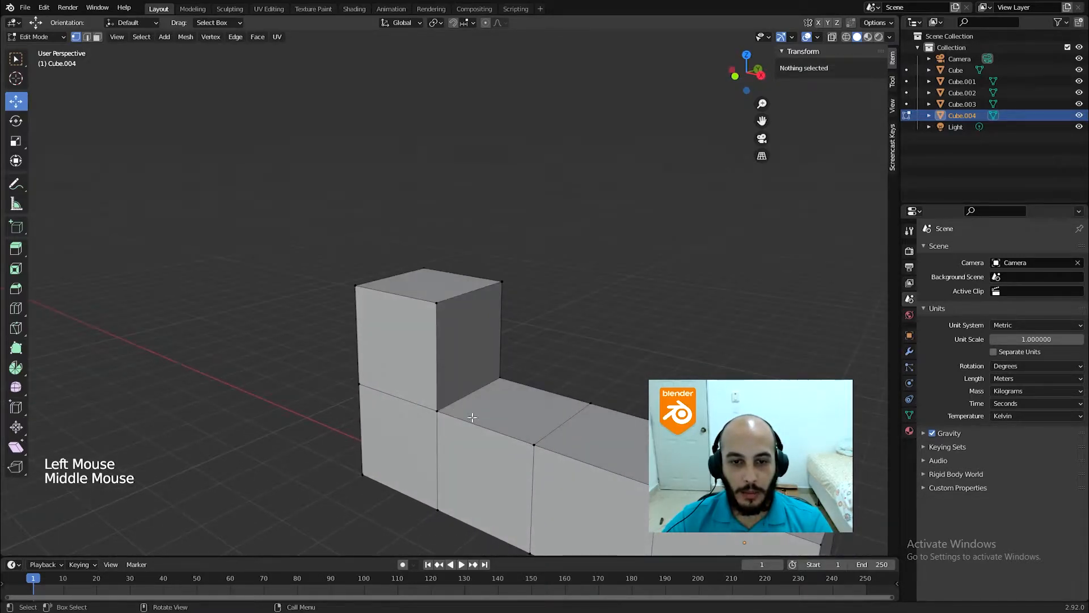
pyautogui.press('3')
pyautogui.click(504, 414)
pyautogui.keyDown('shift'); pyautogui.click(464, 376); pyautogui.keyUp('shift')
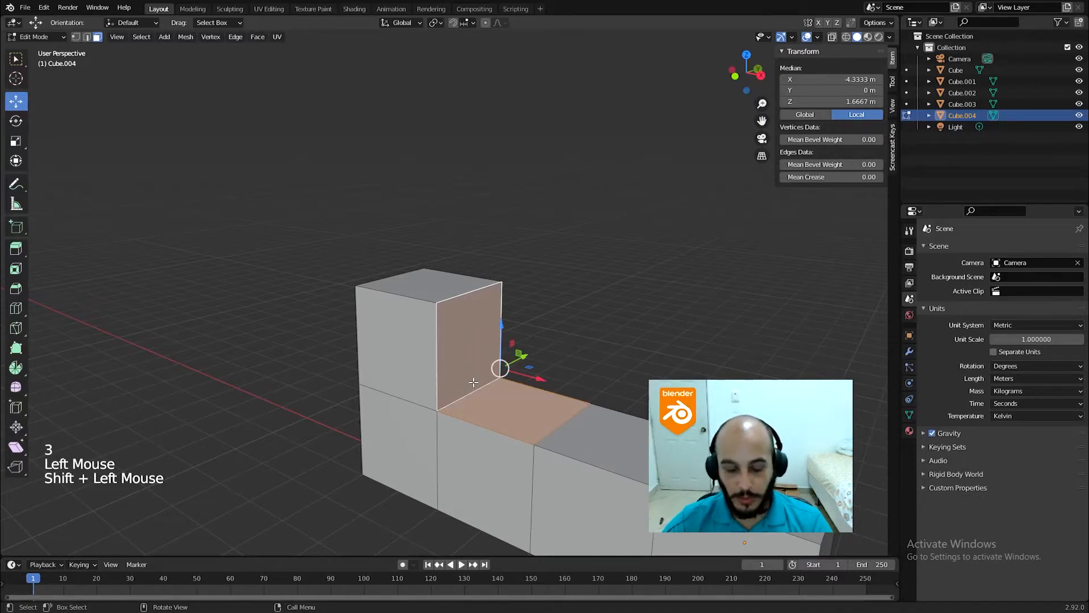
pyautogui.press('x')
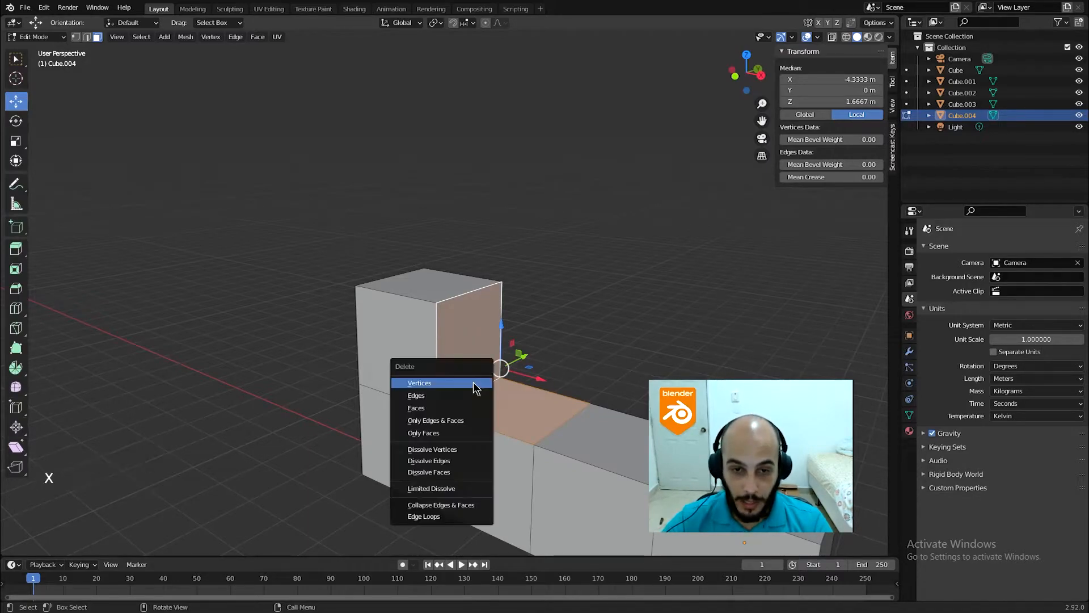
pyautogui.click(445, 420)
pyautogui.moveTo(450, 403); pyautogui.dragTo(553, 411, button='middle')
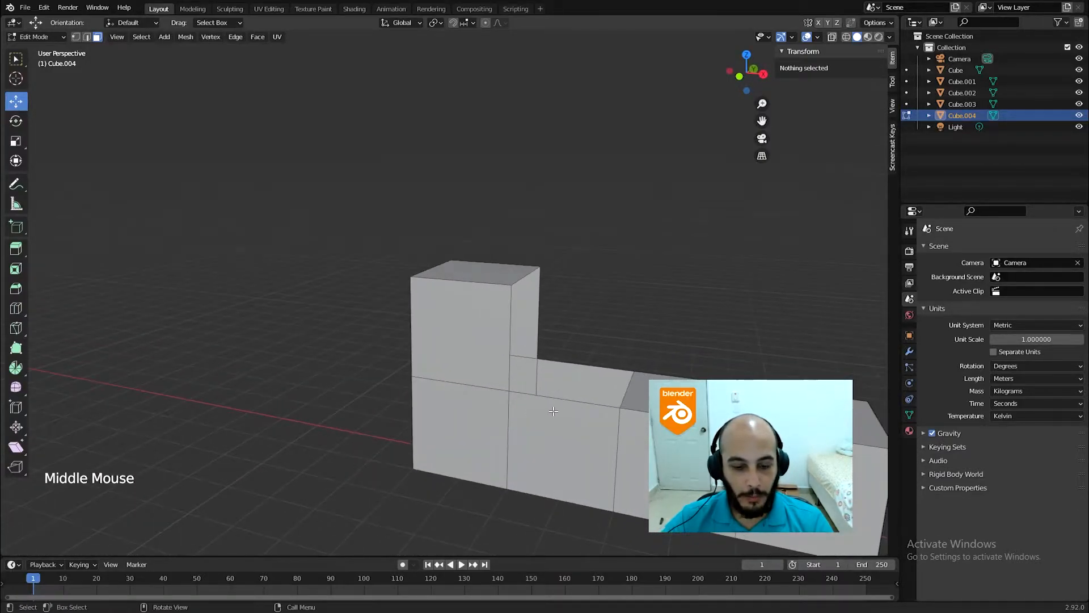
# Fill a sloped ramp face between the raised block's inner top edge and the row's top edge at X -3 m.
pyautogui.press('1')
pyautogui.click(616, 407)
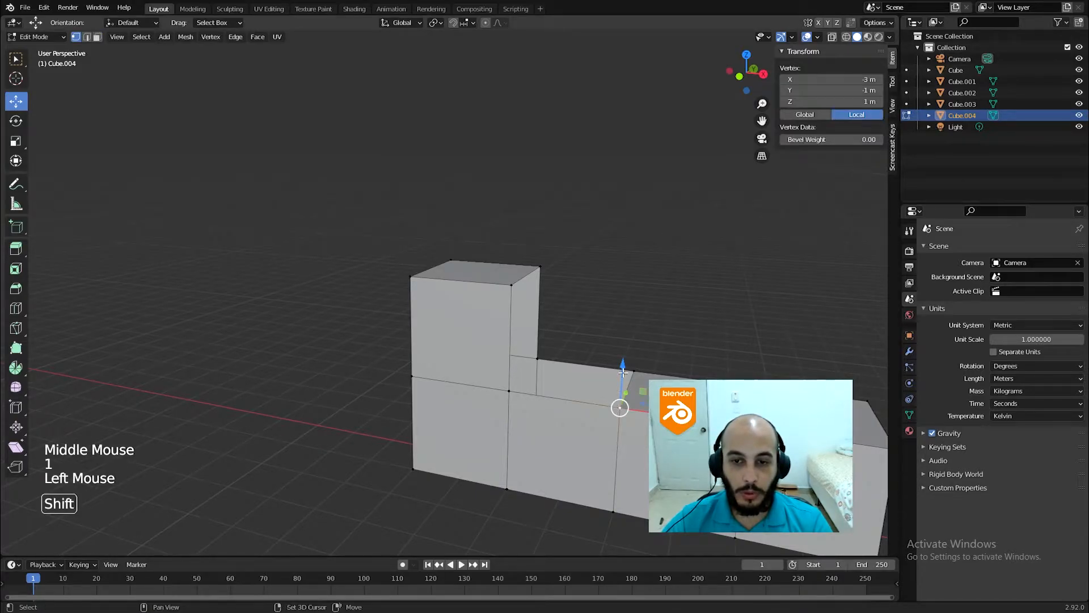
pyautogui.keyDown('shift'); pyautogui.click(629, 381); pyautogui.keyUp('shift')
pyautogui.keyDown('shift'); pyautogui.moveTo(629, 381); pyautogui.dragTo(558, 392, button='middle'); pyautogui.keyUp('shift')
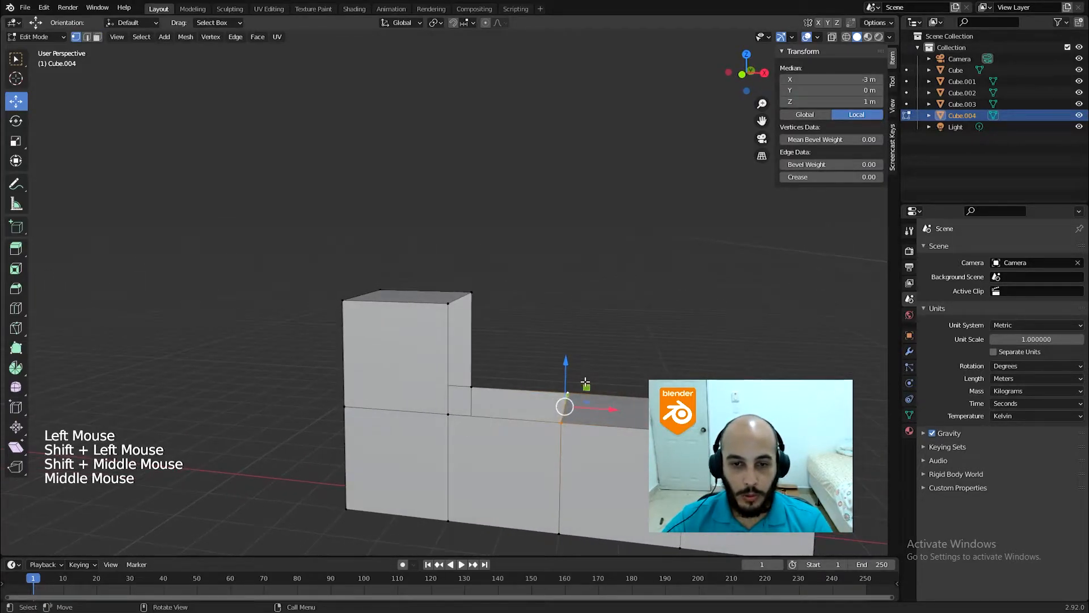
pyautogui.keyDown('shift'); pyautogui.click(466, 300); pyautogui.keyUp('shift')
pyautogui.keyDown('shift'); pyautogui.click(468, 296); pyautogui.keyUp('shift')
pyautogui.moveTo(603, 347); pyautogui.dragTo(612, 352, button='middle')
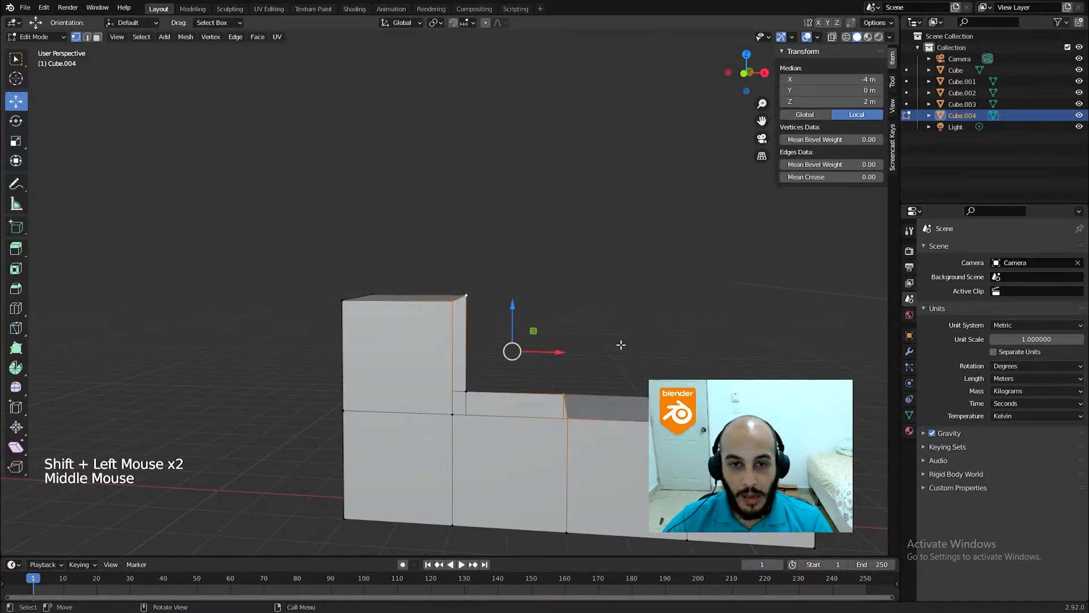
pyautogui.press('f')
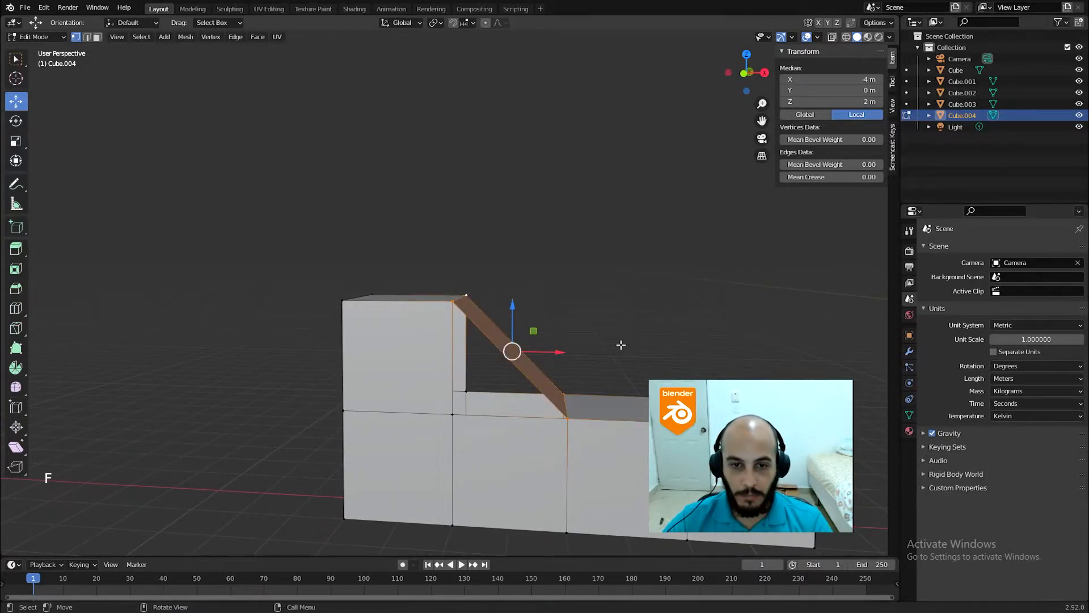
pyautogui.moveTo(617, 359); pyautogui.dragTo(493, 385, button='middle')
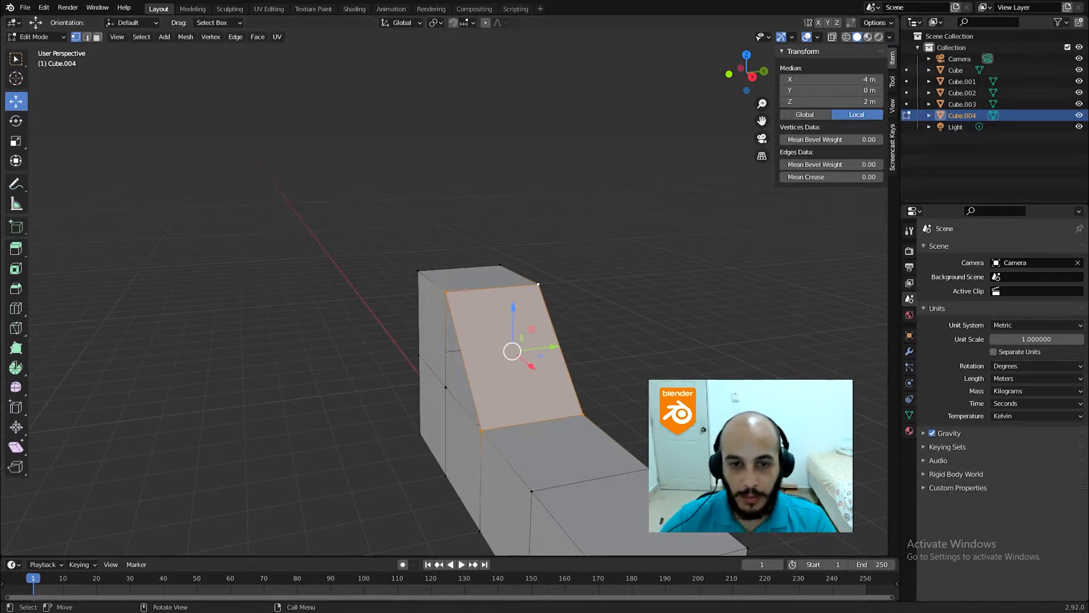
# Undo the sloped ramp face fill between the raised block and the row's top edge.
pyautogui.click(574, 424)
pyautogui.keyDown('shift'); pyautogui.click(483, 429); pyautogui.keyUp('shift')
pyautogui.moveTo(567, 423); pyautogui.dragTo(607, 423, button='middle')
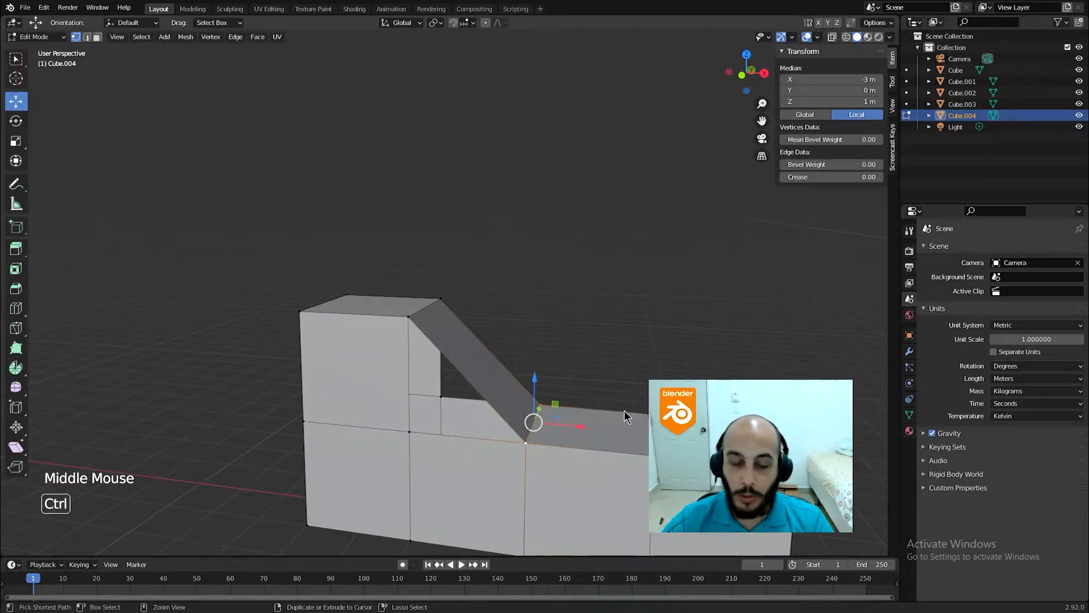
pyautogui.hotkey('ctrl', 'z')
pyautogui.hotkey('ctrl', 'z')
pyautogui.hotkey('ctrl', 'z')
pyautogui.hotkey('ctrl', 'z')
pyautogui.moveTo(580, 407); pyautogui.dragTo(588, 438, button='middle')
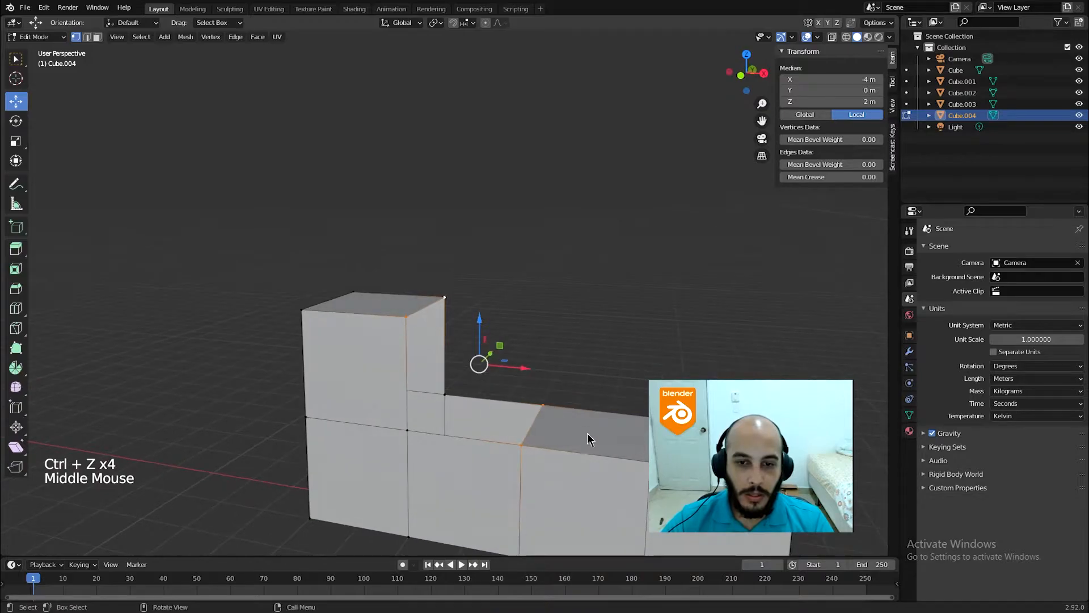
# Try to fill the missing faces beside the raised block starting from only the row's top edge at X -3 m.
pyautogui.keyDown('shift'); pyautogui.click(538, 404); pyautogui.keyUp('shift')
pyautogui.click(528, 440)
pyautogui.keyDown('shift'); pyautogui.click(543, 406); pyautogui.keyUp('shift')
pyautogui.moveTo(579, 393)
pyautogui.mouseDown(button='middle')
pyautogui.moveTo(593, 426)
pyautogui.moveTo(574, 406)
pyautogui.mouseUp(button='middle')
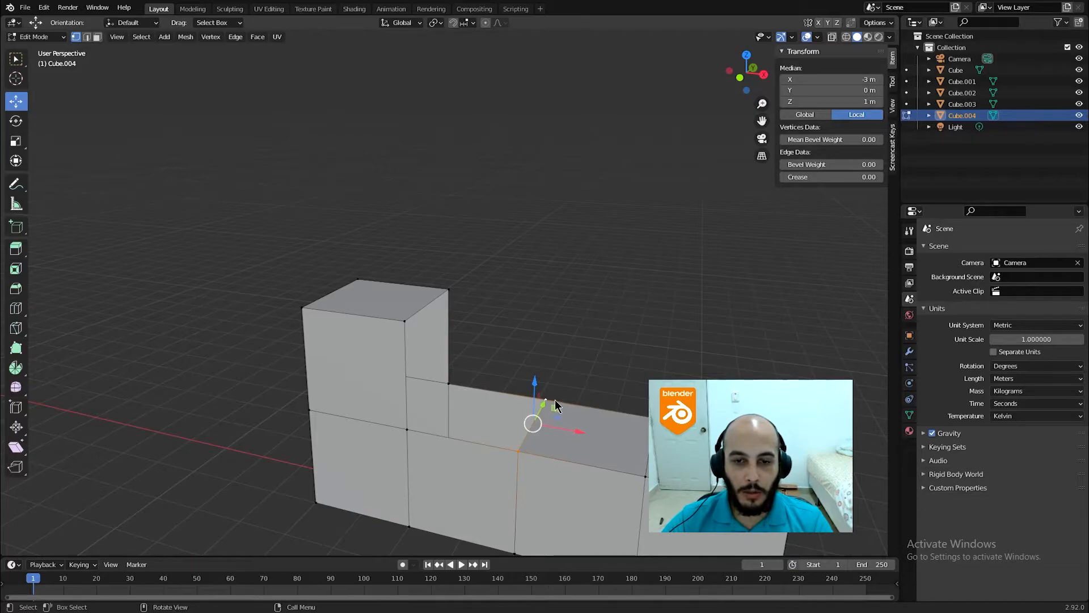
pyautogui.moveTo(564, 438); pyautogui.dragTo(621, 395, button='middle')
pyautogui.scroll(3, 573, 431)
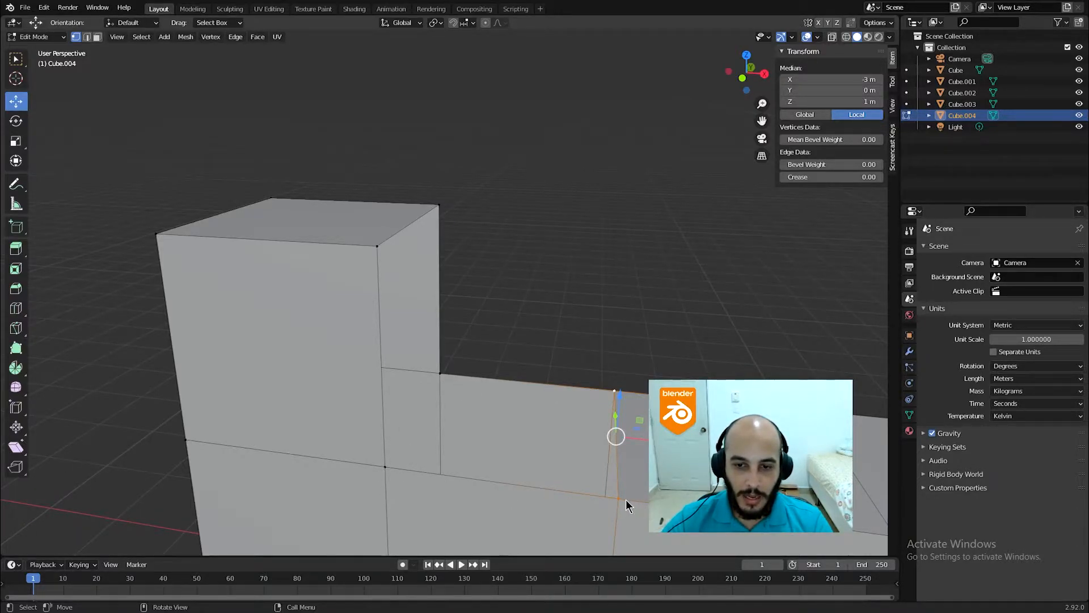
pyautogui.press('f')
pyautogui.press('f')
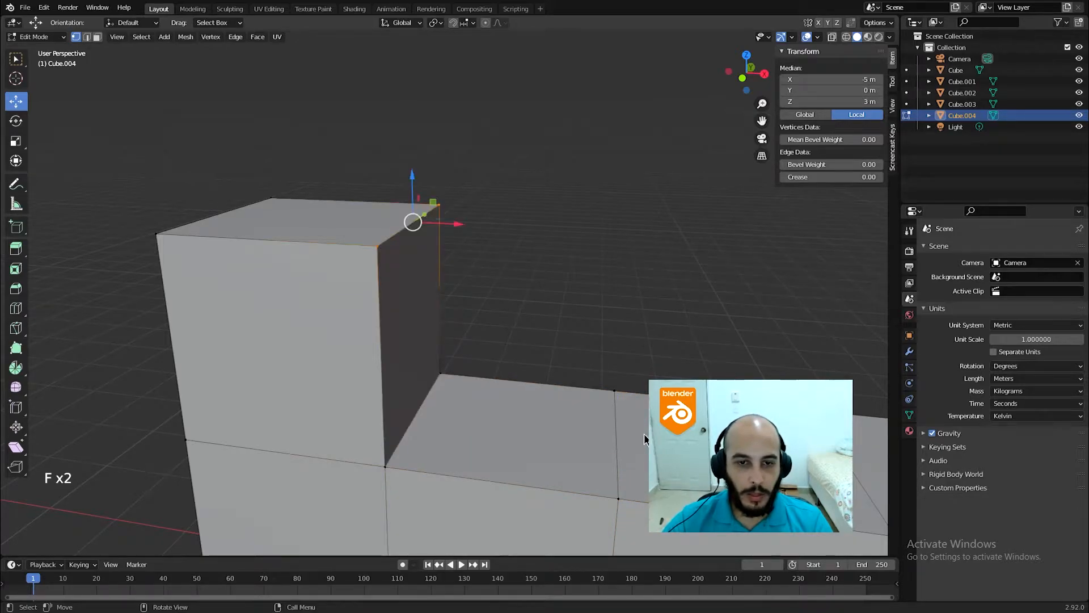
pyautogui.hotkey('ctrl', 'z')
pyautogui.hotkey('ctrl', 'z')
pyautogui.hotkey('ctrl', 'z')
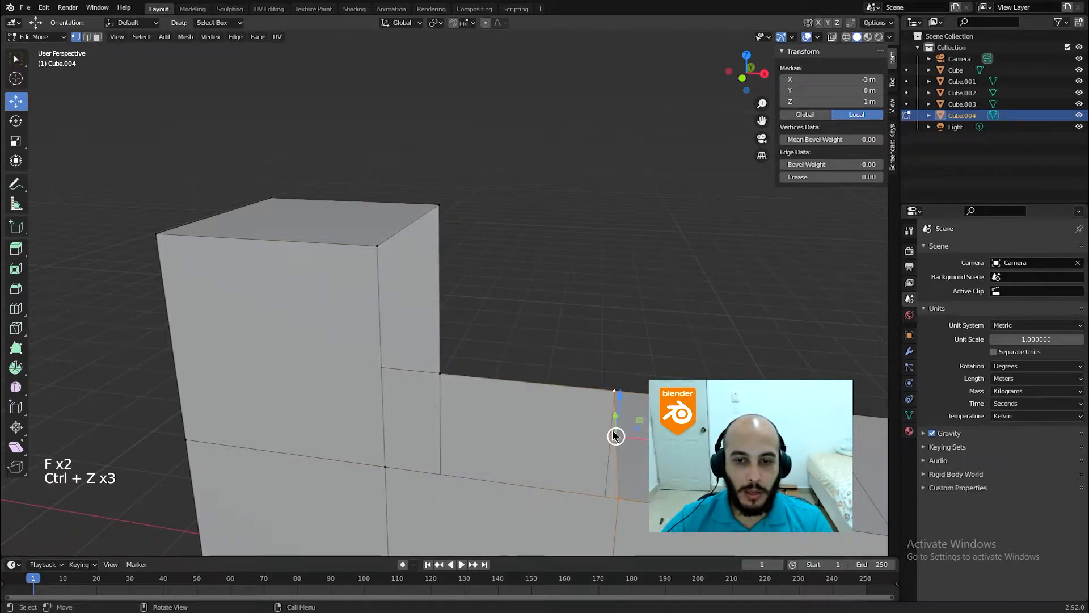
# Try a ramp fill from the row's top edge at X -3 m to the raised block's inner top edge, and undo it.
pyautogui.keyDown('shift'); pyautogui.click(377, 247); pyautogui.keyUp('shift')
pyautogui.keyDown('shift'); pyautogui.click(440, 207); pyautogui.keyUp('shift')
pyautogui.moveTo(520, 253); pyautogui.dragTo(555, 307, button='middle')
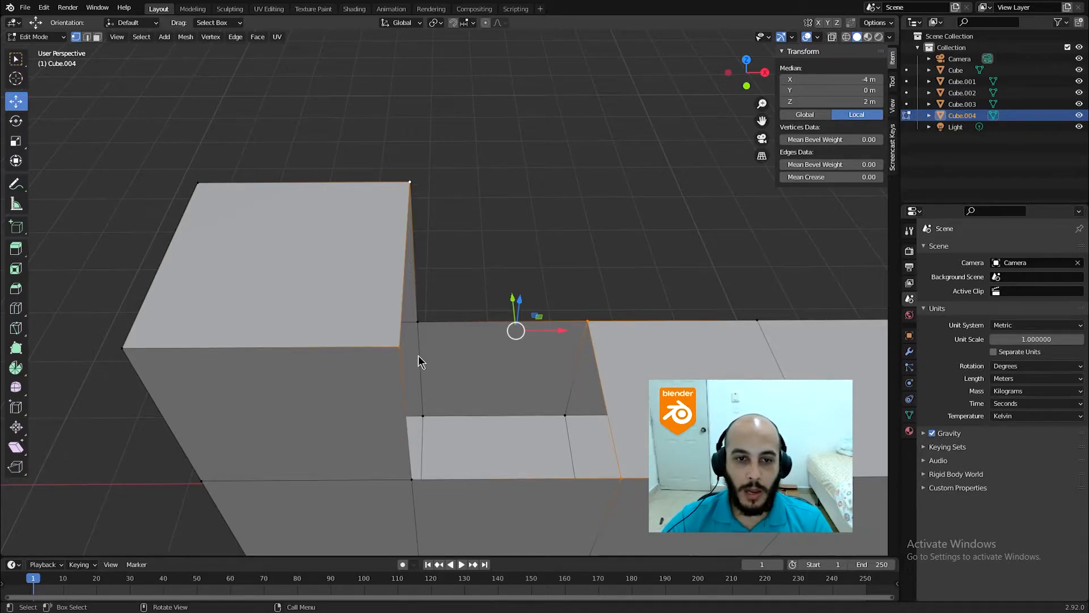
pyautogui.moveTo(403, 359); pyautogui.dragTo(466, 328, button='middle')
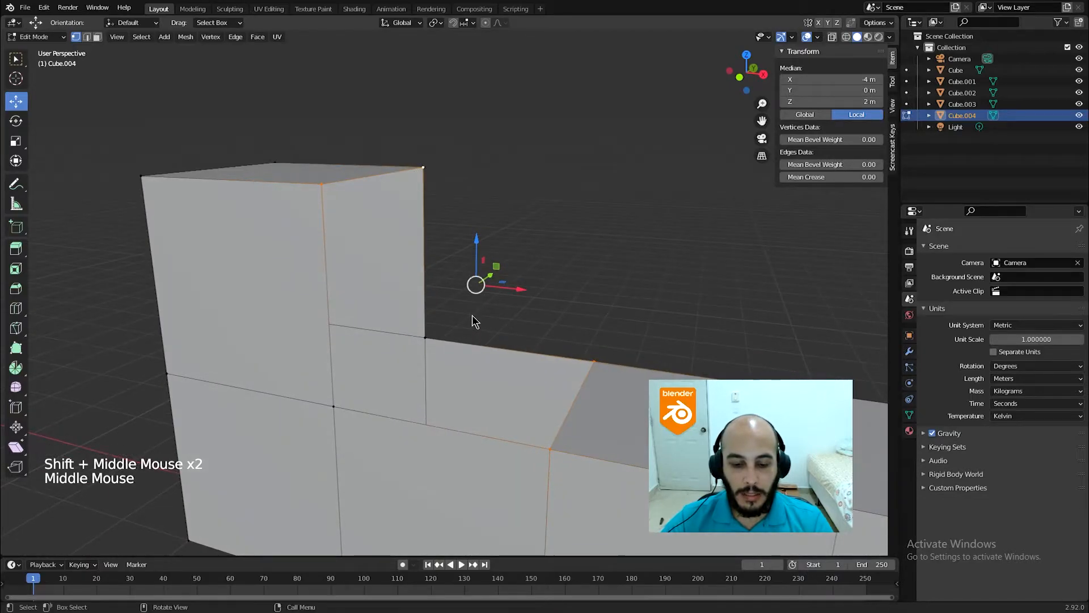
pyautogui.press('f')
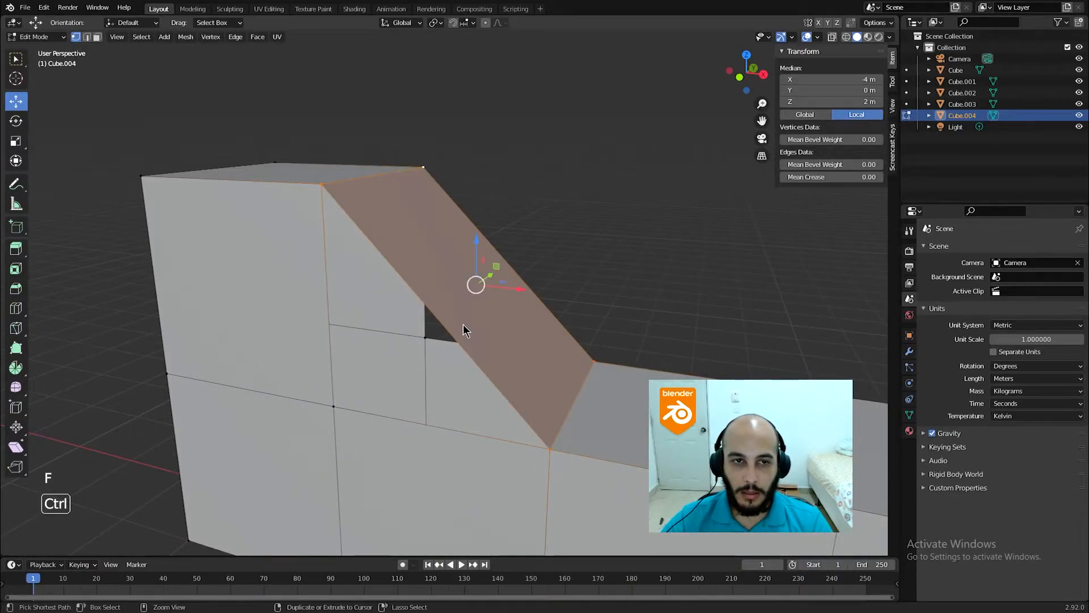
pyautogui.hotkey('ctrl', 'z')
# Try to close the raised block's inner side with a face from its four corner vertices, and undo it.
pyautogui.click(334, 406)
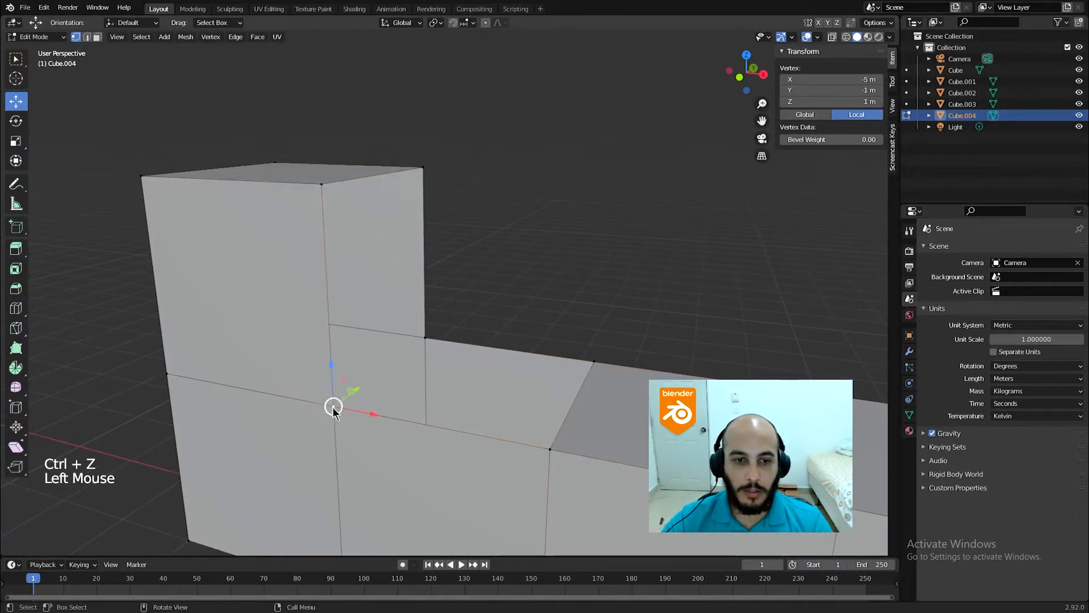
pyautogui.keyDown('shift'); pyautogui.click(424, 337); pyautogui.keyUp('shift')
pyautogui.keyDown('shift'); pyautogui.click(423, 167); pyautogui.keyUp('shift')
pyautogui.keyDown('shift'); pyautogui.click(322, 185); pyautogui.keyUp('shift')
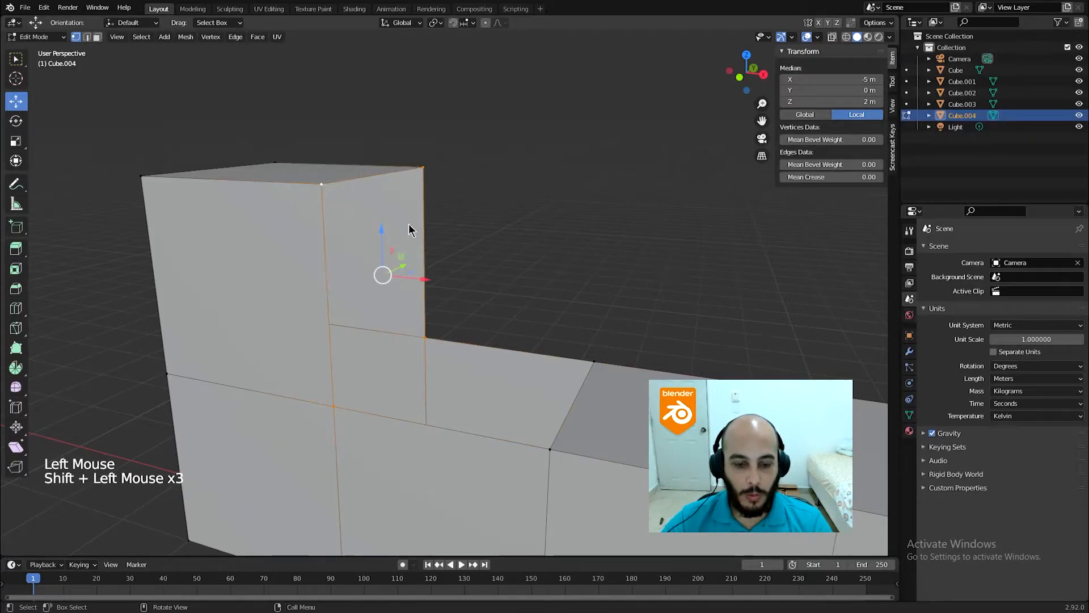
pyautogui.press('f')
pyautogui.click(423, 169)
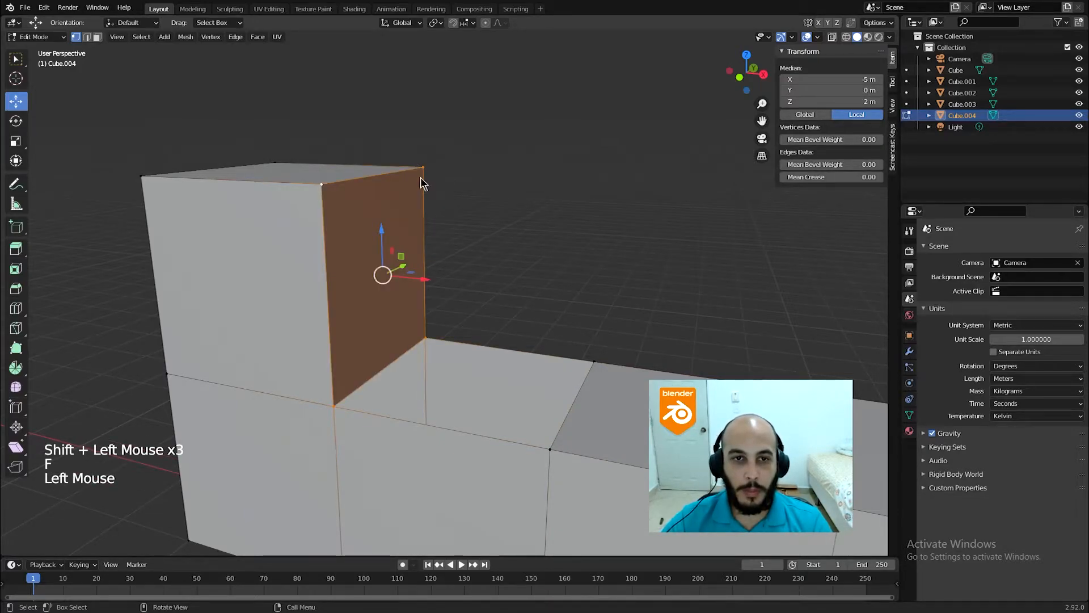
pyautogui.keyDown('shift'); pyautogui.click(323, 185); pyautogui.keyUp('shift')
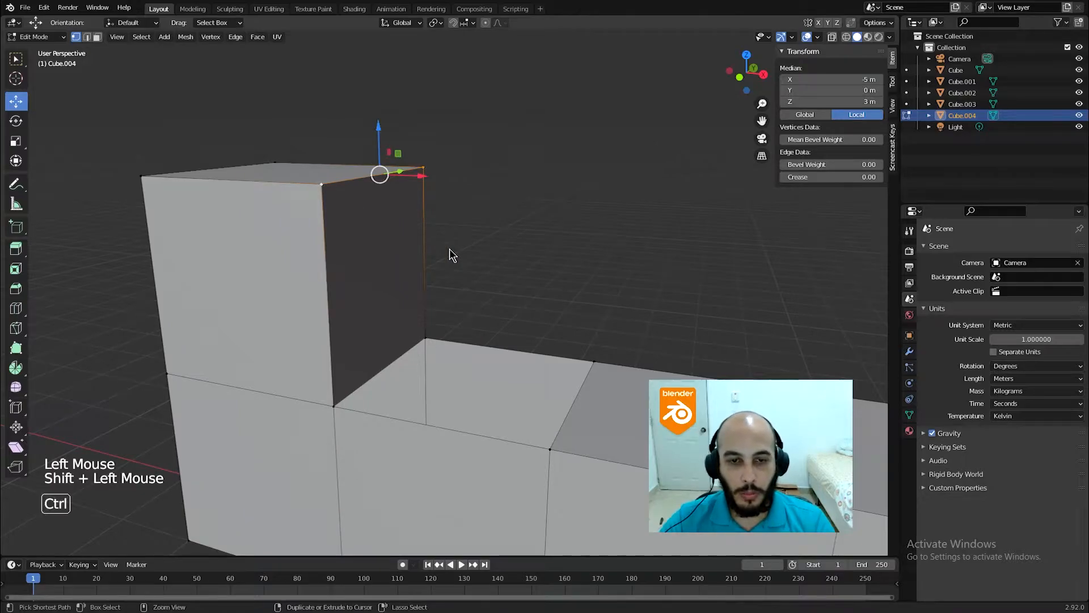
pyautogui.hotkey('ctrl', 'z')
pyautogui.hotkey('ctrl', 'z')
pyautogui.hotkey('ctrl', 'z')
pyautogui.hotkey('ctrl', 'z')
pyautogui.hotkey('ctrl', 'z')
pyautogui.hotkey('ctrl', 'z')
pyautogui.hotkey('ctrl', 'z')
pyautogui.hotkey('ctrl', 'z')
pyautogui.hotkey('ctrl', 'z')
pyautogui.hotkey('ctrl', 'z')
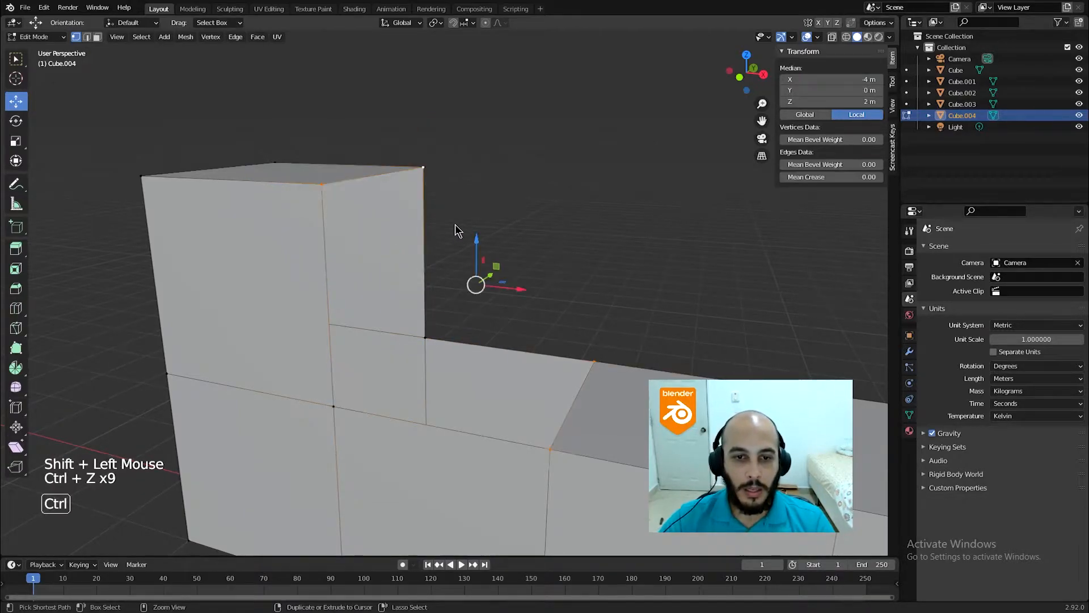
# Fill a sloped ramp face between the raised block's inner top edge and the row's top edge at X -3 m.
pyautogui.keyDown('shift'); pyautogui.click(423, 168); pyautogui.keyUp('shift')
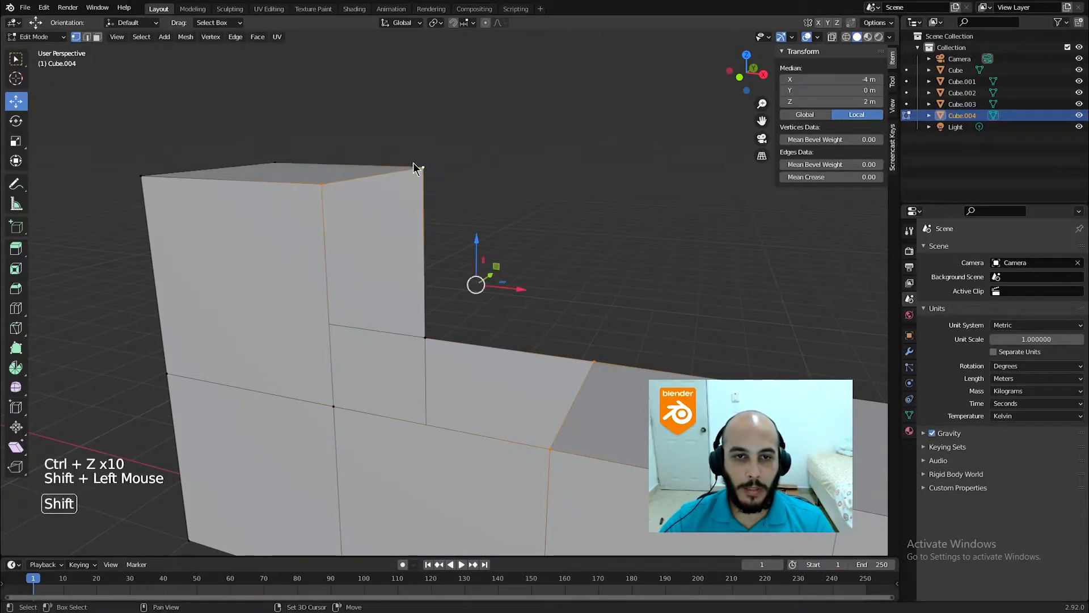
pyautogui.press('f')
pyautogui.moveTo(484, 190); pyautogui.dragTo(532, 250, button='middle')
pyautogui.scroll(2, 507, 331)
pyautogui.scroll(1, 512, 331)
pyautogui.keyDown('shift'); pyautogui.moveTo(518, 331); pyautogui.dragTo(537, 340, button='middle'); pyautogui.keyUp('shift')
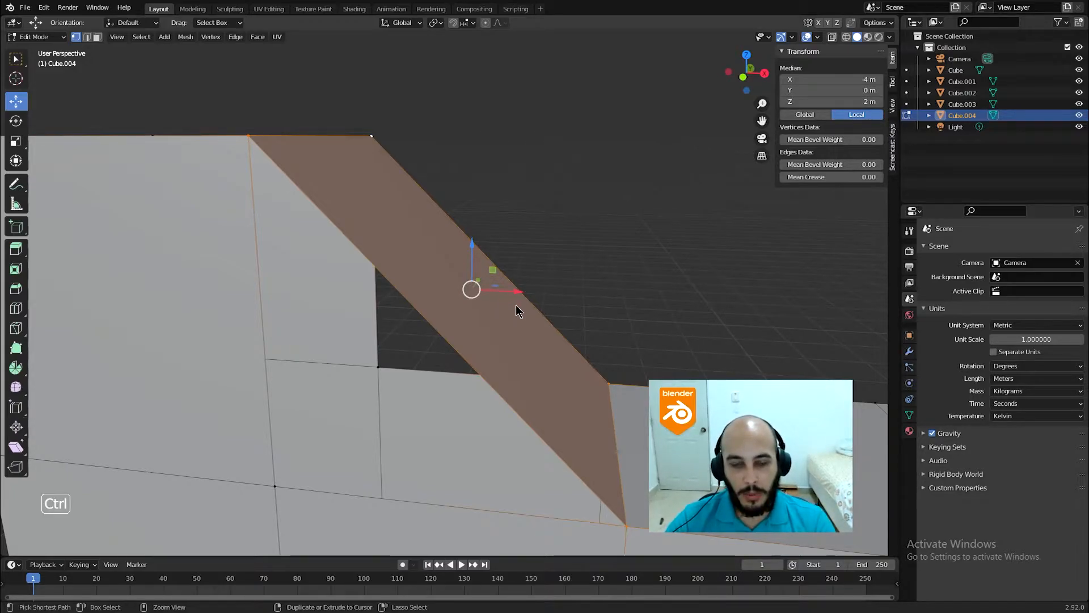
pyautogui.hotkey('ctrl', 'r')
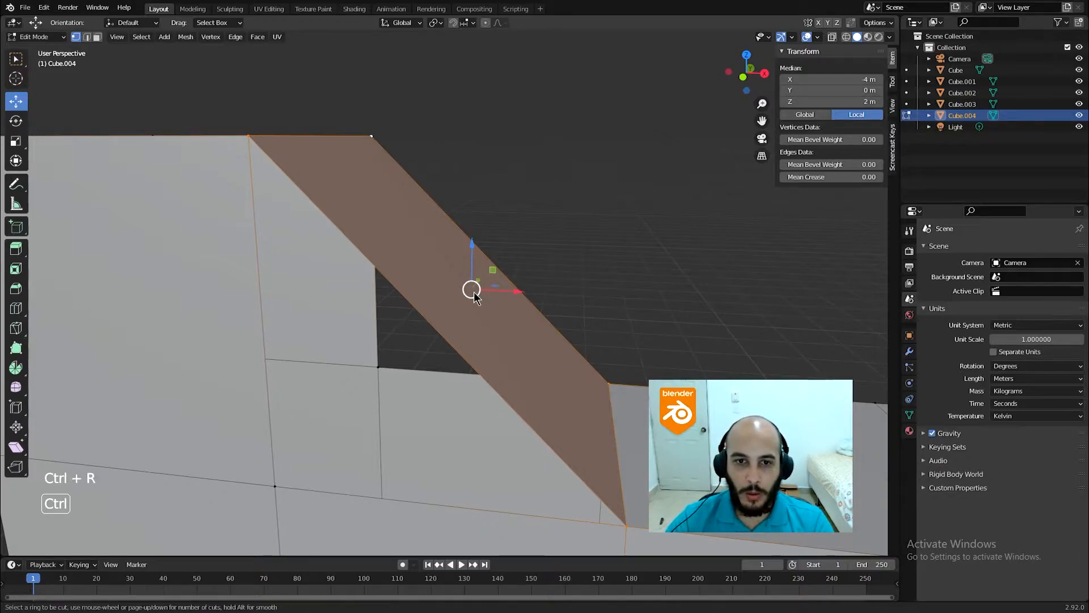
pyautogui.scroll(4, 496, 291)
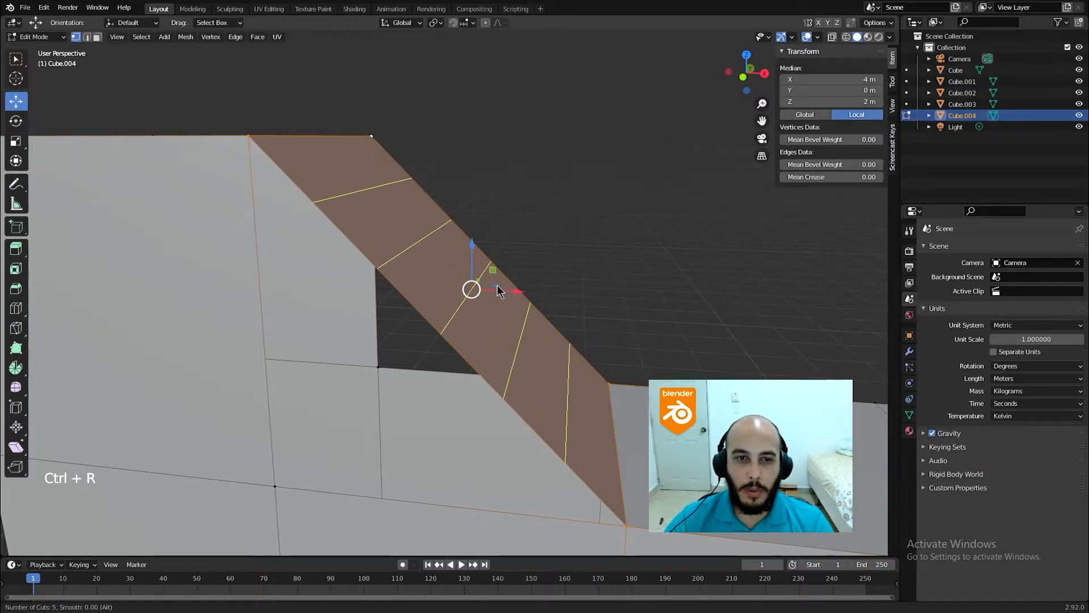
pyautogui.scroll(2, 497, 287)
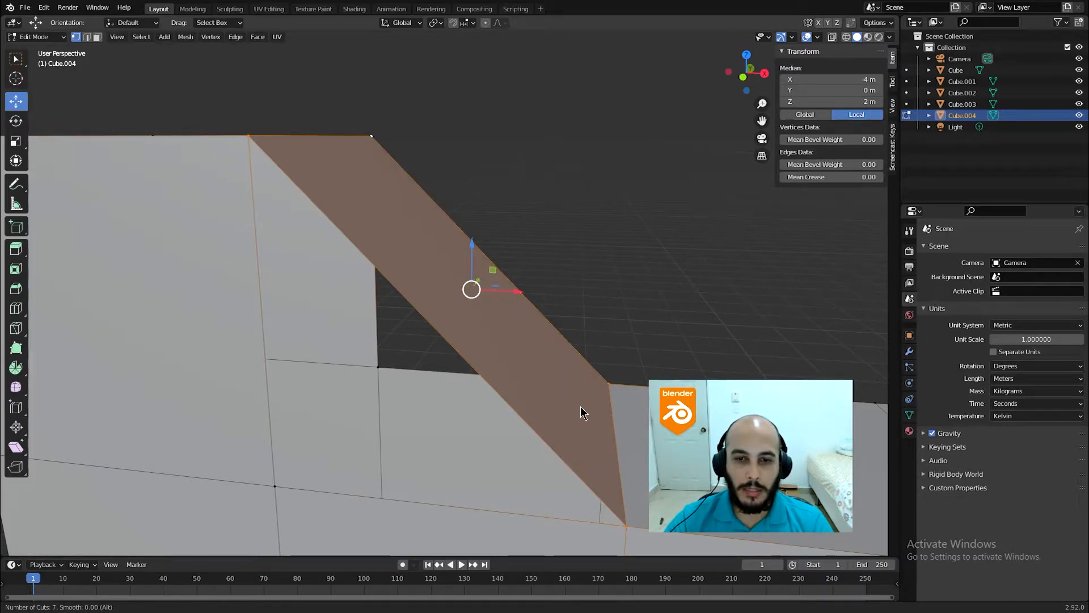
pyautogui.moveTo(605, 364)
pyautogui.mouseDown(button='middle')
pyautogui.moveTo(618, 325)
pyautogui.moveTo(602, 337)
pyautogui.moveTo(596, 378)
pyautogui.moveTo(614, 364)
pyautogui.moveTo(599, 399)
pyautogui.moveTo(607, 359)
pyautogui.mouseUp(button='middle')
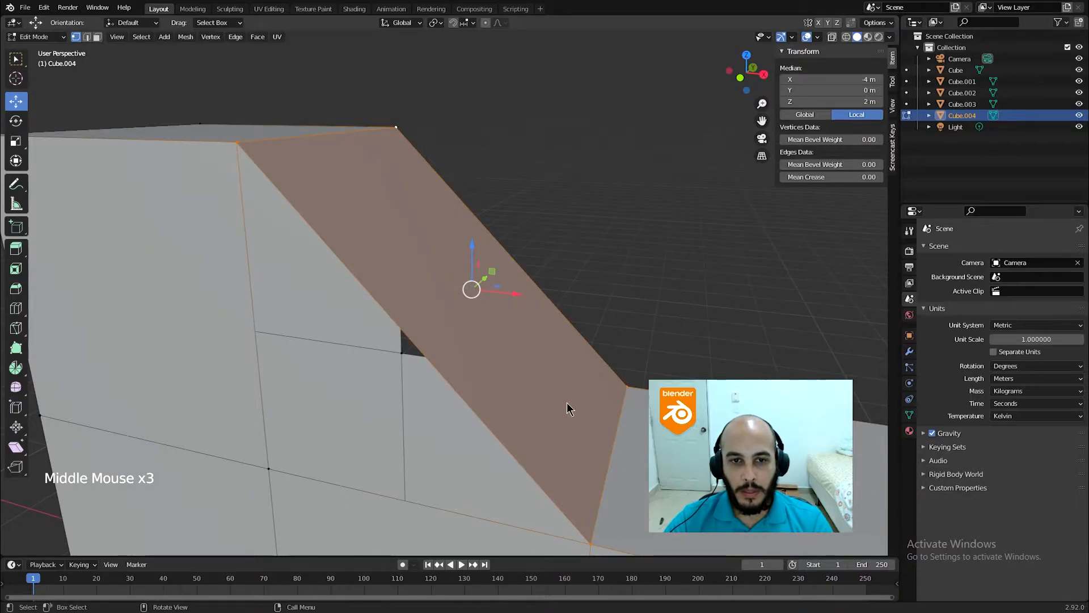
# Add nine evenly spaced loop cuts across the ramp face without sliding them.
pyautogui.hotkey('ctrl', 'r')
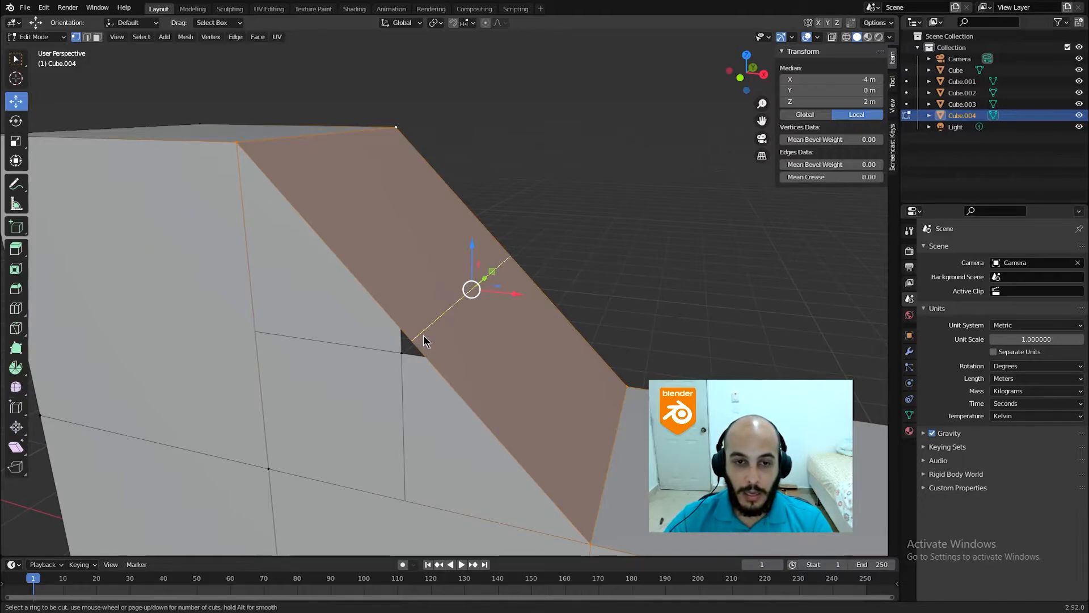
pyautogui.scroll(4, 425, 336)
pyautogui.scroll(3, 425, 330)
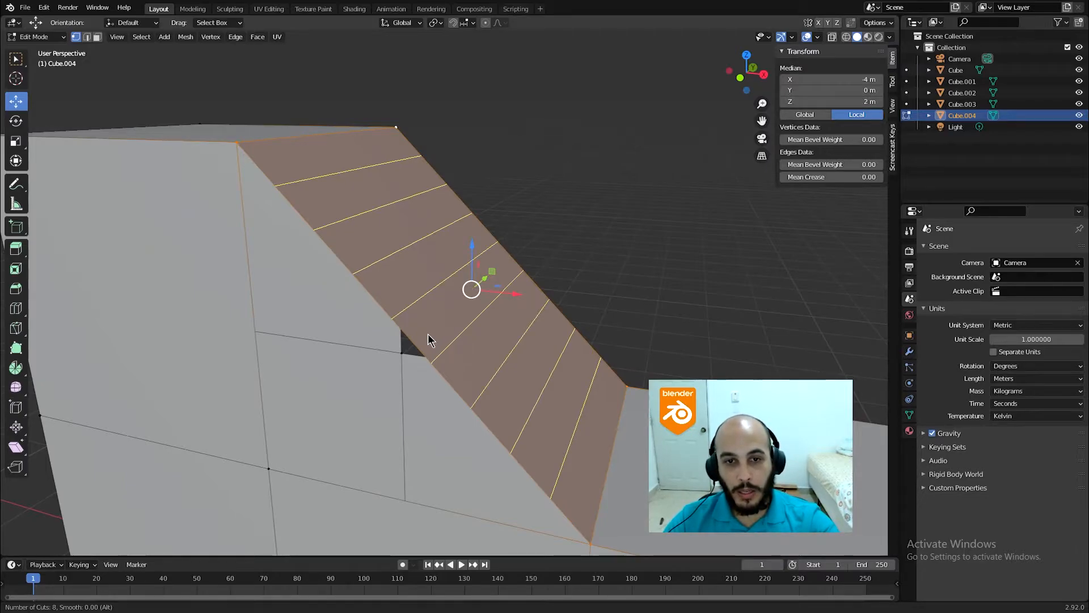
pyautogui.scroll(1, 428, 339)
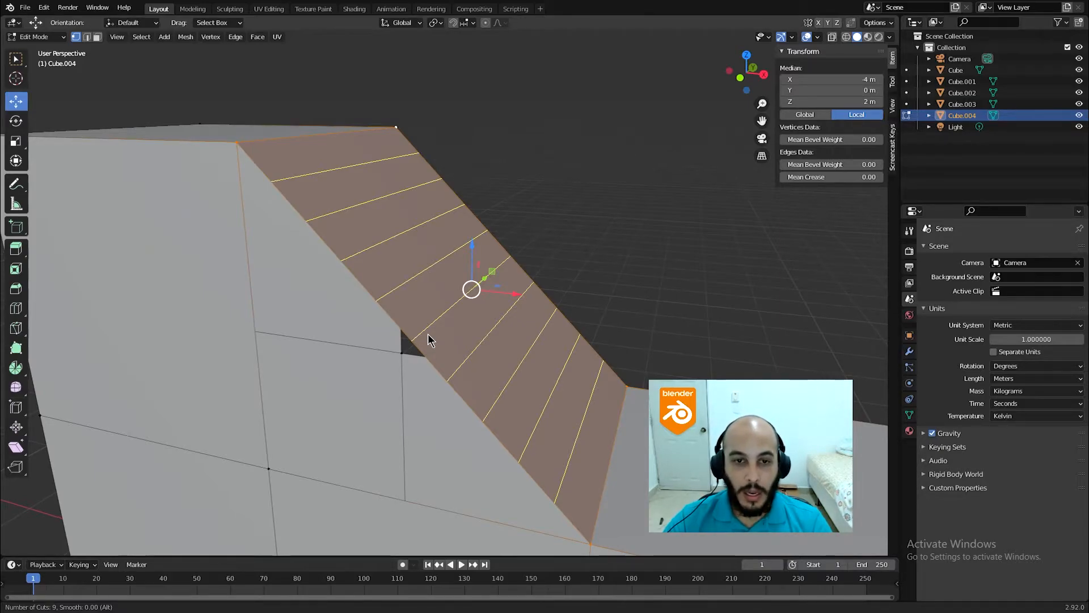
pyautogui.click(428, 334)
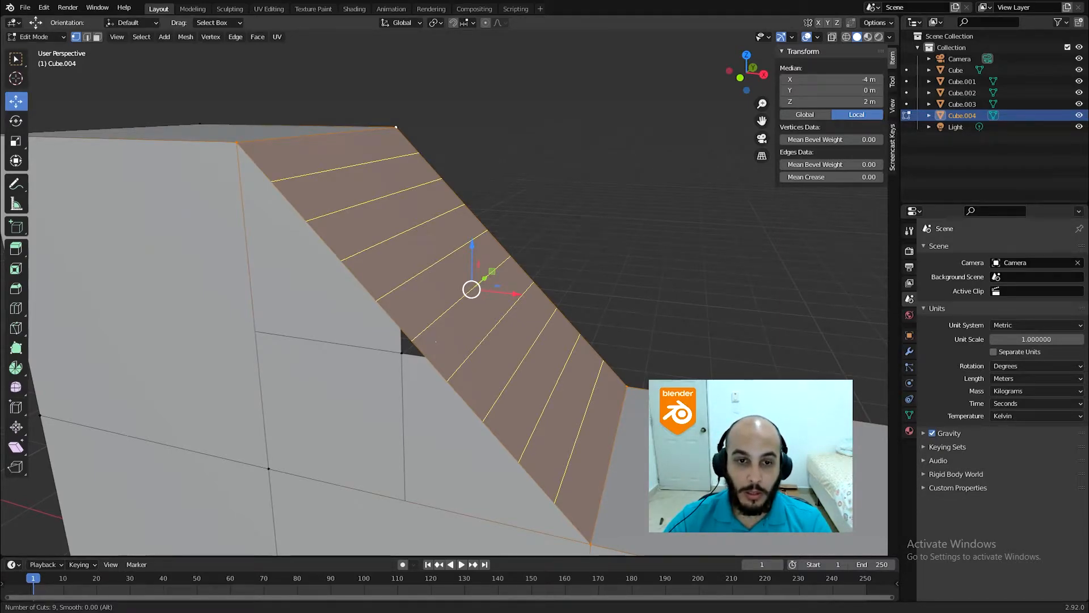
pyautogui.rightClick(435, 304)
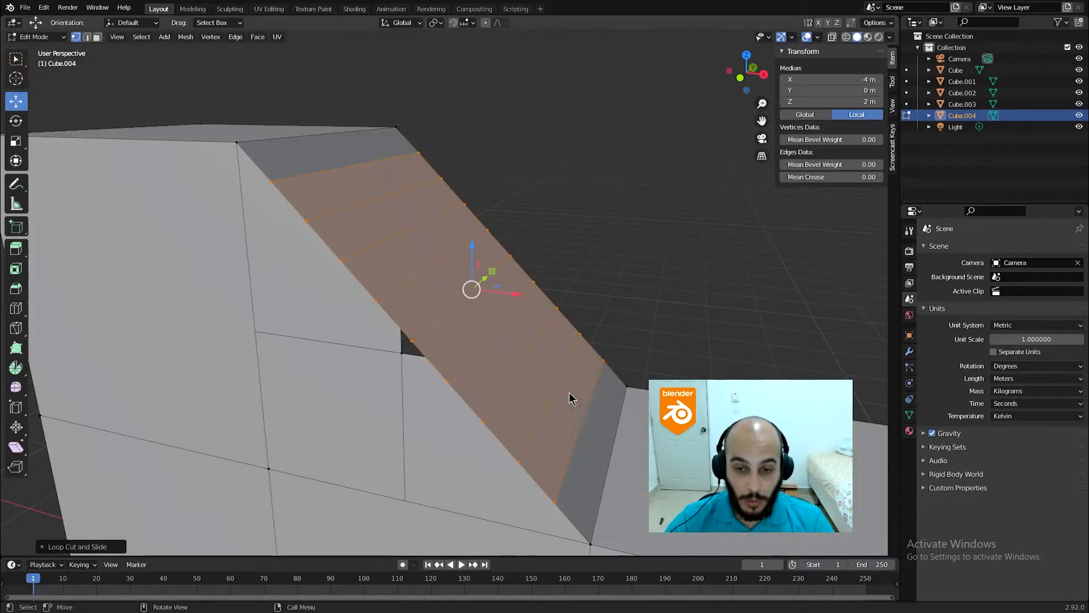
# Select every second crosswise cut edge on the ramp, five in all, starting with the lowest one.
pyautogui.keyDown('alt'); pyautogui.click(584, 409); pyautogui.keyUp('alt')
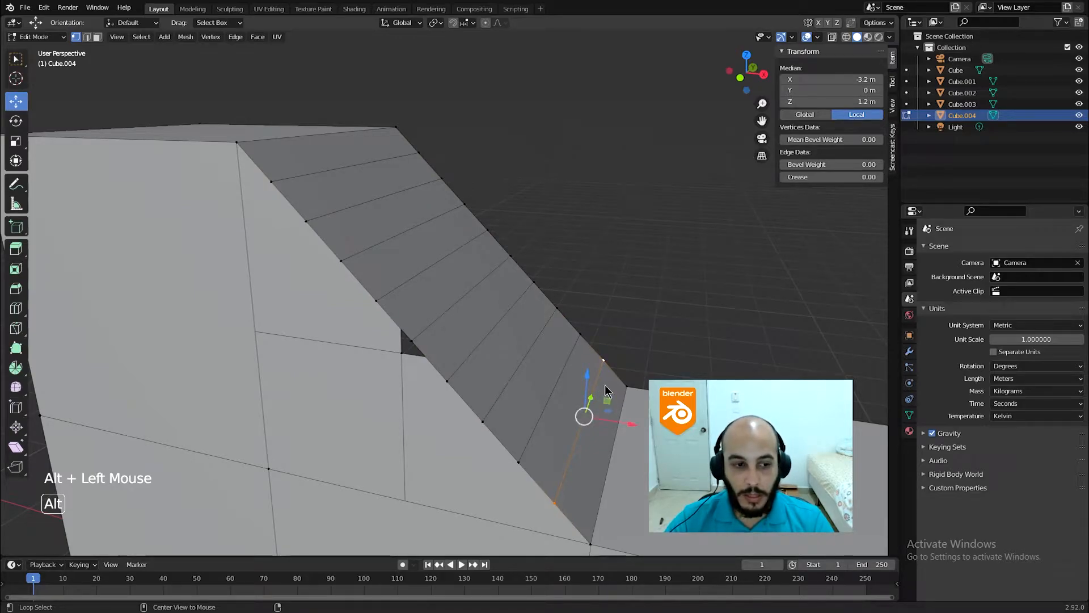
pyautogui.keyDown('alt'); pyautogui.keyDown('shift'); pyautogui.click(526, 359); pyautogui.keyUp('shift'); pyautogui.keyUp('alt')
pyautogui.keyDown('alt'); pyautogui.keyDown('shift'); pyautogui.click(461, 285); pyautogui.keyUp('shift'); pyautogui.keyUp('alt')
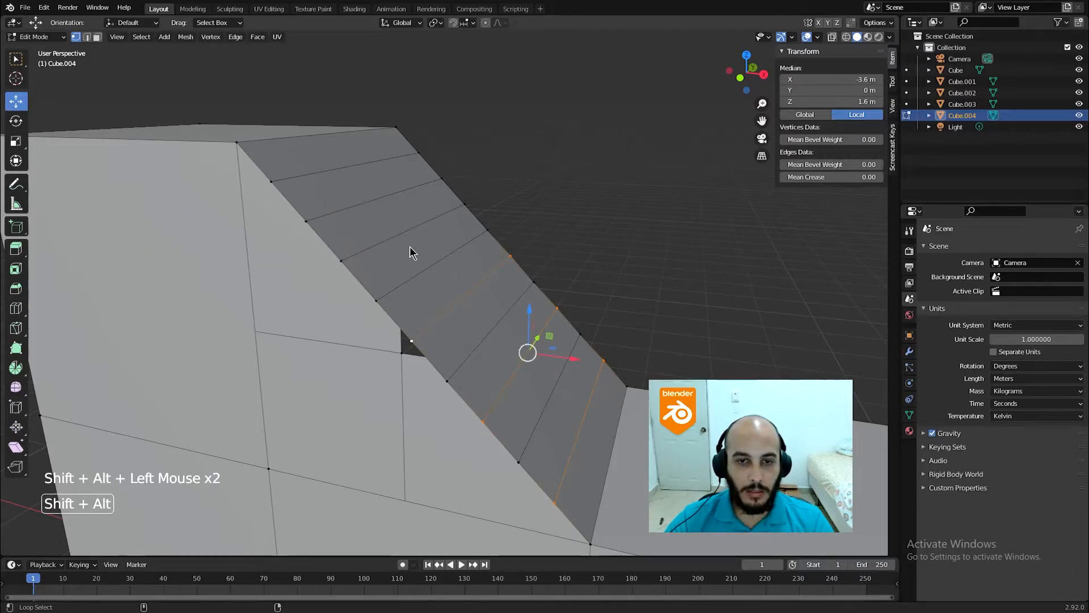
pyautogui.keyDown('alt'); pyautogui.keyDown('shift'); pyautogui.click(392, 237); pyautogui.keyUp('shift'); pyautogui.keyUp('alt')
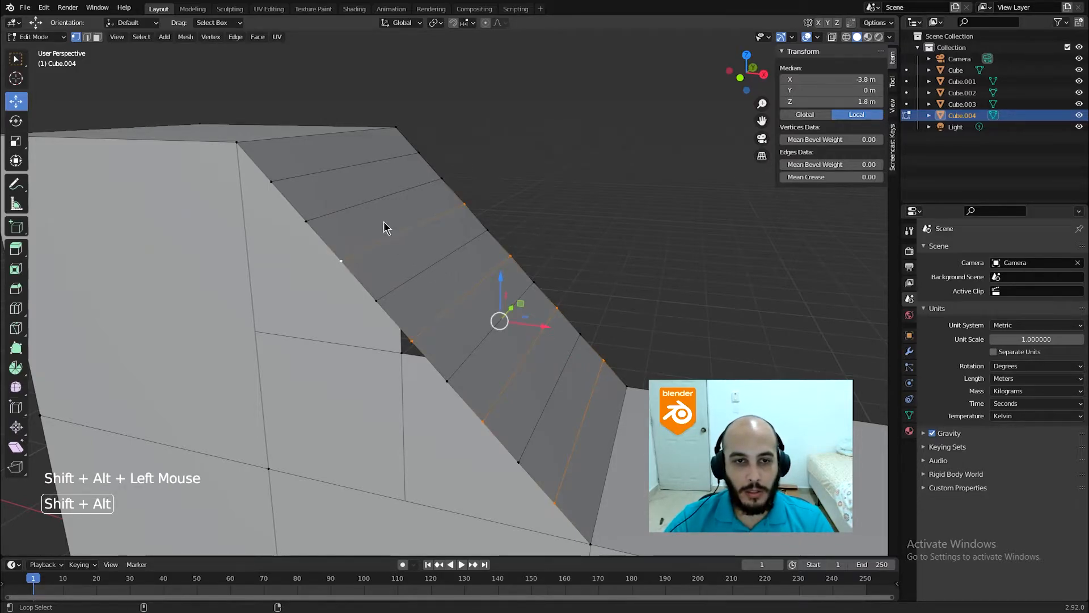
pyautogui.keyDown('alt'); pyautogui.keyDown('shift'); pyautogui.click(338, 175); pyautogui.keyUp('shift'); pyautogui.keyUp('alt')
pyautogui.keyDown('alt'); pyautogui.keyDown('shift'); pyautogui.click(314, 168); pyautogui.keyUp('shift'); pyautogui.keyUp('alt')
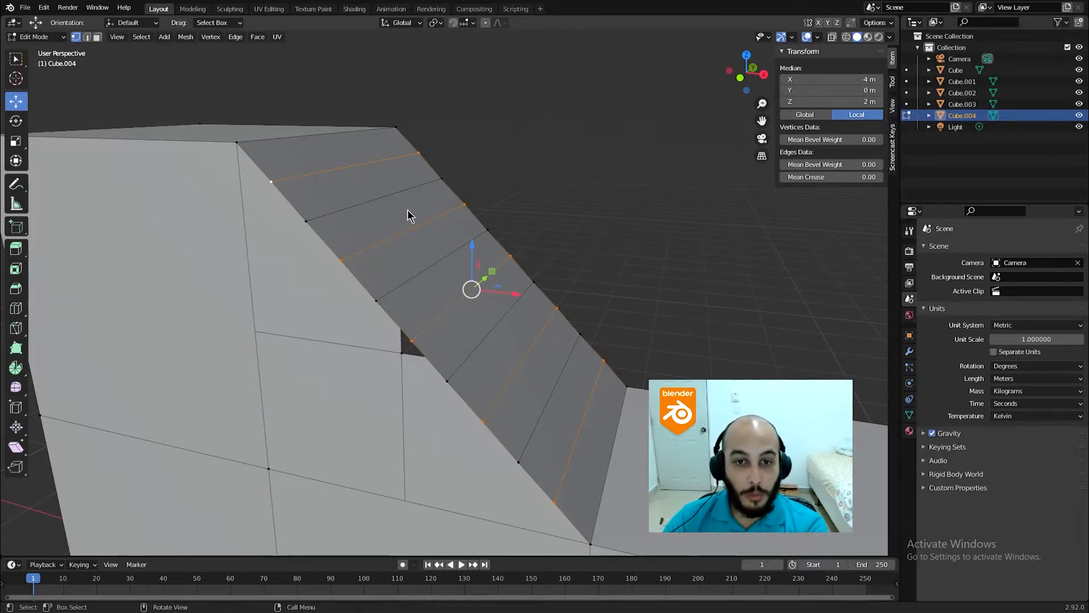
# In front view, try to form stairs by moving the selected edges 0.2 m along X and Z with snapping, and undo it.
pyautogui.press('KP_1')
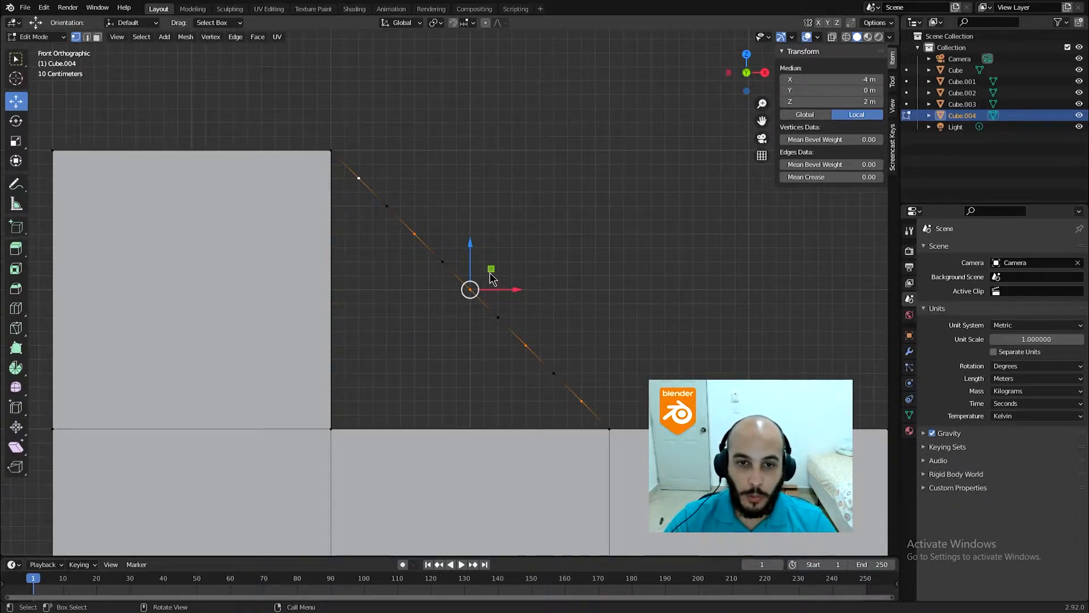
pyautogui.keyDown('ctrl'); pyautogui.moveTo(491, 269); pyautogui.dragTo(520, 244); pyautogui.keyUp('ctrl')
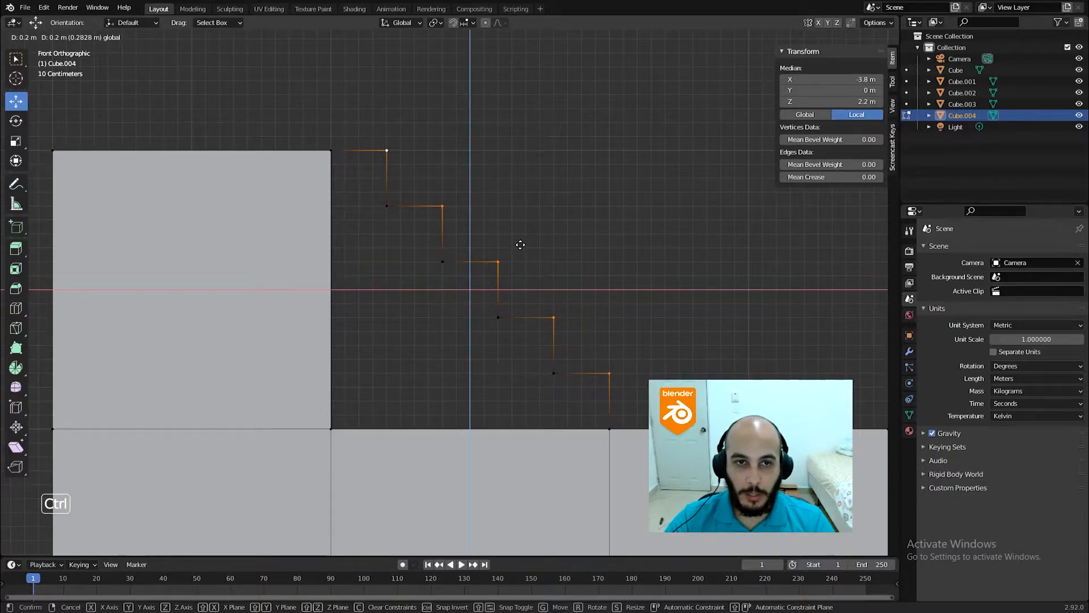
pyautogui.moveTo(520, 245)
pyautogui.keyDown('ctrl'); pyautogui.mouseDown()
pyautogui.moveTo(511, 245)
pyautogui.moveTo(518, 232)
pyautogui.moveTo(535, 250)
pyautogui.moveTo(519, 262)
pyautogui.moveTo(523, 233)
pyautogui.moveTo(522, 244)
pyautogui.mouseUp(); pyautogui.keyUp('ctrl')
pyautogui.moveTo(522, 244); pyautogui.dragTo(564, 287, button='middle')
pyautogui.hotkey('ctrl', 'z')
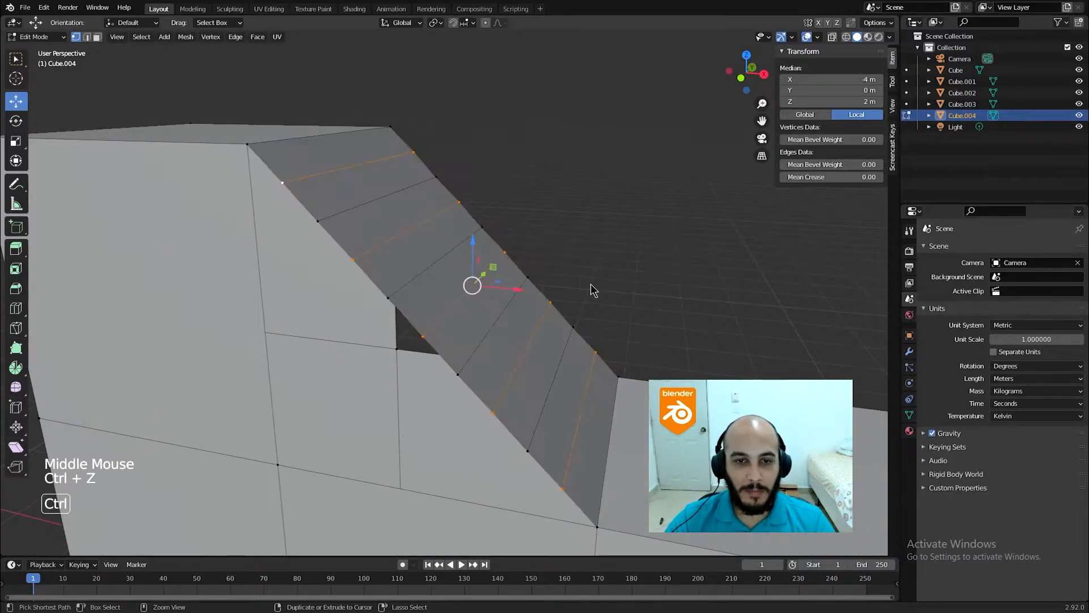
# In front view, move the selected ramp edges without snapping about 0.3 m outward along X, forming uneven steps.
pyautogui.press('KP_1')
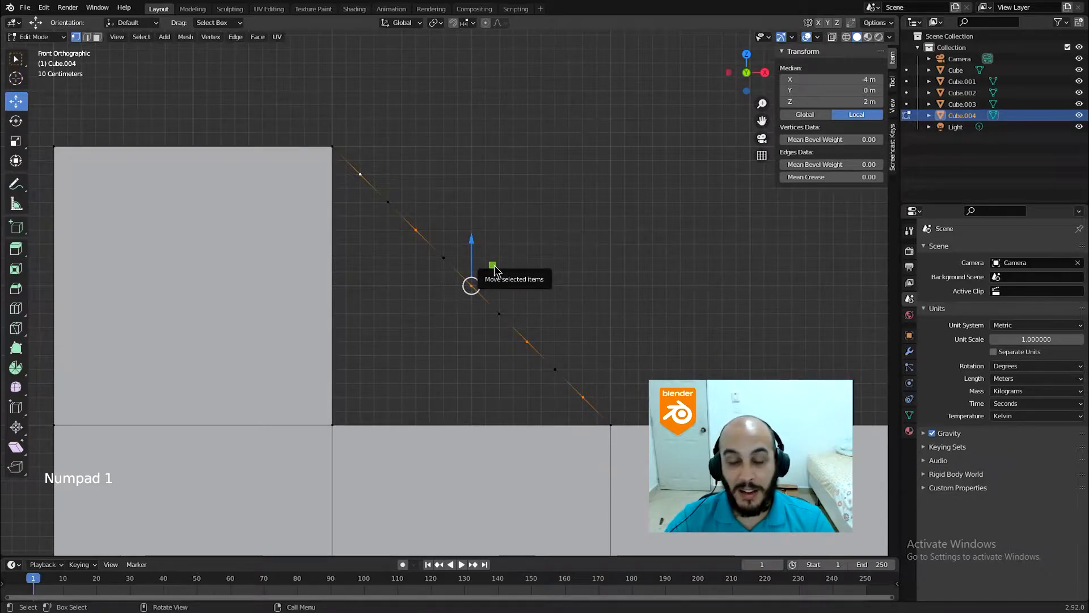
pyautogui.moveTo(493, 266); pyautogui.dragTo(532, 270)
pyautogui.moveTo(533, 270); pyautogui.dragTo(506, 356, button='middle')
pyautogui.scroll(-3, 539, 346)
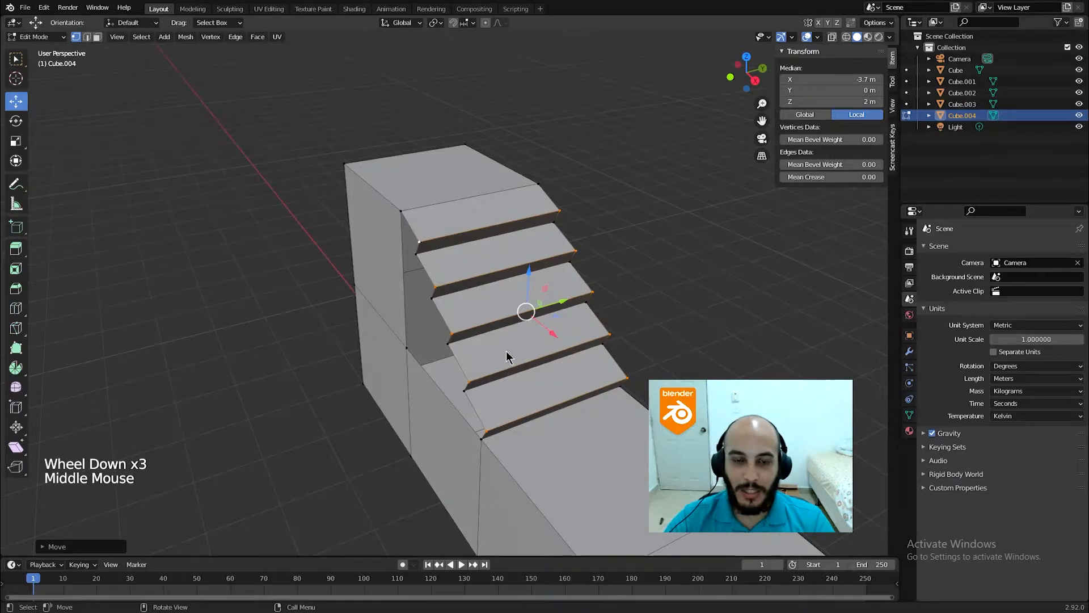
pyautogui.moveTo(489, 227); pyautogui.dragTo(565, 340, button='middle')
pyautogui.scroll(-1, 676, 233)
pyautogui.scroll(3, 566, 320)
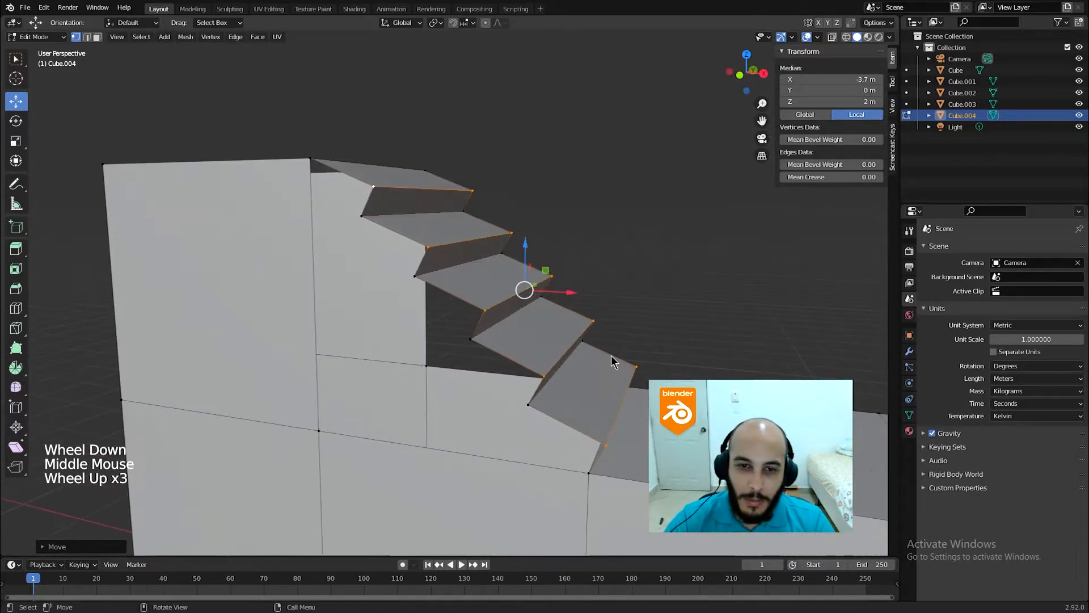
# In front view, try moving the selected ramp edges about 0.1 m back along X, and undo both edge moves.
pyautogui.press('KP_1')
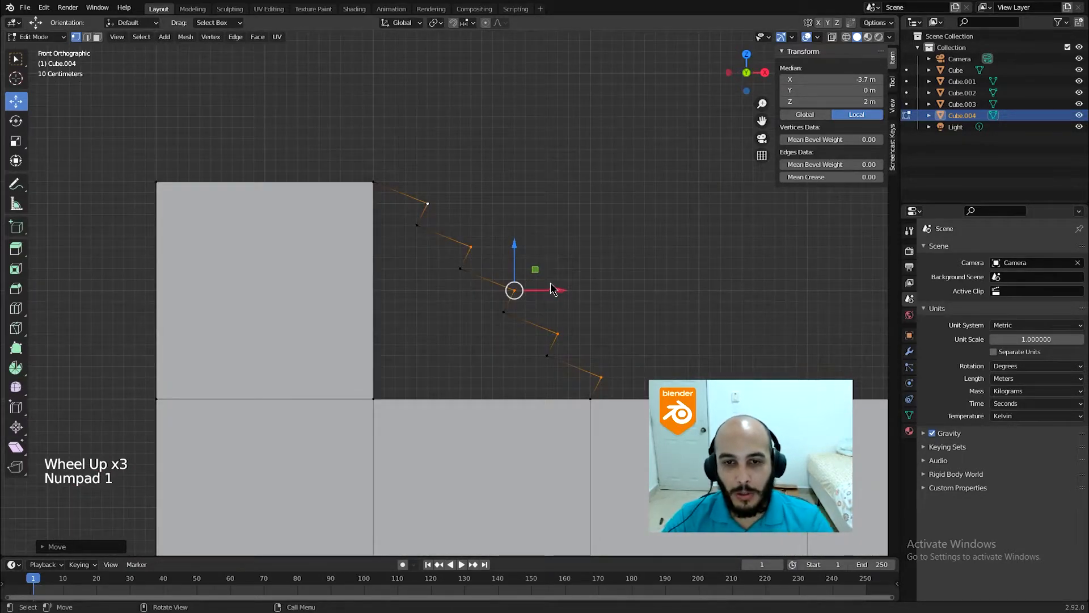
pyautogui.moveTo(535, 271)
pyautogui.mouseDown()
pyautogui.moveTo(522, 258)
pyautogui.moveTo(524, 270)
pyautogui.mouseUp()
pyautogui.moveTo(539, 273); pyautogui.dragTo(519, 408, button='middle')
pyautogui.scroll(-9, 710, 365)
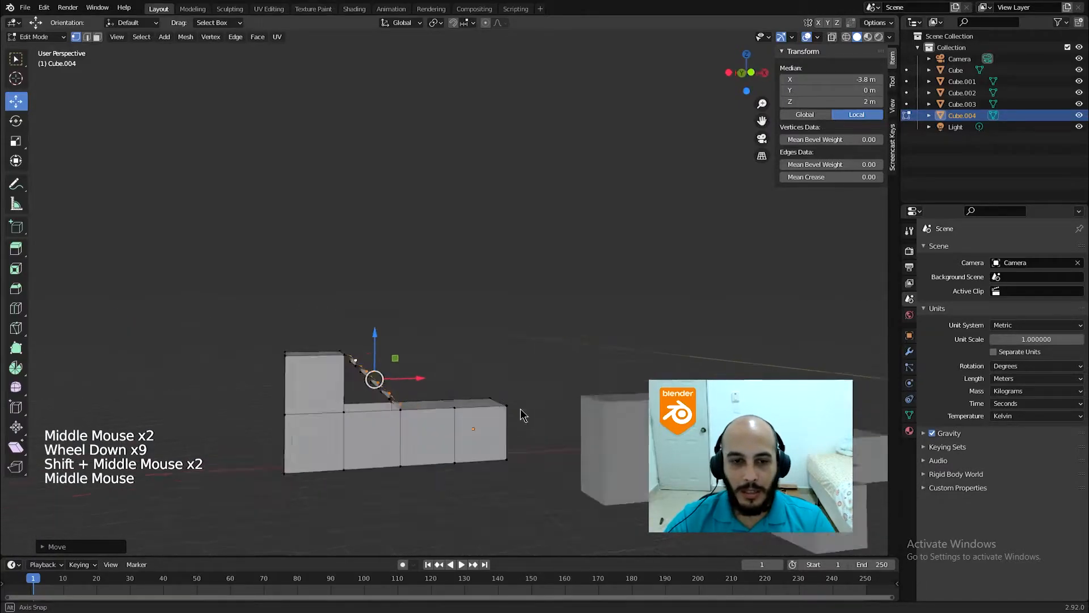
pyautogui.scroll(2, 389, 382)
pyautogui.scroll(4, 392, 397)
pyautogui.moveTo(394, 403); pyautogui.dragTo(529, 421, button='middle')
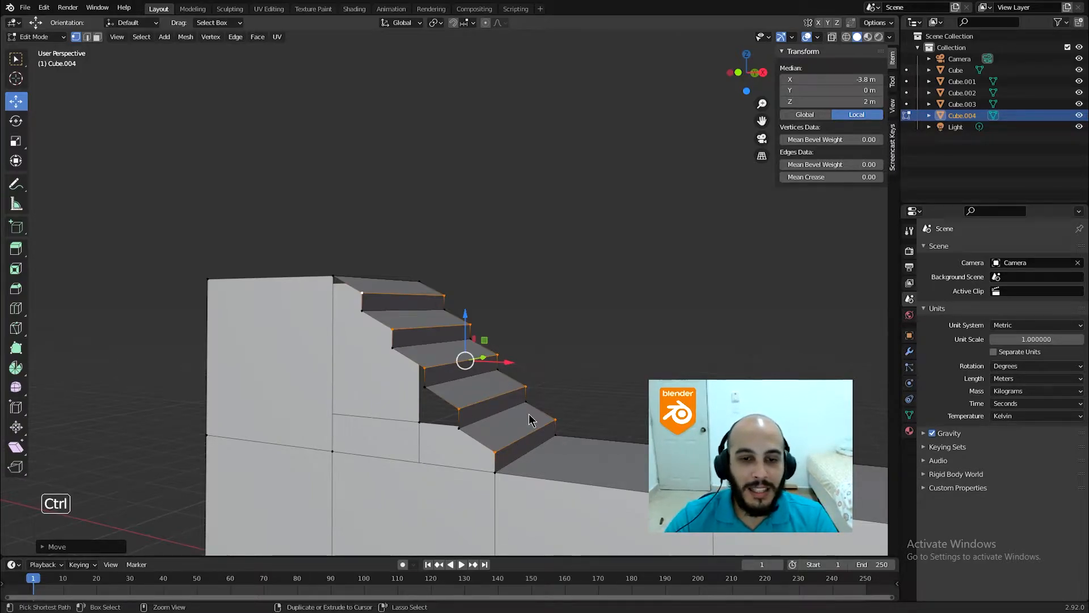
pyautogui.hotkey('ctrl', 'z')
pyautogui.hotkey('ctrl', 'z')
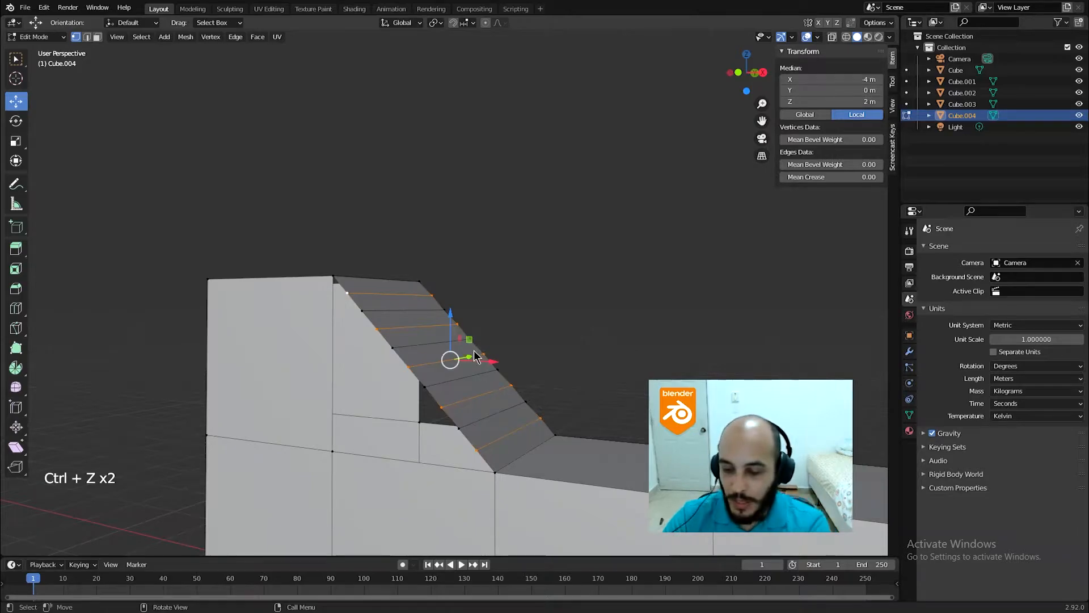
# In front view, move the selected ramp edges 0.2 m outward along X to form steps with vertical risers.
pyautogui.press('KP_1')
pyautogui.press('KP_3')
pyautogui.press('KP_1')
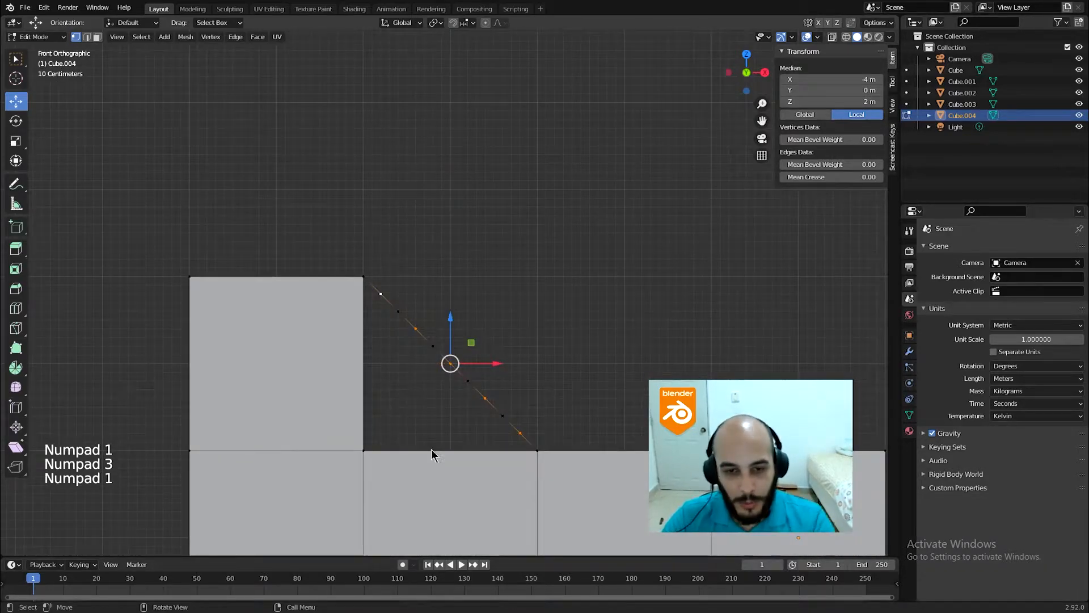
pyautogui.scroll(3, 487, 338)
pyautogui.scroll(1, 486, 338)
pyautogui.moveTo(479, 308); pyautogui.dragTo(504, 282)
pyautogui.scroll(1, 545, 297)
pyautogui.moveTo(545, 297); pyautogui.dragTo(544, 319, button='middle')
pyautogui.scroll(-2, 523, 355)
pyautogui.keyDown('shift'); pyautogui.moveTo(522, 355); pyautogui.dragTo(620, 303, button='middle'); pyautogui.keyUp('shift')
pyautogui.moveTo(453, 283); pyautogui.dragTo(589, 410, button='middle')
# Select the boundary loop of the open side under the stairs and fill it with a single face.
pyautogui.keyDown('alt'); pyautogui.click(491, 317); pyautogui.keyUp('alt')
pyautogui.moveTo(496, 312)
pyautogui.mouseDown(button='middle')
pyautogui.moveTo(657, 343)
pyautogui.moveTo(627, 352)
pyautogui.moveTo(506, 315)
pyautogui.mouseUp(button='middle')
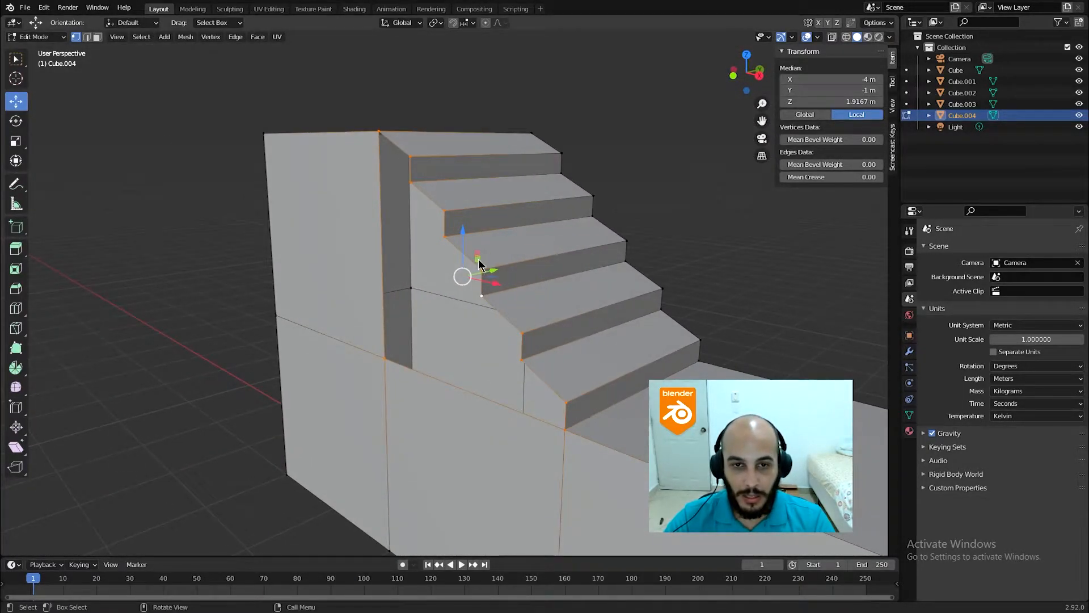
pyautogui.moveTo(762, 208); pyautogui.dragTo(724, 248, button='middle')
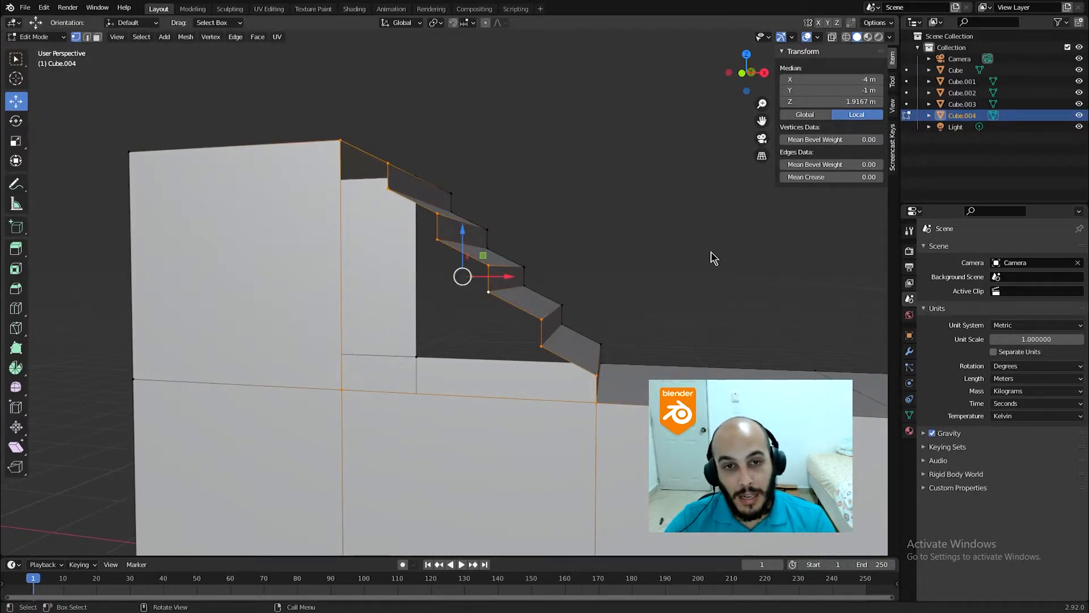
pyautogui.press('f')
pyautogui.moveTo(706, 255); pyautogui.dragTo(671, 306, button='middle')
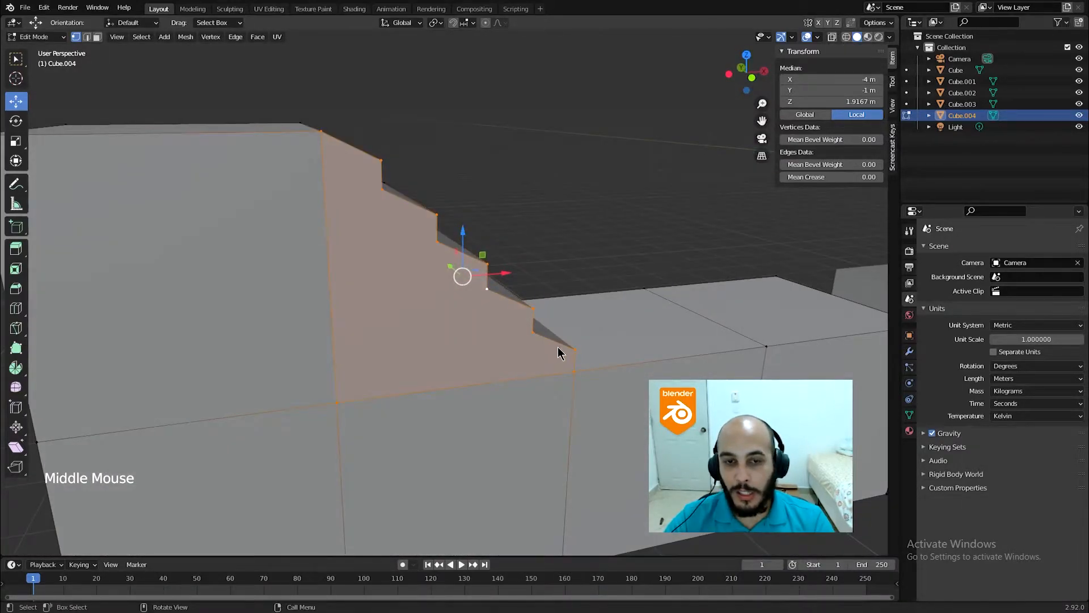
pyautogui.moveTo(647, 304); pyautogui.dragTo(646, 335, button='middle')
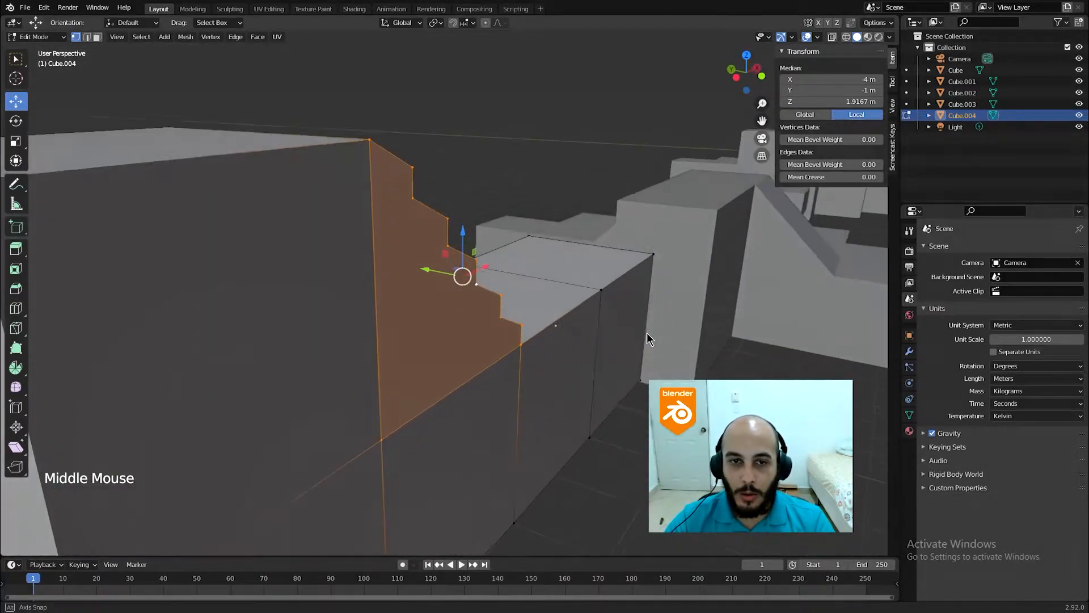
pyautogui.scroll(-3, 604, 276)
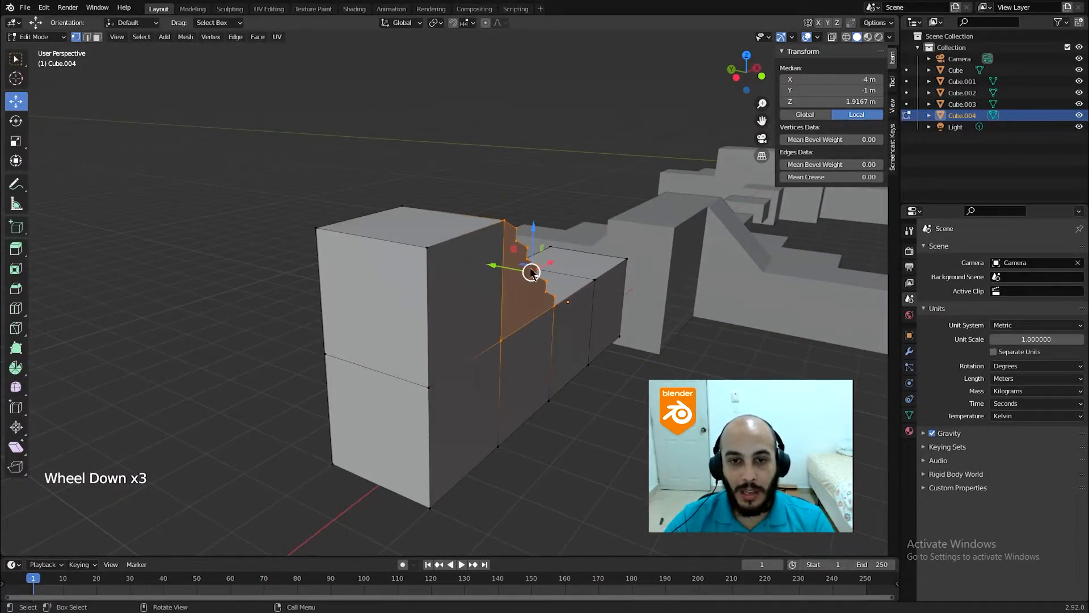
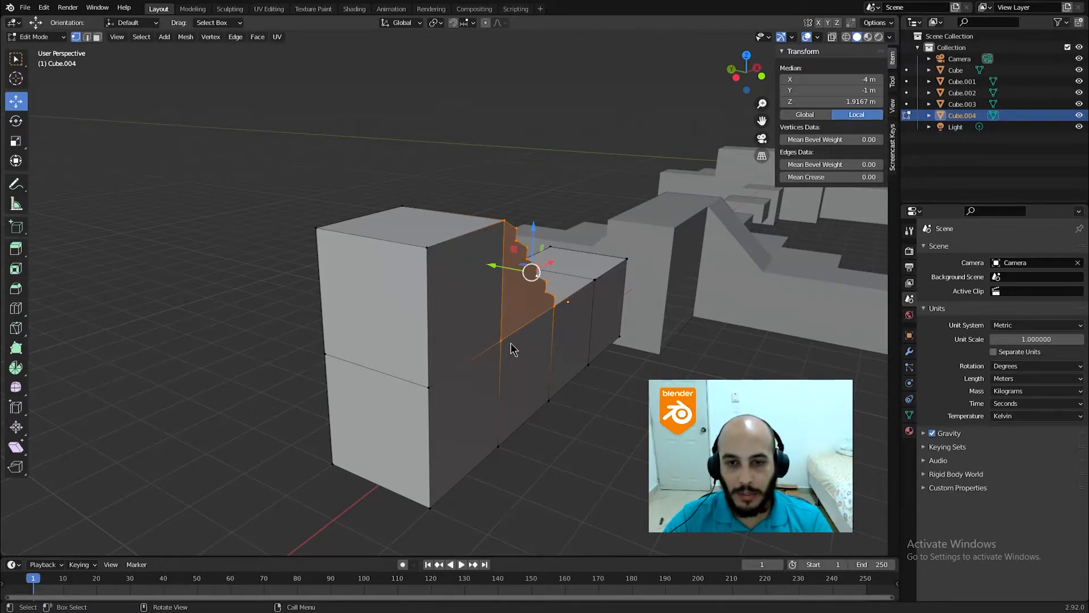
# Try Triangulate Faces on the filled stair side face, and undo it.
pyautogui.moveTo(510, 343); pyautogui.dragTo(486, 292, button='middle')
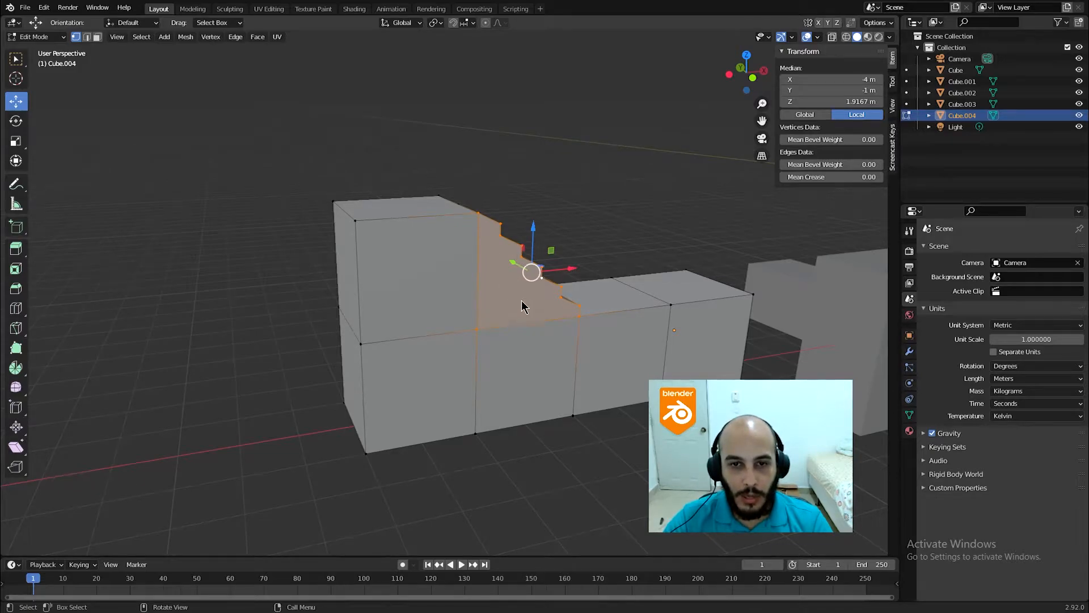
pyautogui.moveTo(550, 300); pyautogui.dragTo(597, 300, button='middle')
pyautogui.scroll(3, 537, 293)
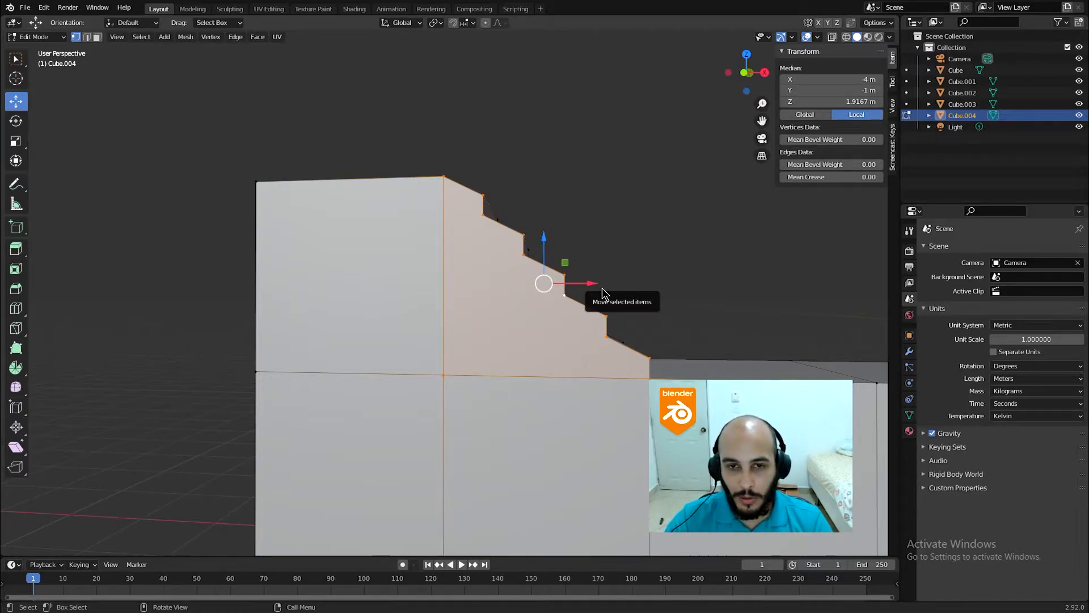
pyautogui.press('ctrl')
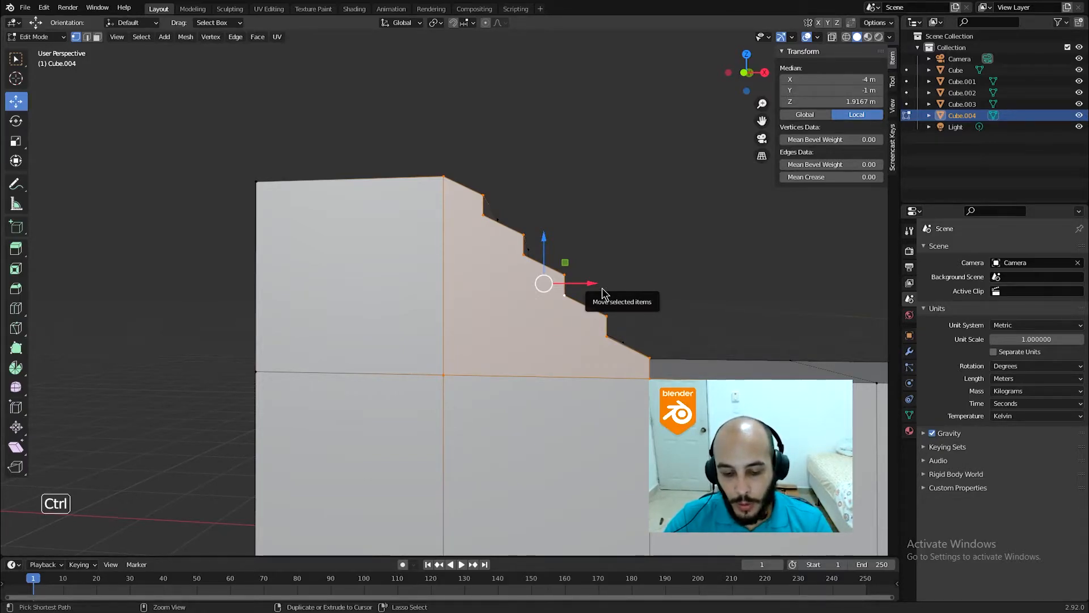
pyautogui.hotkey('ctrl', 'f')
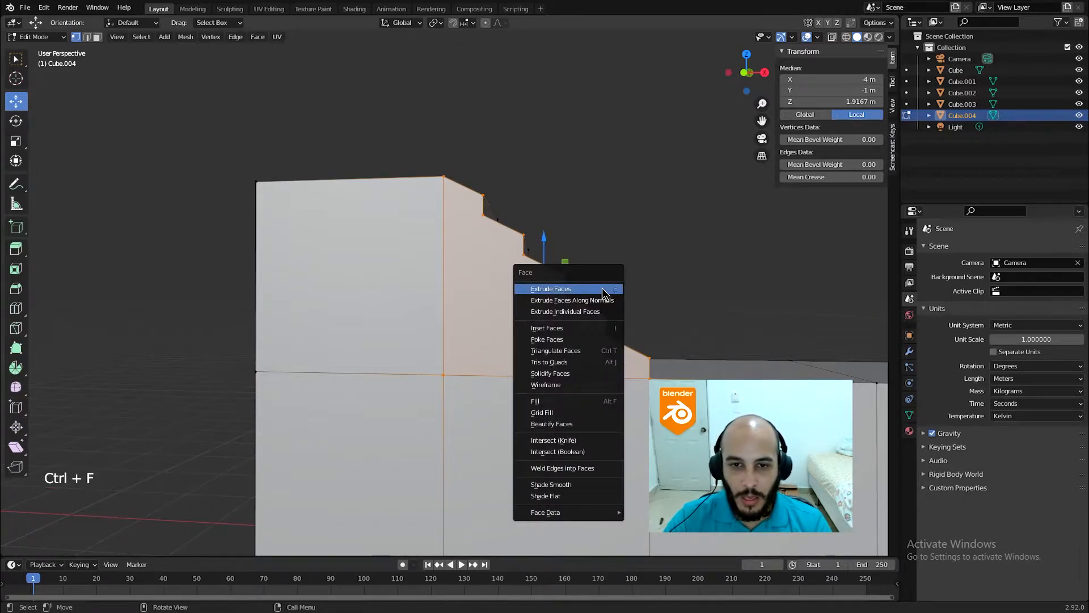
pyautogui.click(571, 352)
pyautogui.moveTo(567, 329); pyautogui.dragTo(591, 275, button='middle')
pyautogui.moveTo(518, 304); pyautogui.dragTo(665, 340, button='middle')
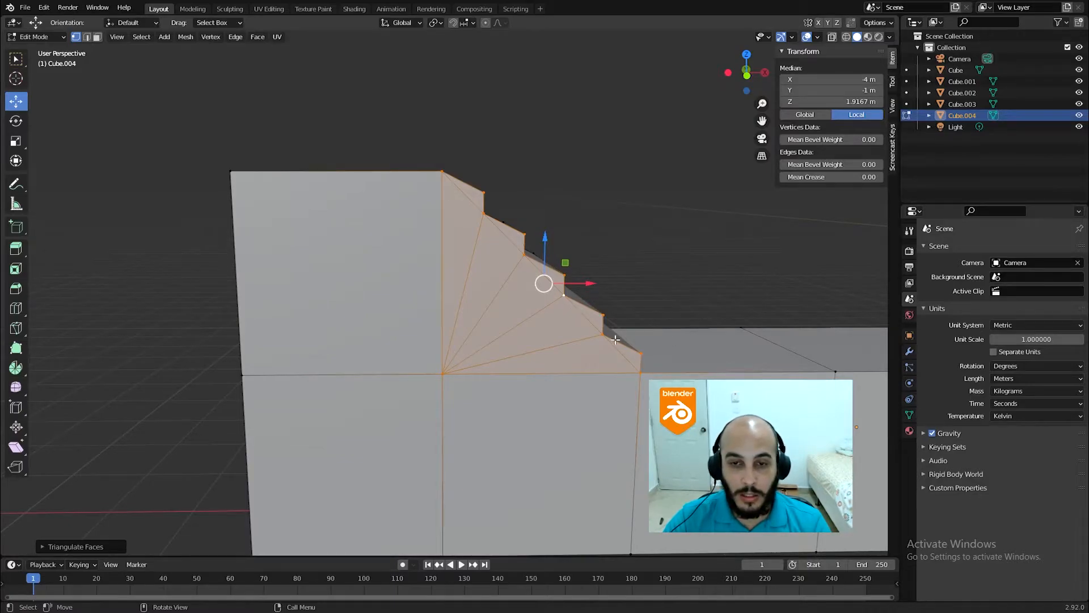
pyautogui.moveTo(523, 332); pyautogui.dragTo(561, 311, button='middle')
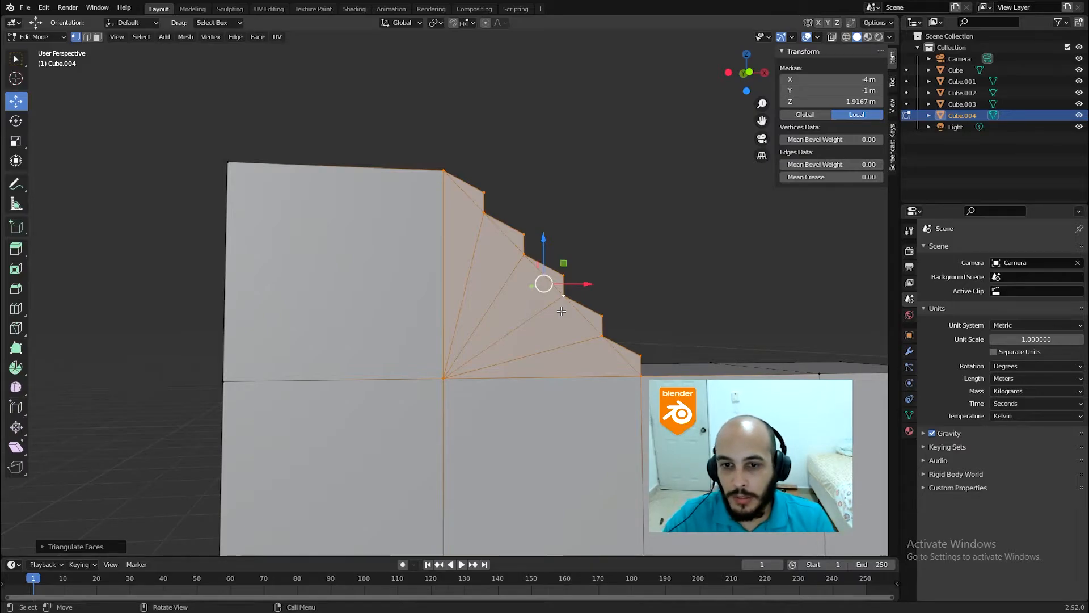
pyautogui.hotkey('ctrl', 'z')
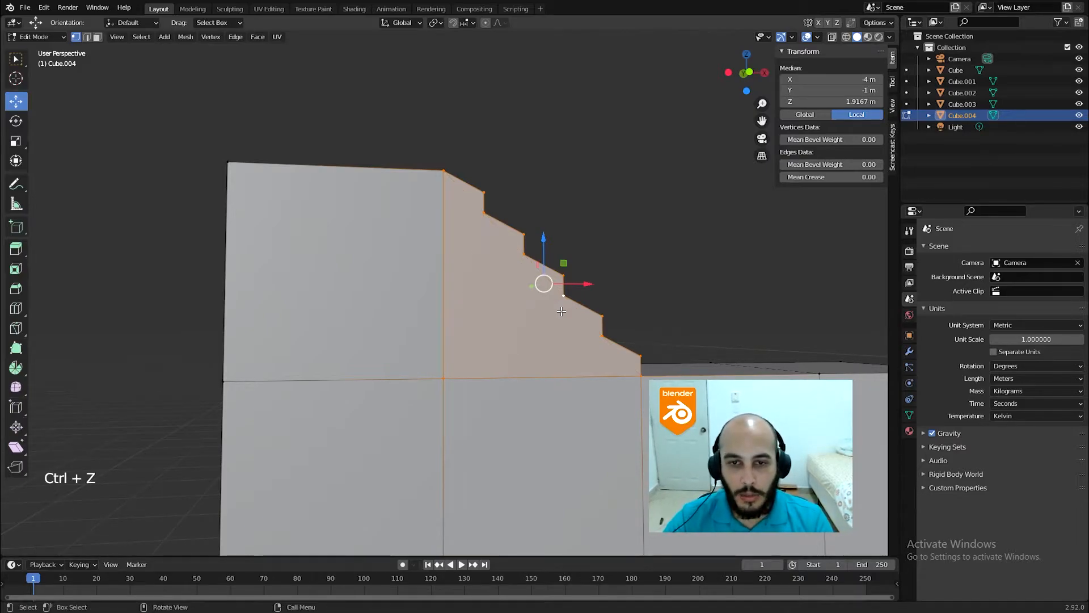
# Inset the stair side face slightly and merge the inner face's vertices at center.
pyautogui.press('i')
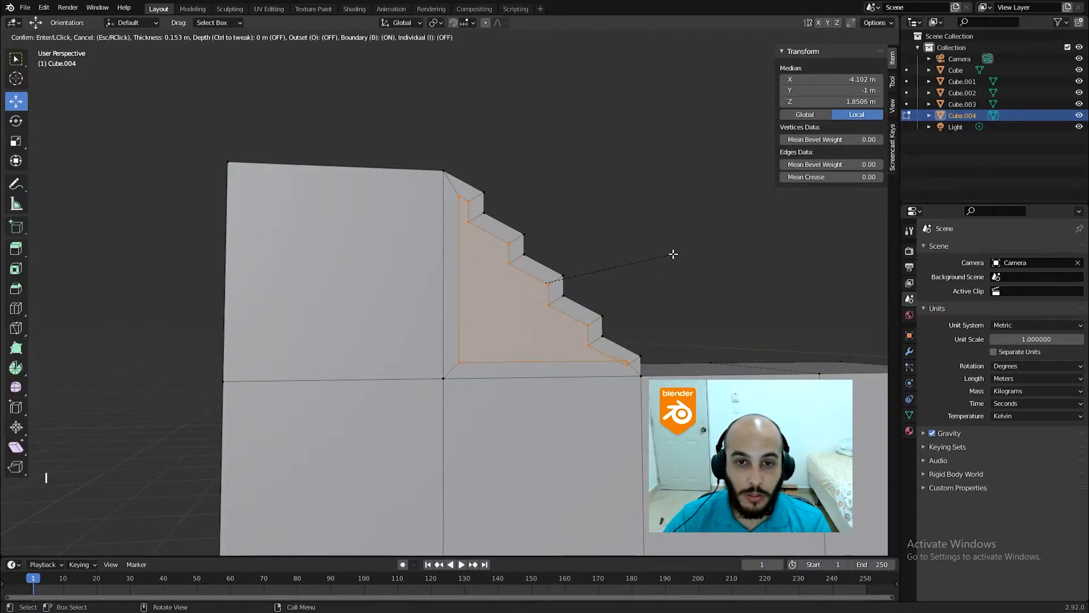
pyautogui.click(677, 254)
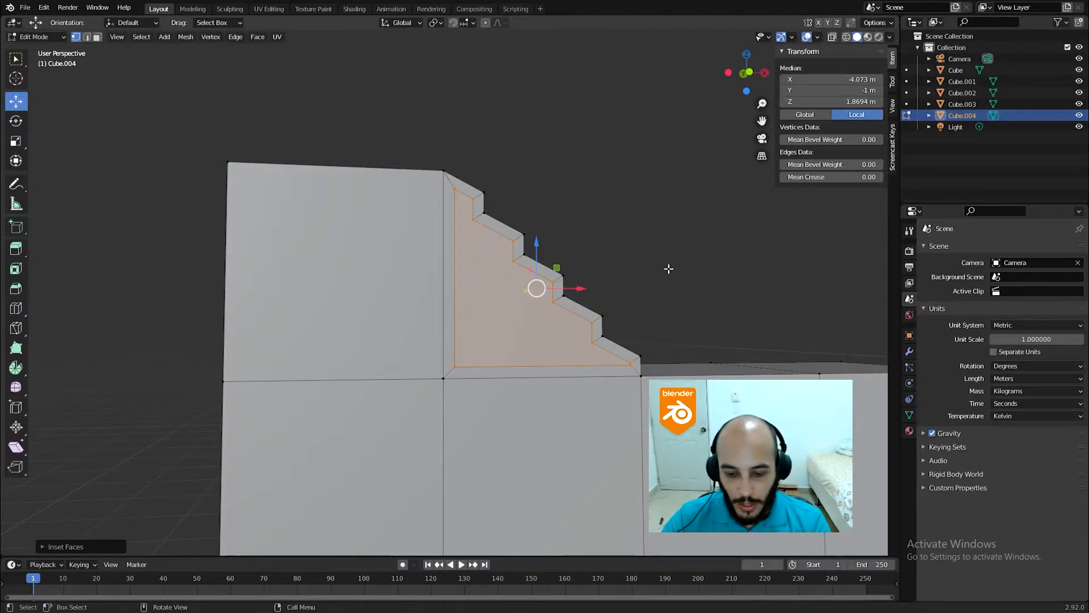
pyautogui.press('m')
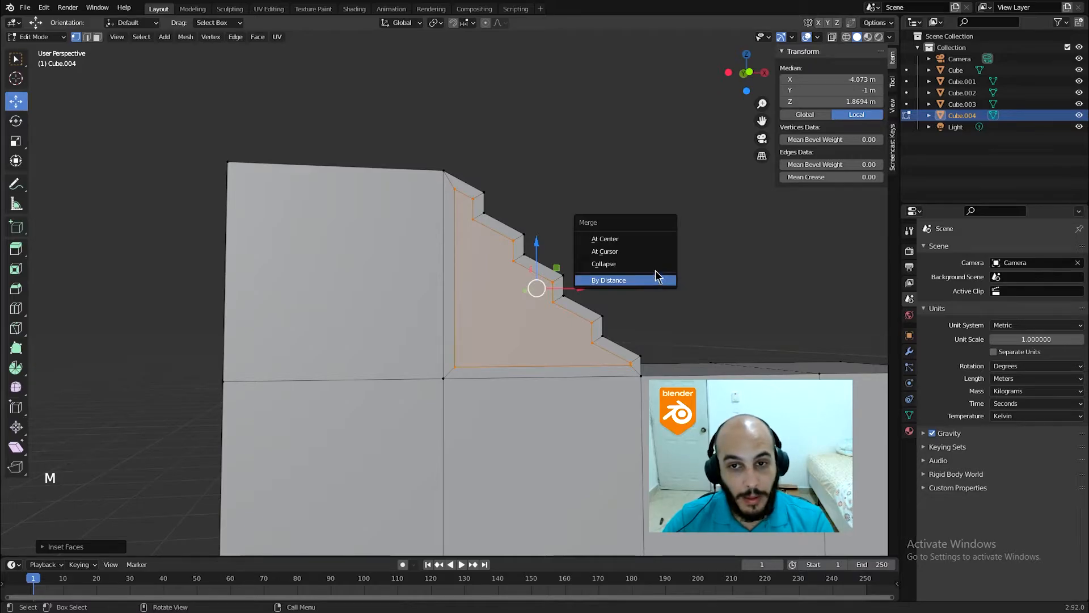
pyautogui.click(607, 239)
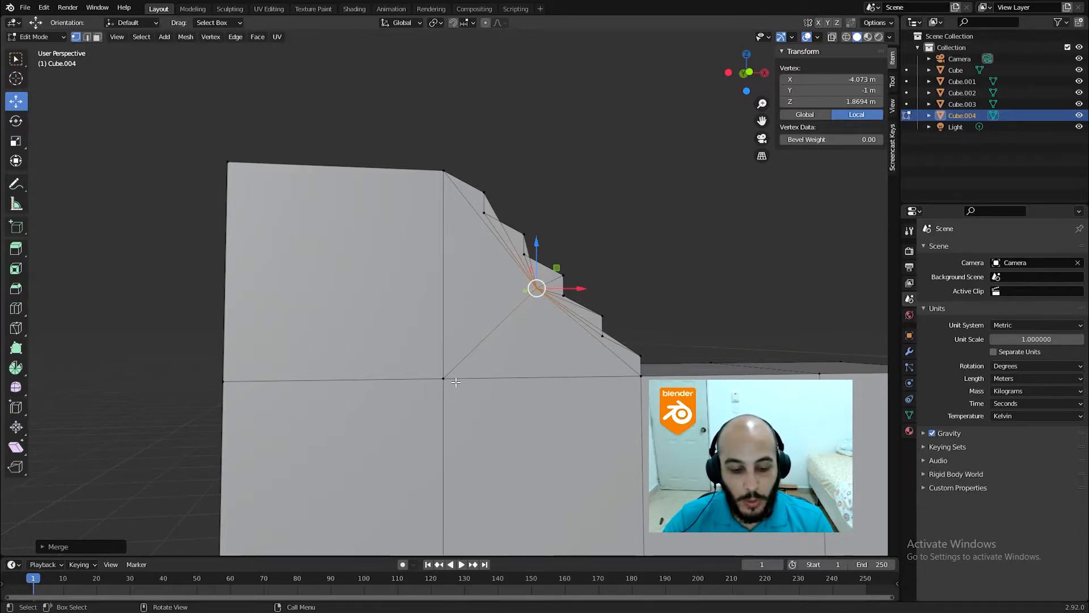
# Add the inner corner vertex at the base of the stair side to the selection and merge both vertices at last.
pyautogui.press('shift')
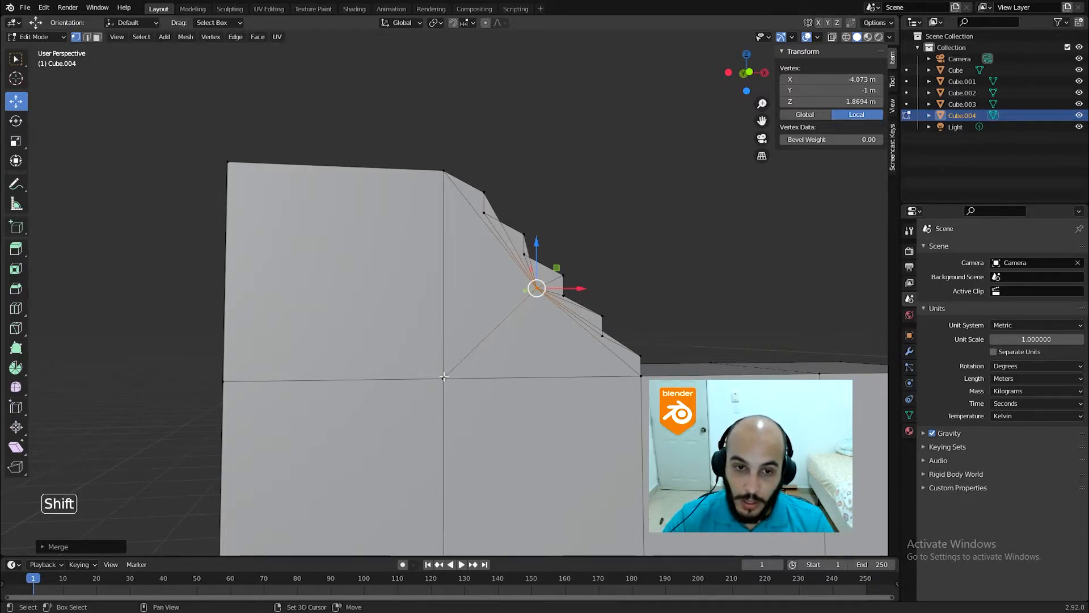
pyautogui.keyDown('shift'); pyautogui.click(445, 379); pyautogui.keyUp('shift')
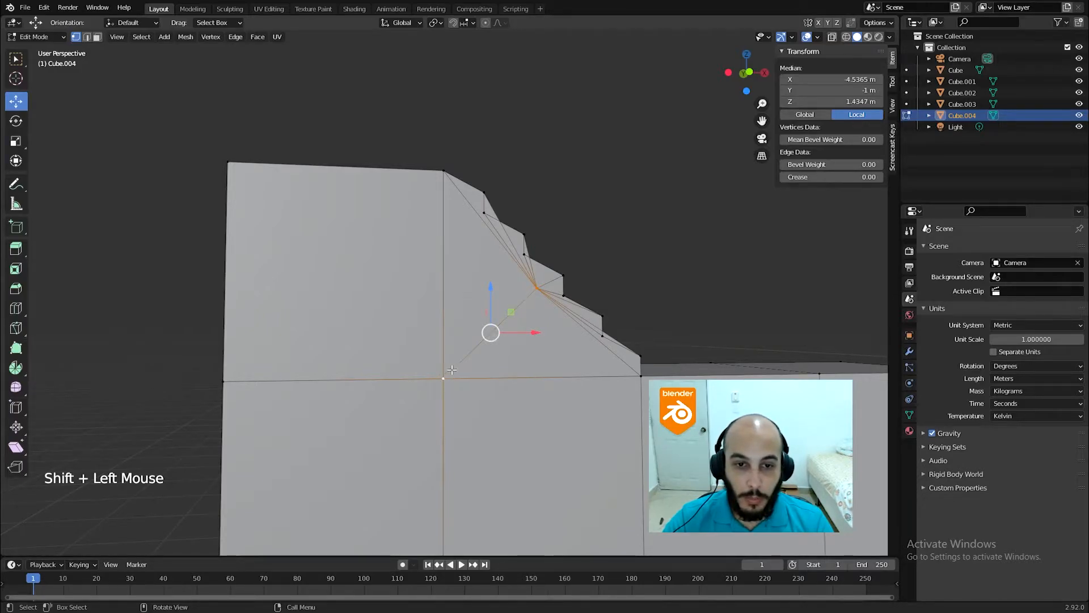
pyautogui.press('m')
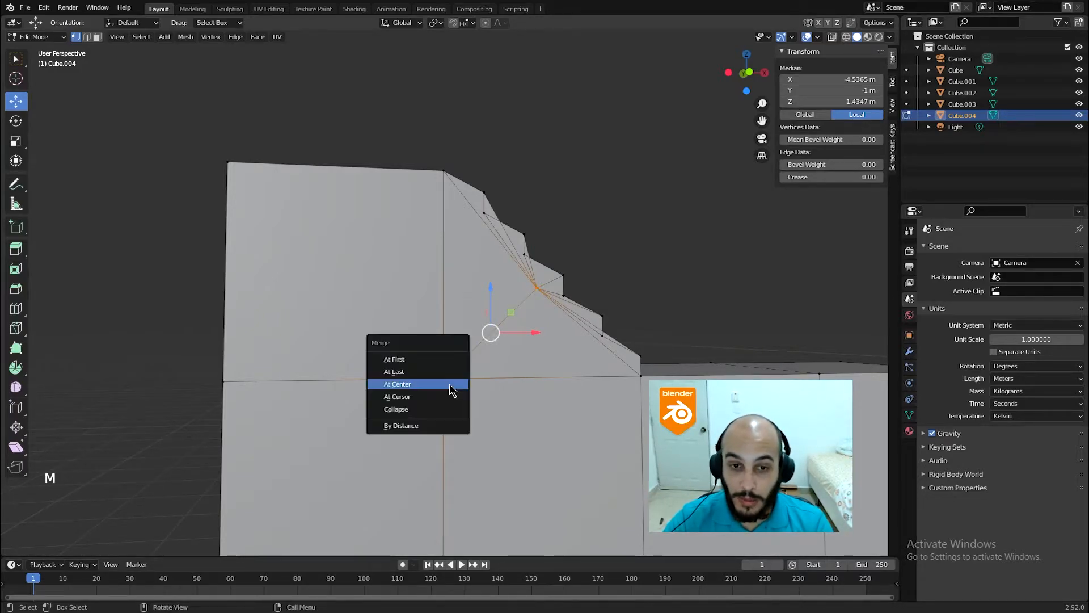
pyautogui.click(416, 372)
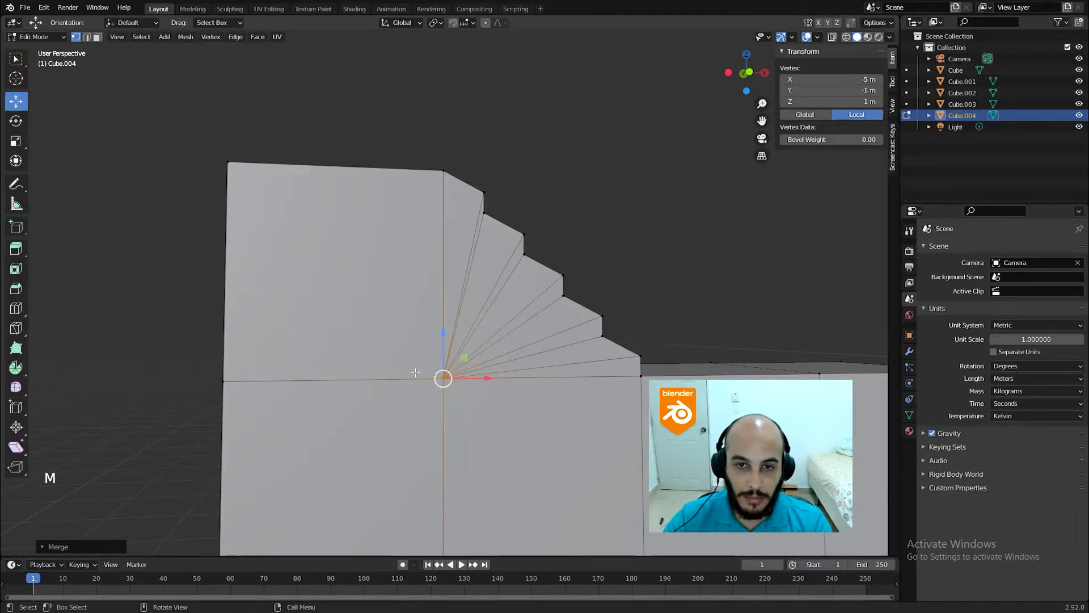
pyautogui.moveTo(574, 349); pyautogui.dragTo(567, 274, button='middle')
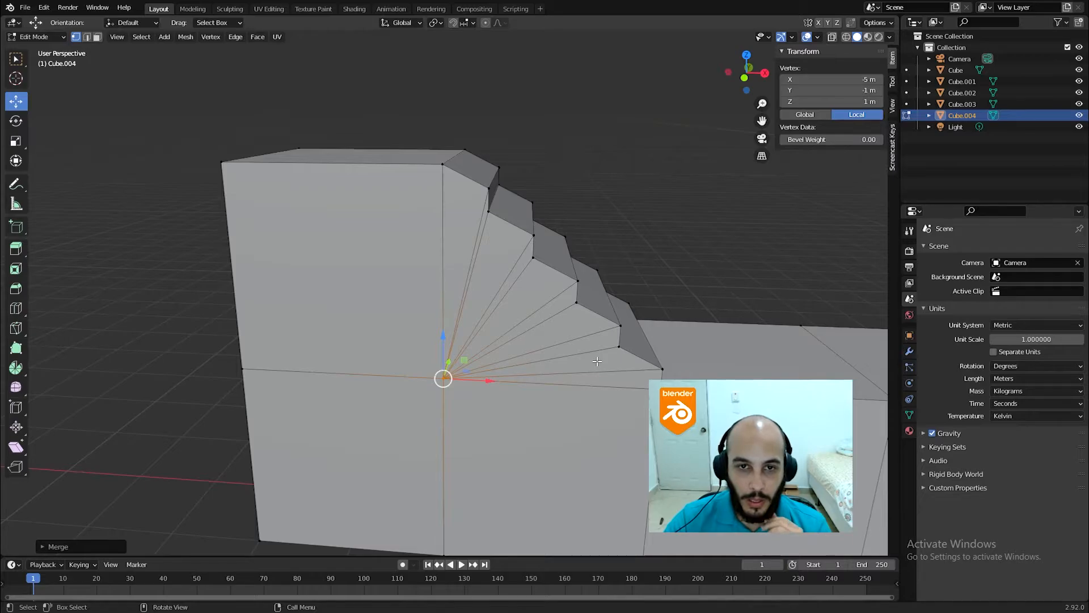
pyautogui.moveTo(674, 369); pyautogui.dragTo(553, 326, button='middle')
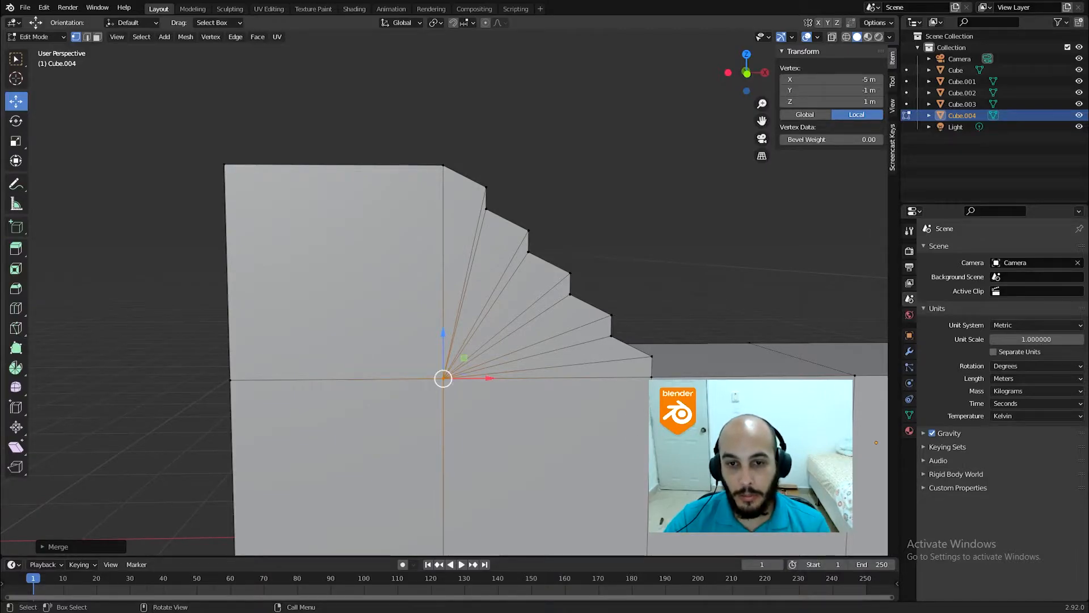
# Undo the merges, inset, side fill and edge move, back to the straight ramp with alternate edges selected.
pyautogui.hotkey('ctrl', 'z')
pyautogui.hotkey('ctrl', 'z')
pyautogui.hotkey('ctrl', 'z')
pyautogui.hotkey('ctrl', 'z')
pyautogui.hotkey('ctrl', 'z')
pyautogui.hotkey('ctrl', 'z')
pyautogui.hotkey('ctrl', 'z')
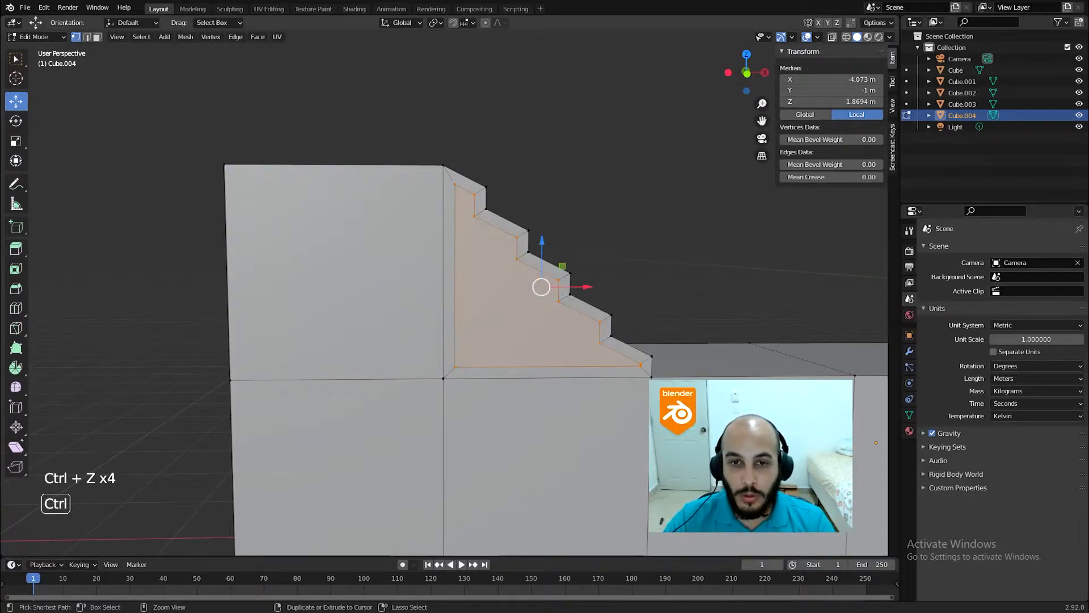
pyautogui.hotkey('ctrl', 'z')
pyautogui.hotkey('ctrl', 'z')
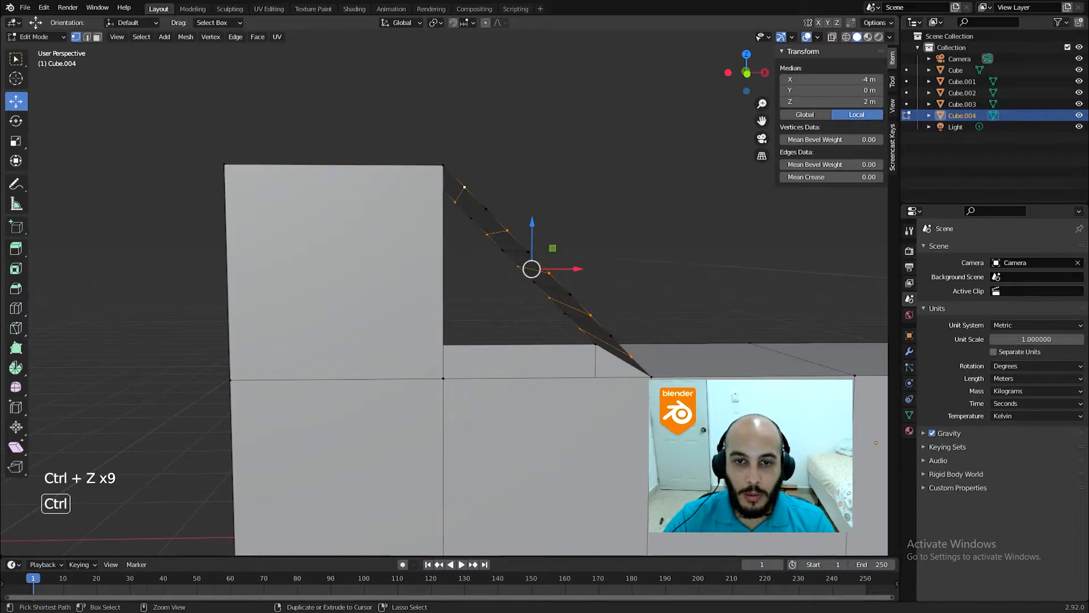
# In front view, move the selected ramp edges 0.2 m outward along X with snapping to form steps.
pyautogui.press('KP_1')
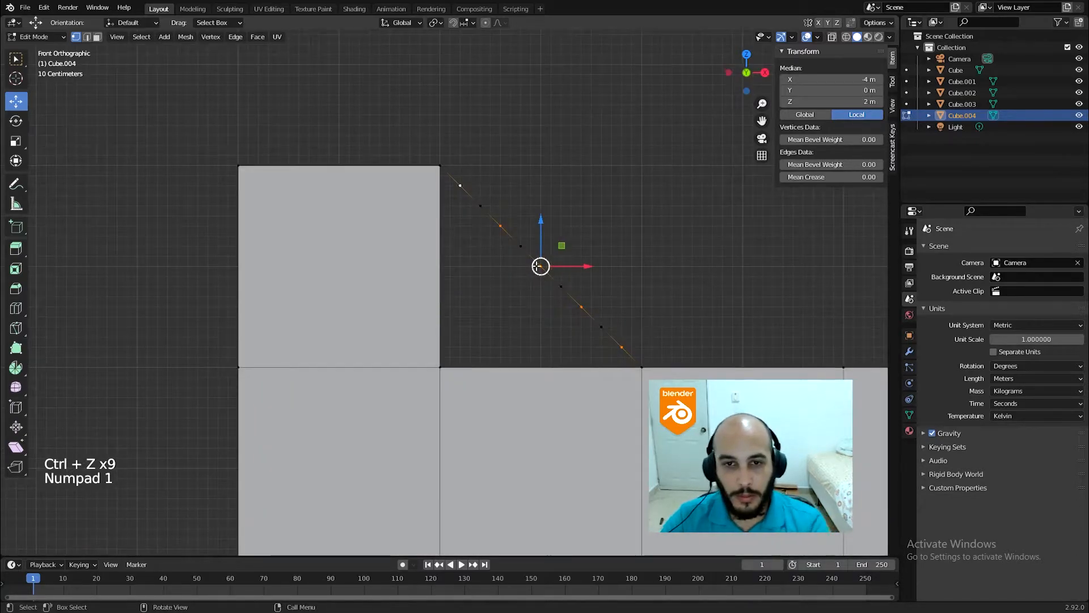
pyautogui.keyDown('ctrl'); pyautogui.moveTo(561, 246); pyautogui.dragTo(584, 249); pyautogui.keyUp('ctrl')
pyautogui.moveTo(584, 250); pyautogui.dragTo(567, 336, button='middle')
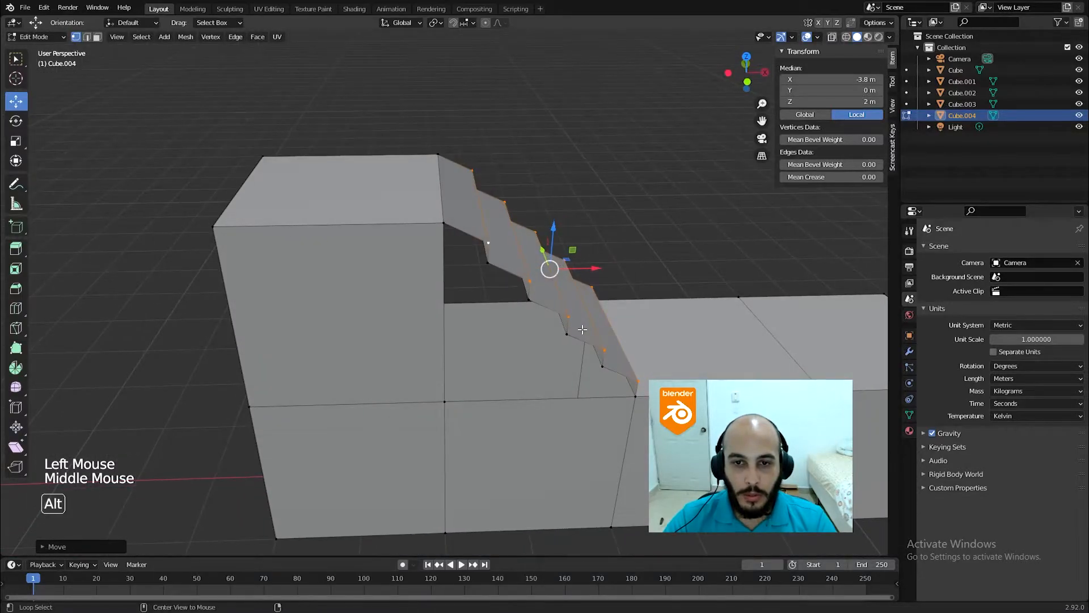
# Select the boundary loop of the open side under the stairs and try Triangulate Faces on it.
pyautogui.keyDown('alt'); pyautogui.click(571, 341); pyautogui.keyUp('alt')
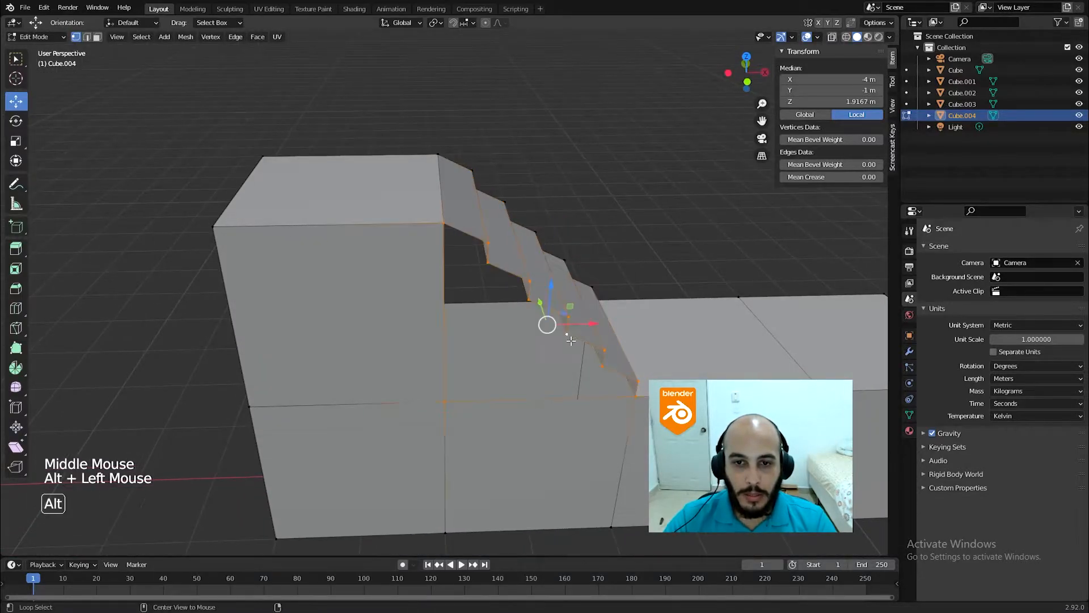
pyautogui.hotkey('ctrl', 'f')
pyautogui.click(637, 343)
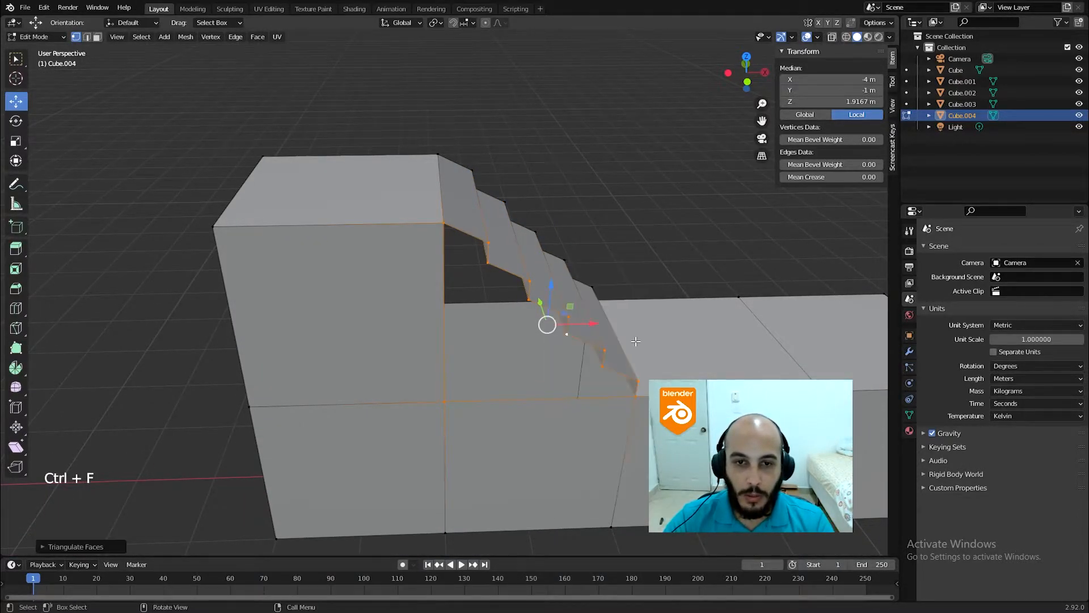
pyautogui.moveTo(636, 341); pyautogui.dragTo(622, 313, button='middle')
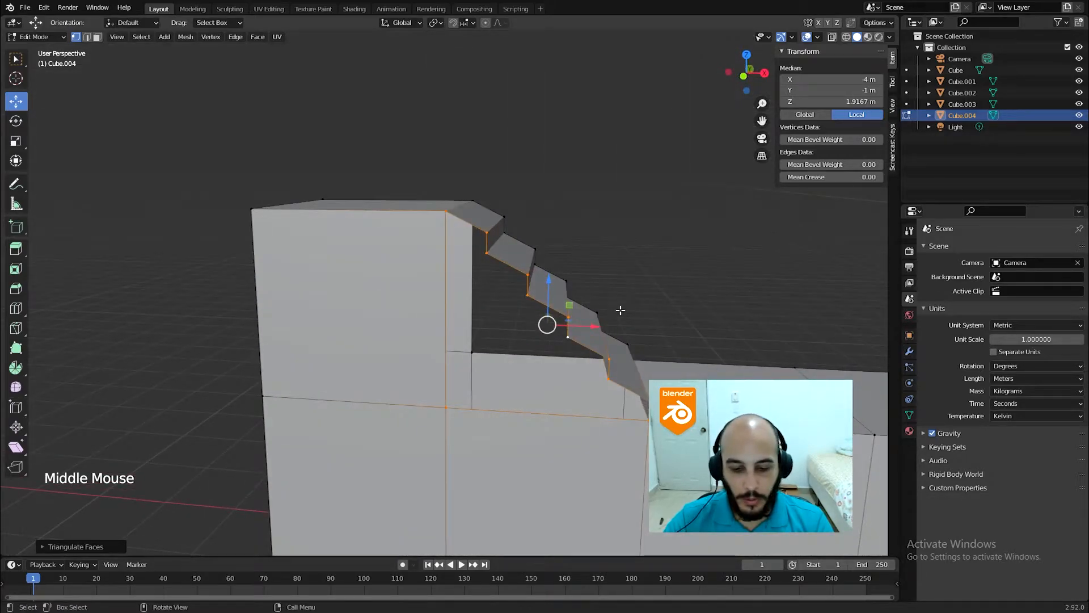
# Fill the selected boundary loop on the open side of the stairs with a face and triangulate it.
pyautogui.press('f')
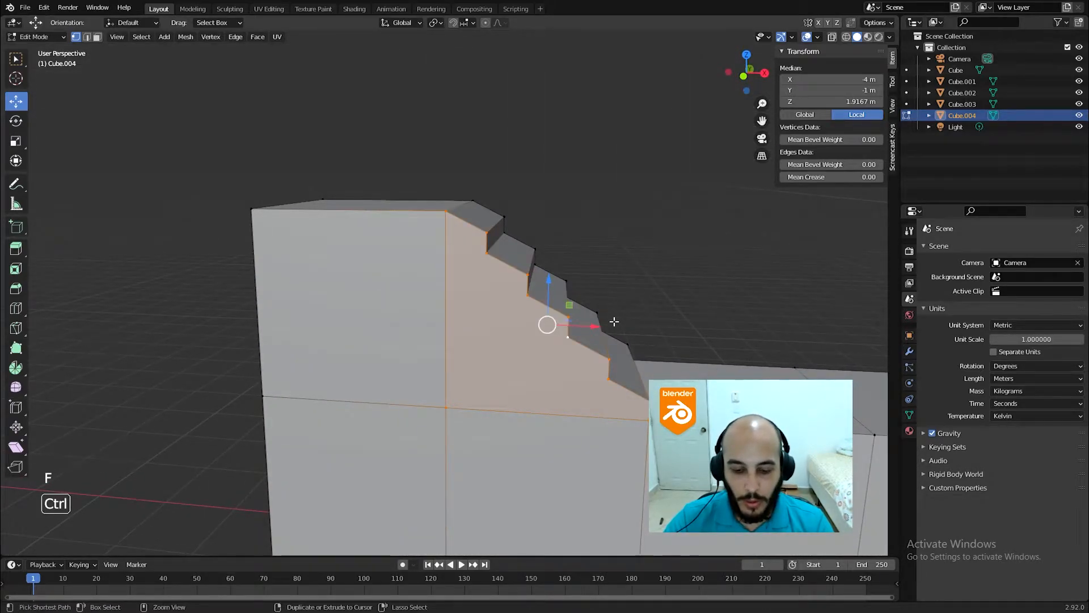
pyautogui.hotkey('ctrl', 'f')
pyautogui.click(610, 322)
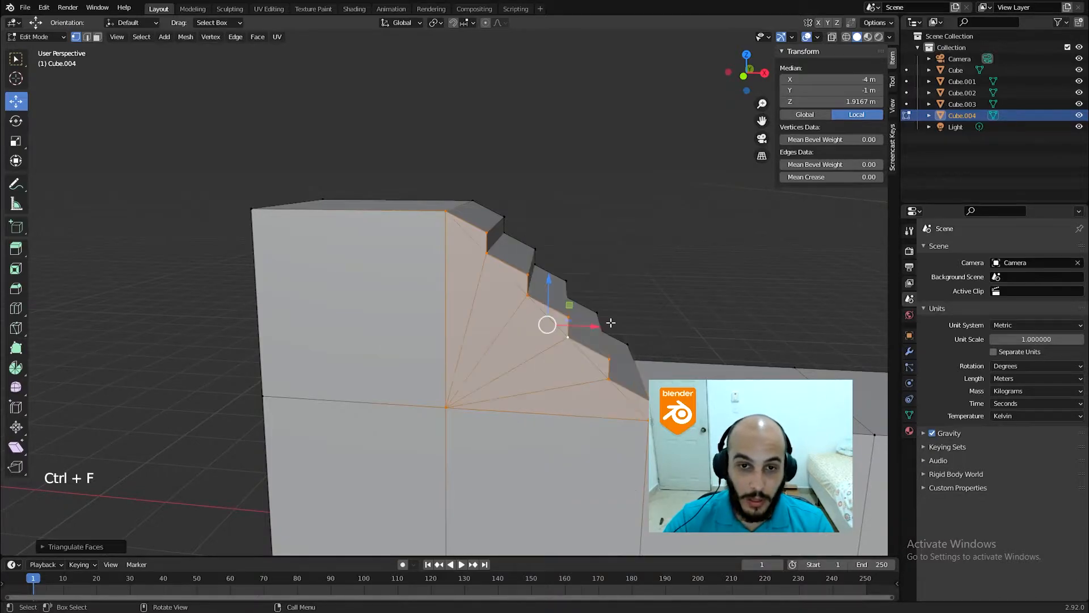
# Select the boundary loop on the opposite open side of the stairs, fill it with a face and triangulate that face.
pyautogui.moveTo(603, 340); pyautogui.dragTo(581, 406, button='middle')
pyautogui.scroll(-2, 635, 340)
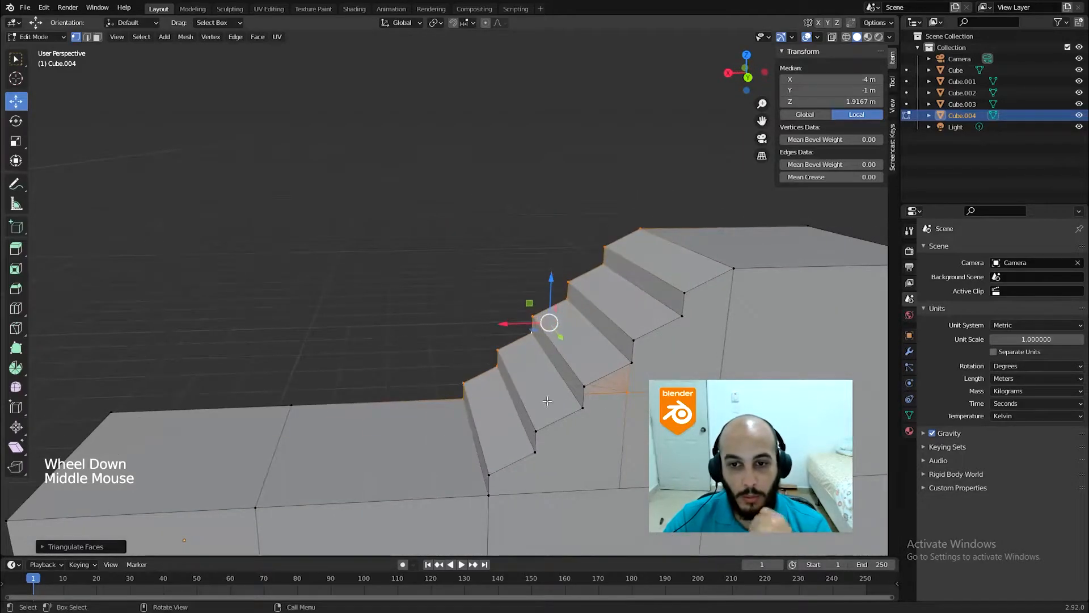
pyautogui.keyDown('alt'); pyautogui.click(555, 424); pyautogui.keyUp('alt')
pyautogui.moveTo(633, 445); pyautogui.dragTo(641, 414, button='middle')
pyautogui.keyDown('shift'); pyautogui.moveTo(641, 414); pyautogui.dragTo(614, 369, button='middle'); pyautogui.keyUp('shift')
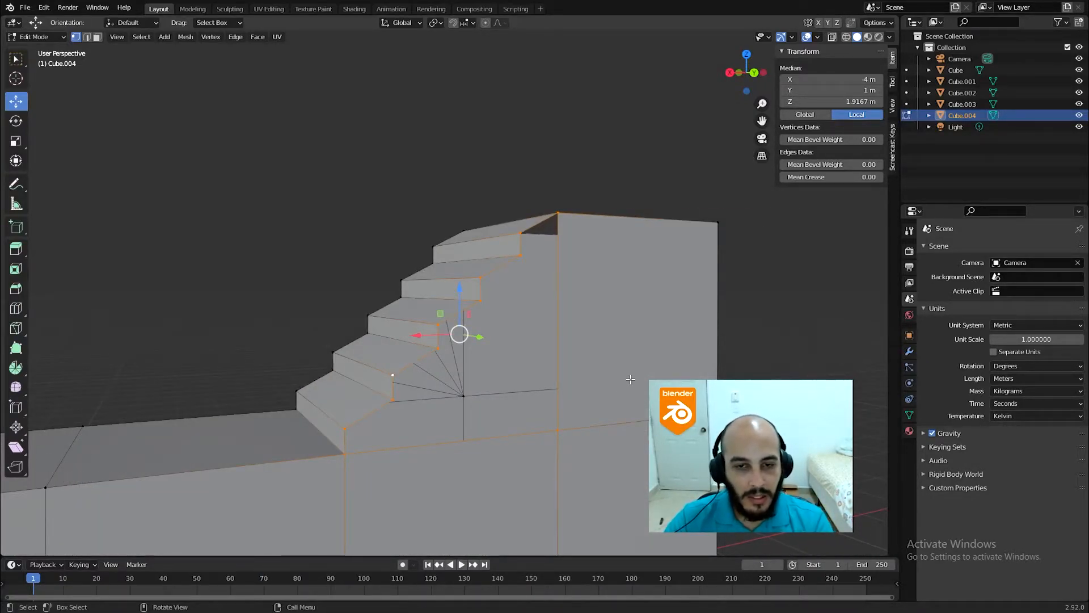
pyautogui.press('f')
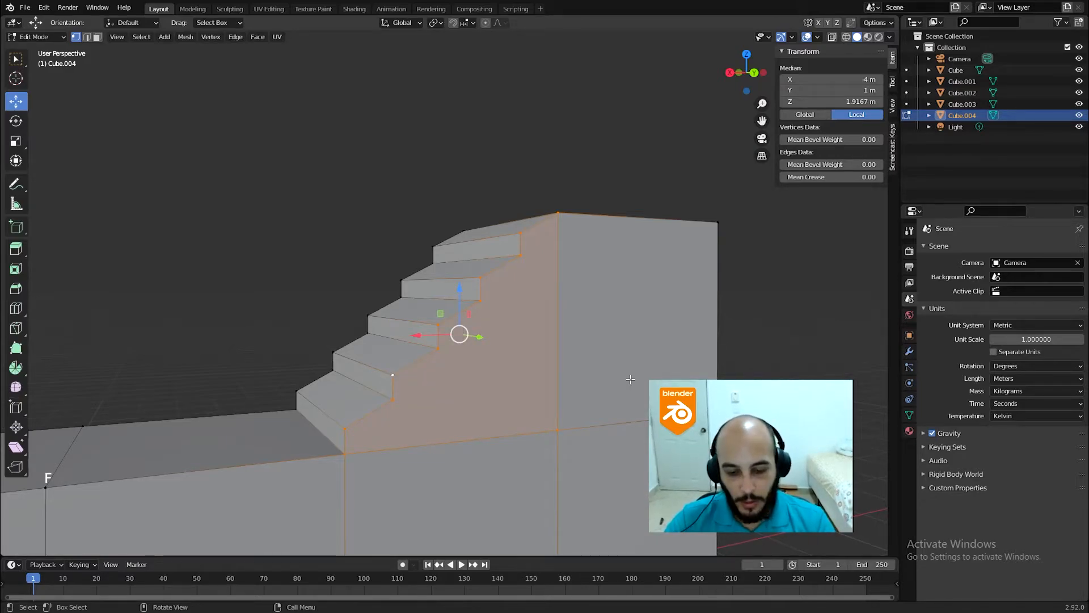
pyautogui.hotkey('ctrl', 'f')
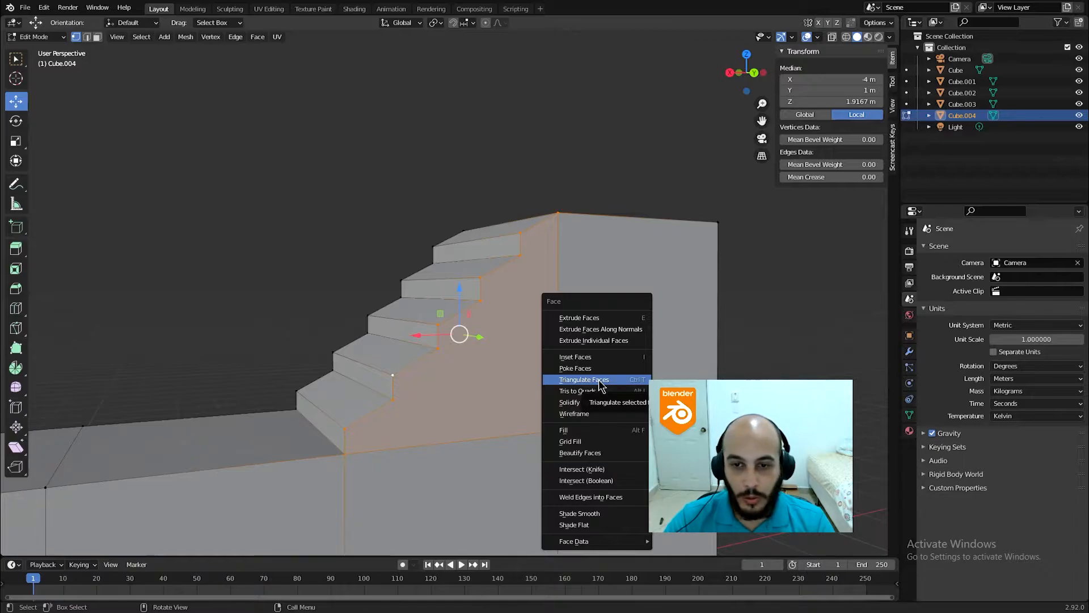
pyautogui.click(640, 383)
# Select the outer upper edges of all five steps across the width of the stairs.
pyautogui.moveTo(639, 383); pyautogui.dragTo(569, 376, button='middle')
pyautogui.scroll(-4, 444, 375)
pyautogui.keyDown('alt'); pyautogui.click(569, 376); pyautogui.keyUp('alt')
pyautogui.keyDown('alt'); pyautogui.keyDown('shift'); pyautogui.click(543, 342); pyautogui.keyUp('shift'); pyautogui.keyUp('alt')
pyautogui.keyDown('alt'); pyautogui.keyDown('shift'); pyautogui.click(523, 316); pyautogui.keyUp('shift'); pyautogui.keyUp('alt')
pyautogui.keyDown('alt'); pyautogui.keyDown('shift'); pyautogui.click(494, 295); pyautogui.keyUp('shift'); pyautogui.keyUp('alt')
pyautogui.hotkey('ctrl', 'z')
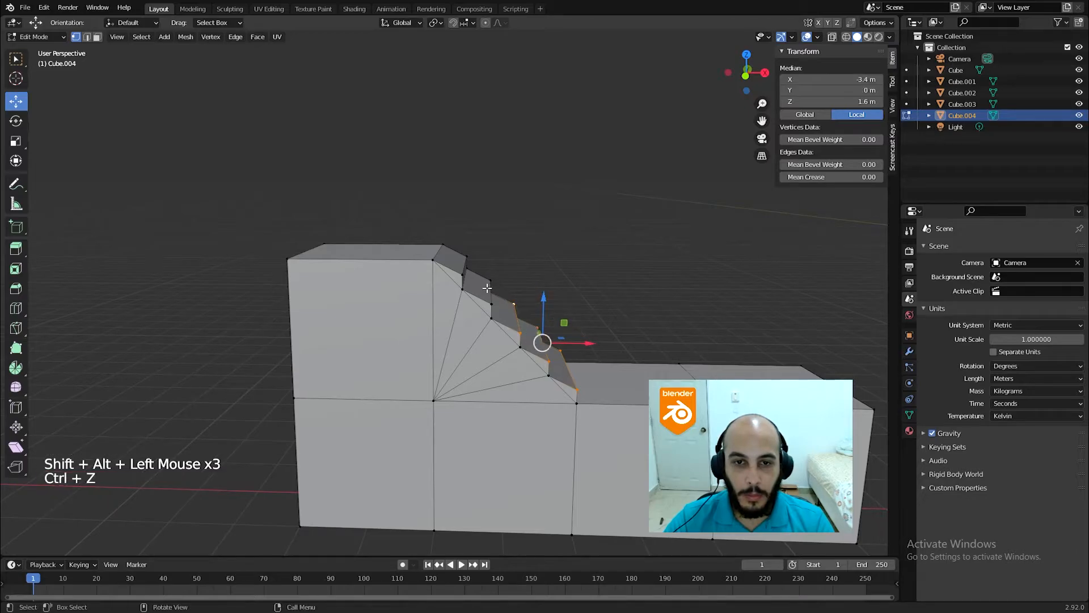
pyautogui.keyDown('alt'); pyautogui.keyDown('shift'); pyautogui.click(486, 290); pyautogui.keyUp('shift'); pyautogui.keyUp('alt')
pyautogui.keyDown('alt'); pyautogui.keyDown('shift'); pyautogui.click(460, 269); pyautogui.keyUp('shift'); pyautogui.keyUp('alt')
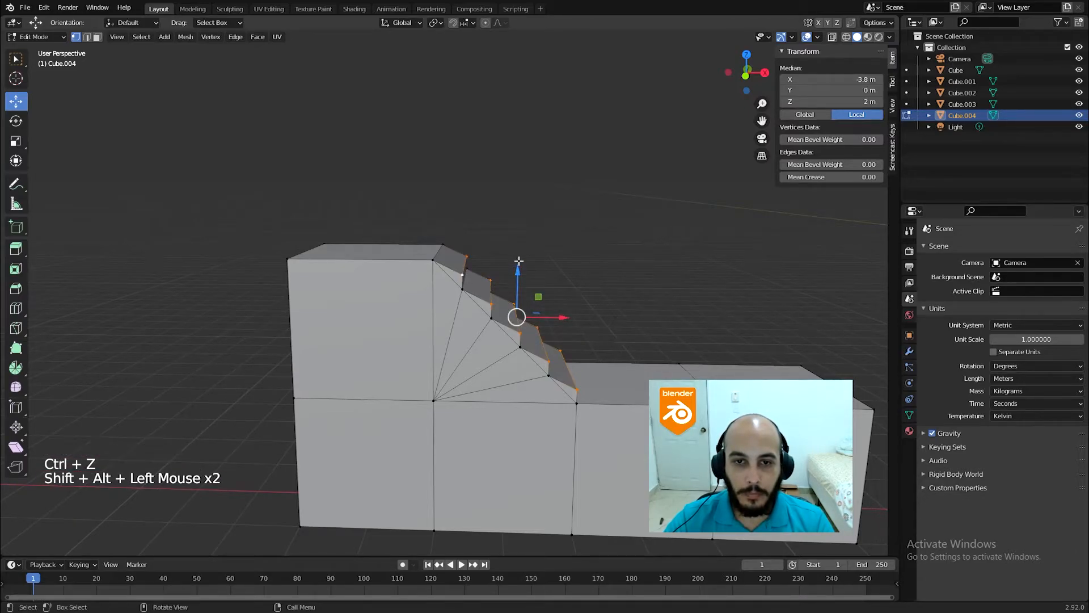
pyautogui.click(491, 280)
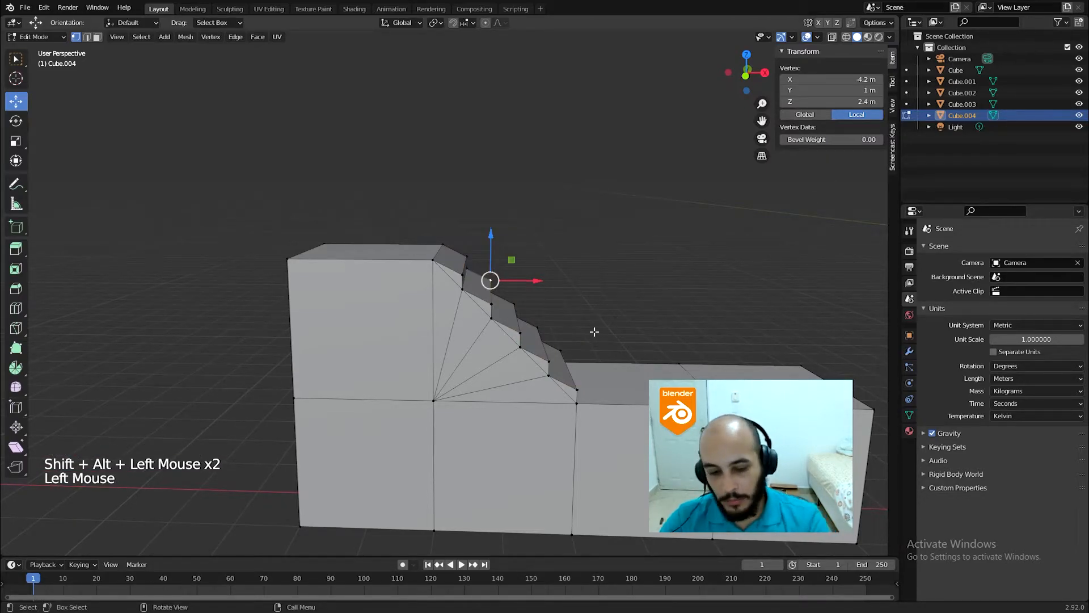
pyautogui.hotkey('ctrl', 'z')
# In front view, raise the selected step edges by 0.2 m along Z in two moves to level the treads.
pyautogui.press('KP_1')
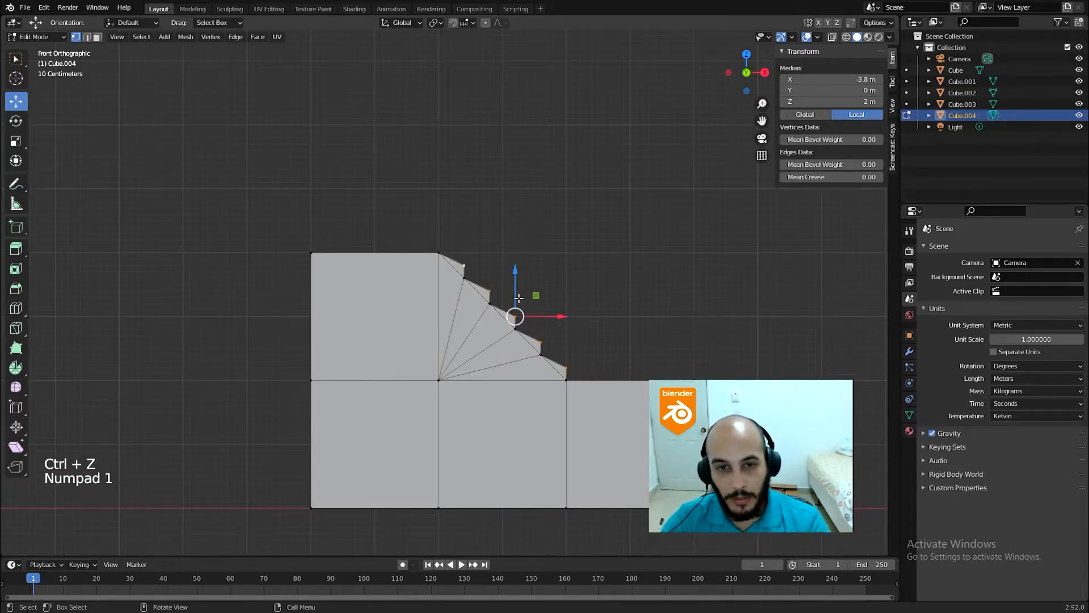
pyautogui.scroll(4, 517, 299)
pyautogui.moveTo(516, 298); pyautogui.dragTo(533, 279)
pyautogui.moveTo(628, 295); pyautogui.dragTo(605, 318, button='middle')
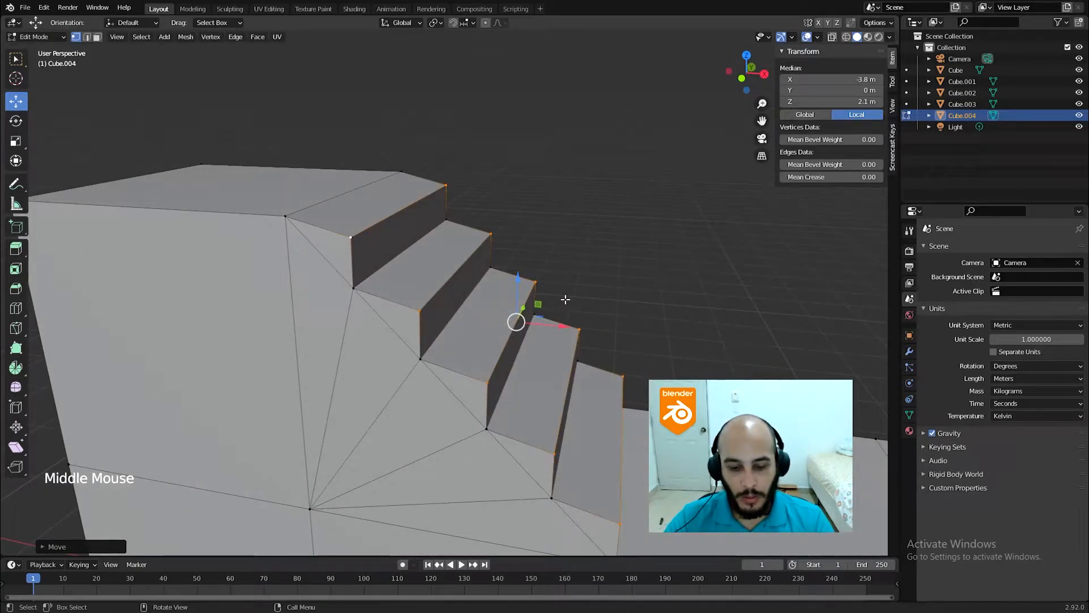
pyautogui.press('KP_1')
pyautogui.moveTo(516, 277); pyautogui.dragTo(515, 260)
pyautogui.moveTo(590, 317); pyautogui.dragTo(621, 330, button='middle')
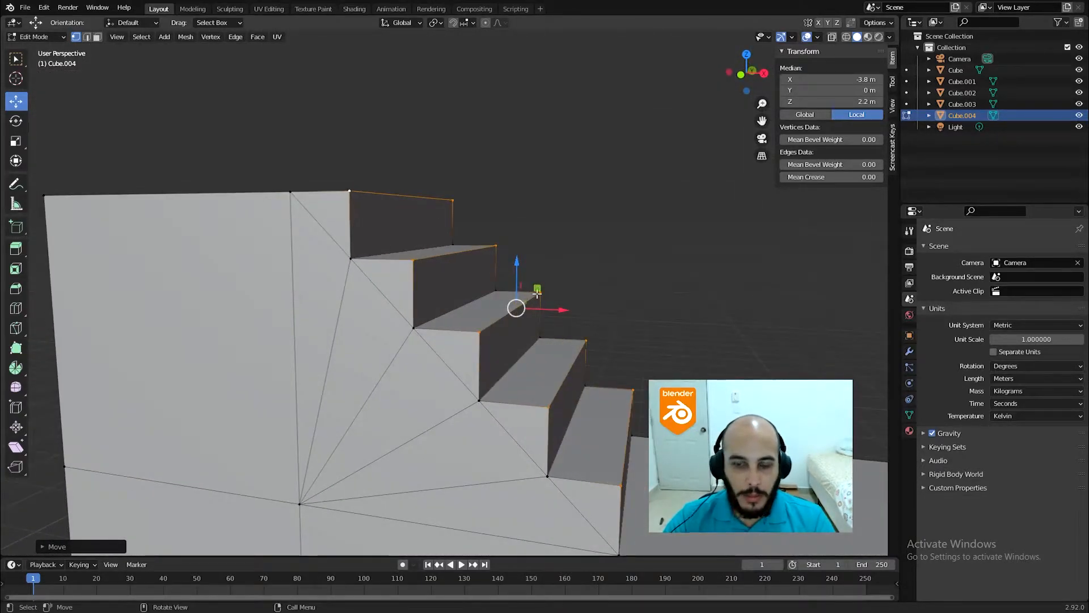
# In front view, lower the selected step edges by 0.2 m along Z with snapping to slope the treads again.
pyautogui.press('KP_1')
pyautogui.keyDown('ctrl'); pyautogui.moveTo(514, 260); pyautogui.dragTo(536, 301); pyautogui.keyUp('ctrl')
pyautogui.moveTo(536, 301); pyautogui.dragTo(597, 334, button='middle')
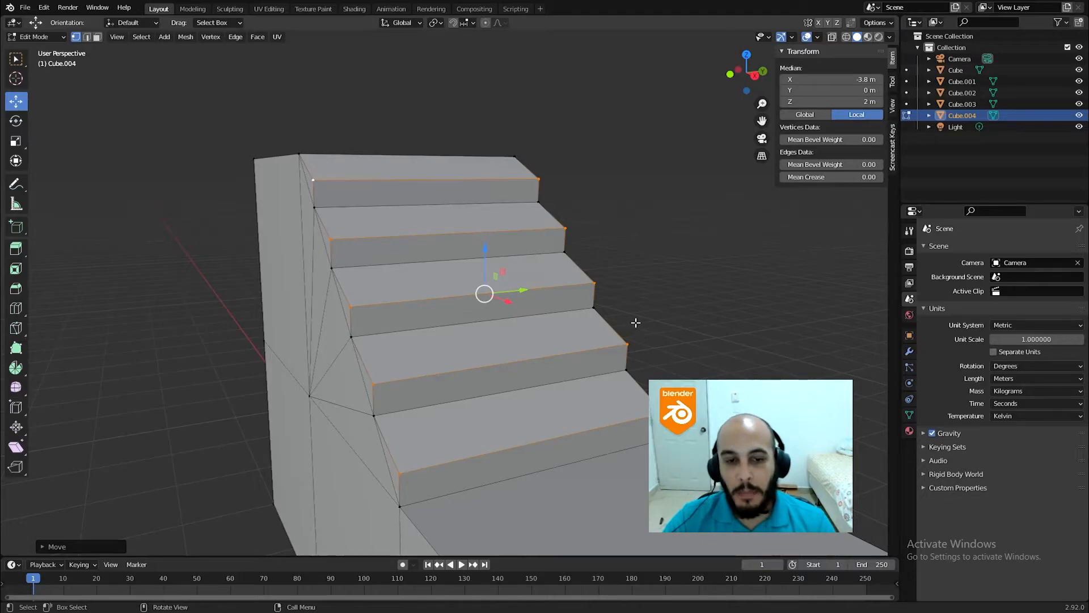
# Try to round the front edges of the stair treads with a seven-segment bevel about 0.18 m wide.
pyautogui.press('ctrl')
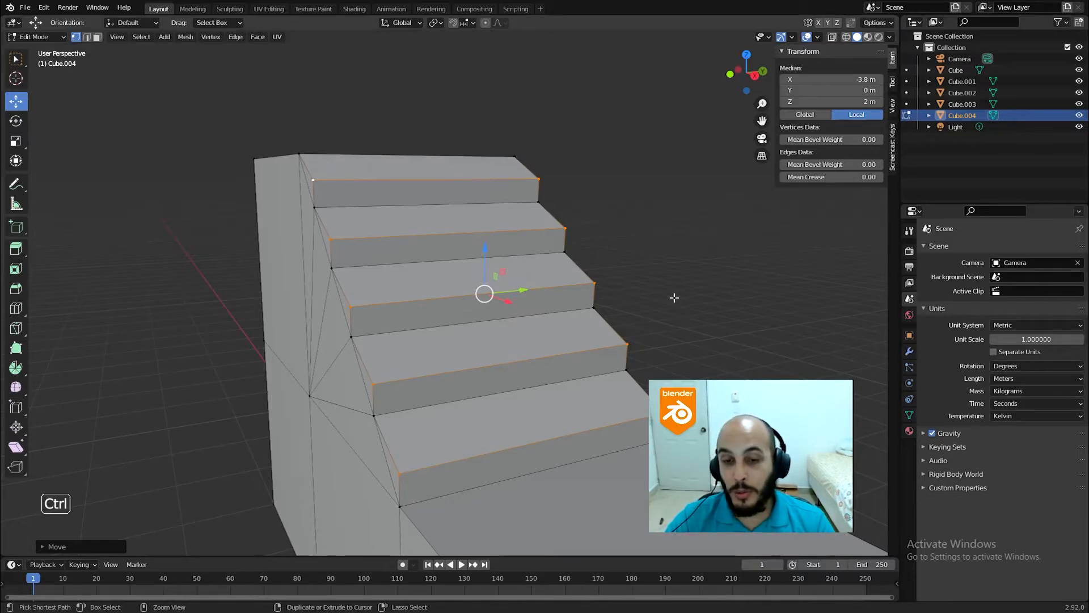
pyautogui.hotkey('ctrl', 'v')
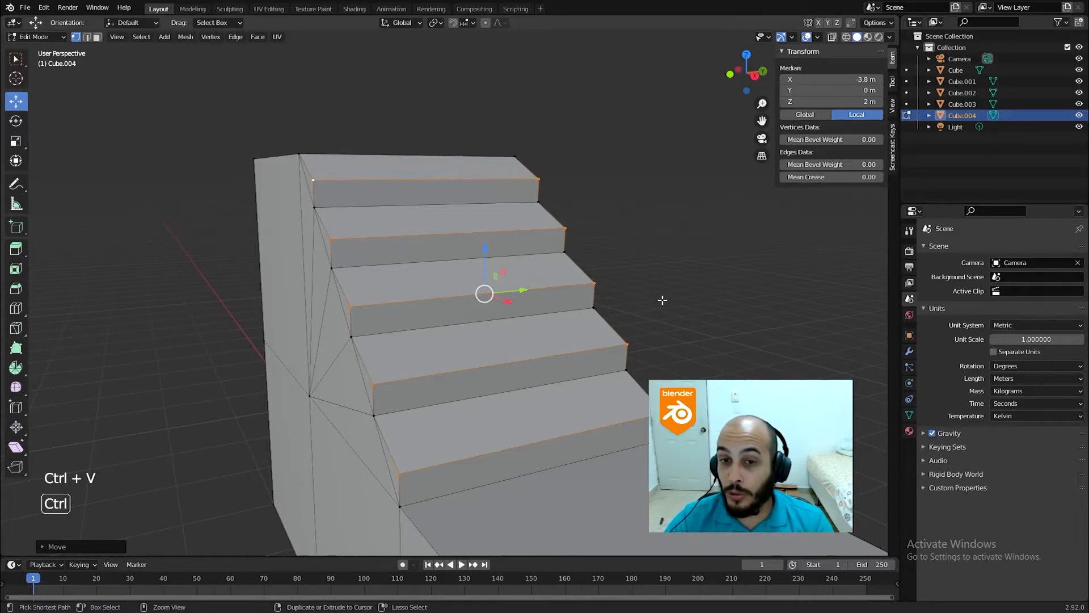
pyautogui.hotkey('ctrl', 'b')
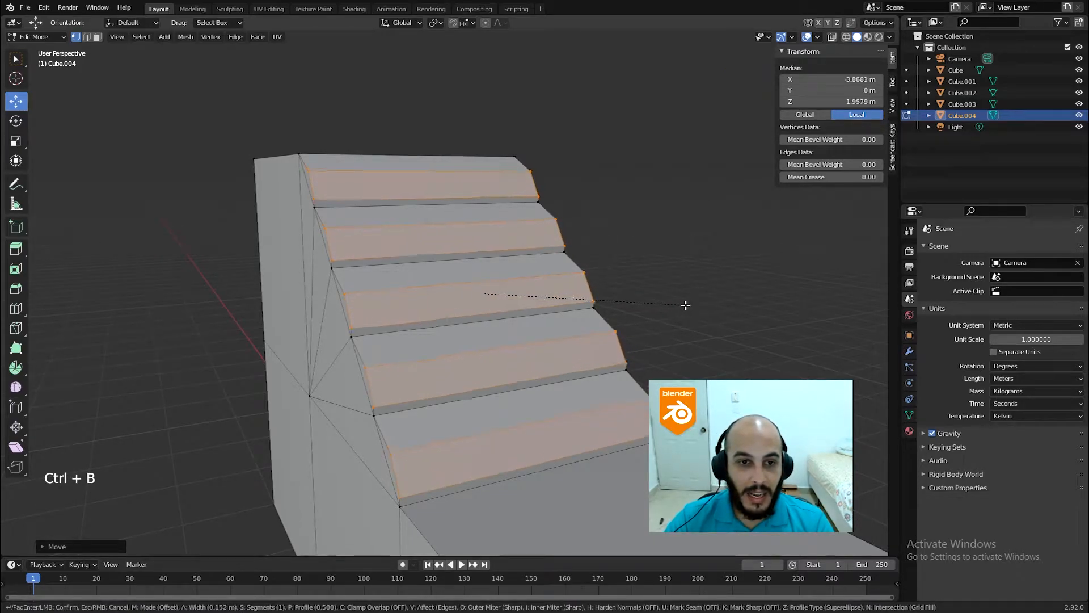
pyautogui.scroll(4, 687, 303)
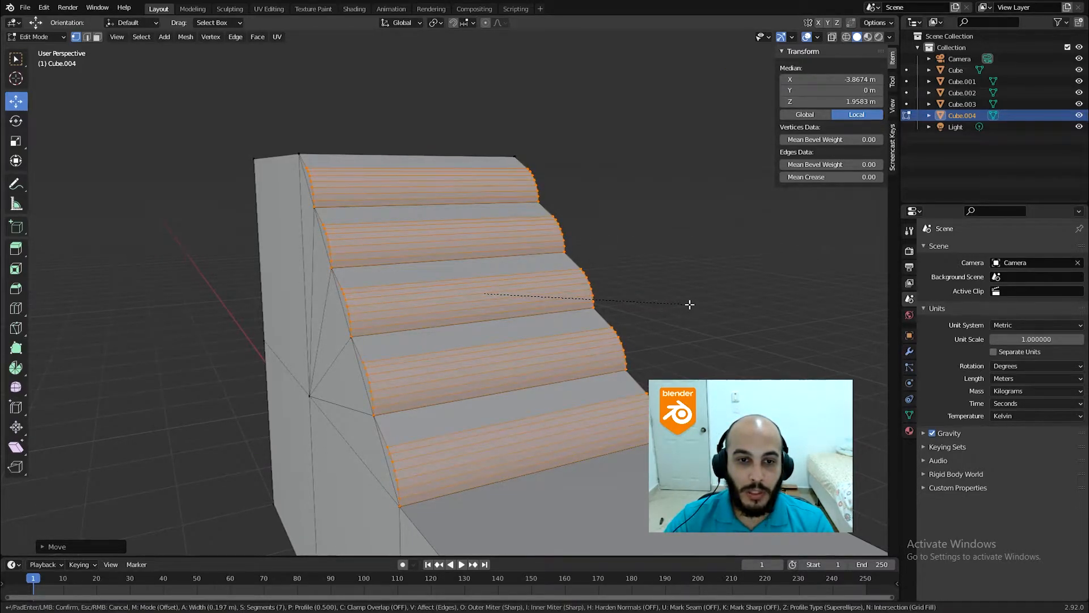
pyautogui.scroll(1, 686, 303)
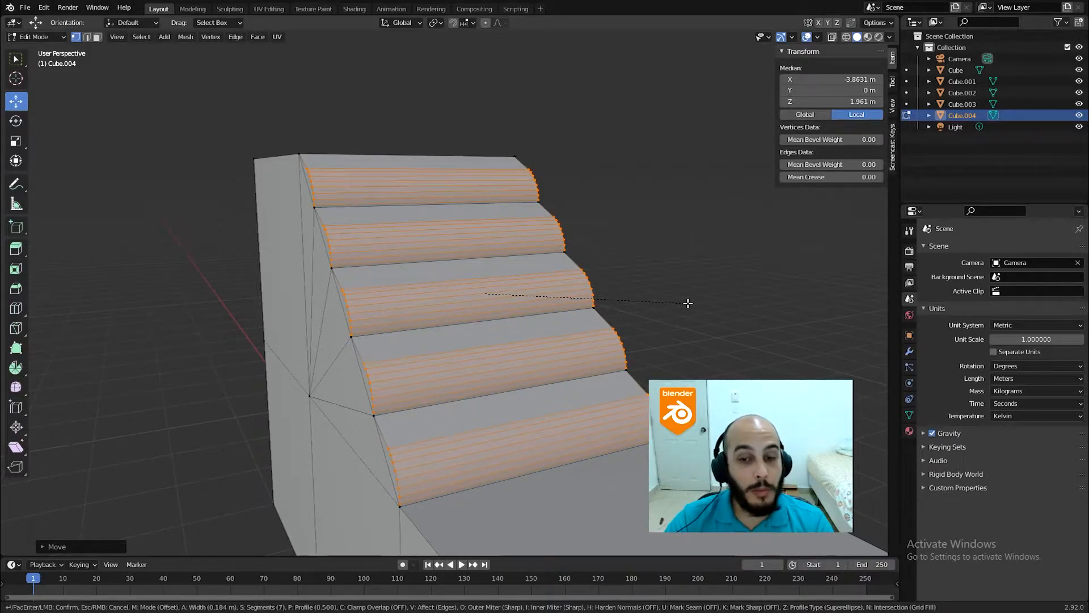
pyautogui.click(687, 304)
pyautogui.moveTo(640, 296); pyautogui.dragTo(577, 257, button='middle')
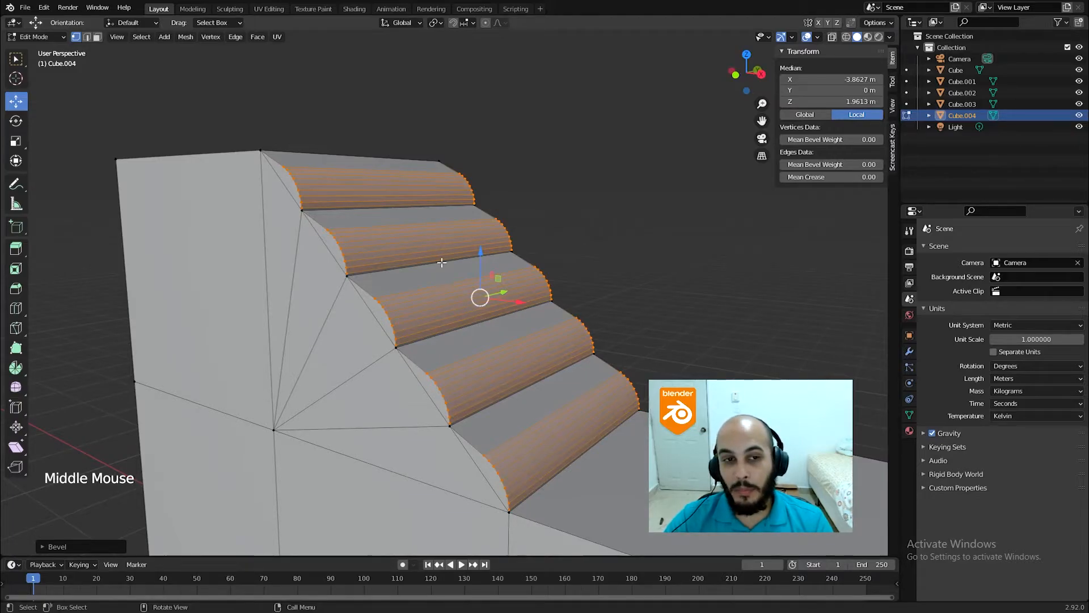
pyautogui.moveTo(374, 276); pyautogui.dragTo(410, 281, button='middle')
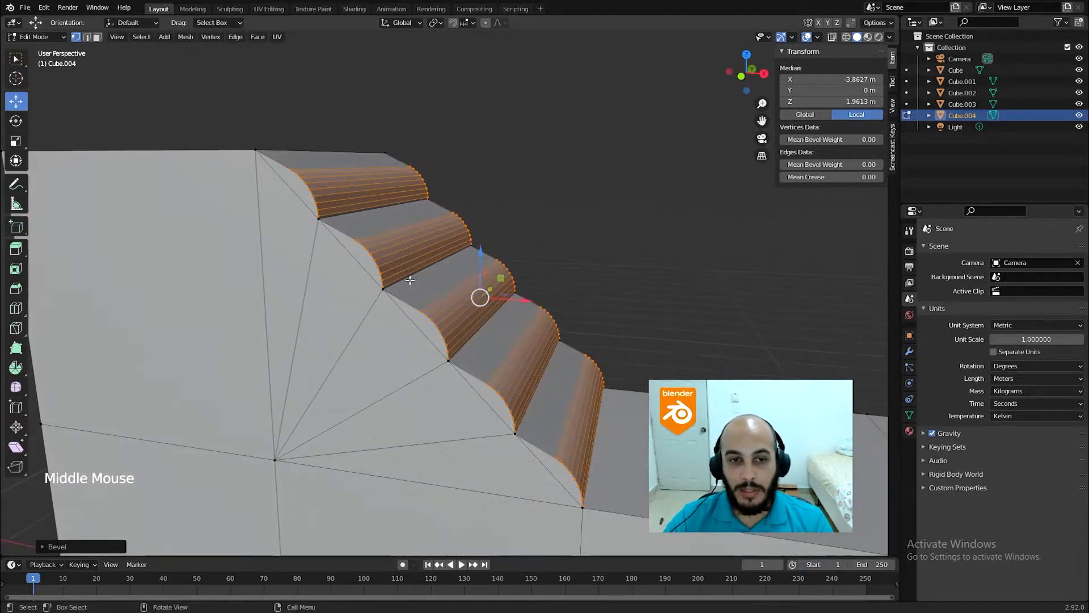
pyautogui.press('Tab')
pyautogui.moveTo(474, 294); pyautogui.dragTo(431, 323, button='middle')
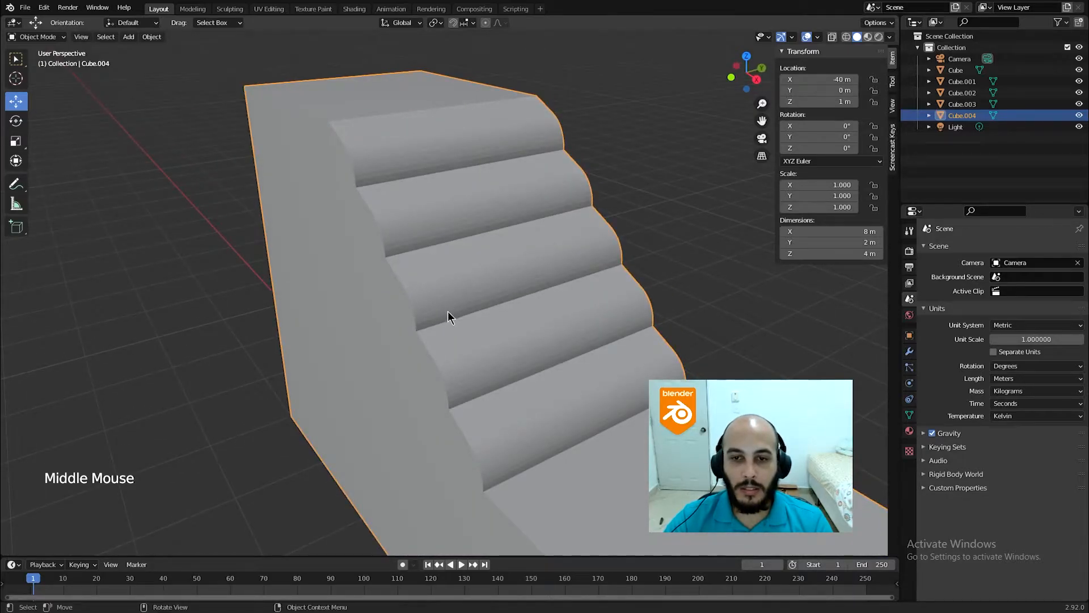
pyautogui.moveTo(487, 306); pyautogui.dragTo(569, 350, button='middle')
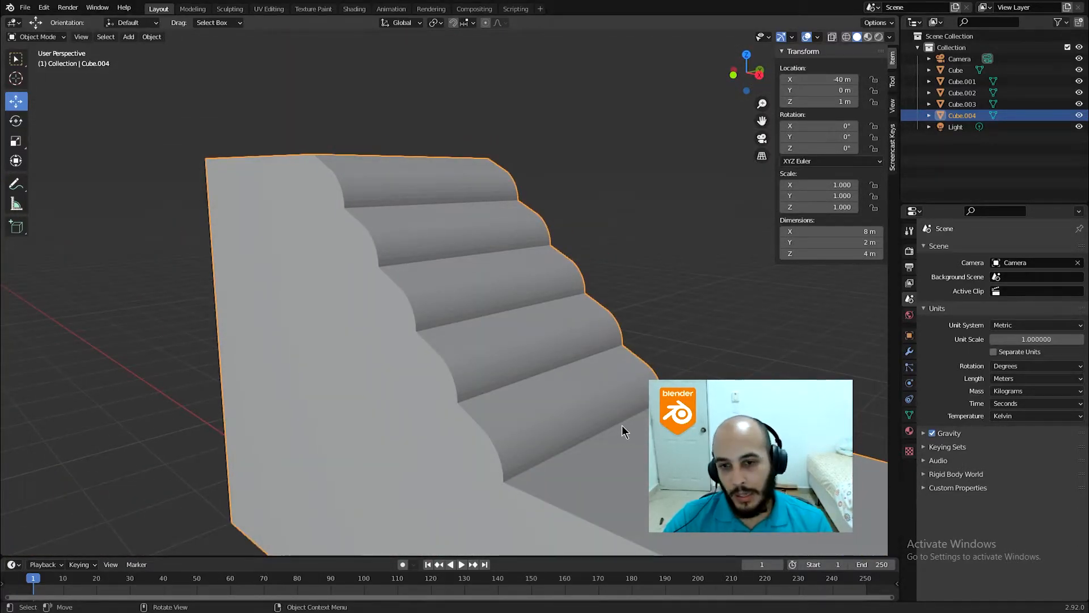
pyautogui.moveTo(608, 418); pyautogui.dragTo(576, 397, button='middle')
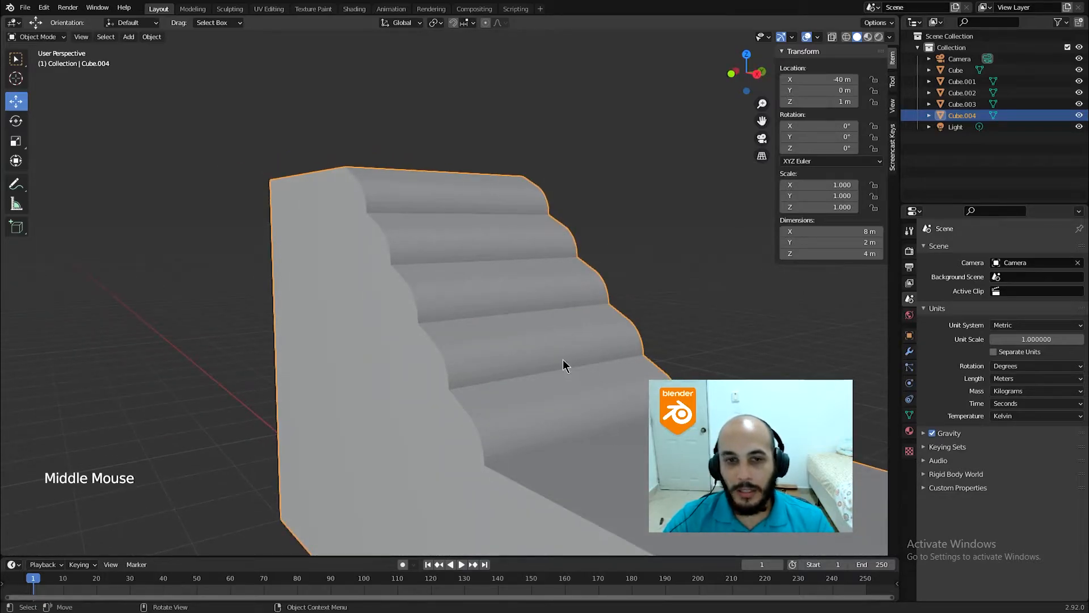
# Undo the bevel on the stair edges.
pyautogui.hotkey('ctrl', 'z')
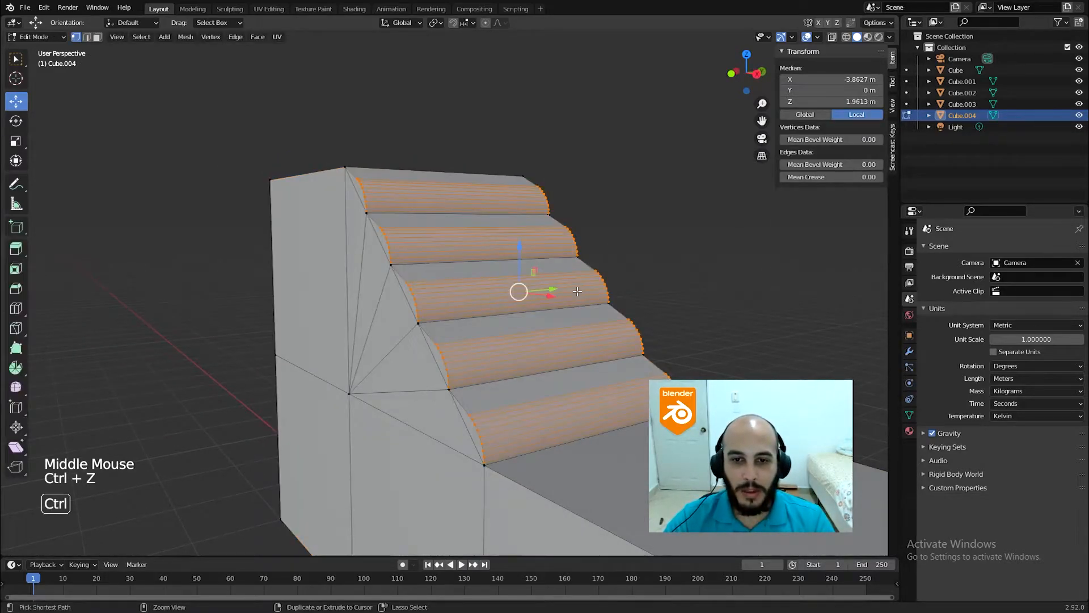
pyautogui.hotkey('ctrl', 'z')
pyautogui.moveTo(600, 314)
pyautogui.mouseDown(button='middle')
pyautogui.moveTo(632, 318)
pyautogui.moveTo(581, 311)
pyautogui.mouseUp(button='middle')
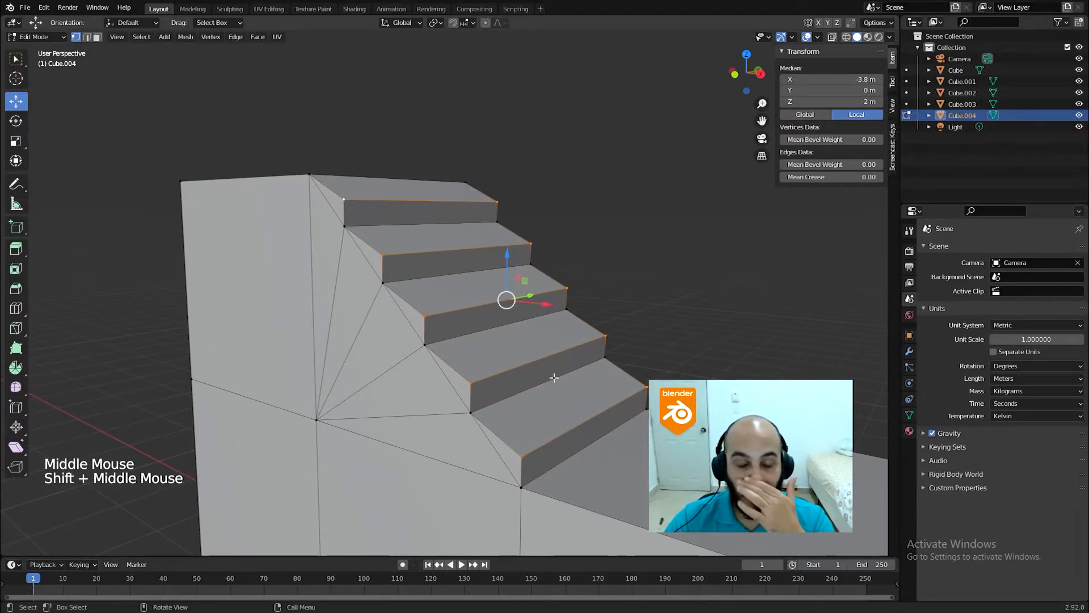
pyautogui.moveTo(591, 397); pyautogui.dragTo(558, 388, button='middle')
pyautogui.moveTo(559, 388); pyautogui.dragTo(535, 382, button='middle')
# Return to Object Mode and duplicate the small block between the structures, placing the copy at X -25 m, Z 3.5 m.
pyautogui.press('Tab')
pyautogui.scroll(-2, 418, 363)
pyautogui.scroll(-1, 419, 363)
pyautogui.keyDown('shift'); pyautogui.moveTo(419, 364); pyautogui.dragTo(469, 384, button='middle'); pyautogui.keyUp('shift')
pyautogui.scroll(-5, 465, 346)
pyautogui.keyDown('shift'); pyautogui.moveTo(465, 346); pyautogui.dragTo(683, 321, button='middle'); pyautogui.keyUp('shift')
pyautogui.click(483, 345)
pyautogui.click(589, 311)
pyautogui.hotkey('shift', 'd')
pyautogui.rightClick(617, 274)
pyautogui.moveTo(584, 256); pyautogui.dragTo(602, 181)
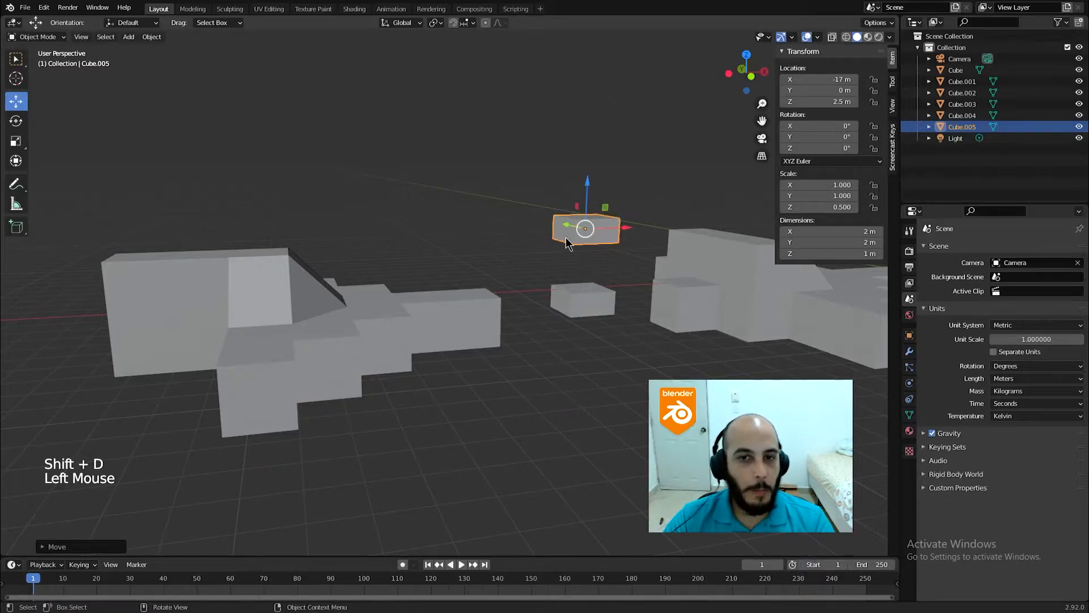
pyautogui.keyDown('ctrl'); pyautogui.moveTo(623, 231); pyautogui.dragTo(496, 239); pyautogui.keyUp('ctrl')
pyautogui.keyDown('ctrl'); pyautogui.moveTo(483, 180); pyautogui.dragTo(394, 250); pyautogui.keyUp('ctrl')
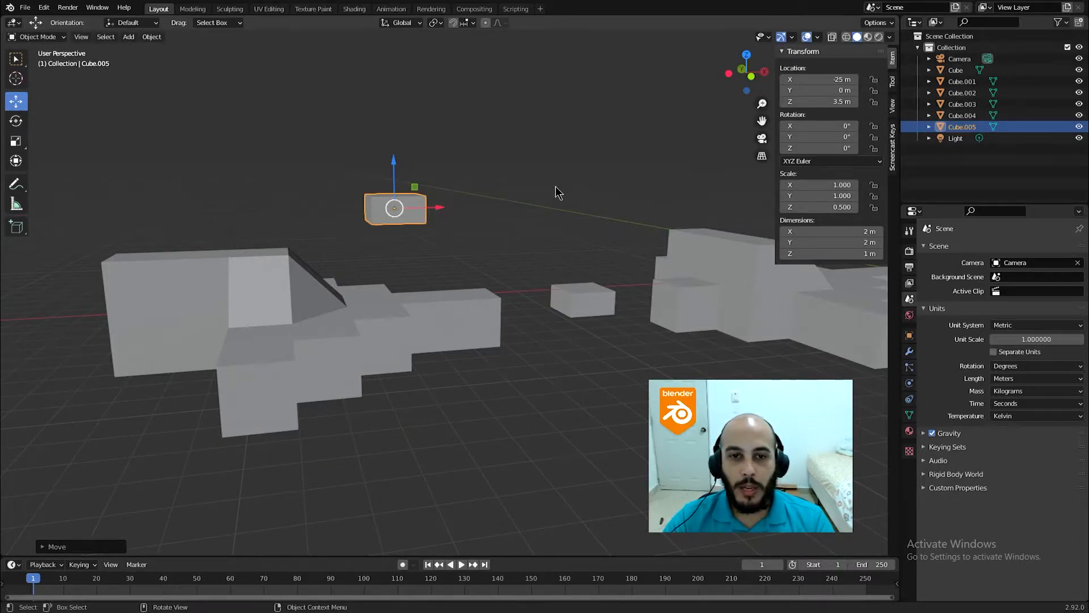
# Duplicate the raised block and place the new copy at X -21 m, Z 5.5 m.
pyautogui.keyDown('shift'); pyautogui.moveTo(556, 186); pyautogui.dragTo(421, 211, button='middle'); pyautogui.keyUp('shift')
pyautogui.hotkey('shift', 'd')
pyautogui.moveTo(356, 226); pyautogui.dragTo(450, 148)
pyautogui.click(450, 148)
pyautogui.moveTo(450, 150); pyautogui.dragTo(484, 195, button='middle')
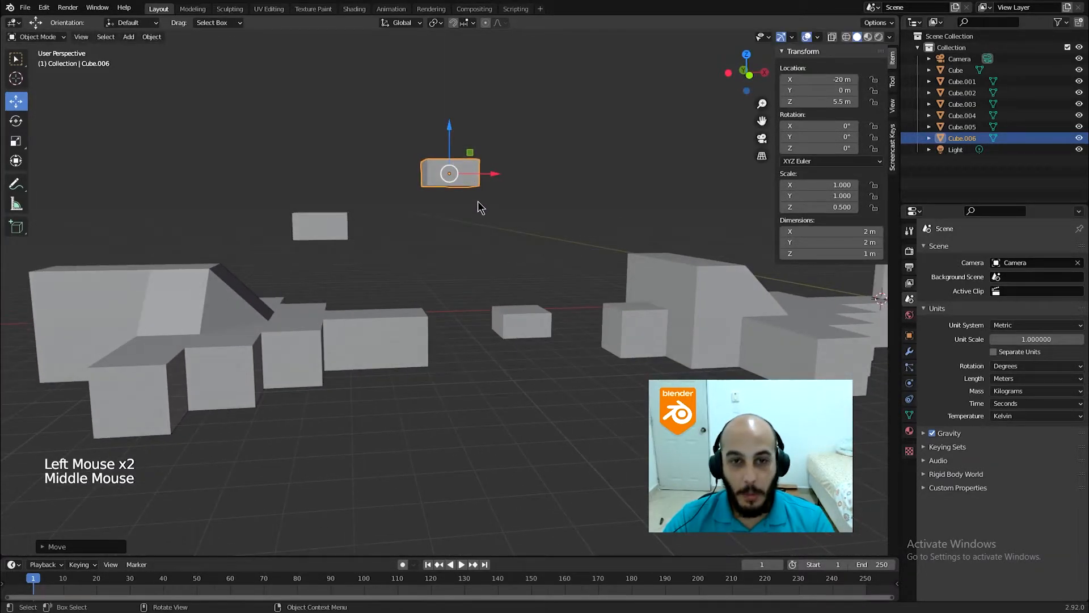
pyautogui.keyDown('ctrl'); pyautogui.moveTo(491, 174); pyautogui.dragTo(468, 174); pyautogui.keyUp('ctrl')
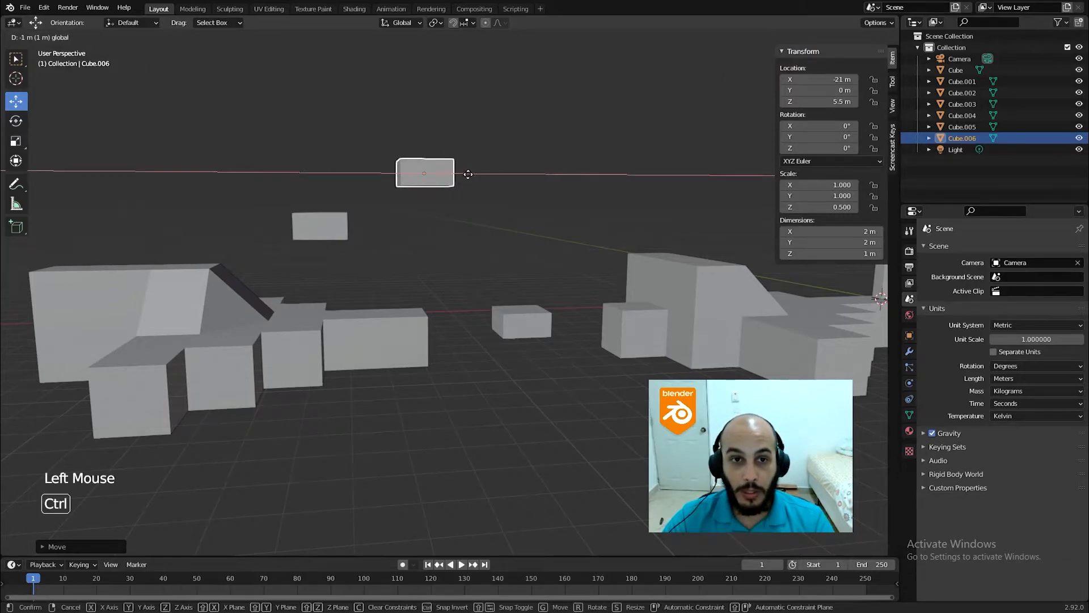
pyautogui.click(468, 174)
pyautogui.moveTo(468, 174); pyautogui.dragTo(491, 190, button='middle')
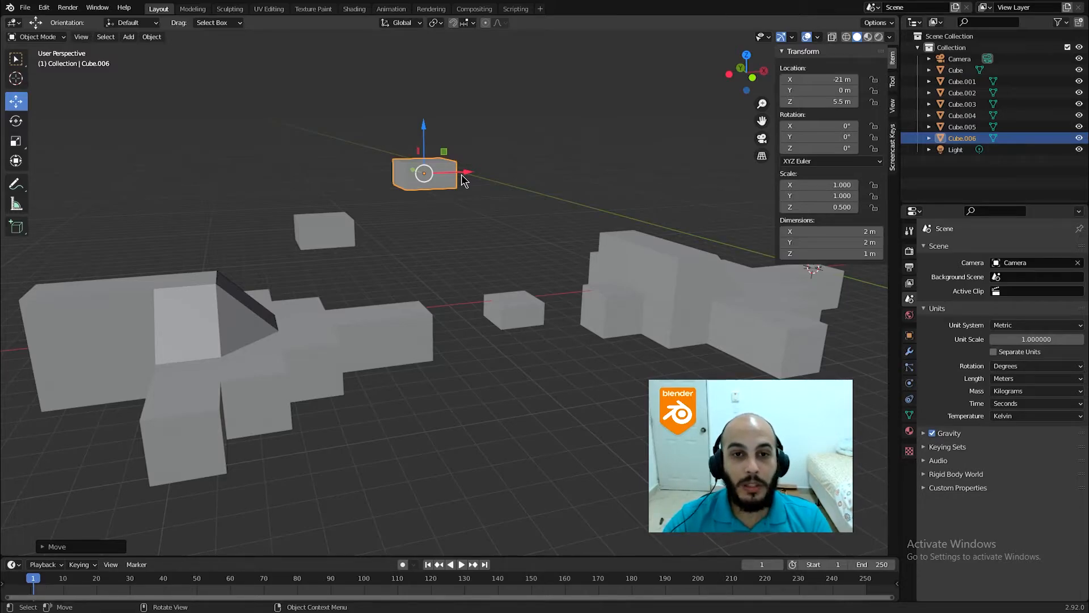
# Examine the layout of the staircase, stepped structures and floating platforms along the whole row.
pyautogui.press('shift')
pyautogui.keyDown('shift'); pyautogui.moveTo(511, 271); pyautogui.dragTo(619, 295, button='middle'); pyautogui.keyUp('shift')
pyautogui.scroll(-3, 621, 275)
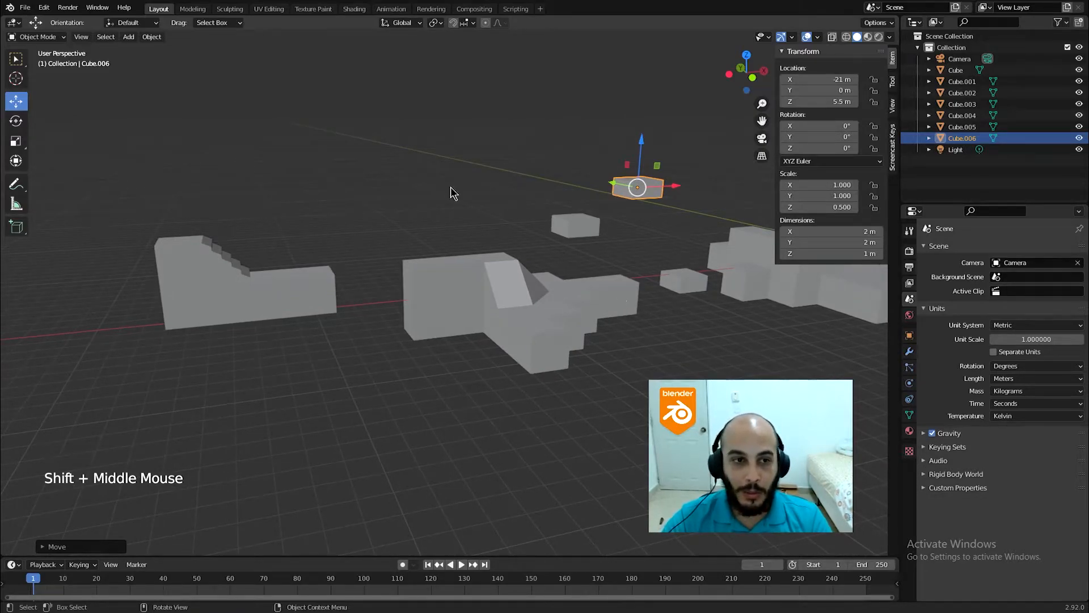
pyautogui.scroll(2, 372, 289)
pyautogui.keyDown('shift'); pyautogui.moveTo(372, 289); pyautogui.dragTo(434, 318, button='middle'); pyautogui.keyUp('shift')
pyautogui.keyDown('shift'); pyautogui.moveTo(652, 331); pyautogui.dragTo(567, 283, button='middle'); pyautogui.keyUp('shift')
pyautogui.scroll(-4, 551, 324)
pyautogui.moveTo(706, 300); pyautogui.dragTo(506, 360, button='middle')
pyautogui.scroll(1, 563, 343)
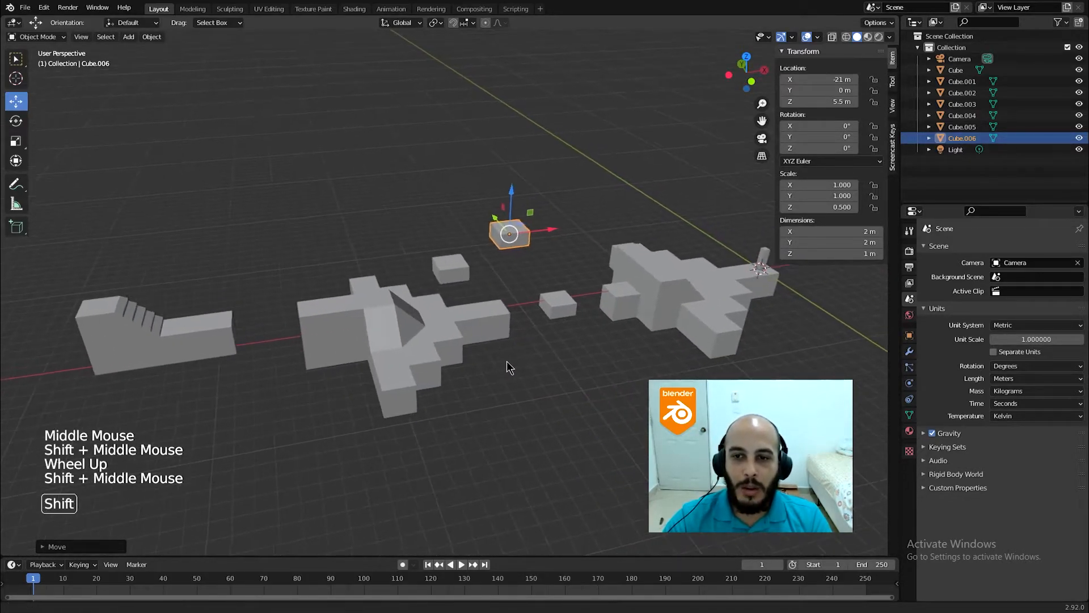
# Preview the scene in Material Preview shading and then in Rendered shading.
pyautogui.click(858, 37)
pyautogui.click(867, 38)
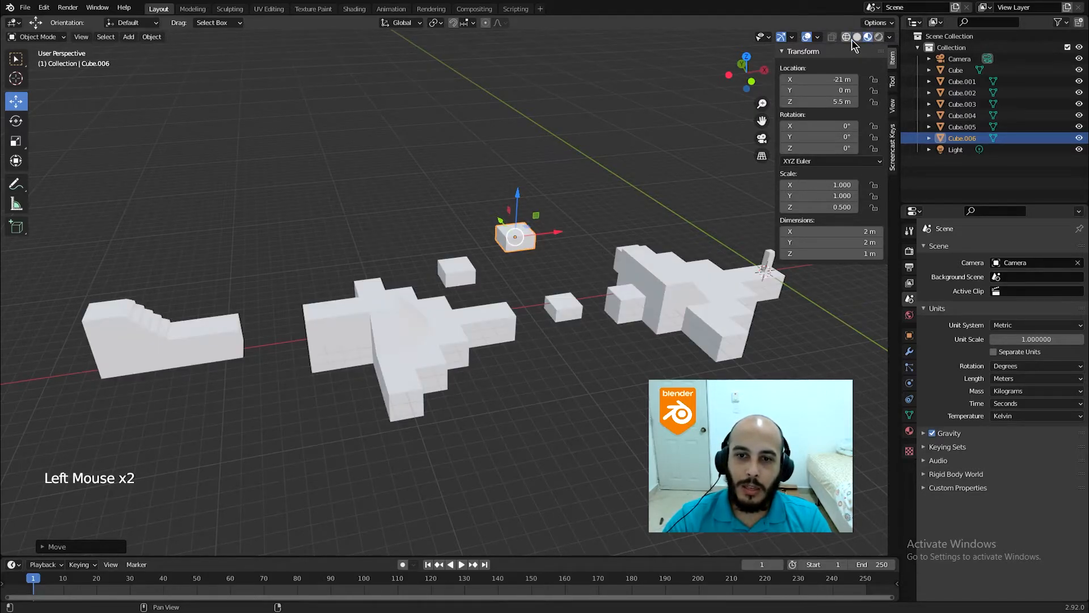
pyautogui.click(874, 38)
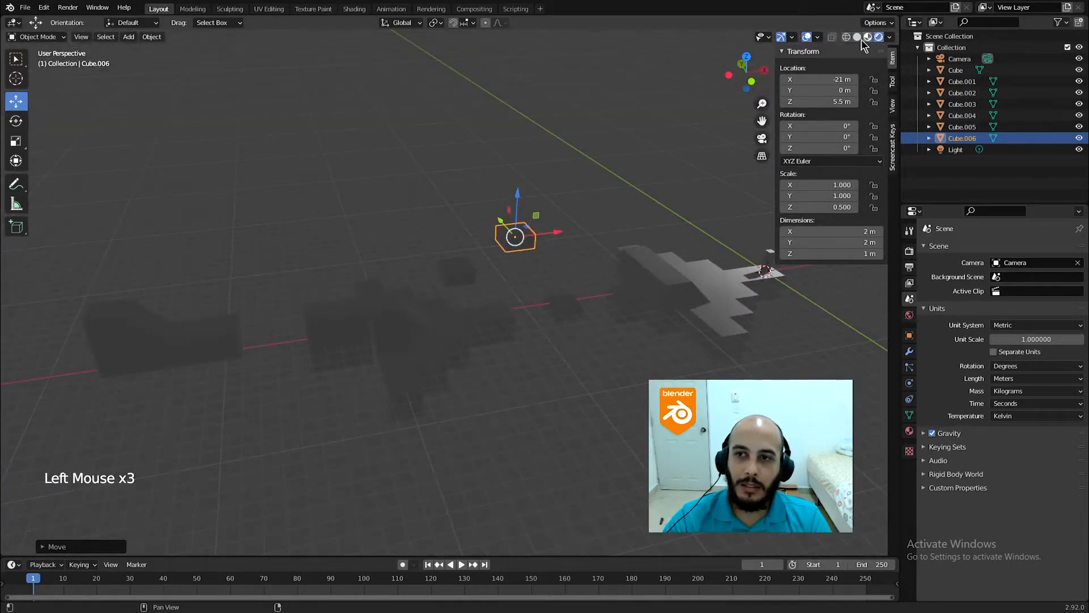
# Move the light above the blocks to about X -8.24 m, Y 1.01 m, Z 10.22 m.
pyautogui.scroll(-4, 669, 236)
pyautogui.click(746, 213)
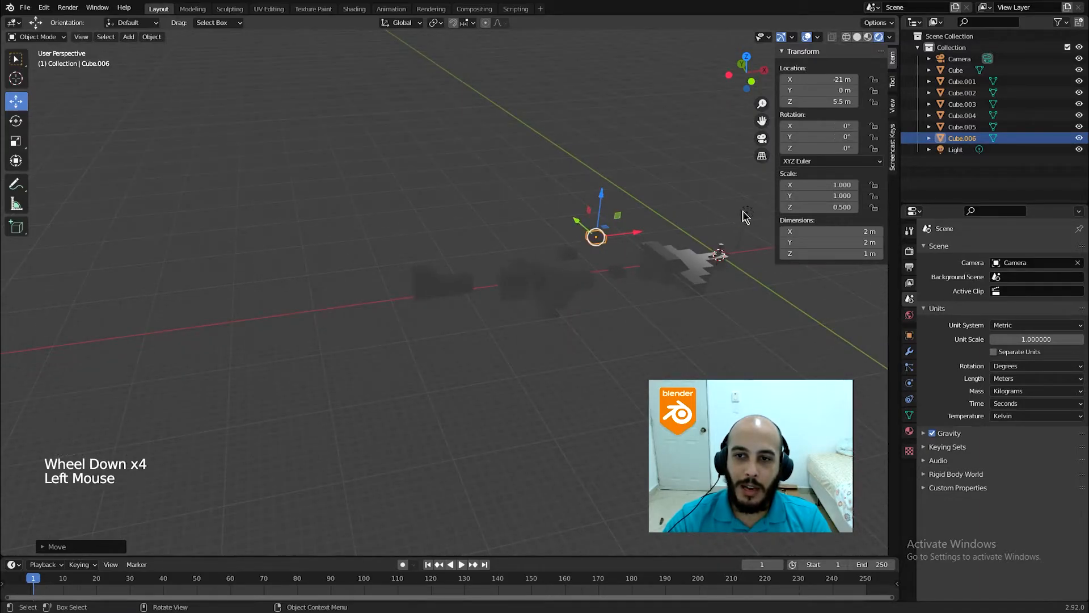
pyautogui.moveTo(748, 214); pyautogui.dragTo(635, 228)
pyautogui.moveTo(628, 181); pyautogui.dragTo(631, 121)
pyautogui.moveTo(672, 169); pyautogui.dragTo(723, 181)
pyautogui.moveTo(696, 114); pyautogui.dragTo(694, 145)
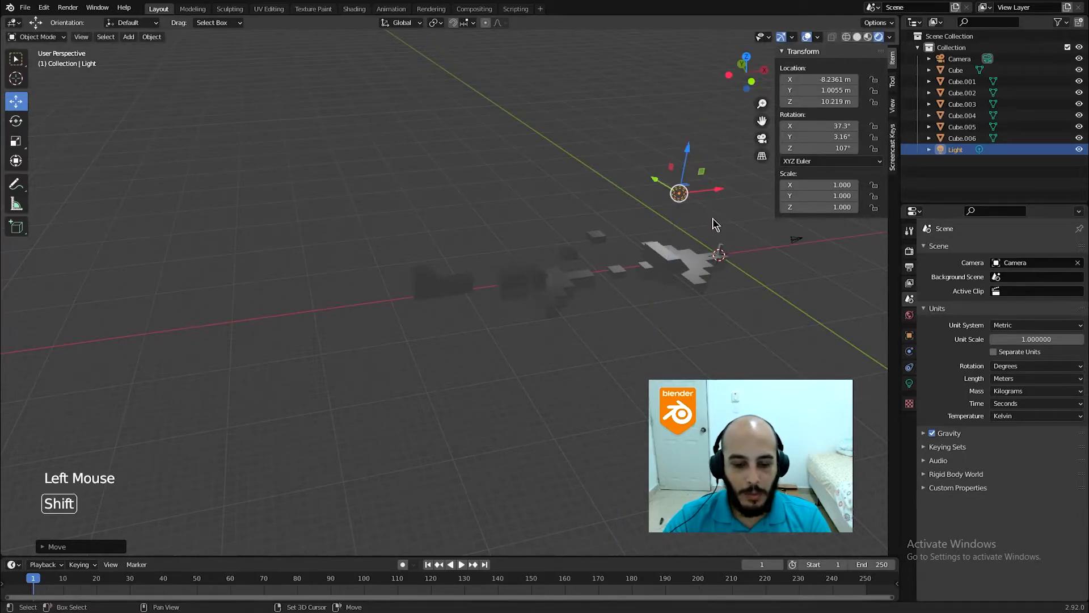
# Duplicate the light and place the copy over the far structures at about X -34.74 m, Y 1.01 m, Z 13.04 m.
pyautogui.hotkey('shift', 'd')
pyautogui.moveTo(725, 191); pyautogui.dragTo(533, 220)
pyautogui.moveTo(500, 176); pyautogui.dragTo(513, 158)
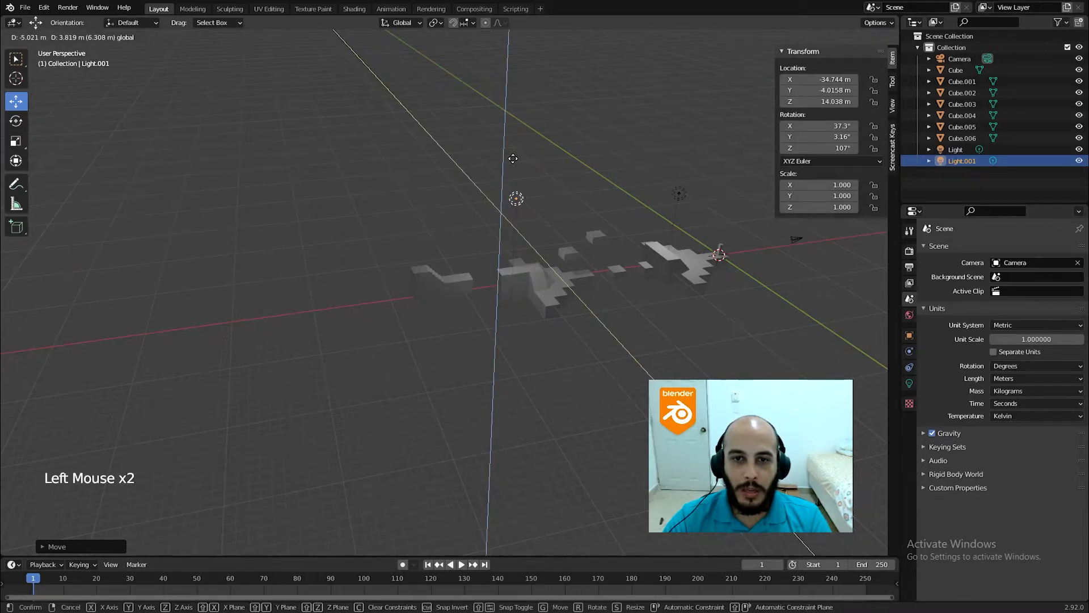
pyautogui.hotkey('ctrl', 'z')
pyautogui.moveTo(505, 170); pyautogui.dragTo(556, 188)
pyautogui.scroll(5, 610, 268)
pyautogui.keyDown('shift'); pyautogui.moveTo(609, 268); pyautogui.dragTo(530, 295, button='middle'); pyautogui.keyUp('shift')
# Return the viewport to Solid shading, enable Cavity and change the cavity type.
pyautogui.click(857, 37)
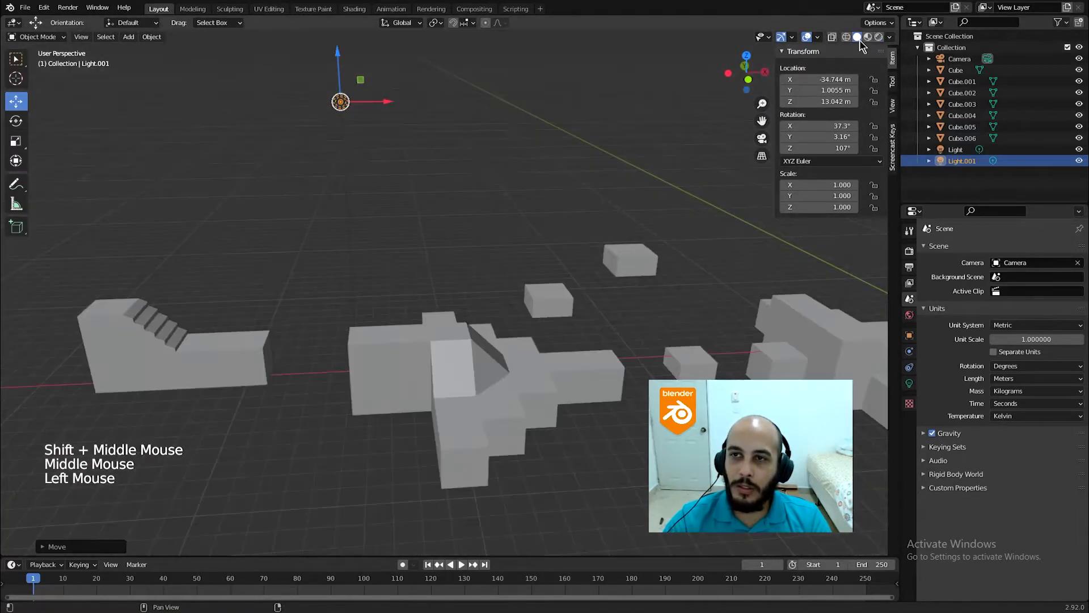
pyautogui.click(890, 38)
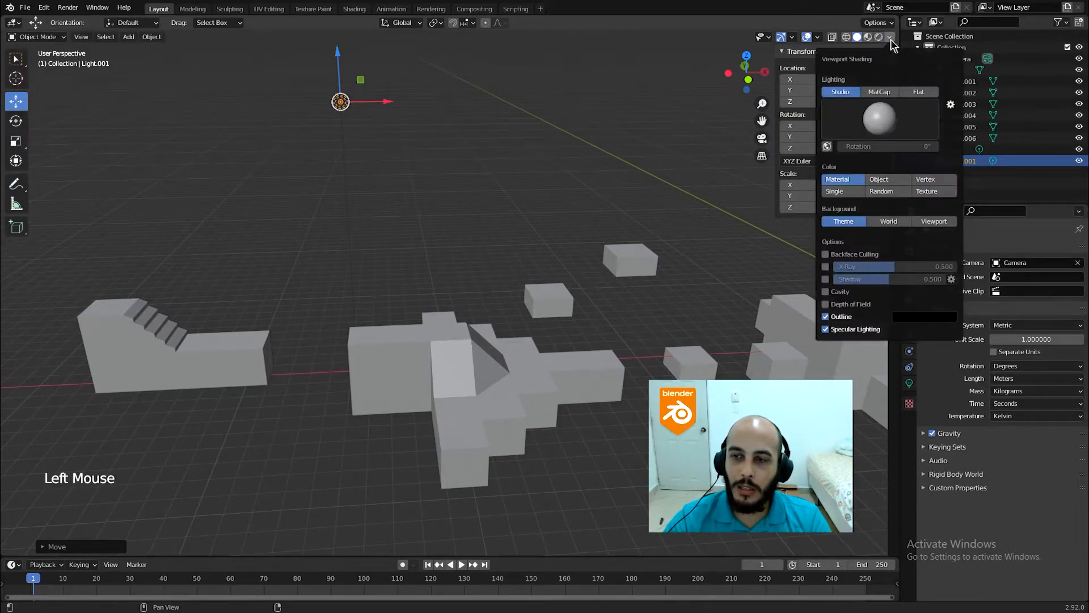
pyautogui.click(827, 292)
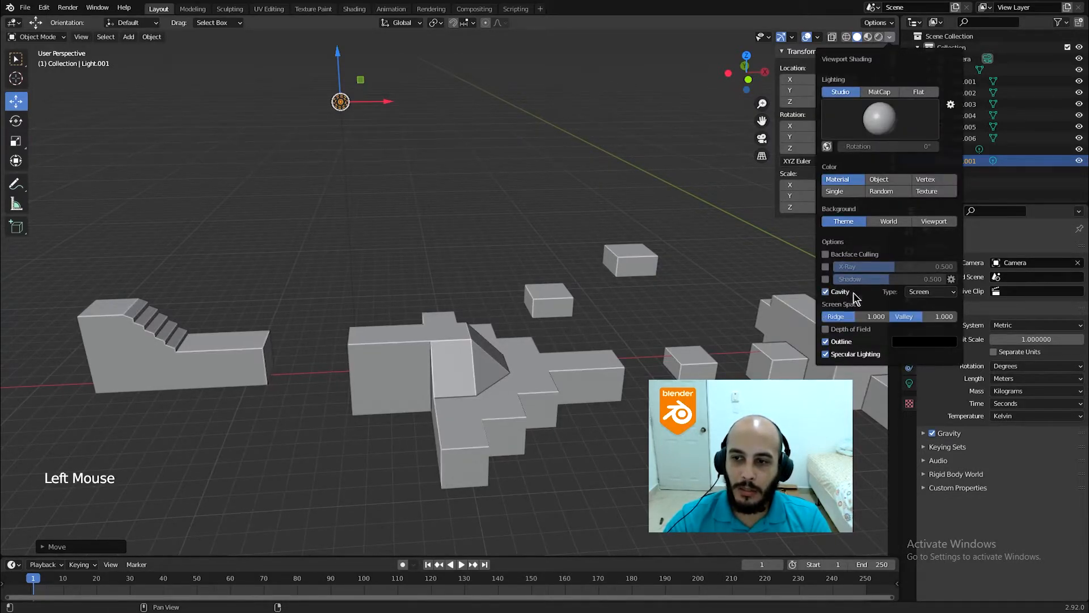
pyautogui.click(920, 291)
pyautogui.click(930, 329)
# Delete both lights from the scene.
pyautogui.moveTo(494, 384)
pyautogui.mouseDown(button='middle')
pyautogui.moveTo(438, 398)
pyautogui.moveTo(417, 359)
pyautogui.moveTo(499, 367)
pyautogui.moveTo(482, 415)
pyautogui.moveTo(407, 392)
pyautogui.moveTo(486, 394)
pyautogui.moveTo(230, 418)
pyautogui.mouseUp(button='middle')
pyautogui.scroll(-3, 445, 433)
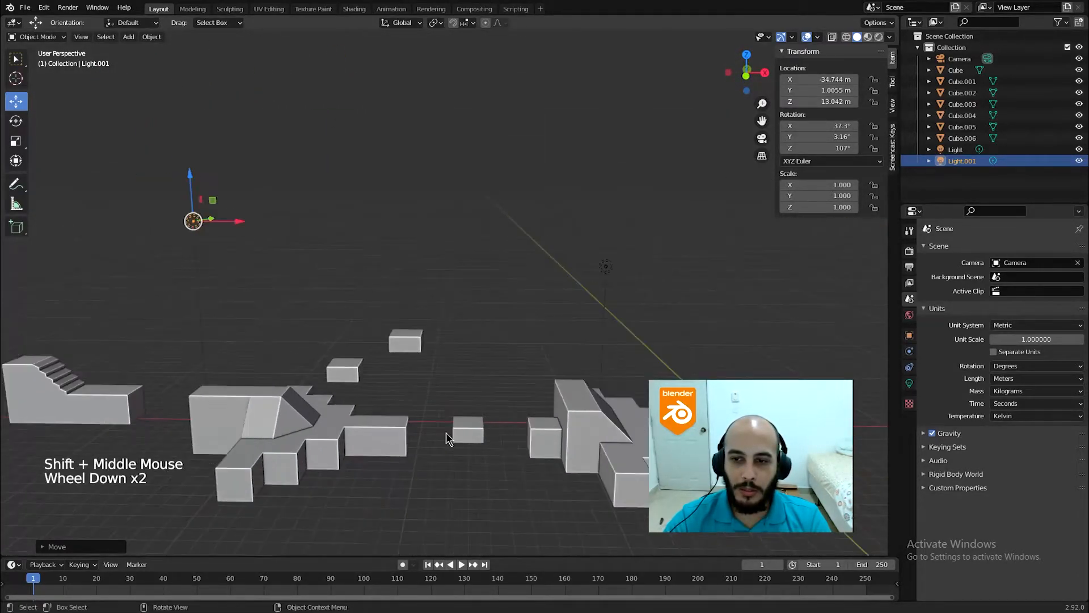
pyautogui.keyDown('shift'); pyautogui.click(584, 294); pyautogui.keyUp('shift')
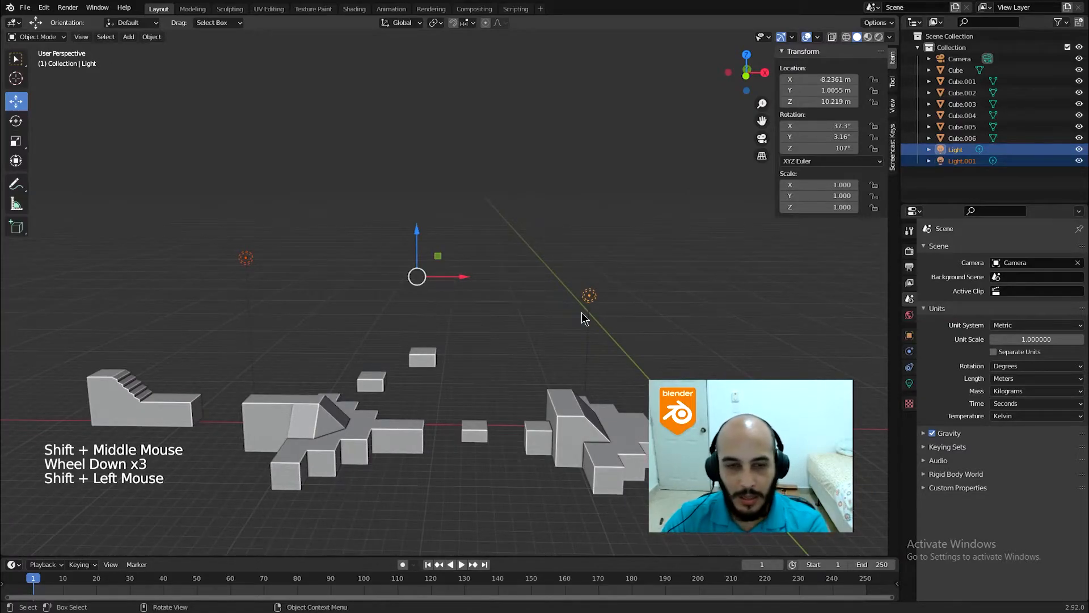
pyautogui.press('Delete')
# Switch the viewport to Material Preview shading around the central structures.
pyautogui.scroll(3, 584, 314)
pyautogui.moveTo(584, 313)
pyautogui.keyDown('shift'); pyautogui.mouseDown(button='middle')
pyautogui.moveTo(754, 376)
pyautogui.moveTo(893, 335)
pyautogui.mouseUp(button='middle'); pyautogui.keyUp('shift')
pyautogui.click(867, 37)
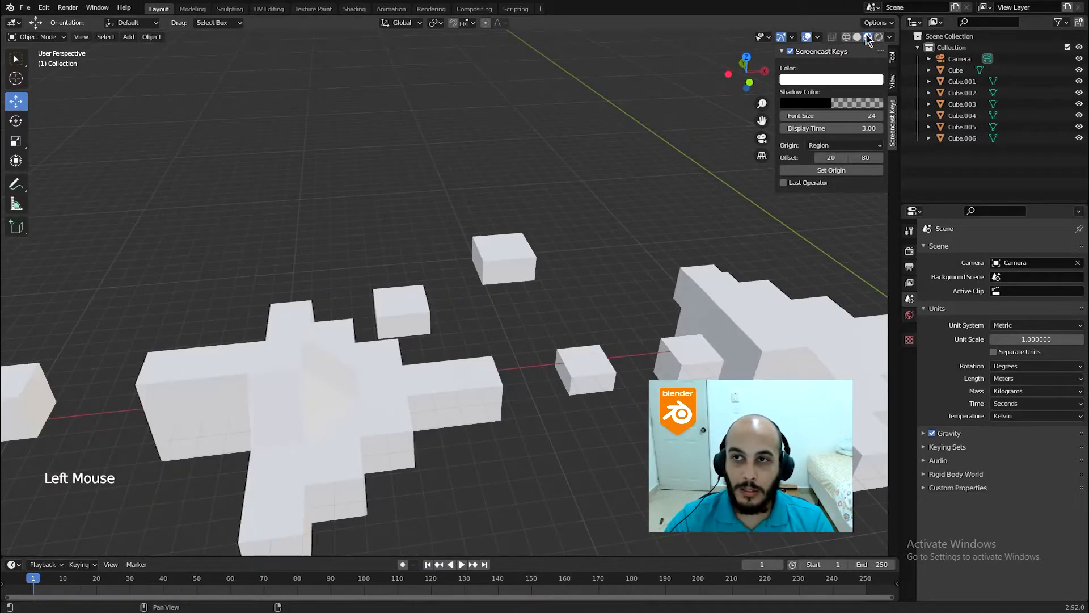
# Set the base color of the first large stepped structure's material to orange.
pyautogui.click(811, 326)
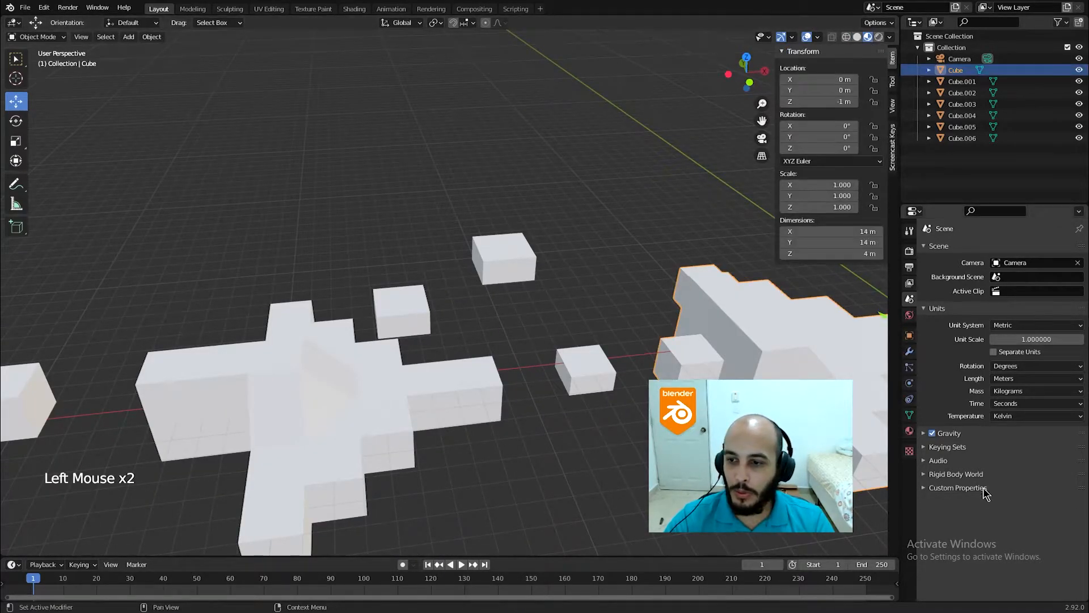
pyautogui.click(909, 431)
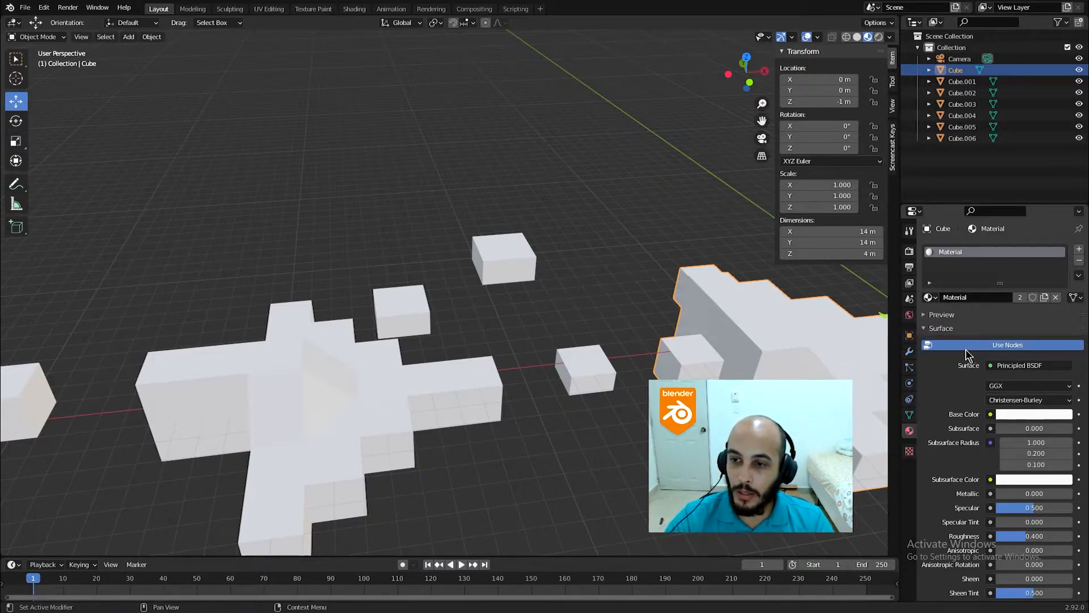
pyautogui.scroll(-2, 534, 347)
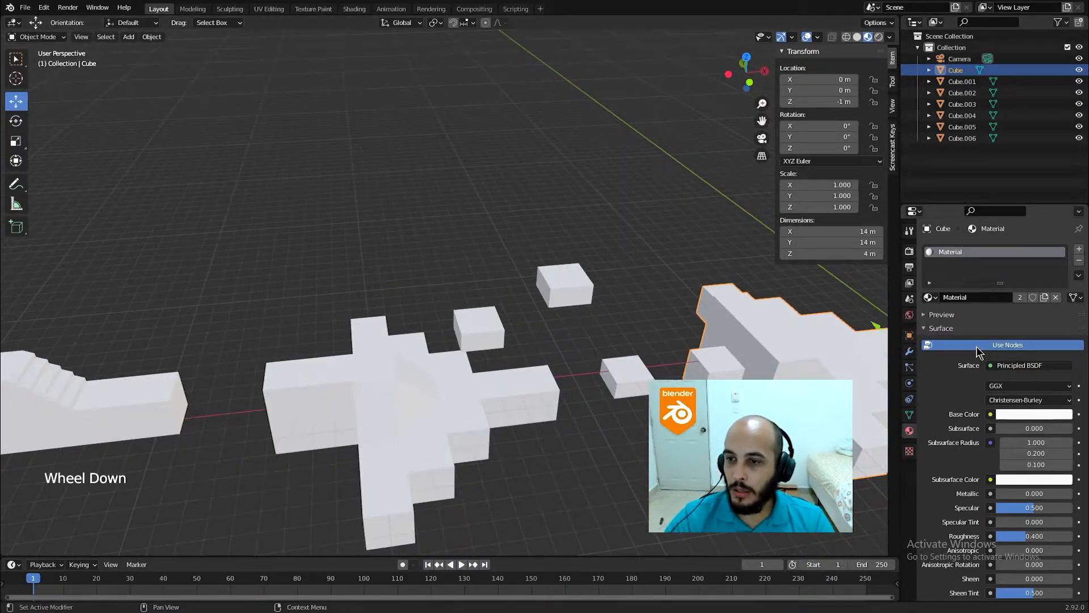
pyautogui.click(1024, 416)
pyautogui.moveTo(1028, 319); pyautogui.dragTo(1023, 326)
# Select the three floating platforms and give the active one a new material with a purple base color.
pyautogui.scroll(-3, 619, 393)
pyautogui.click(590, 398)
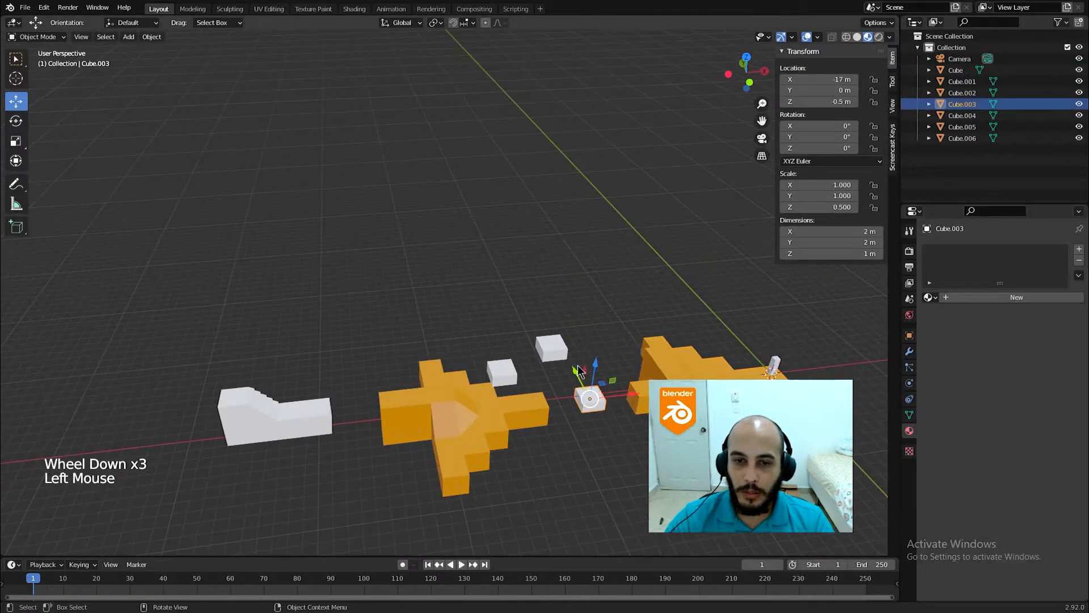
pyautogui.keyDown('shift'); pyautogui.click(551, 347); pyautogui.keyUp('shift')
pyautogui.keyDown('ctrl'); pyautogui.click(502, 372); pyautogui.keyUp('ctrl')
pyautogui.keyDown('ctrl'); pyautogui.click(286, 416); pyautogui.keyUp('ctrl')
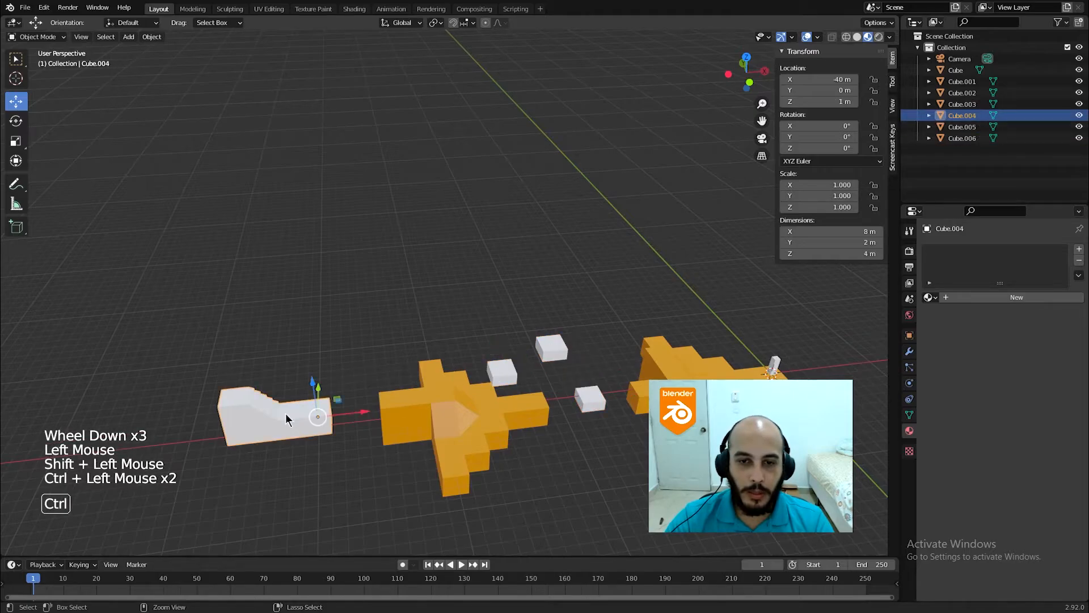
pyautogui.keyDown('shift'); pyautogui.click(505, 374); pyautogui.keyUp('shift')
pyautogui.keyDown('shift'); pyautogui.click(553, 348); pyautogui.keyUp('shift')
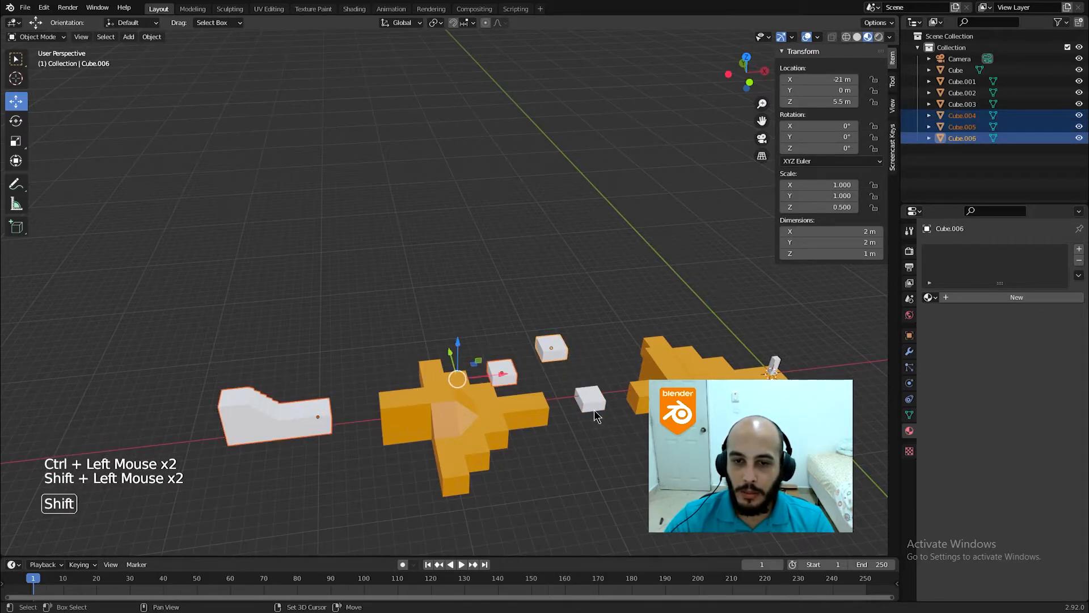
pyautogui.keyDown('shift'); pyautogui.click(592, 402); pyautogui.keyUp('shift')
pyautogui.click(592, 401)
pyautogui.keyDown('shift'); pyautogui.click(502, 372); pyautogui.keyUp('shift')
pyautogui.keyDown('shift'); pyautogui.click(551, 348); pyautogui.keyUp('shift')
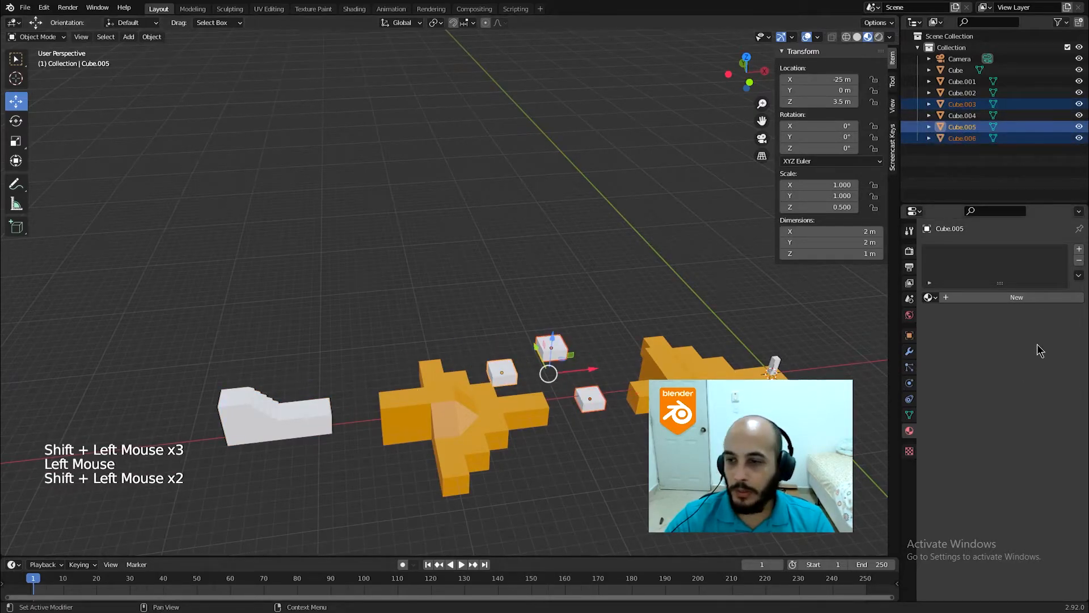
pyautogui.click(1000, 296)
pyautogui.click(1015, 416)
pyautogui.moveTo(1016, 302); pyautogui.dragTo(1048, 280)
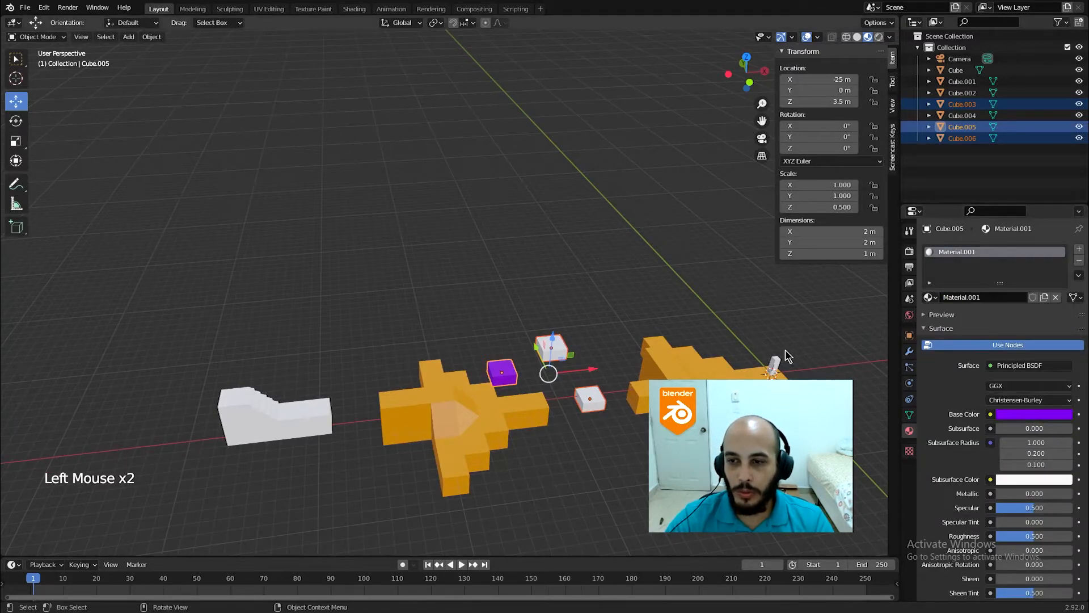
# Assign the existing purple Material.001 to the other two floating platforms.
pyautogui.click(593, 399)
pyautogui.click(929, 297)
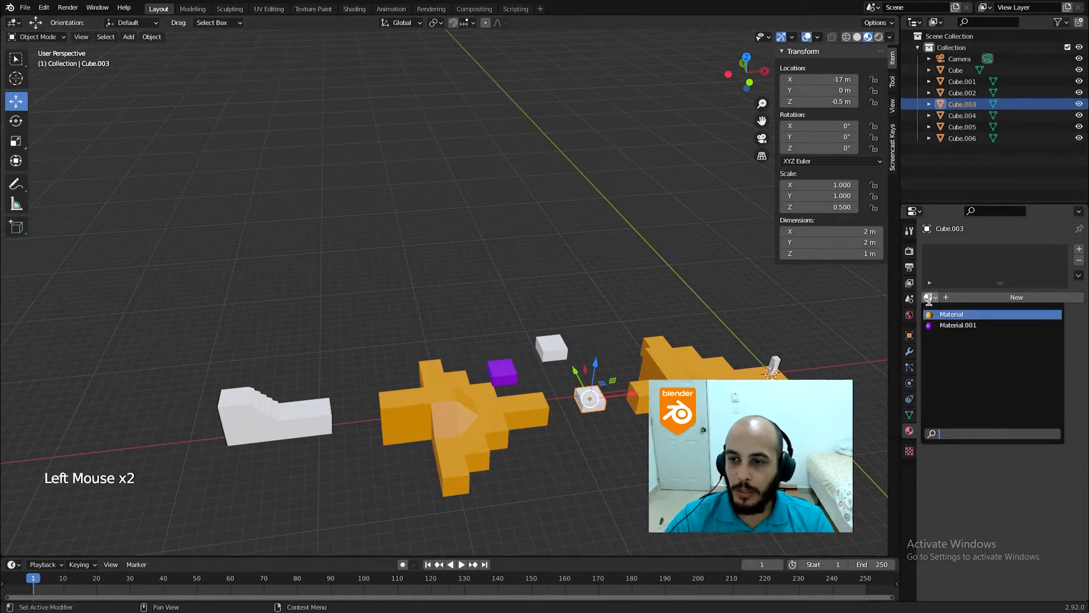
pyautogui.click(958, 325)
pyautogui.click(552, 347)
pyautogui.click(931, 297)
pyautogui.click(951, 313)
# Assign the existing orange Material to the white staircase block.
pyautogui.moveTo(567, 397)
pyautogui.mouseDown(button='middle')
pyautogui.moveTo(536, 408)
pyautogui.moveTo(590, 437)
pyautogui.moveTo(511, 397)
pyautogui.moveTo(564, 423)
pyautogui.moveTo(509, 419)
pyautogui.moveTo(636, 408)
pyautogui.moveTo(681, 391)
pyautogui.moveTo(601, 388)
pyautogui.moveTo(539, 363)
pyautogui.moveTo(554, 423)
pyautogui.moveTo(547, 393)
pyautogui.mouseUp(button='middle')
pyautogui.click(533, 409)
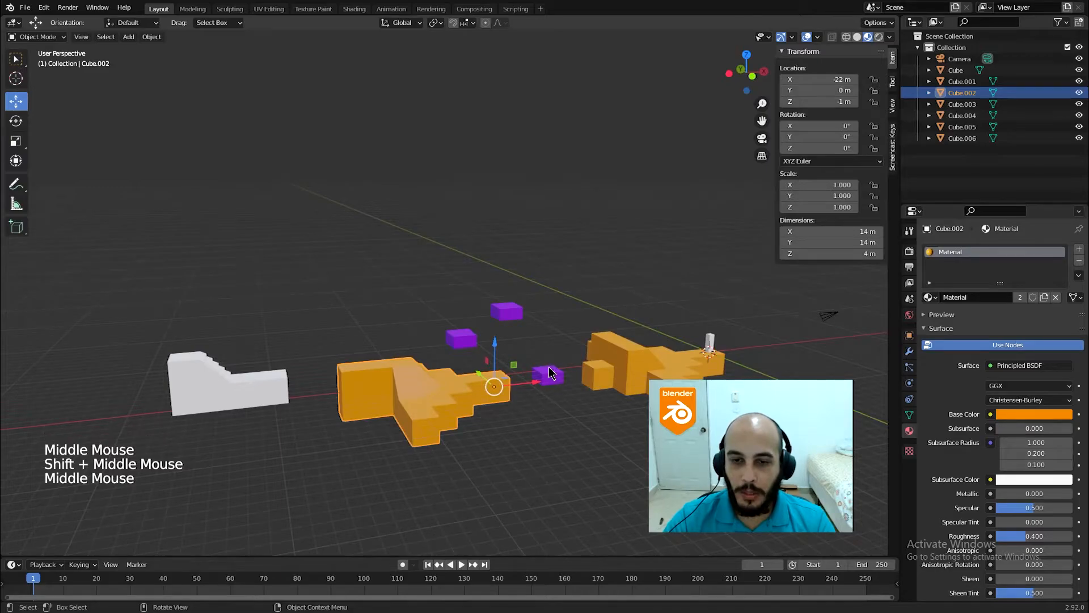
pyautogui.click(238, 391)
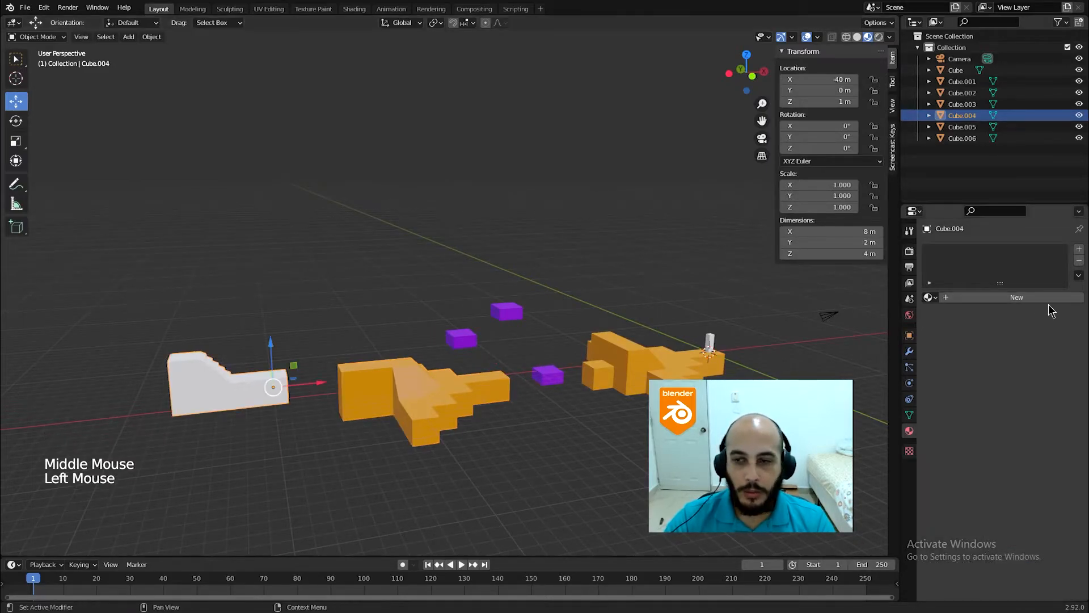
pyautogui.click(928, 296)
pyautogui.click(953, 322)
# In Edit Mode, extrude the end of the staircase block behind its upper landing 2 m outward along X.
pyautogui.keyDown('shift'); pyautogui.moveTo(397, 348); pyautogui.dragTo(552, 401, button='middle'); pyautogui.keyUp('shift')
pyautogui.click(458, 428)
pyautogui.press('Tab')
pyautogui.moveTo(458, 427); pyautogui.dragTo(514, 438, button='middle')
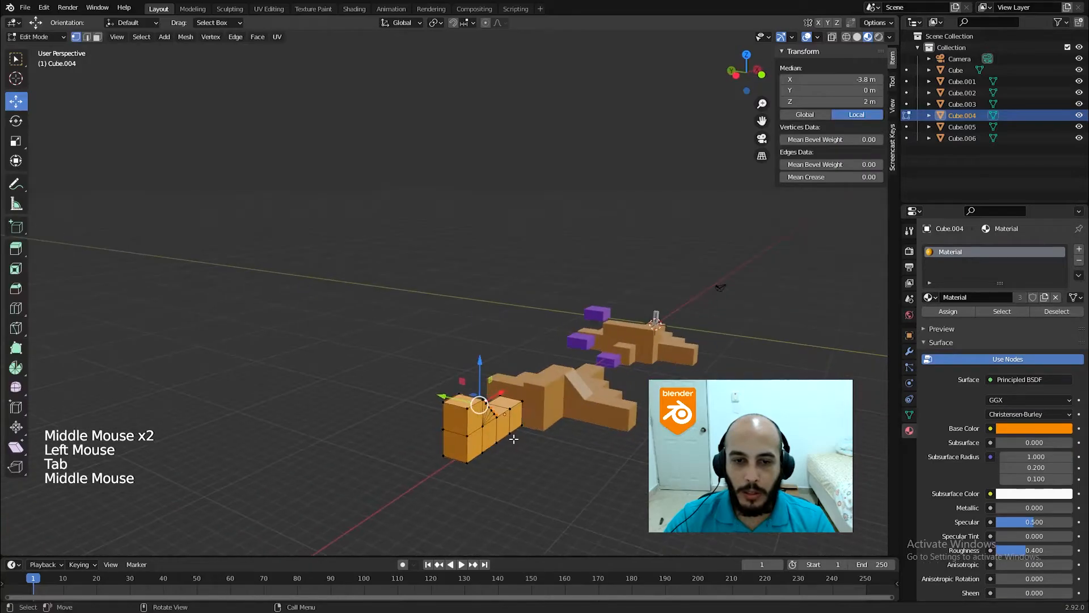
pyautogui.keyDown('alt'); pyautogui.click(473, 426); pyautogui.keyUp('alt')
pyautogui.keyDown('alt'); pyautogui.click(473, 425); pyautogui.keyUp('alt')
pyautogui.keyDown('alt'); pyautogui.keyDown('shift'); pyautogui.click(456, 434); pyautogui.keyUp('shift'); pyautogui.keyUp('alt')
pyautogui.moveTo(578, 440); pyautogui.dragTo(545, 474, button='middle')
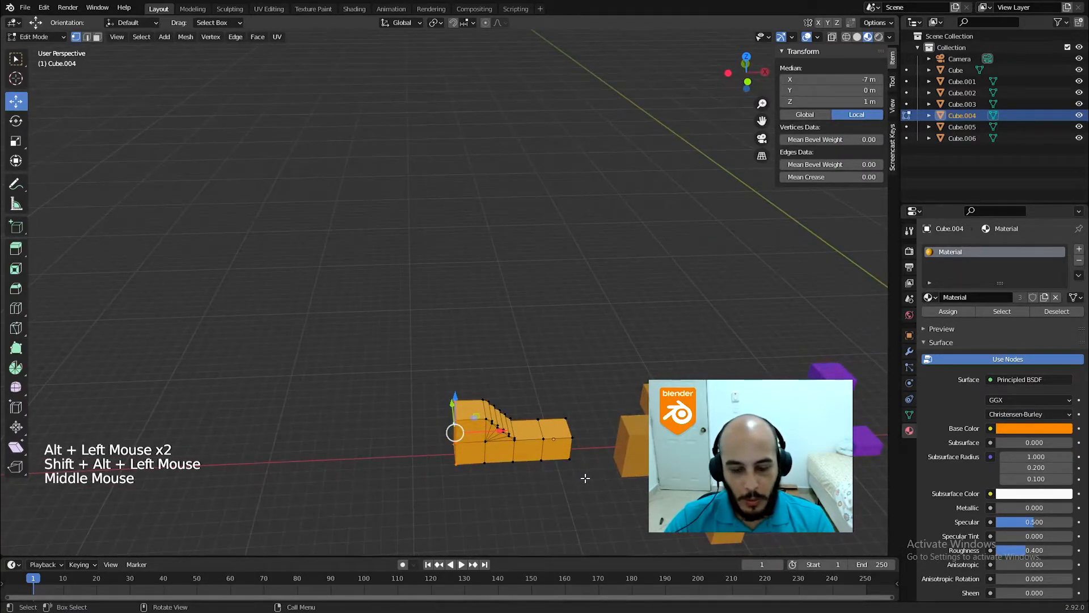
pyautogui.press('e')
pyautogui.click(549, 481)
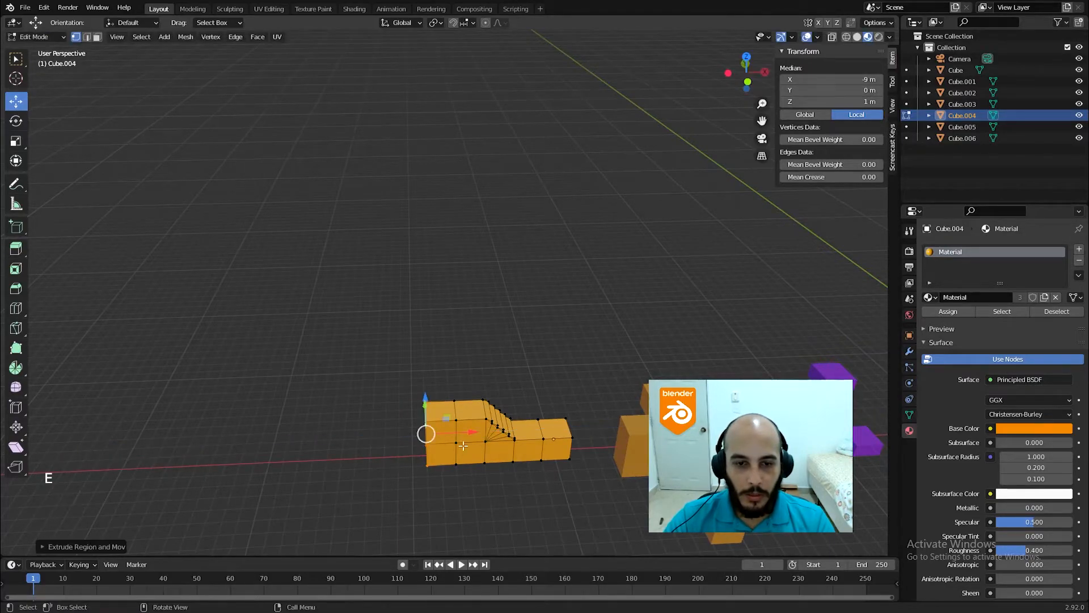
# Extrude the new section's two stacked side faces in three 2 m segments along negative Y.
pyautogui.click(461, 451)
pyautogui.press('3')
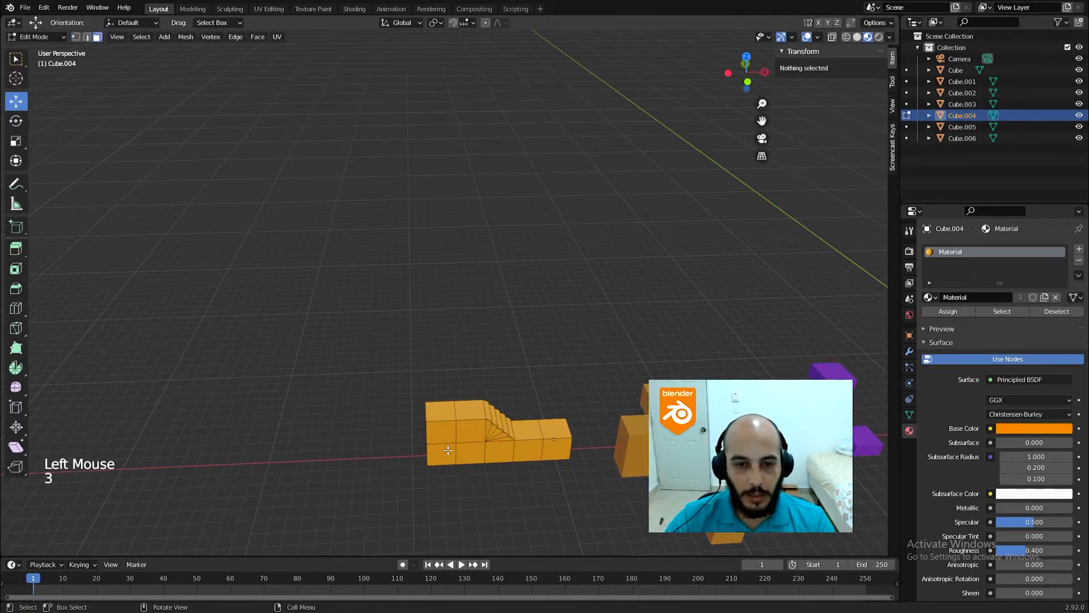
pyautogui.click(442, 434)
pyautogui.keyDown('shift'); pyautogui.click(445, 452); pyautogui.keyUp('shift')
pyautogui.moveTo(446, 453); pyautogui.dragTo(559, 472, button='middle')
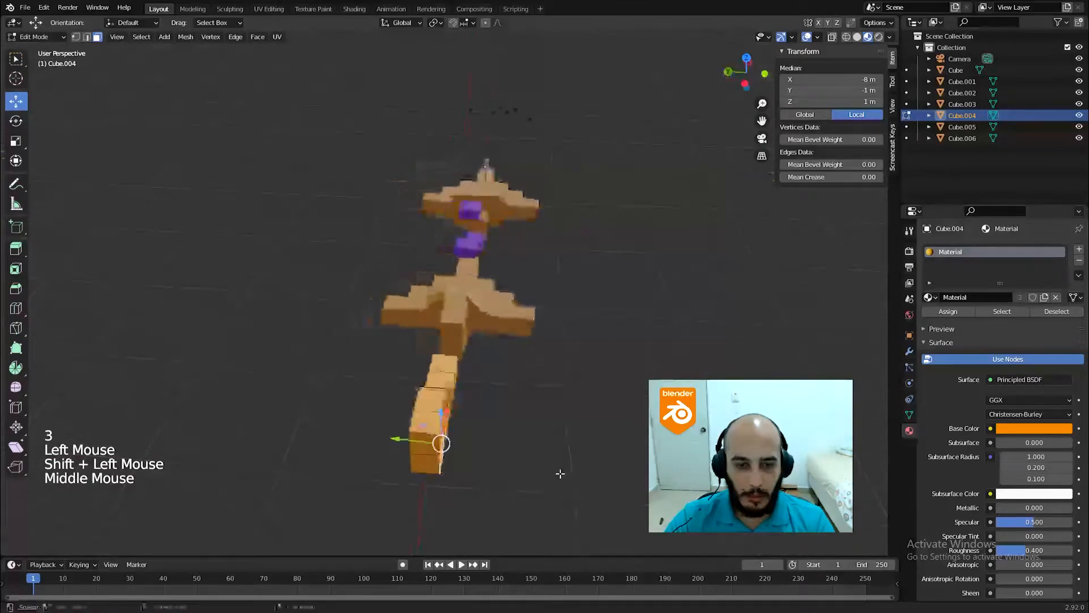
pyautogui.press('e')
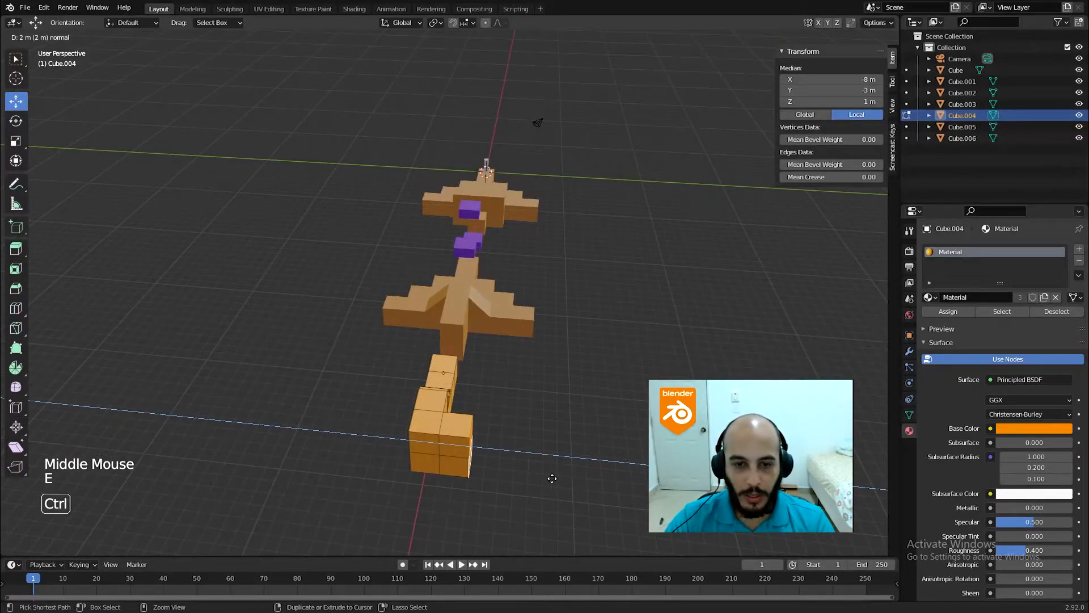
pyautogui.click(533, 477)
pyautogui.press('e')
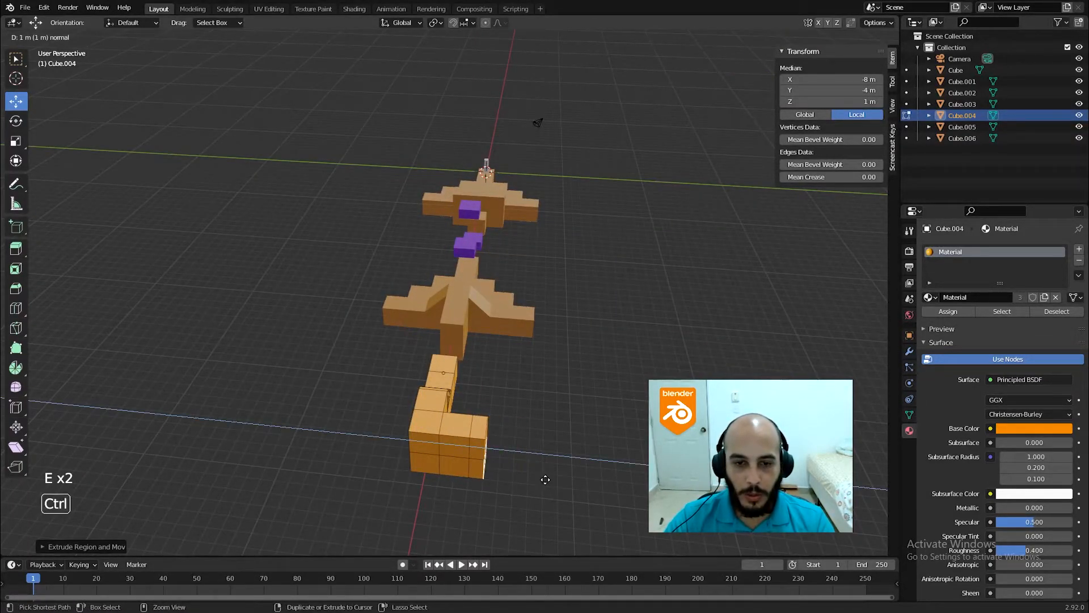
pyautogui.click(544, 481)
pyautogui.press('e')
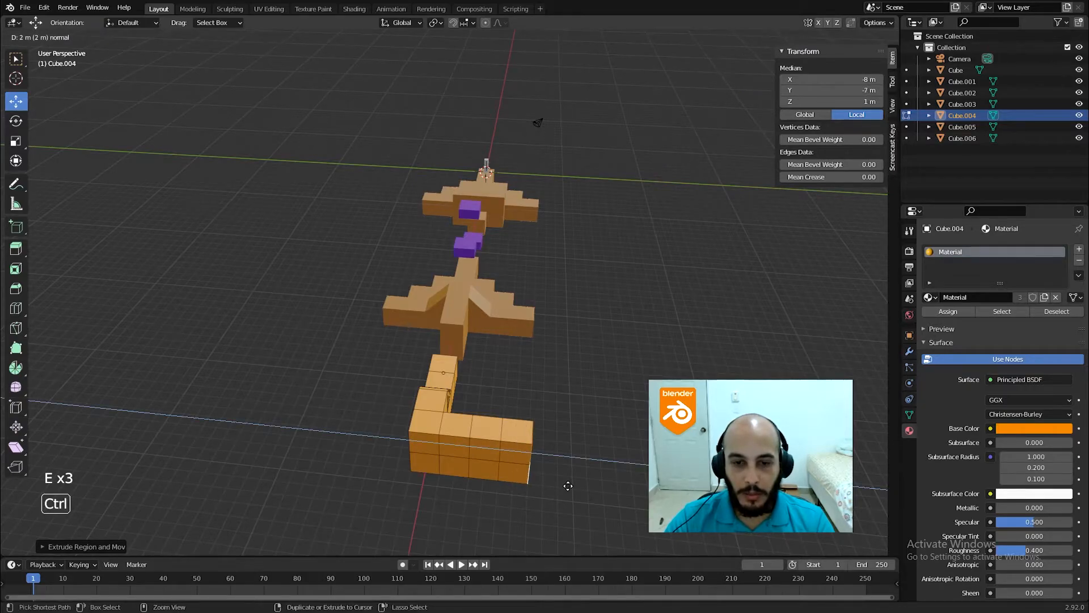
pyautogui.click(567, 485)
# Extrude the two stacked faces on the section's opposite side in three 2 m segments along positive Y.
pyautogui.moveTo(566, 485); pyautogui.dragTo(529, 474, button='middle')
pyautogui.click(456, 525)
pyautogui.keyDown('shift'); pyautogui.moveTo(457, 525); pyautogui.dragTo(499, 390, button='middle'); pyautogui.keyUp('shift')
pyautogui.keyDown('shift'); pyautogui.click(499, 390); pyautogui.keyUp('shift')
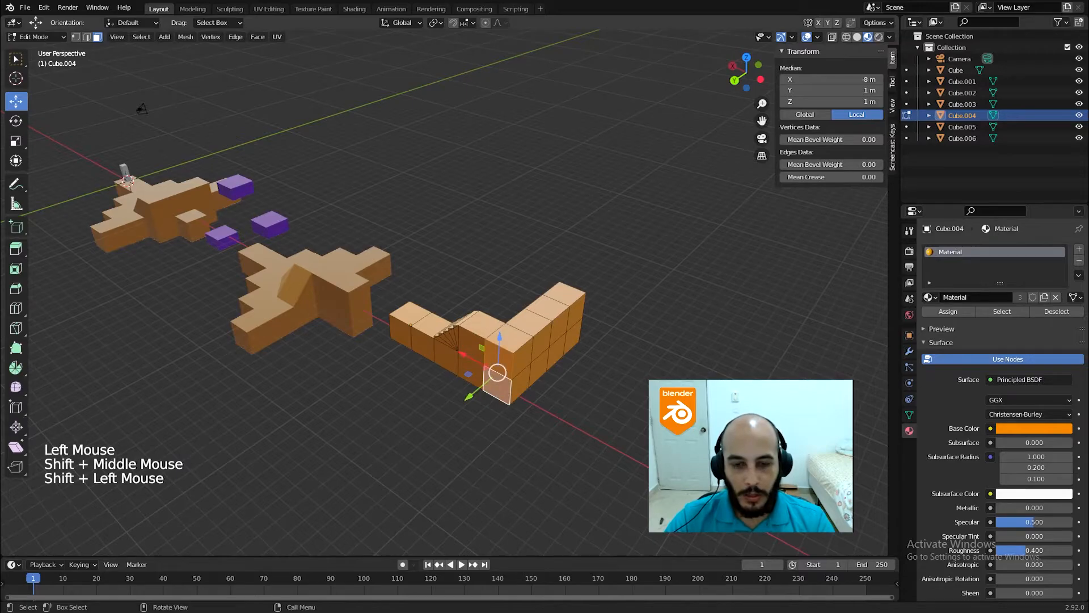
pyautogui.press('e')
pyautogui.click(452, 406)
pyautogui.press('e')
pyautogui.click(533, 434)
pyautogui.press('e')
pyautogui.click(506, 445)
# Extrude the entire row of top faces on the cross wall upward in three 2 m segments.
pyautogui.moveTo(506, 445); pyautogui.dragTo(570, 408, button='middle')
pyautogui.click(445, 397)
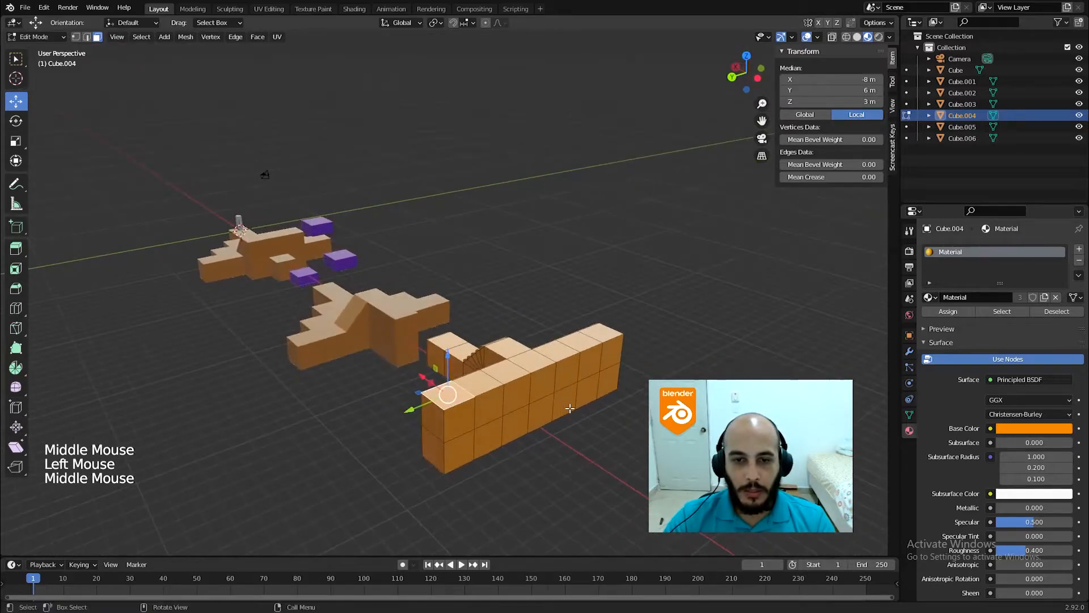
pyautogui.keyDown('ctrl'); pyautogui.click(551, 387); pyautogui.keyUp('ctrl')
pyautogui.keyDown('ctrl'); pyautogui.click(546, 369); pyautogui.keyUp('ctrl')
pyautogui.keyDown('ctrl'); pyautogui.click(563, 361); pyautogui.keyUp('ctrl')
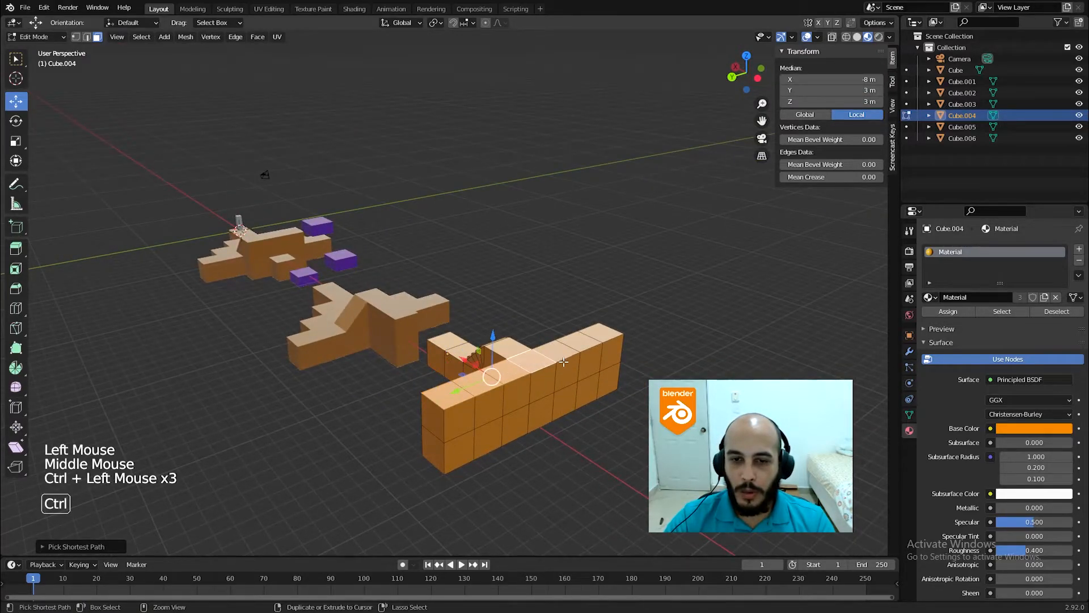
pyautogui.keyDown('ctrl'); pyautogui.click(579, 352); pyautogui.keyUp('ctrl')
pyautogui.keyDown('ctrl'); pyautogui.click(592, 342); pyautogui.keyUp('ctrl')
pyautogui.keyDown('ctrl'); pyautogui.click(602, 333); pyautogui.keyUp('ctrl')
pyautogui.press('e')
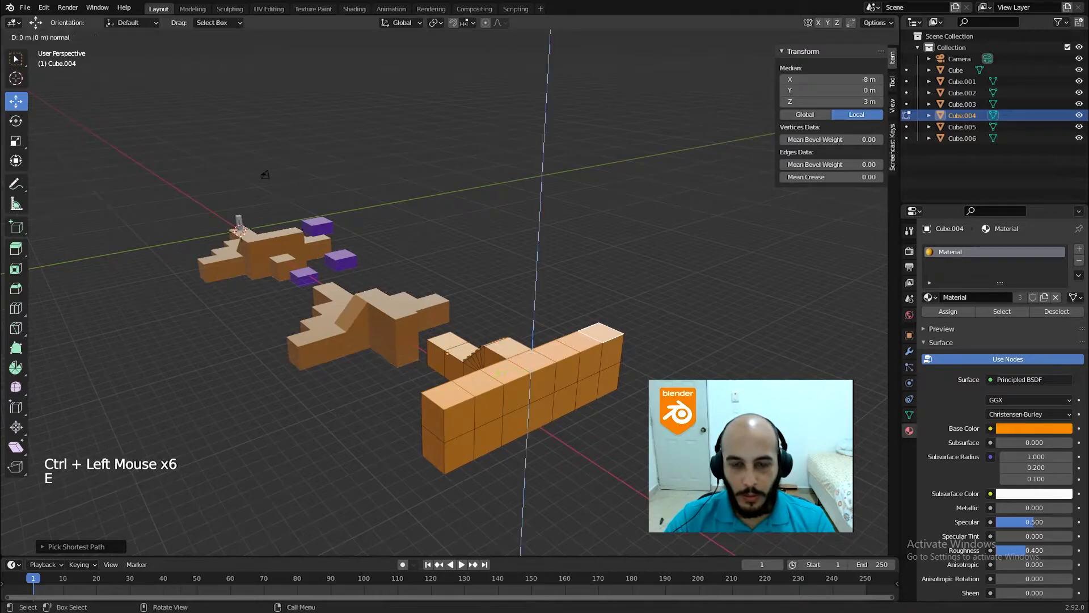
pyautogui.keyDown('ctrl'); pyautogui.click(685, 358); pyautogui.keyUp('ctrl')
pyautogui.press('e')
pyautogui.keyDown('ctrl'); pyautogui.click(686, 354); pyautogui.keyUp('ctrl')
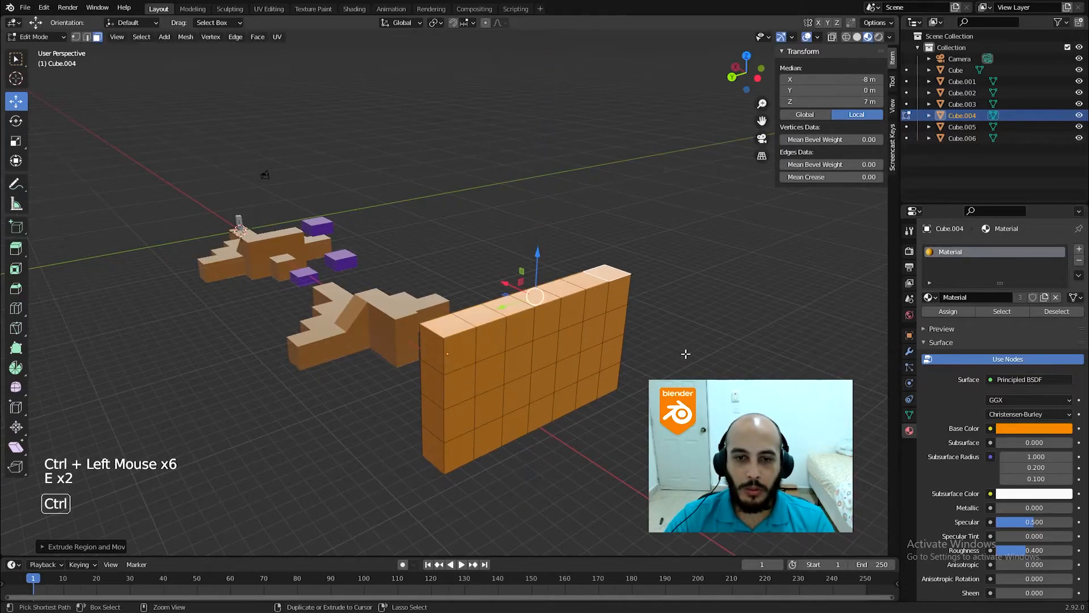
pyautogui.press('e')
pyautogui.keyDown('ctrl'); pyautogui.click(651, 323); pyautogui.keyUp('ctrl')
# Examine the wall around the staircase, picking the two stacked faces directly above the landing.
pyautogui.moveTo(651, 323); pyautogui.dragTo(686, 336, button='middle')
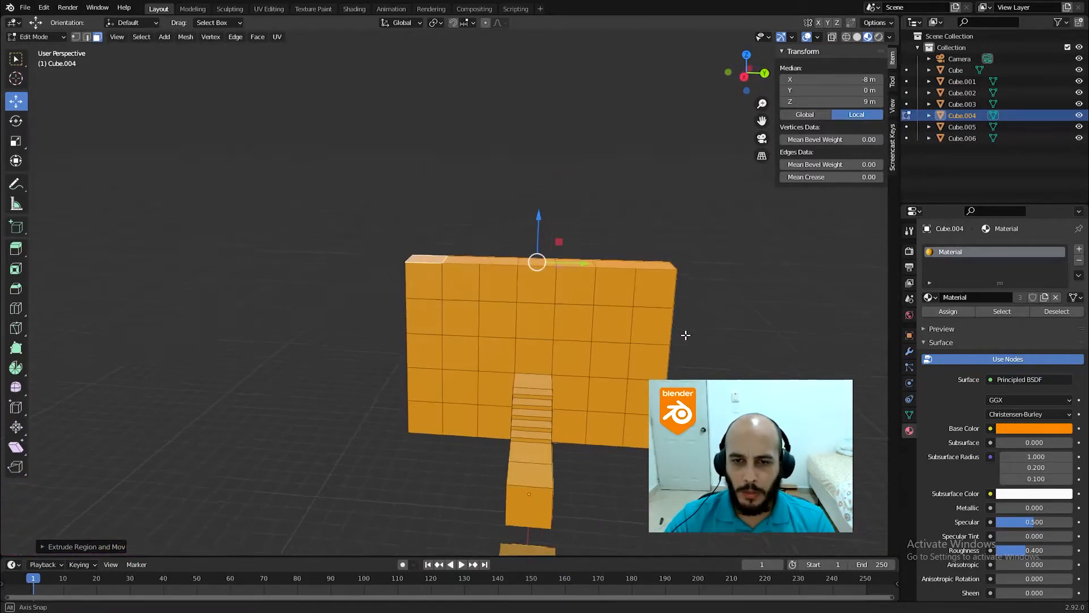
pyautogui.scroll(3, 685, 335)
pyautogui.keyDown('shift'); pyautogui.moveTo(567, 346); pyautogui.dragTo(545, 374, button='middle'); pyautogui.keyUp('shift')
pyautogui.scroll(1, 512, 341)
pyautogui.scroll(1, 512, 340)
pyautogui.click(471, 347)
pyautogui.keyDown('shift'); pyautogui.click(452, 282); pyautogui.keyUp('shift')
pyautogui.scroll(-4, 360, 357)
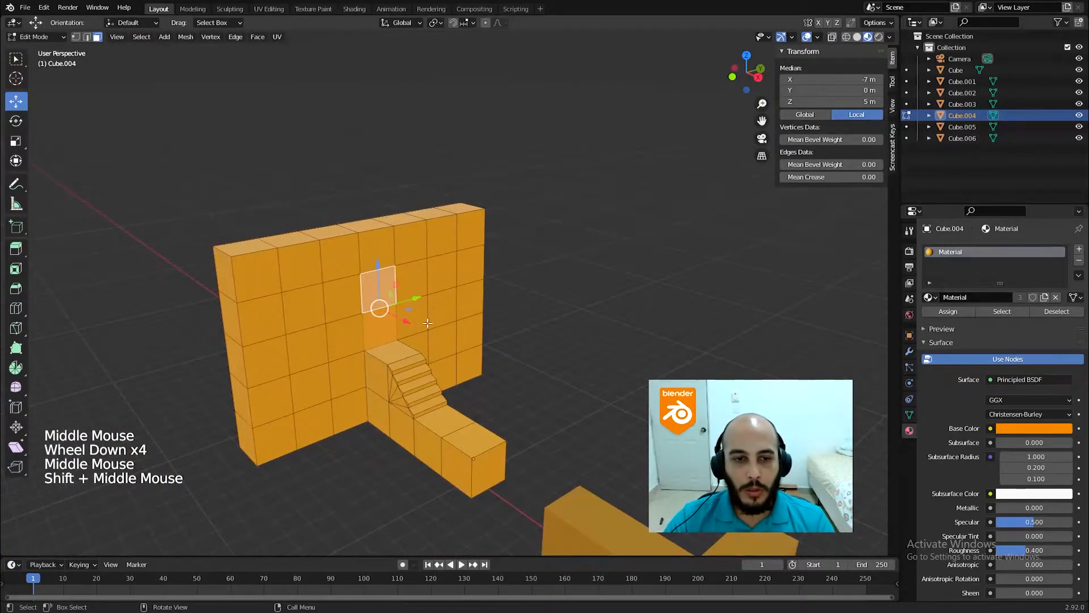
pyautogui.scroll(3, 430, 335)
pyautogui.keyDown('shift'); pyautogui.moveTo(430, 335); pyautogui.dragTo(612, 352, button='middle'); pyautogui.keyUp('shift')
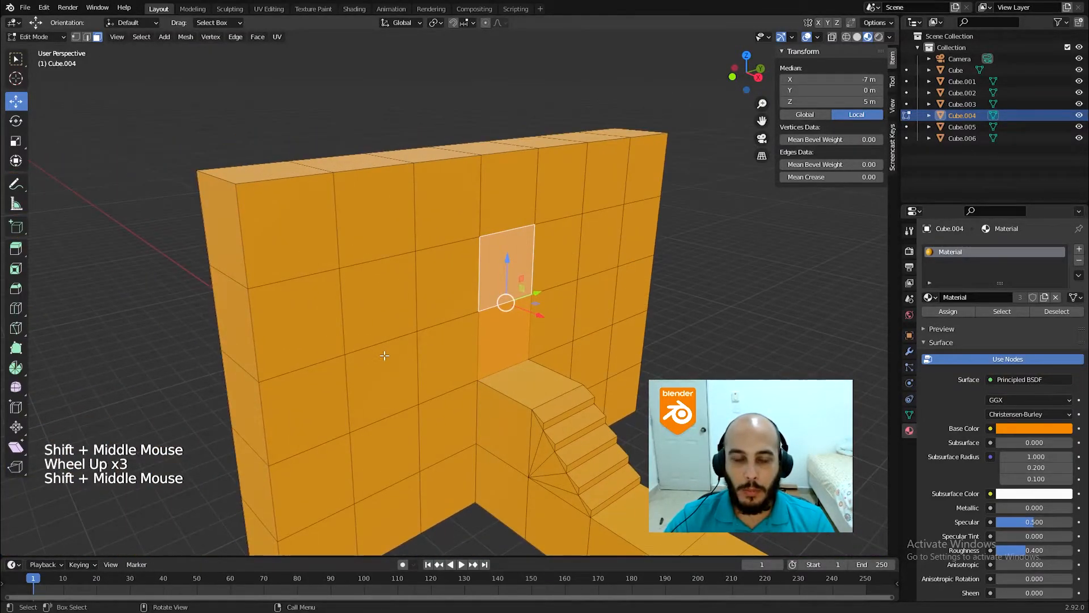
pyautogui.scroll(-3, 264, 359)
pyautogui.keyDown('shift'); pyautogui.moveTo(377, 389); pyautogui.dragTo(327, 380, button='middle'); pyautogui.keyUp('shift')
# Extrude the wall's entire row of top faces upward by another 2 m.
pyautogui.click(297, 248)
pyautogui.keyDown('ctrl'); pyautogui.click(505, 205); pyautogui.keyUp('ctrl')
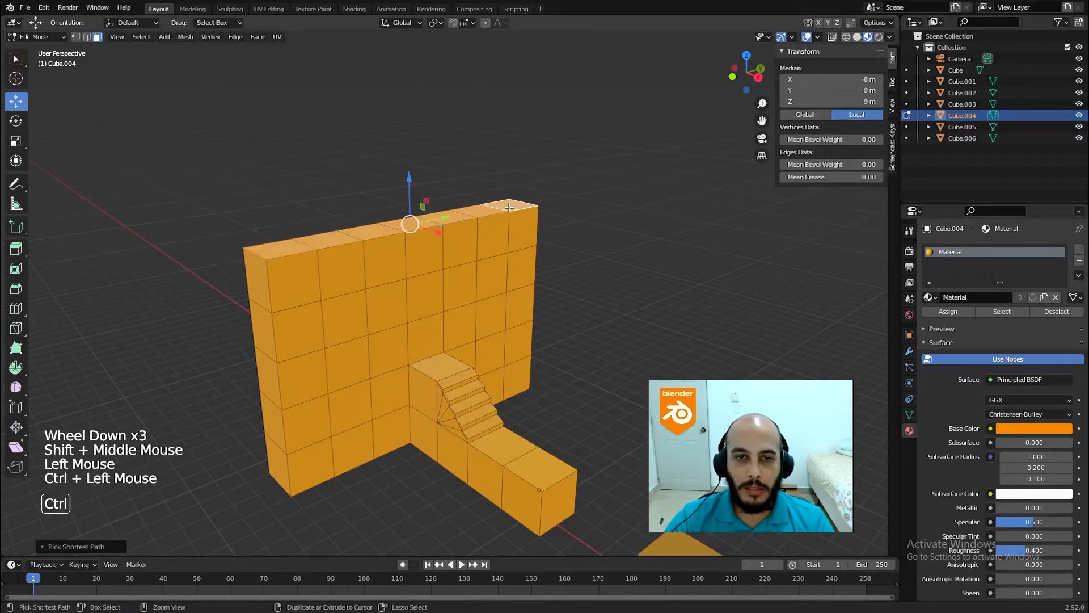
pyautogui.press('e')
# Examine the wall's proportions relative to the staircase from the front, the side and a low angle.
pyautogui.moveTo(482, 247); pyautogui.dragTo(433, 223, button='middle')
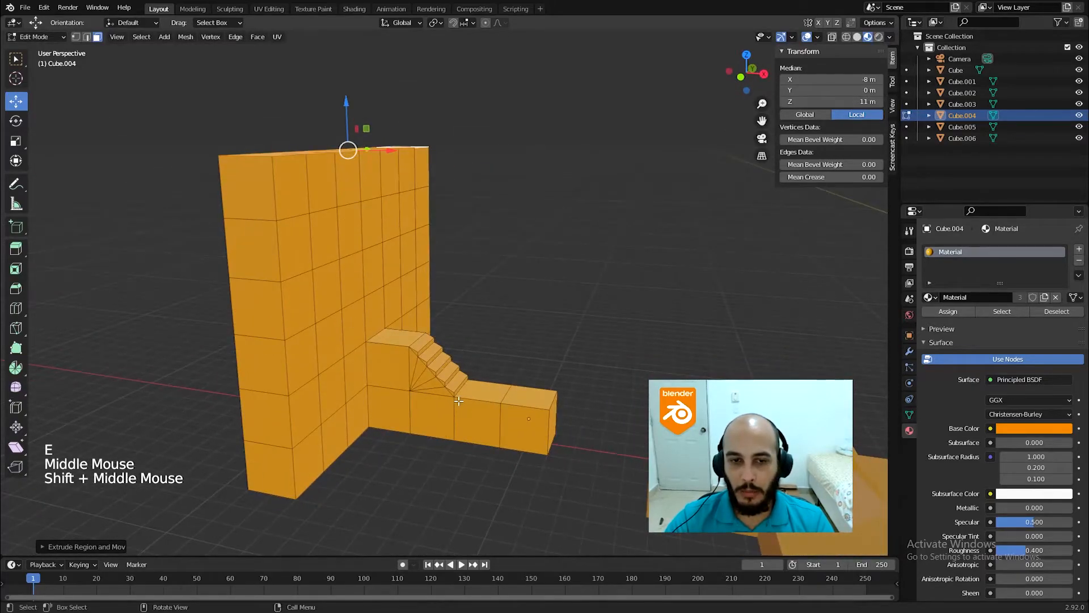
pyautogui.moveTo(405, 366); pyautogui.dragTo(336, 340, button='middle')
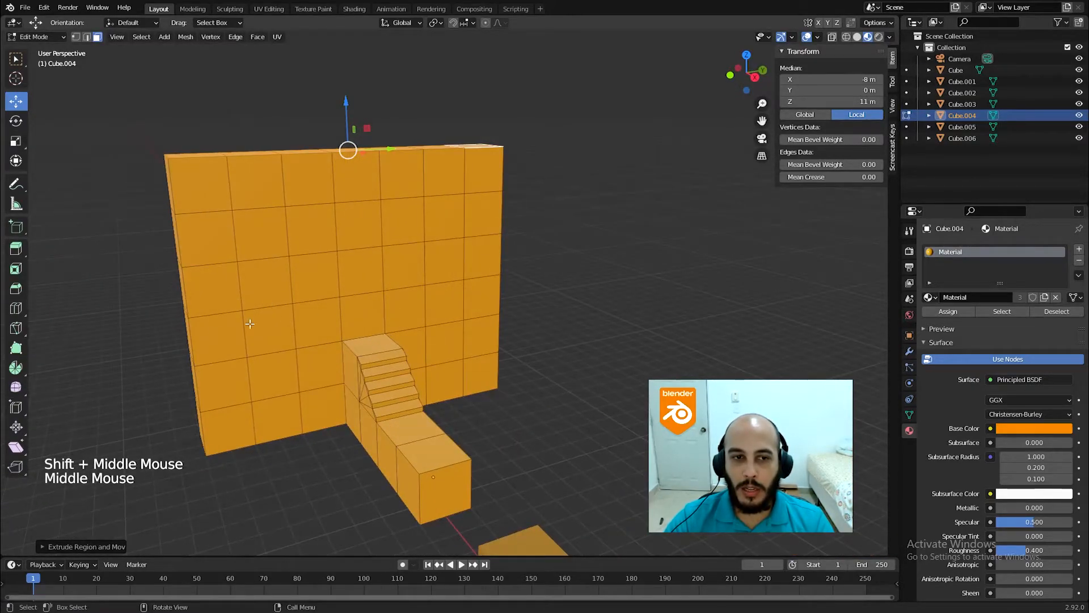
pyautogui.keyDown('shift'); pyautogui.moveTo(250, 323); pyautogui.dragTo(477, 324, button='middle'); pyautogui.keyUp('shift')
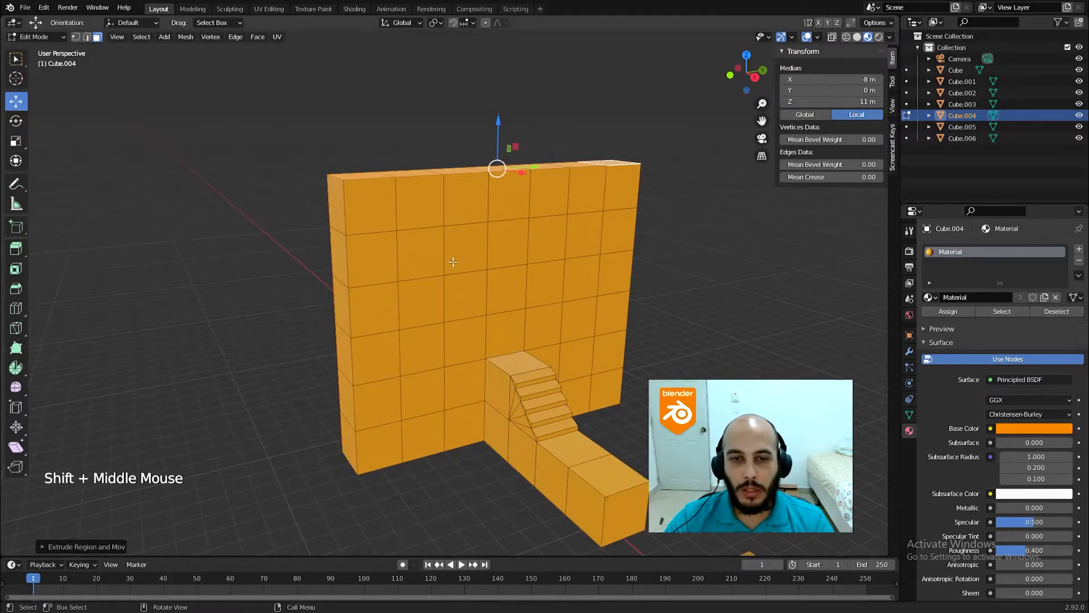
pyautogui.keyDown('shift'); pyautogui.moveTo(435, 334); pyautogui.dragTo(399, 271, button='middle'); pyautogui.keyUp('shift')
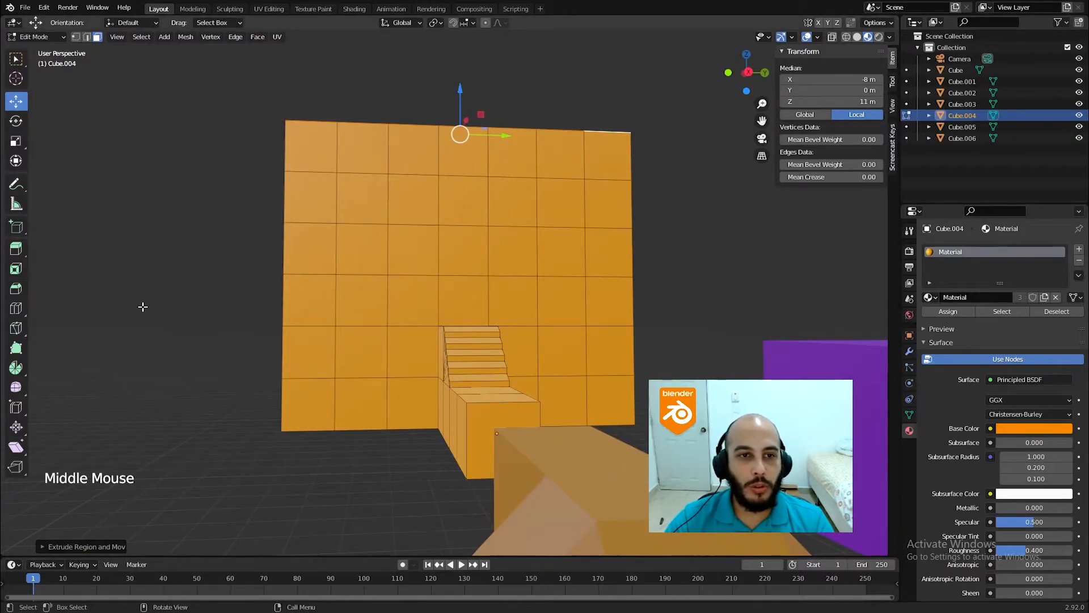
pyautogui.moveTo(195, 267); pyautogui.dragTo(621, 459, button='middle')
pyautogui.keyDown('shift'); pyautogui.moveTo(510, 486); pyautogui.dragTo(481, 267, button='middle'); pyautogui.keyUp('shift')
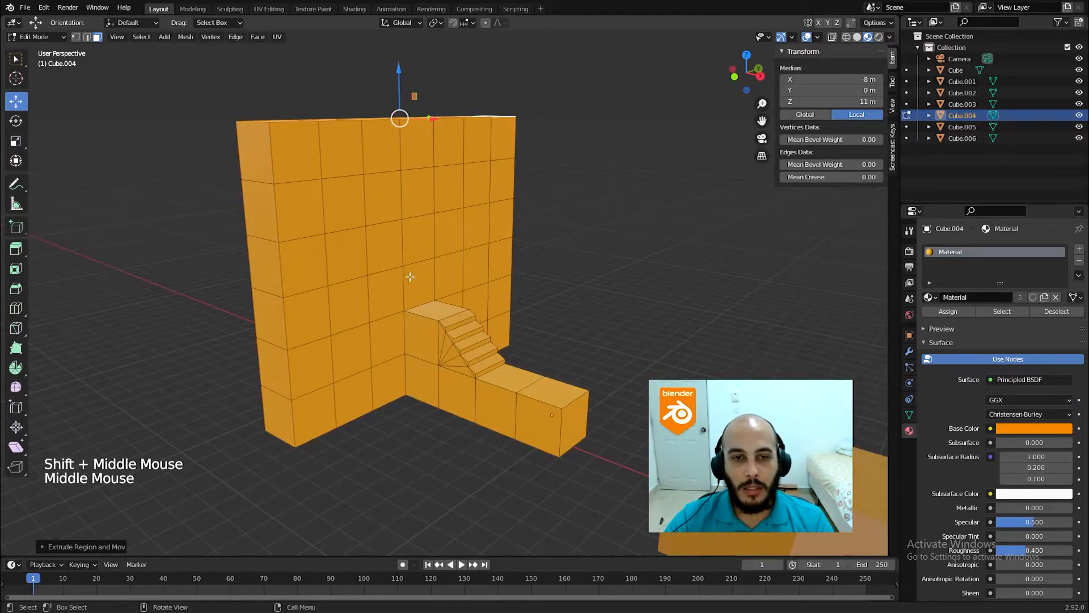
pyautogui.moveTo(327, 271); pyautogui.dragTo(276, 304, button='middle')
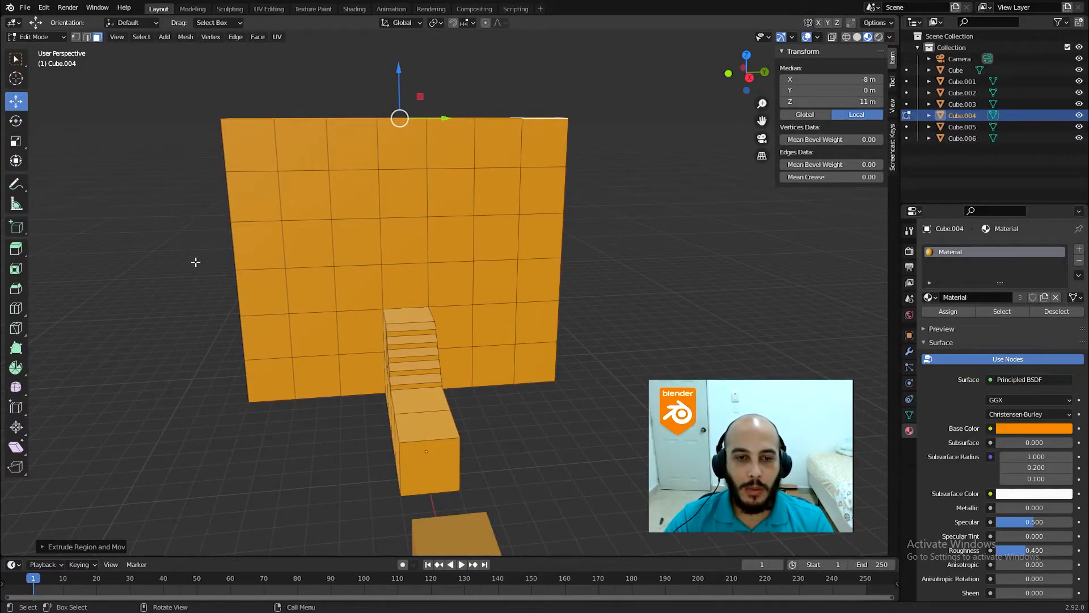
pyautogui.moveTo(384, 426); pyautogui.dragTo(240, 295, button='middle')
# Try extruding the column of faces at the wall's negative Y end outward, and undo the extrusion.
pyautogui.click(253, 170)
pyautogui.keyDown('ctrl'); pyautogui.click(277, 401); pyautogui.keyUp('ctrl')
pyautogui.moveTo(277, 401); pyautogui.dragTo(368, 384, button='middle')
pyautogui.press('e')
pyautogui.click(357, 342)
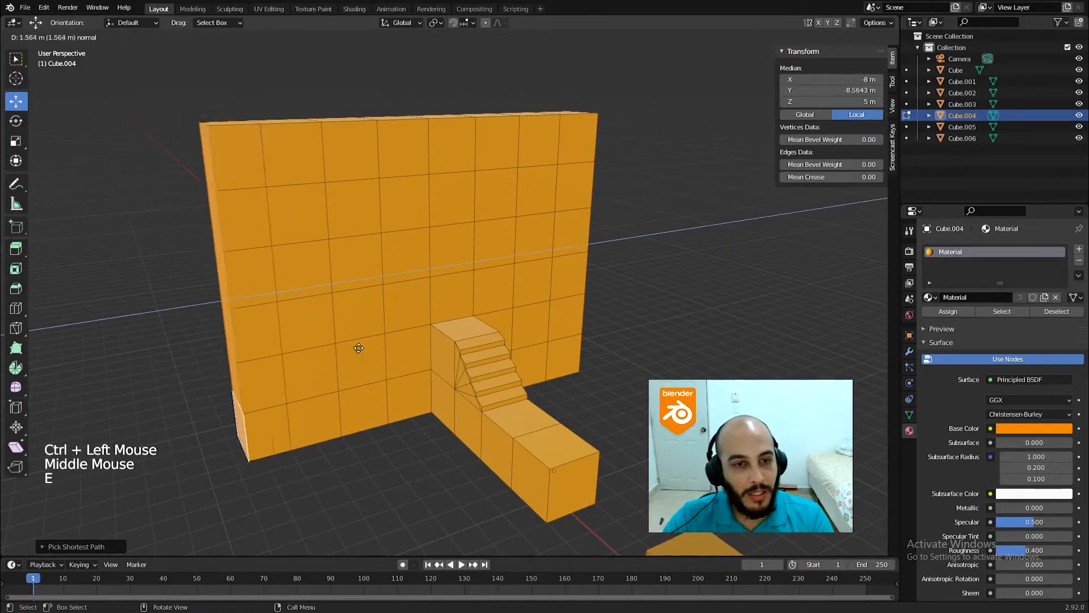
pyautogui.hotkey('ctrl', 'z')
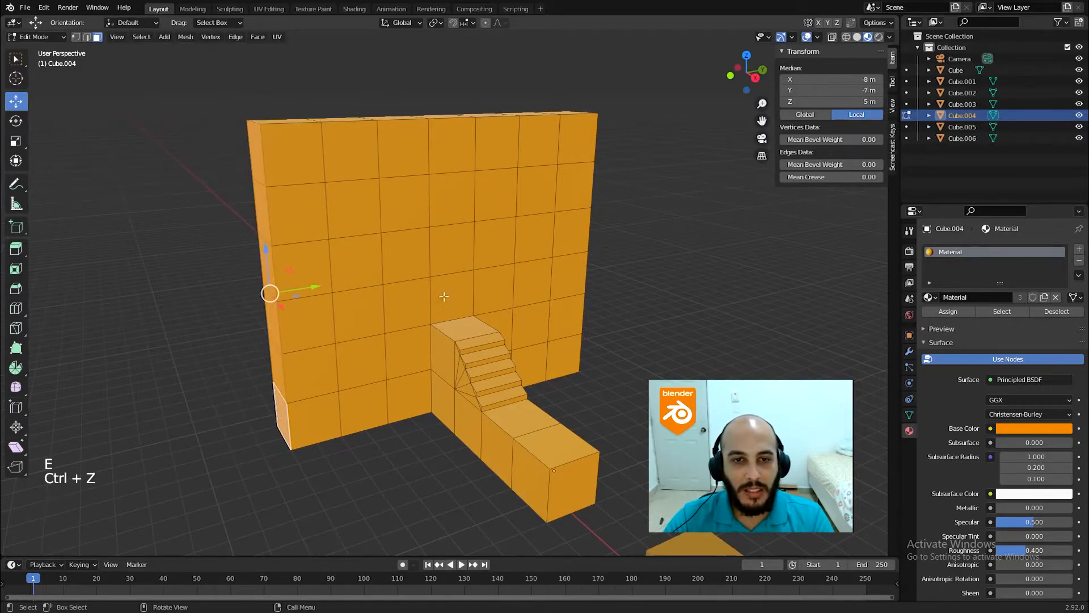
# Delete the two stacked faces above the landing on both the front and back of the wall to cut an opening.
pyautogui.moveTo(414, 318); pyautogui.dragTo(423, 249, button='middle')
pyautogui.click(422, 245)
pyautogui.keyDown('shift'); pyautogui.click(418, 292); pyautogui.keyUp('shift')
pyautogui.moveTo(418, 292); pyautogui.dragTo(388, 299, button='middle')
pyautogui.moveTo(254, 272); pyautogui.dragTo(511, 302, button='middle')
pyautogui.keyDown('shift'); pyautogui.click(419, 267); pyautogui.keyUp('shift')
pyautogui.keyDown('shift'); pyautogui.click(416, 243); pyautogui.keyUp('shift')
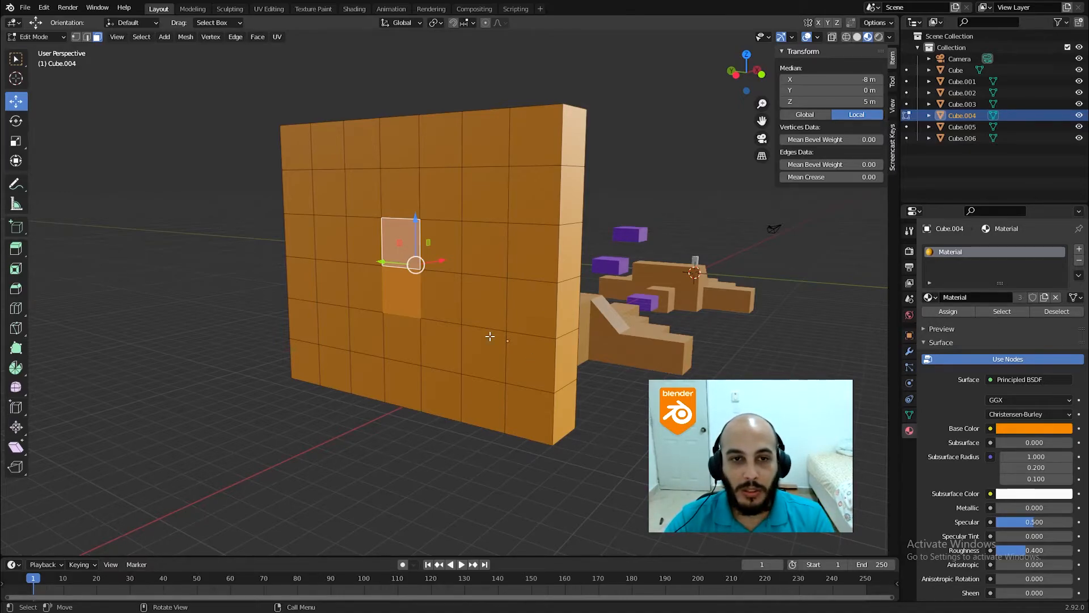
pyautogui.moveTo(489, 337); pyautogui.dragTo(534, 323, button='middle')
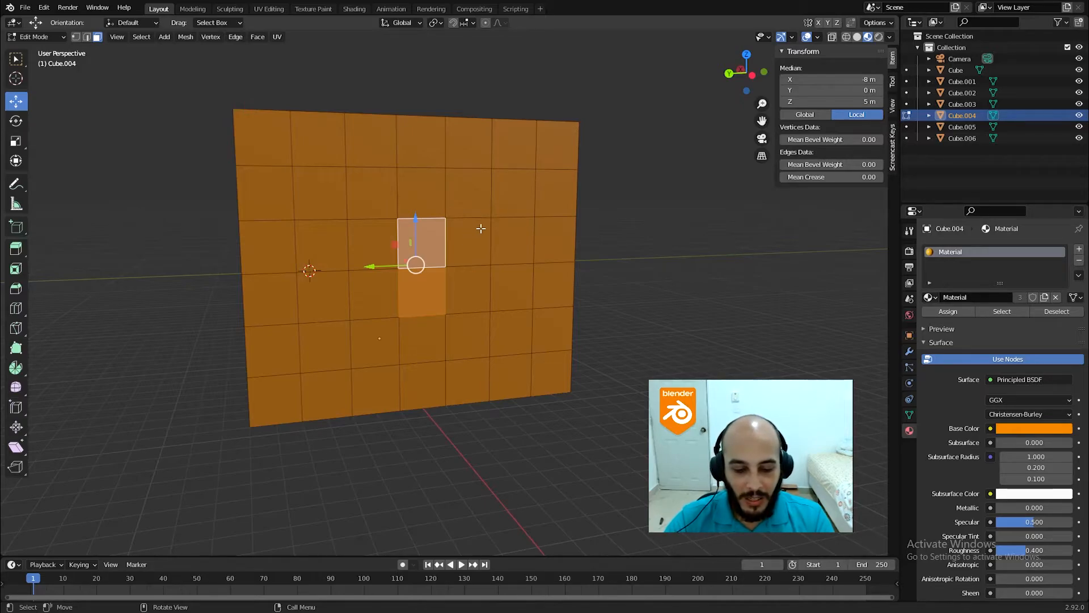
pyautogui.moveTo(452, 251); pyautogui.dragTo(722, 266, button='middle')
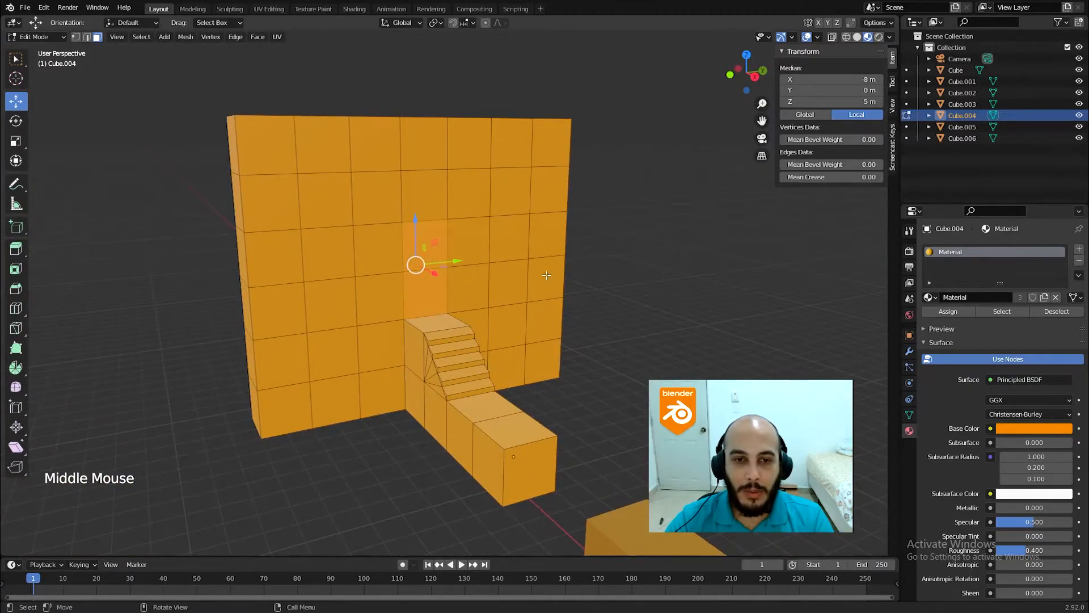
pyautogui.scroll(3, 547, 276)
pyautogui.moveTo(546, 276); pyautogui.dragTo(429, 249, button='middle')
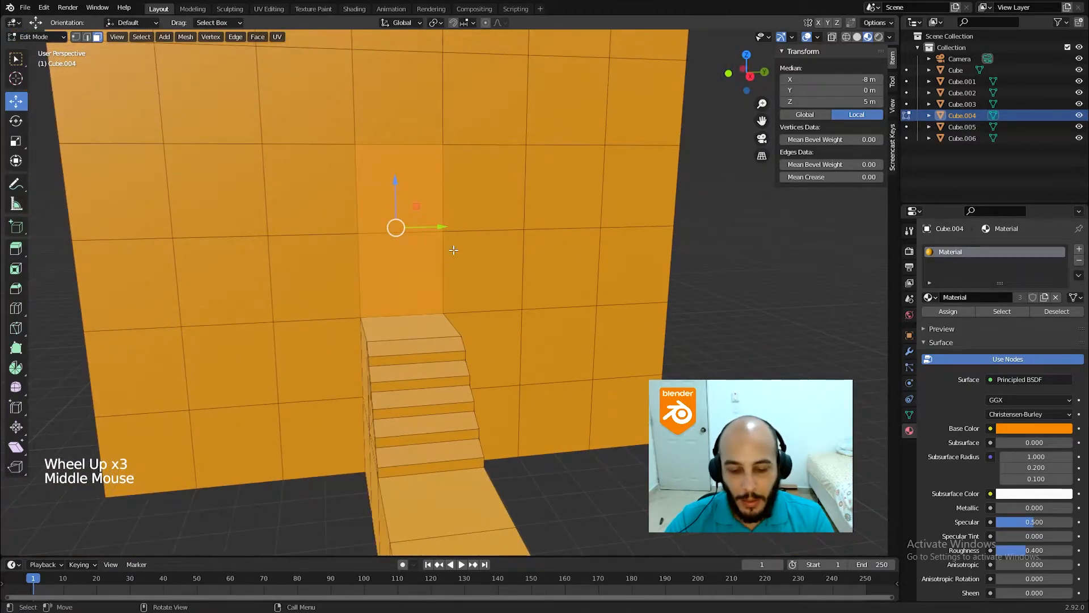
pyautogui.press('x')
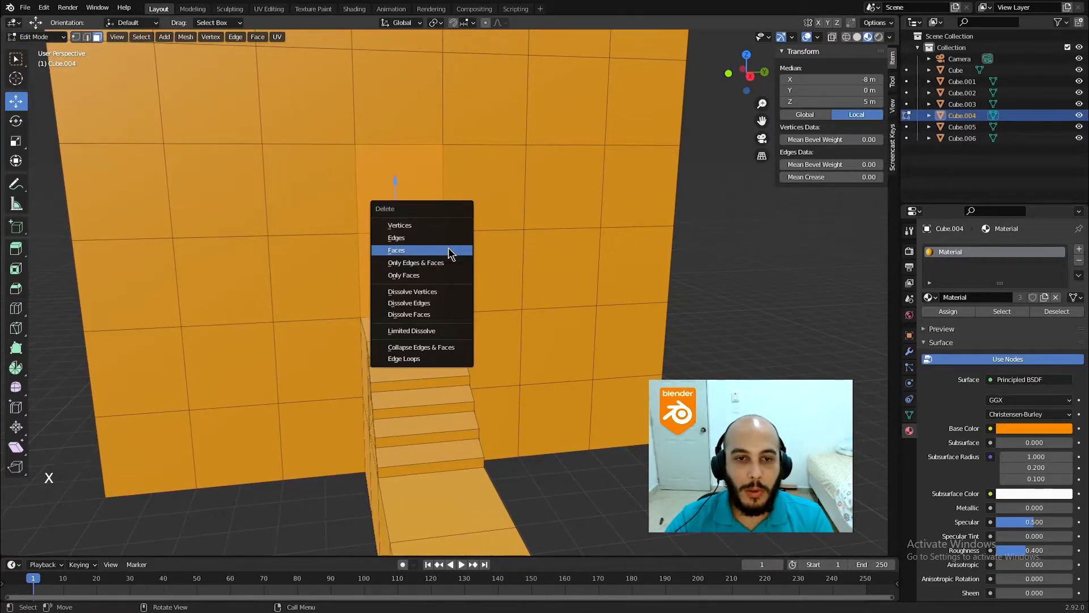
pyautogui.click(449, 248)
# Fill the floor of the opening with a face between its front and back bottom edges.
pyautogui.moveTo(448, 248); pyautogui.dragTo(482, 258, button='middle')
pyautogui.press('2')
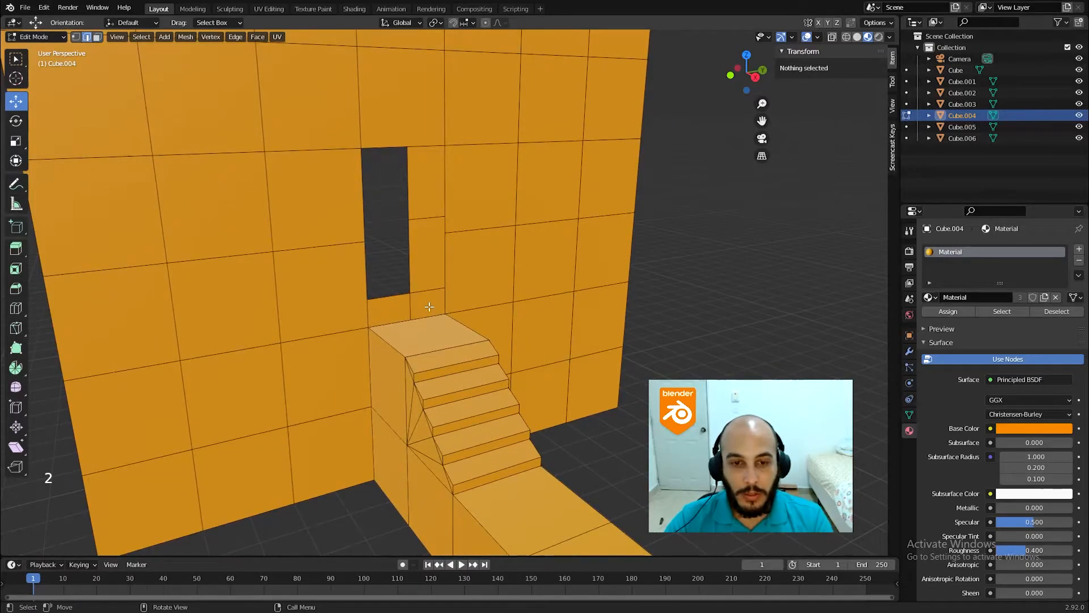
pyautogui.click(434, 310)
pyautogui.keyDown('shift'); pyautogui.click(388, 297); pyautogui.keyUp('shift')
pyautogui.moveTo(389, 297); pyautogui.dragTo(450, 333, button='middle')
pyautogui.press('1')
pyautogui.scroll(4, 388, 306)
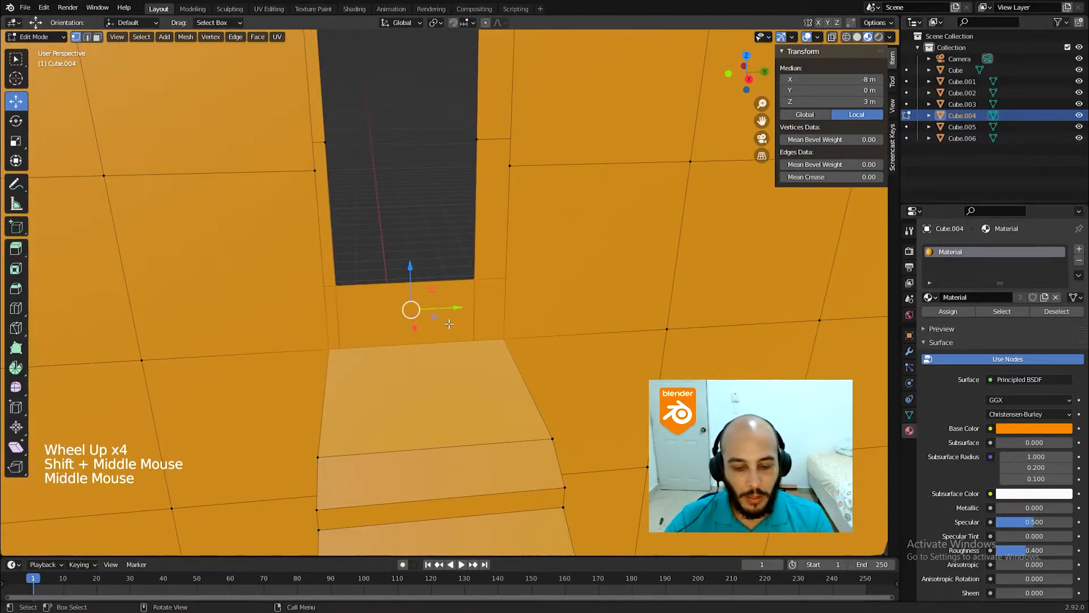
pyautogui.press('f')
# Fill the remaining inner gaps around the opening with faces that join the front and back of the wall.
pyautogui.click(474, 280)
pyautogui.click(474, 279)
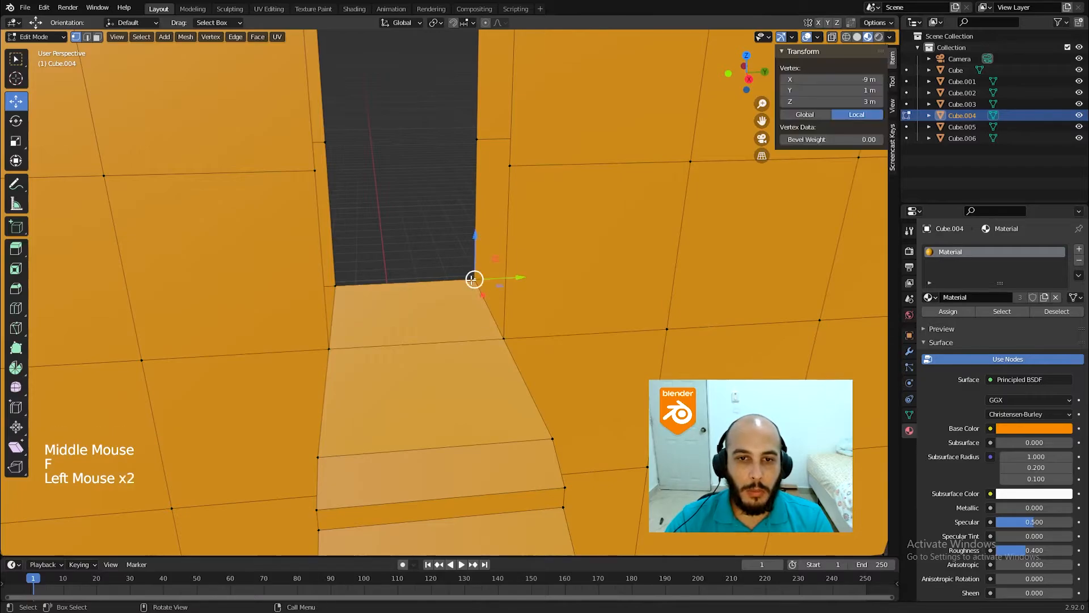
pyautogui.keyDown('shift'); pyautogui.click(484, 296); pyautogui.keyUp('shift')
pyautogui.moveTo(483, 304); pyautogui.dragTo(529, 271, button='middle')
pyautogui.scroll(-3, 527, 309)
pyautogui.press('f')
pyautogui.press('f')
pyautogui.press('f')
pyautogui.press('f')
pyautogui.press('f')
pyautogui.press('f')
pyautogui.press('f')
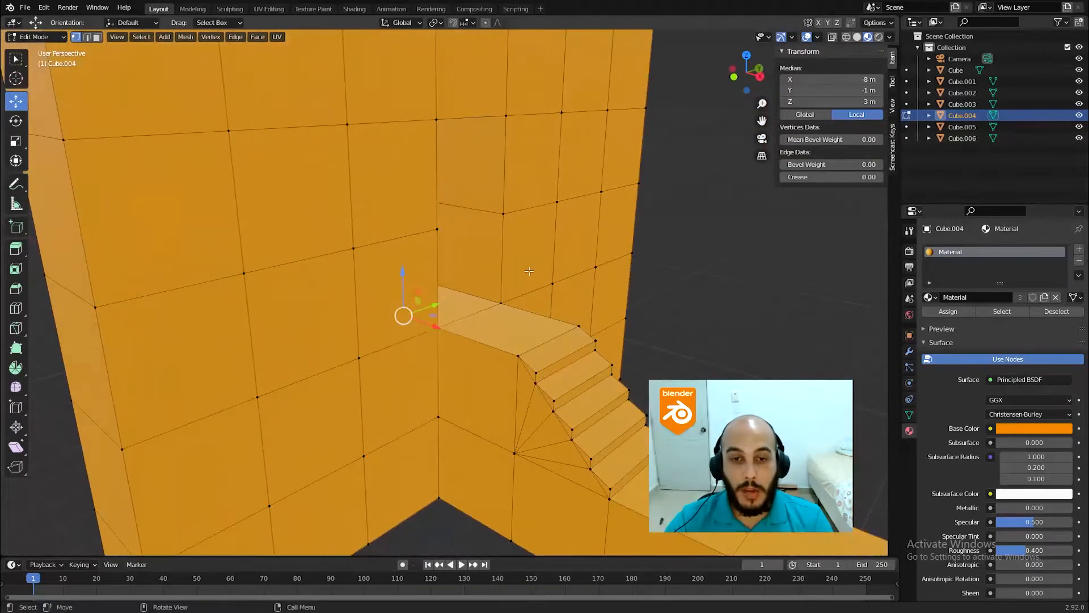
# Extrude the back wall face directly below the opening outward by 2 m.
pyautogui.scroll(-4, 529, 271)
pyautogui.moveTo(451, 226); pyautogui.dragTo(418, 308, button='middle')
pyautogui.moveTo(322, 248); pyautogui.dragTo(577, 329, button='middle')
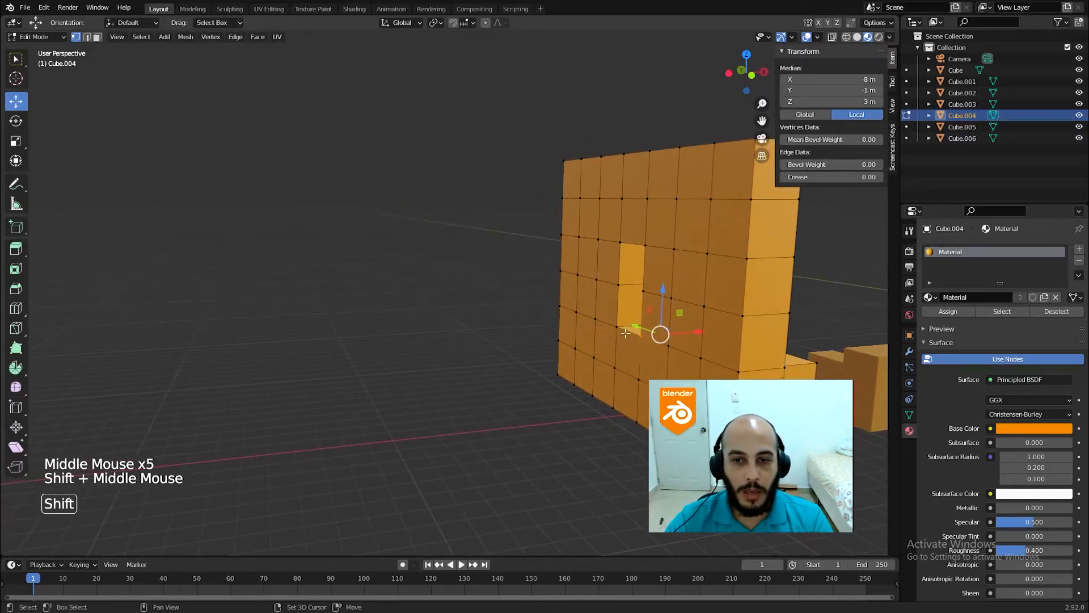
pyautogui.click(641, 330)
pyautogui.keyDown('shift'); pyautogui.click(615, 332); pyautogui.keyUp('shift')
pyautogui.keyDown('shift'); pyautogui.click(616, 333); pyautogui.keyUp('shift')
pyautogui.keyDown('shift'); pyautogui.click(594, 363); pyautogui.keyUp('shift')
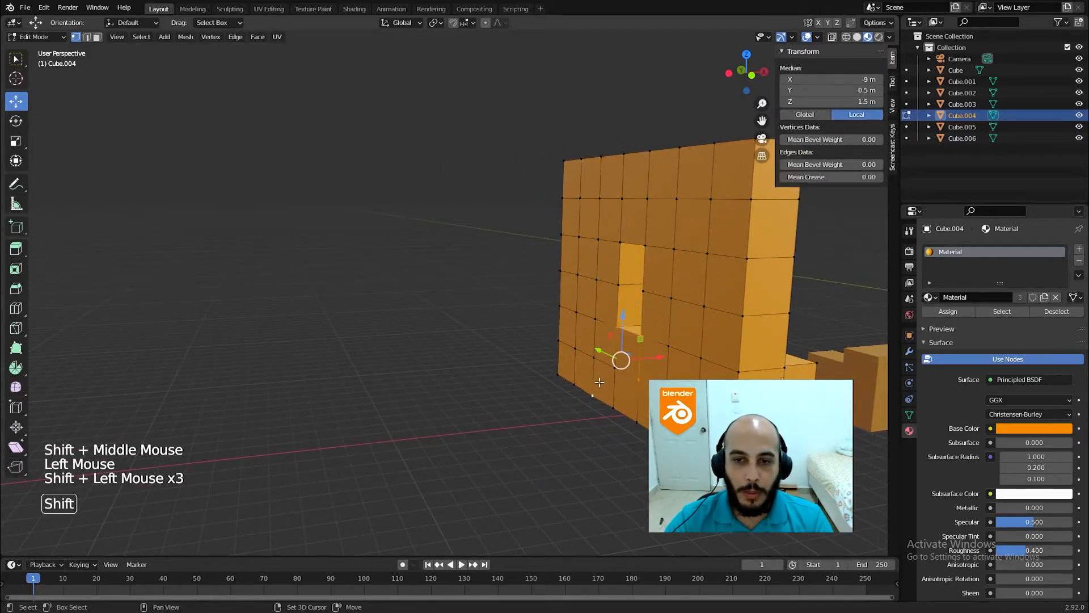
pyautogui.hotkey('ctrl', 'z')
pyautogui.keyDown('shift'); pyautogui.click(614, 368); pyautogui.keyUp('shift')
pyautogui.moveTo(614, 368); pyautogui.dragTo(579, 377, button='middle')
pyautogui.press('e')
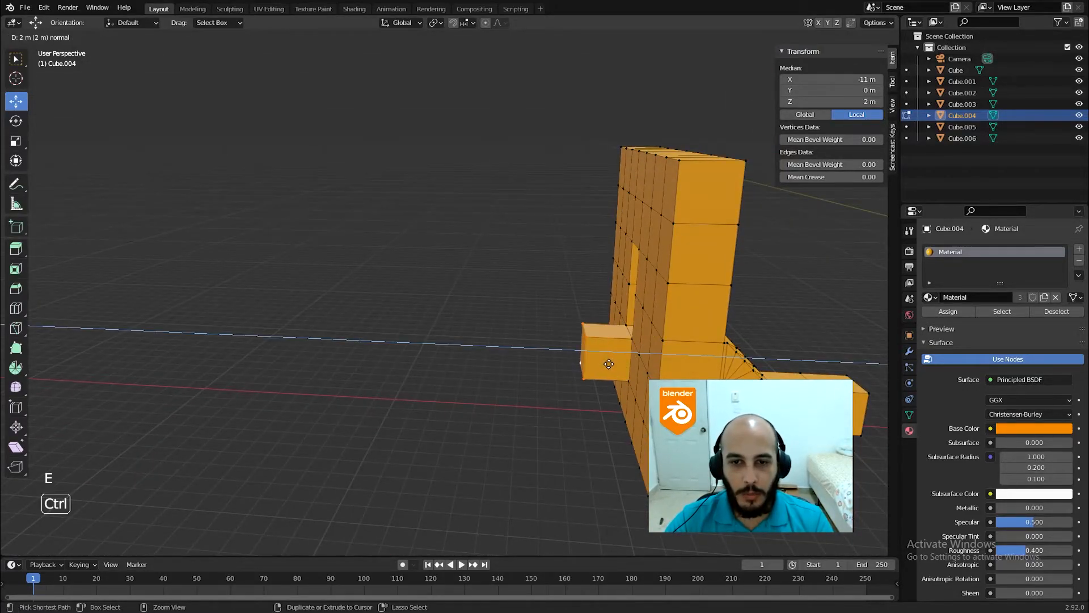
pyautogui.click(611, 367)
# Extrude the walkway's end face outward by two more 2 m segments and return to Object Mode.
pyautogui.press('e')
pyautogui.keyDown('ctrl'); pyautogui.click(539, 349); pyautogui.keyUp('ctrl')
pyautogui.press('e')
pyautogui.keyDown('ctrl'); pyautogui.click(566, 371); pyautogui.keyUp('ctrl')
pyautogui.moveTo(566, 371); pyautogui.dragTo(603, 332, button='middle')
pyautogui.press('Tab')
# Try moving all the level objects and the small block at the origin into a new collection named Collection 2, and undo it.
pyautogui.scroll(-4, 623, 379)
pyautogui.keyDown('shift'); pyautogui.moveTo(702, 352); pyautogui.dragTo(412, 348, button='middle'); pyautogui.keyUp('shift')
pyautogui.keyDown('shift'); pyautogui.click(433, 362); pyautogui.keyUp('shift')
pyautogui.moveTo(420, 389)
pyautogui.keyDown('ctrl'); pyautogui.mouseDown(button='right')
pyautogui.moveTo(647, 431)
pyautogui.moveTo(442, 309)
pyautogui.mouseUp(button='right'); pyautogui.keyUp('ctrl')
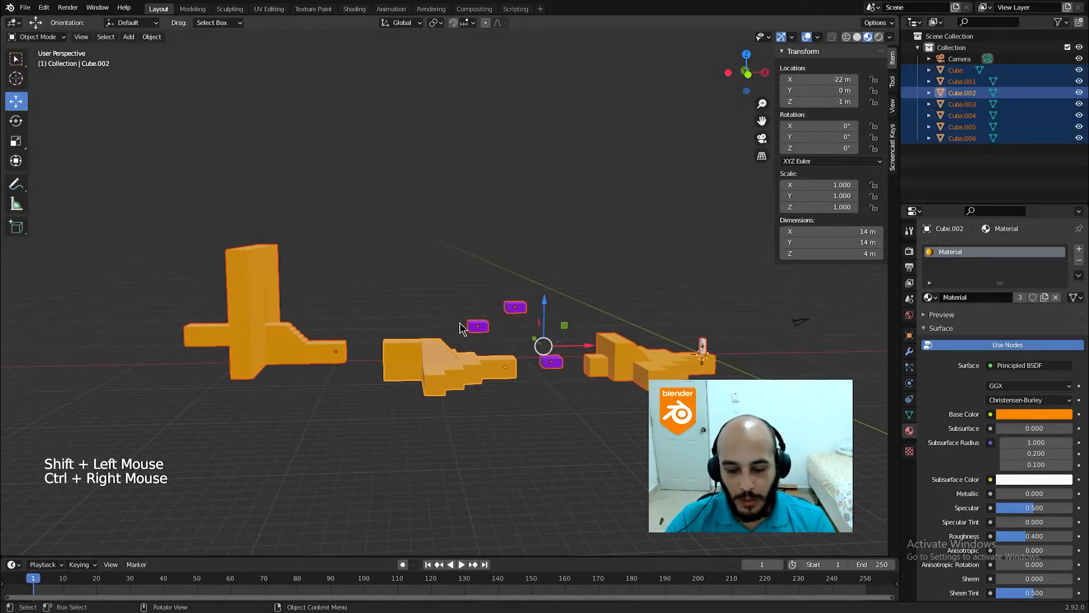
pyautogui.press('m')
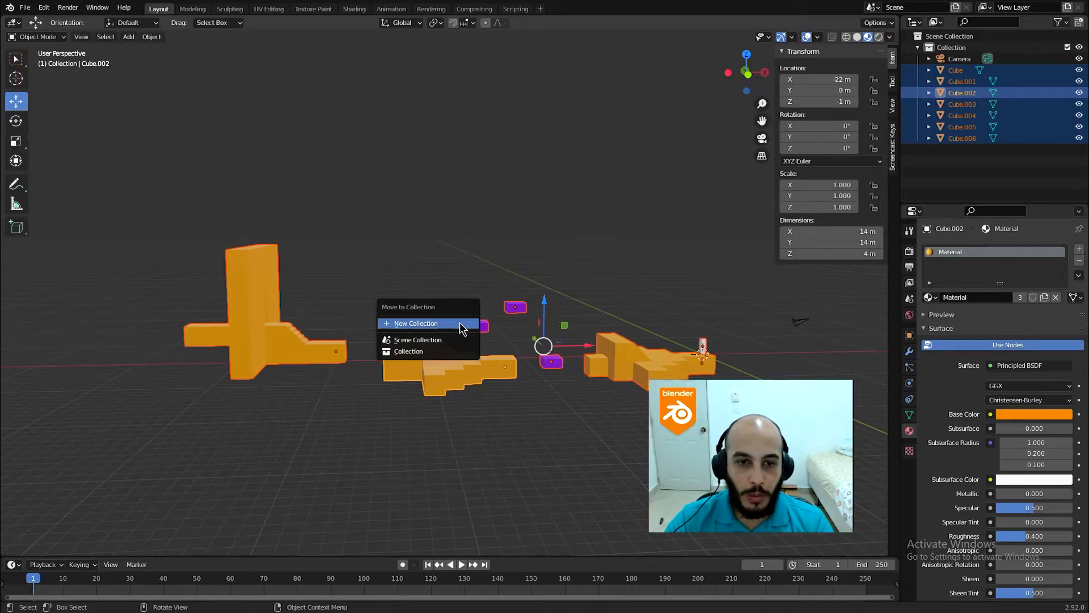
pyautogui.click(428, 323)
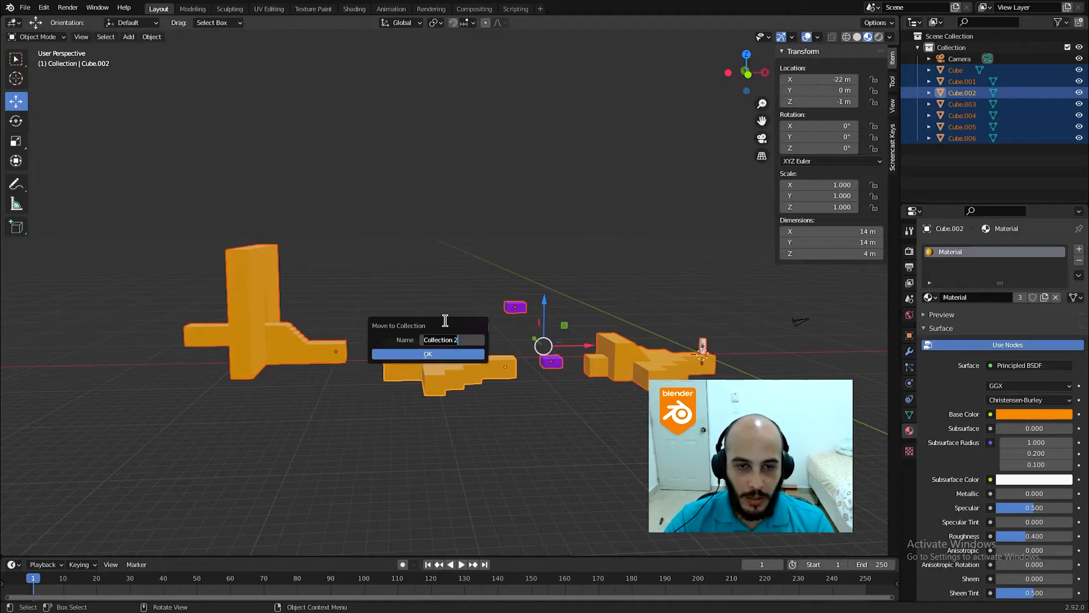
pyautogui.press('Return')
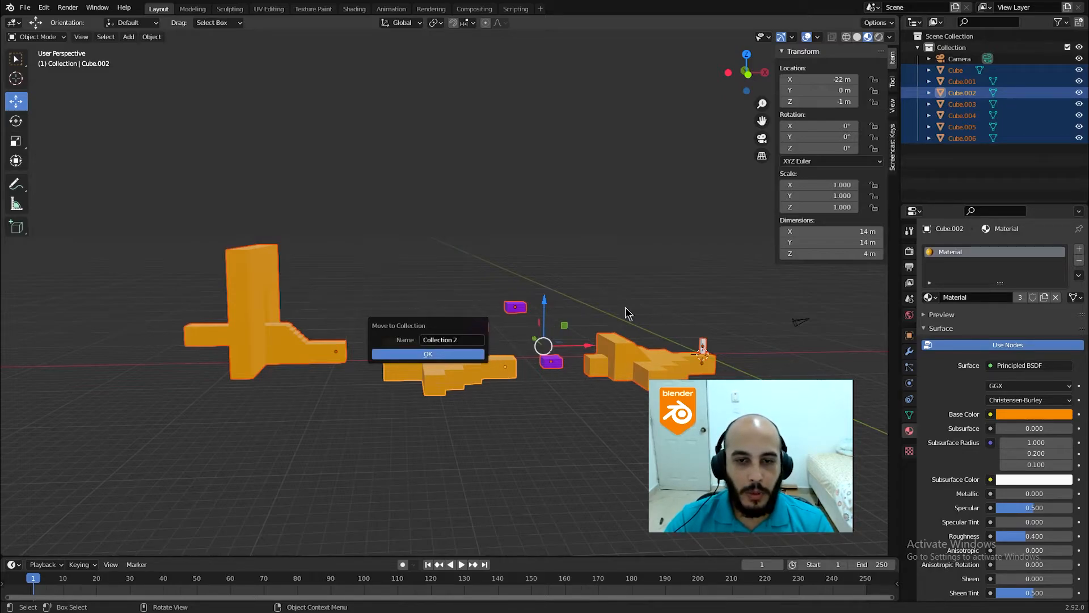
pyautogui.click(480, 354)
pyautogui.keyDown('shift'); pyautogui.moveTo(476, 373); pyautogui.dragTo(533, 381, button='middle'); pyautogui.keyUp('shift')
pyautogui.hotkey('ctrl', 'z')
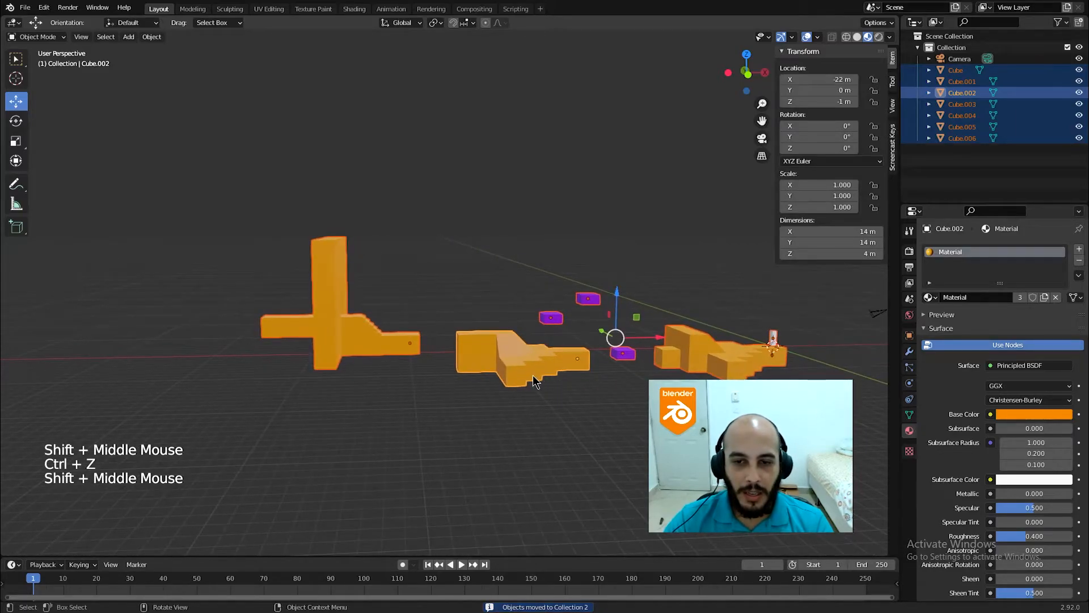
pyautogui.moveTo(442, 370); pyautogui.dragTo(458, 380, button='middle')
pyautogui.press('Tab')
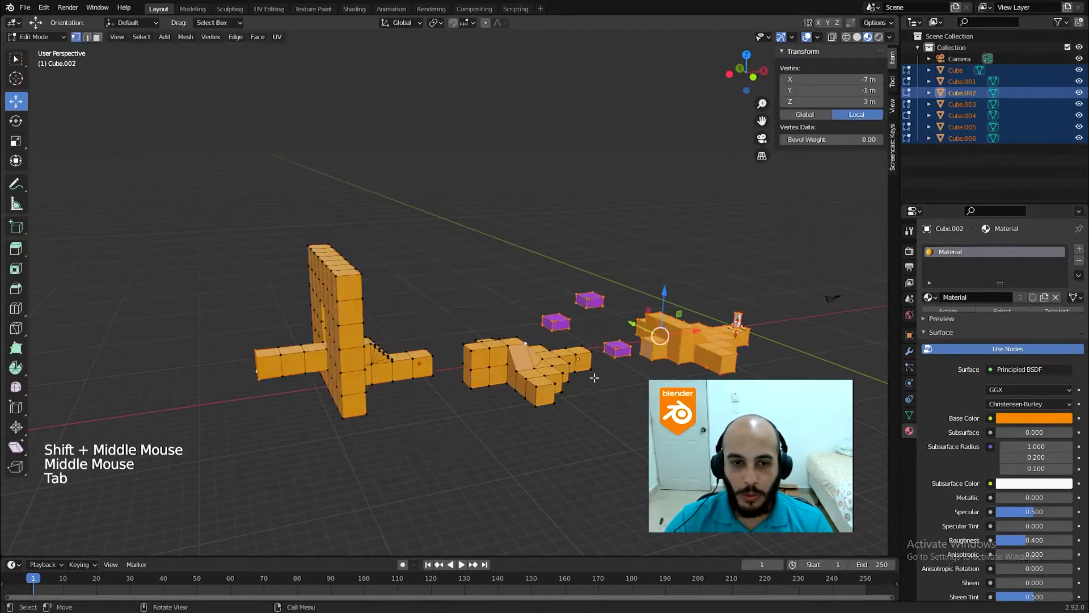
pyautogui.press('Tab')
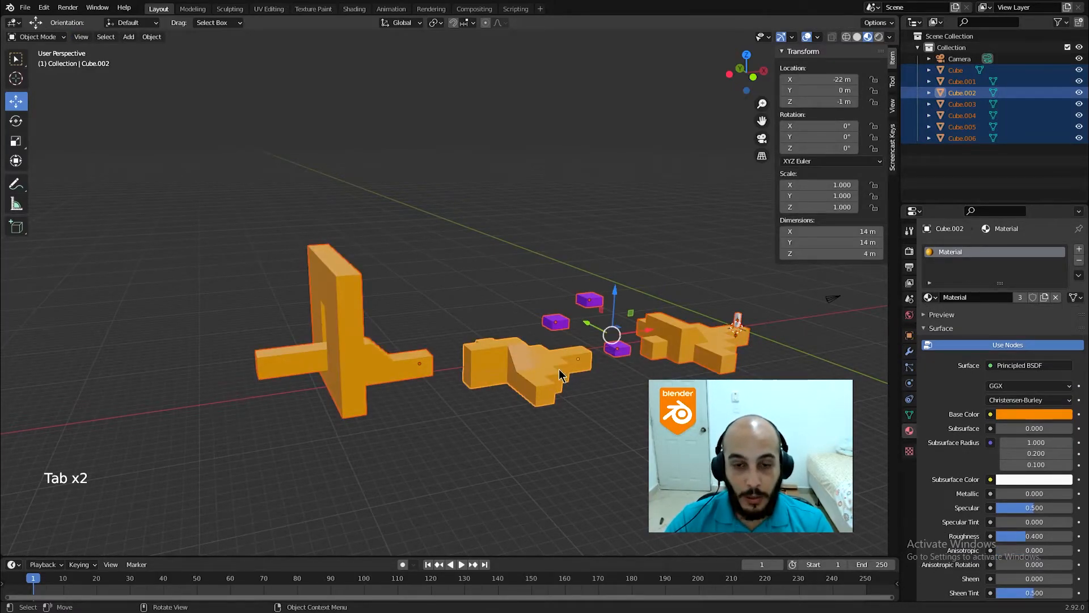
pyautogui.click(557, 346)
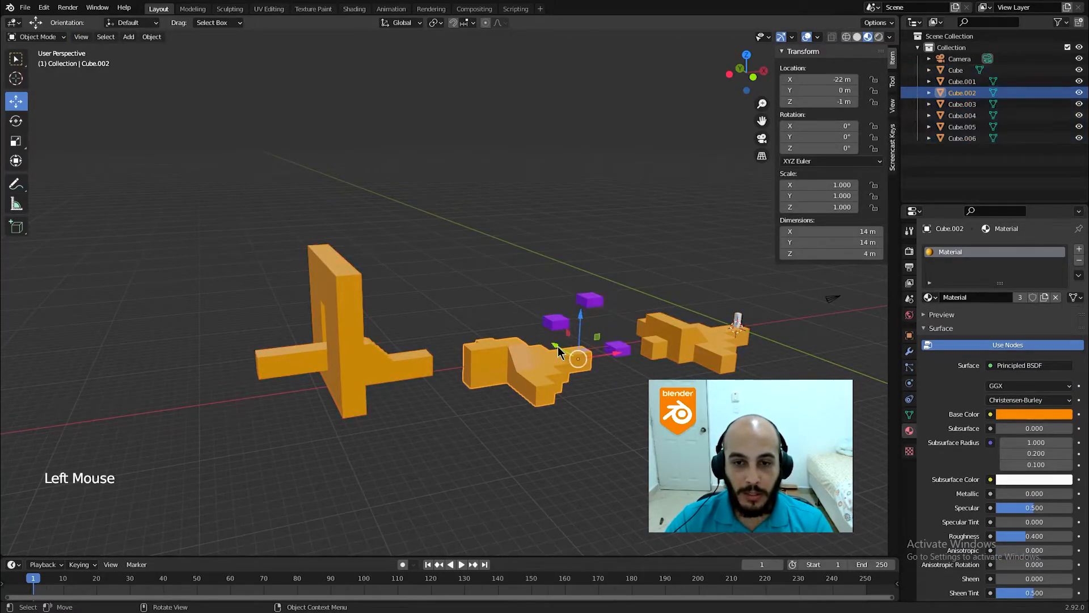
# Move every structure and platform, excluding the small block at the origin, into a new collection named Stage1.
pyautogui.moveTo(199, 432)
pyautogui.keyDown('ctrl'); pyautogui.mouseDown(button='right')
pyautogui.moveTo(571, 478)
pyautogui.moveTo(731, 281)
pyautogui.moveTo(223, 311)
pyautogui.mouseUp(button='right'); pyautogui.keyUp('ctrl')
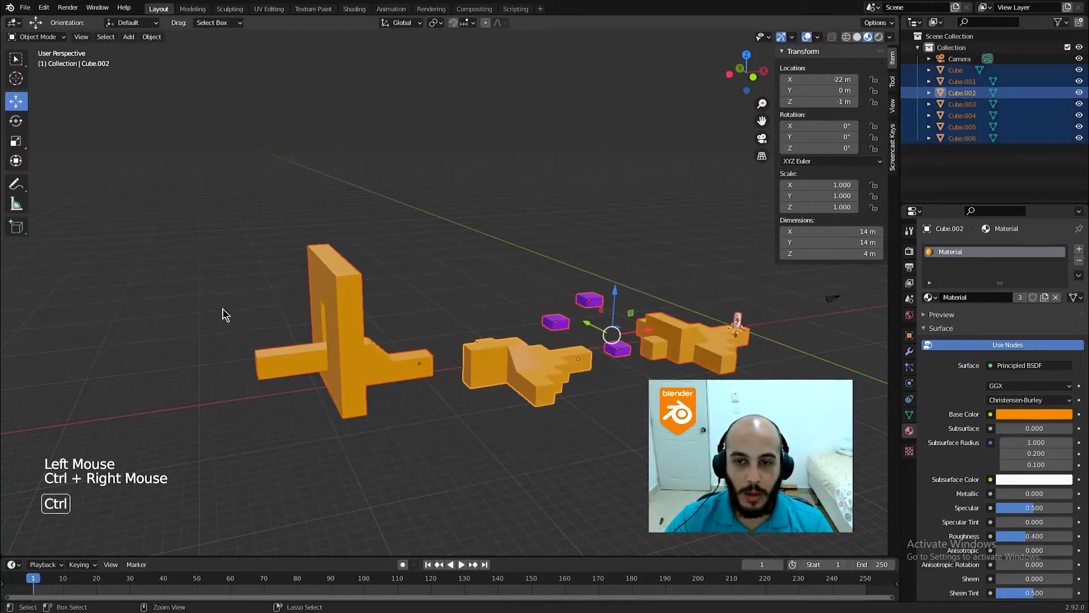
pyautogui.keyDown('shift'); pyautogui.click(743, 316); pyautogui.keyUp('shift')
pyautogui.keyDown('shift'); pyautogui.click(665, 347); pyautogui.keyUp('shift')
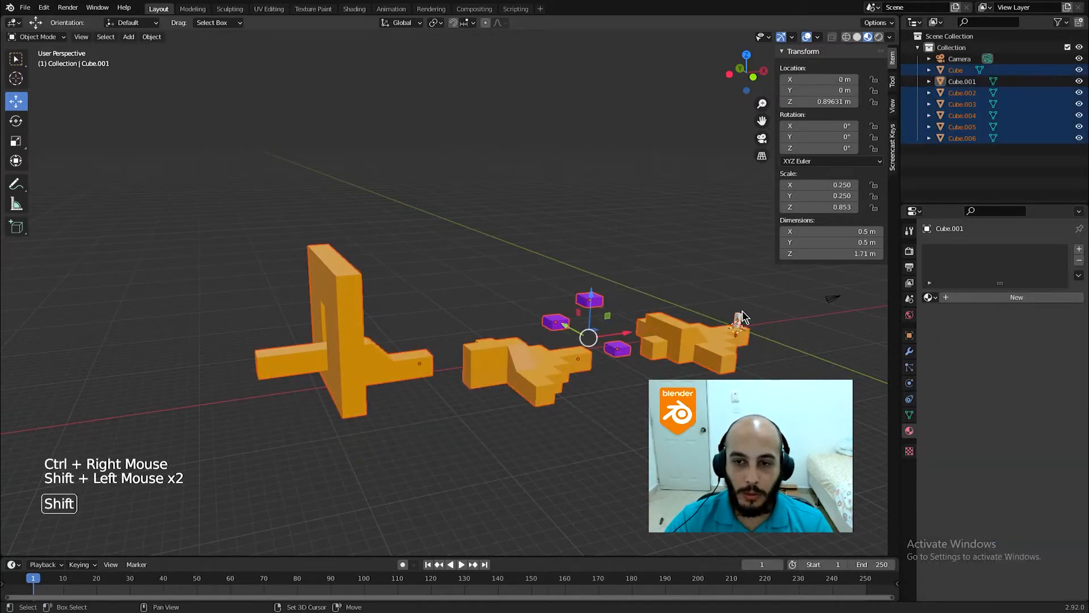
pyautogui.keyDown('shift'); pyautogui.click(666, 348); pyautogui.keyUp('shift')
pyautogui.keyDown('shift'); pyautogui.click(666, 347); pyautogui.keyUp('shift')
pyautogui.keyDown('shift'); pyautogui.click(665, 347); pyautogui.keyUp('shift')
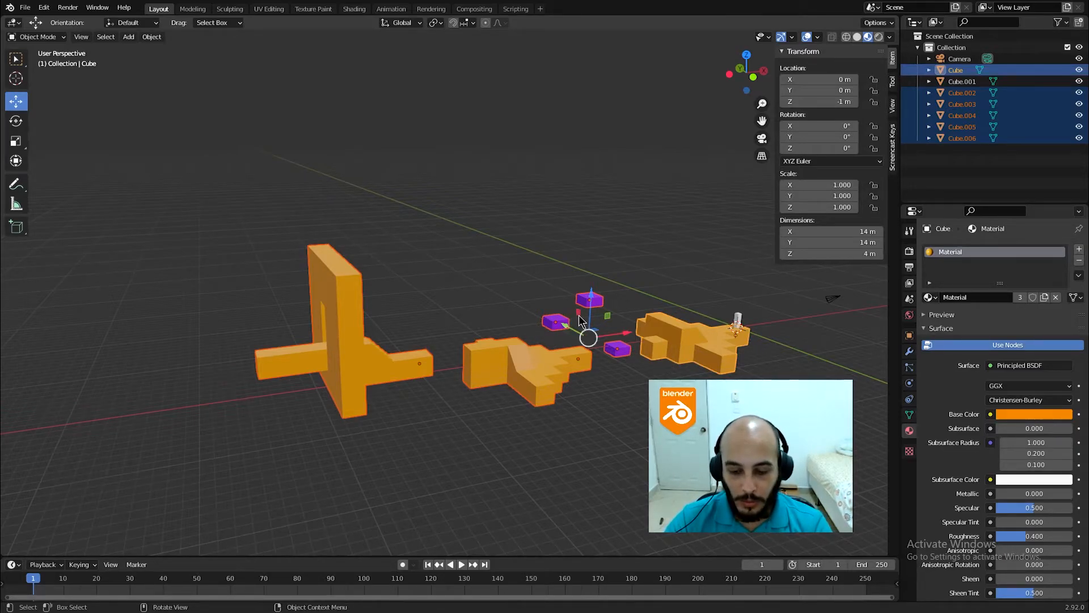
pyautogui.press('m')
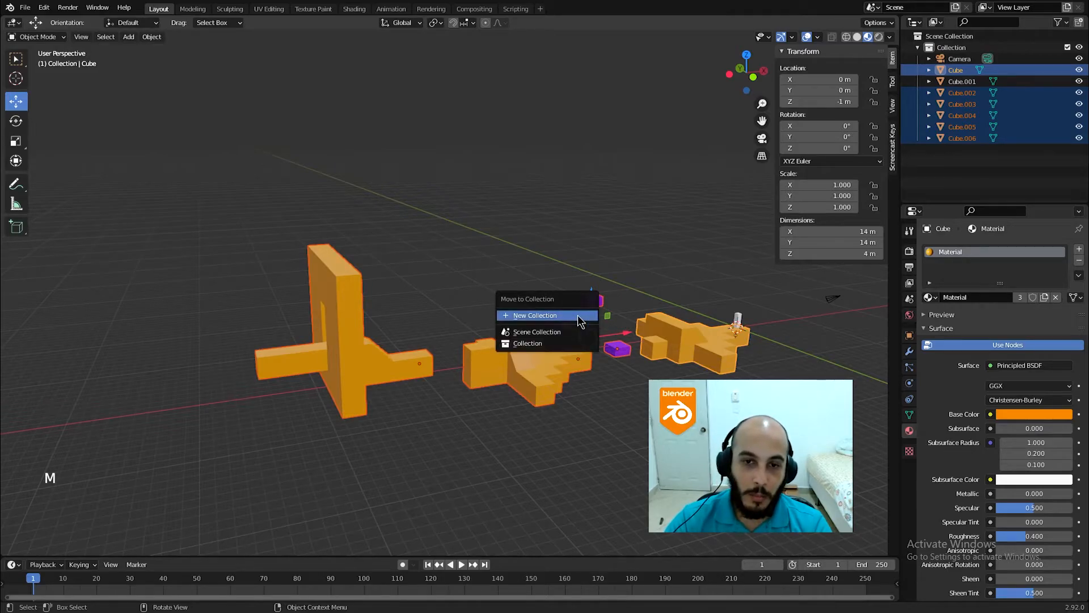
pyautogui.click(534, 316)
pyautogui.write('Stage')
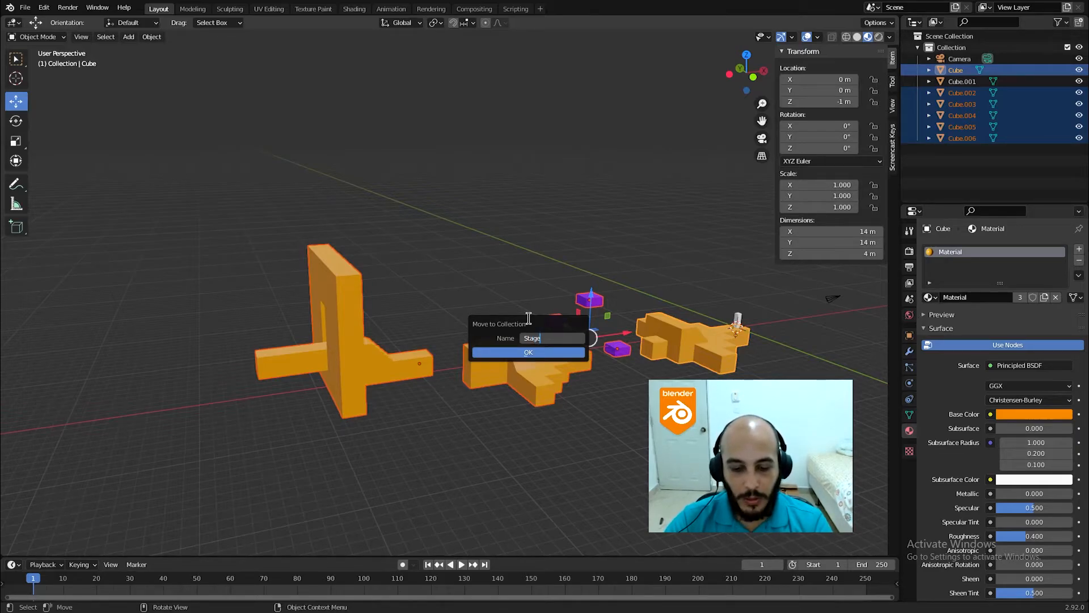
pyautogui.press('Return')
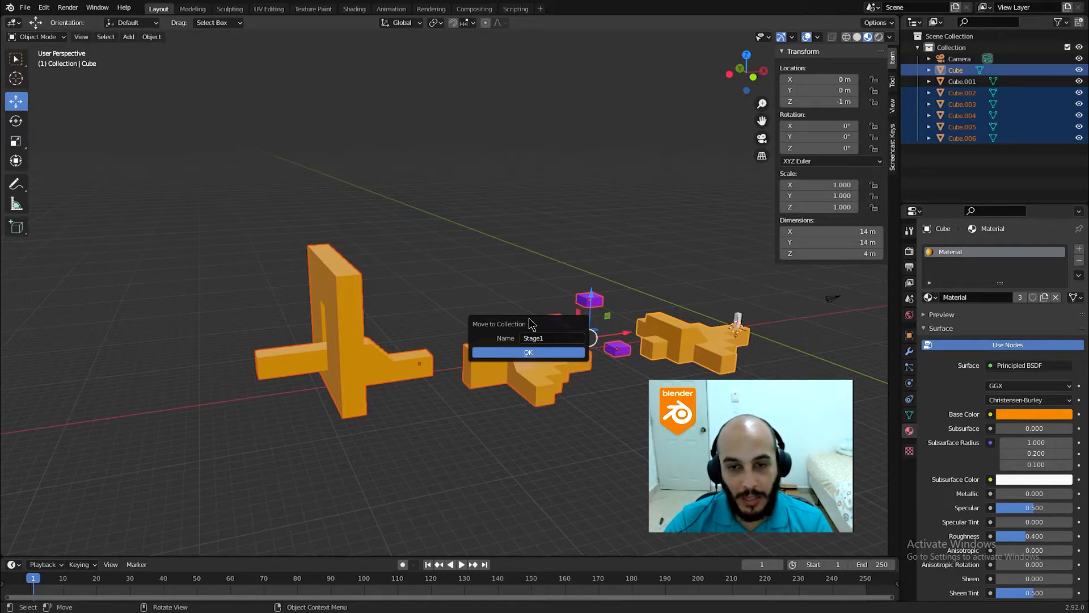
pyautogui.press('Return')
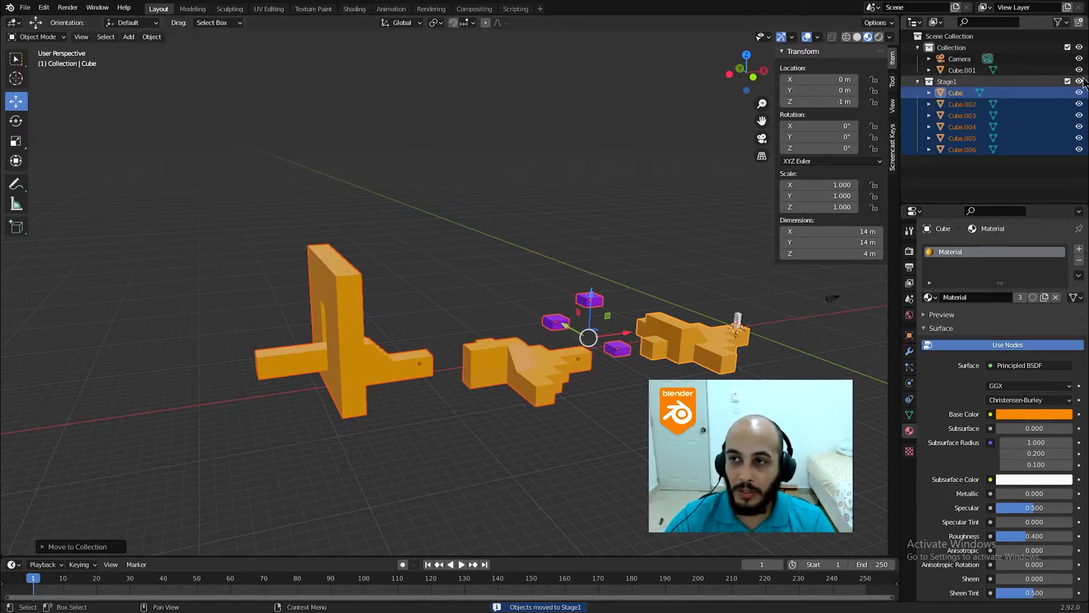
# Exclude the Stage1 collection from the view layer and include it again.
pyautogui.click(994, 85)
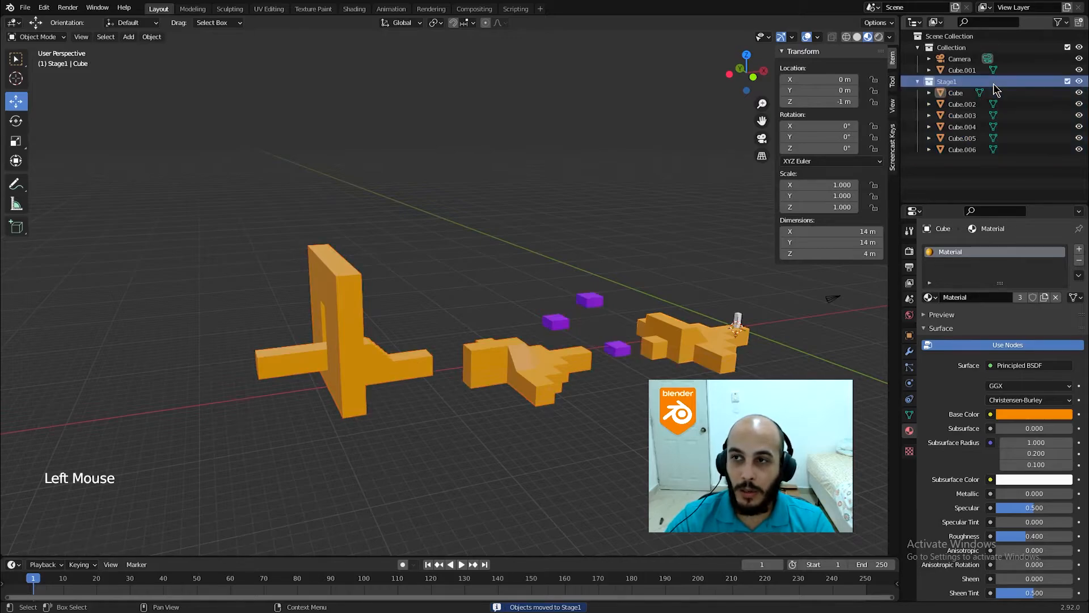
pyautogui.click(1068, 81)
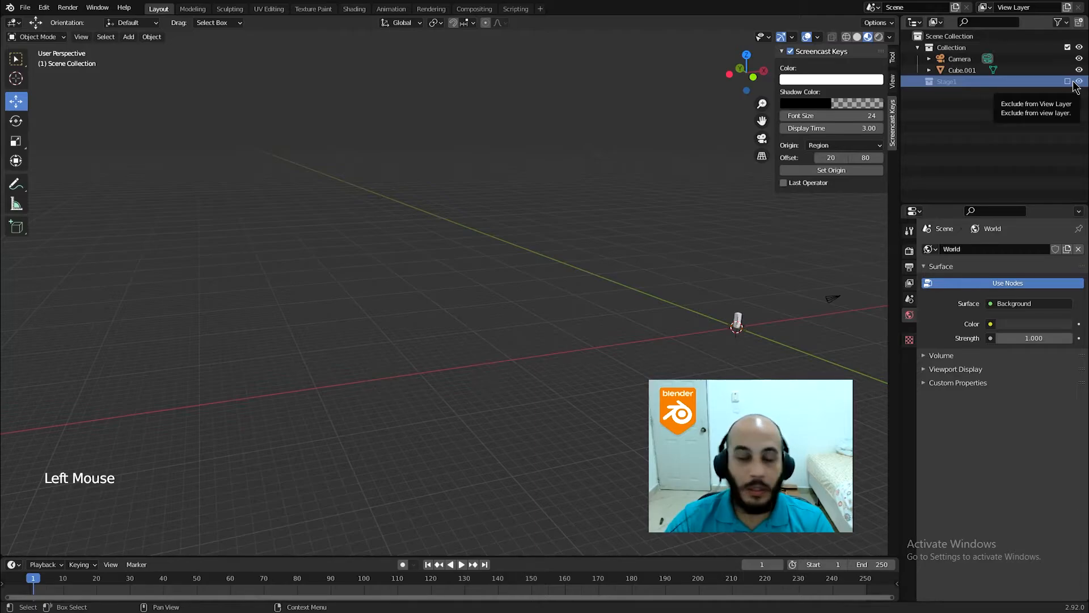
pyautogui.click(1068, 81)
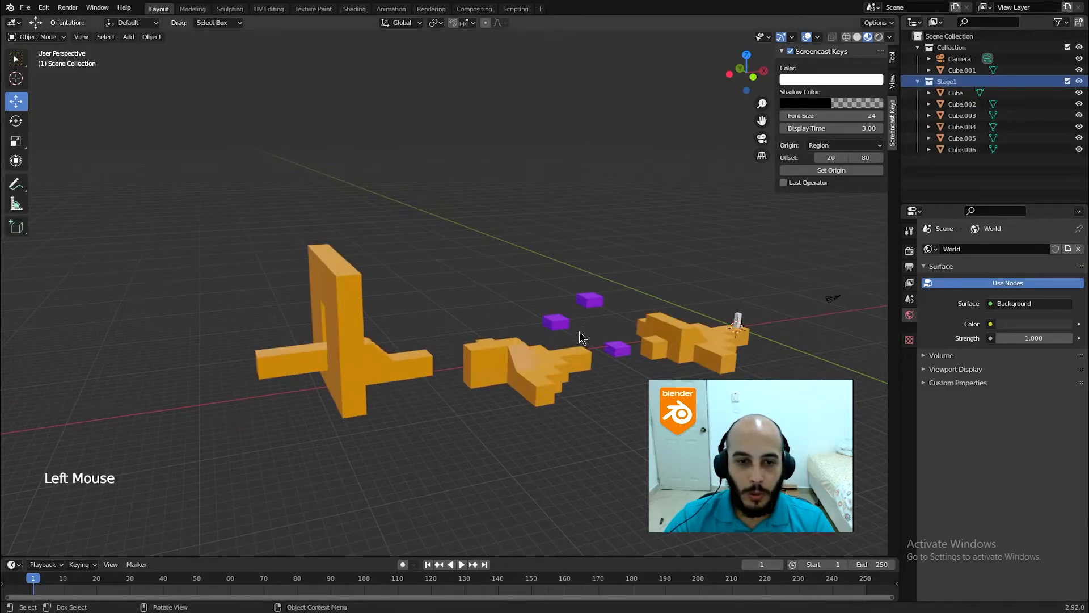
# Hide all the Stage1 structures and floating platforms one object at a time.
pyautogui.click(574, 358)
pyautogui.click(570, 370)
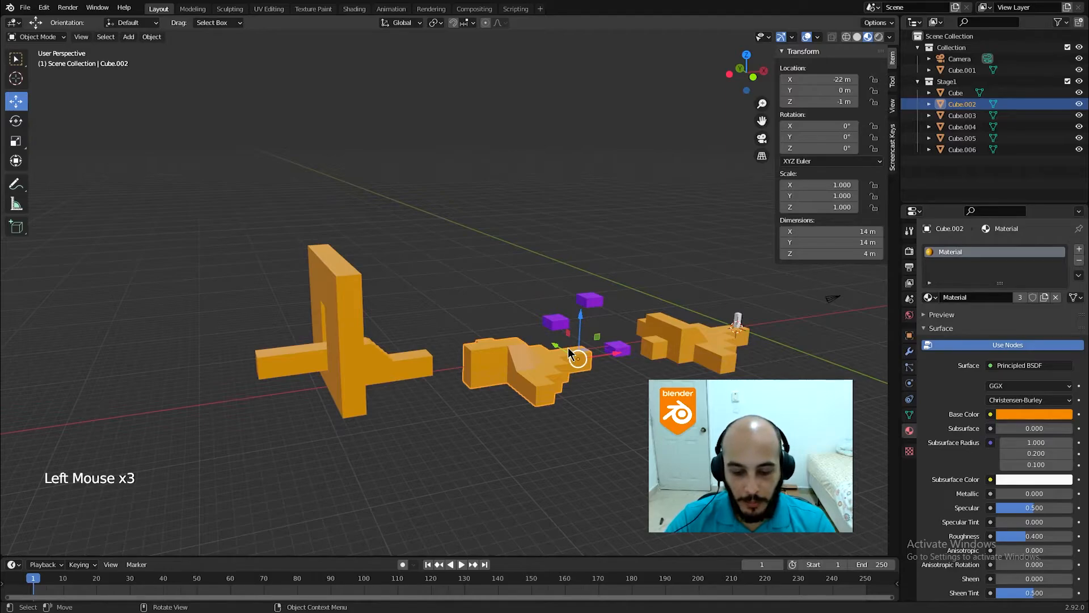
pyautogui.press('h')
pyautogui.click(557, 322)
pyautogui.press('h')
pyautogui.click(588, 300)
pyautogui.press('h')
pyautogui.click(590, 305)
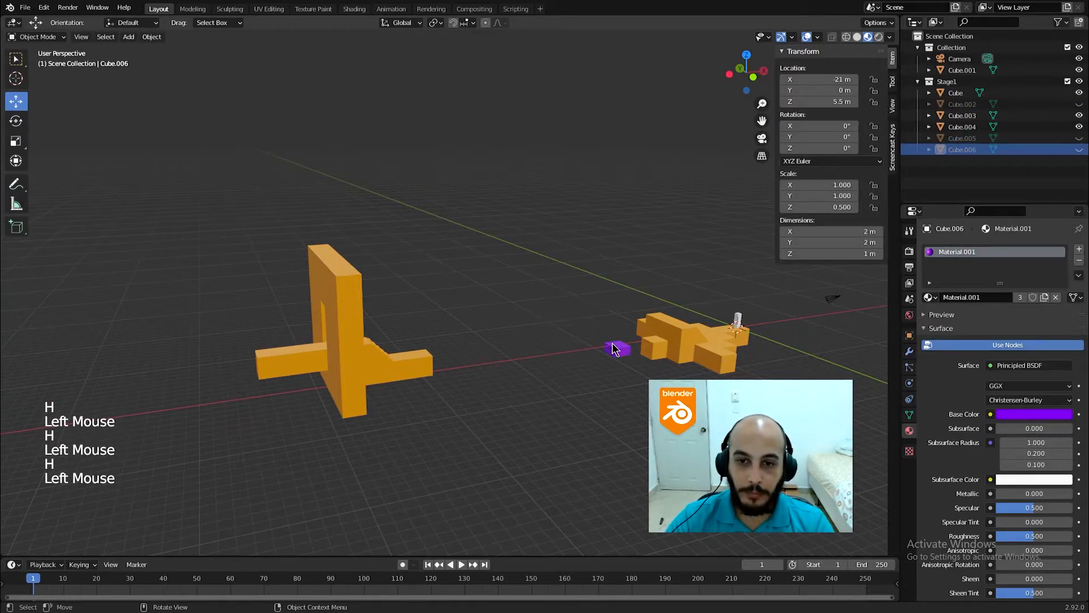
pyautogui.press('h')
pyautogui.click(644, 343)
pyautogui.press('h')
pyautogui.click(650, 342)
pyautogui.press('h')
pyautogui.click(331, 355)
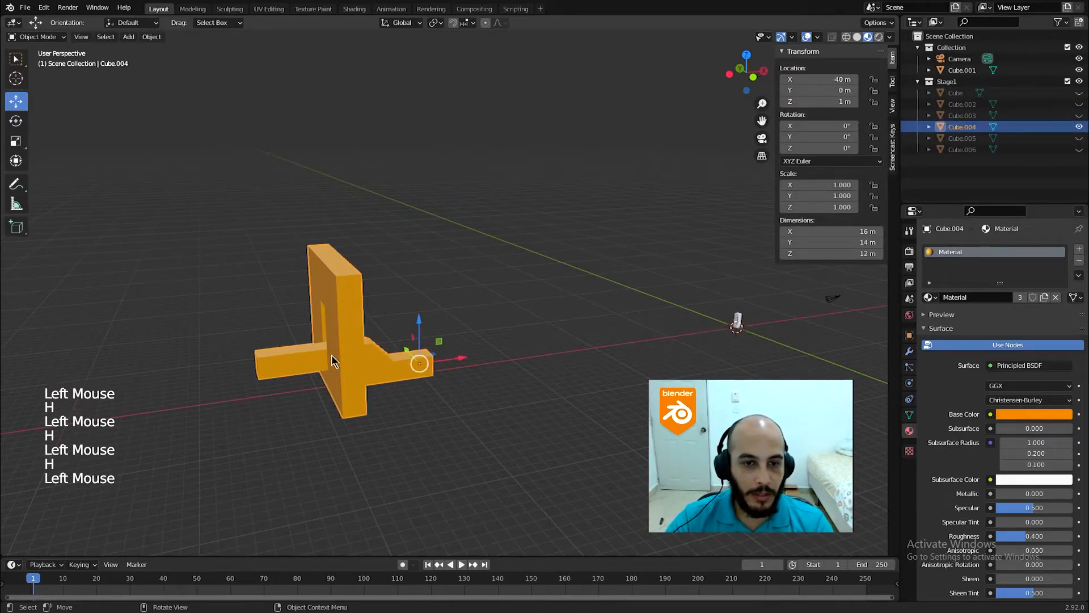
pyautogui.press('h')
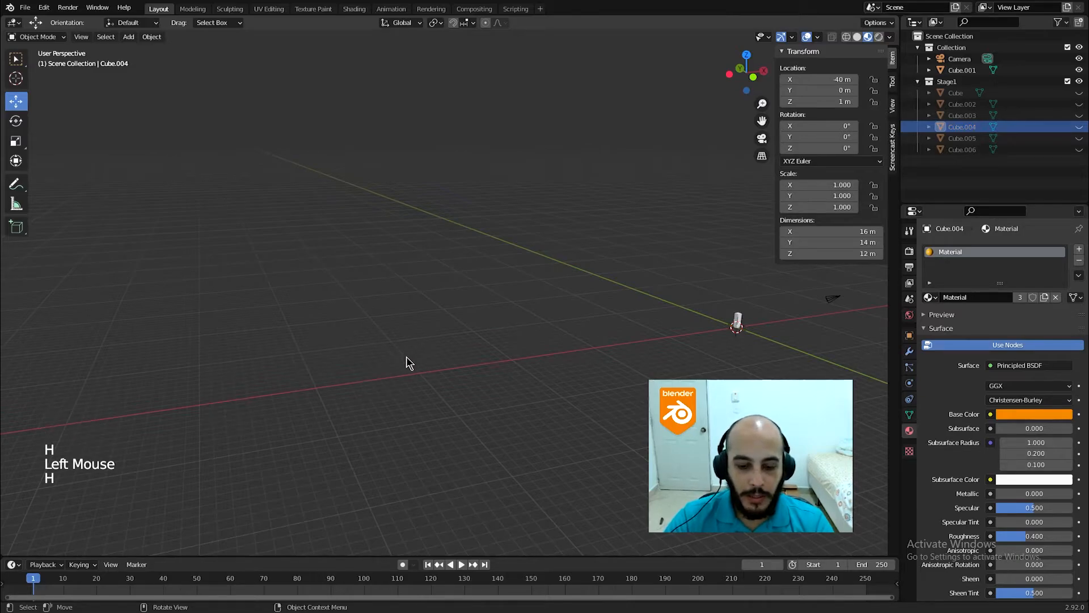
pyautogui.press('alt')
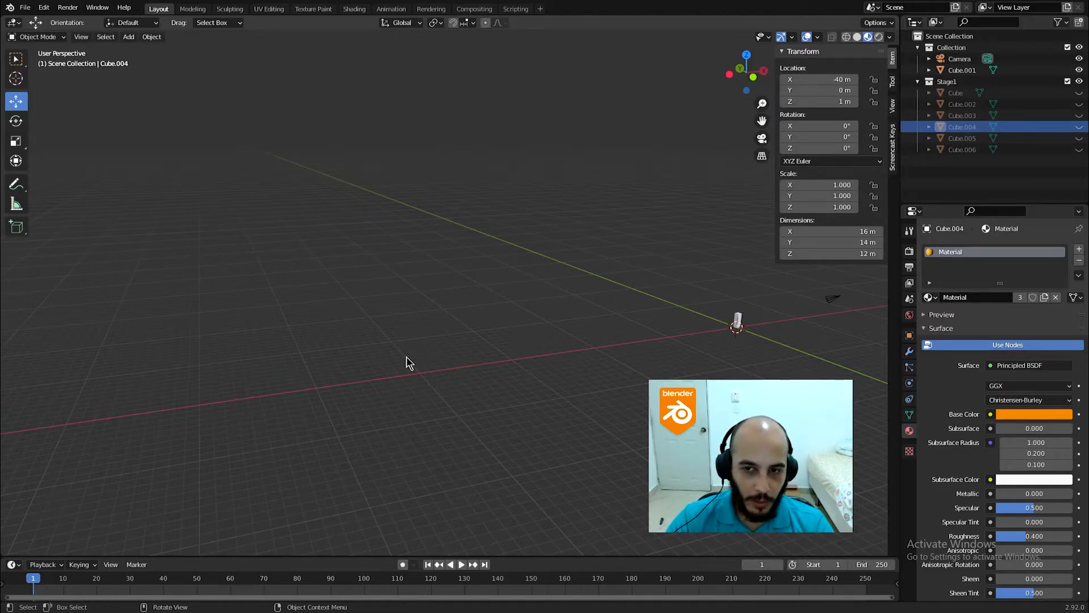
# Reveal all the hidden structures and floating platforms of the Stage1 collection.
pyautogui.press('alt')
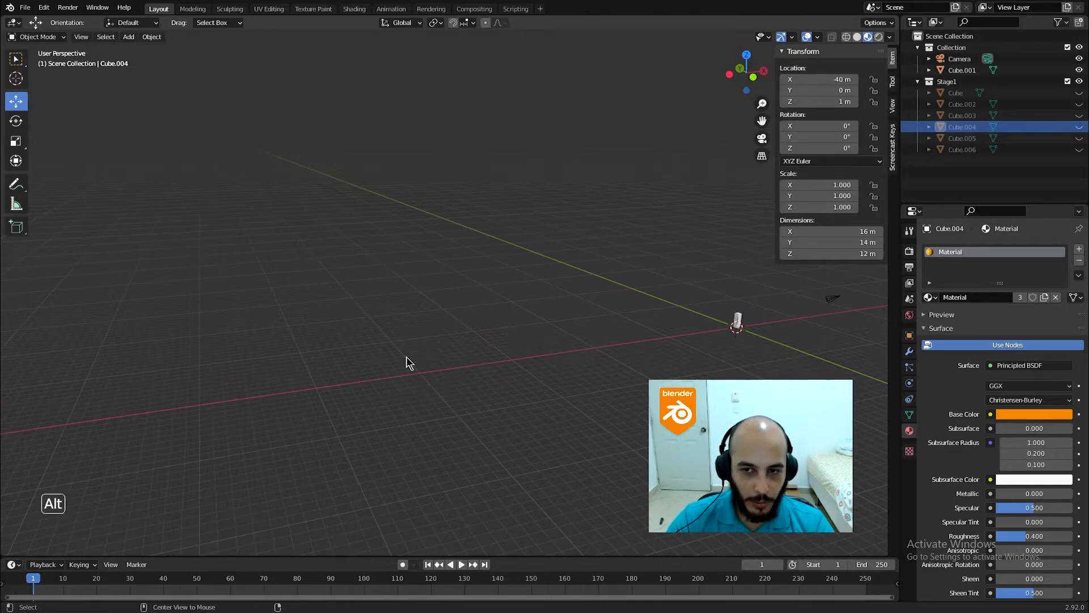
pyautogui.hotkey('alt', 'h')
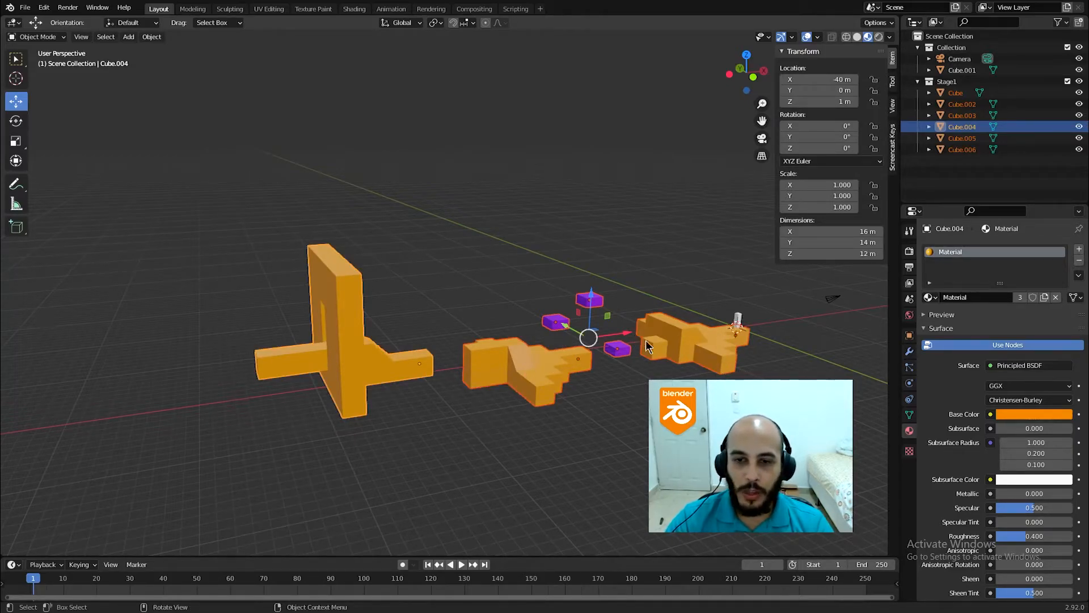
# Try hiding the two stepped structures and the three floating platforms together, leaving the wall structure, and undo it.
pyautogui.click(569, 343)
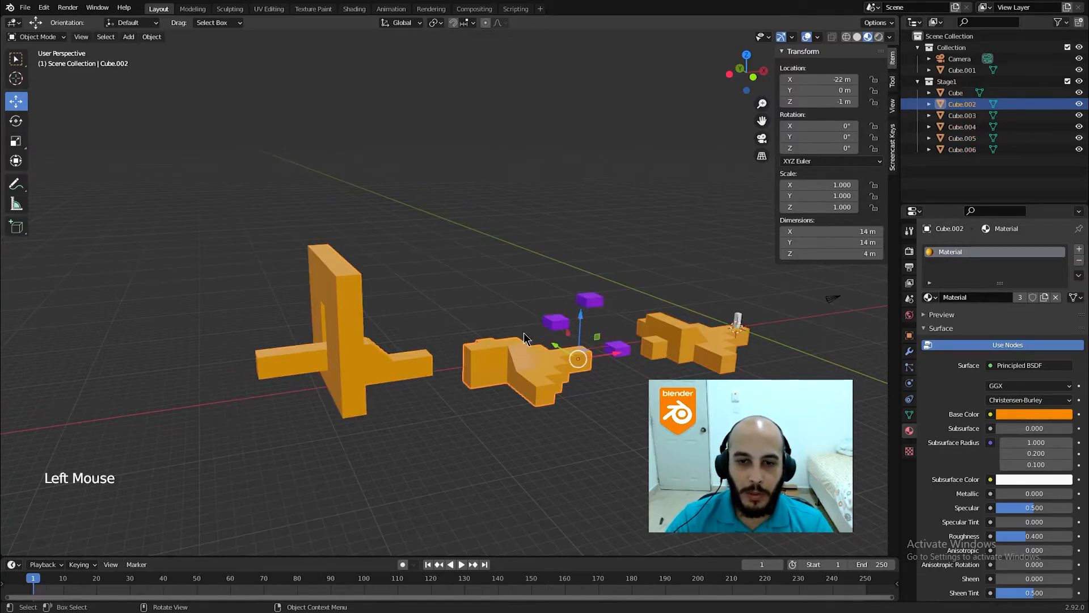
pyautogui.keyDown('shift'); pyautogui.click(555, 321); pyautogui.keyUp('shift')
pyautogui.keyDown('shift'); pyautogui.click(590, 300); pyautogui.keyUp('shift')
pyautogui.keyDown('shift'); pyautogui.click(618, 347); pyautogui.keyUp('shift')
pyautogui.keyDown('shift'); pyautogui.click(527, 368); pyautogui.keyUp('shift')
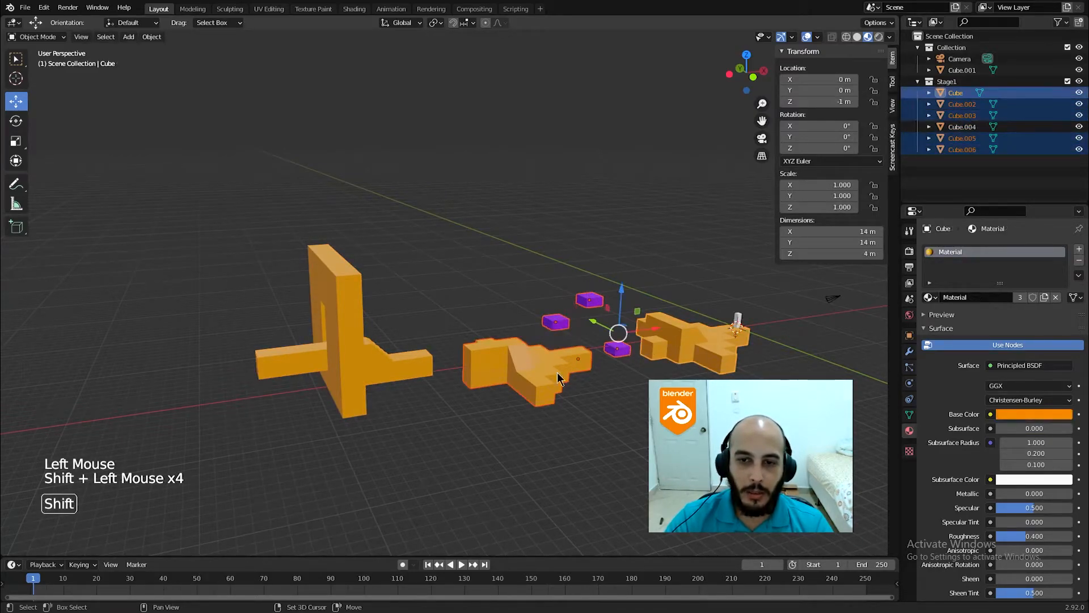
pyautogui.press('h')
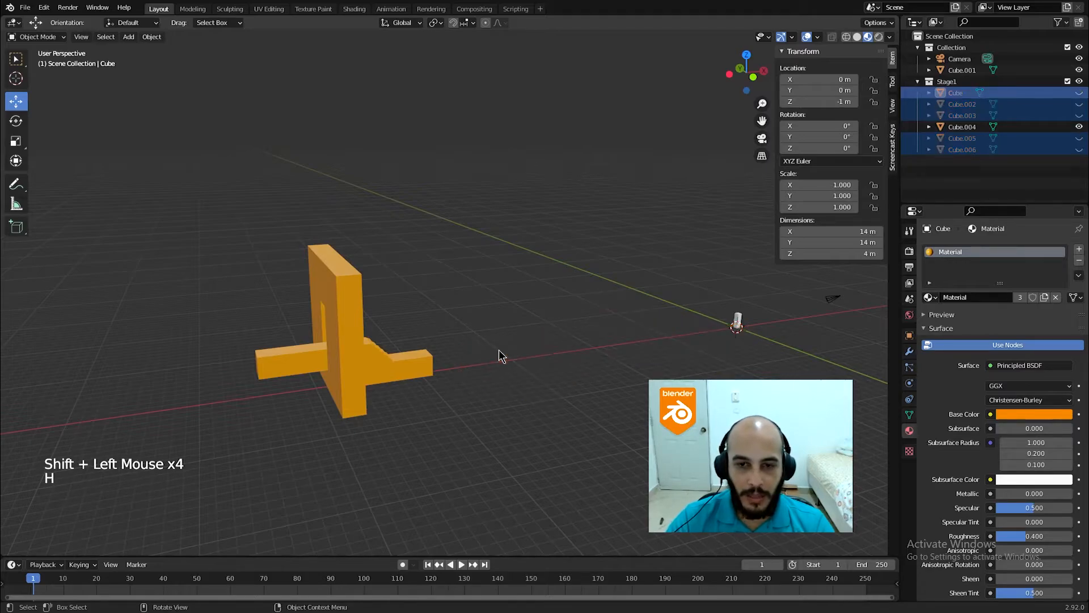
pyautogui.hotkey('ctrl', 'z')
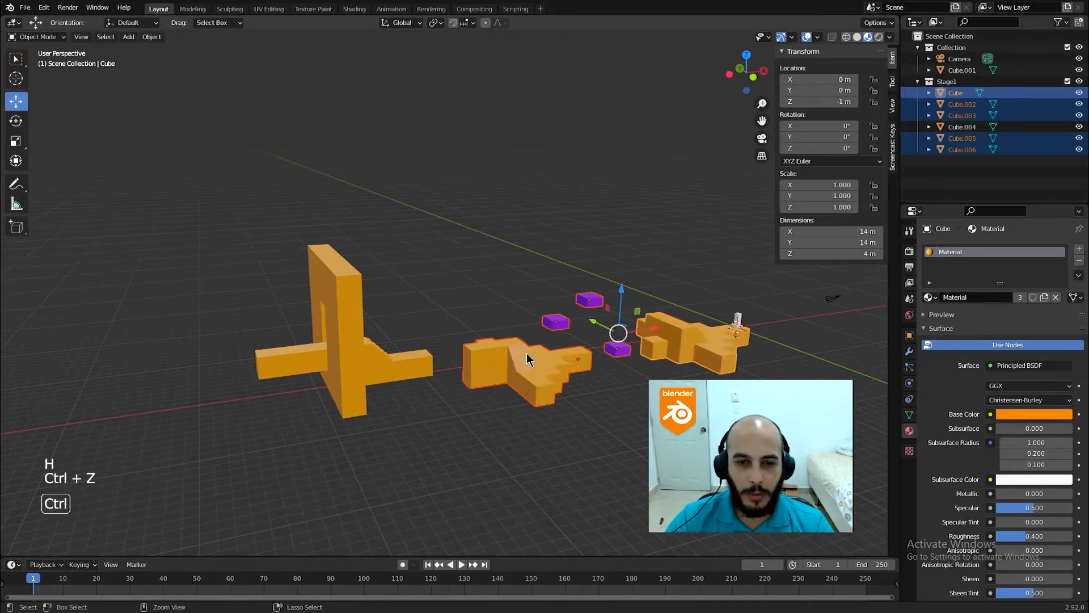
# Add the wall structure to the selection and exclude the Stage1 collection from the view layer.
pyautogui.keyDown('shift'); pyautogui.click(421, 357); pyautogui.keyUp('shift')
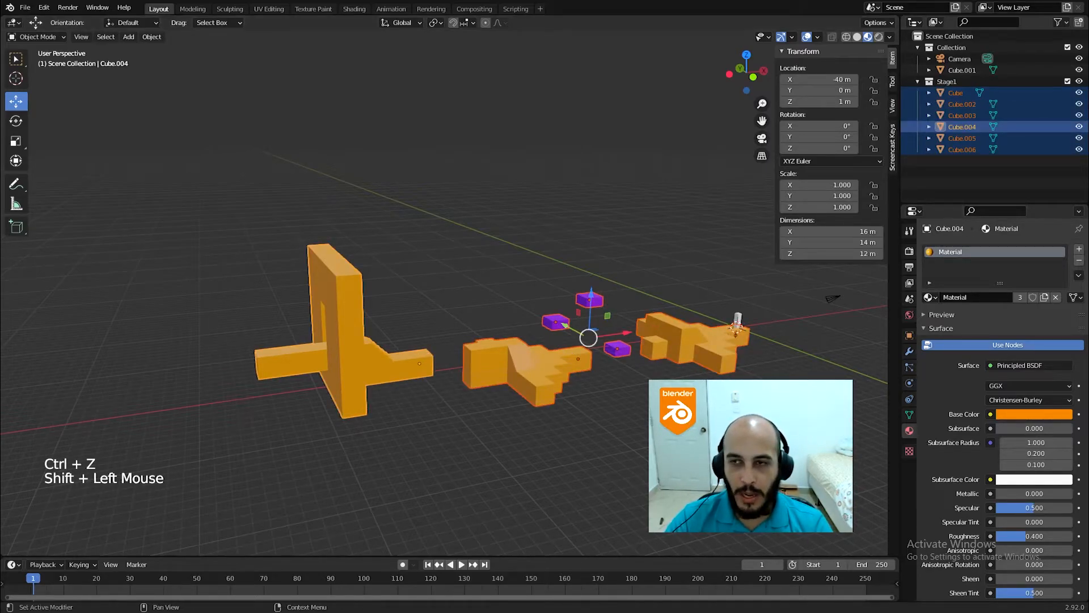
pyautogui.click(1068, 81)
pyautogui.click(1068, 81)
pyautogui.click(1067, 82)
pyautogui.click(1068, 81)
pyautogui.click(1068, 81)
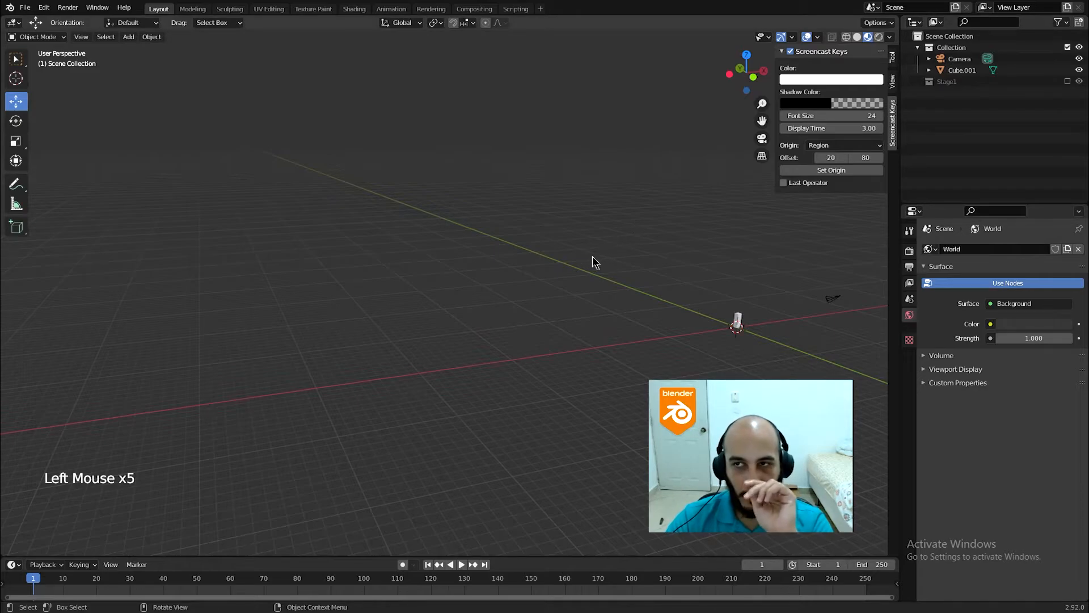
# Rename the small block at the origin as Prota.
pyautogui.click(960, 65)
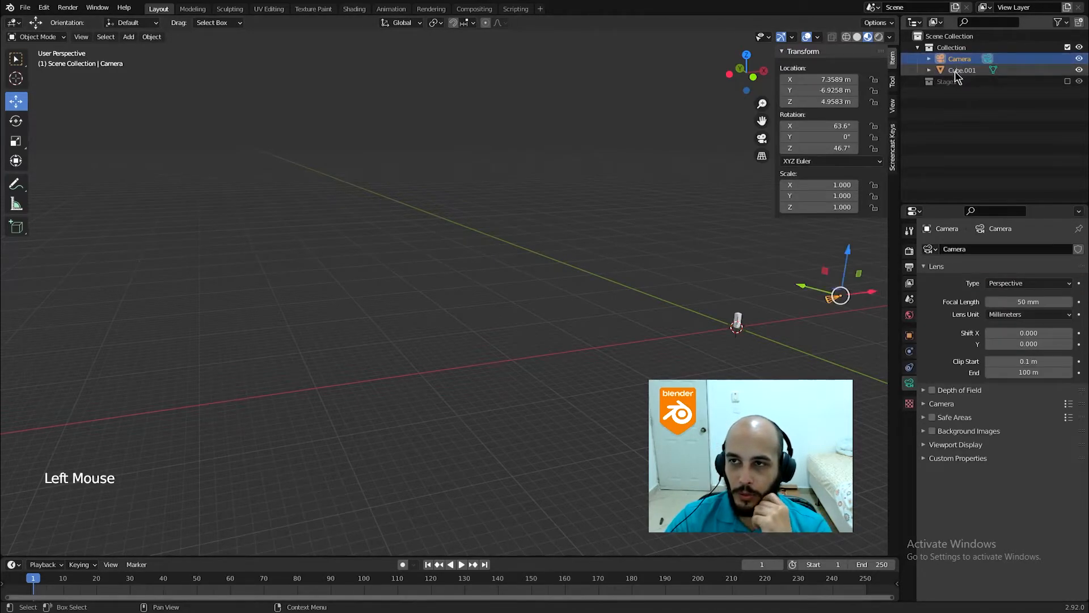
pyautogui.doubleClick(957, 70)
pyautogui.write('Prota')
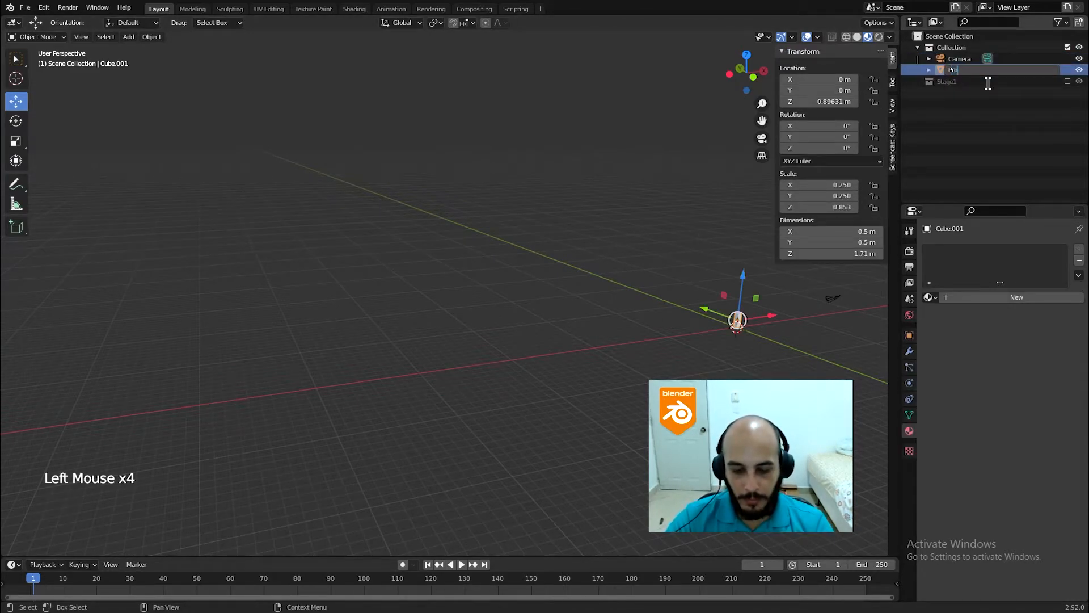
pyautogui.press('Return')
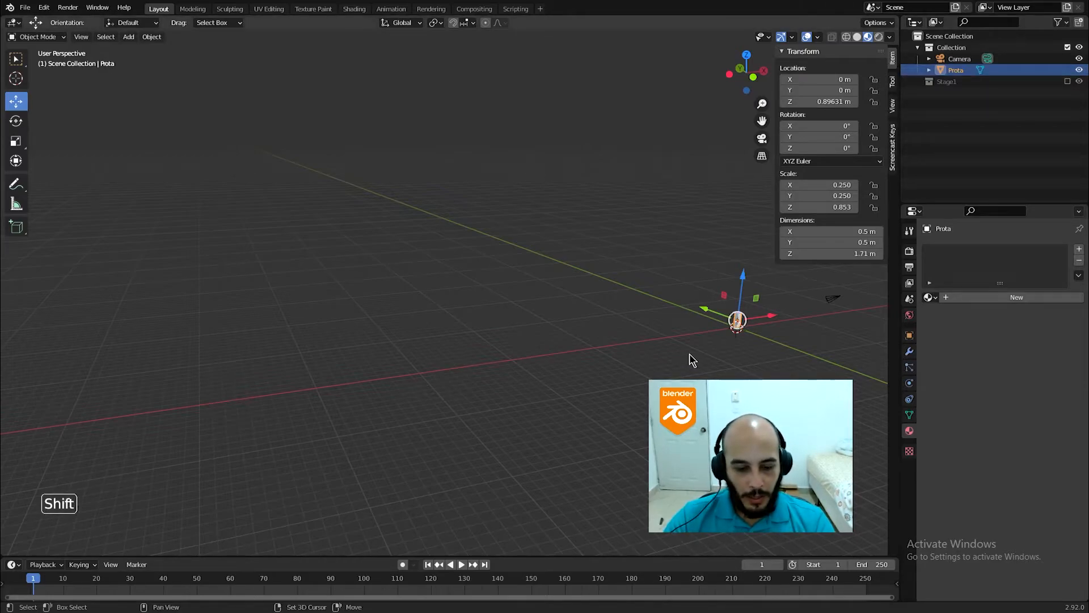
# Add a cube at the world origin and raise it to 1 m on Z.
pyautogui.hotkey('shift', 'a')
pyautogui.click(724, 365)
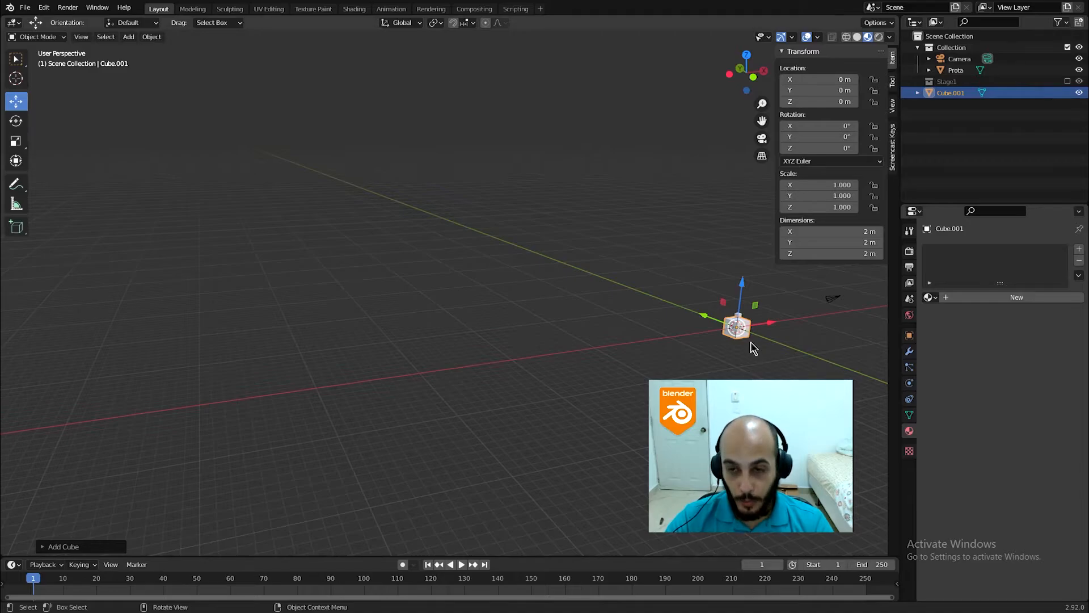
pyautogui.moveTo(739, 286); pyautogui.dragTo(765, 274)
pyautogui.scroll(2, 745, 363)
pyautogui.scroll(6, 743, 351)
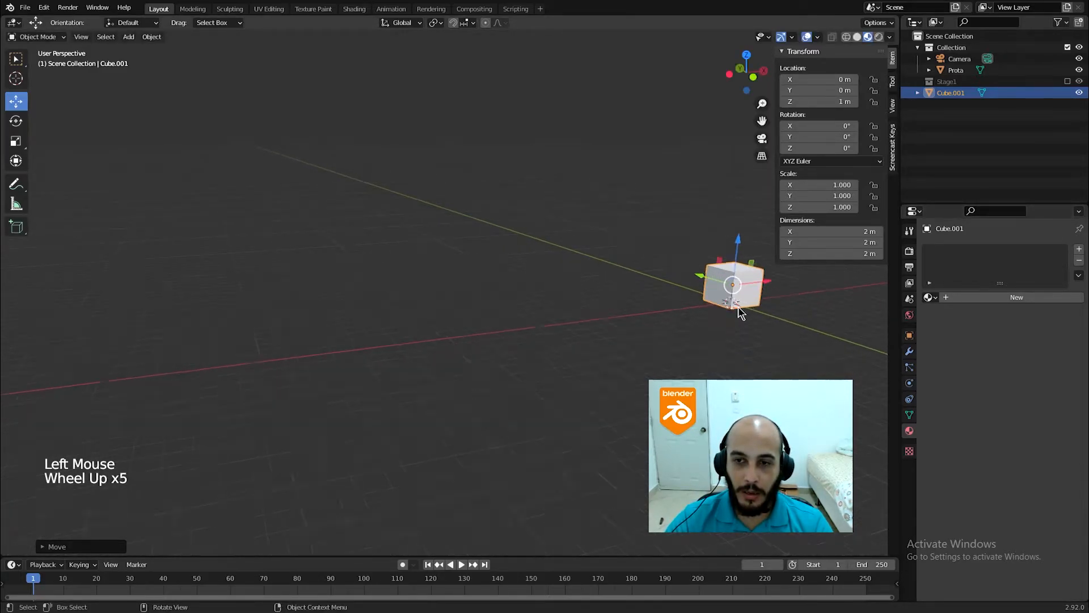
pyautogui.keyDown('shift'); pyautogui.moveTo(709, 309); pyautogui.dragTo(510, 344, button='middle'); pyautogui.keyUp('shift')
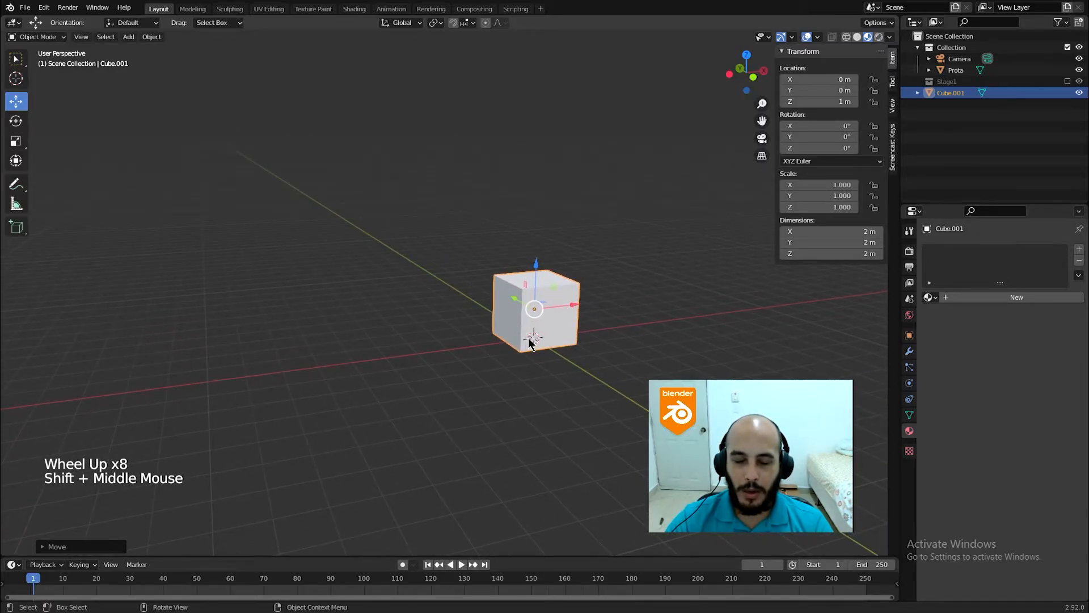
pyautogui.moveTo(508, 321); pyautogui.dragTo(578, 347, button='middle')
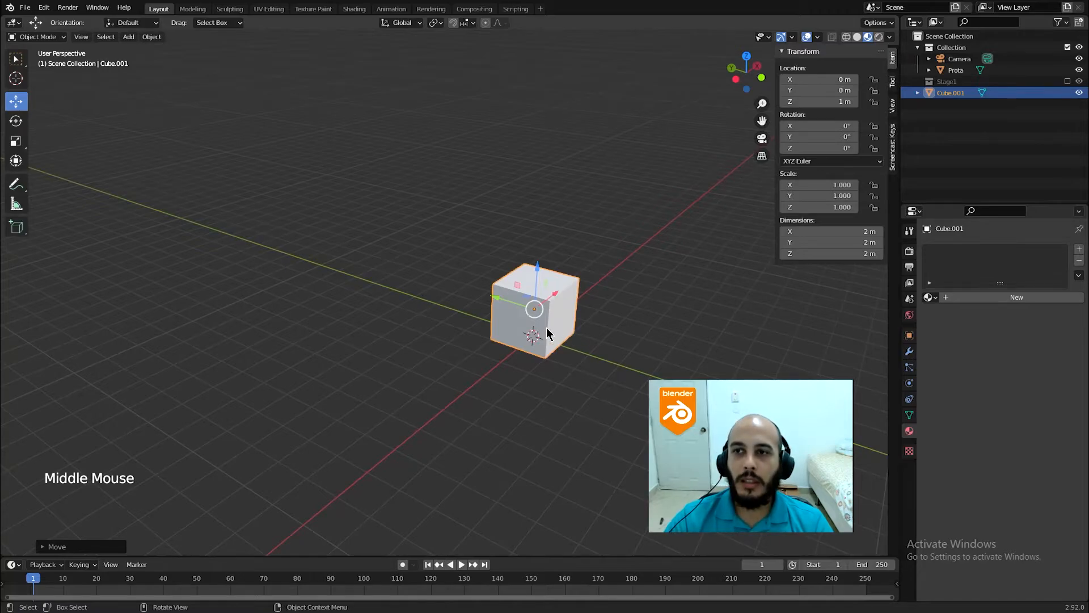
# Switch the viewport to Solid shading for the new cube.
pyautogui.click(858, 37)
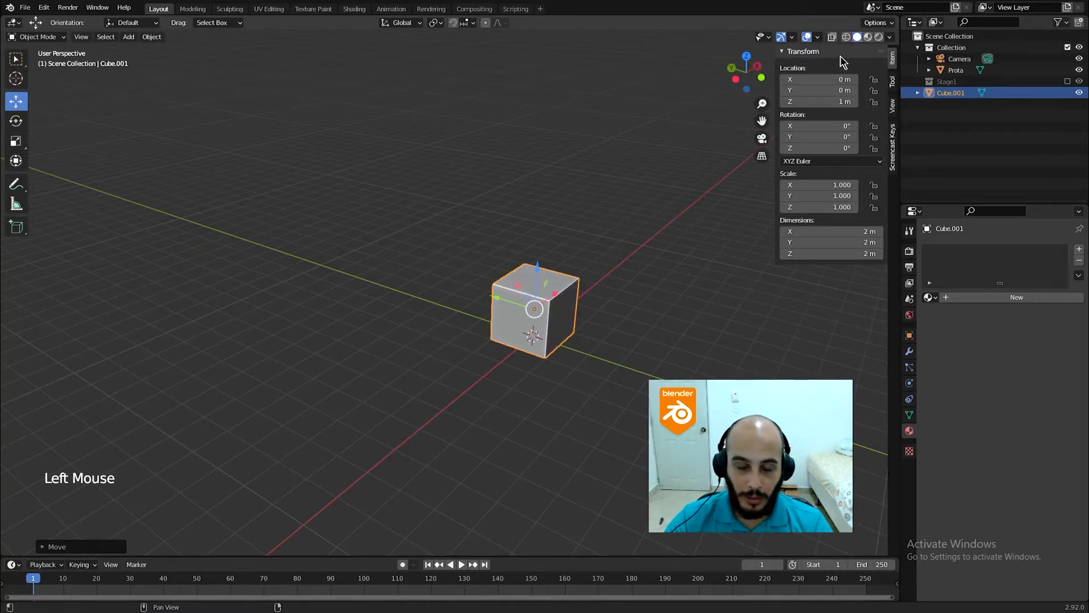
pyautogui.moveTo(448, 423); pyautogui.dragTo(502, 404, button='middle')
pyautogui.keyDown('shift'); pyautogui.scroll(2, 544, 360); pyautogui.keyUp('shift')
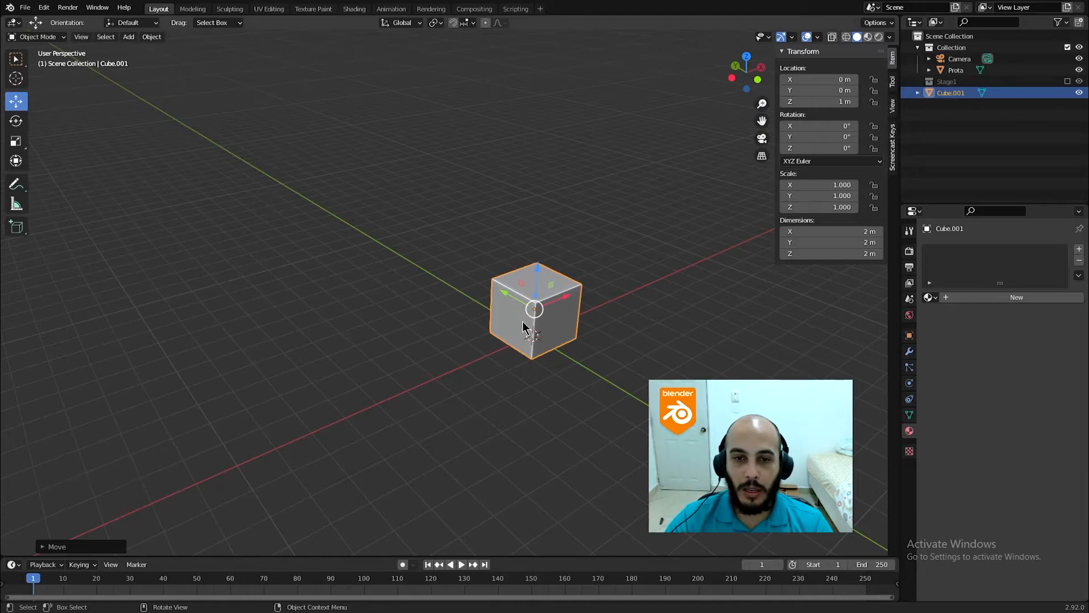
# Recalculate the new cube's normals in Edit Mode and expand the operation's settings.
pyautogui.press('Tab')
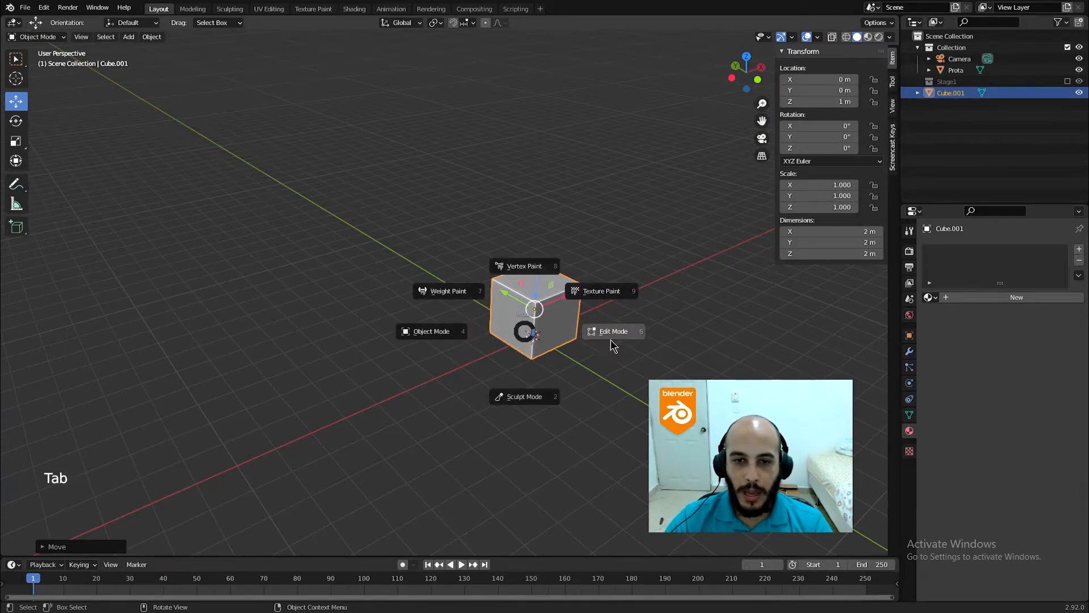
pyautogui.moveTo(629, 348)
pyautogui.mouseDown(button='middle')
pyautogui.moveTo(600, 338)
pyautogui.moveTo(613, 340)
pyautogui.mouseUp(button='middle')
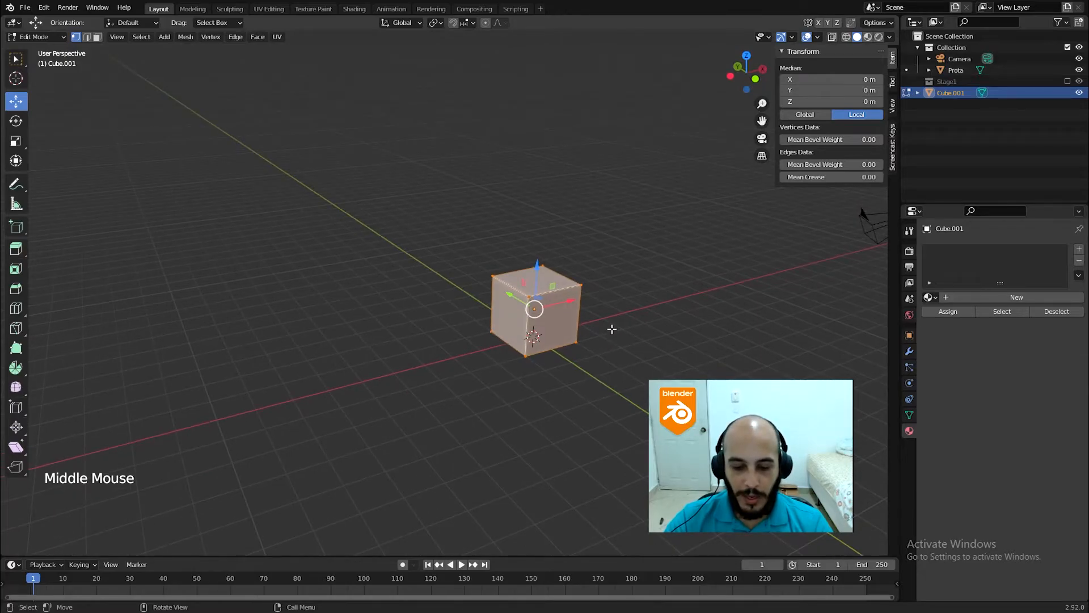
pyautogui.press('shift')
pyautogui.hotkey('shift', 'n')
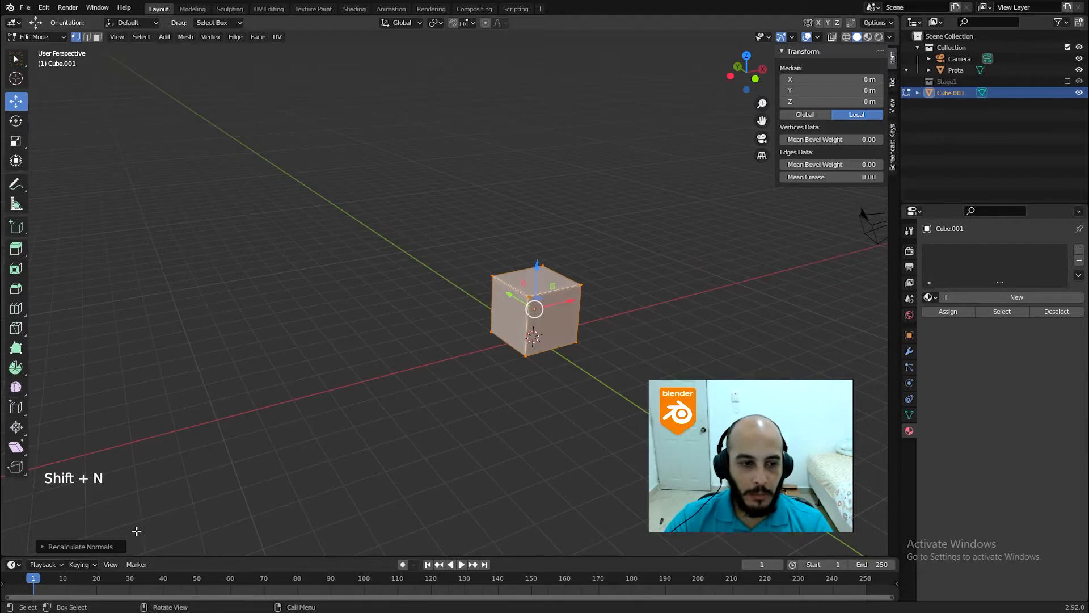
pyautogui.click(55, 545)
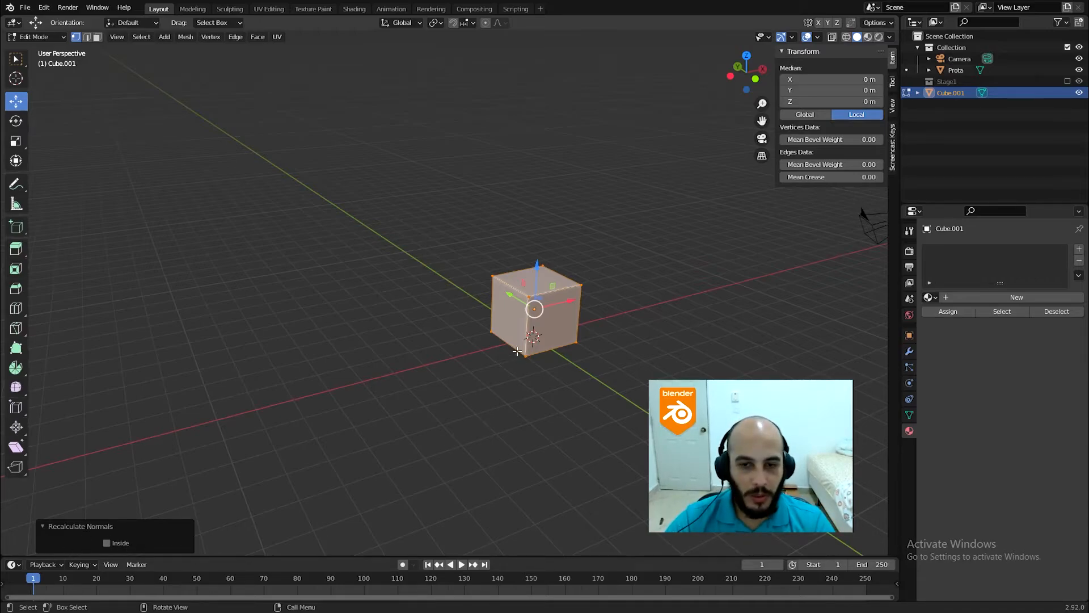
# Select the four corner vertices of the cube's face on the negative Y side.
pyautogui.scroll(7, 517, 351)
pyautogui.keyDown('shift'); pyautogui.moveTo(527, 312); pyautogui.dragTo(457, 338, button='middle'); pyautogui.keyUp('shift')
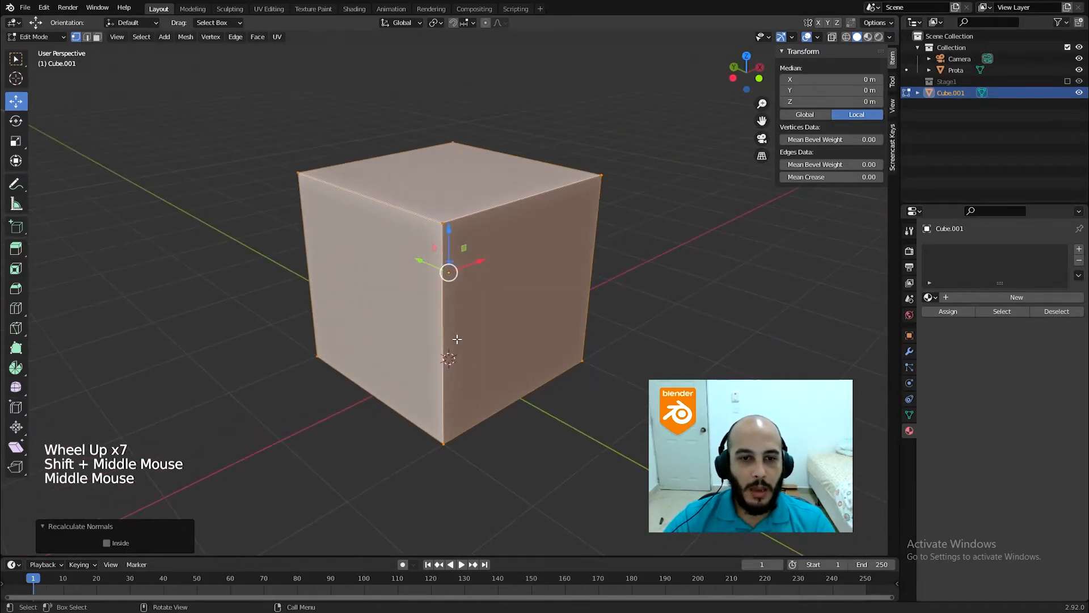
pyautogui.click(478, 290)
pyautogui.moveTo(478, 289); pyautogui.dragTo(447, 226, button='middle')
pyautogui.click(447, 226)
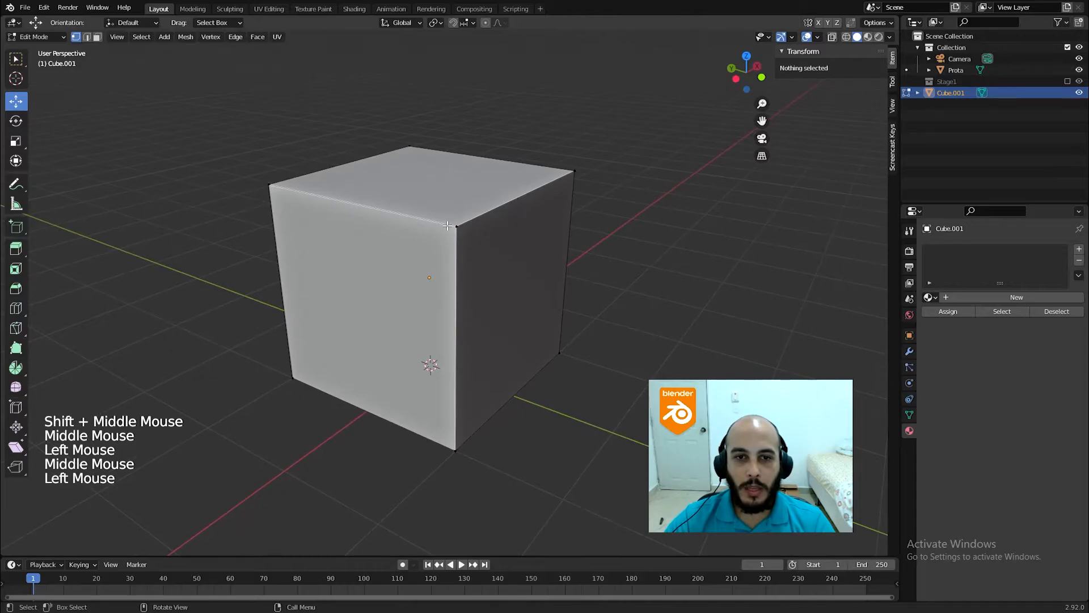
pyautogui.keyDown('shift'); pyautogui.click(466, 475); pyautogui.keyUp('shift')
pyautogui.keyDown('shift'); pyautogui.click(456, 451); pyautogui.keyUp('shift')
pyautogui.keyDown('shift'); pyautogui.click(560, 351); pyautogui.keyUp('shift')
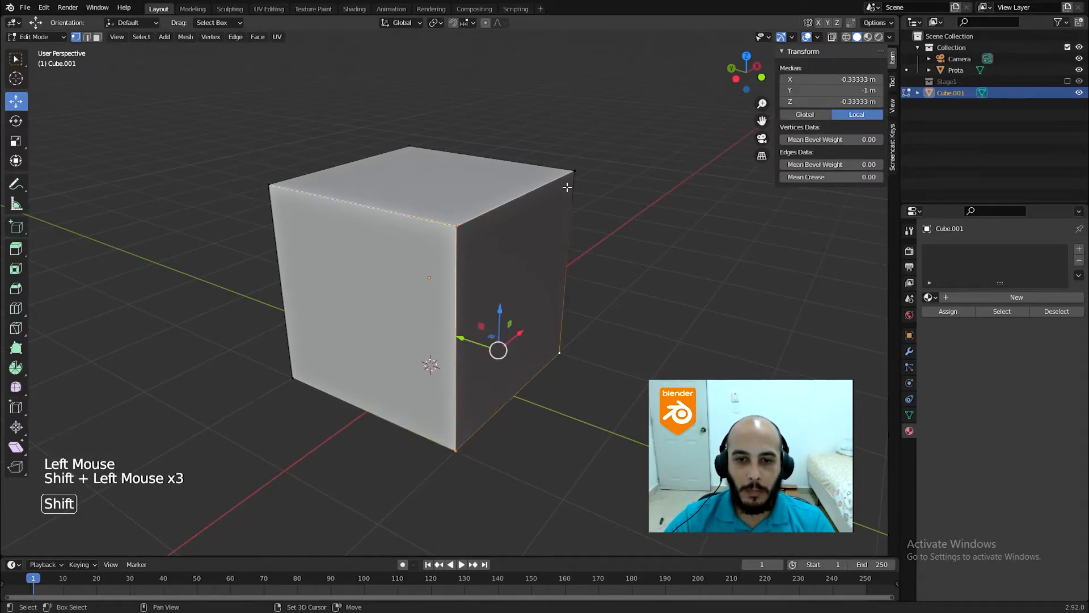
pyautogui.keyDown('shift'); pyautogui.click(567, 187); pyautogui.keyUp('shift')
# Examine the selected negative Y face from inside and outside the cube to compare its two sides.
pyautogui.moveTo(514, 295); pyautogui.dragTo(364, 9, button='middle')
pyautogui.scroll(7, 514, 296)
pyautogui.scroll(2, 447, 123)
pyautogui.scroll(6, 447, 123)
pyautogui.keyDown('shift'); pyautogui.moveTo(377, 146); pyautogui.dragTo(628, 236, button='middle'); pyautogui.keyUp('shift')
pyautogui.scroll(-4, 505, 260)
pyautogui.scroll(3, 509, 267)
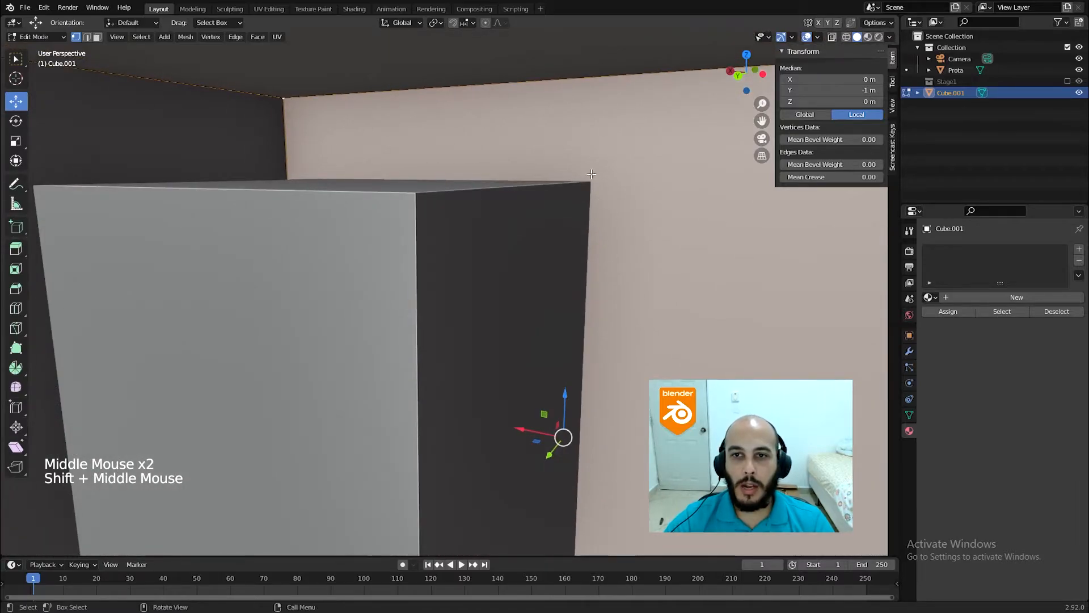
pyautogui.moveTo(616, 190); pyautogui.dragTo(508, 214, button='middle')
pyautogui.scroll(-5, 508, 213)
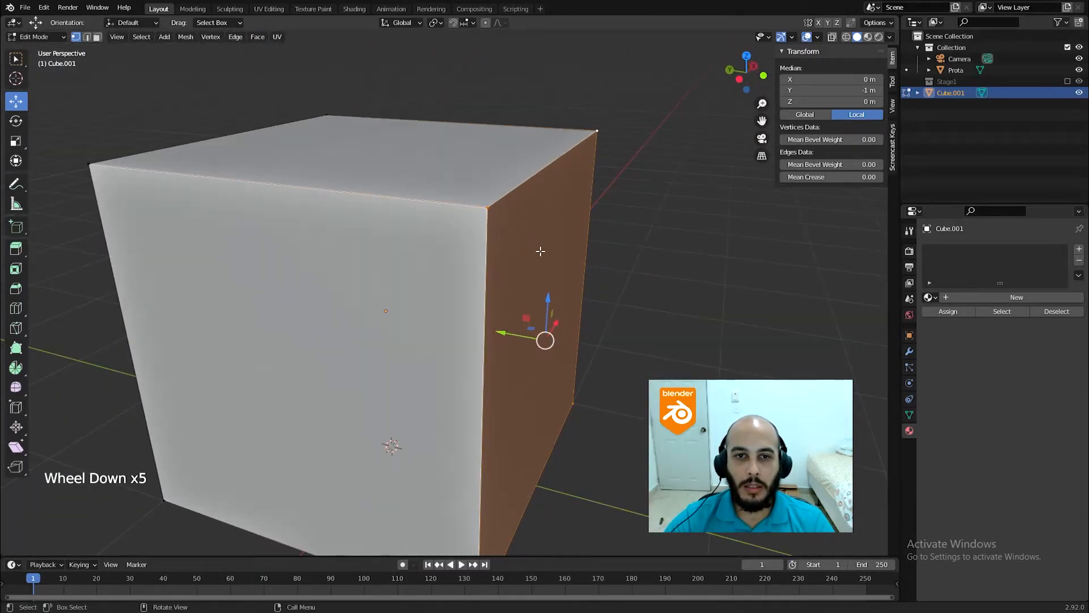
pyautogui.keyDown('shift'); pyautogui.moveTo(540, 250); pyautogui.dragTo(536, 219, button='middle'); pyautogui.keyUp('shift')
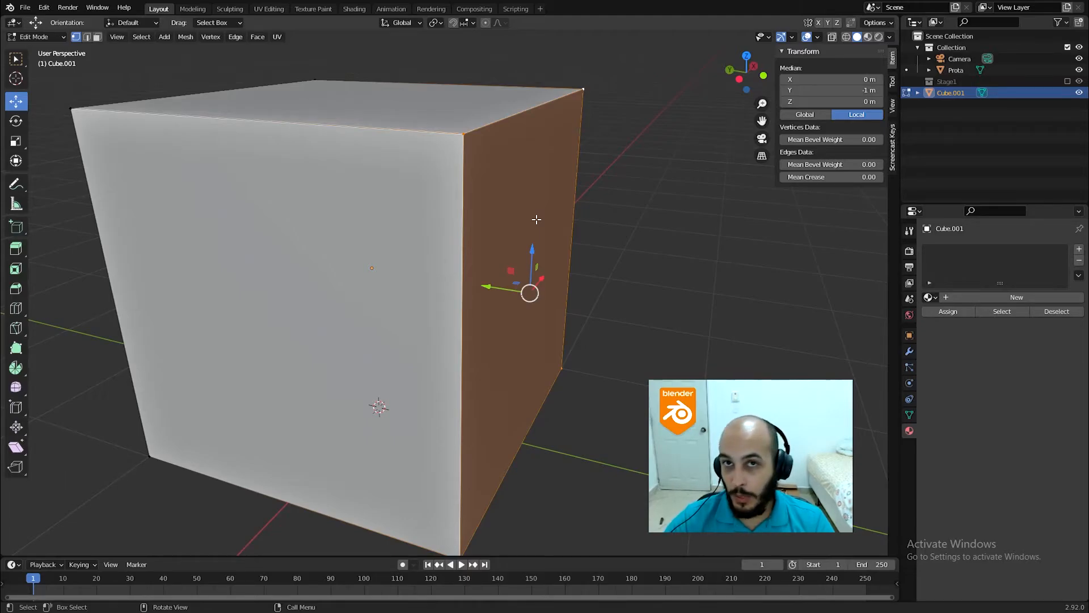
pyautogui.moveTo(537, 252); pyautogui.dragTo(519, 263, button='middle')
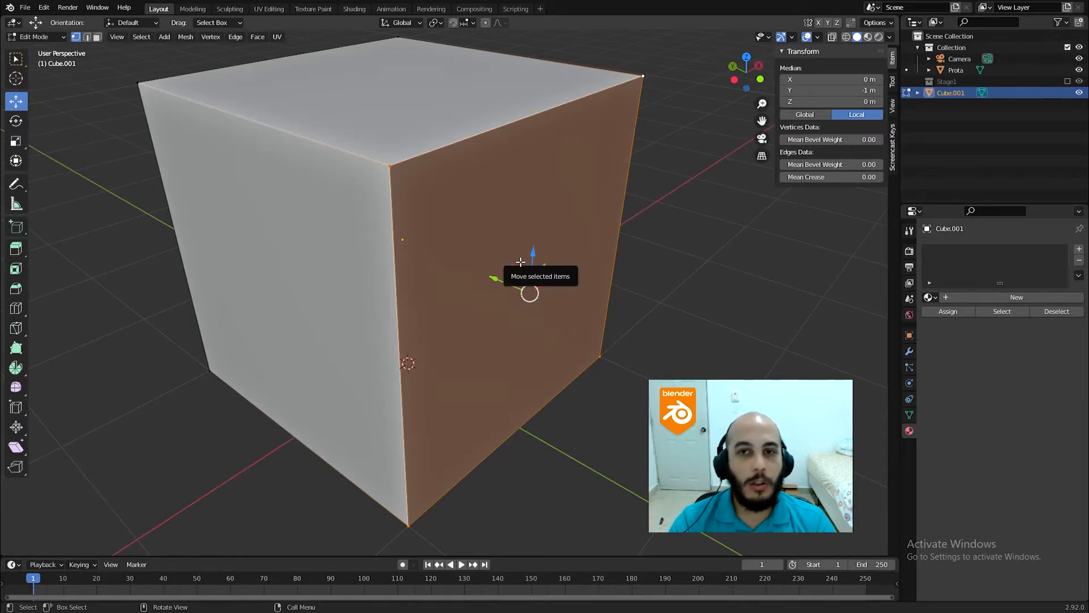
pyautogui.scroll(12, 520, 258)
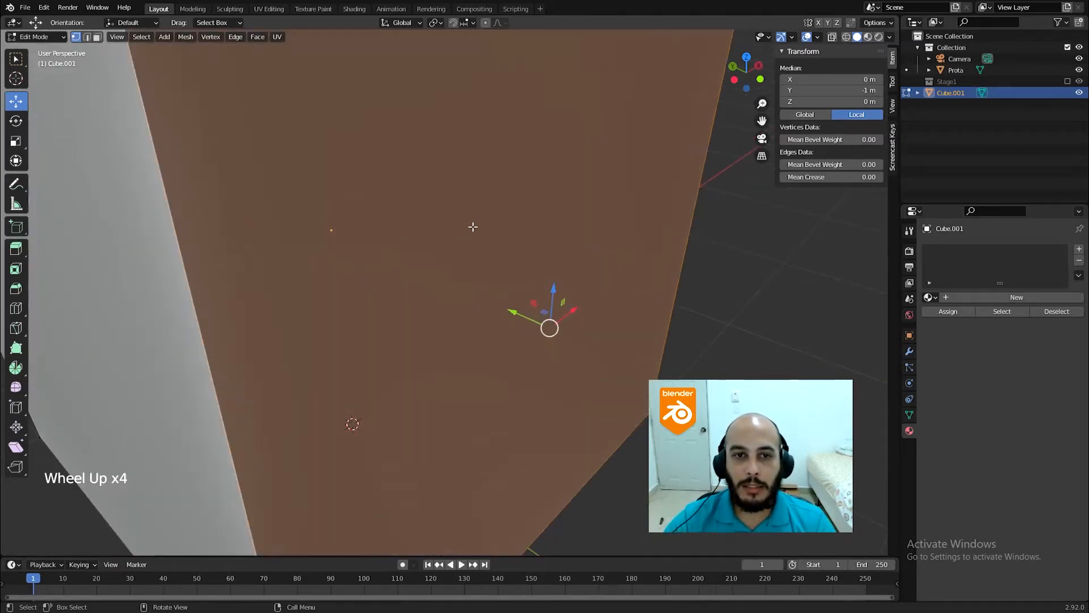
pyautogui.moveTo(523, 226); pyautogui.dragTo(620, 482, button='middle')
pyautogui.scroll(-3, 660, 241)
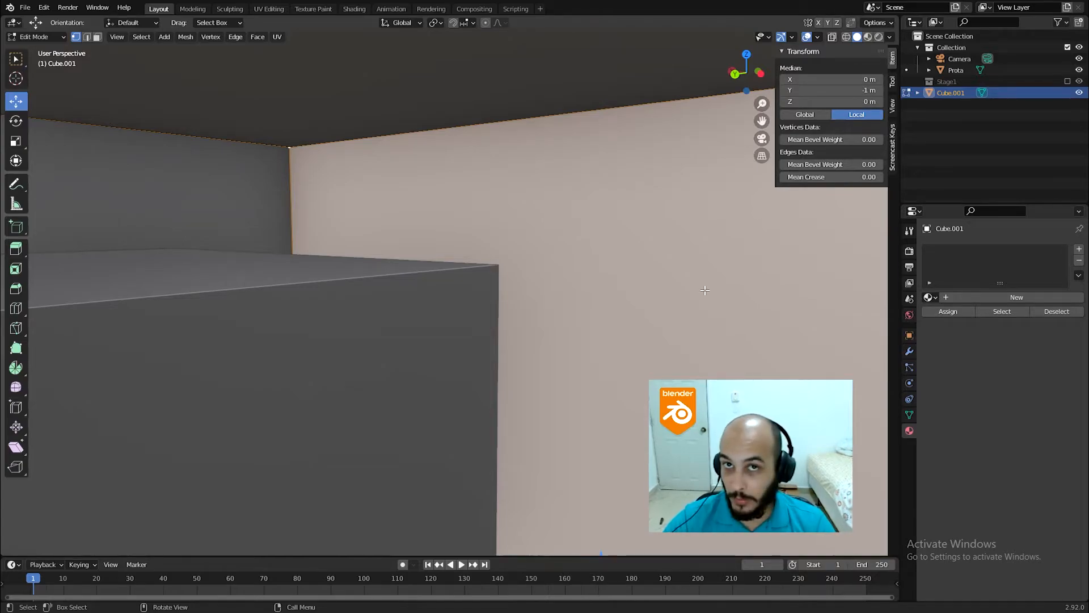
pyautogui.moveTo(707, 293); pyautogui.dragTo(603, 316, button='middle')
pyautogui.scroll(-7, 603, 316)
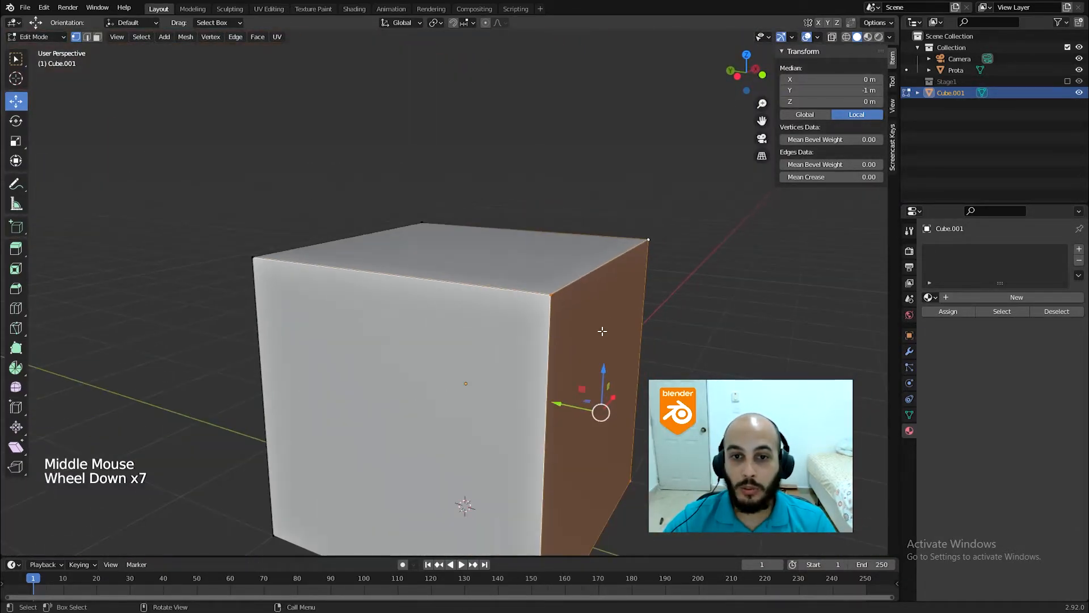
pyautogui.keyDown('shift'); pyautogui.moveTo(607, 344); pyautogui.dragTo(555, 364, button='middle'); pyautogui.keyUp('shift')
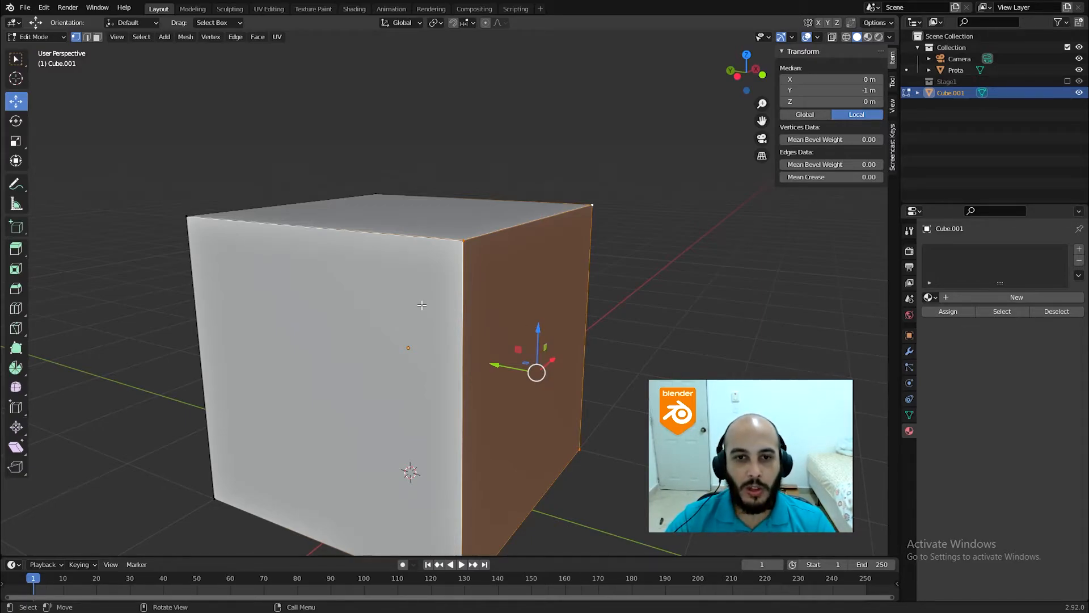
# Select the cube's whole mesh and recalculate its normals with Inside off.
pyautogui.press('a')
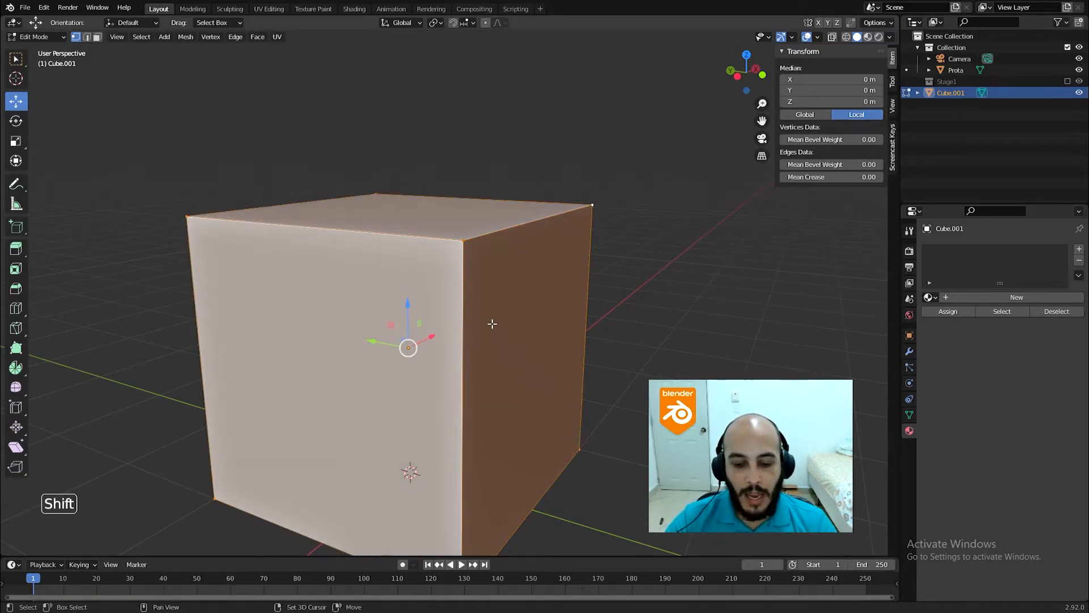
pyautogui.hotkey('shift', 'n')
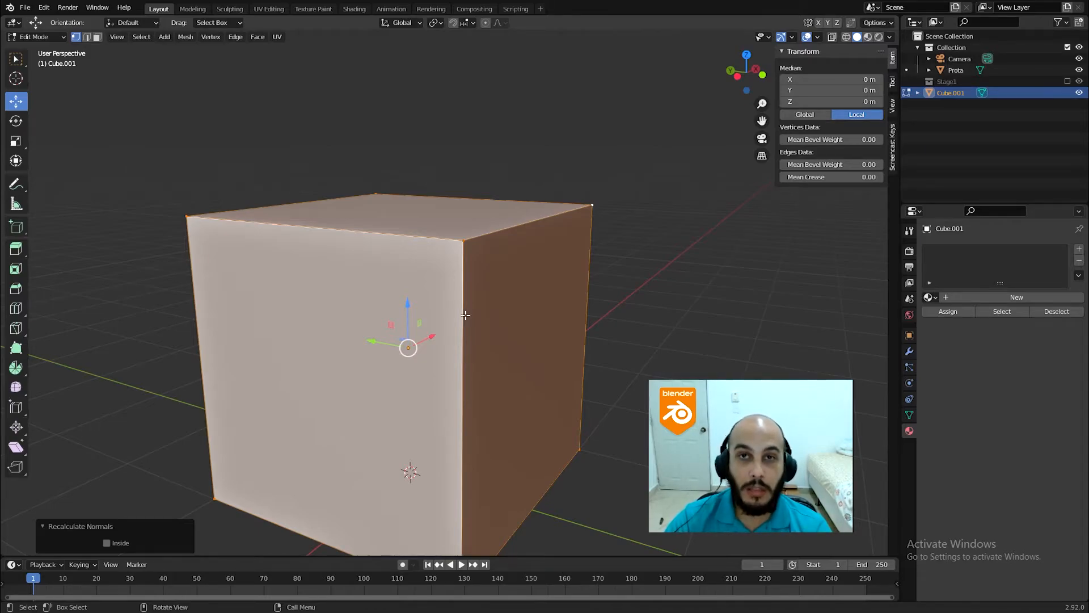
pyautogui.moveTo(540, 339); pyautogui.dragTo(525, 355, button='middle')
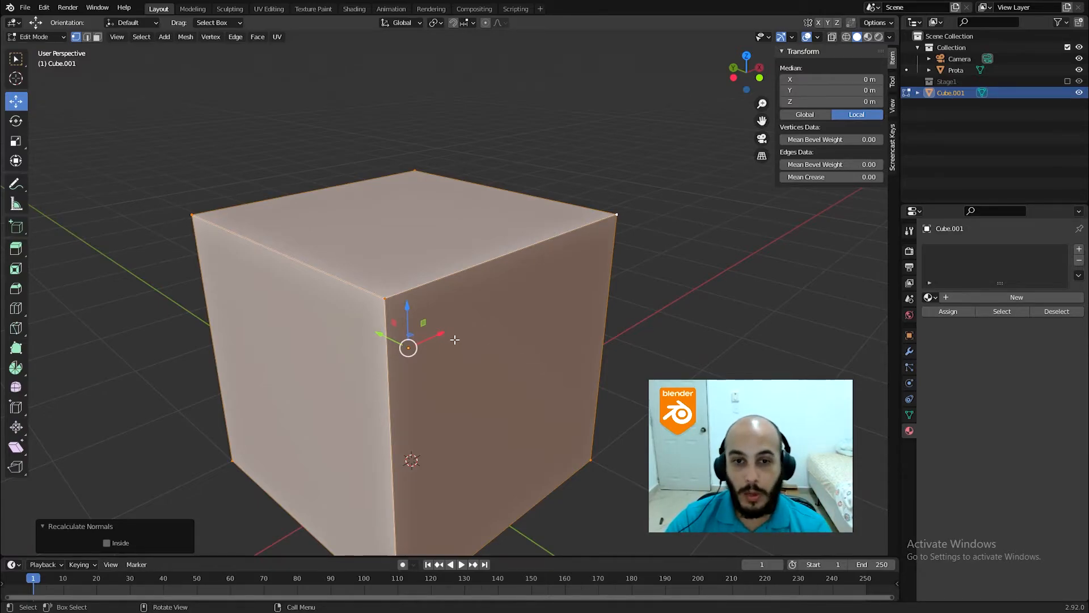
# Deselect the cube's mesh and enable Backface Culling in the viewport shading options.
pyautogui.click(456, 341)
pyautogui.click(474, 376)
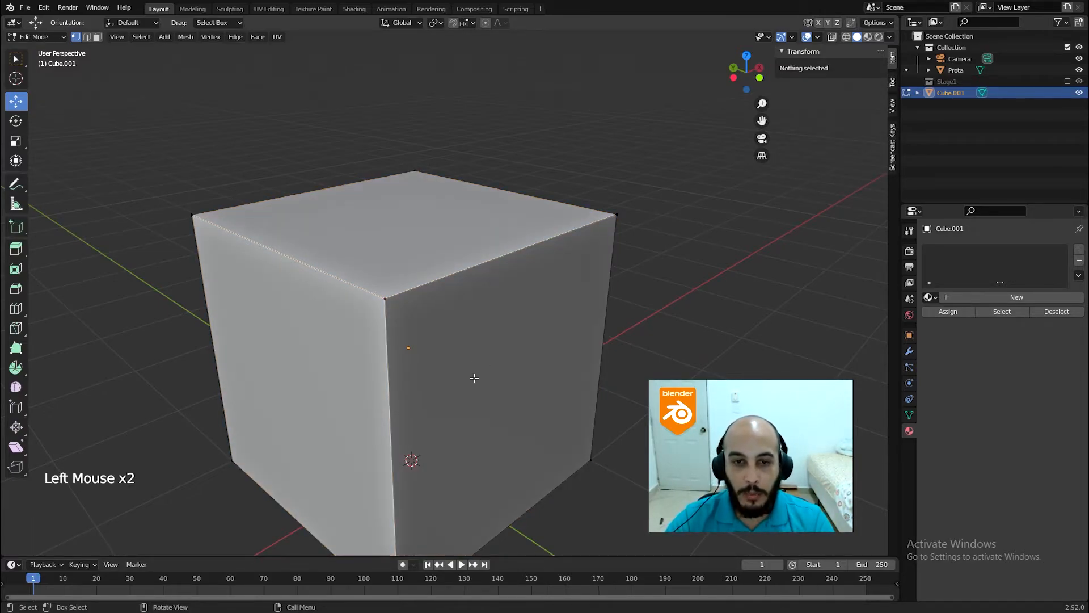
pyautogui.click(385, 298)
pyautogui.click(580, 243)
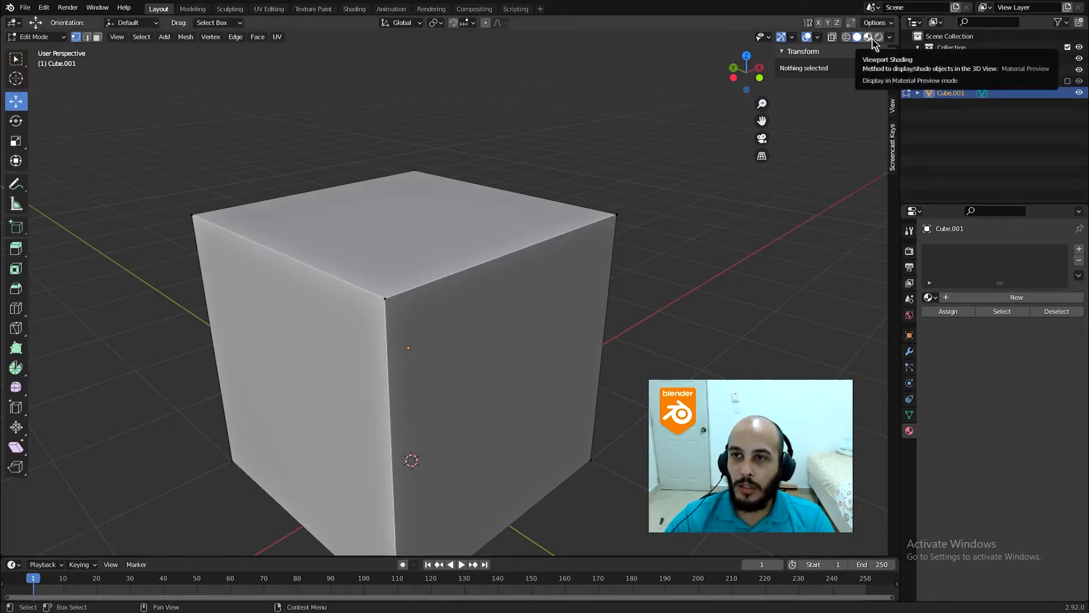
pyautogui.click(890, 39)
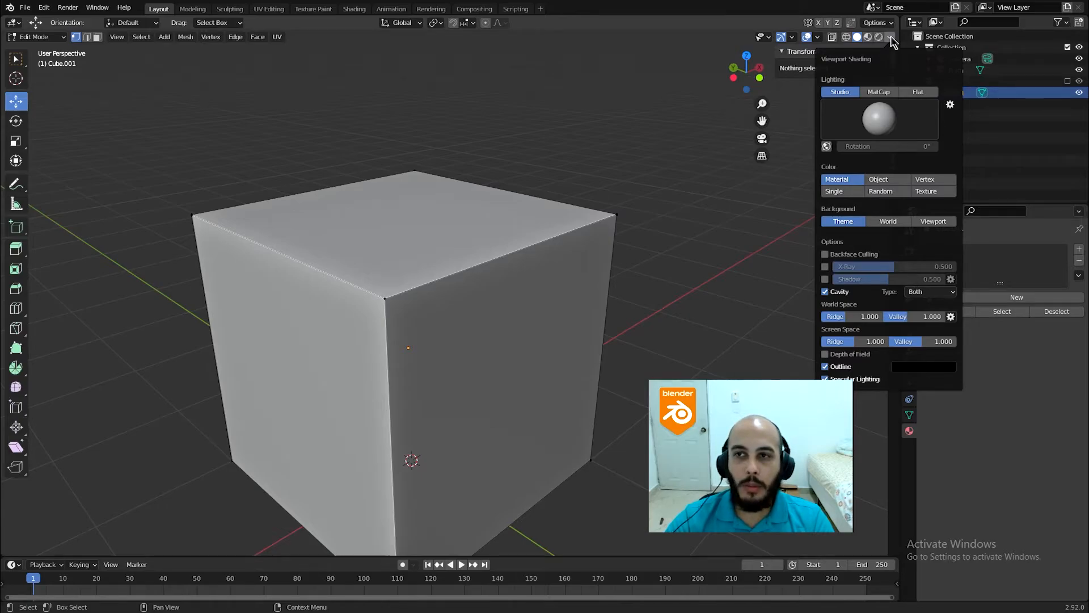
pyautogui.click(890, 38)
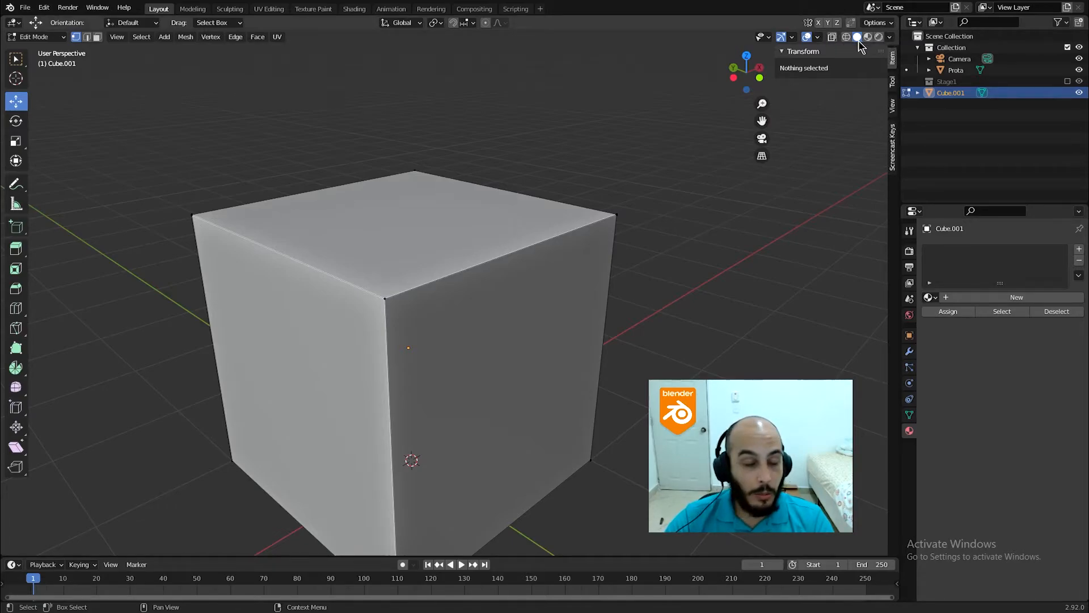
pyautogui.click(890, 38)
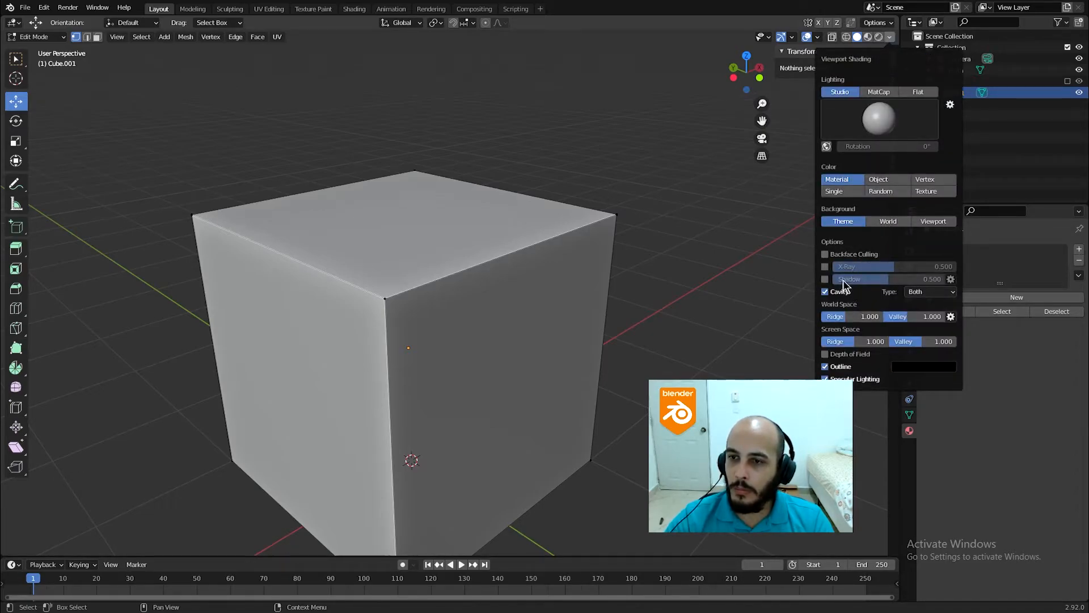
pyautogui.click(826, 255)
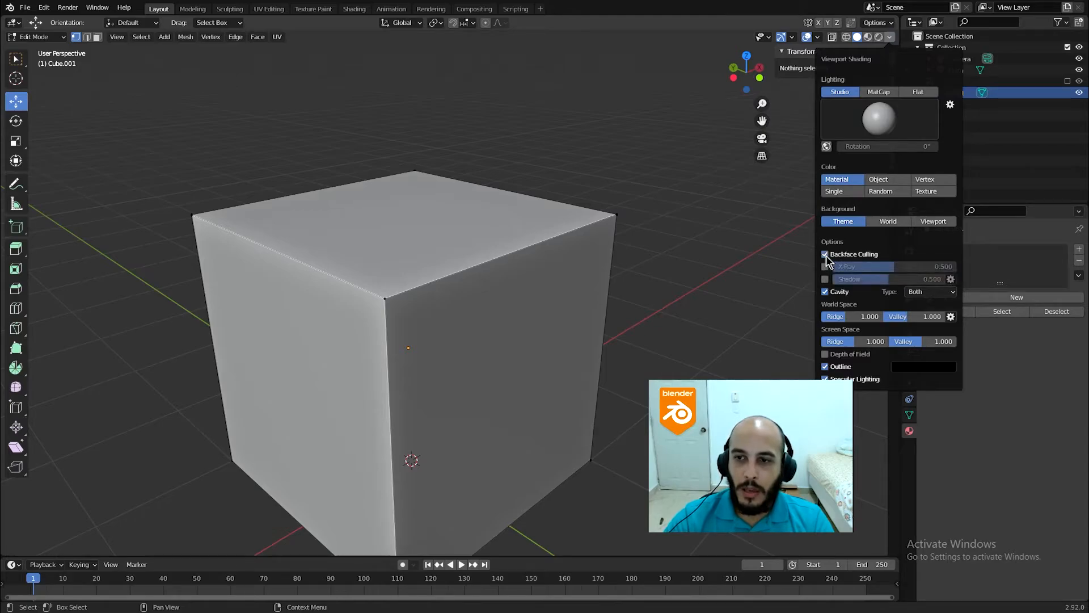
# Examine the cube up close and from several outside angles with backface culling enabled.
pyautogui.moveTo(705, 274)
pyautogui.mouseDown(button='middle')
pyautogui.moveTo(688, 297)
pyautogui.moveTo(705, 290)
pyautogui.moveTo(646, 301)
pyautogui.mouseUp(button='middle')
pyautogui.scroll(7, 646, 302)
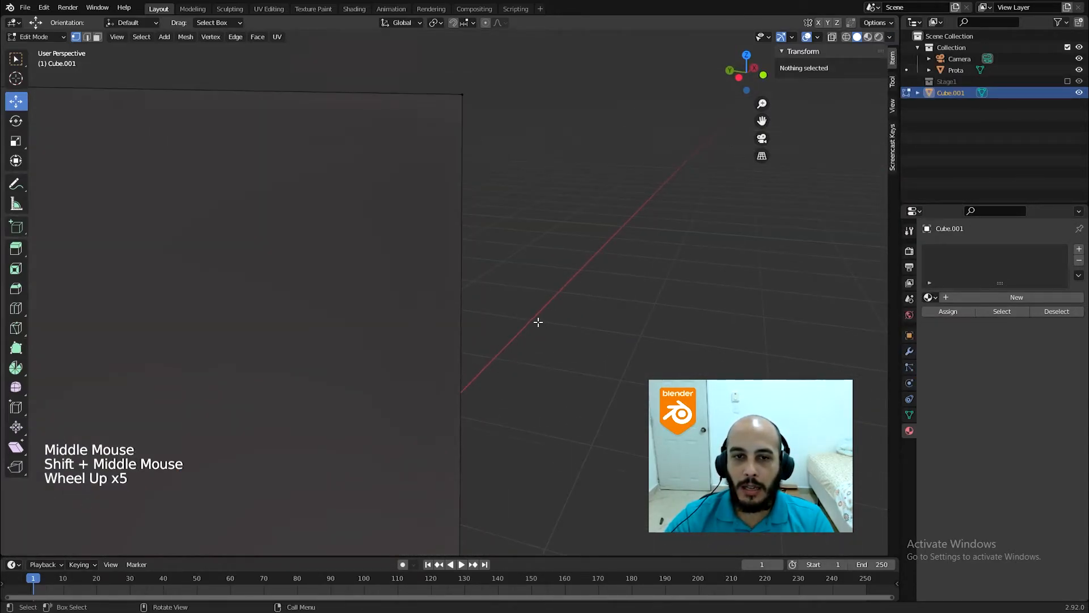
pyautogui.keyDown('shift'); pyautogui.moveTo(607, 346); pyautogui.dragTo(653, 317, button='middle'); pyautogui.keyUp('shift')
pyautogui.scroll(-6, 448, 299)
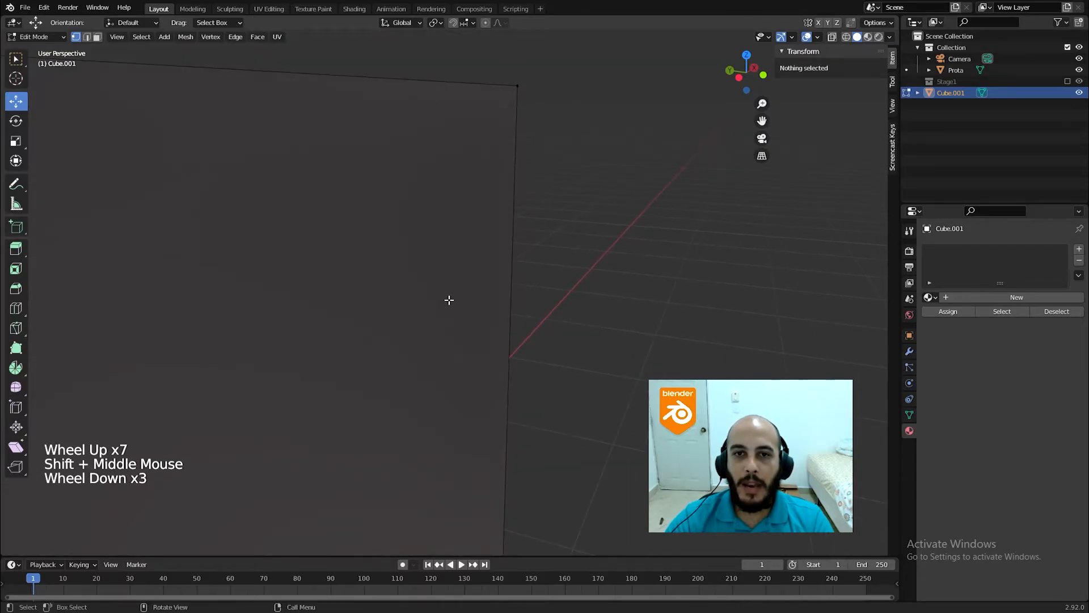
pyautogui.moveTo(409, 376); pyautogui.dragTo(521, 193, button='middle')
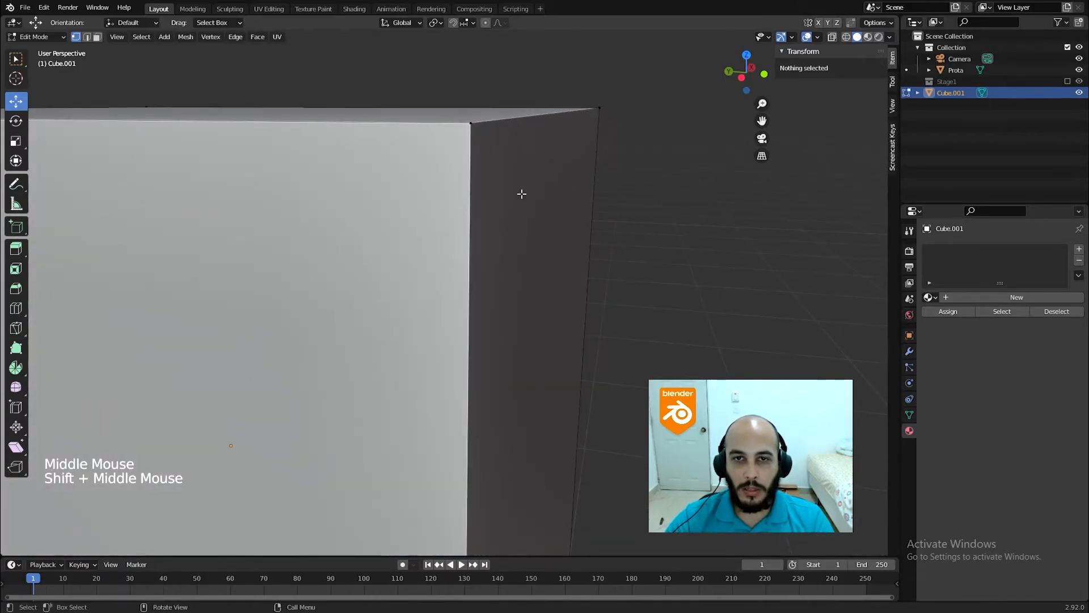
pyautogui.moveTo(565, 293); pyautogui.dragTo(509, 276, button='middle')
pyautogui.keyDown('shift'); pyautogui.scroll(2, 637, 287); pyautogui.keyUp('shift')
pyautogui.scroll(4, 624, 288)
pyautogui.scroll(-2, 674, 292)
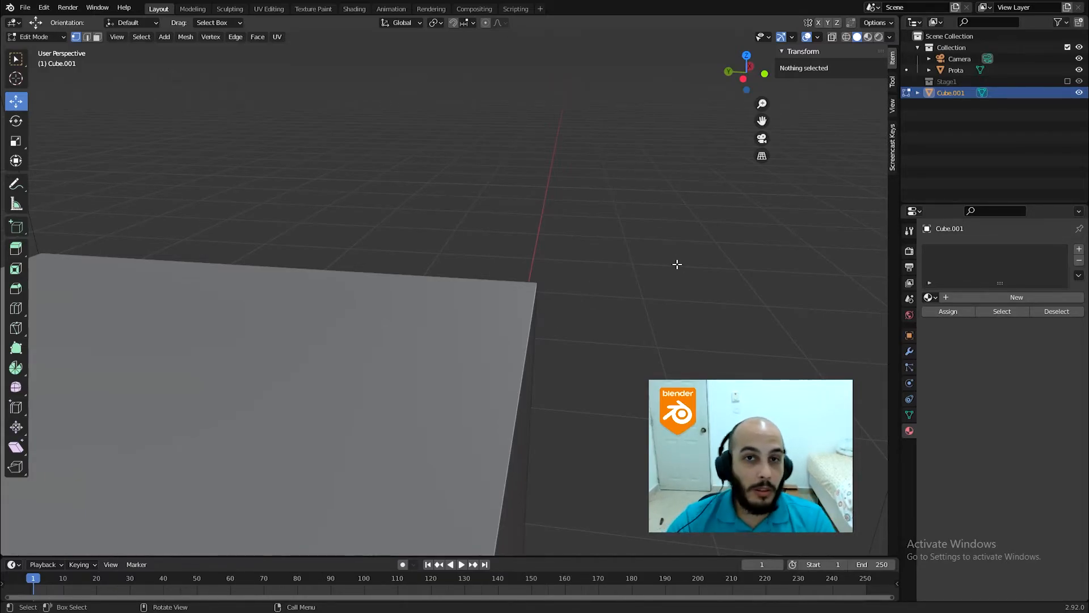
pyautogui.scroll(-1, 677, 264)
pyautogui.scroll(-1, 649, 266)
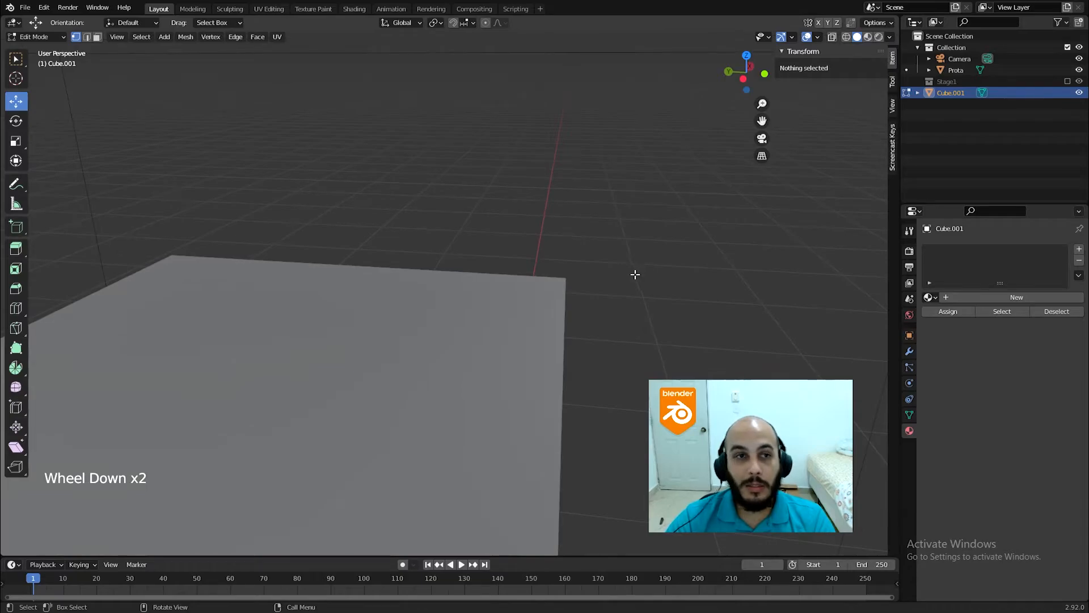
pyautogui.scroll(-12, 634, 274)
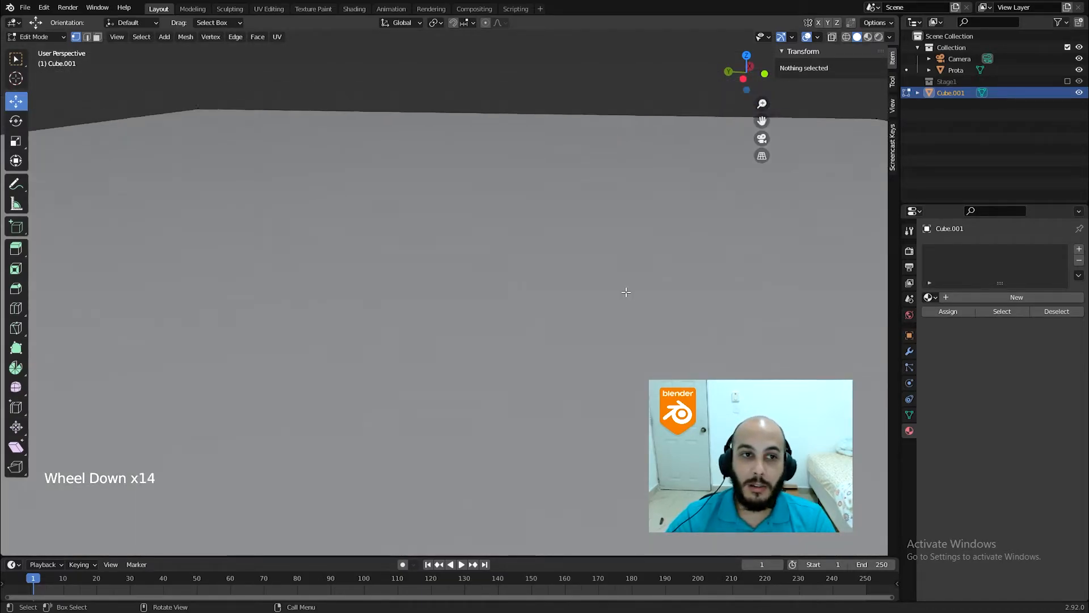
pyautogui.scroll(-9, 612, 296)
pyautogui.keyDown('shift'); pyautogui.moveTo(641, 310); pyautogui.dragTo(491, 303, button='middle'); pyautogui.keyUp('shift')
pyautogui.keyDown('shift'); pyautogui.moveTo(572, 334); pyautogui.dragTo(528, 349, button='middle'); pyautogui.keyUp('shift')
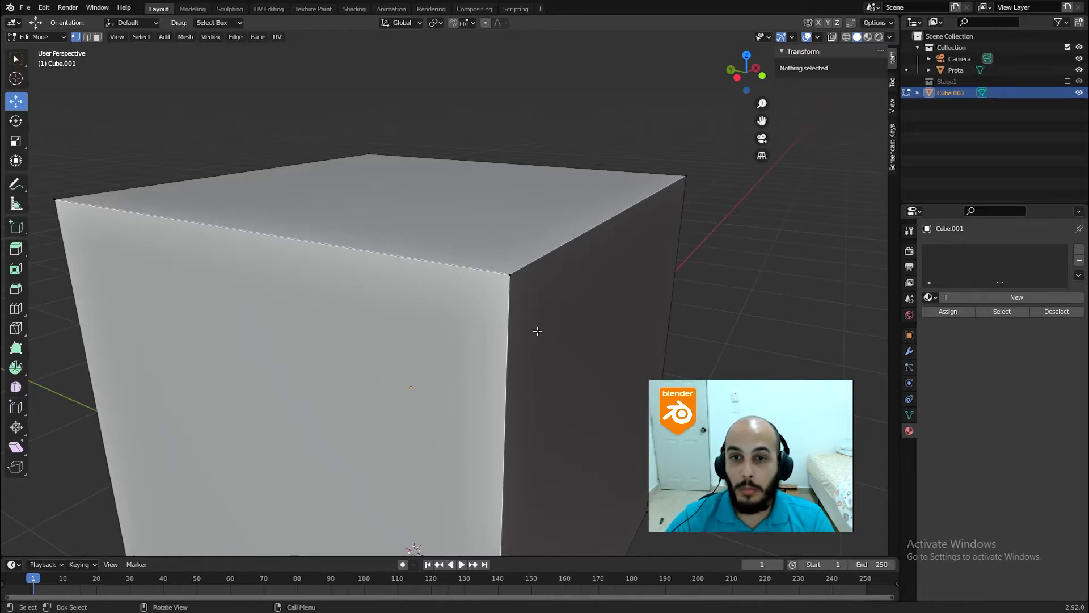
pyautogui.scroll(-6, 580, 312)
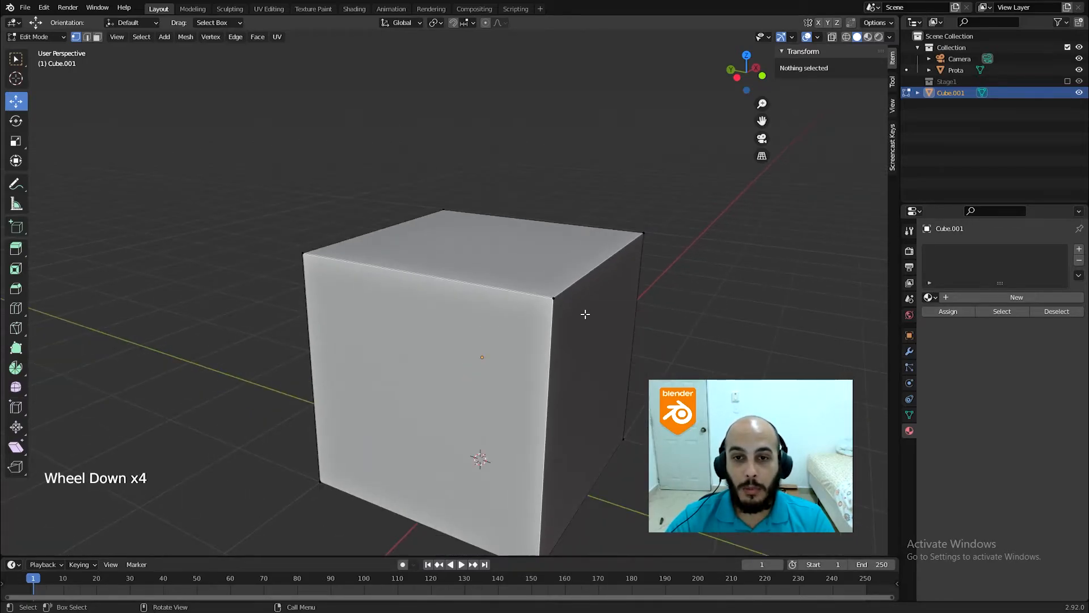
pyautogui.keyDown('shift'); pyautogui.moveTo(586, 314); pyautogui.dragTo(503, 297, button='middle'); pyautogui.keyUp('shift')
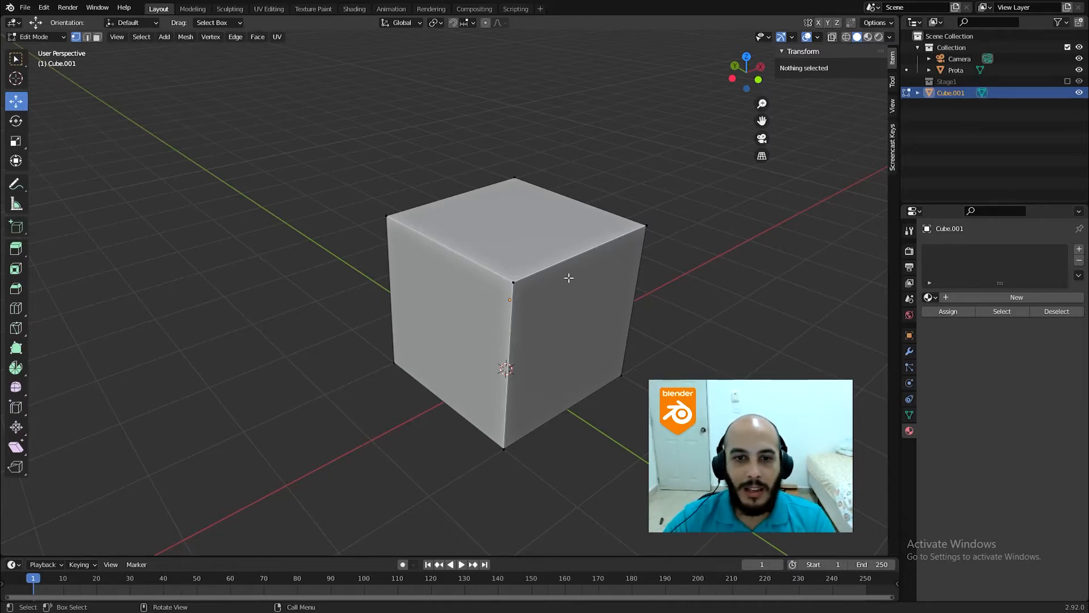
# Select the cube's whole mesh, recalculate its normals with Inside on, and inspect the interior around the protagonist block.
pyautogui.scroll(-4, 610, 253)
pyautogui.keyDown('shift'); pyautogui.moveTo(610, 254); pyautogui.dragTo(678, 261, button='middle'); pyautogui.keyUp('shift')
pyautogui.scroll(3, 560, 233)
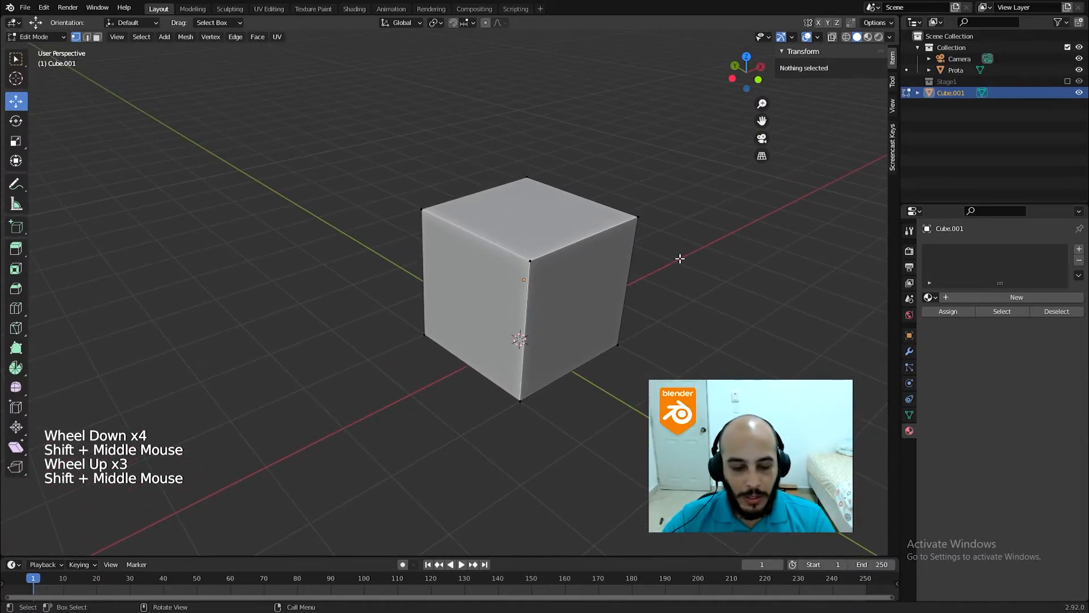
pyautogui.press('a')
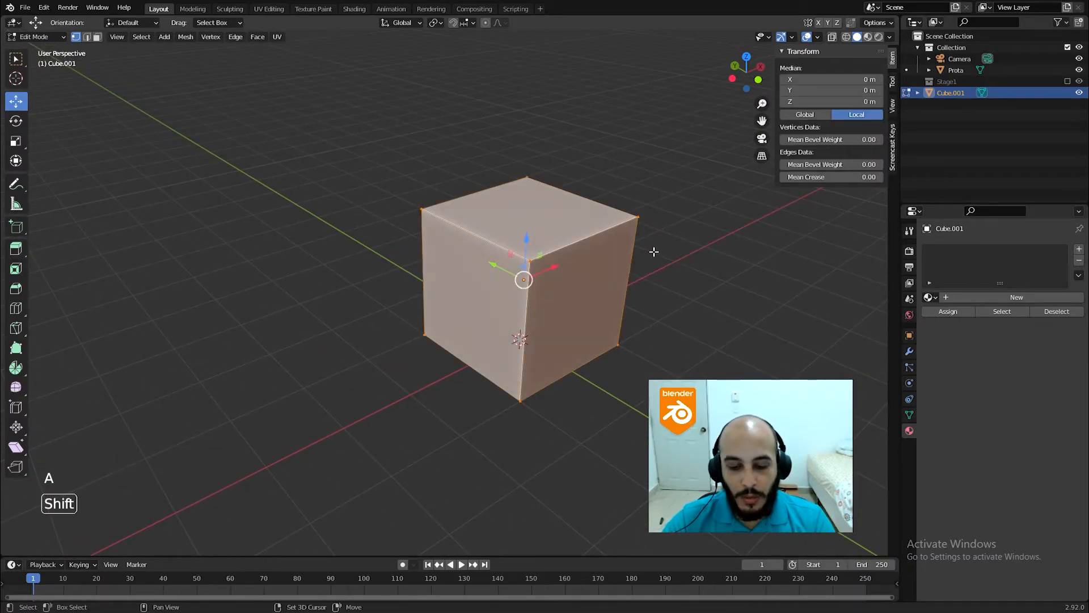
pyautogui.hotkey('shift', 'n')
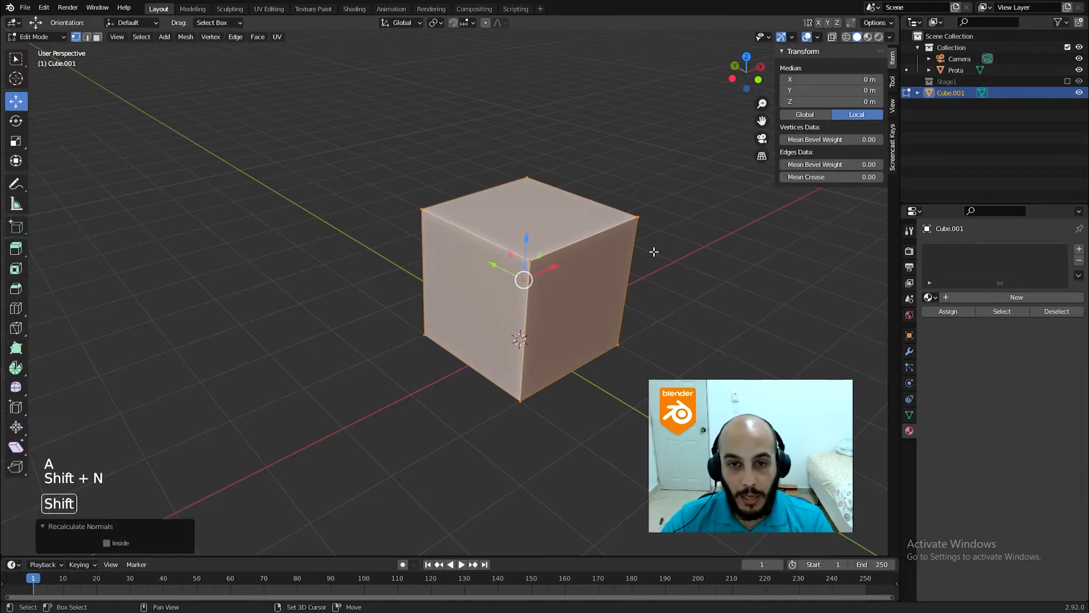
pyautogui.click(107, 543)
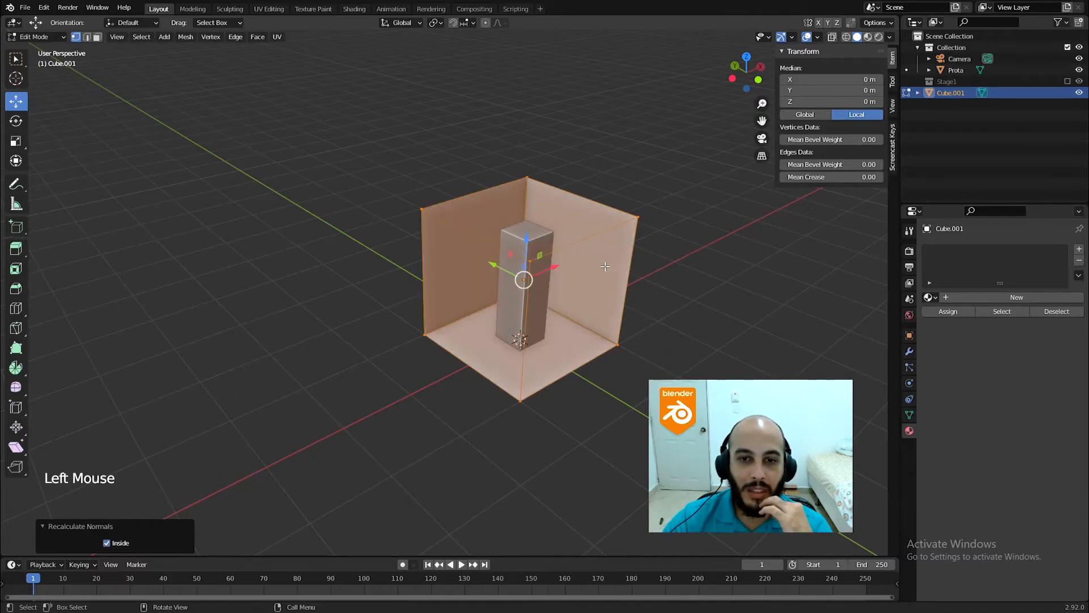
pyautogui.moveTo(500, 322); pyautogui.dragTo(574, 287, button='middle')
pyautogui.scroll(4, 411, 307)
pyautogui.moveTo(562, 385); pyautogui.dragTo(711, 282, button='middle')
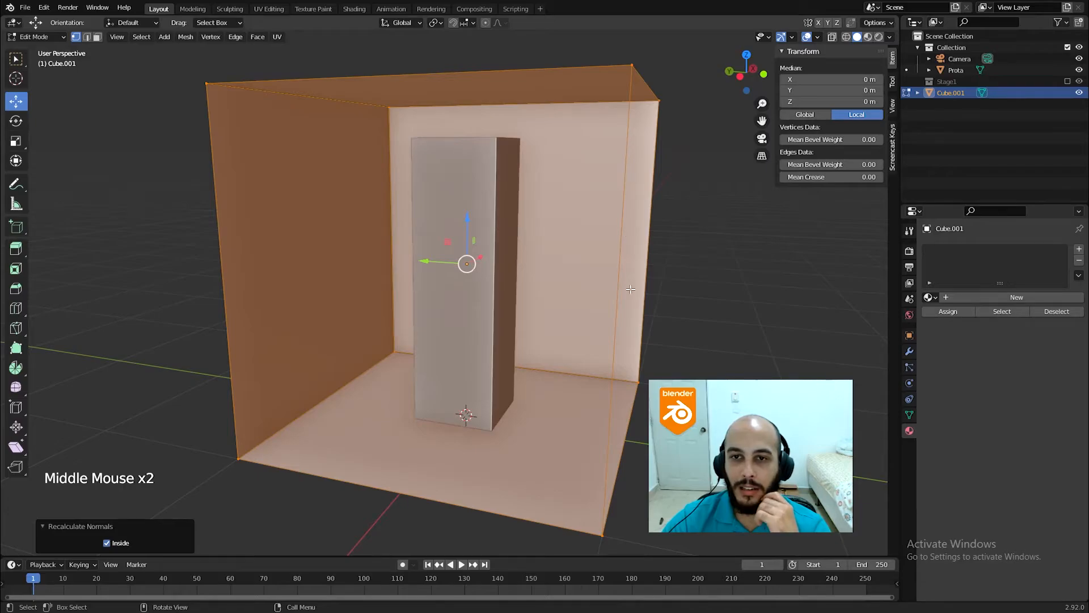
pyautogui.moveTo(661, 162); pyautogui.dragTo(544, 173, button='middle')
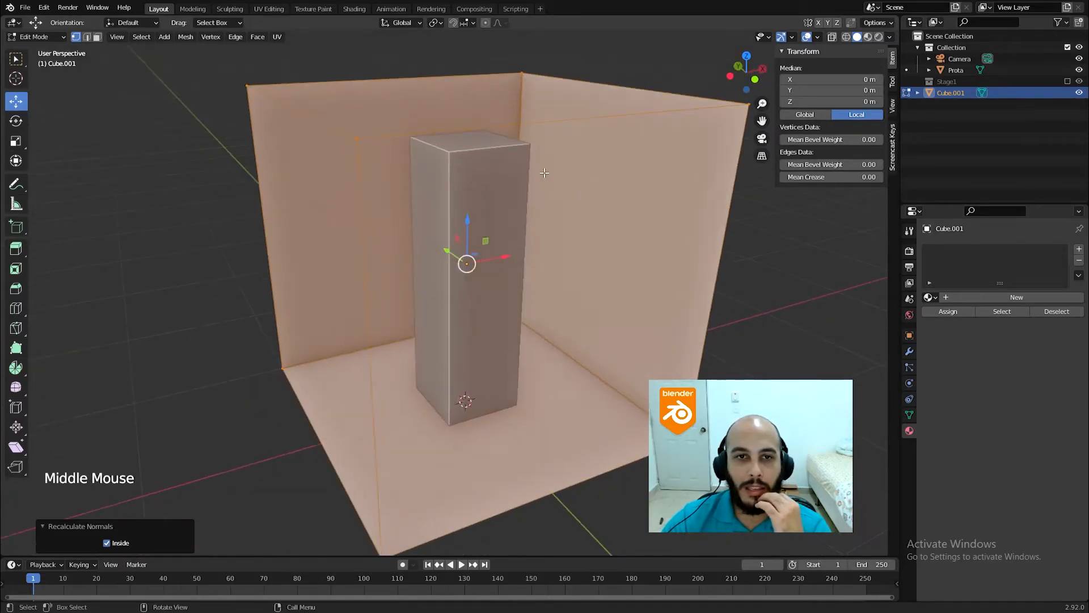
pyautogui.moveTo(355, 126); pyautogui.dragTo(401, 182, button='middle')
pyautogui.scroll(-5, 504, 354)
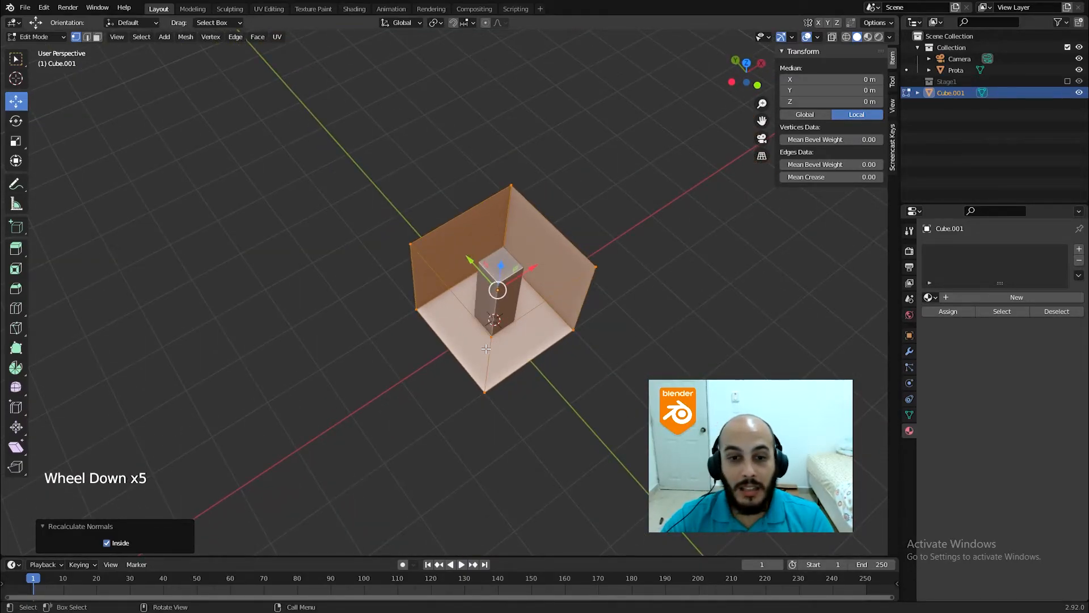
# In face selection mode, select the cube's face on the negative X side and extrude it 2 m outward.
pyautogui.keyDown('alt'); pyautogui.click(485, 348); pyautogui.keyUp('alt')
pyautogui.keyDown('alt'); pyautogui.keyDown('shift'); pyautogui.click(411, 279); pyautogui.keyUp('shift'); pyautogui.keyUp('alt')
pyautogui.moveTo(411, 279); pyautogui.dragTo(490, 269, button='middle')
pyautogui.press('3')
pyautogui.click(445, 315)
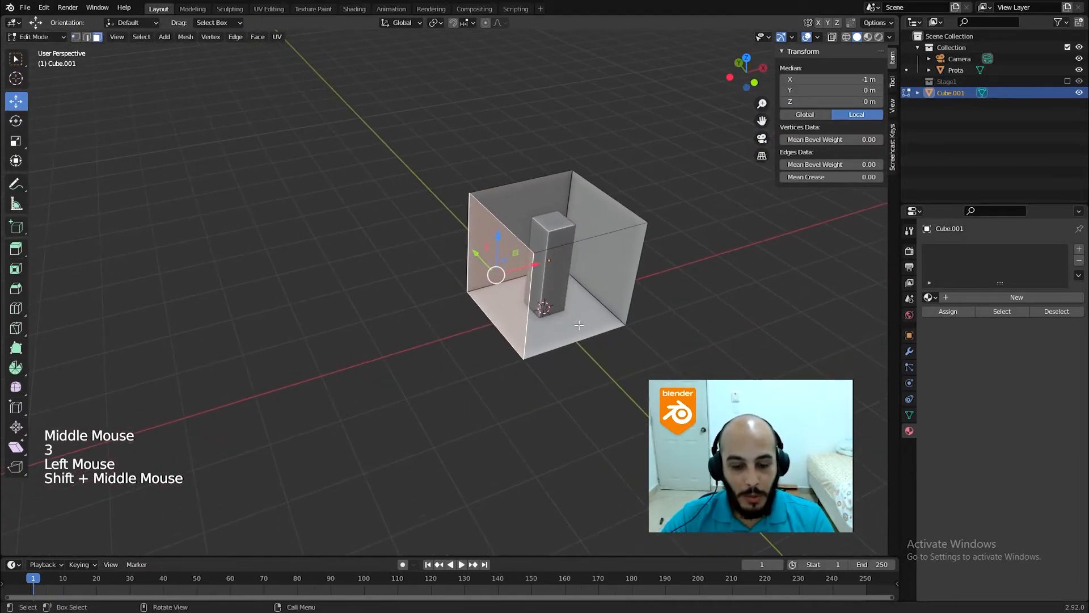
pyautogui.press('e')
pyautogui.press('ctrl')
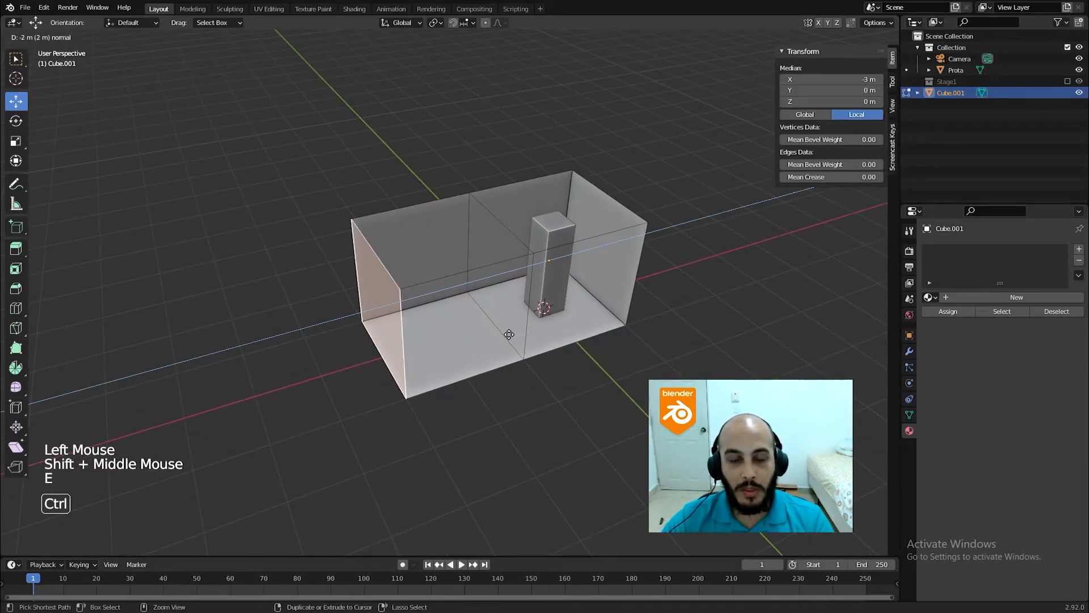
pyautogui.click(508, 334)
# Select both top faces of the lengthened box and extrude them 2 m upward.
pyautogui.moveTo(397, 306); pyautogui.dragTo(555, 345, button='middle')
pyautogui.scroll(-3, 638, 351)
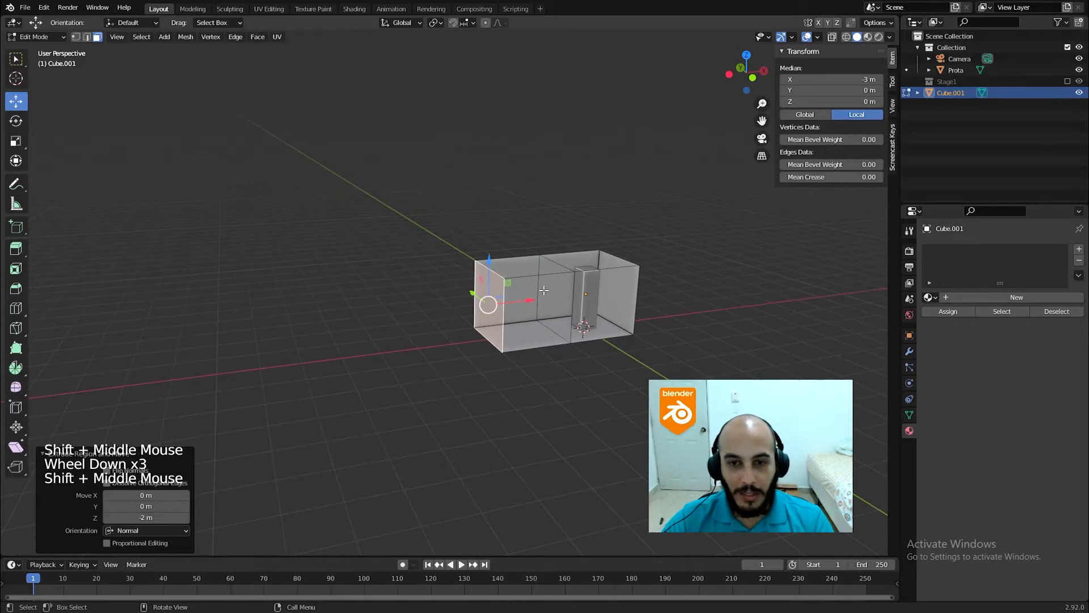
pyautogui.click(514, 262)
pyautogui.keyDown('shift'); pyautogui.click(589, 265); pyautogui.keyUp('shift')
pyautogui.press('e')
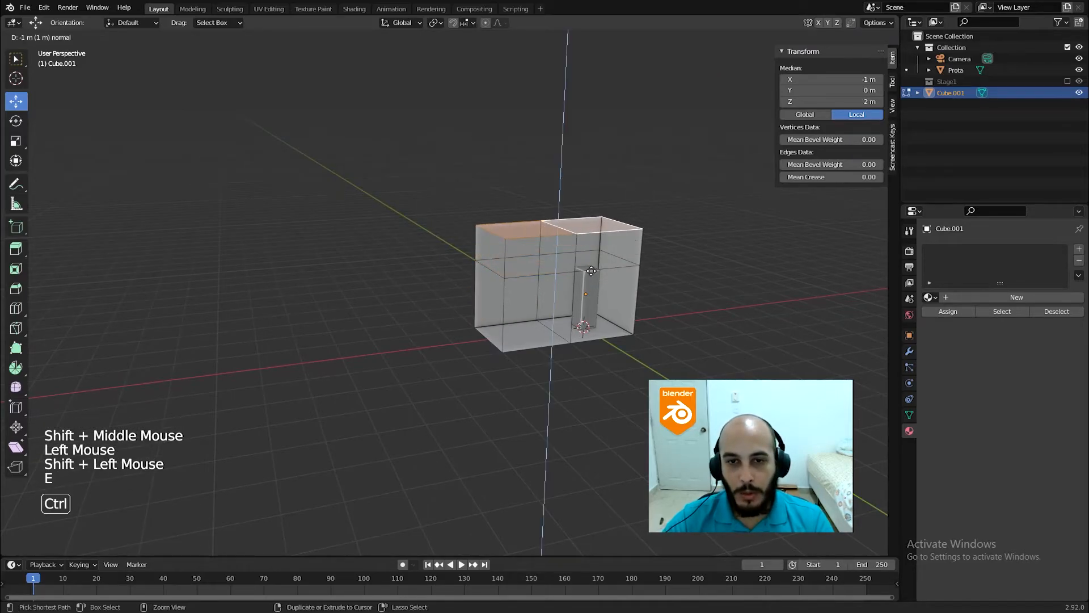
pyautogui.click(620, 239)
# Select the two stacked wall faces at the corridor's negative X end.
pyautogui.moveTo(620, 239); pyautogui.dragTo(555, 283, button='middle')
pyautogui.click(556, 282)
pyautogui.keyDown('shift'); pyautogui.click(539, 210); pyautogui.keyUp('shift')
pyautogui.keyDown('shift'); pyautogui.moveTo(539, 210); pyautogui.dragTo(451, 331, button='middle'); pyautogui.keyUp('shift')
pyautogui.scroll(3, 563, 368)
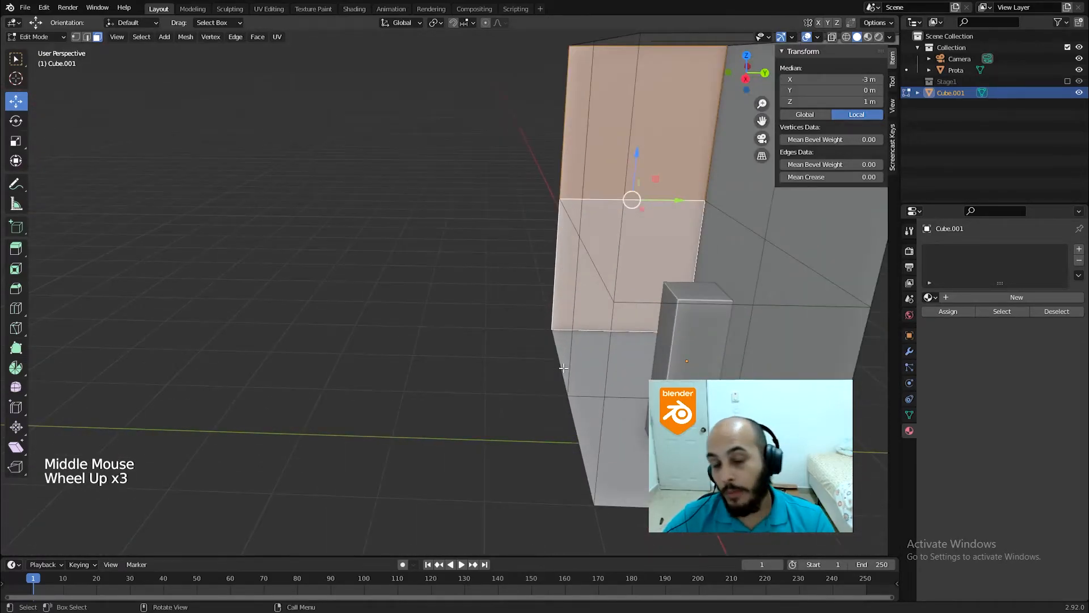
pyautogui.moveTo(592, 362); pyautogui.dragTo(593, 394, button='middle')
pyautogui.scroll(-4, 573, 352)
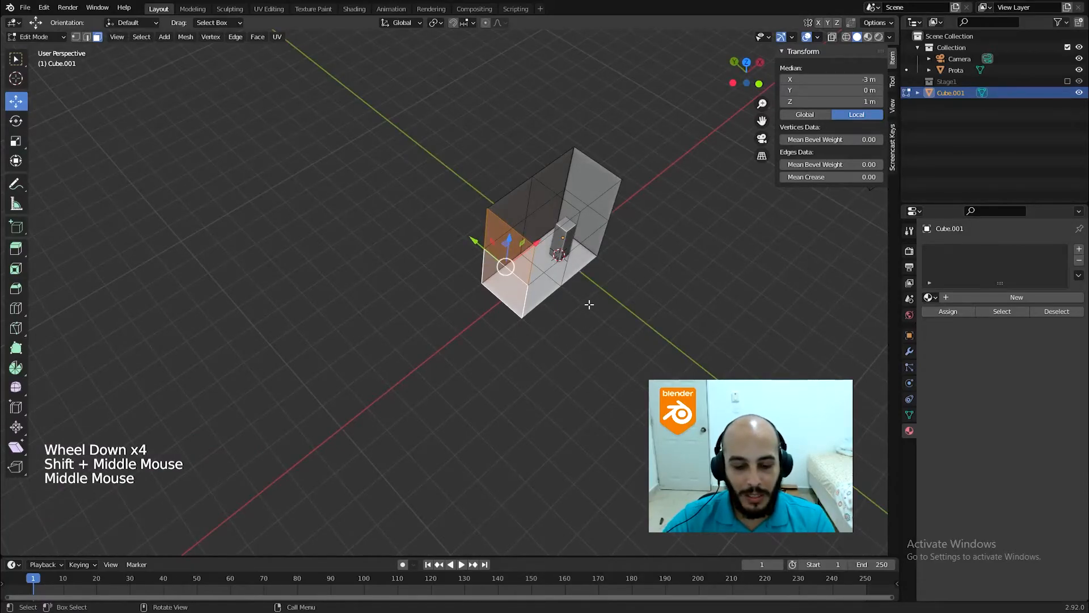
pyautogui.press('e')
pyautogui.keyDown('ctrl'); pyautogui.click(543, 320); pyautogui.keyUp('ctrl')
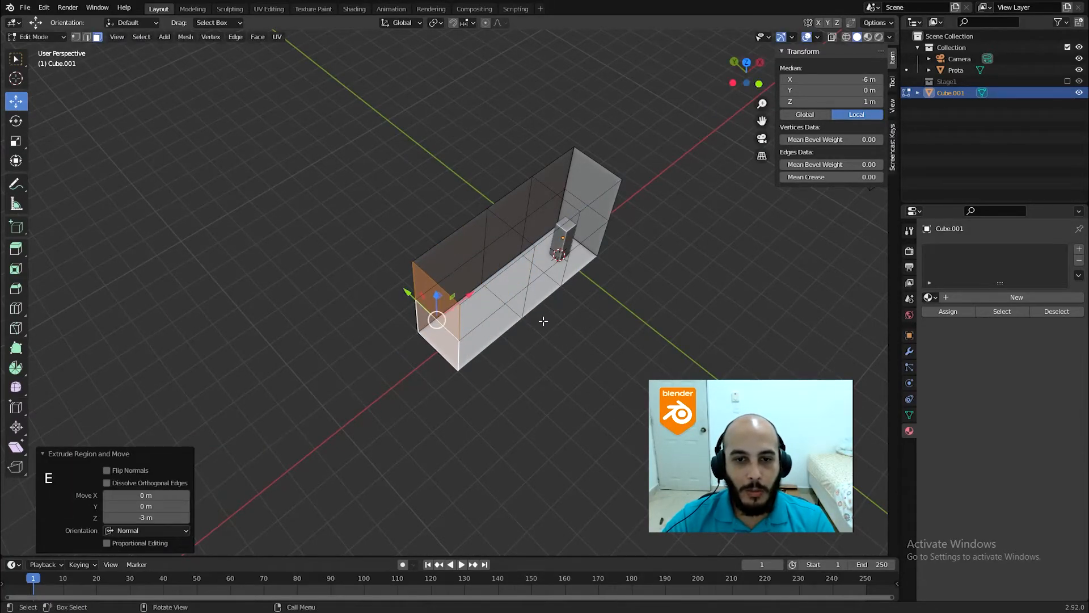
pyautogui.hotkey('ctrl', 'z')
# Extrude the two selected end wall faces 2 m outward along negative X.
pyautogui.press('e')
pyautogui.keyDown('ctrl'); pyautogui.click(560, 330); pyautogui.keyUp('ctrl')
# Select the end section's two stacked wall faces on the negative Y side and extrude them 2 m outward.
pyautogui.moveTo(560, 330); pyautogui.dragTo(536, 266, button='middle')
pyautogui.click(538, 266)
pyautogui.keyDown('shift'); pyautogui.click(548, 322); pyautogui.keyUp('shift')
pyautogui.moveTo(548, 322); pyautogui.dragTo(596, 326, button='middle')
pyautogui.keyDown('shift'); pyautogui.moveTo(596, 326); pyautogui.dragTo(523, 335, button='middle'); pyautogui.keyUp('shift')
pyautogui.press('e')
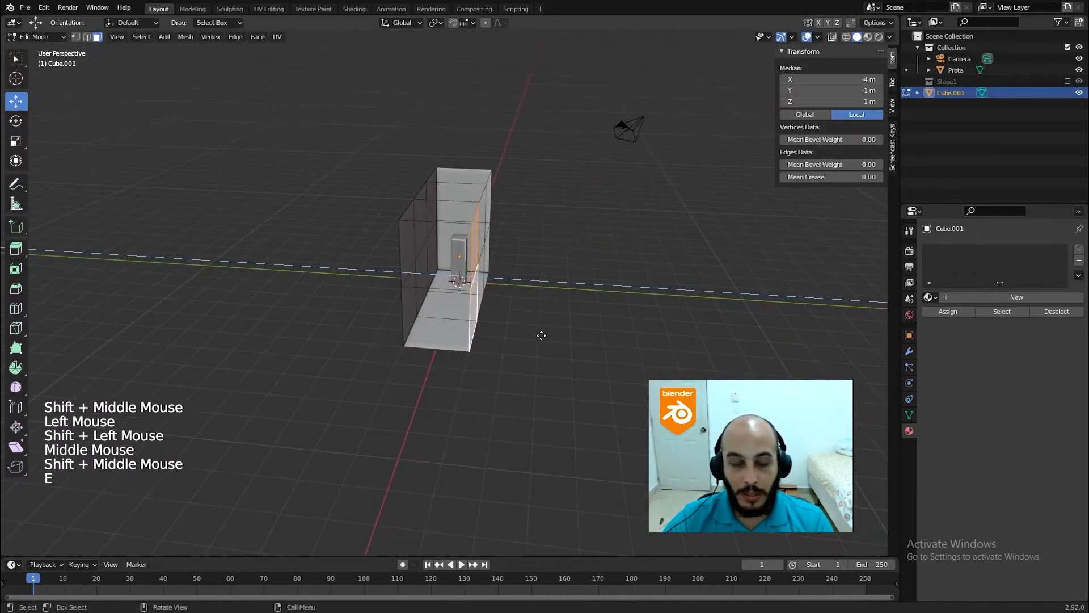
pyautogui.keyDown('ctrl'); pyautogui.click(594, 356); pyautogui.keyUp('ctrl')
# Select the end section's two stacked wall faces on the positive Y side and extrude them 2 m outward.
pyautogui.moveTo(540, 282); pyautogui.dragTo(440, 273, button='middle')
pyautogui.click(487, 302)
pyautogui.keyDown('shift'); pyautogui.click(476, 338); pyautogui.keyUp('shift')
pyautogui.press('e')
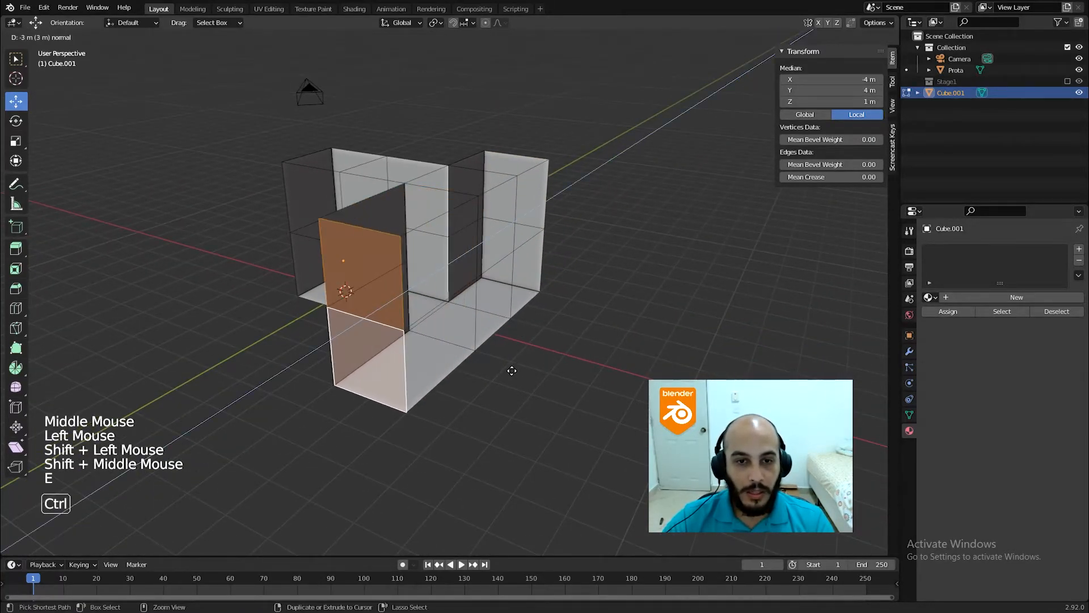
pyautogui.keyDown('ctrl'); pyautogui.click(522, 365); pyautogui.keyUp('ctrl')
# Select the three ceiling faces of the crossing section and extrude them 2 m upward.
pyautogui.moveTo(523, 365); pyautogui.dragTo(466, 252, button='middle')
pyautogui.click(386, 225)
pyautogui.keyDown('ctrl'); pyautogui.click(527, 212); pyautogui.keyUp('ctrl')
pyautogui.moveTo(528, 213); pyautogui.dragTo(568, 312, button='middle')
pyautogui.press('e')
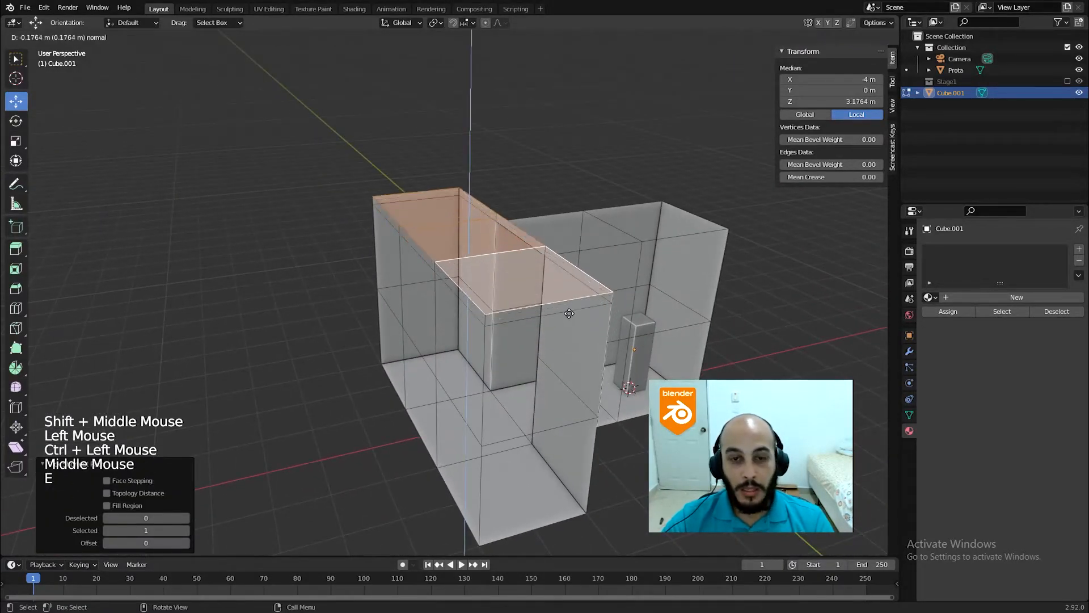
pyautogui.press('ctrl')
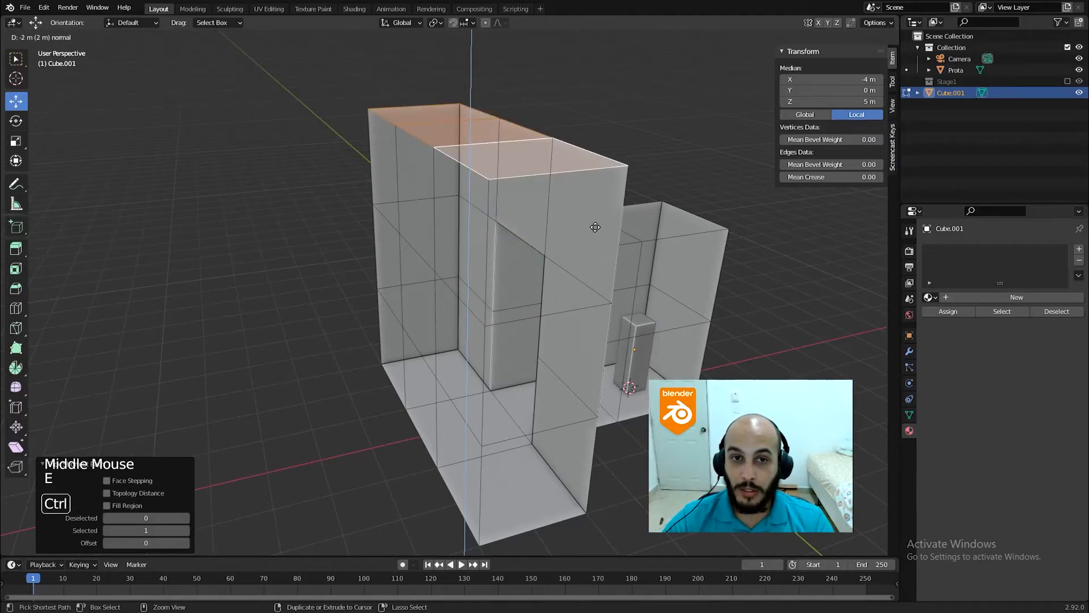
pyautogui.click(581, 230)
# Select all nine wall faces on the raised crossing section's negative X side and extrude them 2 m outward.
pyautogui.moveTo(581, 230); pyautogui.dragTo(539, 215, button='middle')
pyautogui.click(568, 187)
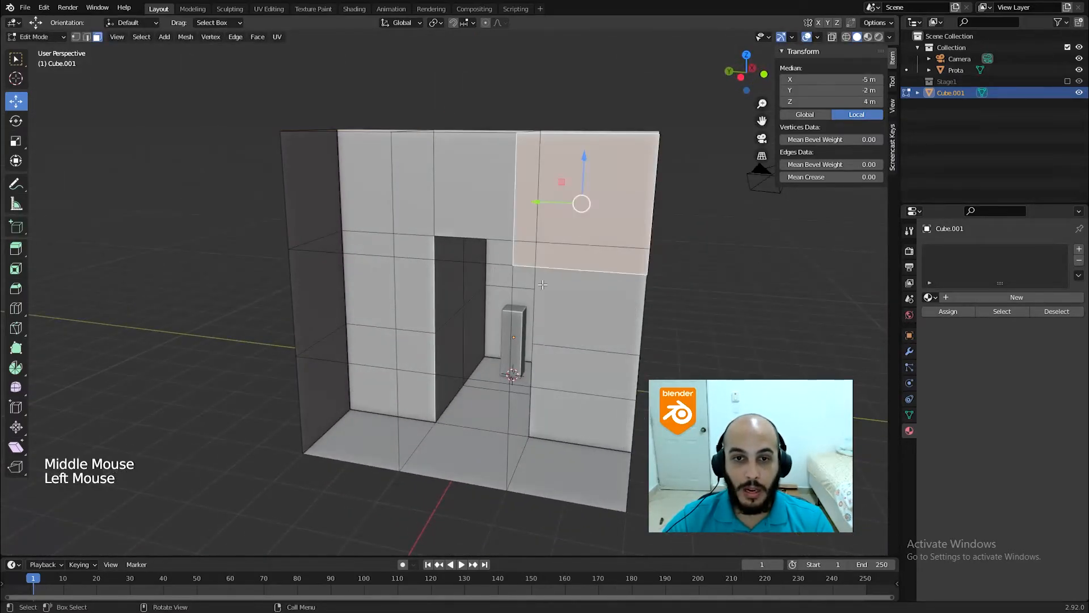
pyautogui.keyDown('ctrl'); pyautogui.click(590, 363); pyautogui.keyUp('ctrl')
pyautogui.keyDown('shift'); pyautogui.click(414, 318); pyautogui.keyUp('shift')
pyautogui.keyDown('shift'); pyautogui.click(454, 312); pyautogui.keyUp('shift')
pyautogui.keyDown('shift'); pyautogui.click(453, 187); pyautogui.keyUp('shift')
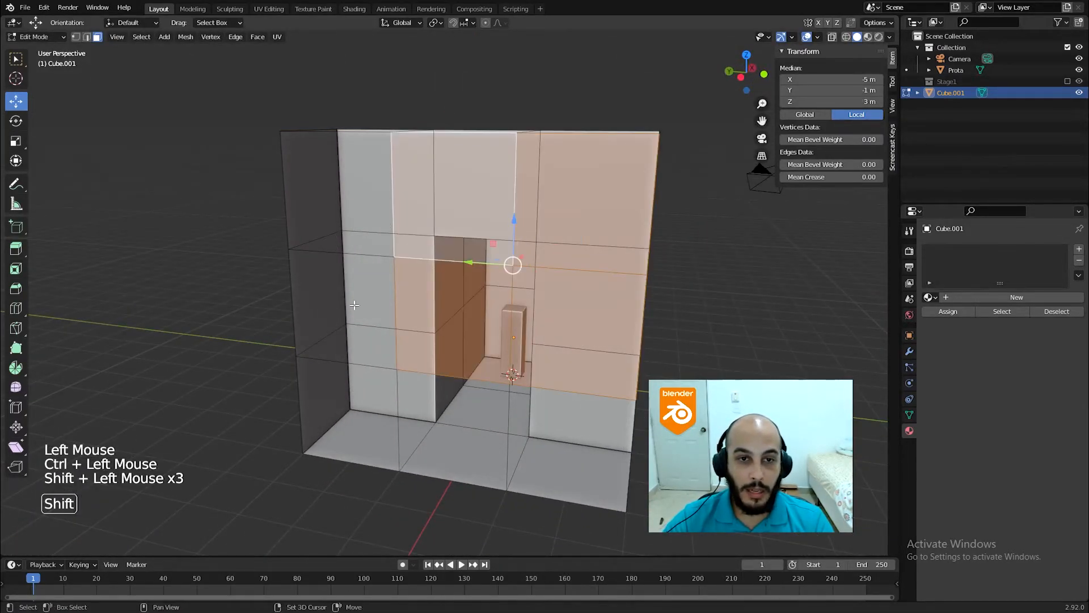
pyautogui.keyDown('shift'); pyautogui.click(357, 238); pyautogui.keyUp('shift')
pyautogui.keyDown('shift'); pyautogui.click(317, 307); pyautogui.keyUp('shift')
pyautogui.keyDown('shift'); pyautogui.click(369, 341); pyautogui.keyUp('shift')
pyautogui.keyDown('shift'); pyautogui.click(397, 431); pyautogui.keyUp('shift')
pyautogui.keyDown('shift'); pyautogui.click(567, 471); pyautogui.keyUp('shift')
pyautogui.moveTo(568, 471); pyautogui.dragTo(556, 470, button='middle')
pyautogui.keyDown('shift'); pyautogui.moveTo(585, 384); pyautogui.dragTo(575, 342, button='middle'); pyautogui.keyUp('shift')
pyautogui.press('e')
pyautogui.click(588, 408)
# Select the room's full nine-face negative X end wall and extrude it 2 m further outward.
pyautogui.scroll(-4, 588, 408)
pyautogui.moveTo(554, 403); pyautogui.dragTo(510, 272, button='middle')
pyautogui.click(498, 214)
pyautogui.moveTo(498, 213); pyautogui.dragTo(544, 260, button='middle')
pyautogui.click(544, 262)
pyautogui.keyDown('ctrl'); pyautogui.click(433, 280); pyautogui.keyUp('ctrl')
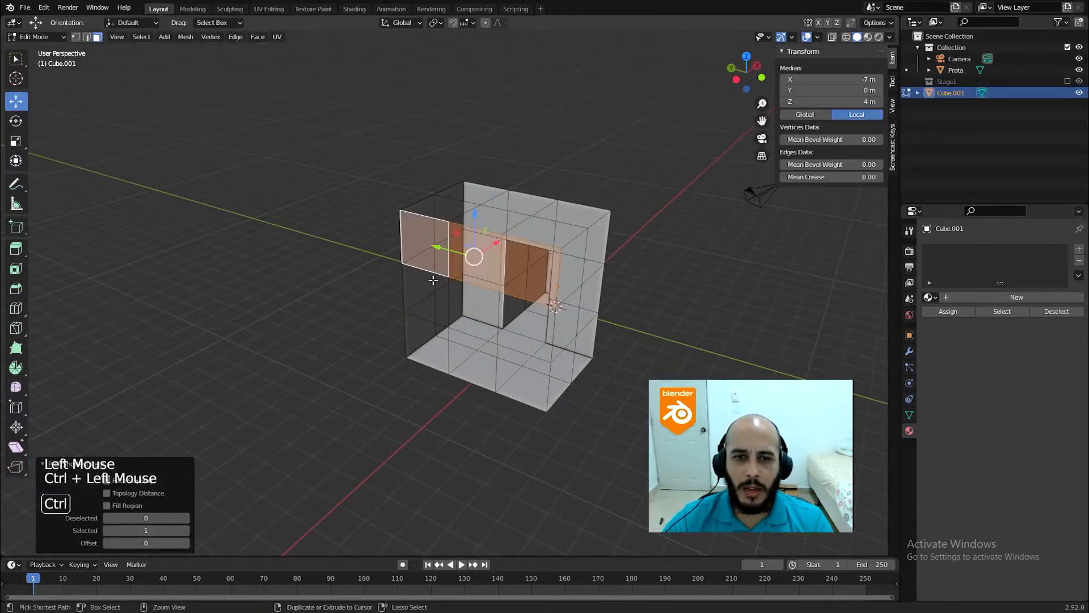
pyautogui.keyDown('ctrl'); pyautogui.click(432, 325); pyautogui.keyUp('ctrl')
pyautogui.keyDown('ctrl'); pyautogui.click(516, 349); pyautogui.keyUp('ctrl')
pyautogui.keyDown('ctrl'); pyautogui.click(507, 320); pyautogui.keyUp('ctrl')
pyautogui.keyDown('ctrl'); pyautogui.click(530, 330); pyautogui.keyUp('ctrl')
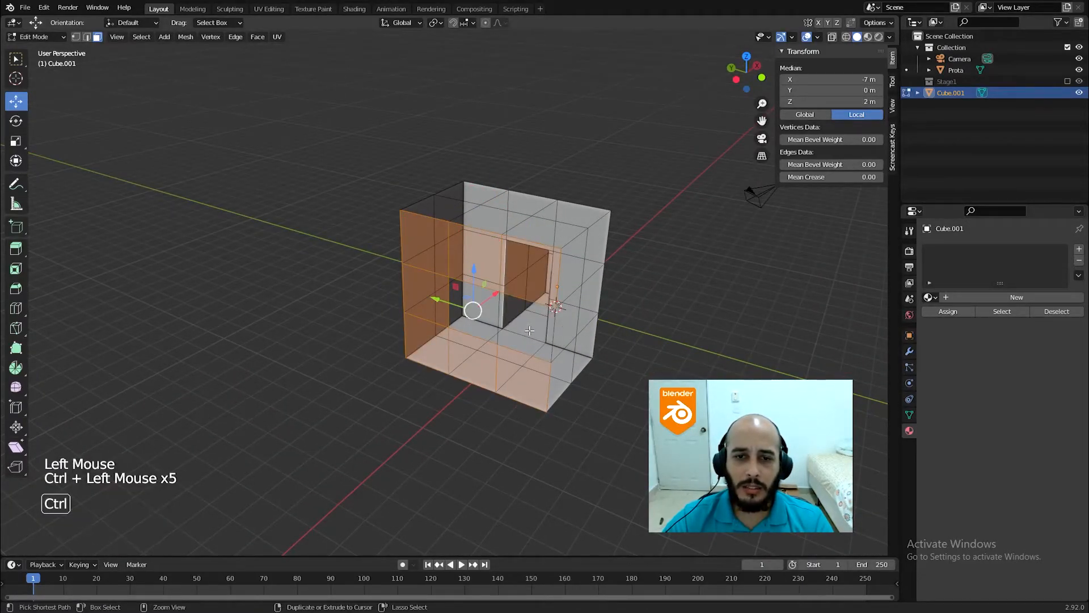
pyautogui.keyDown('shift'); pyautogui.click(508, 327); pyautogui.keyUp('shift')
pyautogui.keyDown('shift'); pyautogui.click(508, 327); pyautogui.keyUp('shift')
pyautogui.moveTo(509, 327); pyautogui.dragTo(485, 352, button='middle')
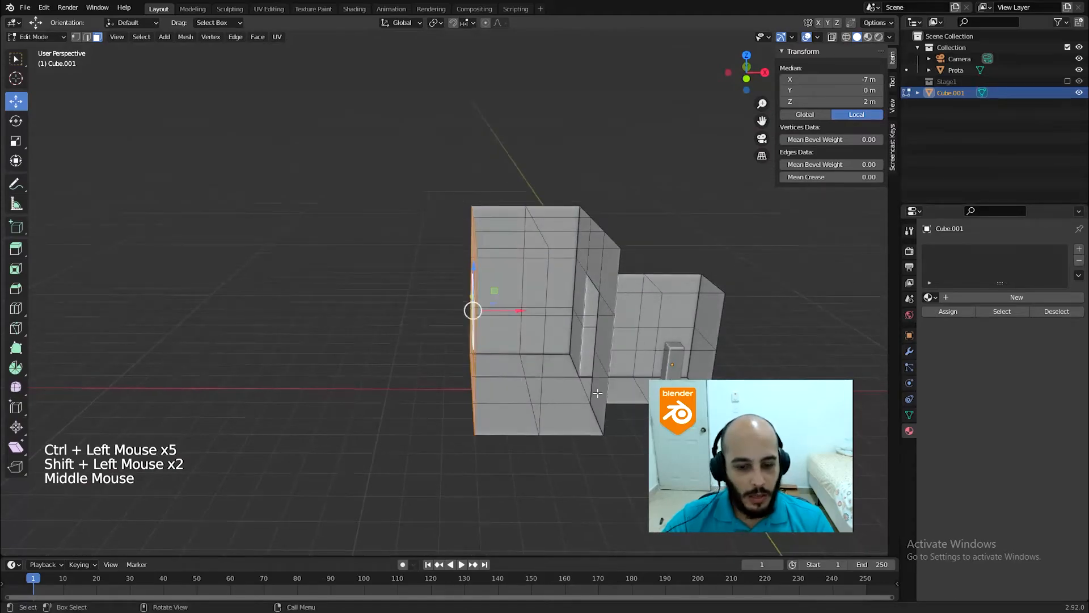
pyautogui.press('e')
pyautogui.click(557, 373)
# Extrude the two stacked middle wall faces on the room's negative Y side 2 m outward and move them back 1 m along Y.
pyautogui.moveTo(557, 373); pyautogui.dragTo(623, 369, button='middle')
pyautogui.keyDown('shift'); pyautogui.click(521, 373); pyautogui.keyUp('shift')
pyautogui.press('e')
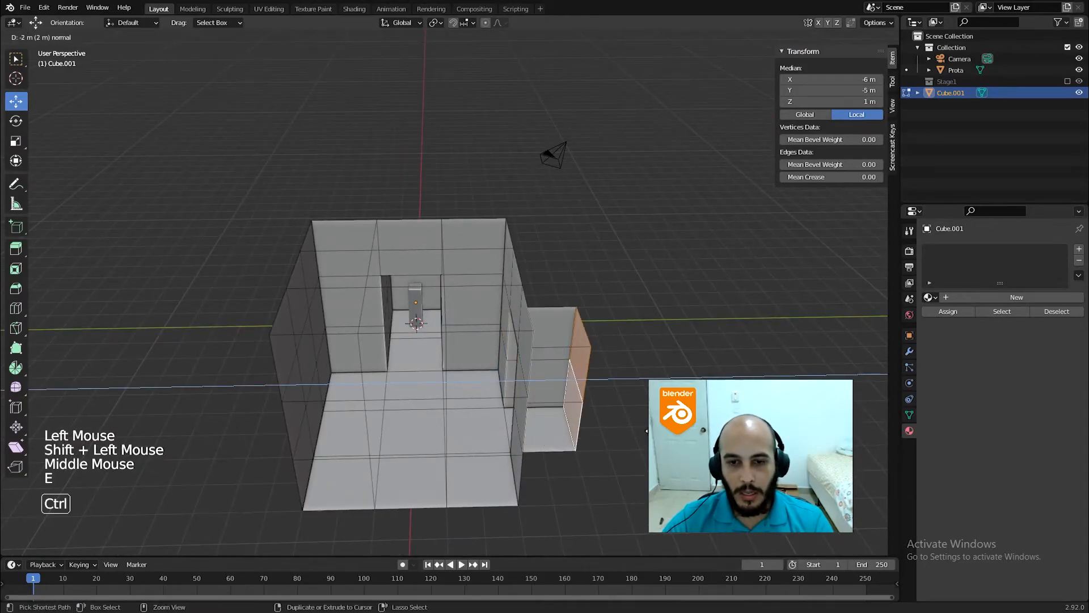
pyautogui.click(598, 412)
pyautogui.moveTo(599, 412); pyautogui.dragTo(598, 412, button='middle')
pyautogui.moveTo(547, 394)
pyautogui.mouseDown()
pyautogui.moveTo(476, 378)
pyautogui.moveTo(534, 407)
pyautogui.mouseUp()
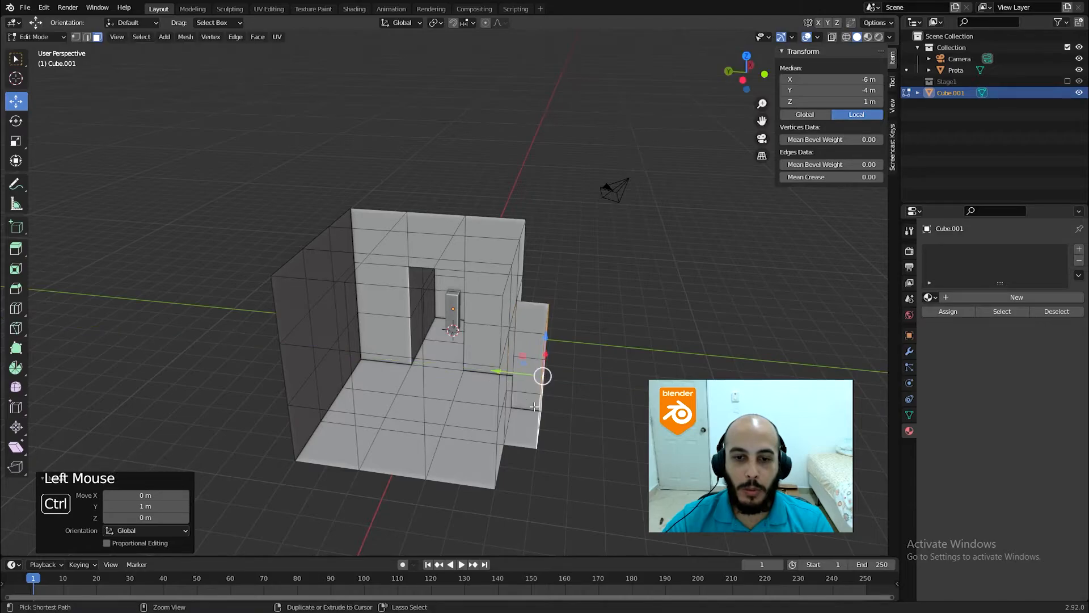
# Extrude the new passage's two end faces along negative Y by 2 m, twice in succession.
pyautogui.moveTo(518, 418); pyautogui.dragTo(557, 423, button='middle')
pyautogui.press('e')
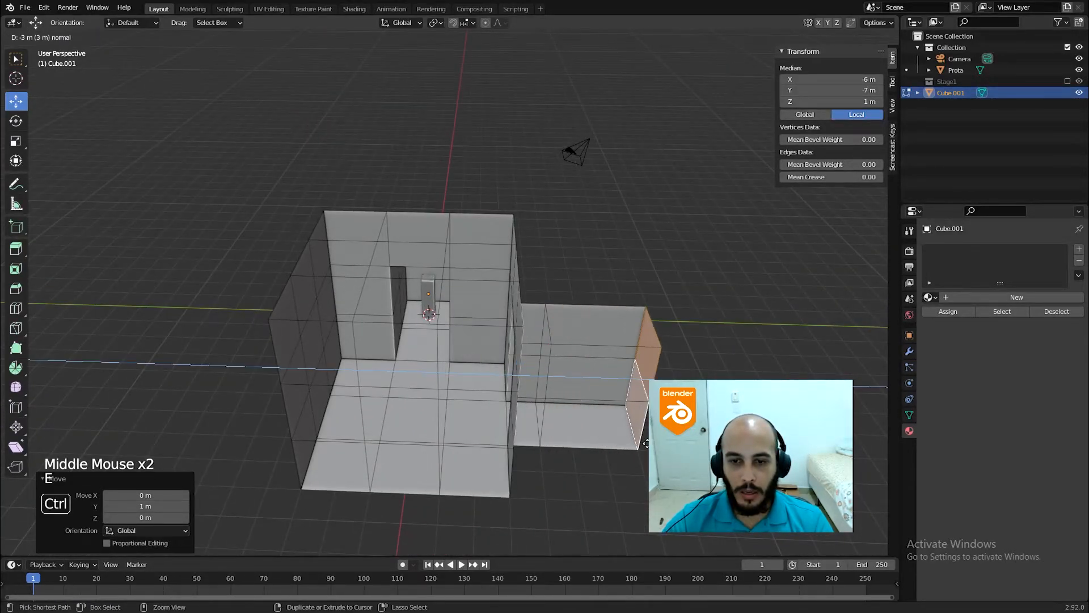
pyautogui.click(646, 442)
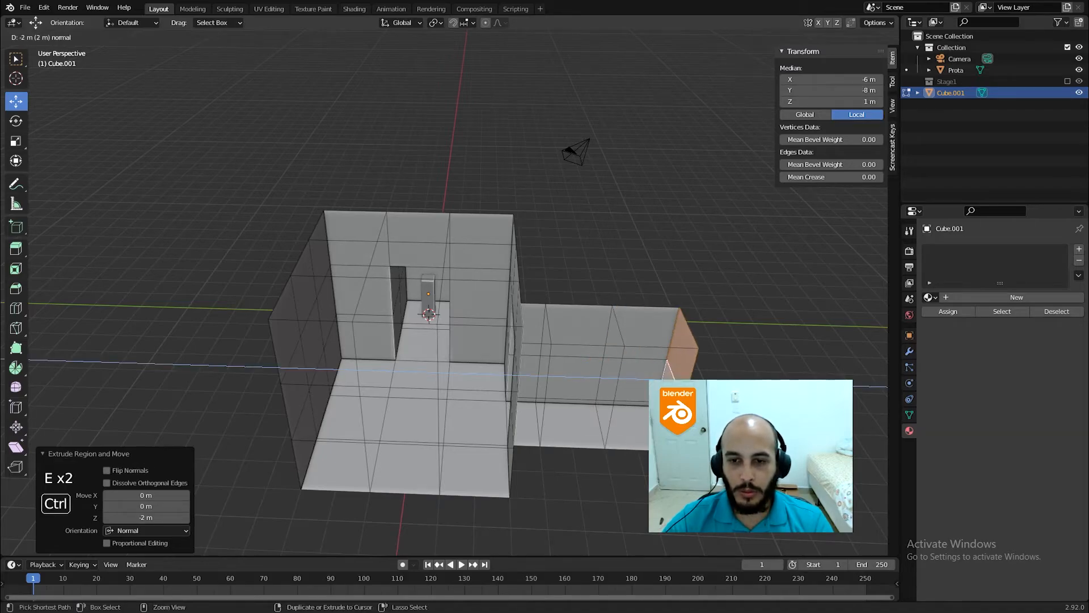
pyautogui.click(652, 445)
# Select the four wall faces on the new side section's positive X side and extrude them 2 m outward.
pyautogui.keyDown('shift'); pyautogui.click(591, 414); pyautogui.keyUp('shift')
pyautogui.keyDown('shift'); pyautogui.click(591, 414); pyautogui.keyUp('shift')
pyautogui.moveTo(840, 414); pyautogui.dragTo(700, 391, button='middle')
pyautogui.keyDown('shift'); pyautogui.moveTo(700, 391); pyautogui.dragTo(488, 352, button='middle'); pyautogui.keyUp('shift')
pyautogui.click(478, 329)
pyautogui.keyDown('shift'); pyautogui.click(476, 388); pyautogui.keyUp('shift')
pyautogui.keyDown('shift'); pyautogui.click(444, 418); pyautogui.keyUp('shift')
pyautogui.keyDown('shift'); pyautogui.click(444, 356); pyautogui.keyUp('shift')
pyautogui.press('e')
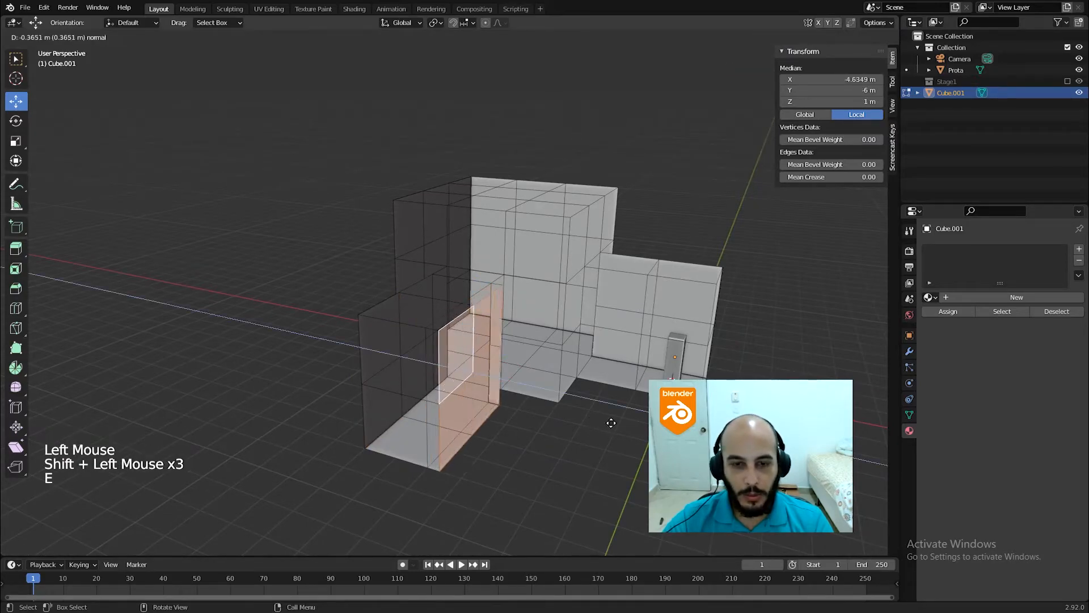
pyautogui.click(517, 384)
# Select the side section's four opposite wall faces on the negative X side and extrude them 2 m outward.
pyautogui.moveTo(516, 384); pyautogui.dragTo(442, 368, button='middle')
pyautogui.moveTo(479, 400); pyautogui.dragTo(570, 304, button='middle')
pyautogui.click(570, 304)
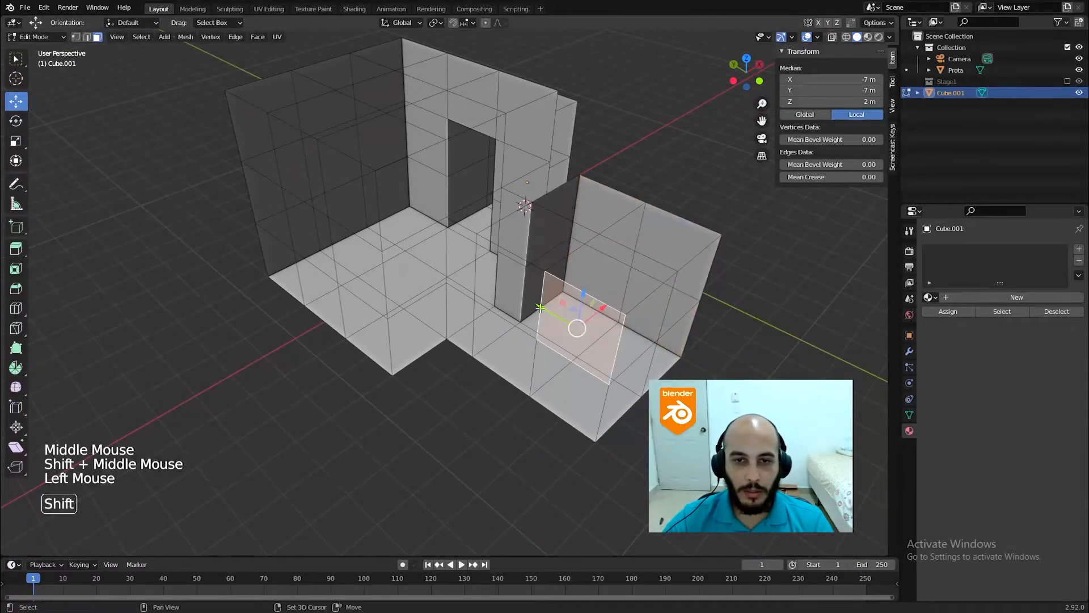
pyautogui.keyDown('shift'); pyautogui.click(540, 295); pyautogui.keyUp('shift')
pyautogui.keyDown('shift'); pyautogui.click(488, 295); pyautogui.keyUp('shift')
pyautogui.keyDown('shift'); pyautogui.click(510, 352); pyautogui.keyUp('shift')
pyautogui.press('e')
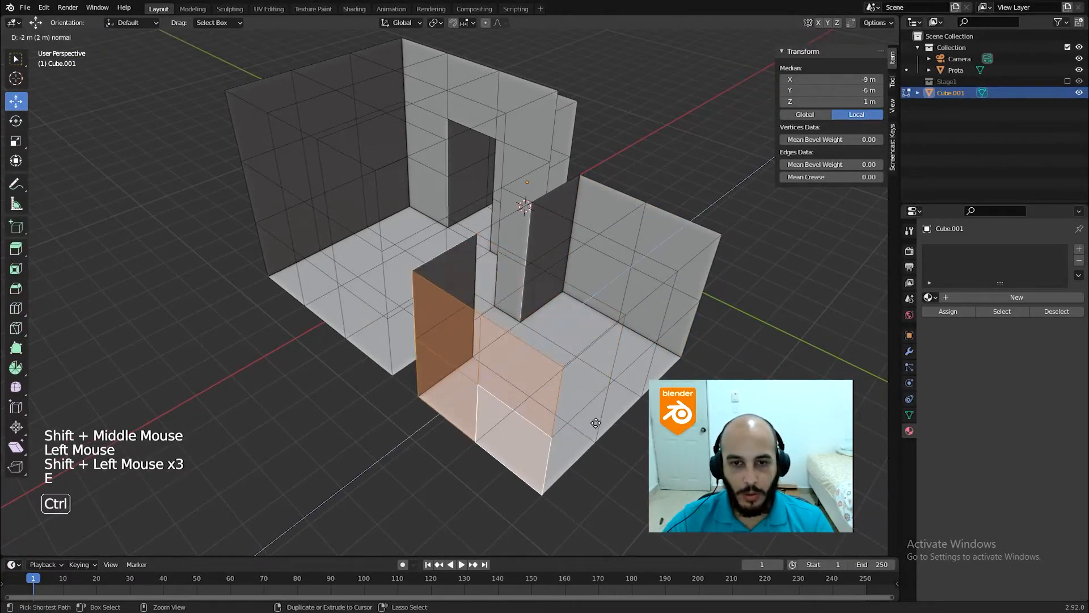
pyautogui.keyDown('ctrl'); pyautogui.click(599, 422); pyautogui.keyUp('ctrl')
# Select all the ceiling faces of the widened side room.
pyautogui.moveTo(634, 408); pyautogui.dragTo(454, 376, button='middle')
pyautogui.scroll(-2, 455, 376)
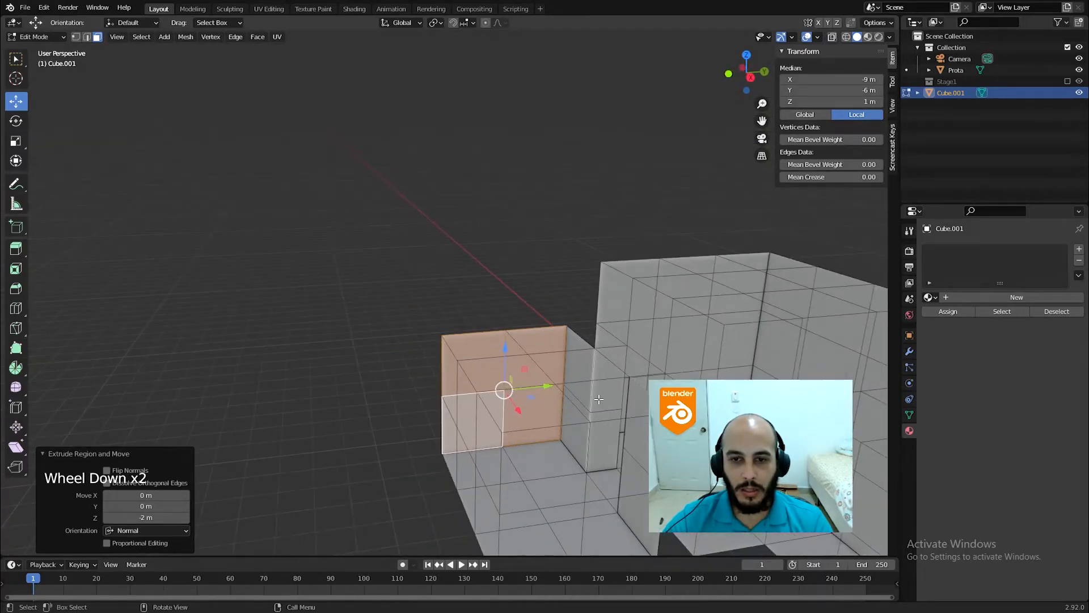
pyautogui.click(584, 391)
pyautogui.keyDown('ctrl'); pyautogui.click(567, 363); pyautogui.keyUp('ctrl')
pyautogui.keyDown('ctrl'); pyautogui.click(503, 365); pyautogui.keyUp('ctrl')
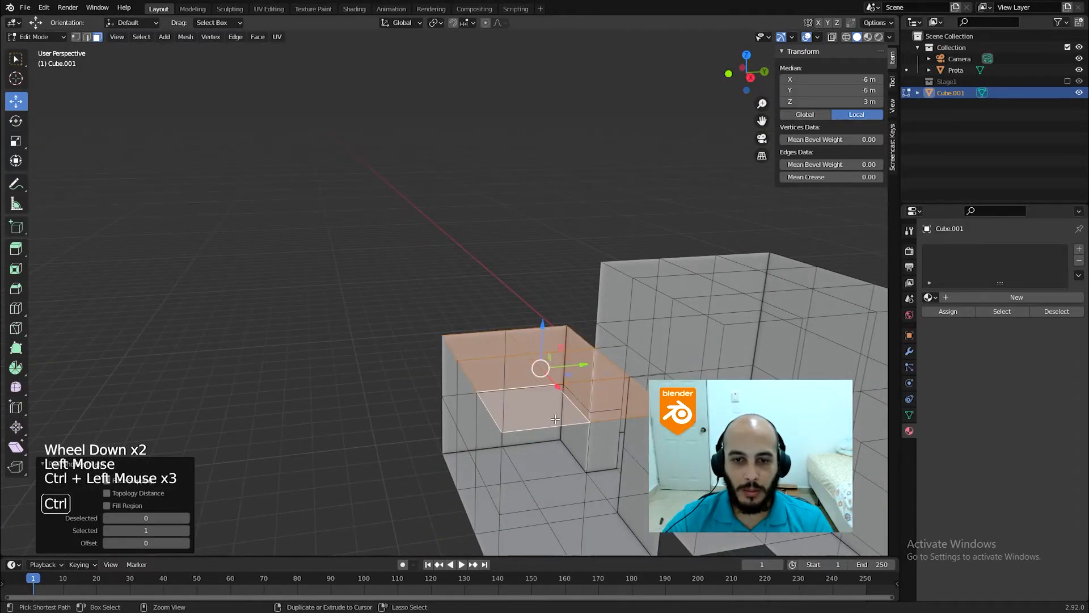
# Try extruding the side room's ceiling faces 2 m upward and undo that extrusion.
pyautogui.press('e')
pyautogui.keyDown('ctrl'); pyautogui.click(653, 335); pyautogui.keyUp('ctrl')
pyautogui.moveTo(652, 335); pyautogui.dragTo(740, 300, button='middle')
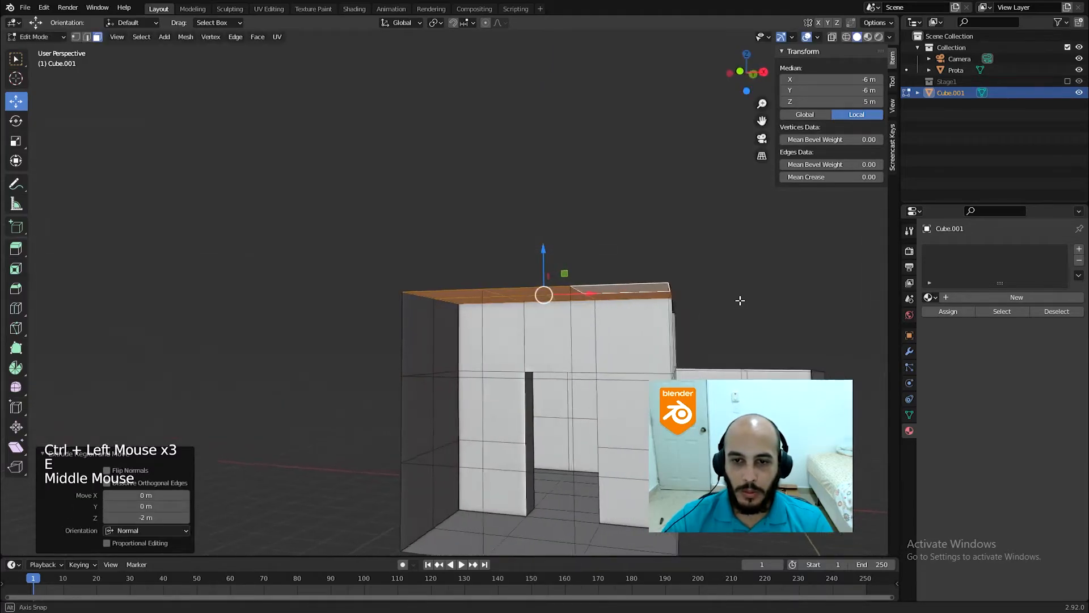
pyautogui.hotkey('ctrl', 'z')
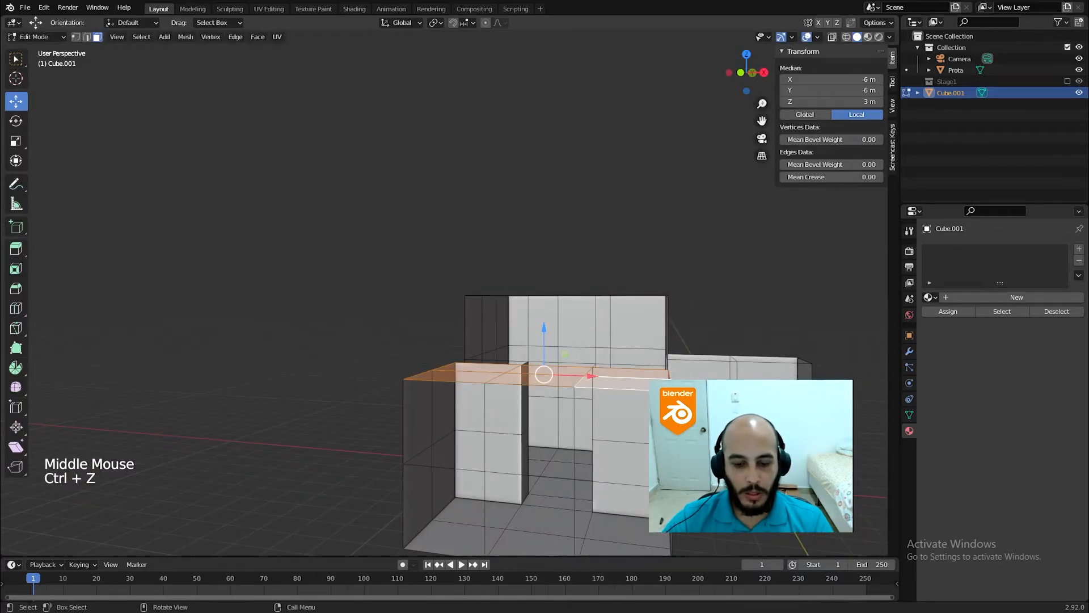
# Extrude the side room's ceiling faces upward, stopping below the main room's ceiling height.
pyautogui.press('e')
pyautogui.keyDown('ctrl'); pyautogui.click(737, 318); pyautogui.keyUp('ctrl')
pyautogui.moveTo(737, 317); pyautogui.dragTo(873, 329, button='middle')
# Select the main room's two stacked middle wall faces on the negative X side and extrude them 2 m outward twice.
pyautogui.click(559, 365)
pyautogui.keyDown('shift'); pyautogui.click(553, 391); pyautogui.keyUp('shift')
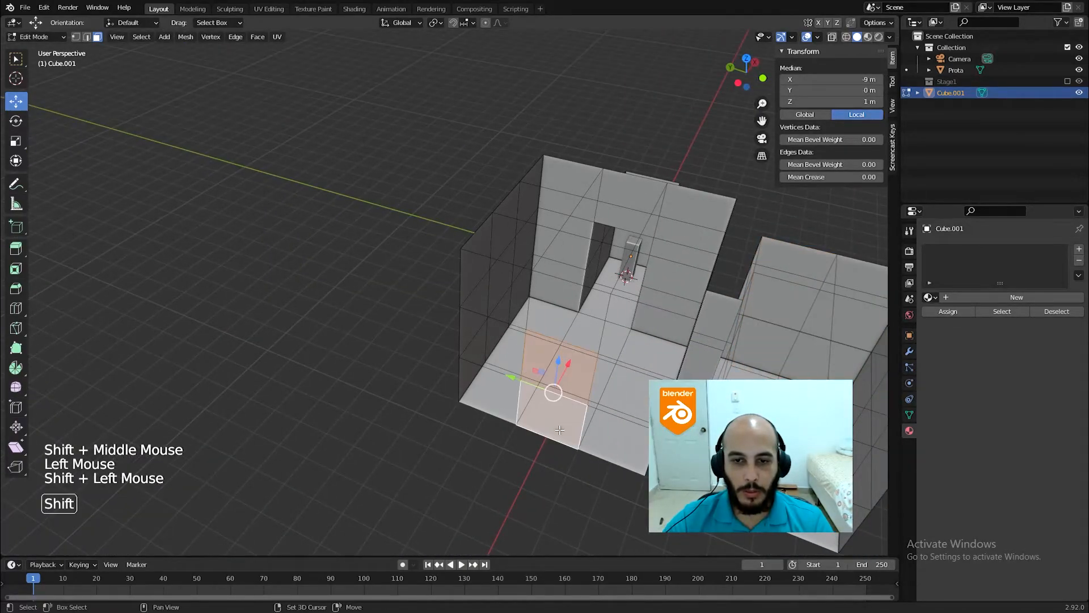
pyautogui.moveTo(553, 391); pyautogui.dragTo(467, 414, button='middle')
pyautogui.press('e')
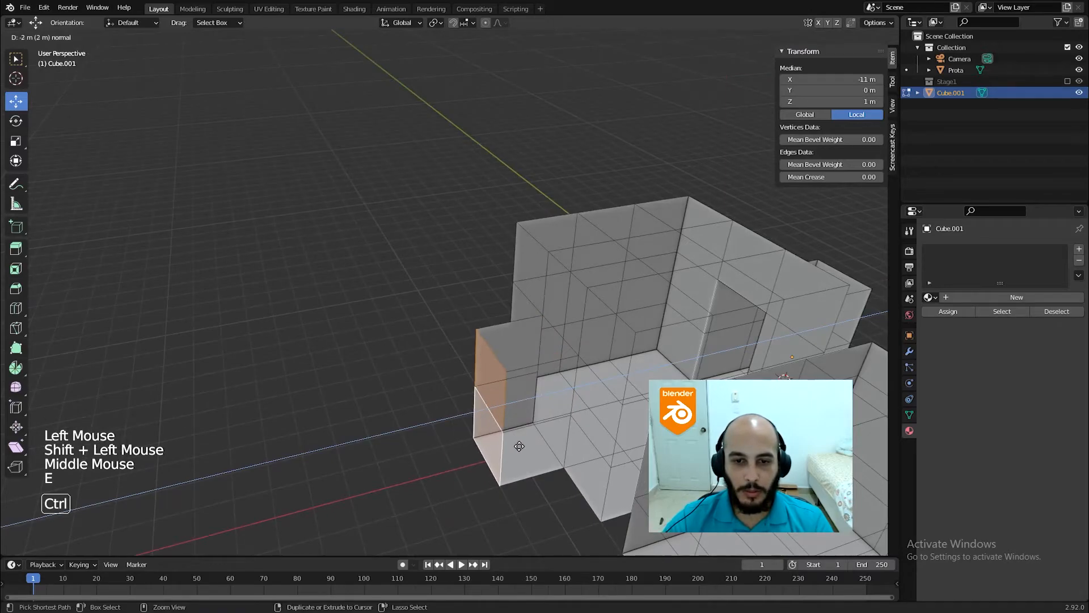
pyautogui.click(489, 422)
pyautogui.press('e')
pyautogui.click(475, 456)
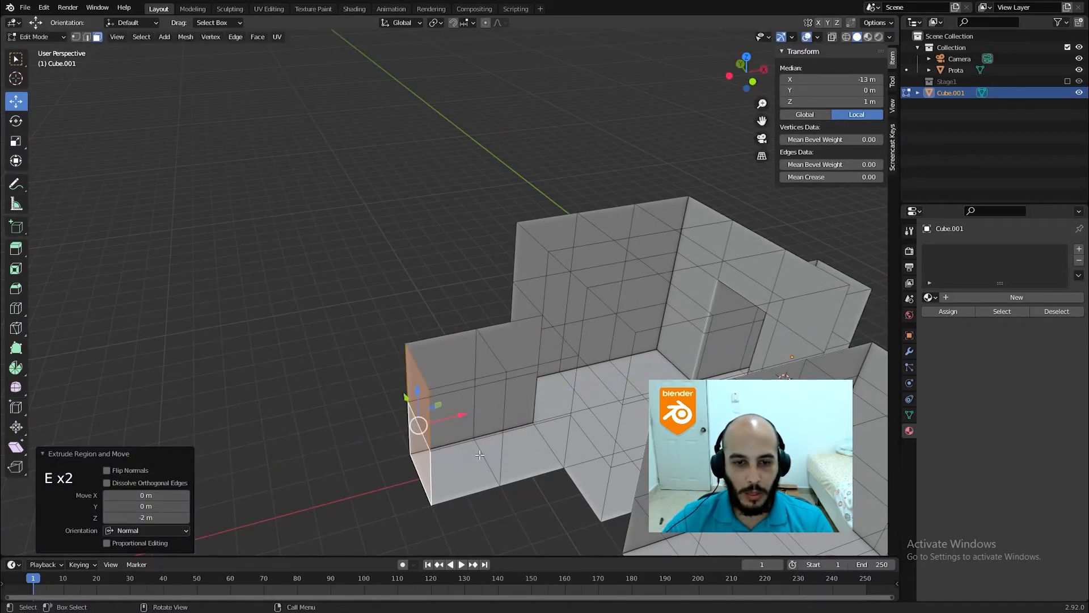
# Lengthen the corridor by extruding its end faces along negative X for three more equal segments.
pyautogui.press('e')
pyautogui.click(416, 450)
pyautogui.keyDown('shift'); pyautogui.moveTo(416, 449); pyautogui.dragTo(593, 404, button='middle'); pyautogui.keyUp('shift')
pyautogui.press('e')
pyautogui.click(493, 425)
pyautogui.press('e')
pyautogui.click(438, 441)
# Select the main room's two stacked wall faces on the positive Y side beside the corridor end and extrude them 1 m outward.
pyautogui.moveTo(439, 441); pyautogui.dragTo(588, 340, button='middle')
pyautogui.click(496, 290)
pyautogui.keyDown('shift'); pyautogui.click(645, 364); pyautogui.keyUp('shift')
pyautogui.press('e')
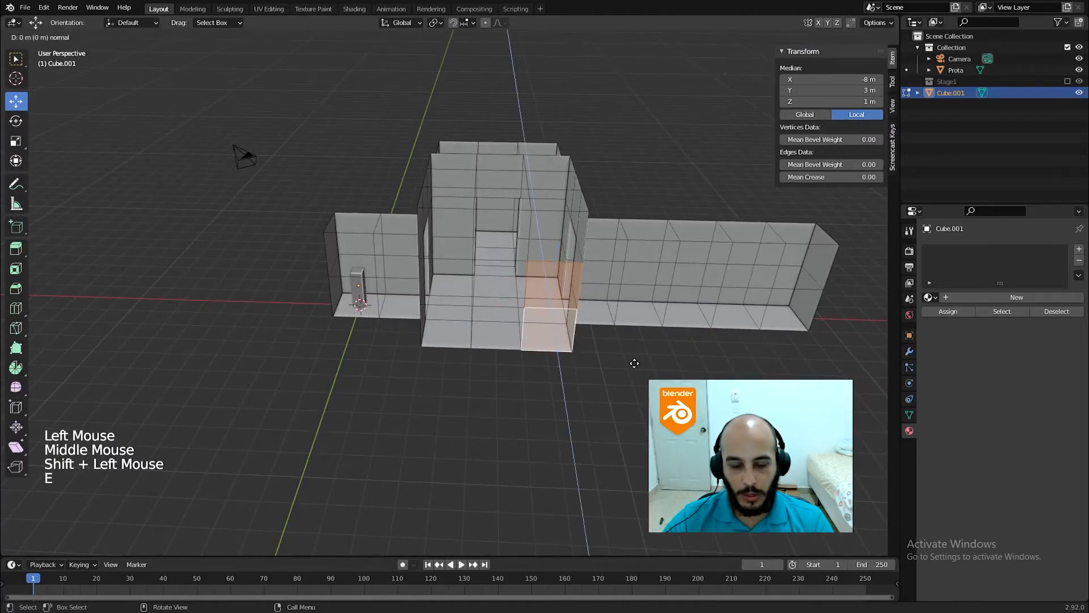
pyautogui.moveTo(624, 386)
pyautogui.mouseDown(button='middle')
pyautogui.moveTo(481, 360)
pyautogui.moveTo(512, 333)
pyautogui.moveTo(563, 373)
pyautogui.moveTo(601, 335)
pyautogui.moveTo(577, 309)
pyautogui.moveTo(579, 394)
pyautogui.moveTo(555, 396)
pyautogui.moveTo(634, 388)
pyautogui.mouseUp(button='middle')
pyautogui.scroll(3, 513, 333)
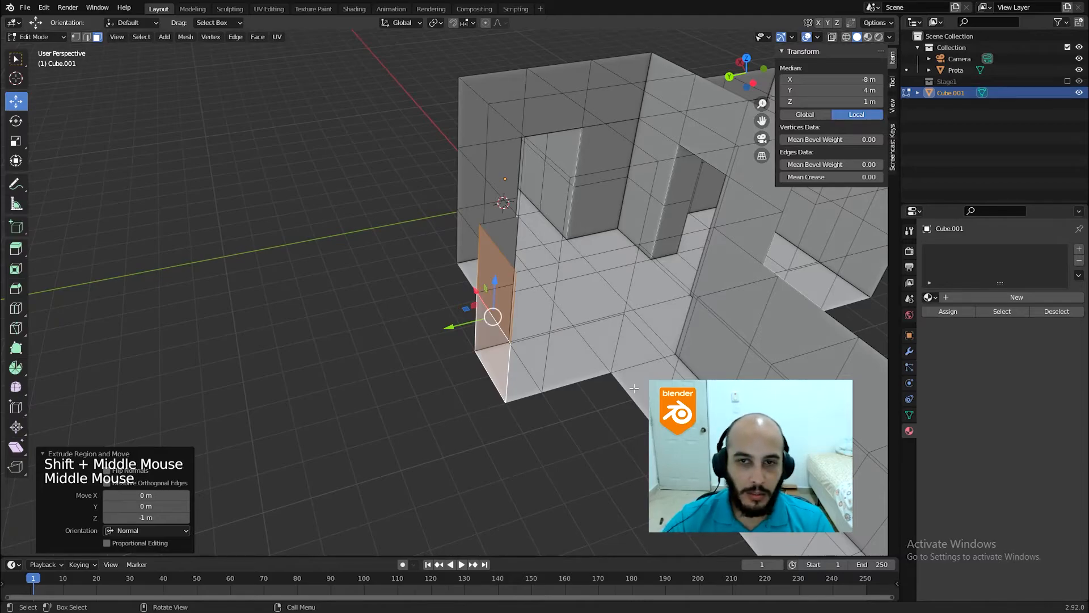
pyautogui.moveTo(633, 388); pyautogui.dragTo(449, 320, button='middle')
pyautogui.scroll(-1, 448, 321)
pyautogui.keyDown('shift'); pyautogui.moveTo(448, 321); pyautogui.dragTo(502, 179, button='middle'); pyautogui.keyUp('shift')
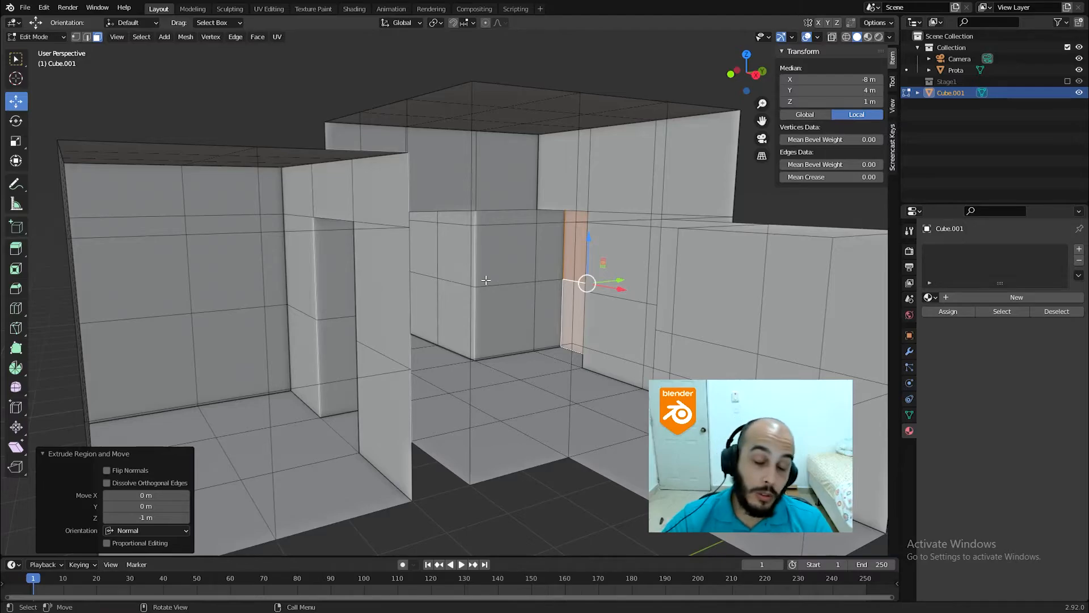
pyautogui.moveTo(522, 240); pyautogui.dragTo(547, 282, button='middle')
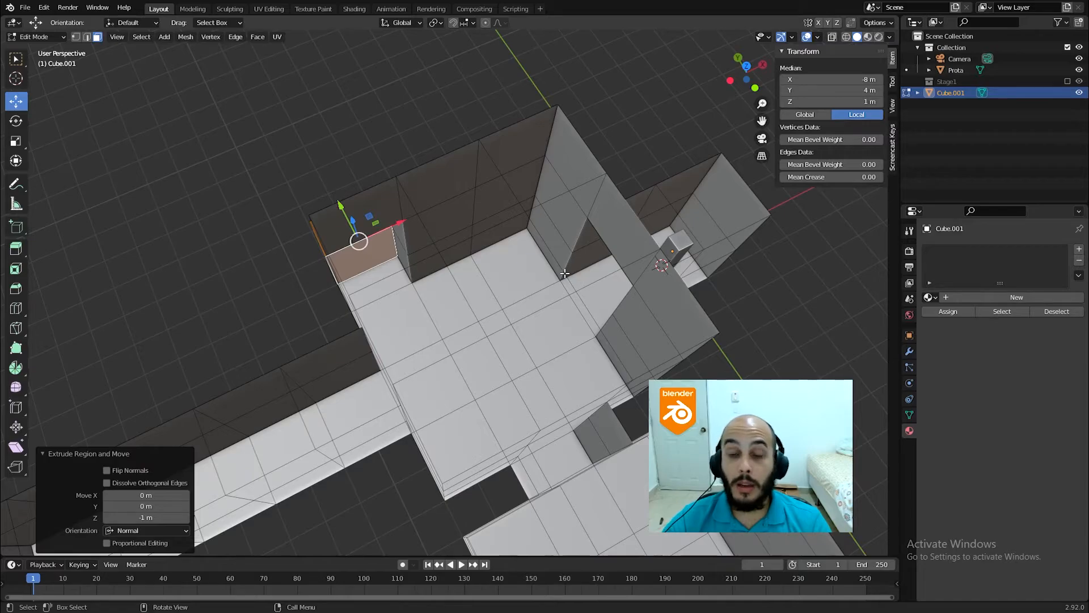
# Bevel the vertical edges at the main room's outer corner on the protagonist's side, 2 m wide with 8 segments.
pyautogui.moveTo(607, 223); pyautogui.dragTo(474, 170, button='middle')
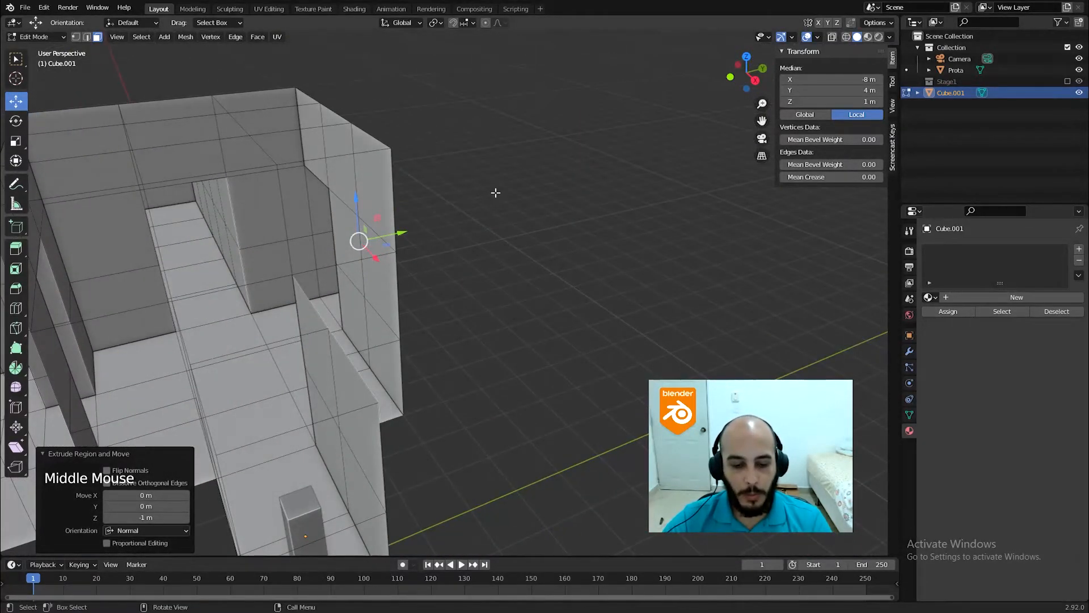
pyautogui.press('2')
pyautogui.keyDown('alt'); pyautogui.click(385, 225); pyautogui.keyUp('alt')
pyautogui.moveTo(494, 256)
pyautogui.mouseDown(button='middle')
pyautogui.moveTo(408, 317)
pyautogui.moveTo(413, 332)
pyautogui.moveTo(423, 318)
pyautogui.moveTo(500, 300)
pyautogui.moveTo(497, 243)
pyautogui.mouseUp(button='middle')
pyautogui.keyDown('alt'); pyautogui.click(498, 246); pyautogui.keyUp('alt')
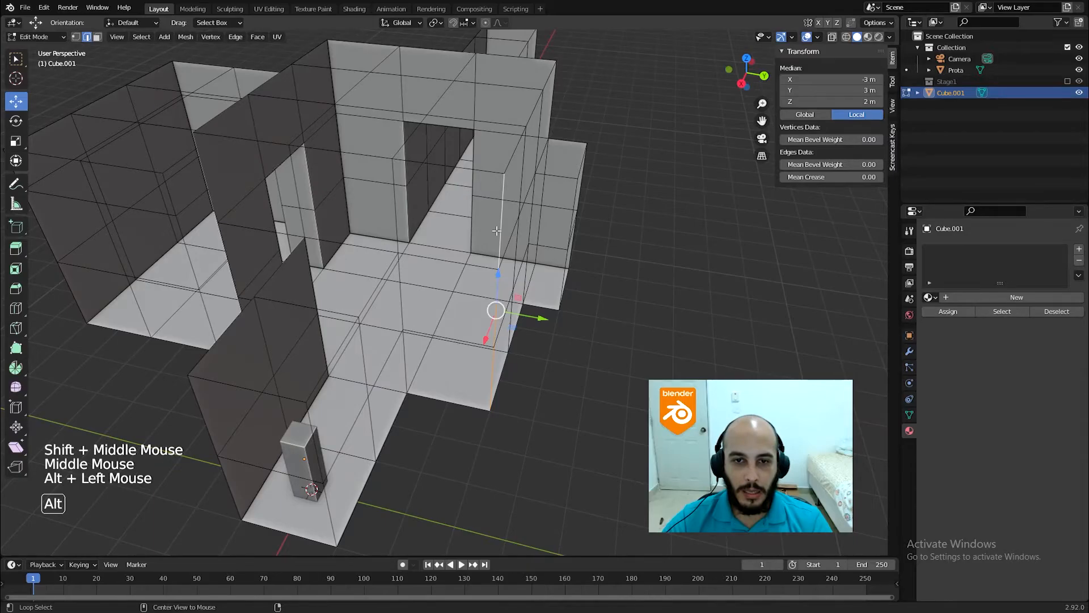
pyautogui.moveTo(590, 419); pyautogui.dragTo(579, 382, button='middle')
pyautogui.hotkey('ctrl', 'b')
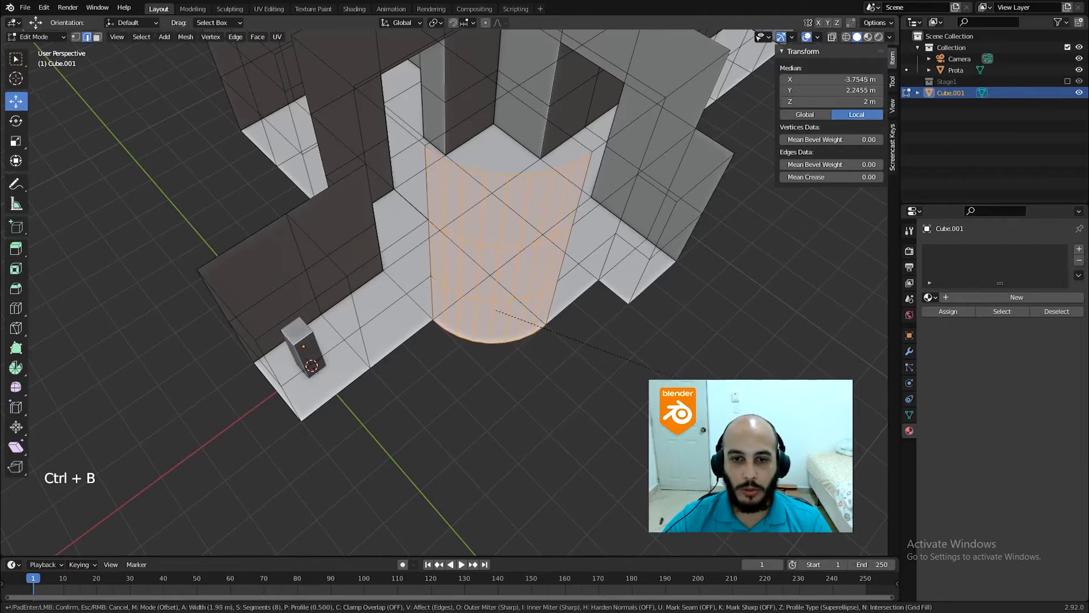
pyautogui.press('shift')
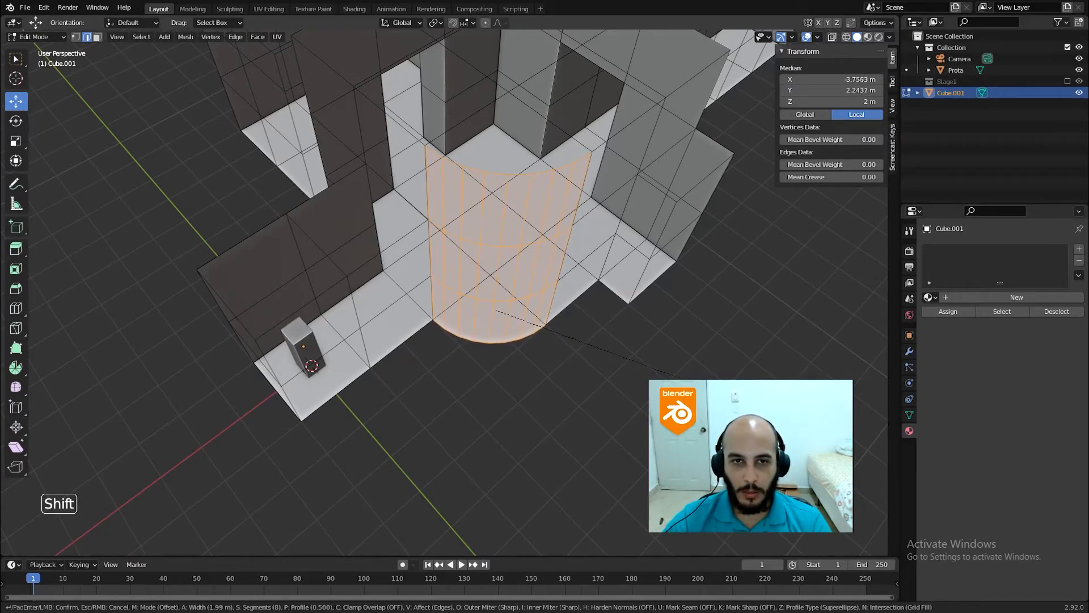
pyautogui.press('shift')
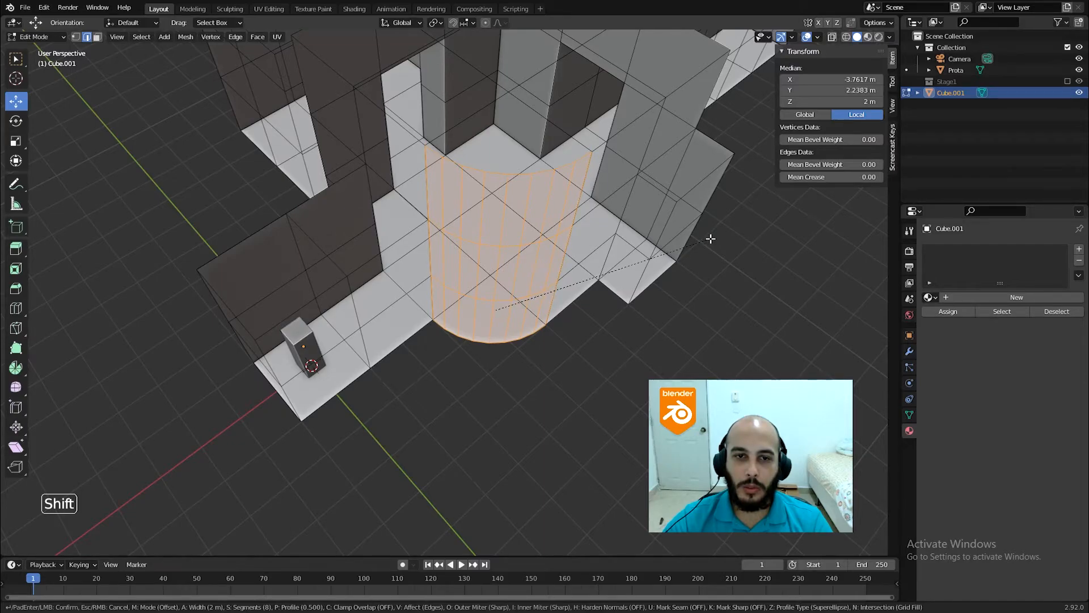
pyautogui.click(710, 239)
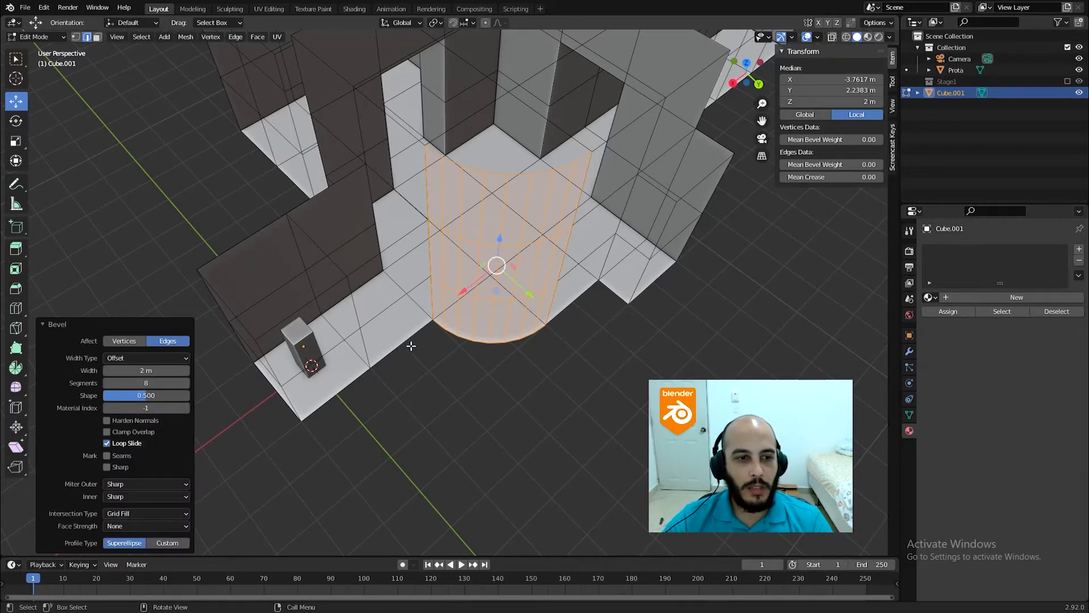
# Set the corner bevel's shape to 0.09 so the rounding curves inward.
pyautogui.click(51, 327)
pyautogui.click(44, 546)
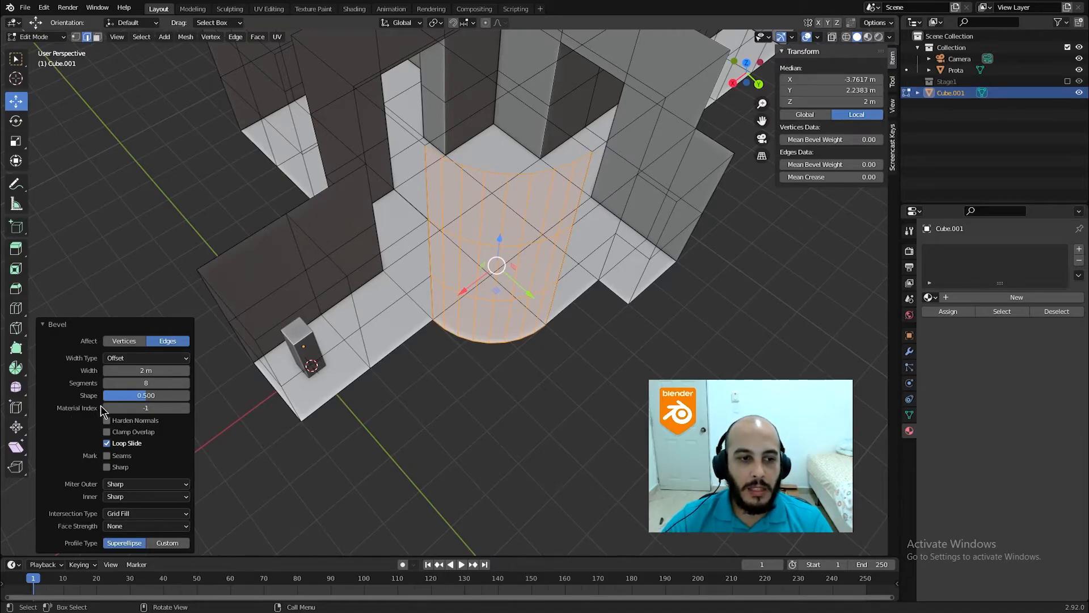
pyautogui.click(164, 396)
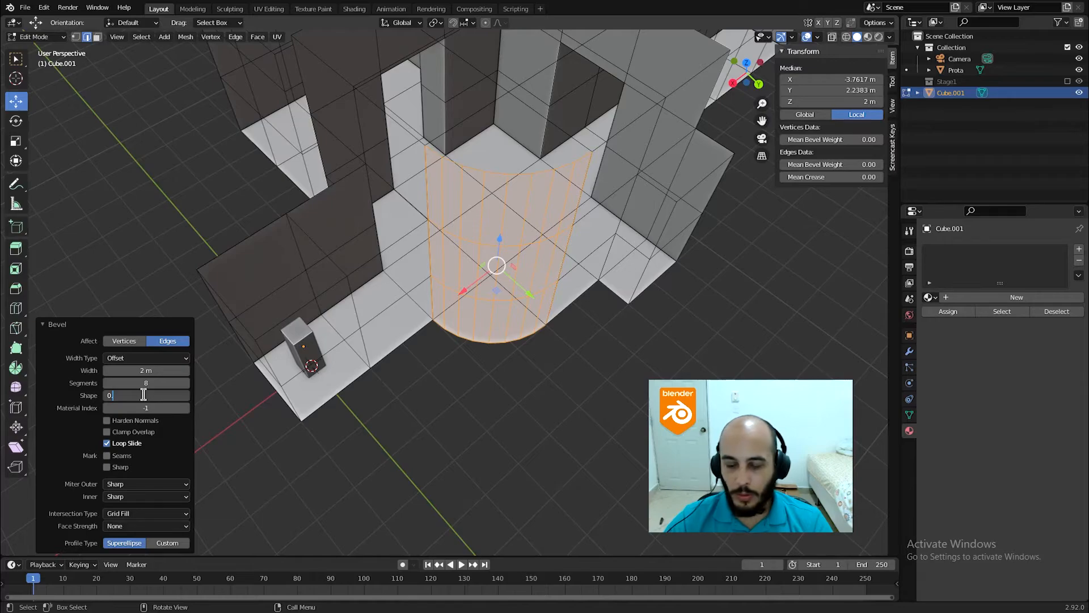
pyautogui.write('0.09')
pyautogui.press('Return')
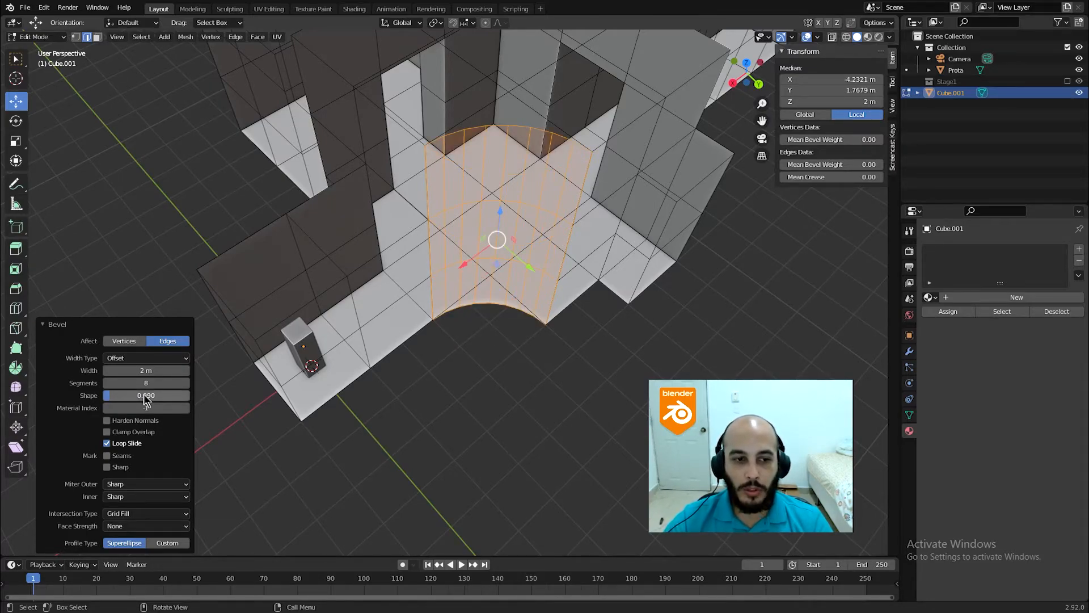
# Select the entire mesh and merge its vertices by distance with a merge distance of 0.001 m.
pyautogui.moveTo(487, 309); pyautogui.dragTo(760, 287, button='middle')
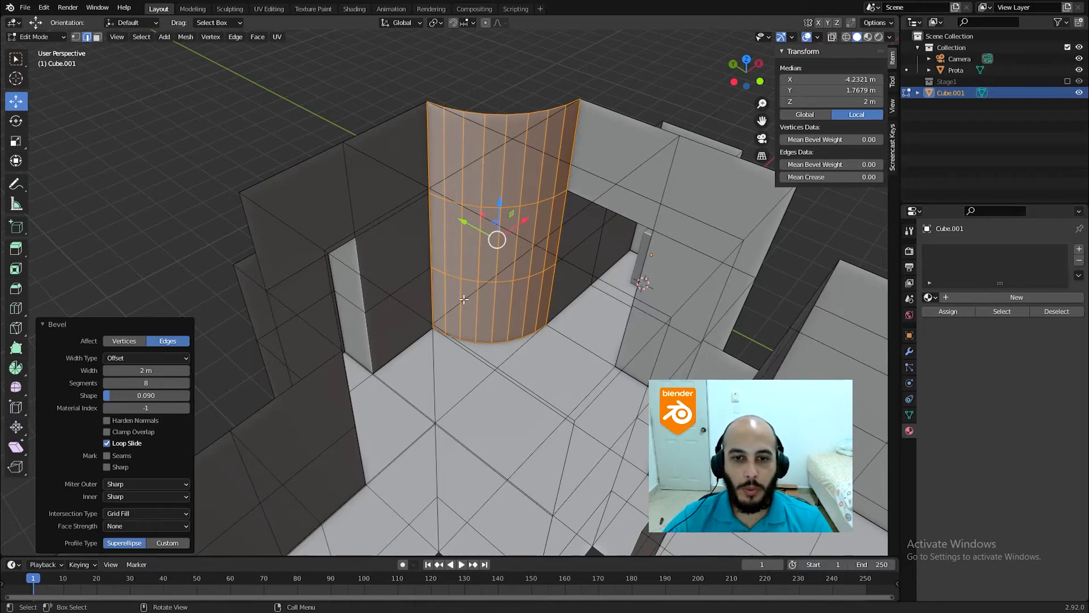
pyautogui.moveTo(484, 304); pyautogui.dragTo(501, 317, button='middle')
pyautogui.moveTo(536, 328); pyautogui.dragTo(510, 312, button='middle')
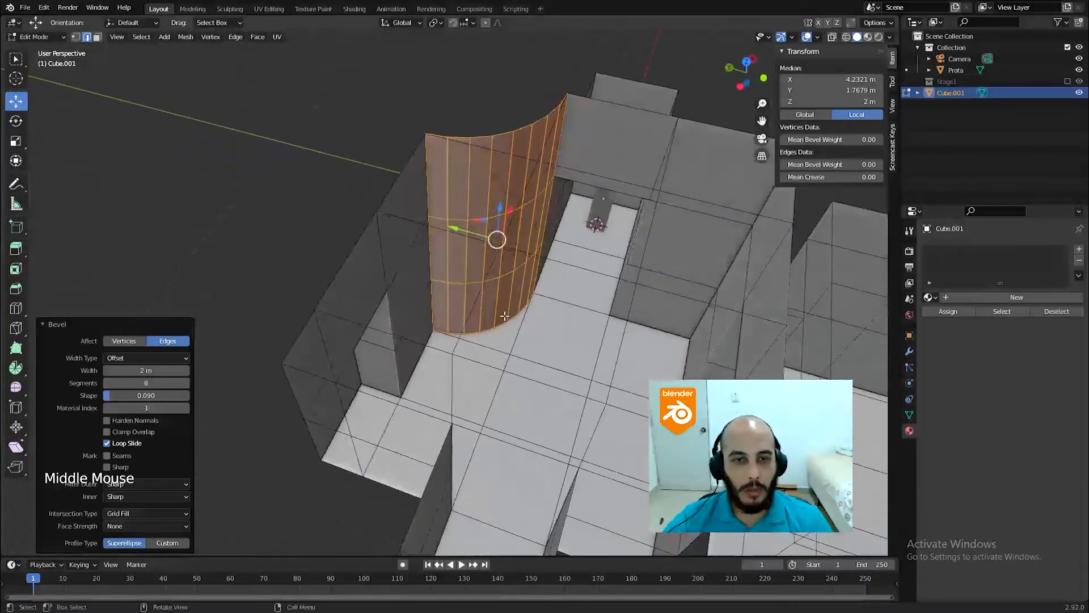
pyautogui.press('a')
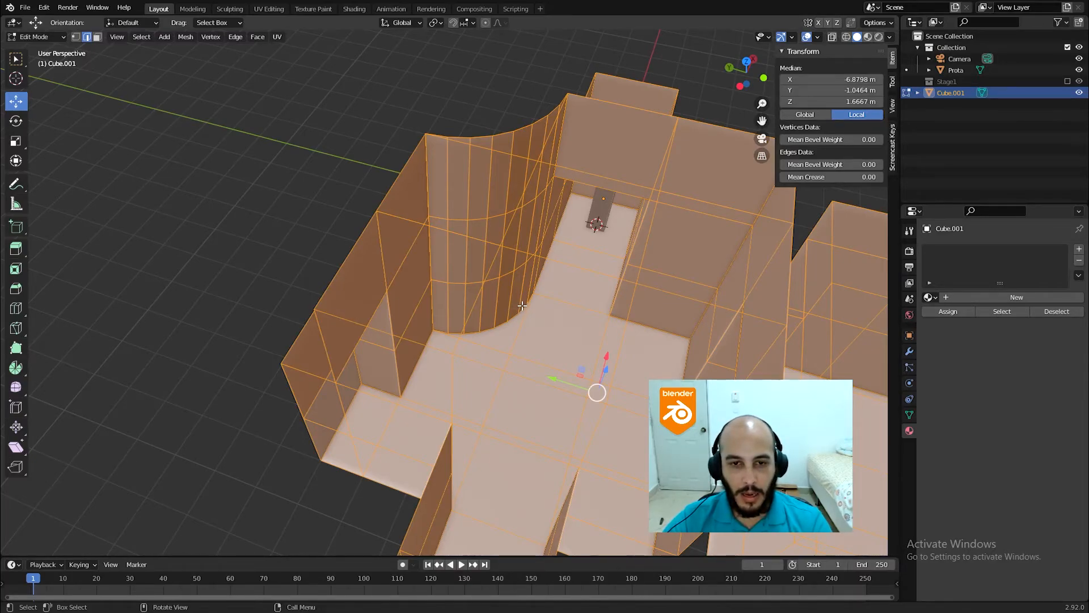
pyautogui.press('m')
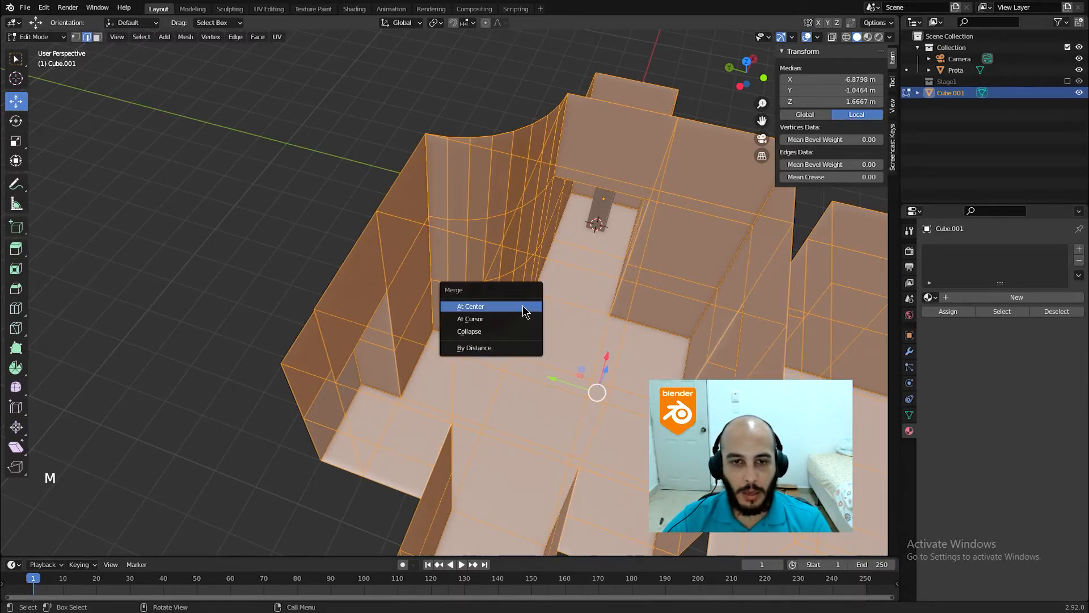
pyautogui.click(483, 348)
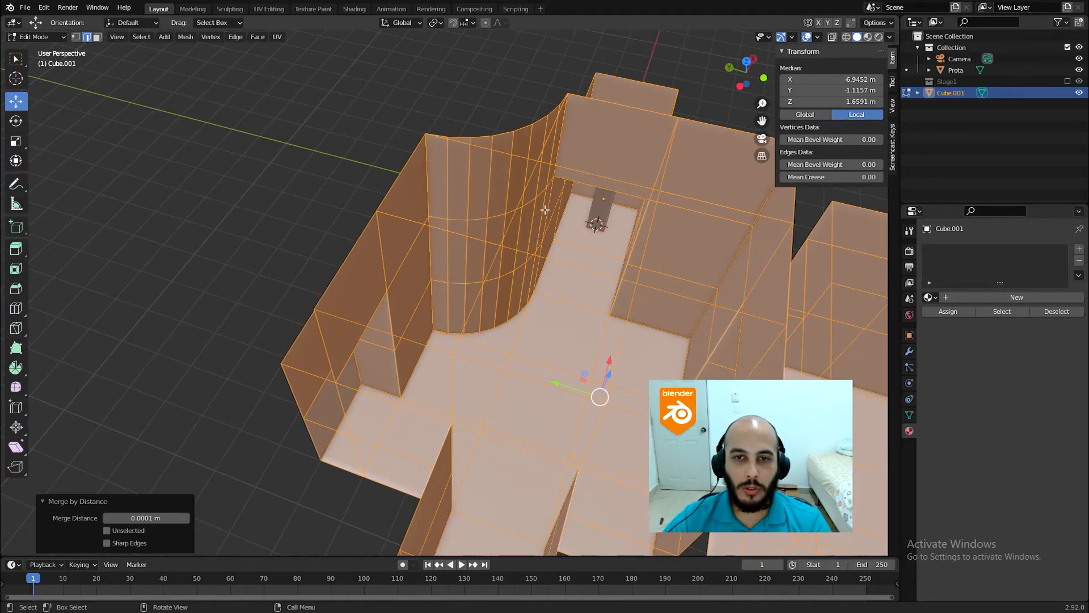
pyautogui.click(133, 516)
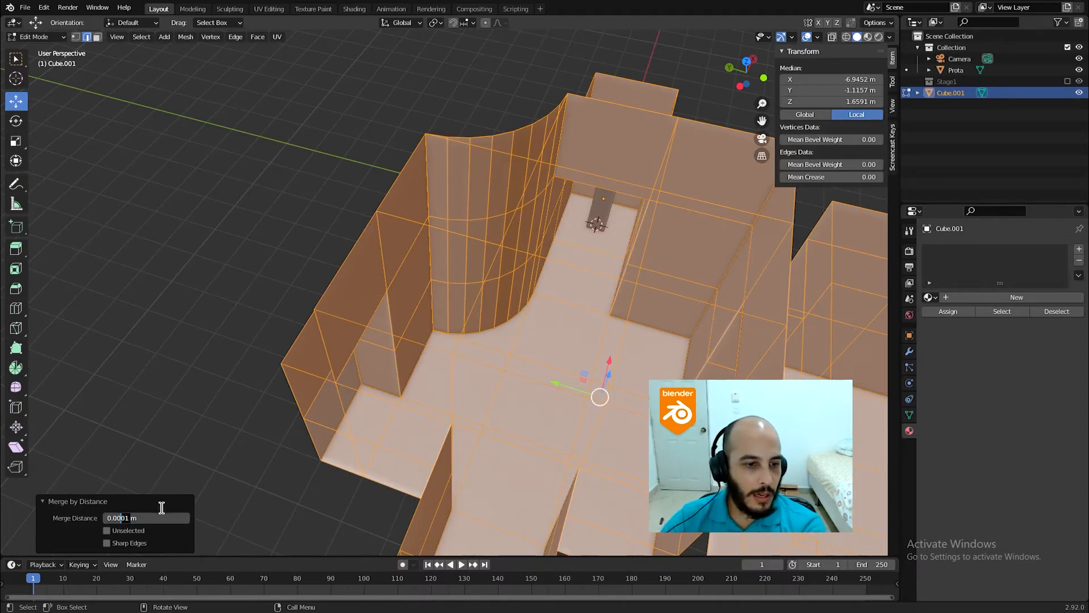
pyautogui.press('Return')
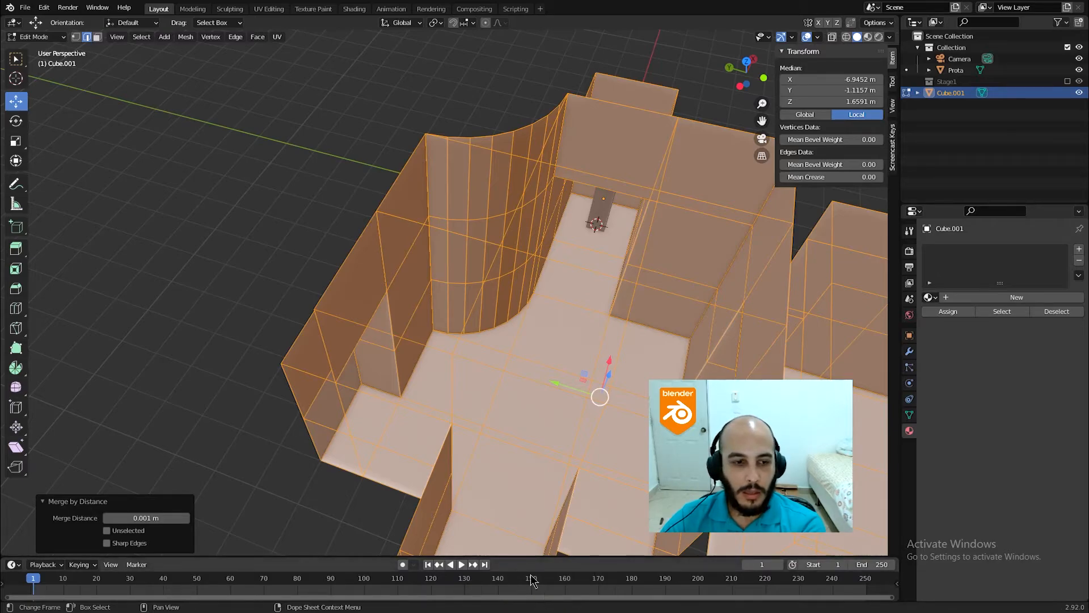
# Switch to vertex selection, select all vertices and merge them by distance at 0.01 m.
pyautogui.moveTo(559, 431); pyautogui.dragTo(418, 434, button='middle')
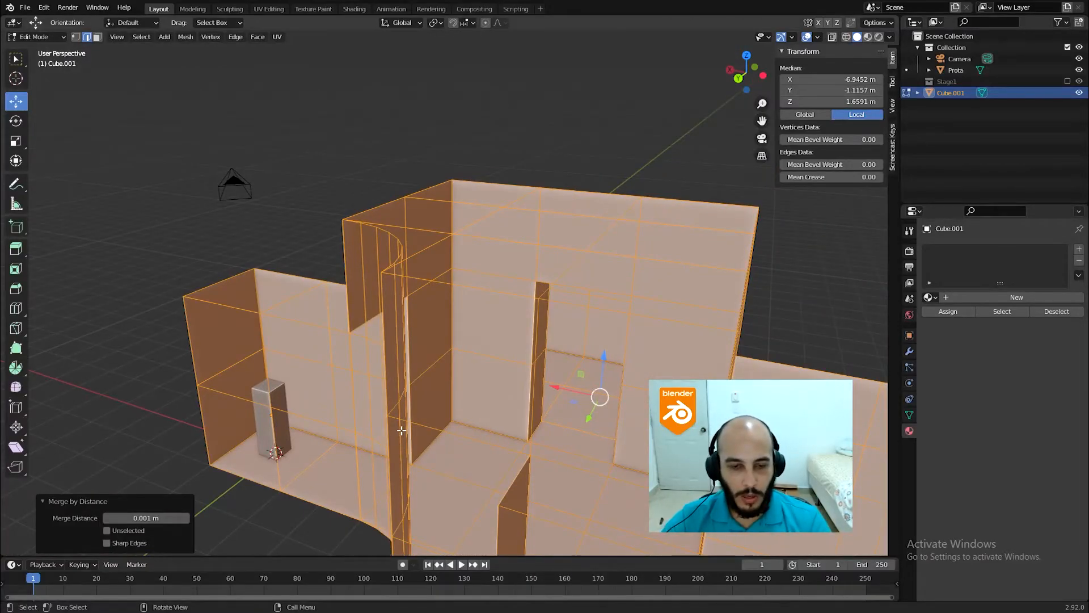
pyautogui.press('1')
pyautogui.click(386, 422)
pyautogui.moveTo(391, 414); pyautogui.dragTo(456, 371, button='middle')
pyautogui.press('a')
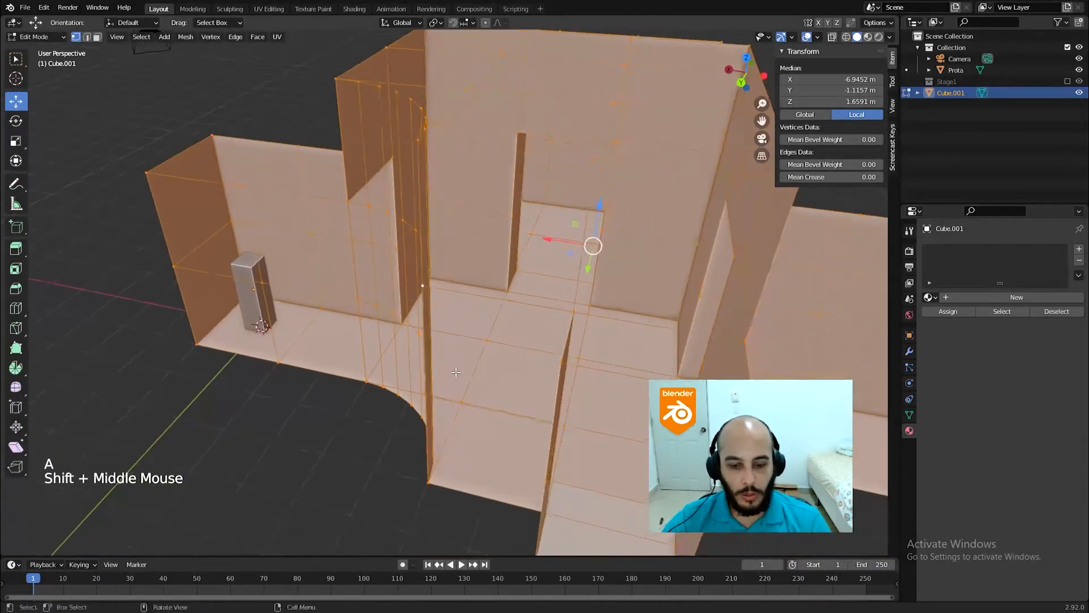
pyautogui.press('m')
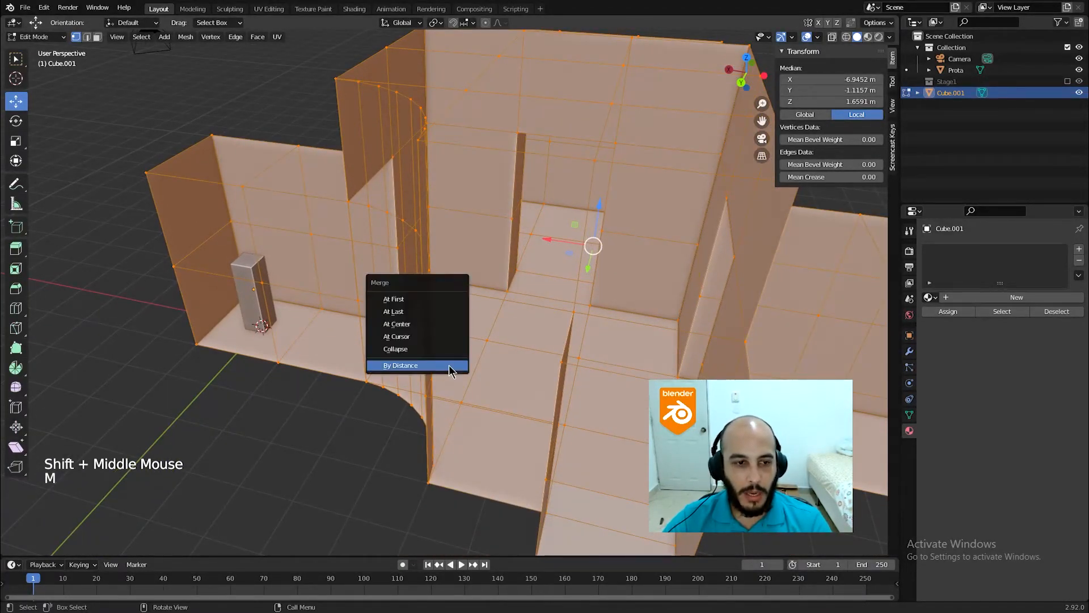
pyautogui.click(448, 365)
pyautogui.click(157, 517)
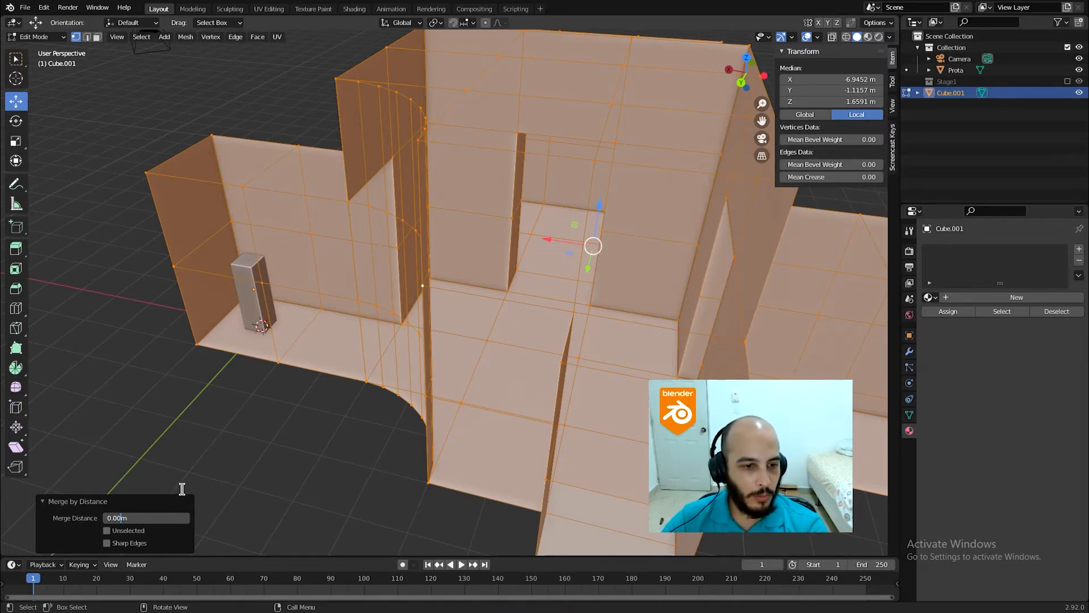
pyautogui.press('BackSpace')
pyautogui.write('1')
pyautogui.press('Return')
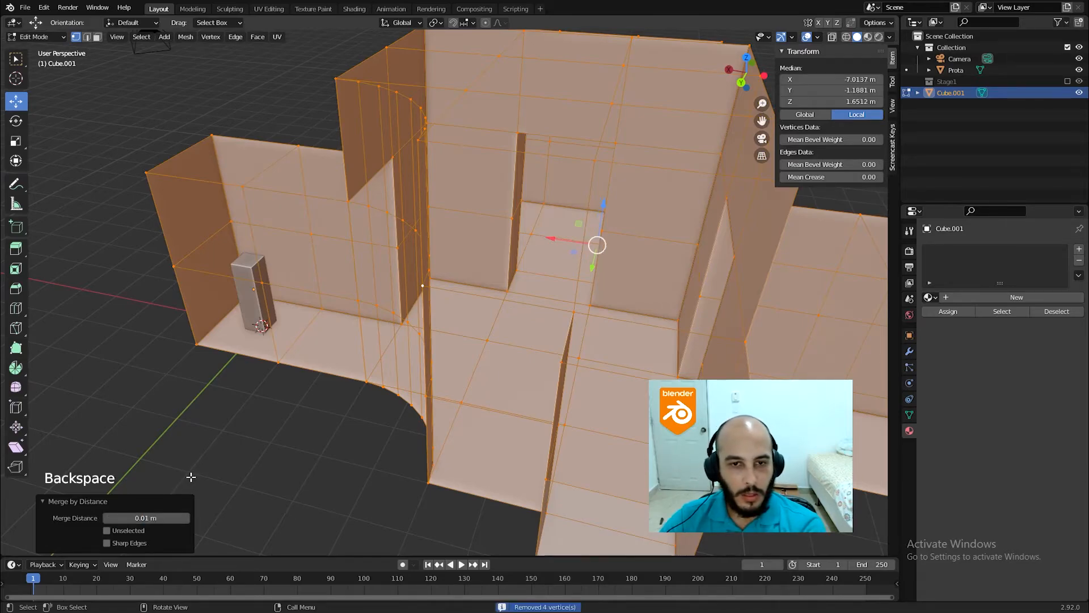
# Try moving a vertex on the curved wall and undo the move.
pyautogui.click(424, 289)
pyautogui.moveTo(420, 284); pyautogui.dragTo(418, 284, button='middle')
pyautogui.moveTo(418, 284); pyautogui.dragTo(407, 294)
pyautogui.hotkey('ctrl', 'z')
# Try merging only the wall vertex at X -3 m, Z 3 m by distance, with the merge distance raised to 9.69 m.
pyautogui.moveTo(406, 294); pyautogui.dragTo(270, 257, button='middle')
pyautogui.click(331, 196)
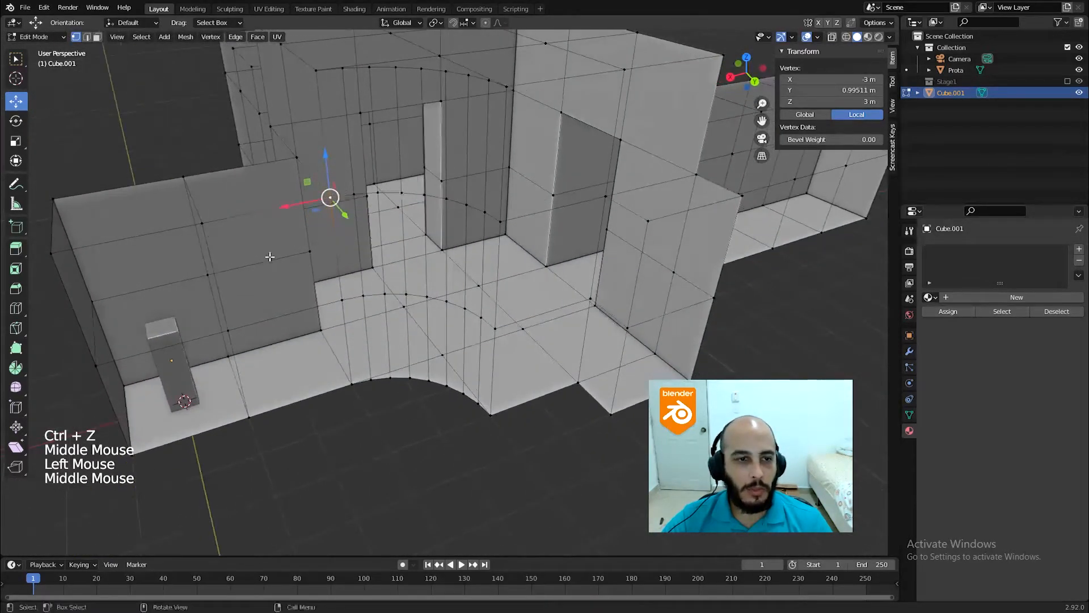
pyautogui.press('m')
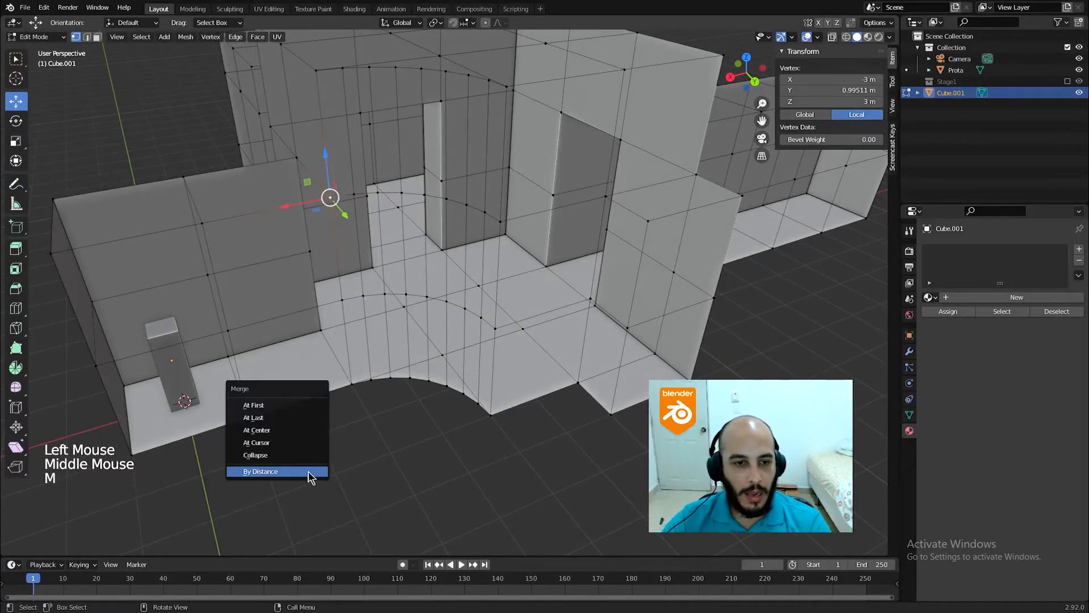
pyautogui.click(302, 477)
pyautogui.moveTo(171, 517)
pyautogui.mouseDown()
pyautogui.moveTo(125, 518)
pyautogui.moveTo(187, 517)
pyautogui.mouseUp()
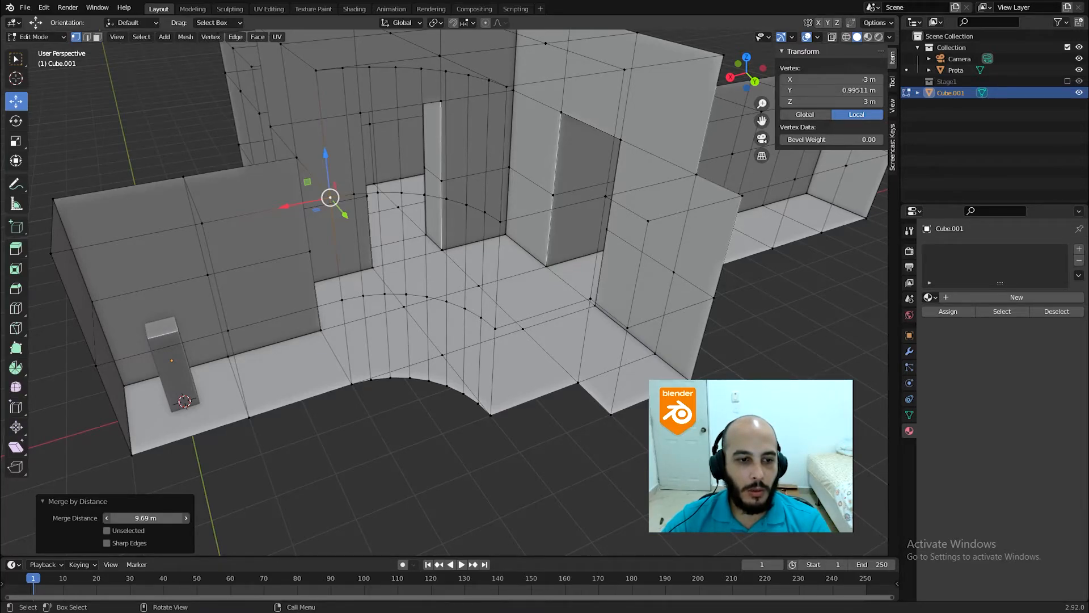
pyautogui.press('a')
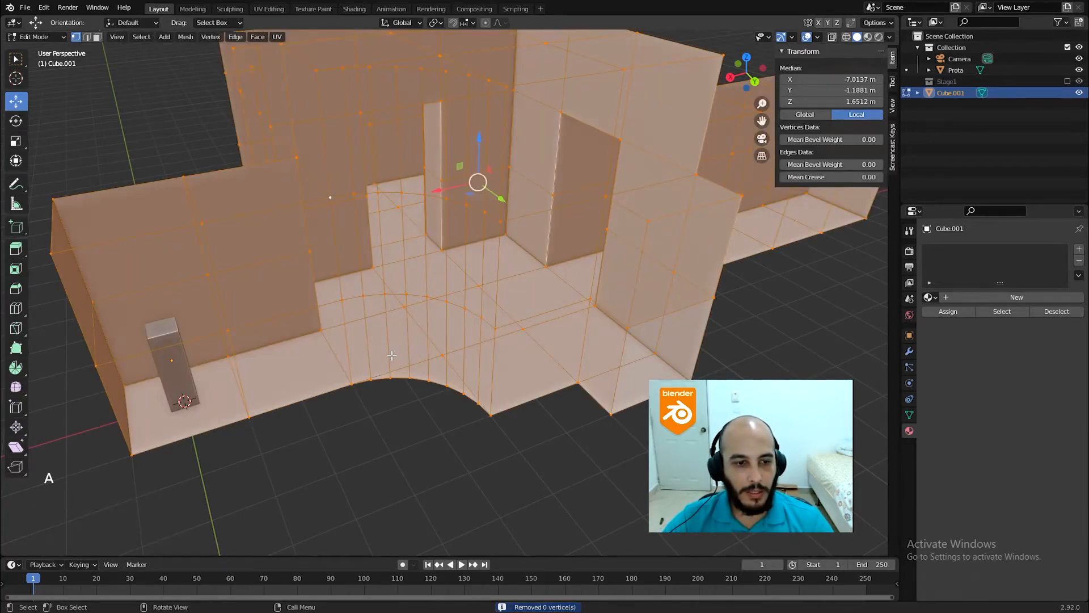
pyautogui.press('ctrl')
pyautogui.hotkey('ctrl', 'z')
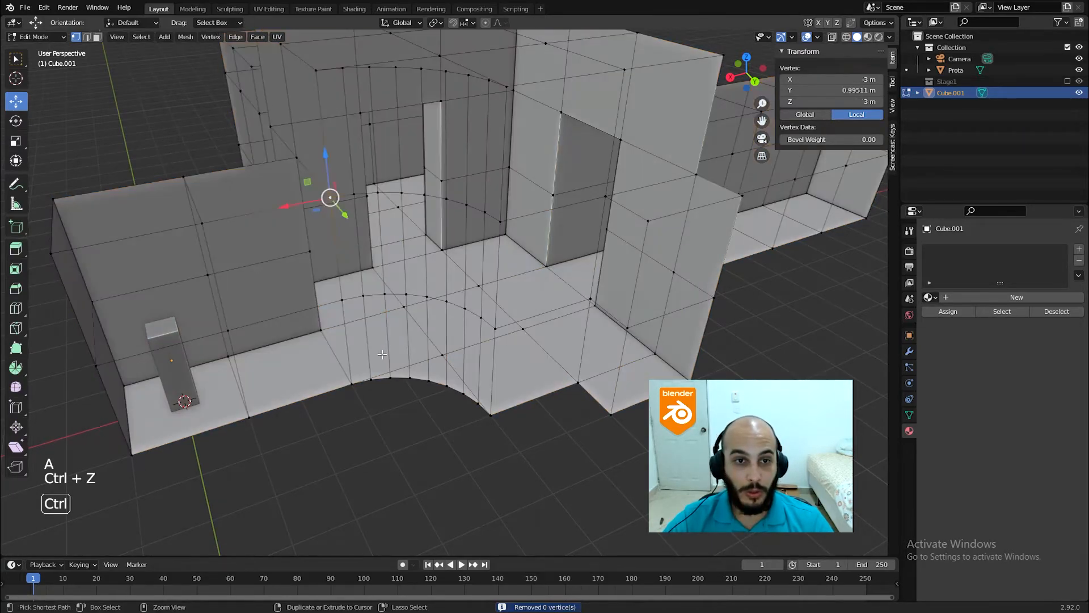
# Select all vertices again and merge them by distance, bringing the merge distance back down to 0.01 m.
pyautogui.press('a')
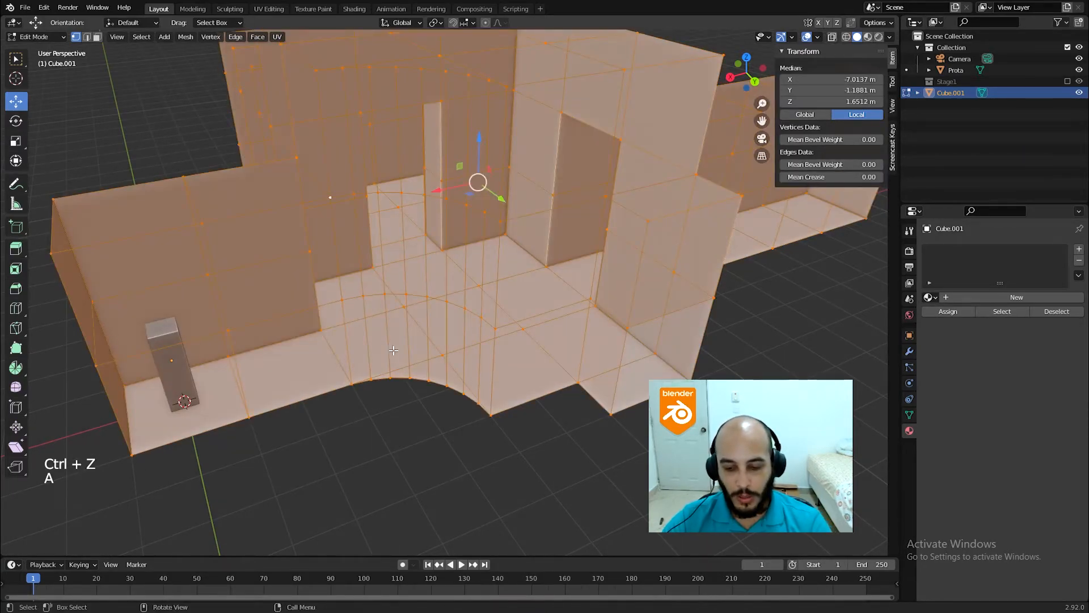
pyautogui.press('m')
pyautogui.click(389, 352)
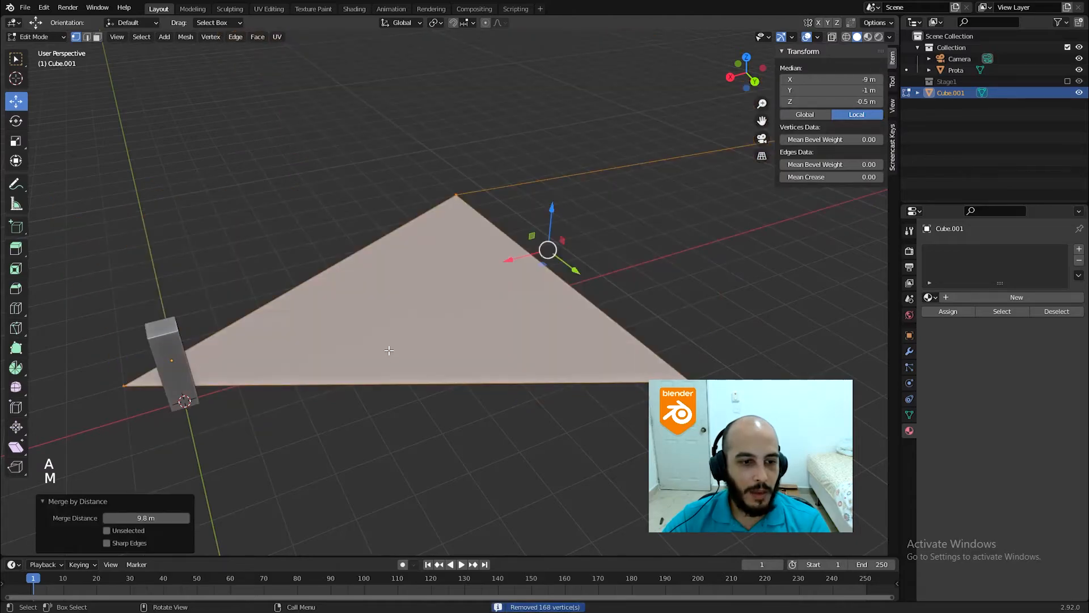
pyautogui.moveTo(146, 518)
pyautogui.mouseDown()
pyautogui.moveTo(2, 517)
pyautogui.moveTo(146, 517)
pyautogui.mouseUp()
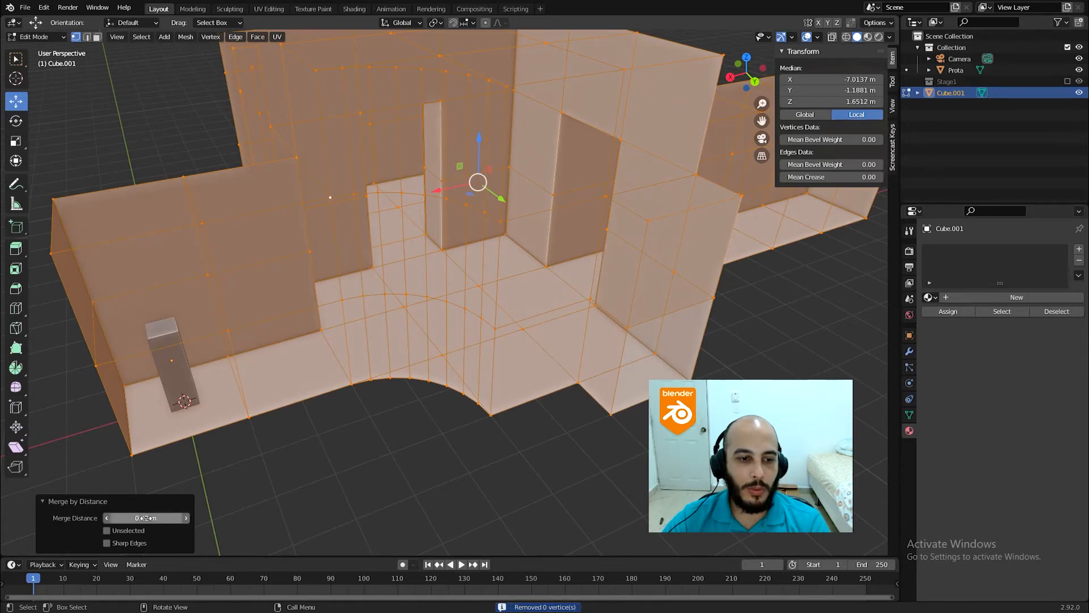
pyautogui.click(152, 518)
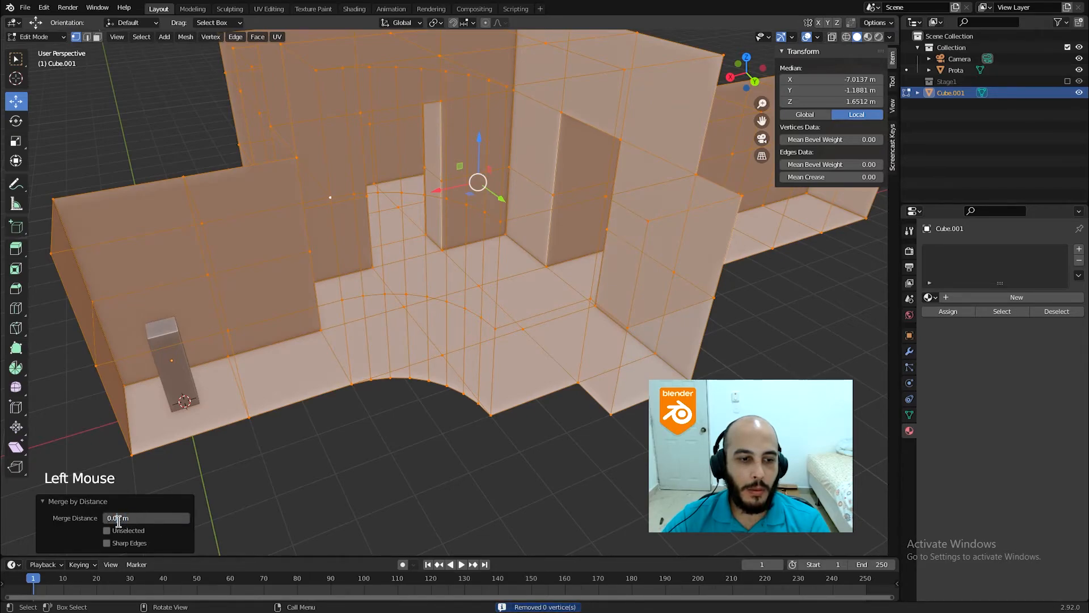
pyautogui.press('Return')
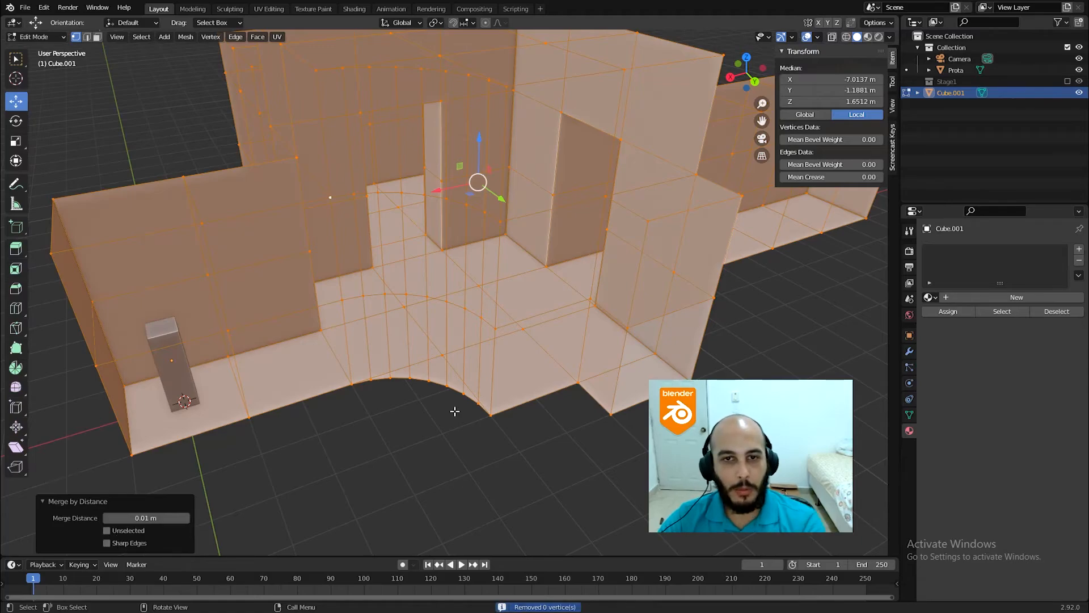
# Examine the room's floor vertices around the foot of the curved corner and the adjoining corridor.
pyautogui.scroll(-5, 567, 392)
pyautogui.moveTo(584, 386); pyautogui.dragTo(612, 390, button='middle')
pyautogui.scroll(3, 602, 392)
pyautogui.moveTo(612, 390); pyautogui.dragTo(389, 384, button='middle')
pyautogui.scroll(3, 418, 301)
pyautogui.scroll(4, 418, 301)
pyautogui.moveTo(418, 302); pyautogui.dragTo(468, 283, button='middle')
pyautogui.click(528, 118)
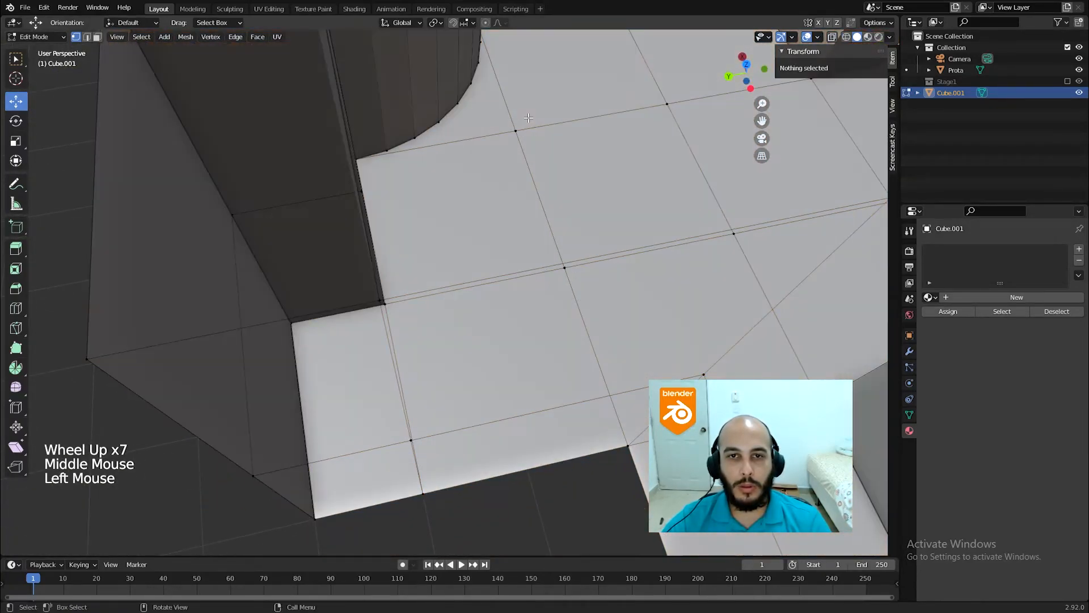
pyautogui.click(513, 130)
pyautogui.scroll(-4, 514, 134)
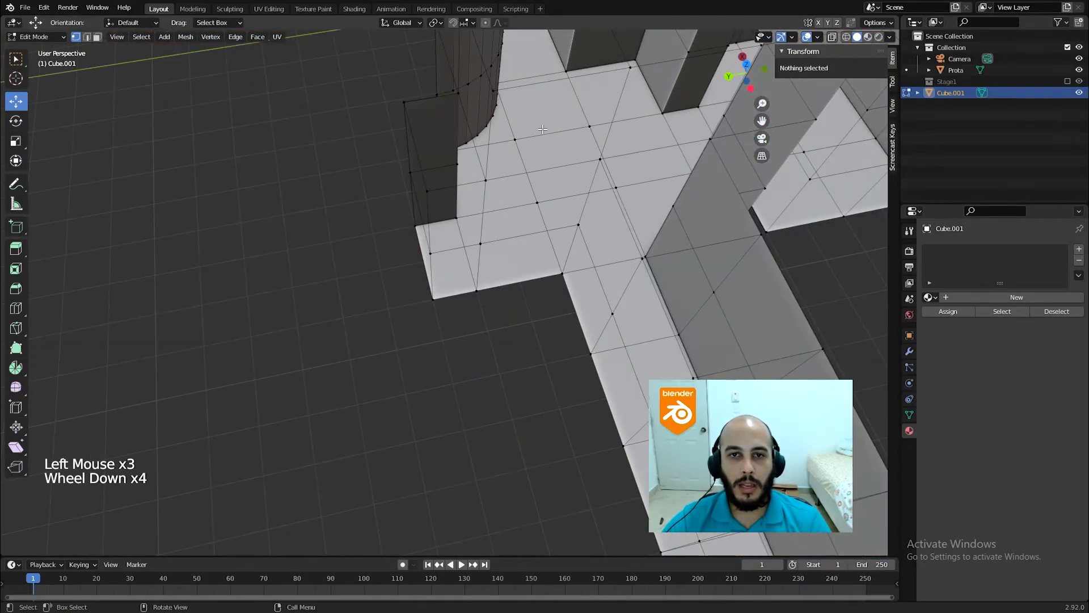
pyautogui.click(514, 138)
pyautogui.moveTo(520, 139); pyautogui.dragTo(753, 126, button='middle')
pyautogui.click(683, 202)
pyautogui.click(694, 229)
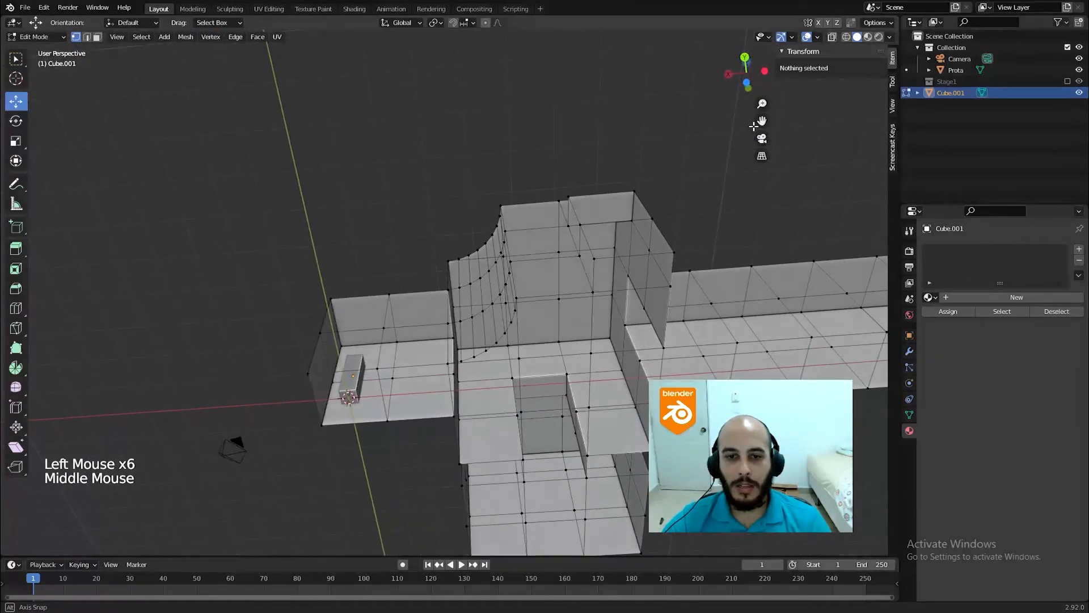
# Select the floor face between the curved wall's foot and the vertex at X -5 m, Y 1 m, and inset it about 0.147 m.
pyautogui.click(519, 358)
pyautogui.moveTo(519, 358); pyautogui.dragTo(538, 341, button='middle')
pyautogui.scroll(5, 538, 339)
pyautogui.scroll(-1, 538, 338)
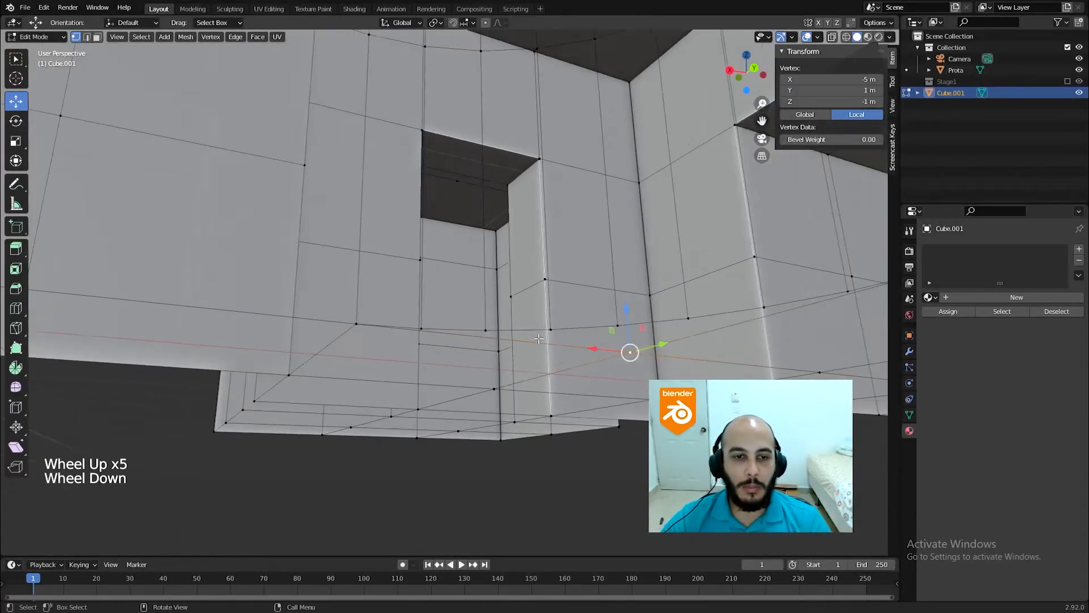
pyautogui.scroll(-1, 538, 338)
pyautogui.keyDown('alt'); pyautogui.keyDown('shift'); pyautogui.click(538, 338); pyautogui.keyUp('shift'); pyautogui.keyUp('alt')
pyautogui.moveTo(539, 338); pyautogui.dragTo(678, 326, button='middle')
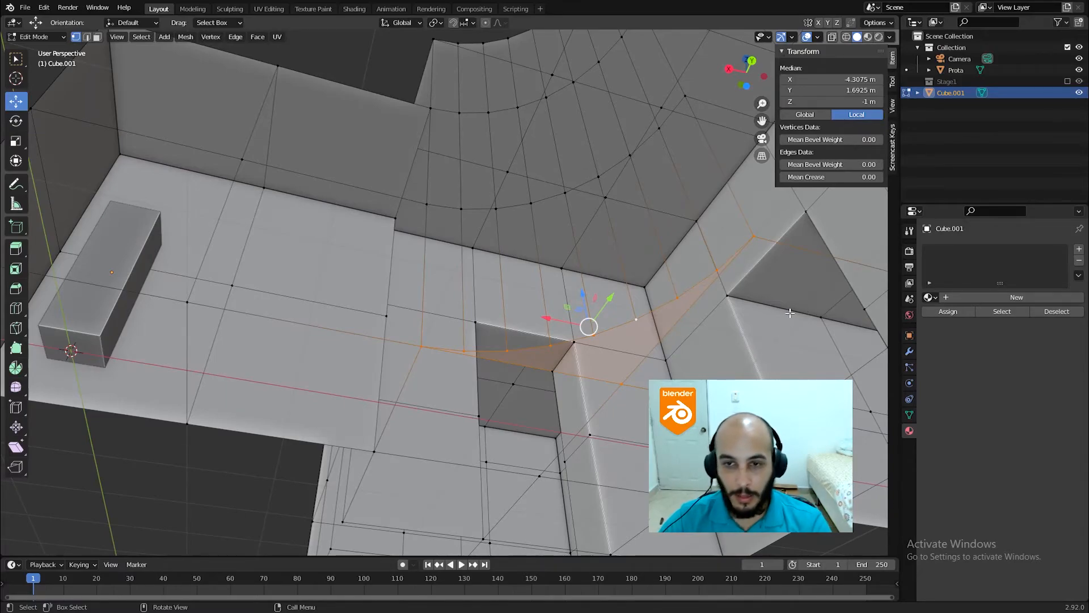
pyautogui.press('i')
pyautogui.click(751, 316)
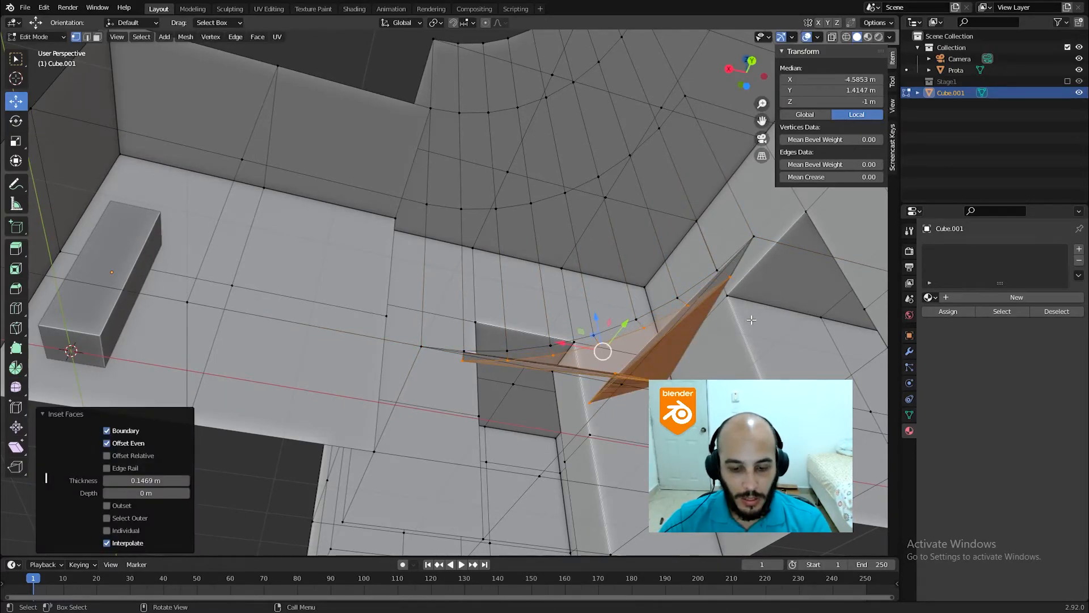
# Merge the inset floor vertices at their center, and merge the resulting point into the floor vertex at X -5 m, Y 1 m.
pyautogui.moveTo(727, 340); pyautogui.dragTo(694, 359, button='middle')
pyautogui.press('m')
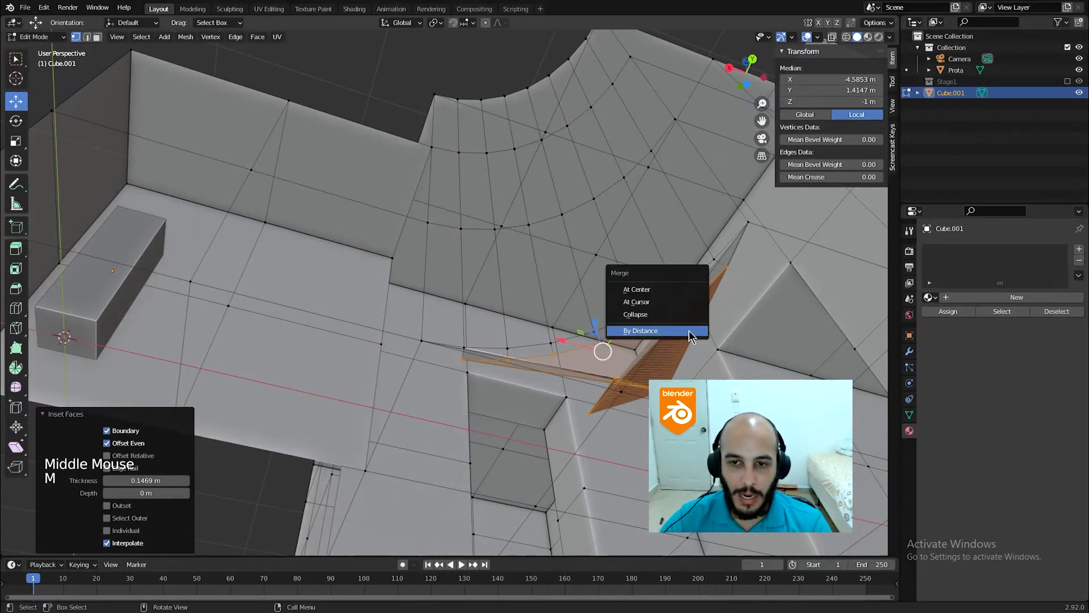
pyautogui.click(666, 291)
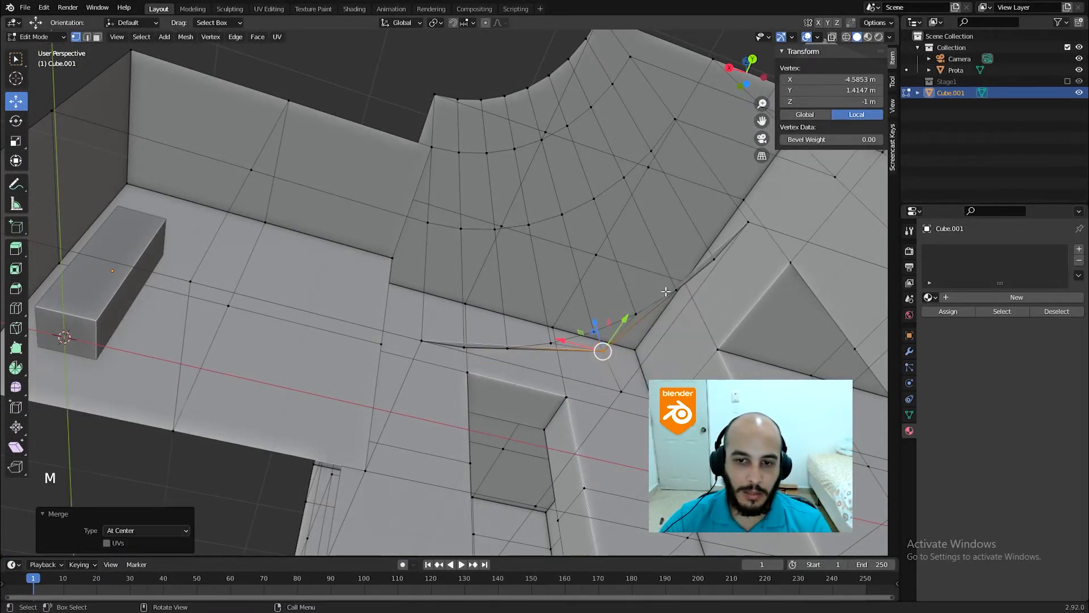
pyautogui.keyDown('shift'); pyautogui.click(624, 393); pyautogui.keyUp('shift')
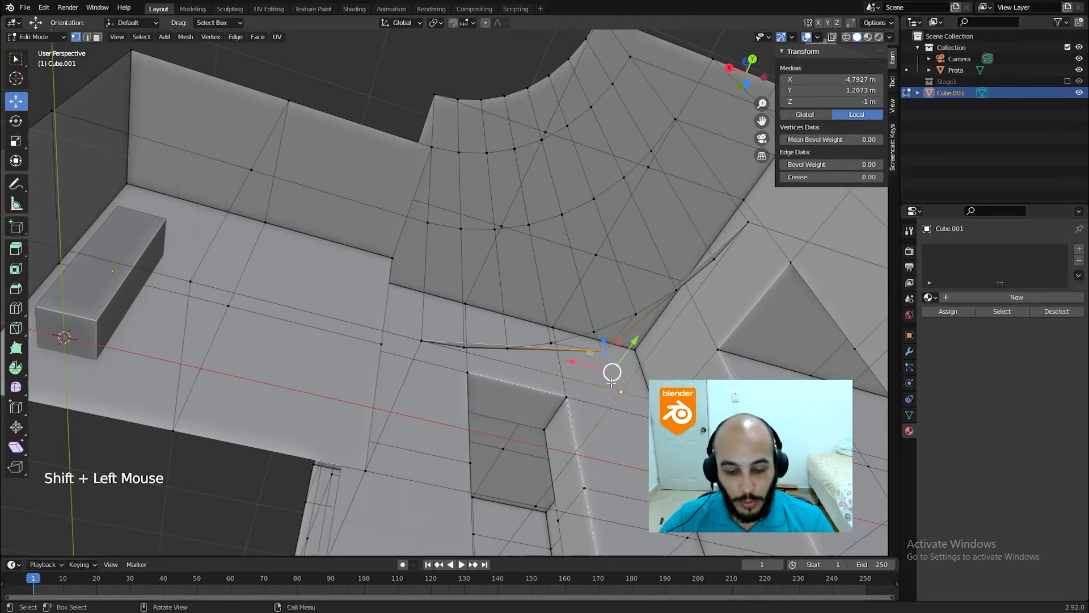
pyautogui.press('m')
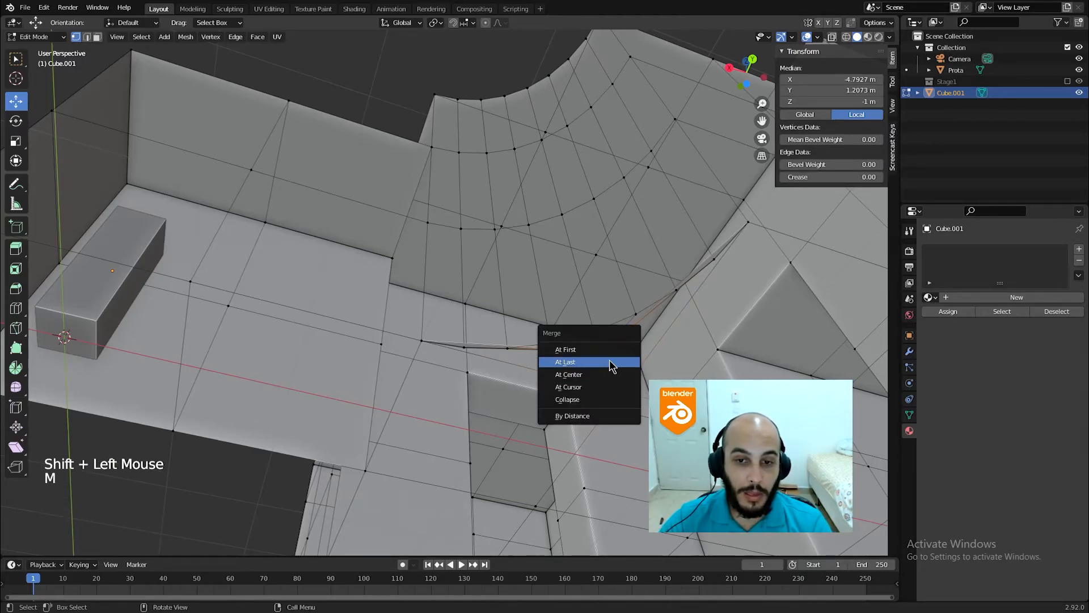
pyautogui.click(617, 362)
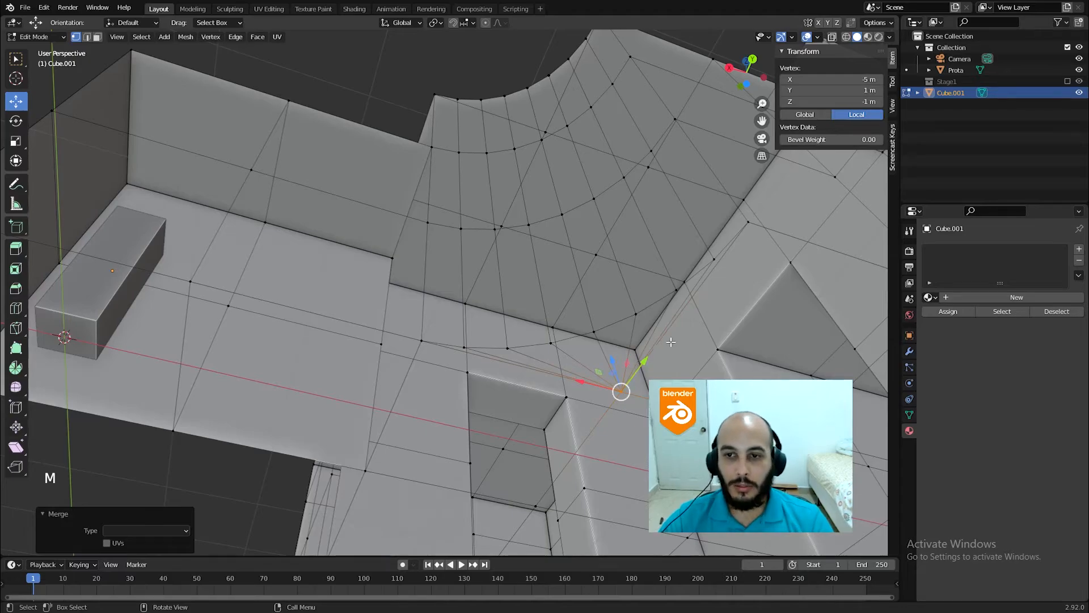
# Select the ceiling face bordered by the curved corner's upper edge and inset it about 0.848 m.
pyautogui.moveTo(641, 326); pyautogui.dragTo(593, 310, button='middle')
pyautogui.keyDown('alt'); pyautogui.click(581, 178); pyautogui.keyUp('alt')
pyautogui.keyDown('alt'); pyautogui.click(581, 164); pyautogui.keyUp('alt')
pyautogui.moveTo(588, 172); pyautogui.dragTo(574, 179, button='middle')
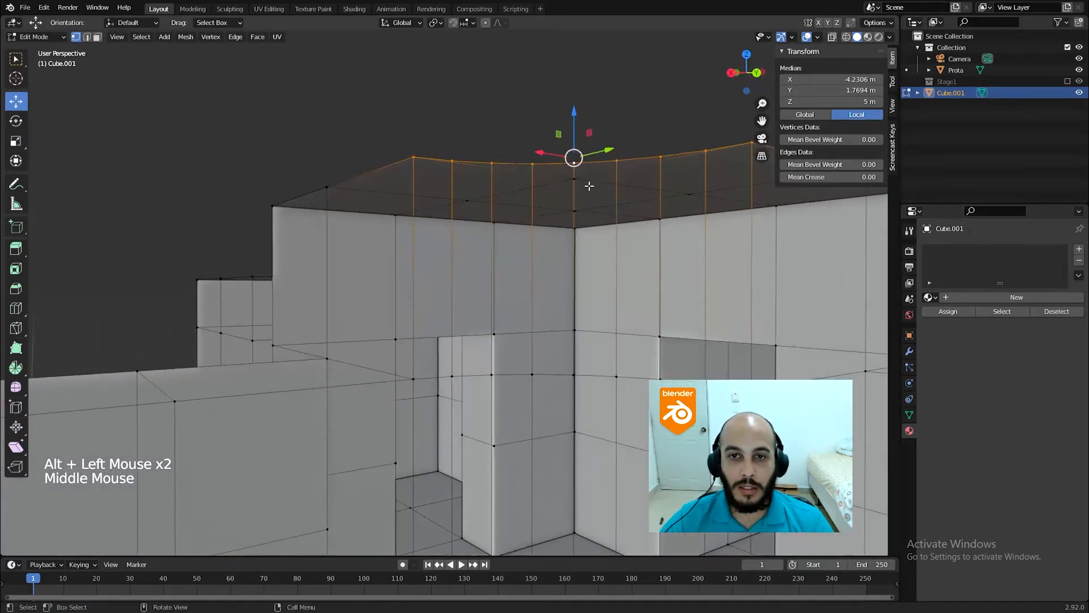
pyautogui.keyDown('shift'); pyautogui.click(574, 180); pyautogui.keyUp('shift')
pyautogui.keyDown('shift'); pyautogui.click(574, 181); pyautogui.keyUp('shift')
pyautogui.keyDown('shift'); pyautogui.click(574, 181); pyautogui.keyUp('shift')
pyautogui.keyDown('shift'); pyautogui.click(575, 182); pyautogui.keyUp('shift')
pyautogui.keyDown('shift'); pyautogui.click(574, 182); pyautogui.keyUp('shift')
pyautogui.moveTo(588, 171); pyautogui.dragTo(584, 165, button='middle')
pyautogui.keyDown('shift'); pyautogui.click(587, 173); pyautogui.keyUp('shift')
pyautogui.scroll(-3, 589, 177)
pyautogui.press('i')
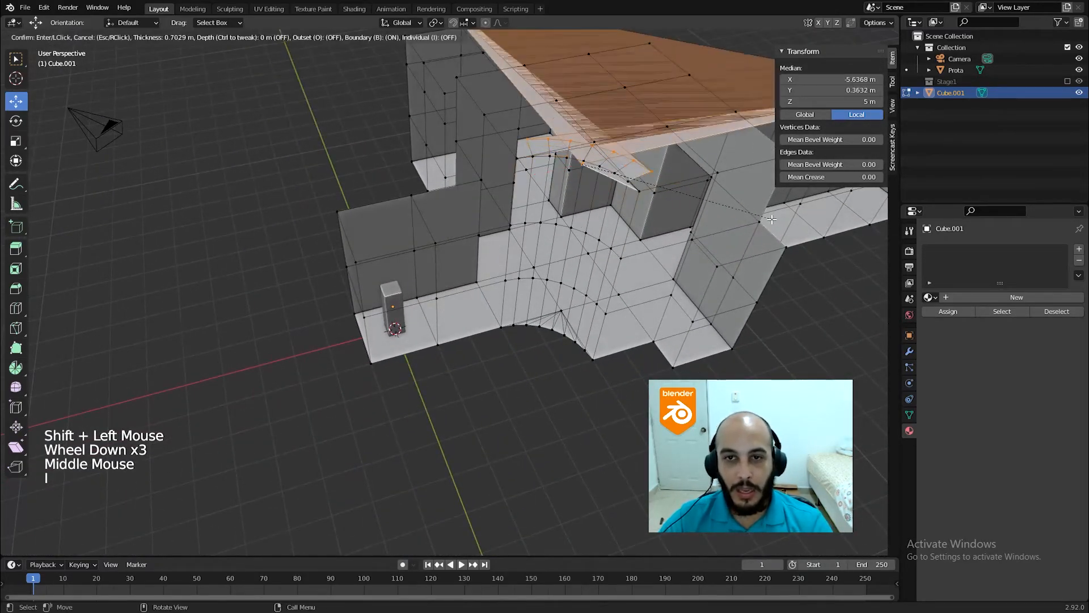
pyautogui.click(540, 107)
# Merge the inset ceiling vertices at their center, and merge the resulting point with the ceiling vertex at X -5 m, Y 1 m.
pyautogui.press('m')
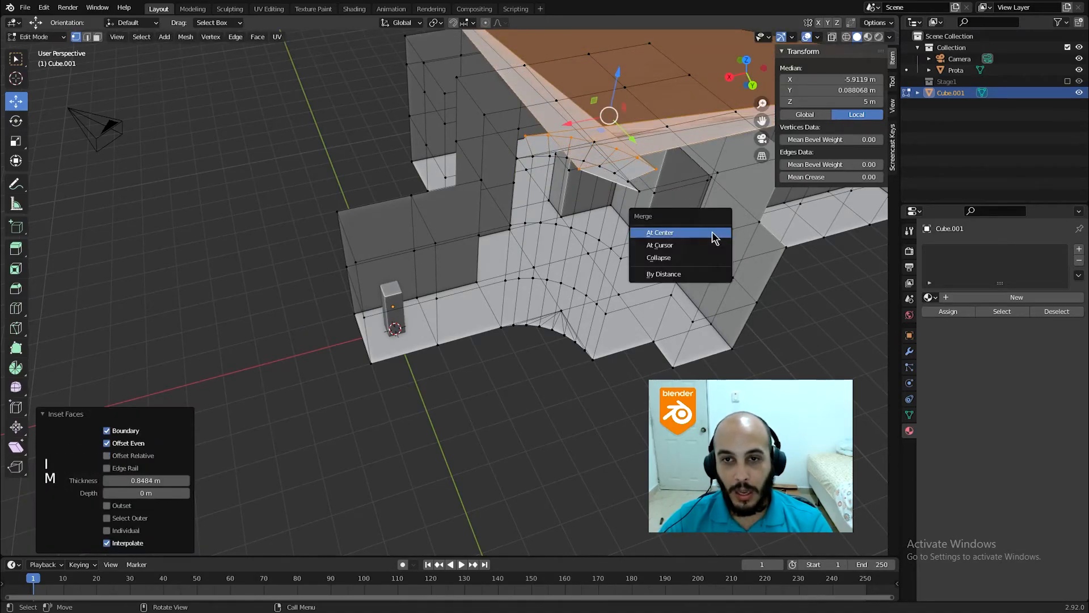
pyautogui.click(713, 232)
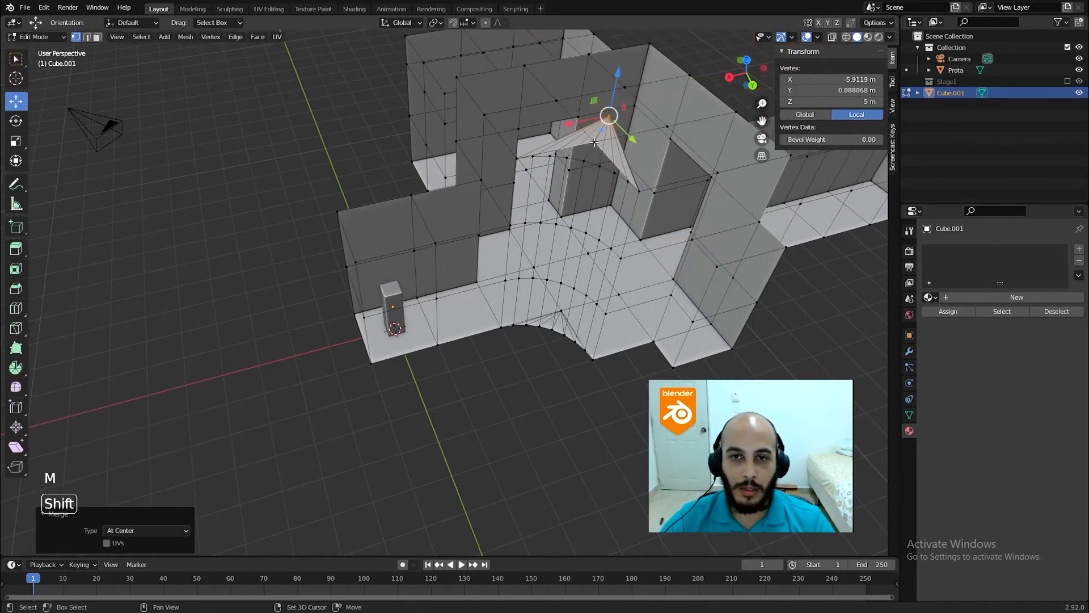
pyautogui.keyDown('shift'); pyautogui.click(595, 143); pyautogui.keyUp('shift')
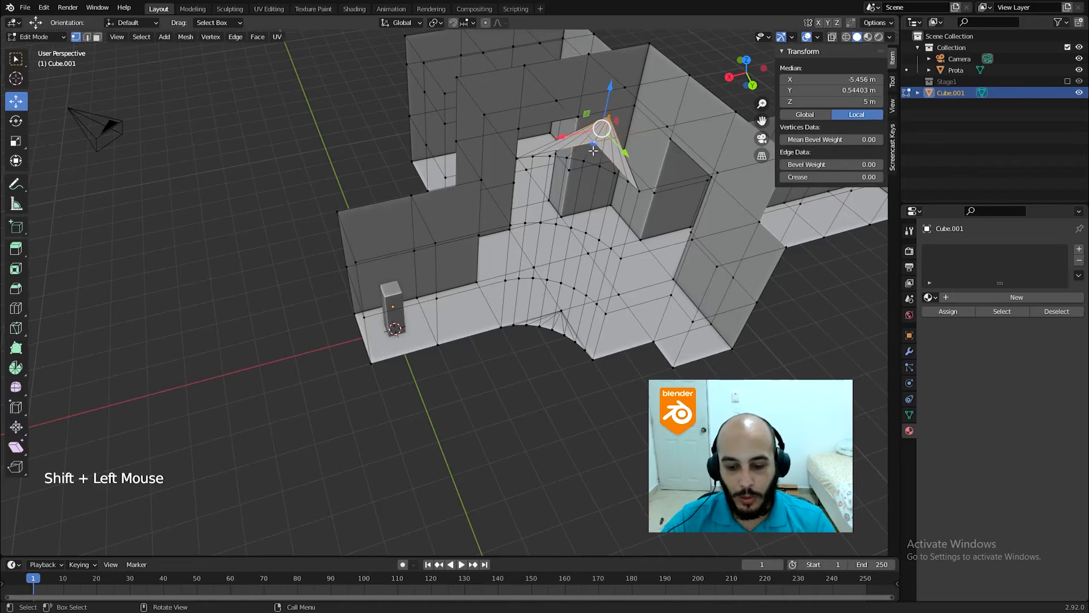
pyautogui.press('m')
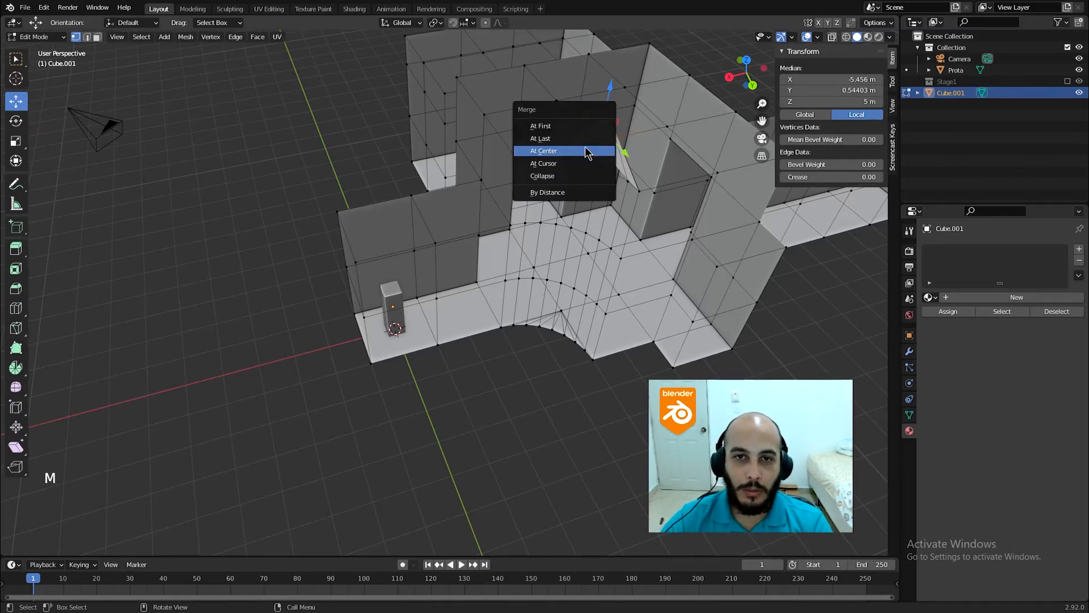
pyautogui.click(582, 147)
# Switch to Object Mode and examine the whole level's shape and shading around the central room.
pyautogui.moveTo(590, 153); pyautogui.dragTo(686, 332, button='middle')
pyautogui.press('Tab')
pyautogui.scroll(-3, 499, 243)
pyautogui.press('F9')
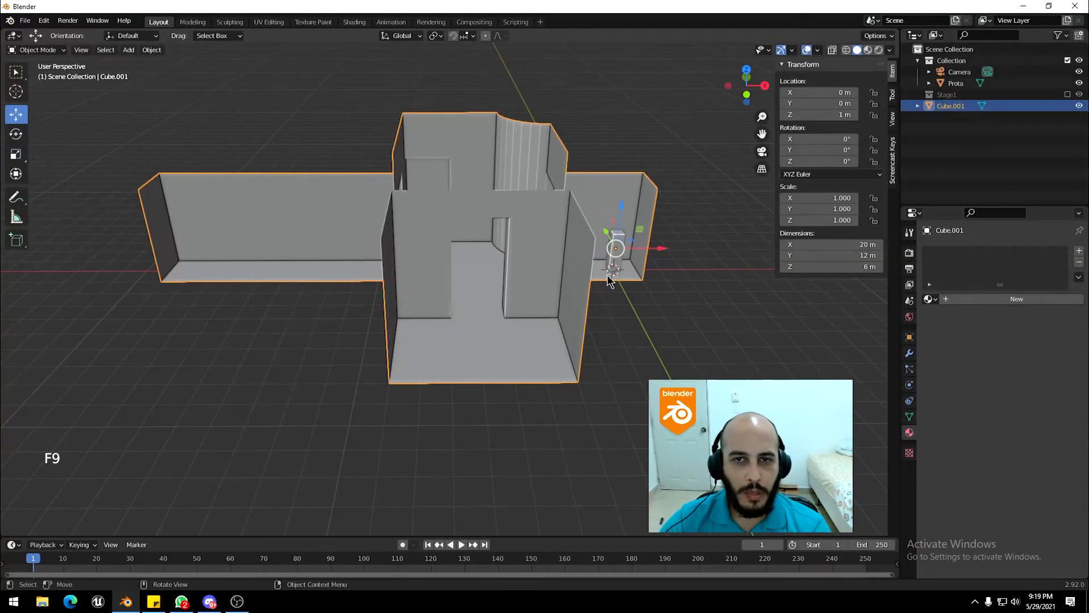
pyautogui.moveTo(578, 262); pyautogui.dragTo(604, 281, button='middle')
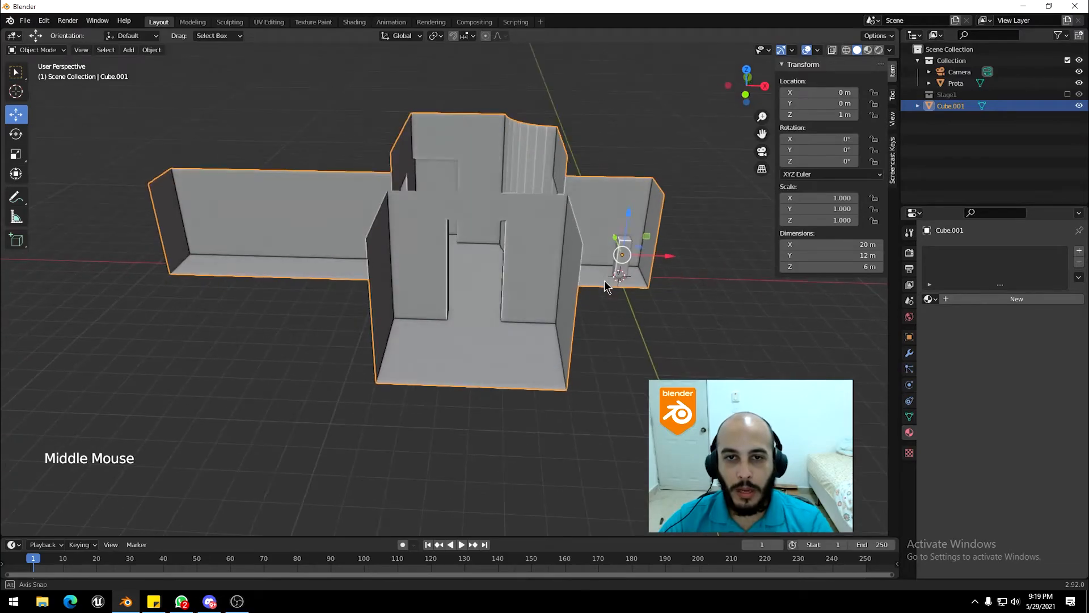
pyautogui.scroll(2, 572, 270)
pyautogui.moveTo(467, 205); pyautogui.dragTo(431, 233, button='middle')
# Try beveling the central room's upper edge at X -9 m about 2.01 m with 8 segments and shape 0.5, and undo it.
pyautogui.press('Tab')
pyautogui.keyDown('alt'); pyautogui.click(440, 115); pyautogui.keyUp('alt')
pyautogui.moveTo(518, 199); pyautogui.dragTo(563, 234, button='middle')
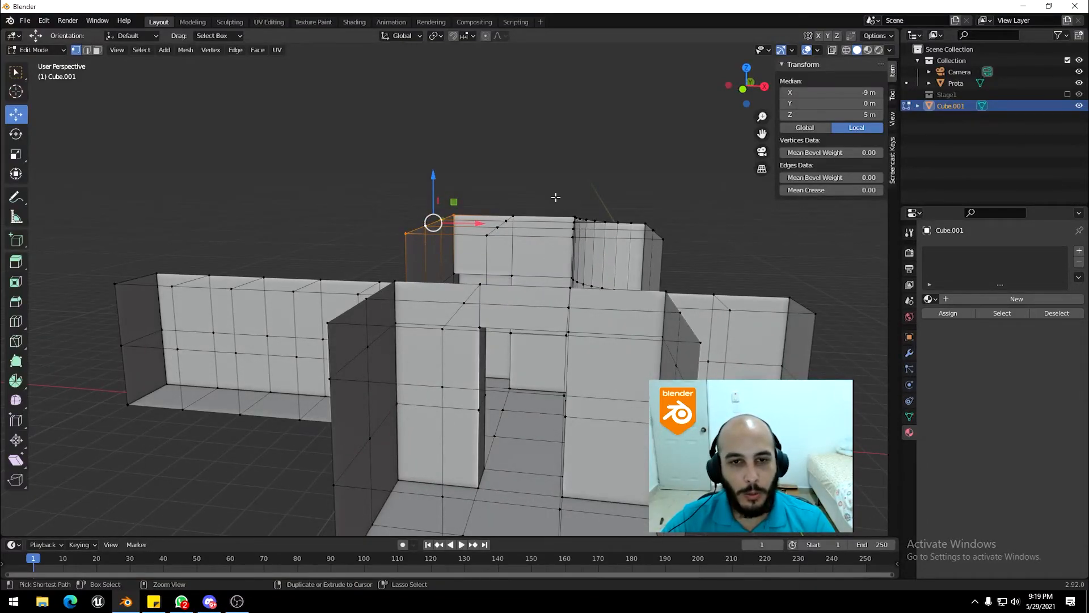
pyautogui.hotkey('ctrl', 'b')
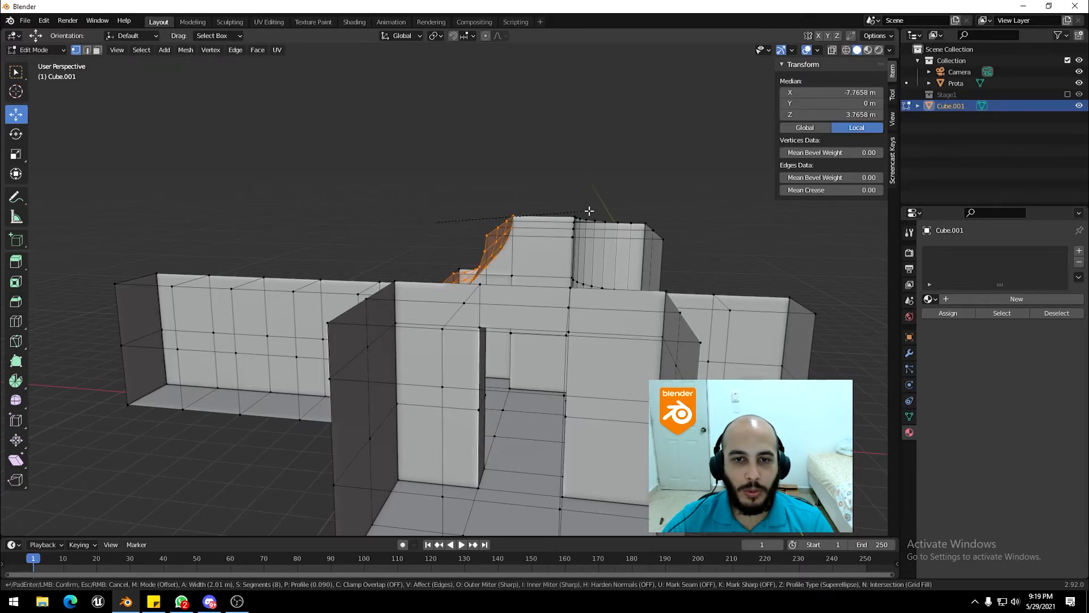
pyautogui.click(590, 212)
pyautogui.click(164, 375)
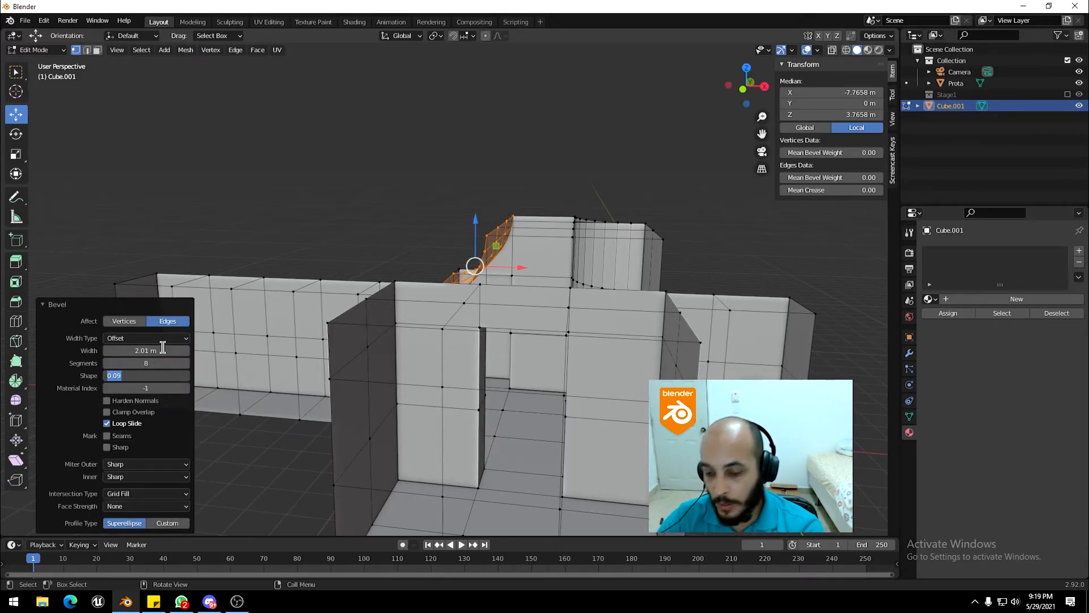
pyautogui.write('0.5')
pyautogui.press('Return')
pyautogui.moveTo(614, 314); pyautogui.dragTo(522, 287, button='middle')
pyautogui.hotkey('ctrl', 'z')
# Add the adjoining upper wall edge to the selection, try beveling both about 1.98 m with 8 segments, and undo the bevel.
pyautogui.keyDown('alt'); pyautogui.keyDown('shift'); pyautogui.click(478, 315); pyautogui.keyUp('shift'); pyautogui.keyUp('alt')
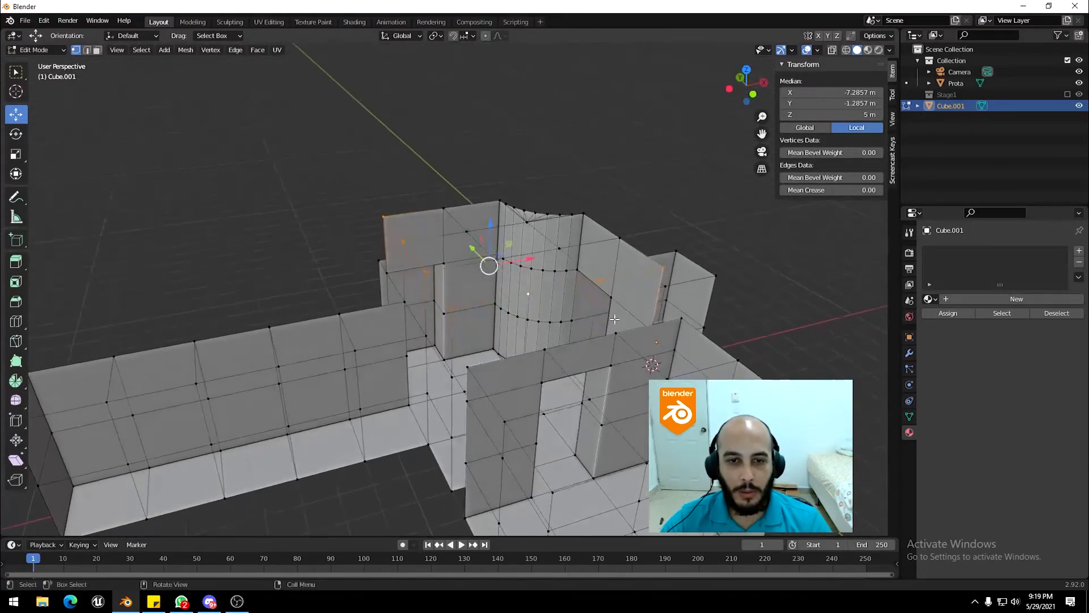
pyautogui.hotkey('ctrl', 'b')
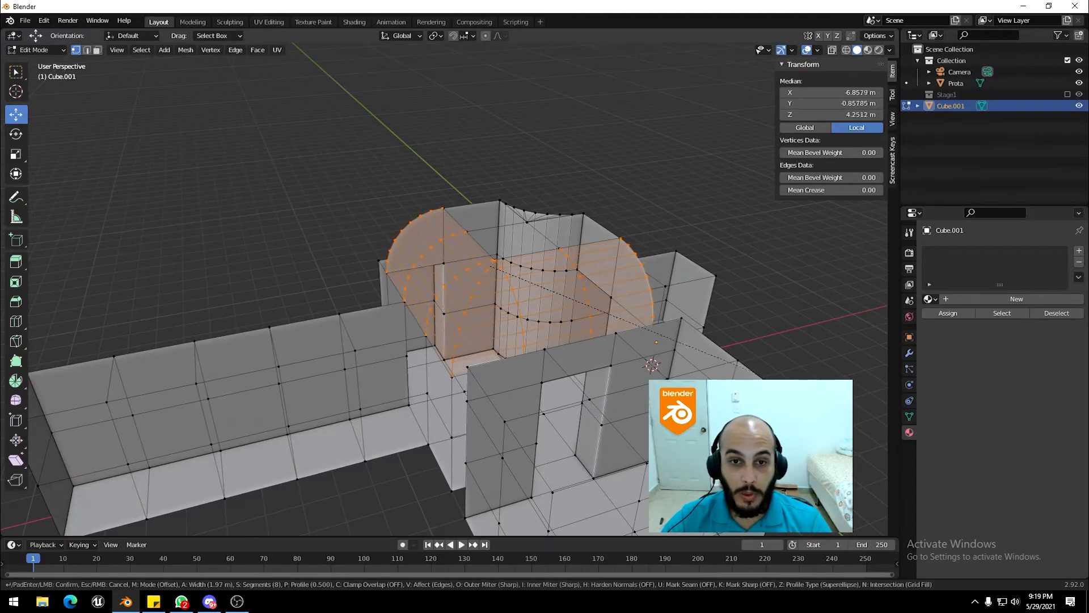
pyautogui.press('Return')
pyautogui.moveTo(738, 363); pyautogui.dragTo(420, 306, button='middle')
pyautogui.scroll(5, 508, 288)
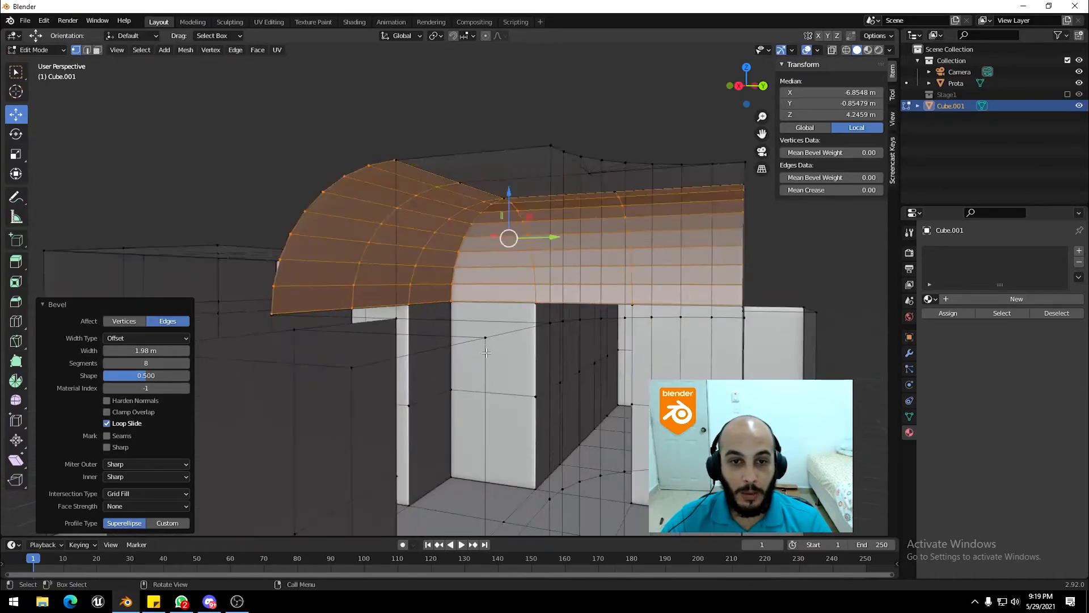
pyautogui.moveTo(508, 287); pyautogui.dragTo(411, 149, button='middle')
pyautogui.hotkey('ctrl', 'z')
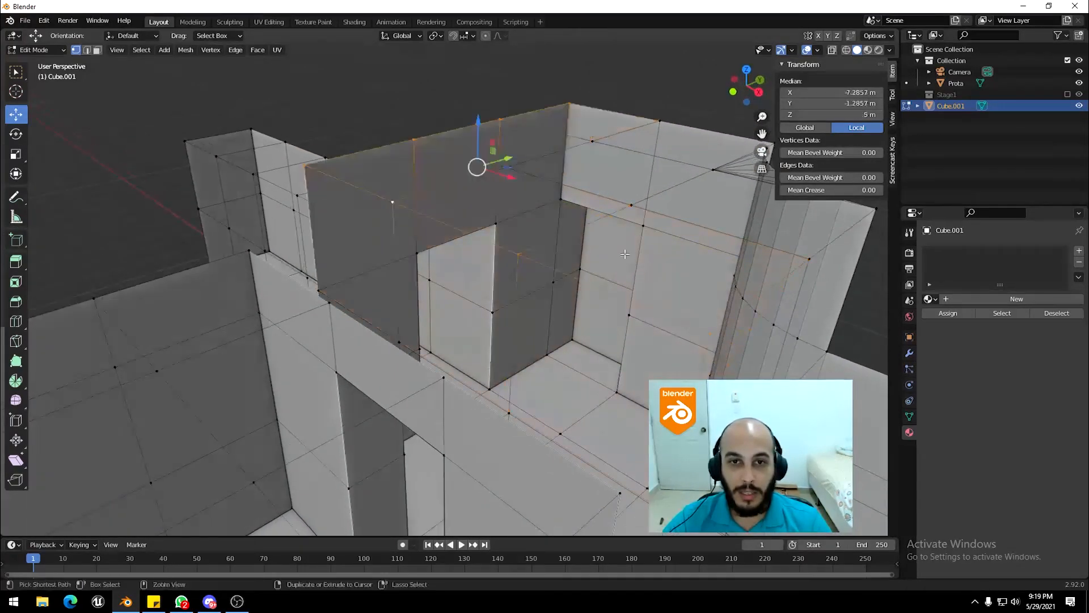
# Select only the central room's upper edge at X -9 m and move it 2 m along X.
pyautogui.keyDown('alt'); pyautogui.click(411, 145); pyautogui.keyUp('alt')
pyautogui.press('g')
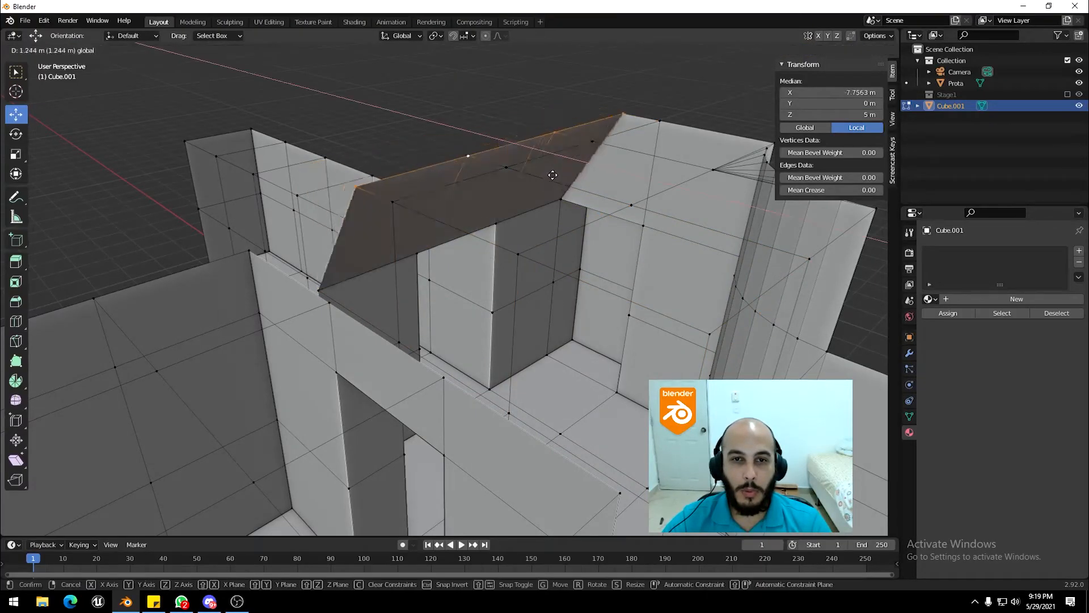
pyautogui.press('z')
pyautogui.click(591, 198)
pyautogui.moveTo(591, 198); pyautogui.dragTo(374, 258, button='middle')
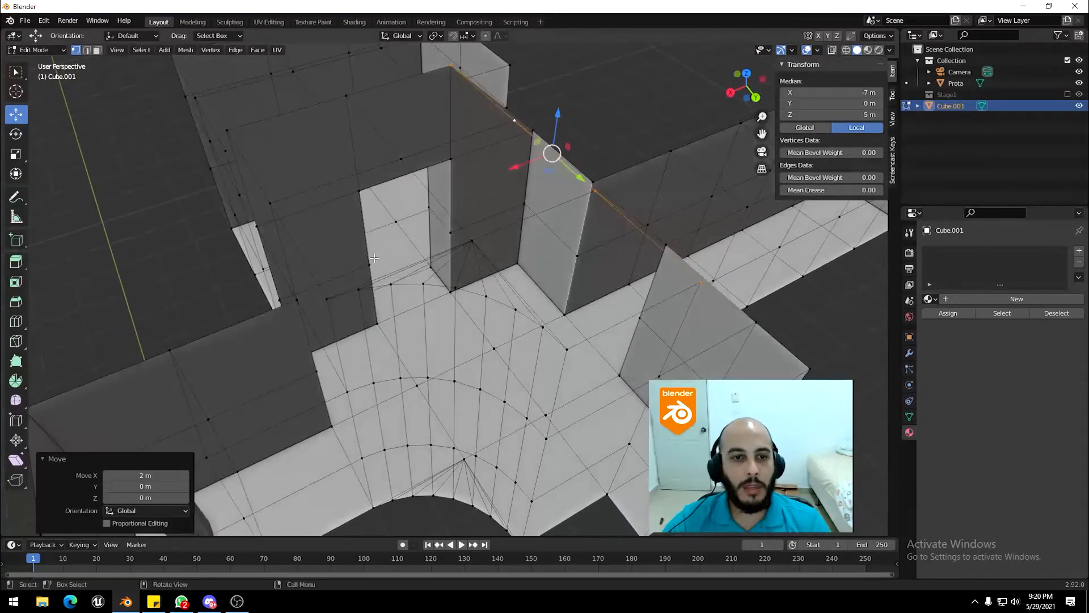
pyautogui.moveTo(561, 193); pyautogui.dragTo(572, 220, button='middle')
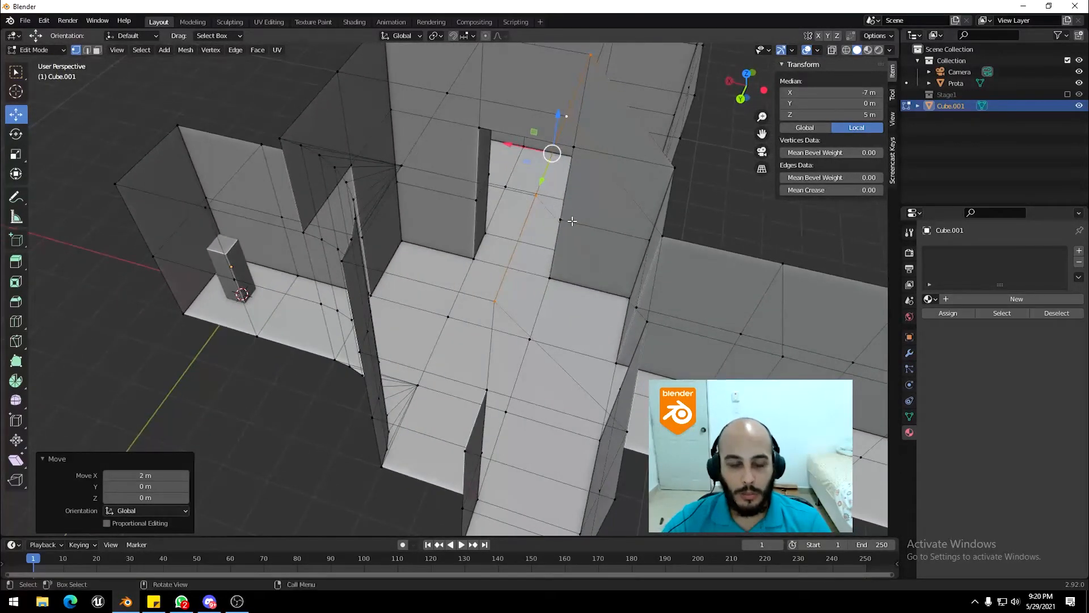
# Select all vertices and merge them by distance at 0.01 m.
pyautogui.press('a')
pyautogui.press('m')
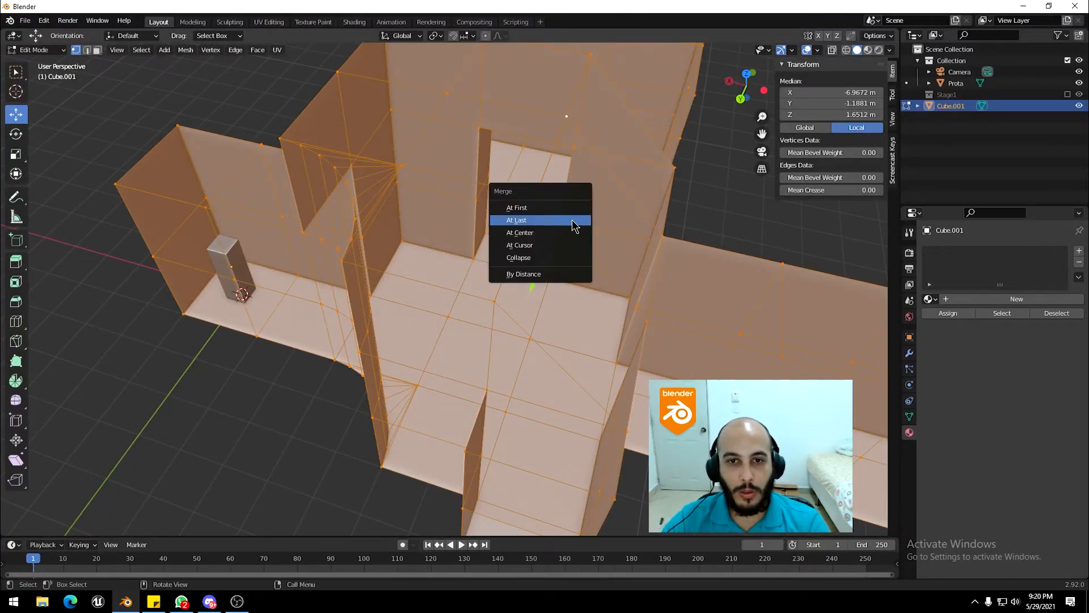
pyautogui.click(552, 275)
pyautogui.press('super')
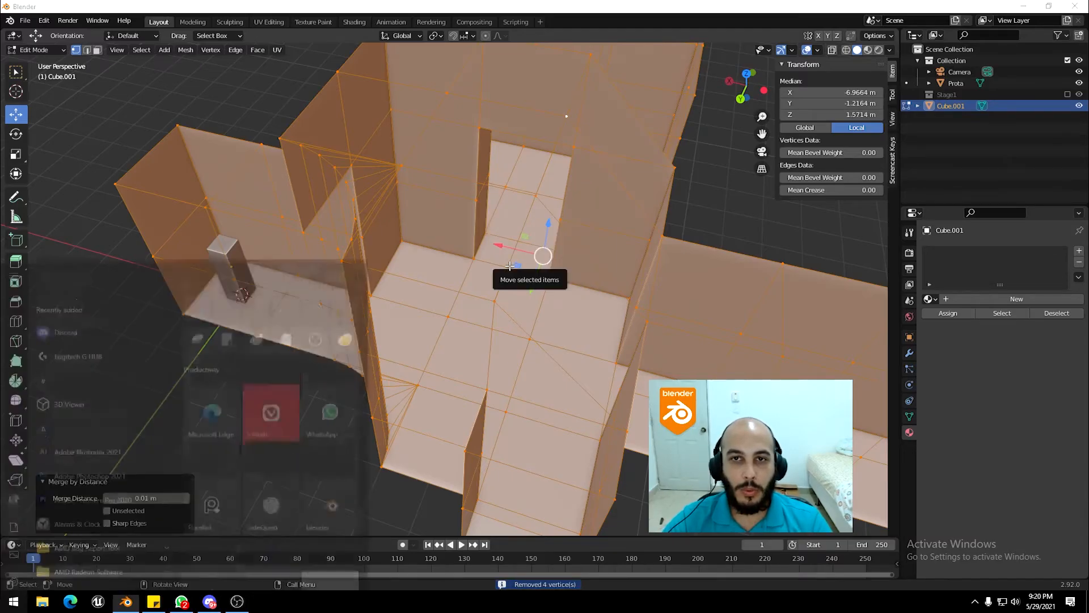
pyautogui.press('super')
# Try moving an edge loop in the central room freely, and undo the last two edits.
pyautogui.keyDown('alt'); pyautogui.click(512, 257); pyautogui.keyUp('alt')
pyautogui.moveTo(512, 256); pyautogui.dragTo(524, 182, button='middle')
pyautogui.press('g')
pyautogui.click(448, 180)
pyautogui.moveTo(448, 181); pyautogui.dragTo(556, 324, button='middle')
pyautogui.hotkey('ctrl', 'z')
pyautogui.hotkey('ctrl', 'z')
# Move the selected edges 2 m along X, select the whole mesh, and undo both actions.
pyautogui.write('gx2')
pyautogui.press('Return')
pyautogui.press('a')
pyautogui.hotkey('ctrl', 'z')
pyautogui.hotkey('ctrl', 'z')
# Return to Object Mode and examine the level's corridors, doorways and curved corner from several sides.
pyautogui.hotkey('ctrl', 'Tab')
pyautogui.click(462, 329)
pyautogui.moveTo(462, 328); pyautogui.dragTo(650, 291, button='middle')
pyautogui.scroll(3, 451, 324)
pyautogui.scroll(-2, 454, 329)
pyautogui.scroll(5, 351, 318)
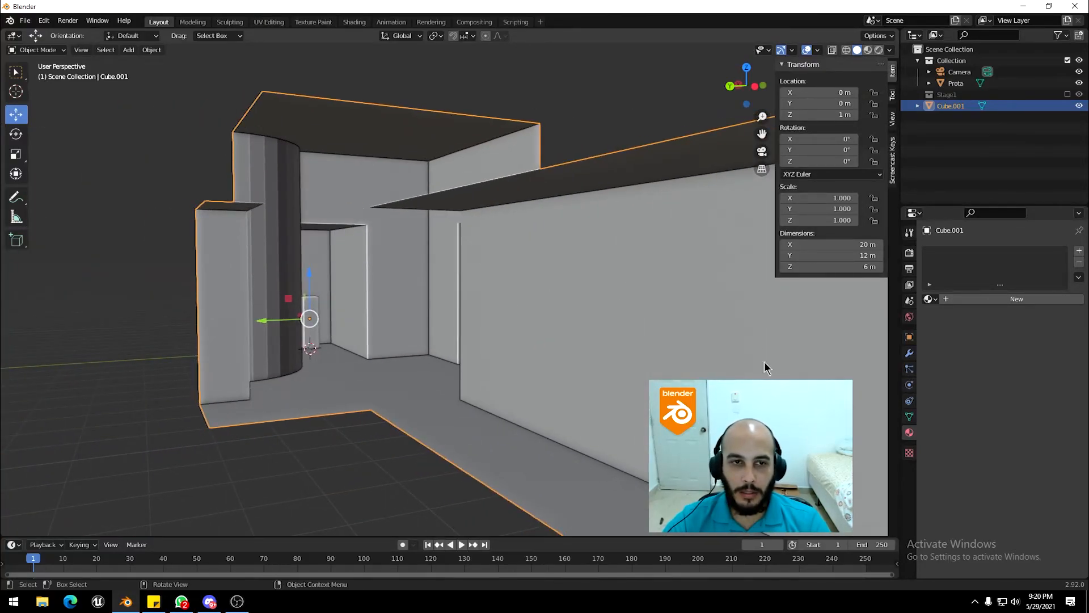
pyautogui.scroll(-5, 358, 238)
pyautogui.moveTo(365, 248); pyautogui.dragTo(374, 324, button='middle')
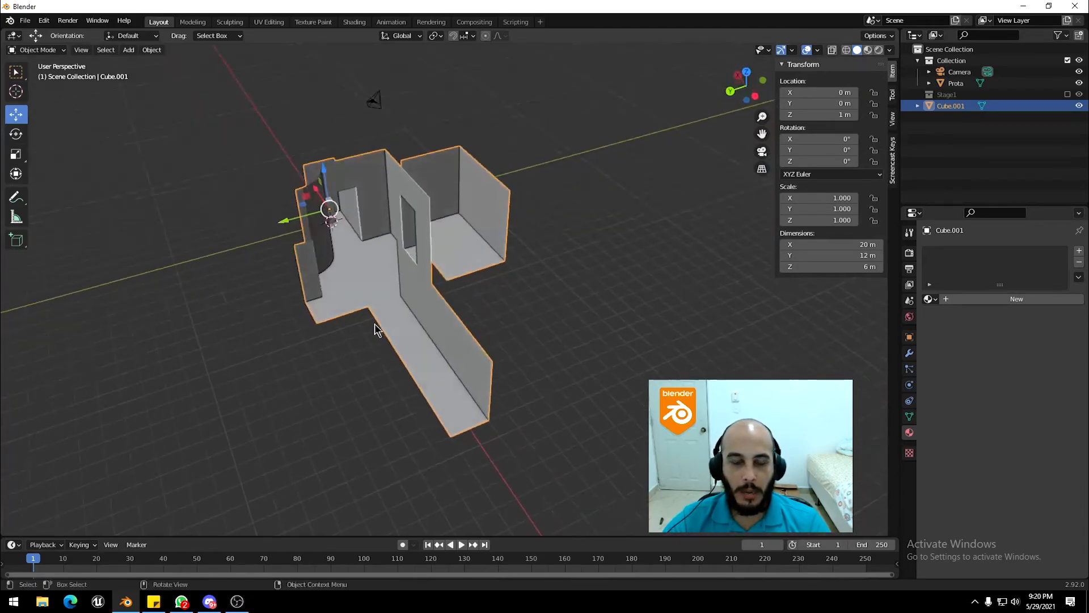
pyautogui.scroll(5, 373, 323)
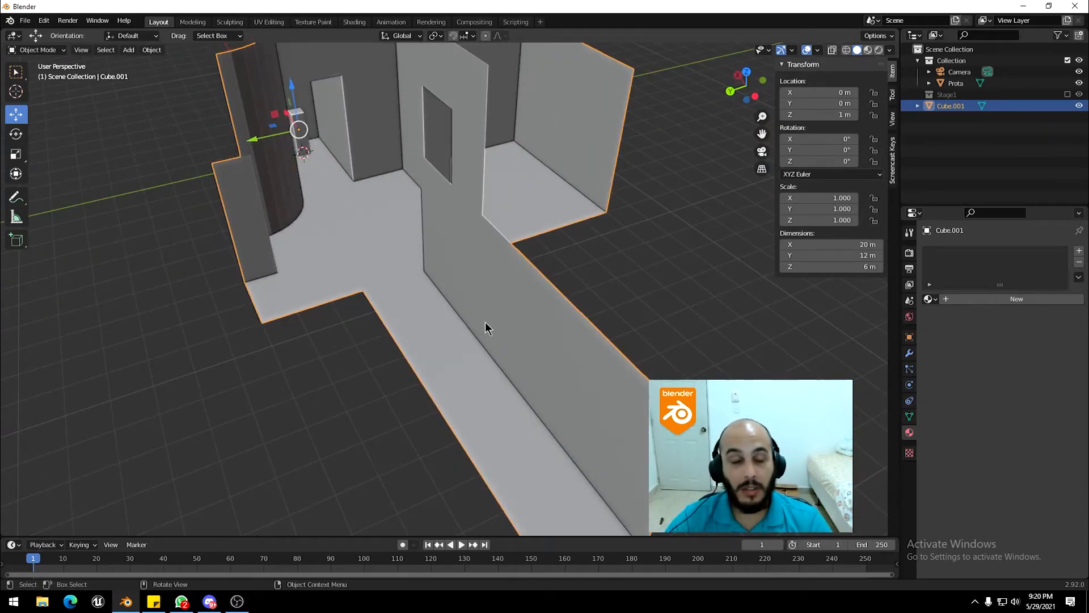
pyautogui.moveTo(457, 314); pyautogui.dragTo(509, 385, button='middle')
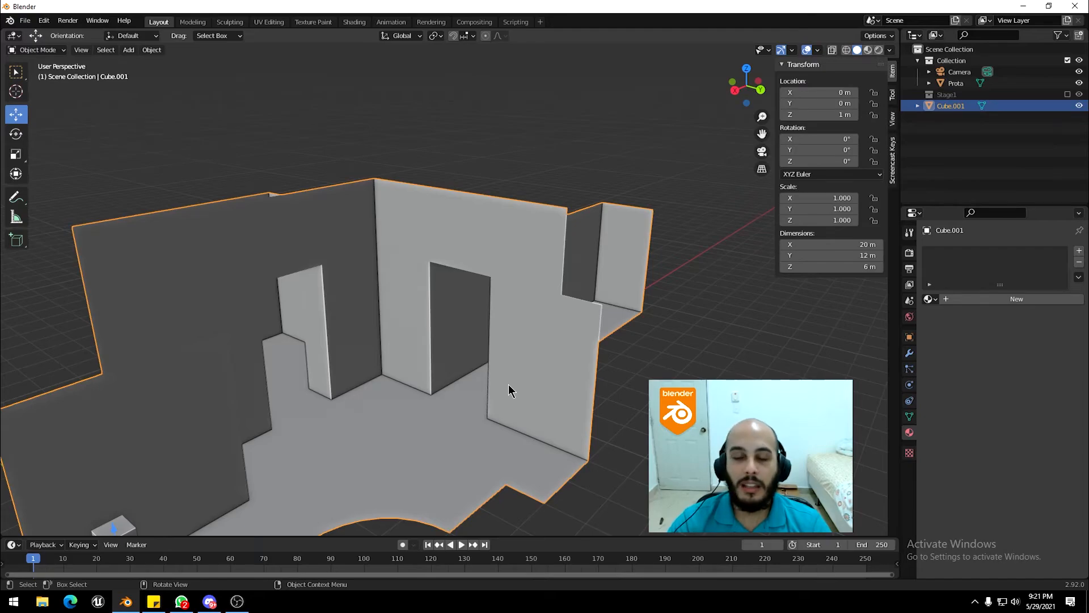
pyautogui.moveTo(508, 383); pyautogui.dragTo(641, 317, button='middle')
# Select the level's entire mesh in Edit Mode and unwrap it with Smart UV Project, using an island margin of 0.
pyautogui.press('Tab')
pyautogui.moveTo(469, 311); pyautogui.dragTo(627, 324, button='middle')
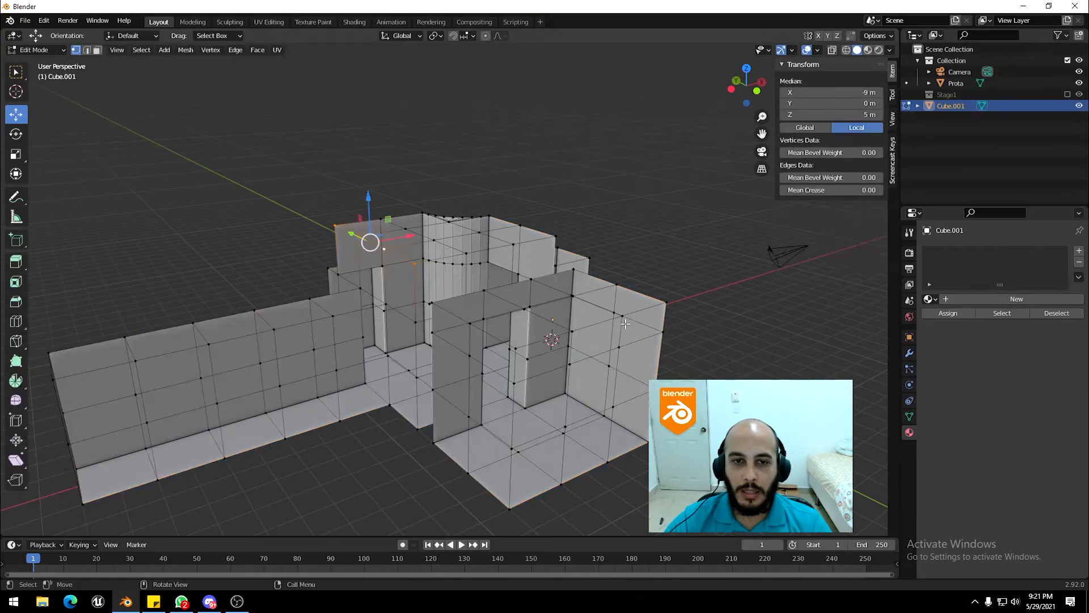
pyautogui.press('a')
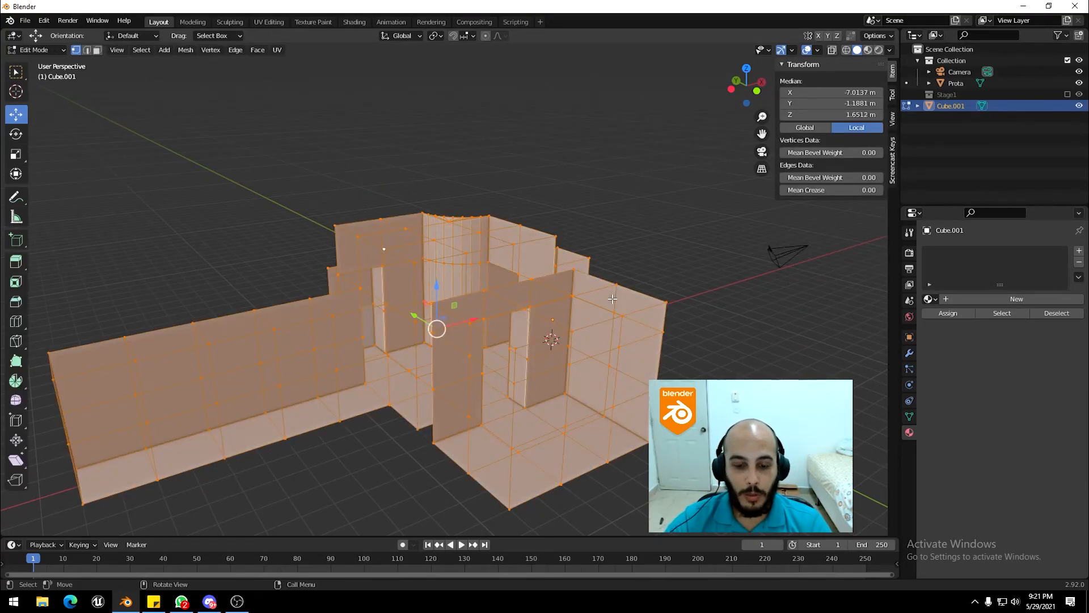
pyautogui.press('u')
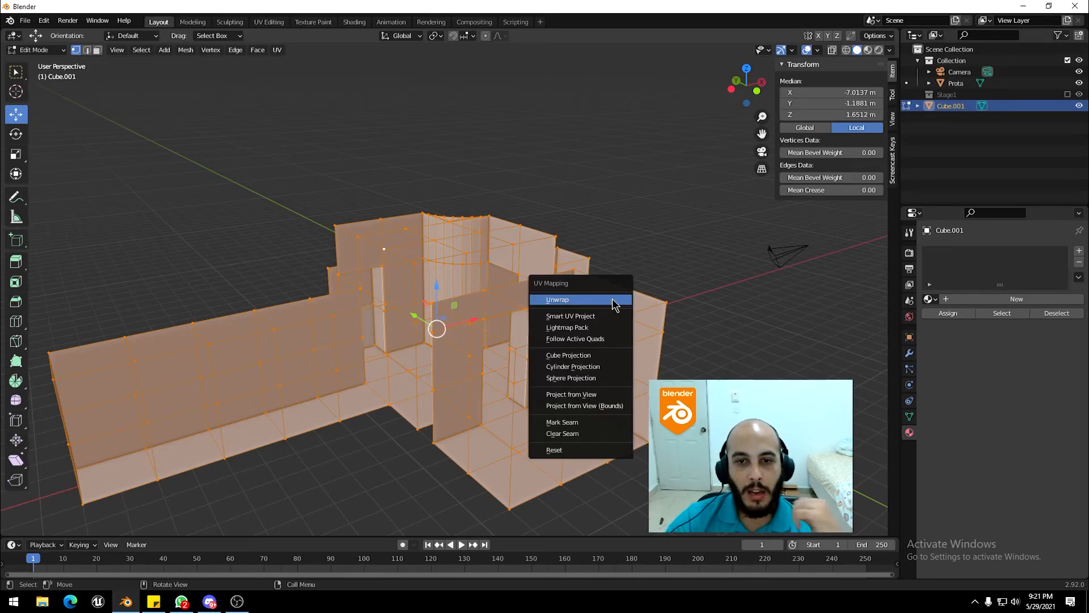
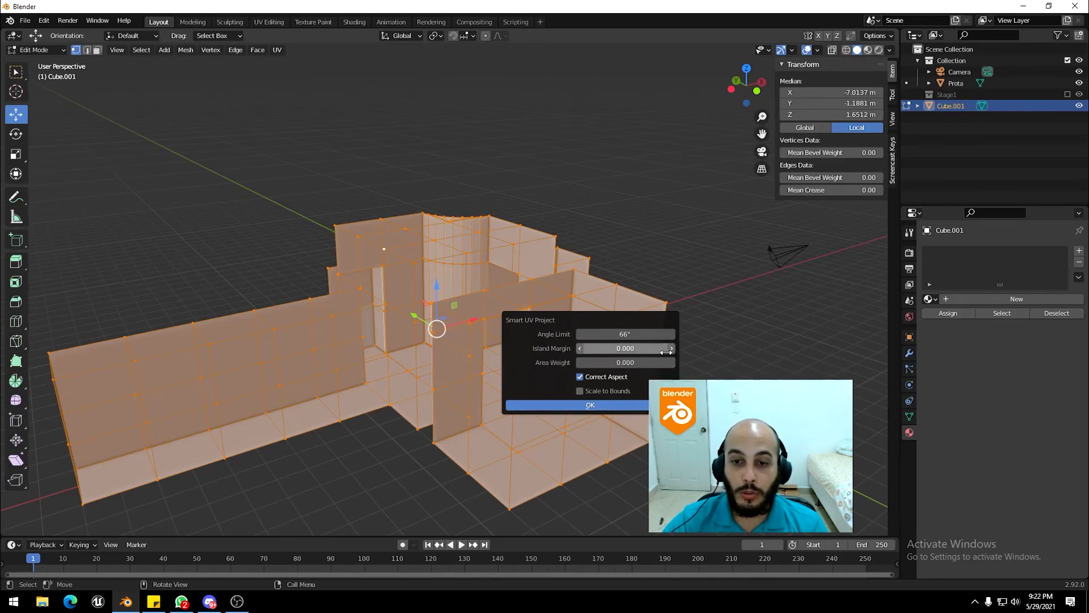
pyautogui.click(672, 352)
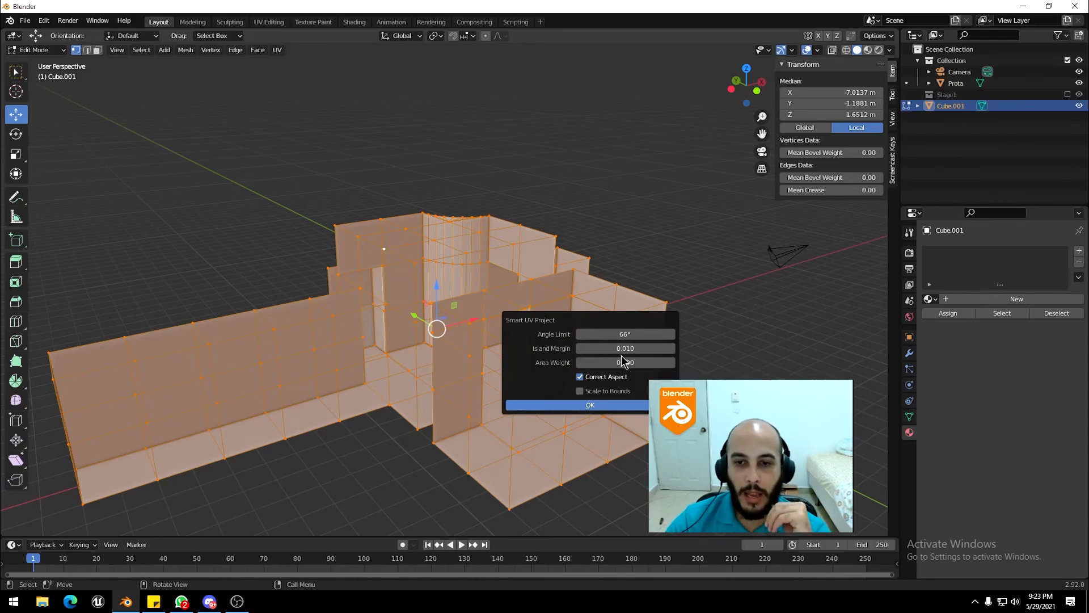
pyautogui.click(580, 349)
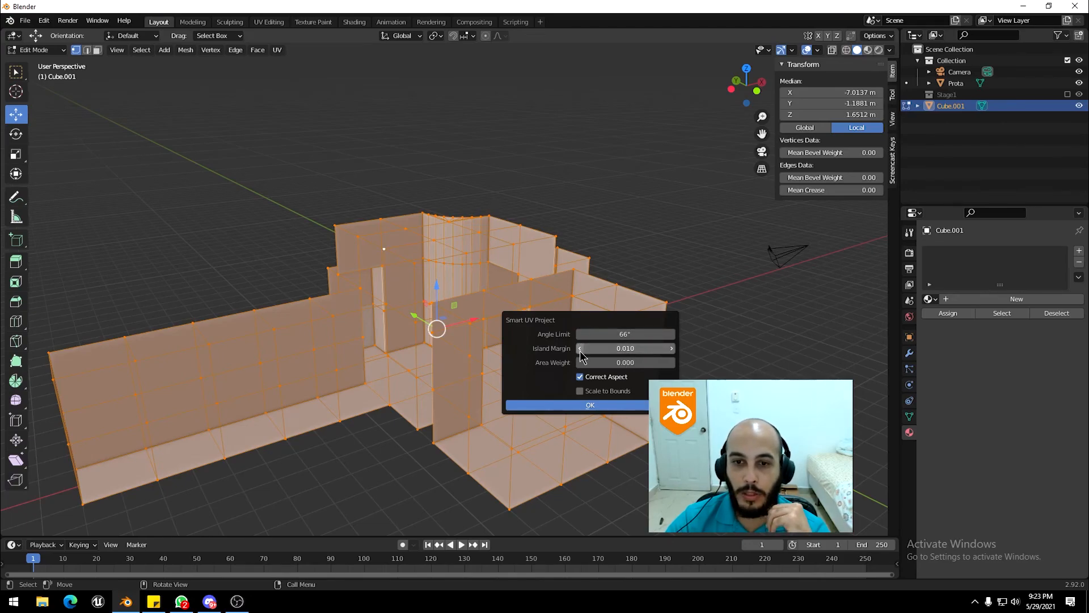
pyautogui.click(565, 407)
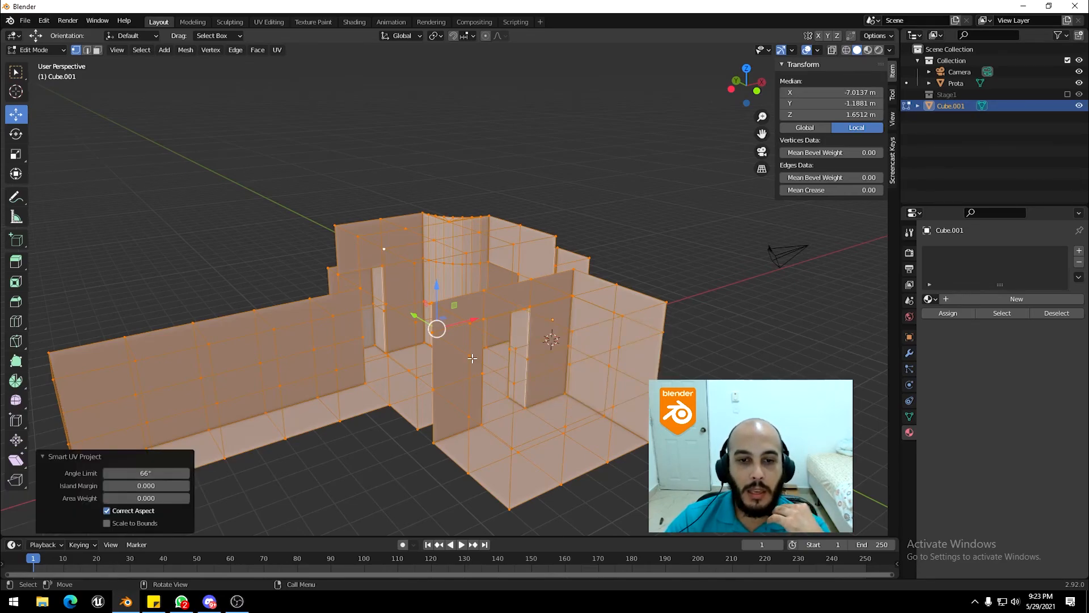
# Switch to the UV Editing workspace and examine the level's UV layout against the mesh.
pyautogui.click(268, 21)
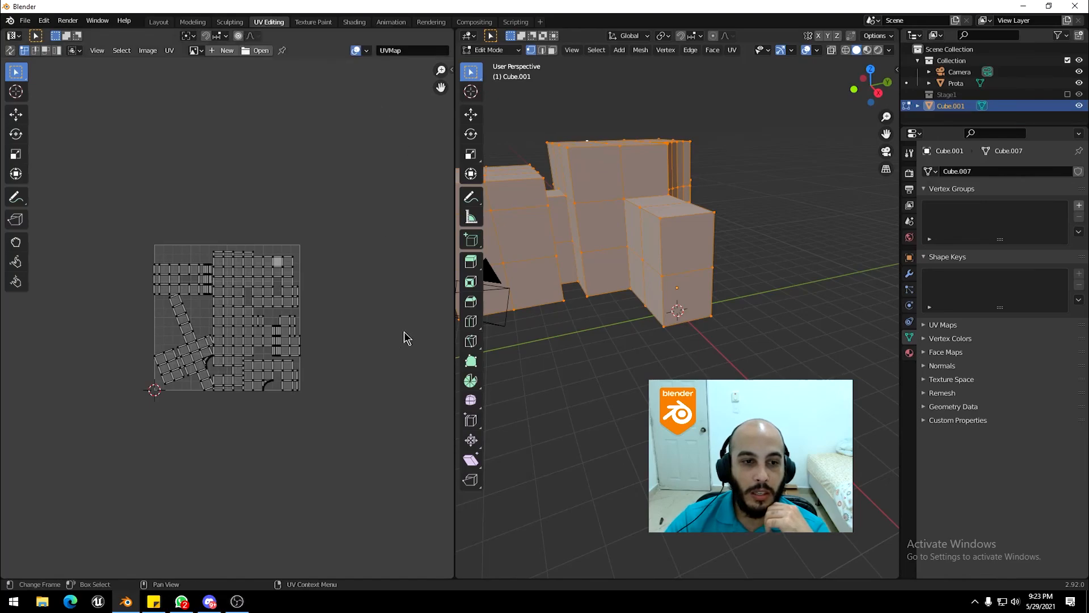
pyautogui.scroll(4, 219, 393)
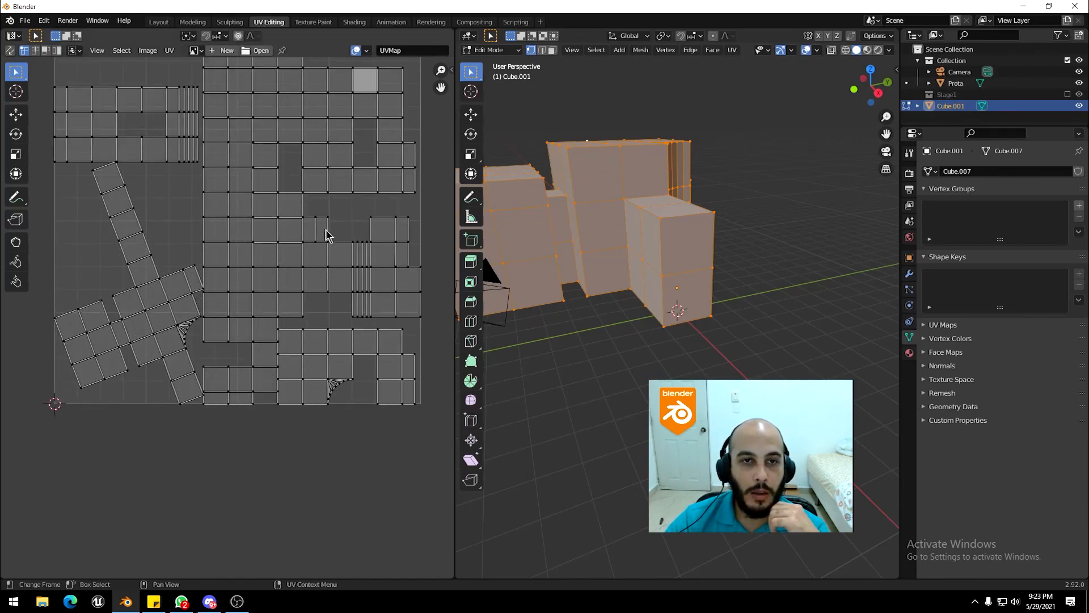
pyautogui.moveTo(723, 304); pyautogui.dragTo(807, 207, button='middle')
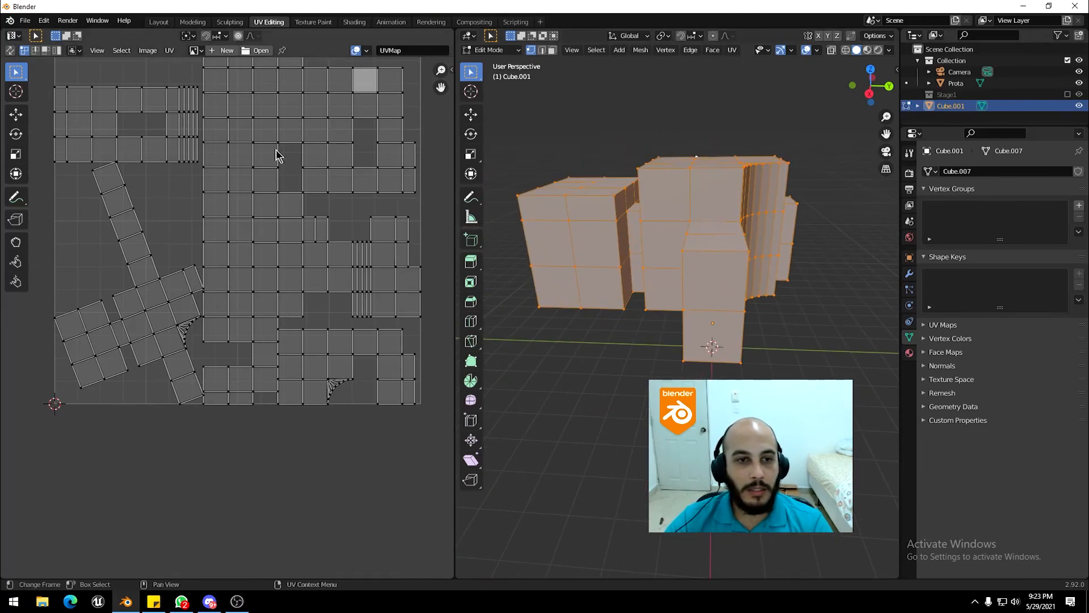
pyautogui.moveTo(373, 245); pyautogui.dragTo(321, 285, button='middle')
pyautogui.moveTo(675, 264); pyautogui.dragTo(749, 253, button='middle')
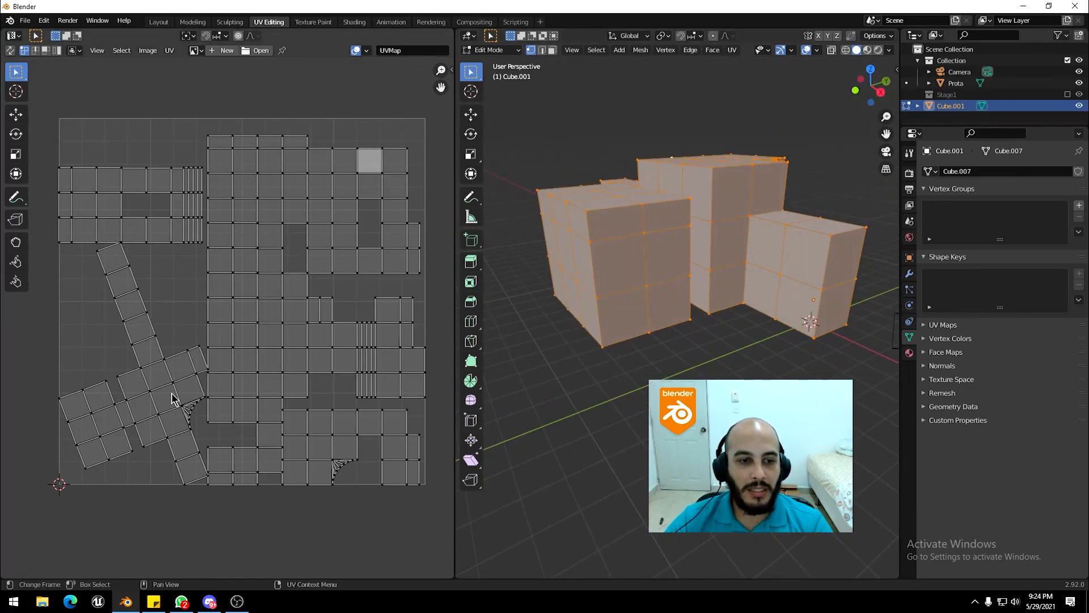
# Enable Backface Culling in the viewport shading options and compare the level's interior with its UV layout.
pyautogui.scroll(5, 729, 270)
pyautogui.scroll(-5, 730, 269)
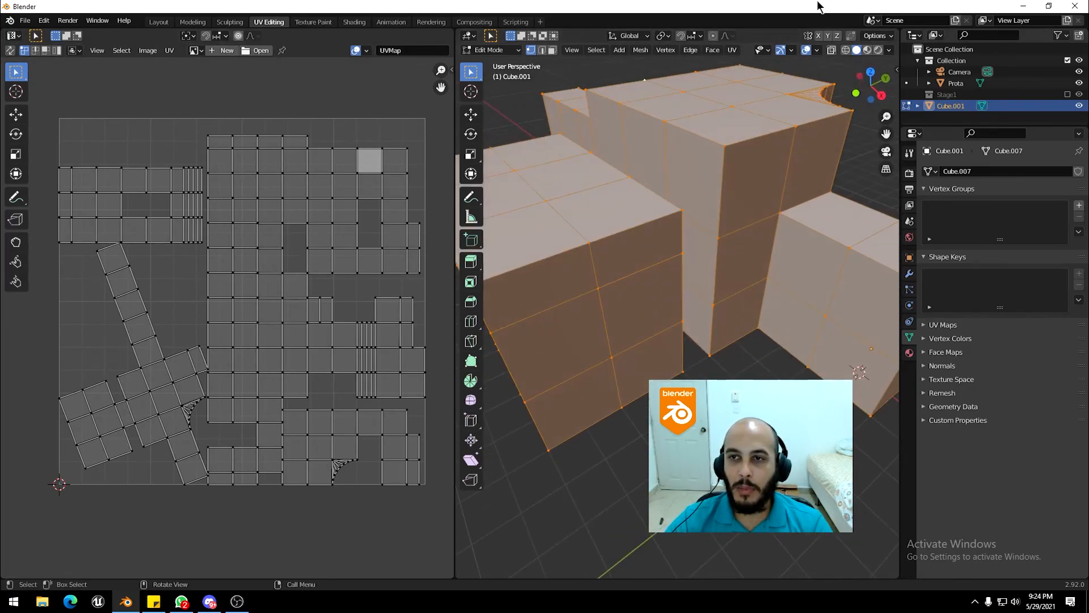
pyautogui.click(888, 50)
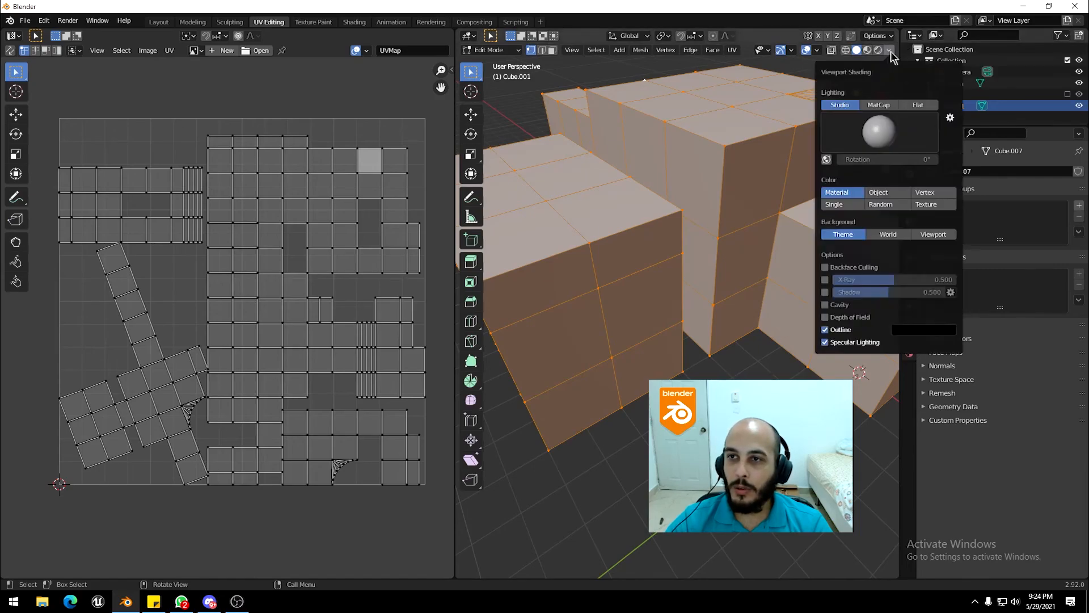
pyautogui.click(846, 253)
pyautogui.moveTo(703, 250); pyautogui.dragTo(680, 397, button='middle')
pyautogui.scroll(-5, 639, 399)
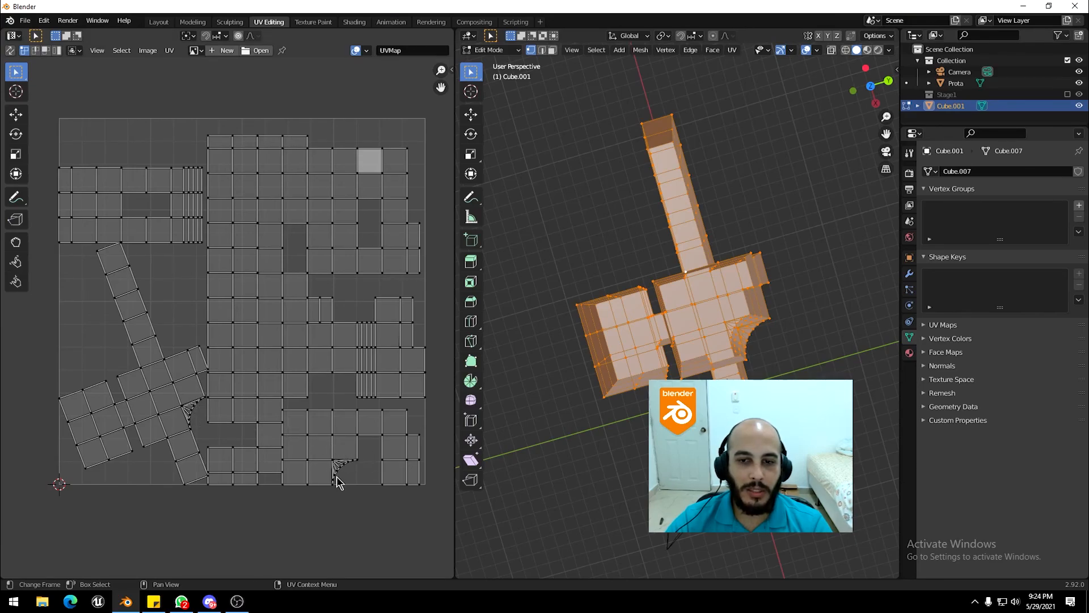
pyautogui.moveTo(704, 295); pyautogui.dragTo(679, 273, button='middle')
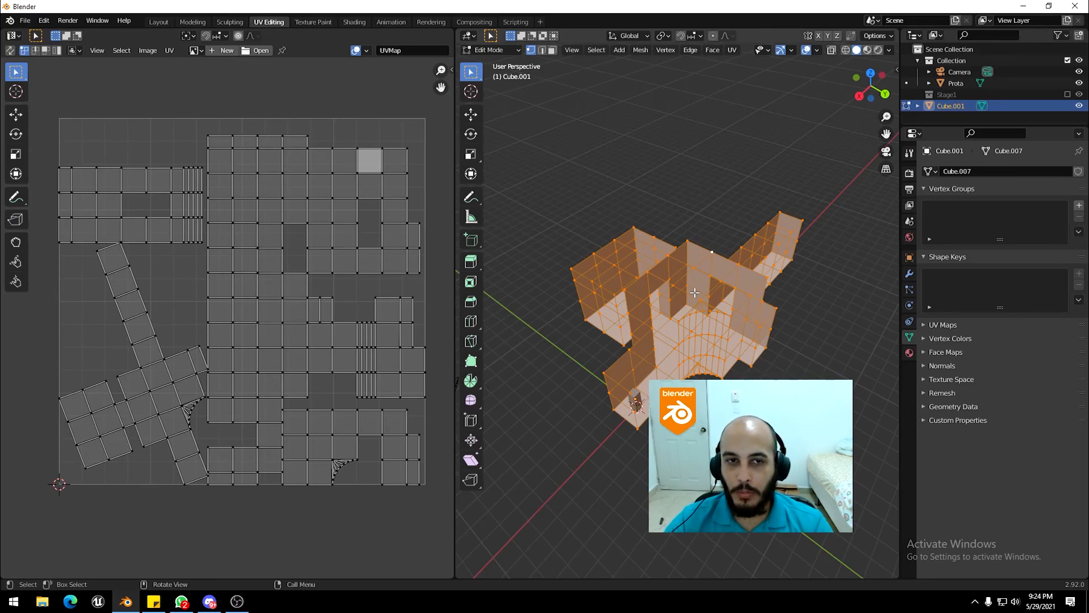
pyautogui.scroll(-3, 581, 377)
# Leave the level's Edit Mode, add a cube mesh at the 3D cursor, and open the cube in Edit Mode.
pyautogui.press('Tab')
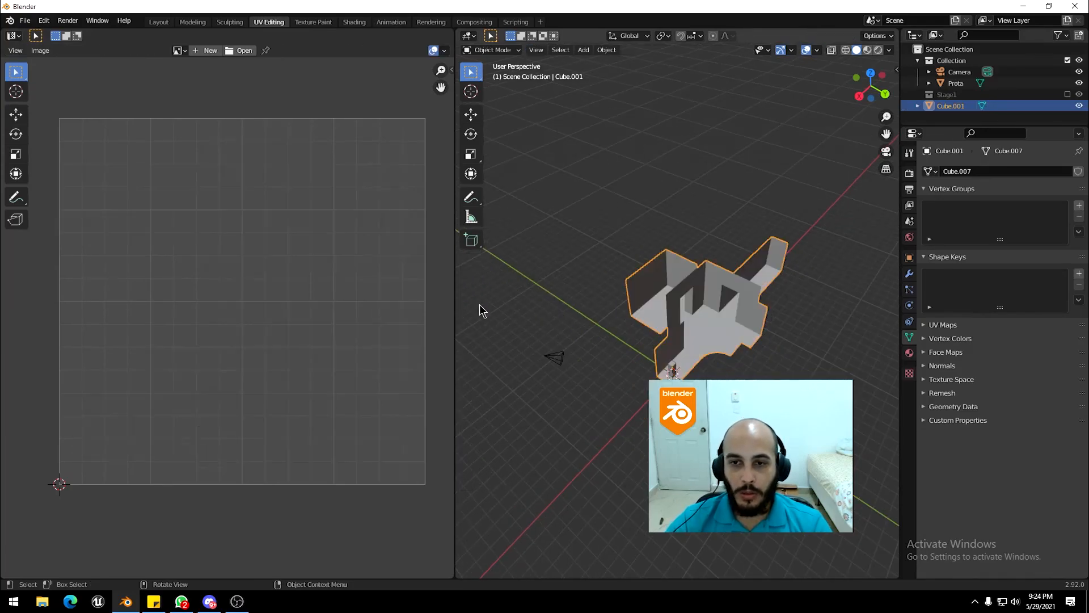
pyautogui.moveTo(678, 346); pyautogui.dragTo(638, 342, button='middle')
pyautogui.scroll(5, 648, 370)
pyautogui.hotkey('shift', 'a')
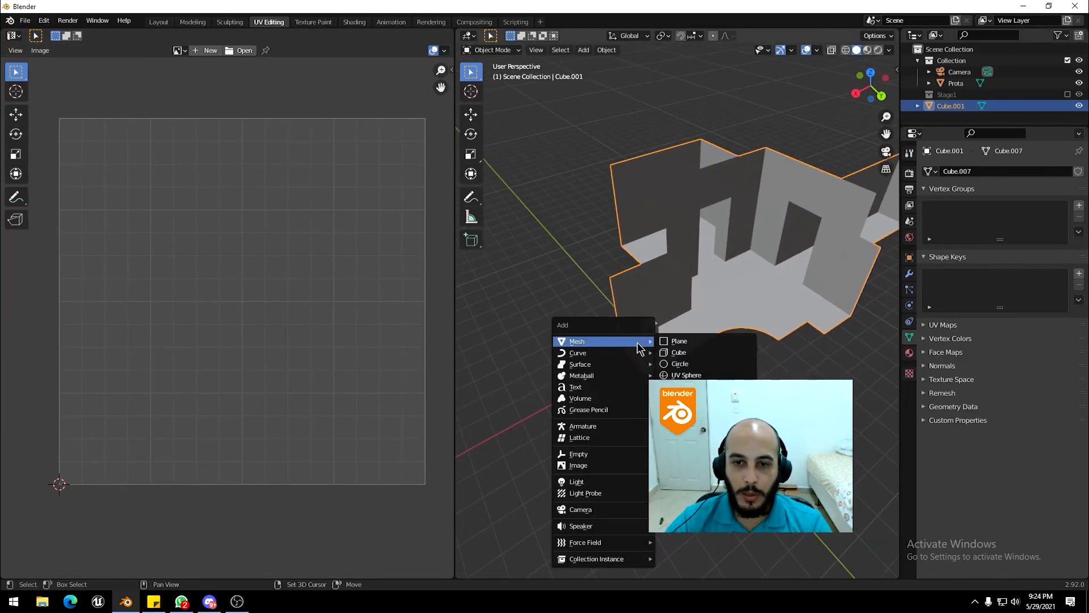
pyautogui.click(675, 352)
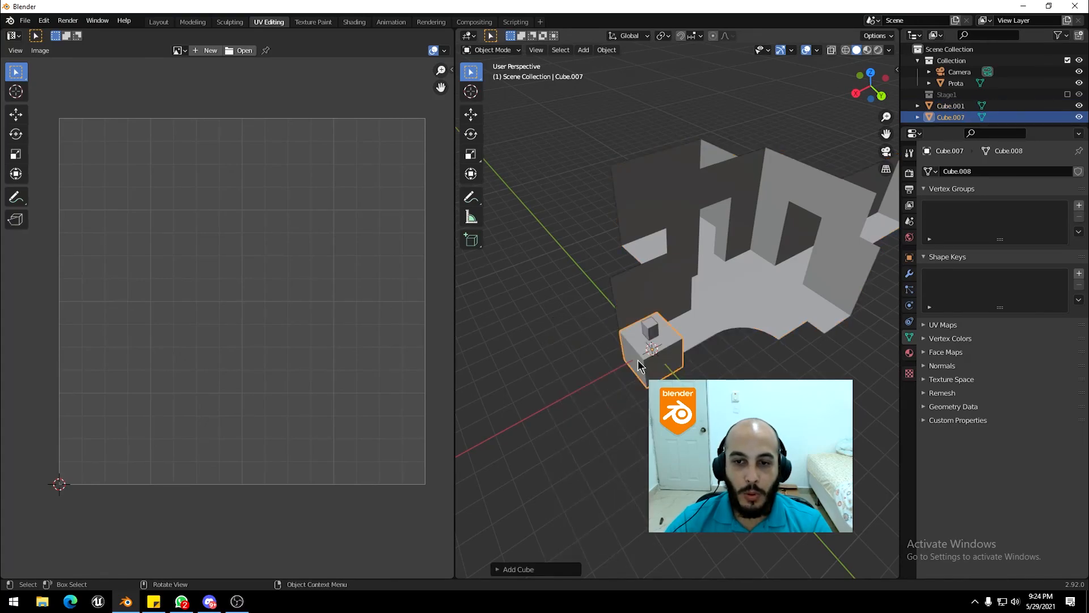
pyautogui.hotkey('ctrl', 'Tab')
pyautogui.click(769, 372)
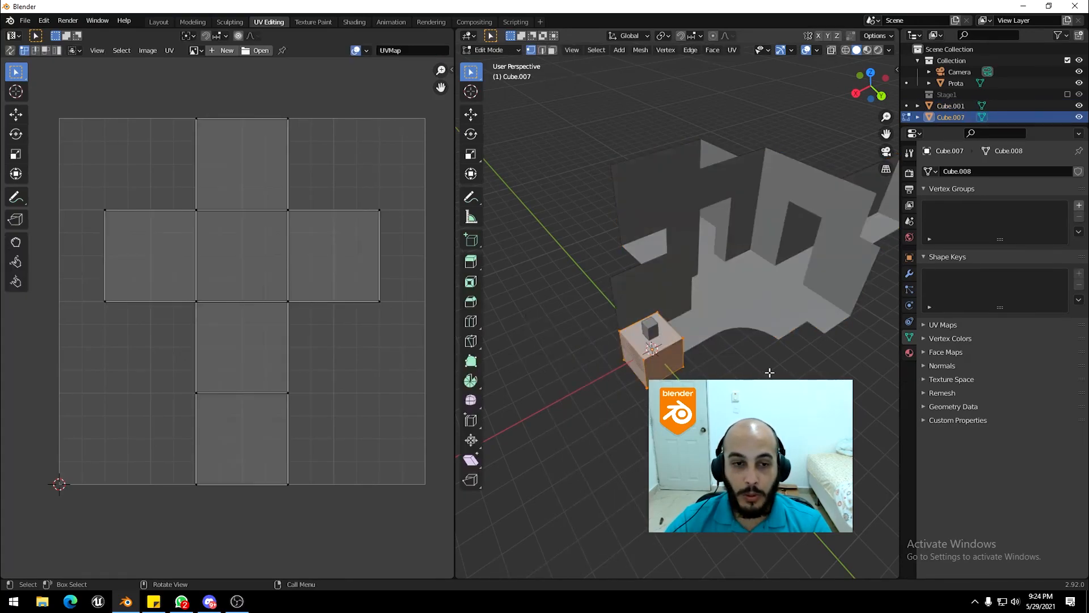
# Turn on UV Sync Selection in the UV editor and switch the mesh to face select mode.
pyautogui.scroll(3, 658, 357)
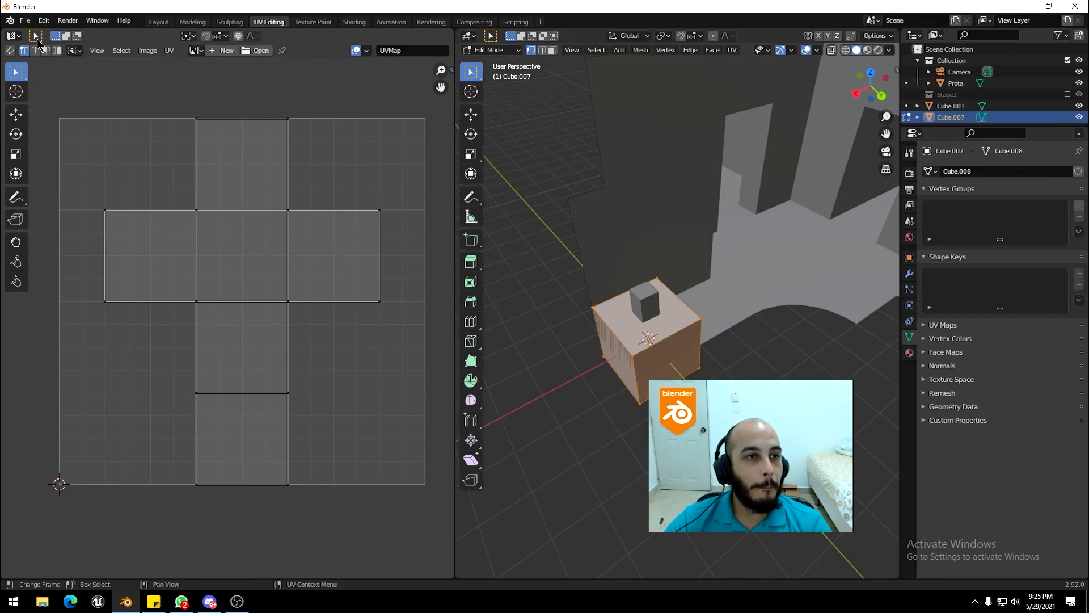
pyautogui.click(66, 36)
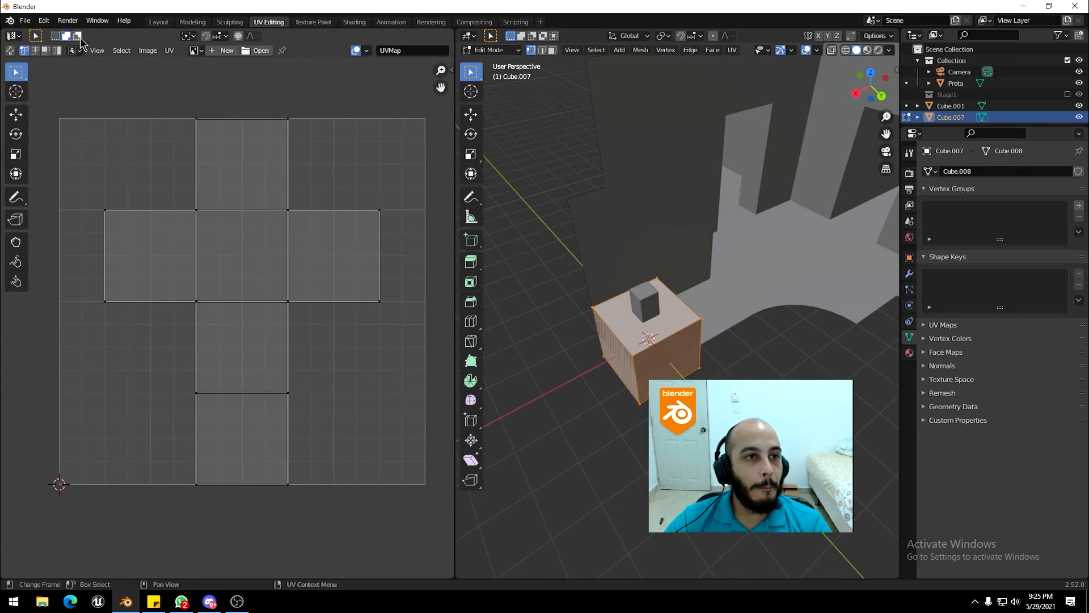
pyautogui.click(55, 35)
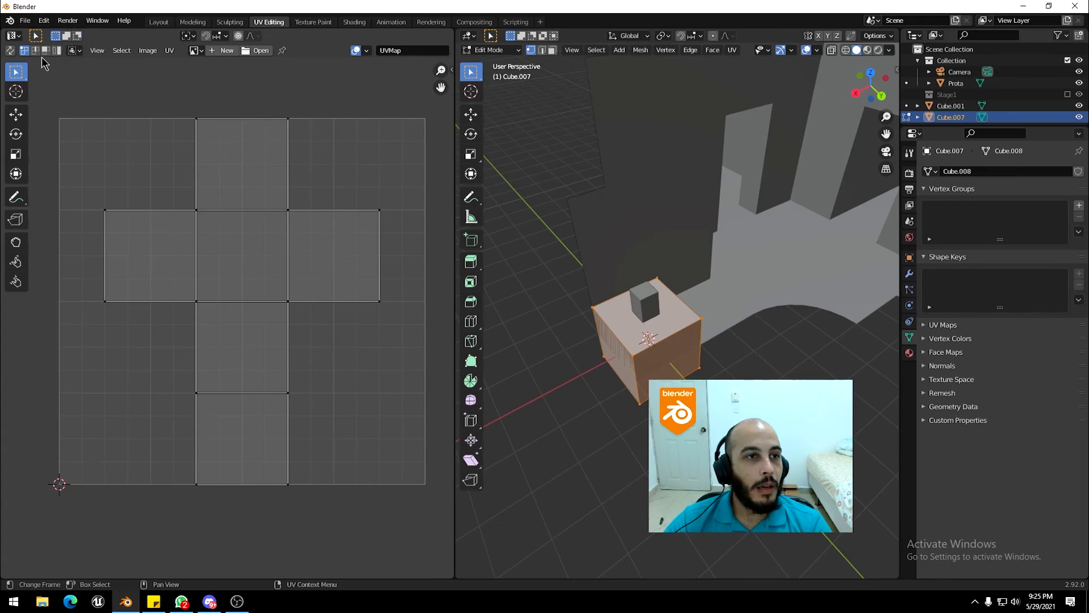
pyautogui.click(9, 51)
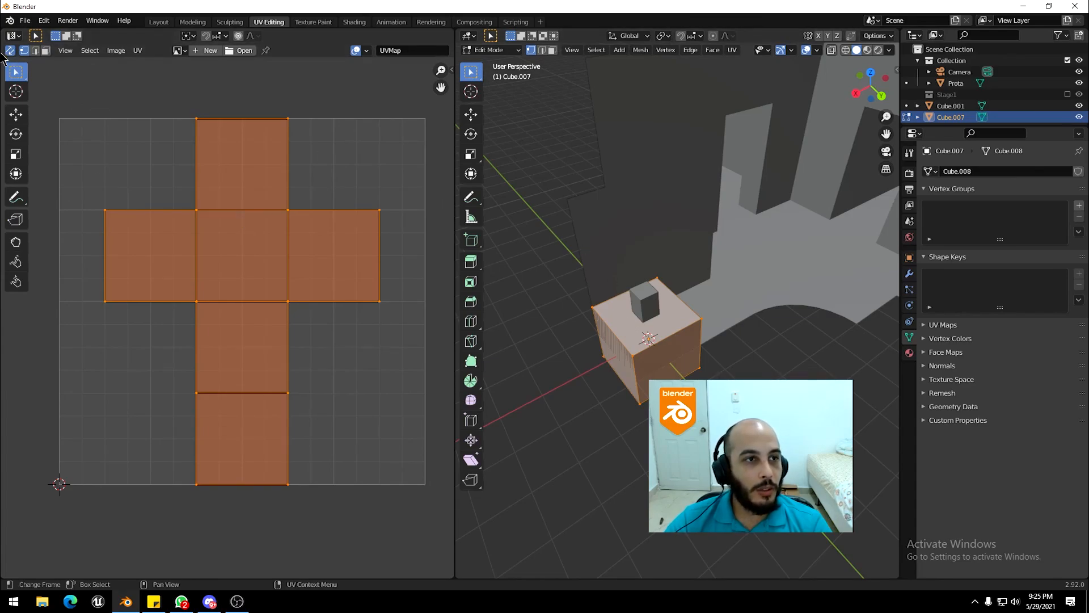
pyautogui.press('3')
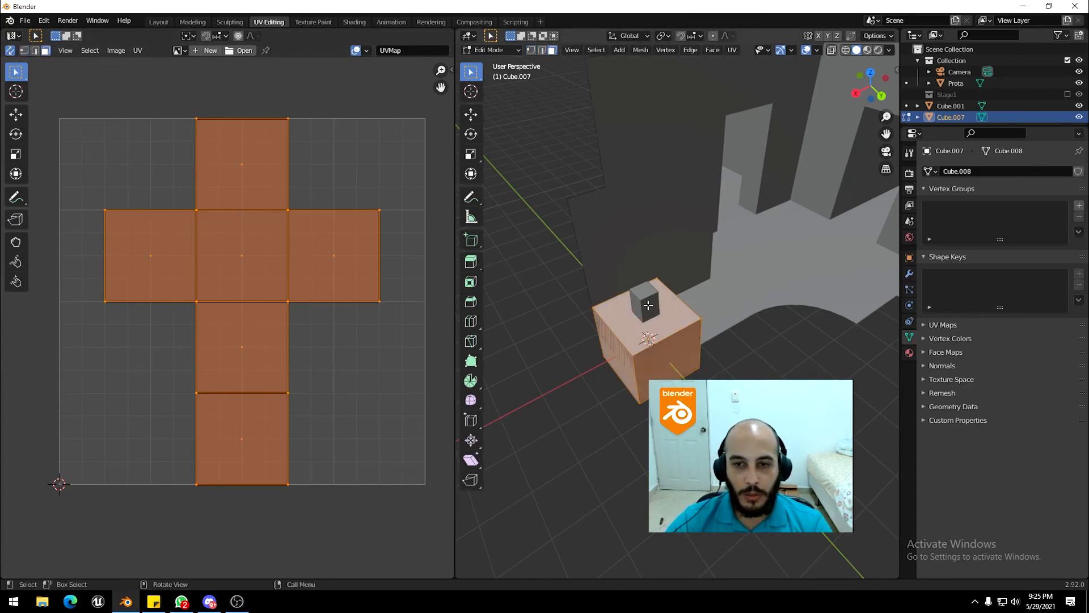
# Select the cube's faces one after another to identify each one's matching face in the UV layout.
pyautogui.click(646, 309)
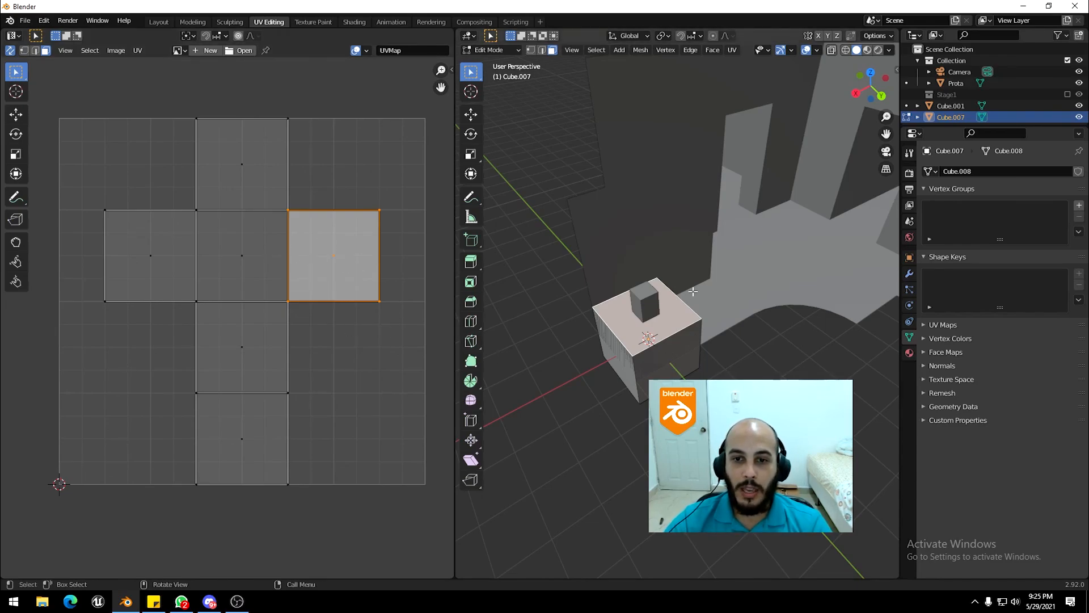
pyautogui.click(633, 359)
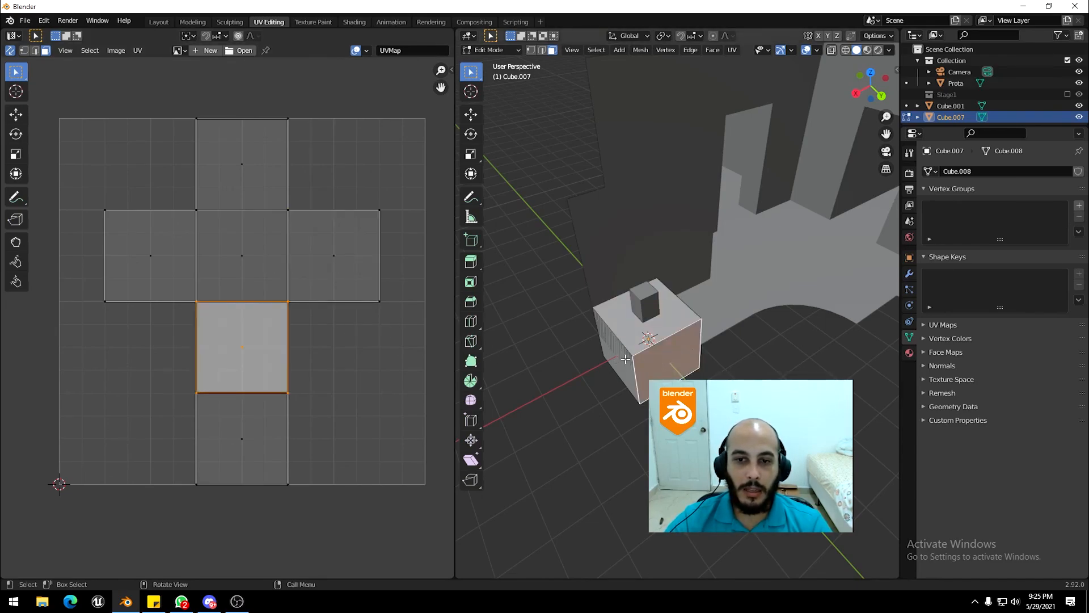
pyautogui.click(627, 359)
pyautogui.moveTo(626, 353); pyautogui.dragTo(522, 377, button='middle')
pyautogui.click(553, 371)
pyautogui.click(515, 378)
# Return to Object Mode and delete the demonstration cube.
pyautogui.hotkey('ctrl', 'Tab')
pyautogui.click(638, 384)
pyautogui.moveTo(639, 384)
pyautogui.mouseDown(button='middle')
pyautogui.moveTo(601, 383)
pyautogui.moveTo(637, 387)
pyautogui.moveTo(635, 372)
pyautogui.mouseUp(button='middle')
pyautogui.press('Delete')
# Save the scene in the Desktop folder under the file name Tercera Clase.blend.
pyautogui.hotkey('ctrl', 's')
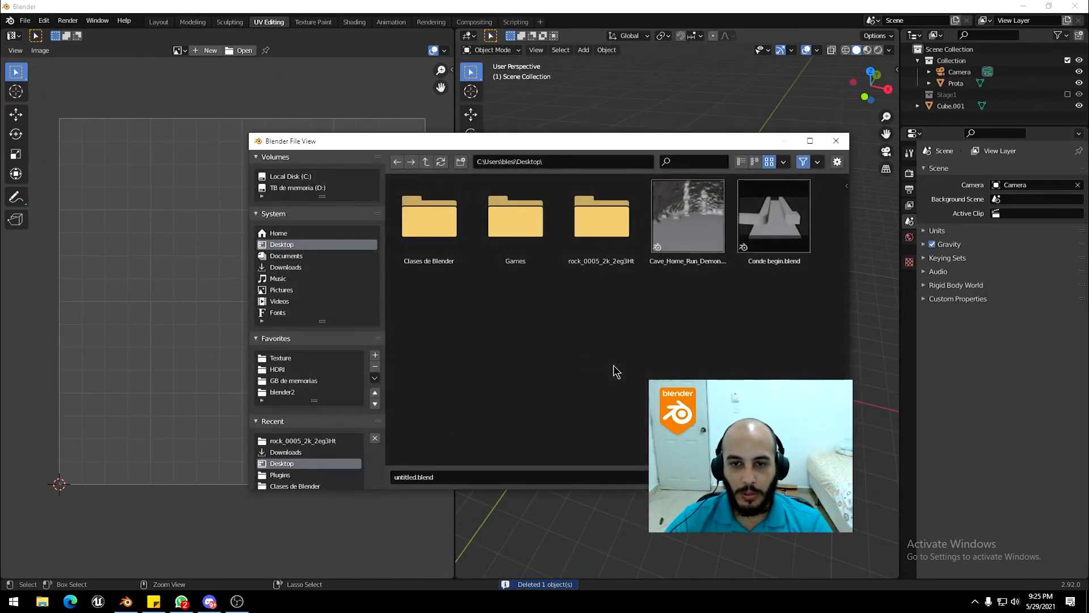
pyautogui.click(532, 476)
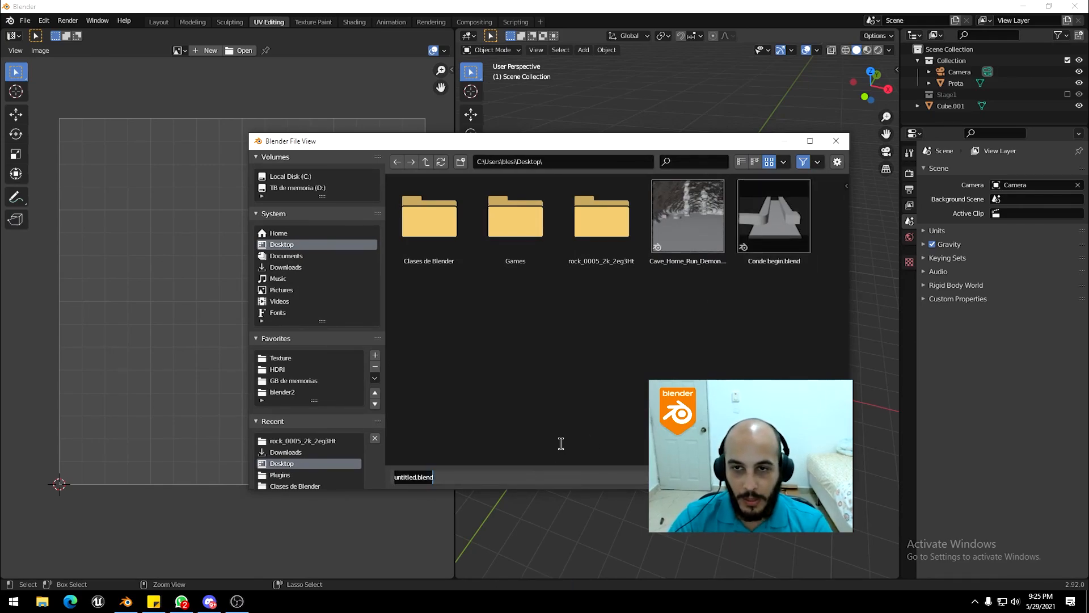
pyautogui.press('BackSpace')
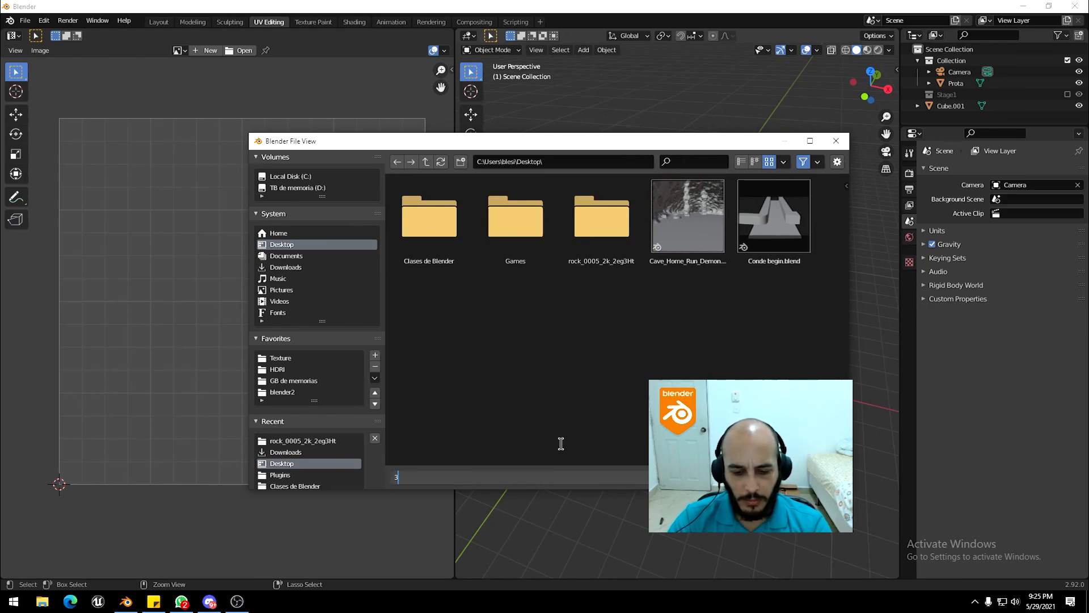
pyautogui.press('BackSpace')
pyautogui.write('tER')
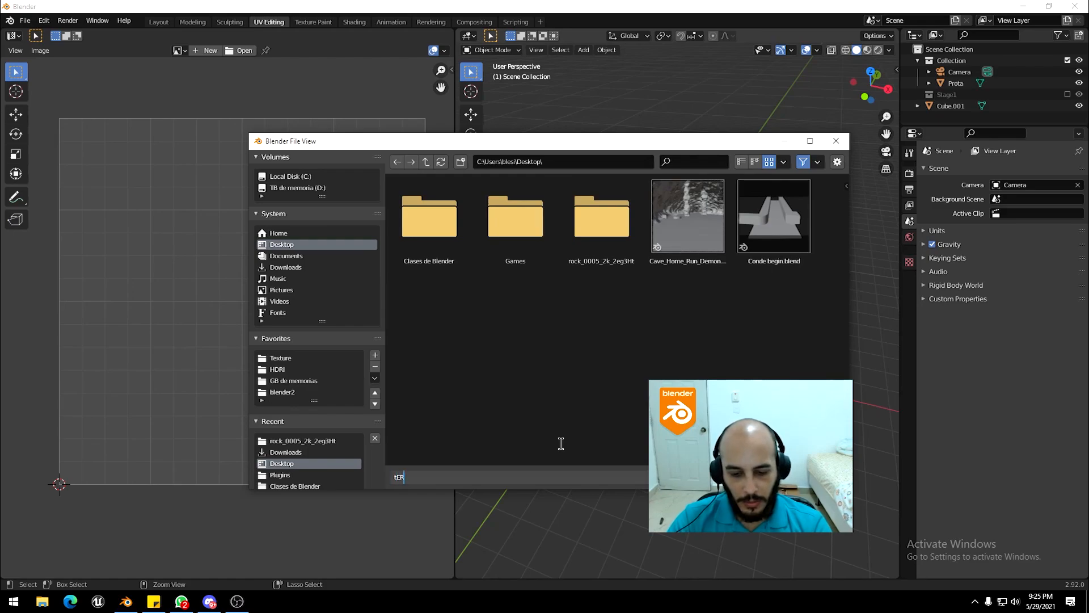
pyautogui.write('CERA cLASE')
pyautogui.press('Return')
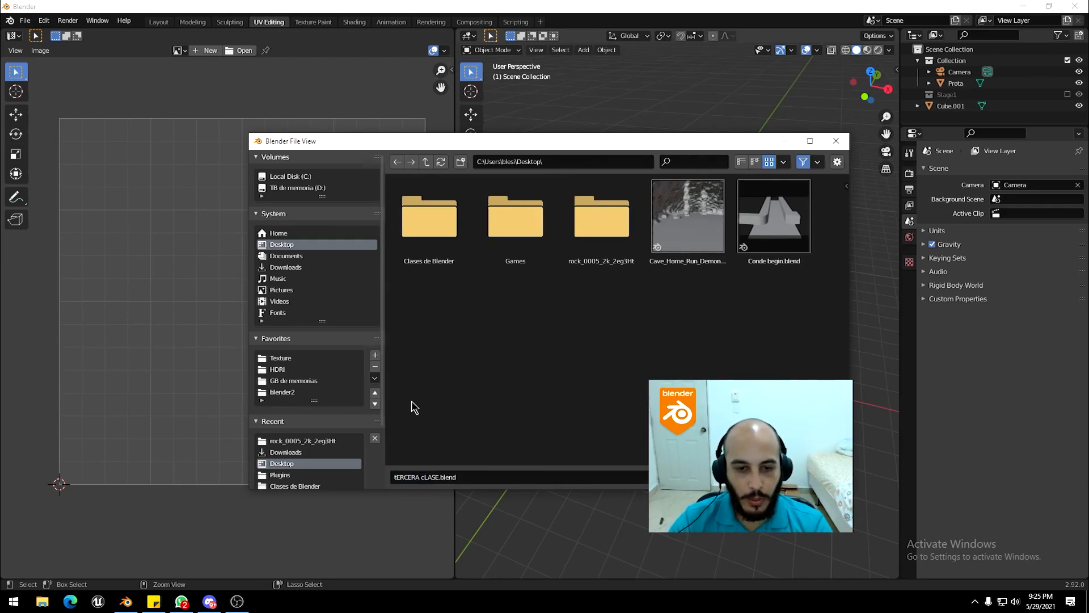
pyautogui.click(424, 474)
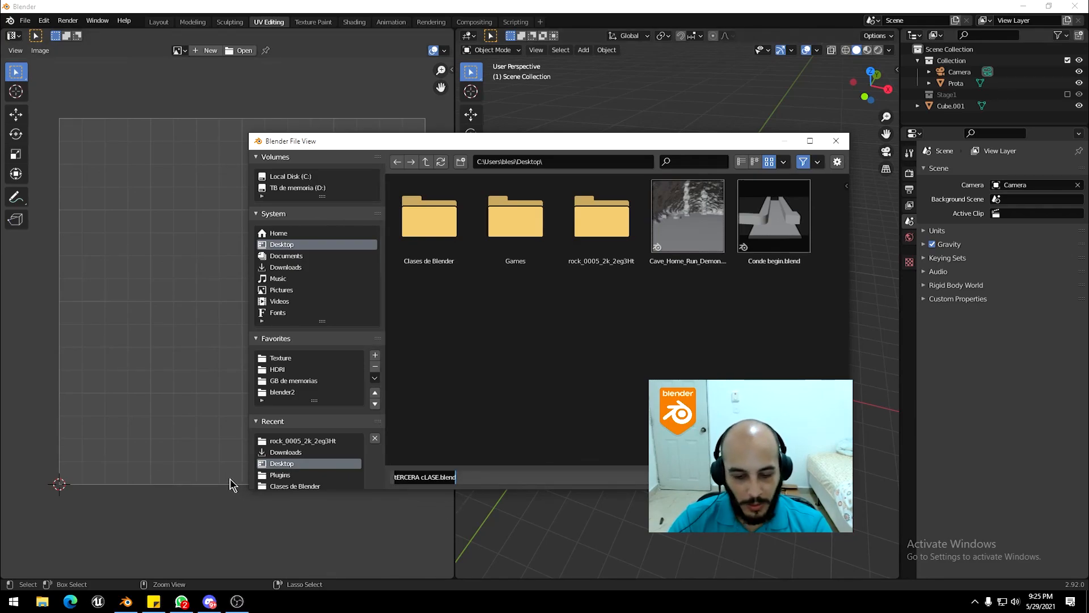
pyautogui.write('Tercer')
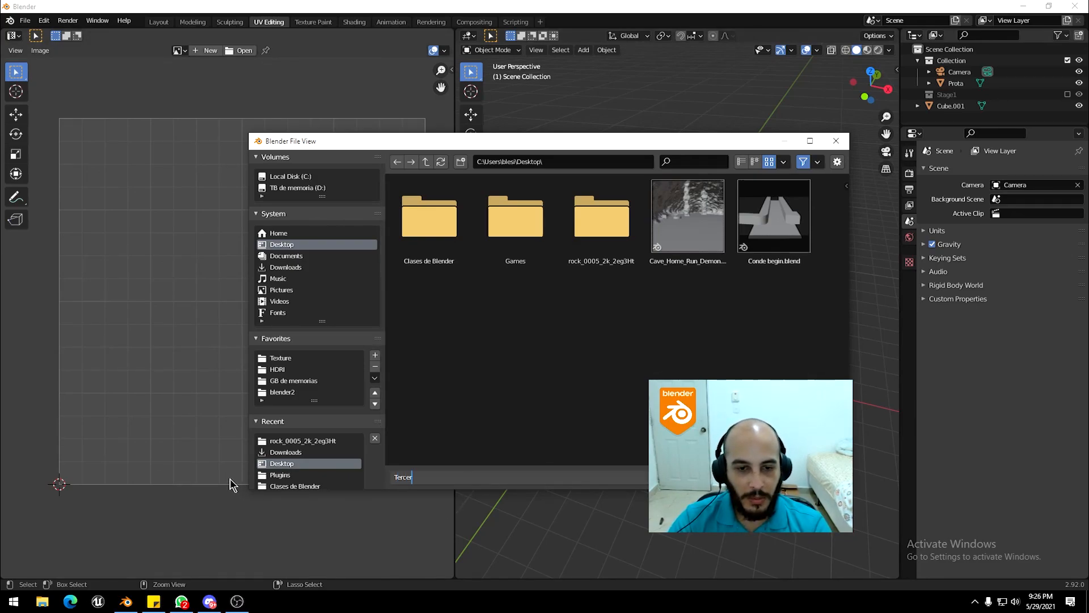
pyautogui.write('Clas')
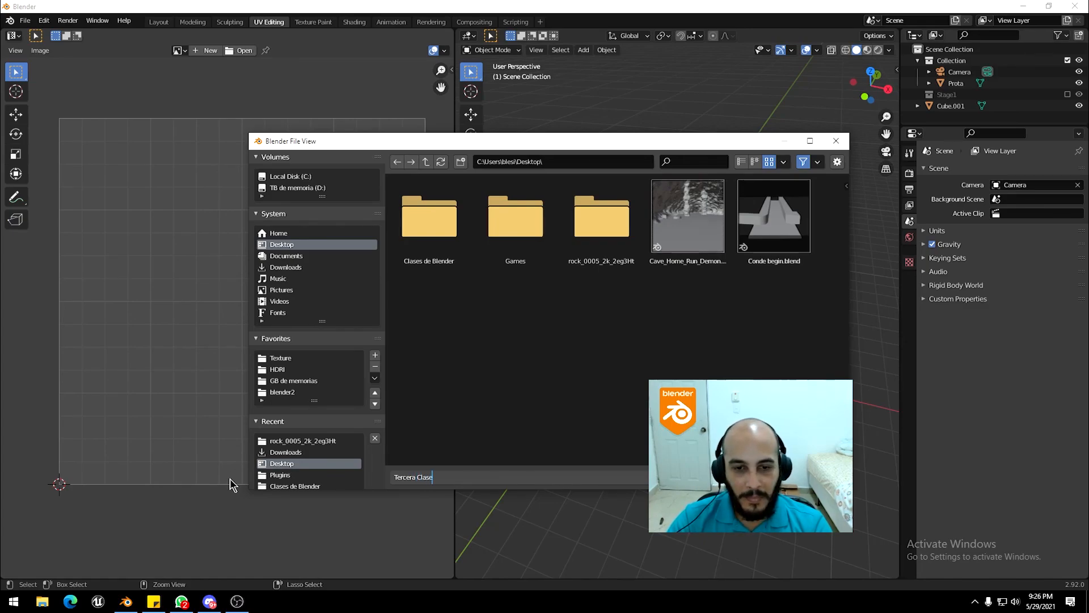
pyautogui.write('e')
pyautogui.press('Return')
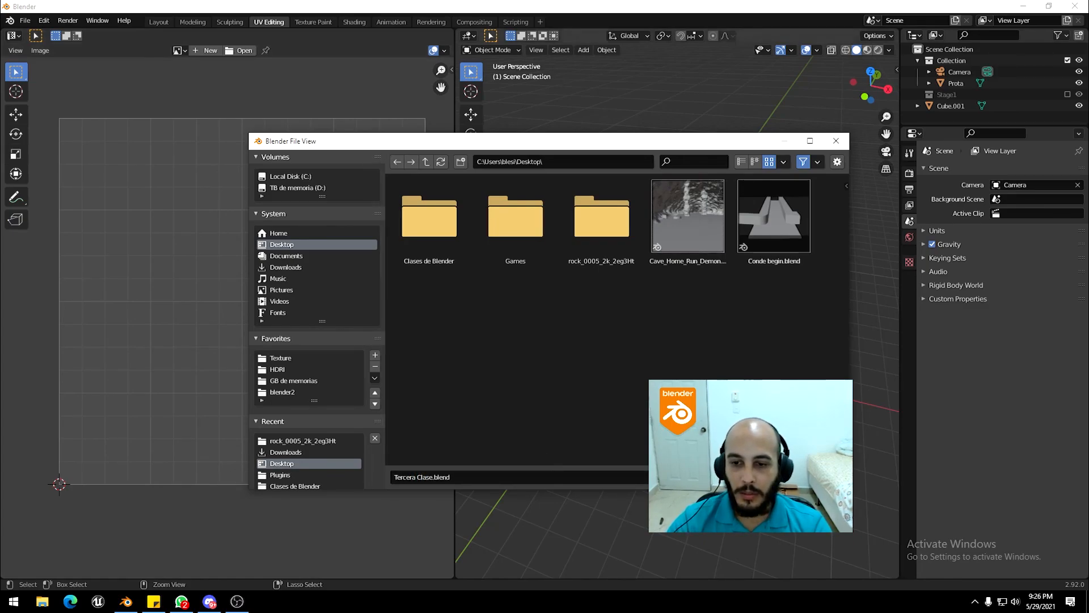